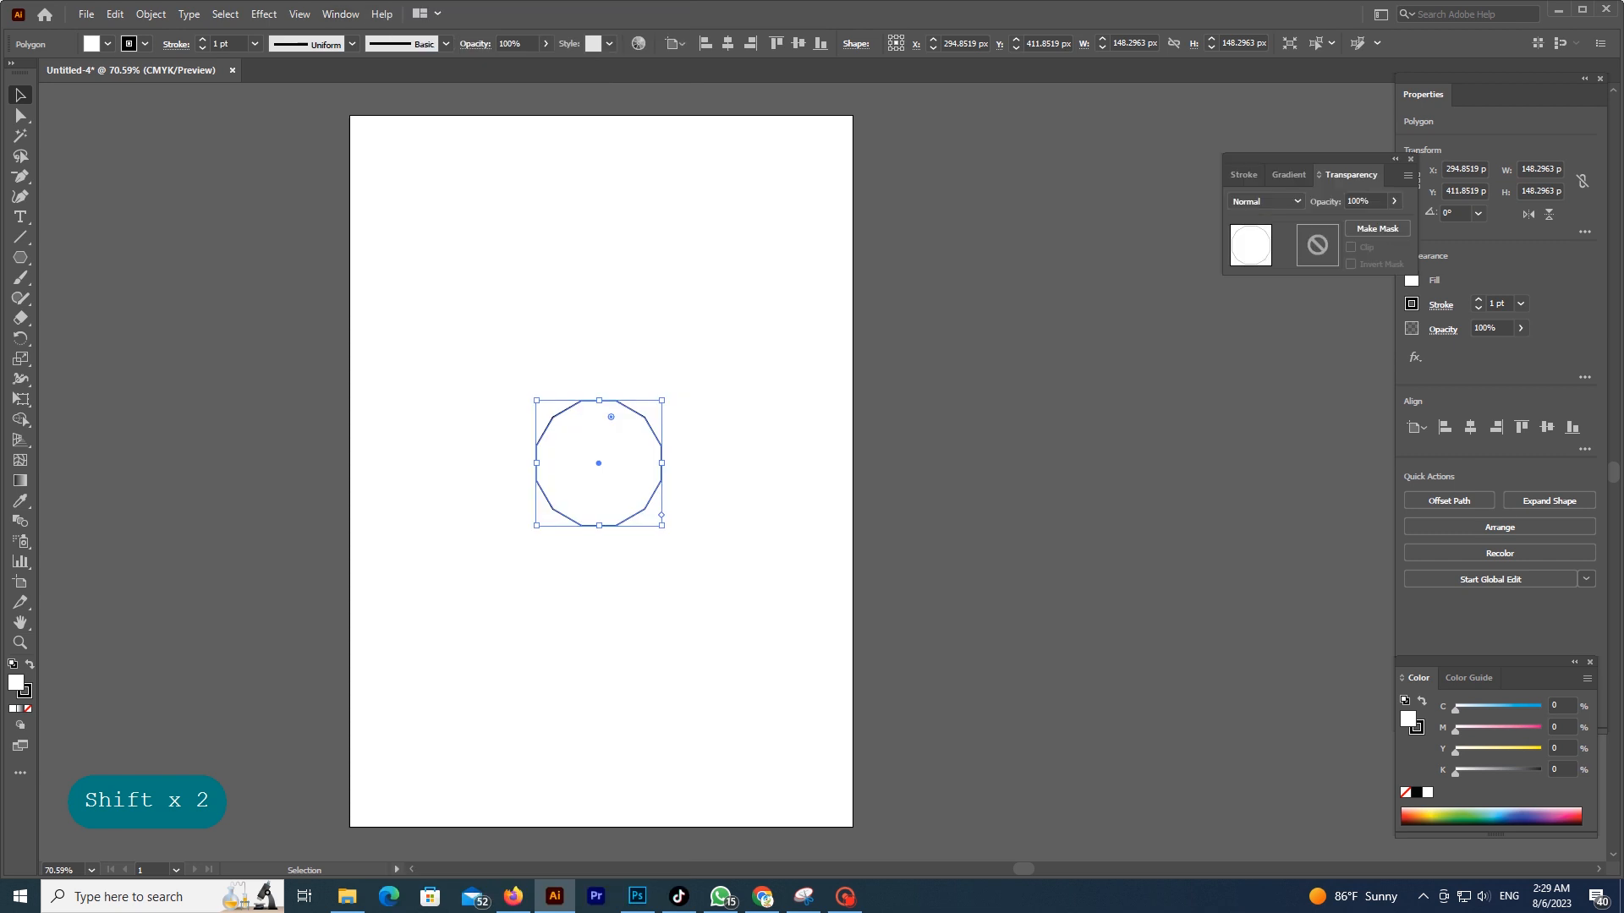
- Set the polygon's blend mode to Exclusion and make a copy of it rotated 23° about its upper-left vertex
left_click(1264, 201)
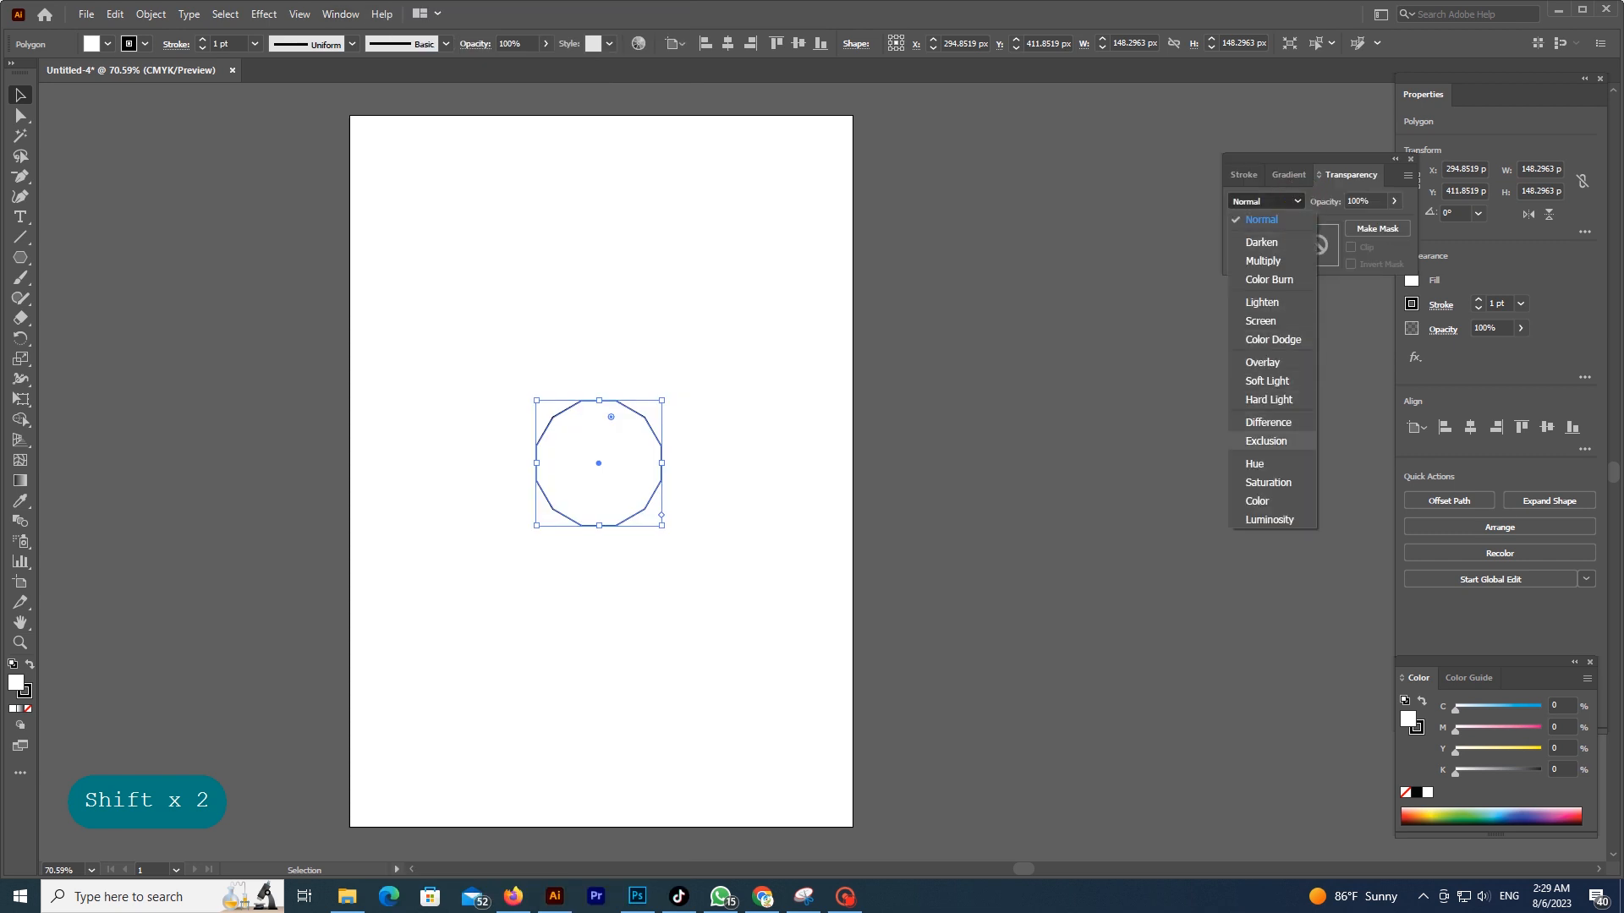
left_click(1260, 439)
left_click(20, 337)
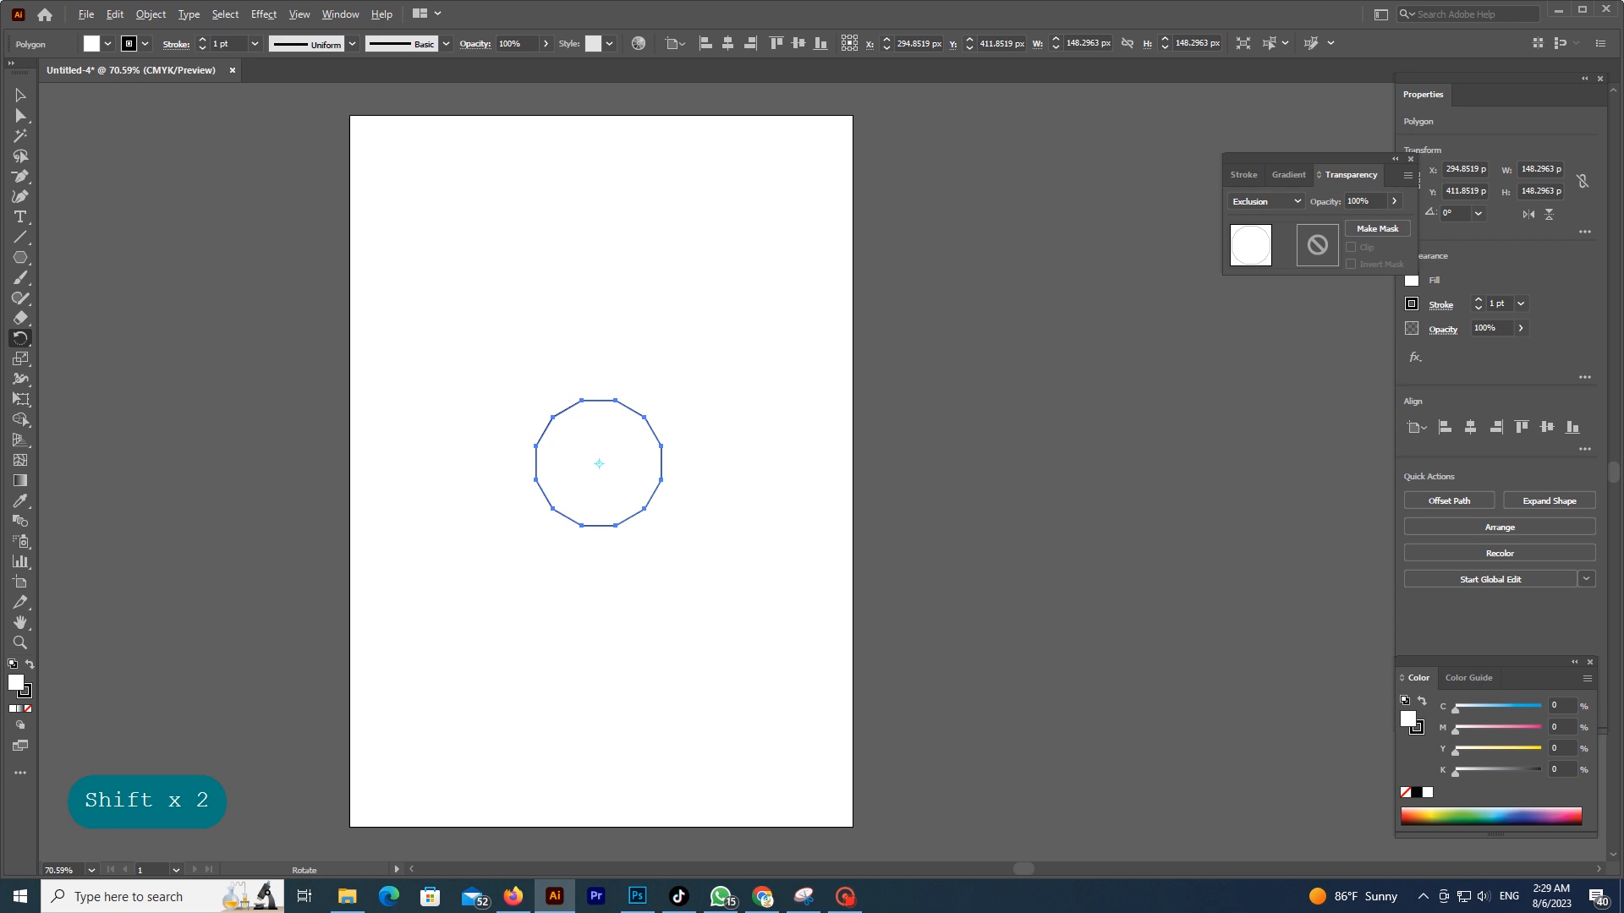
left_click(580, 399, "alt")
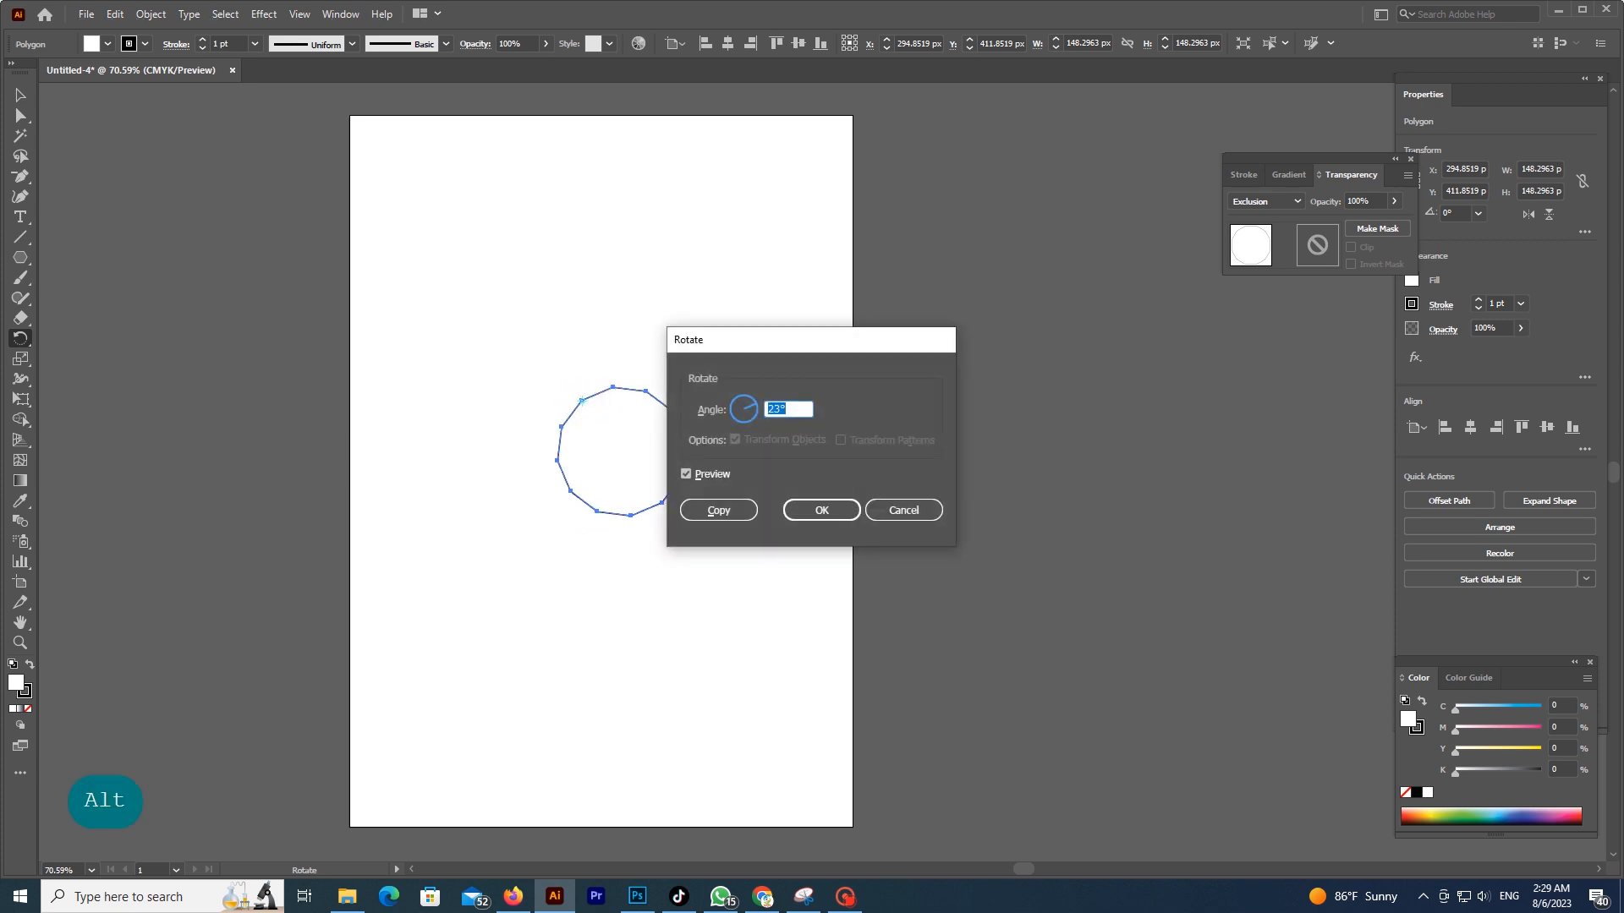
left_click(717, 510)
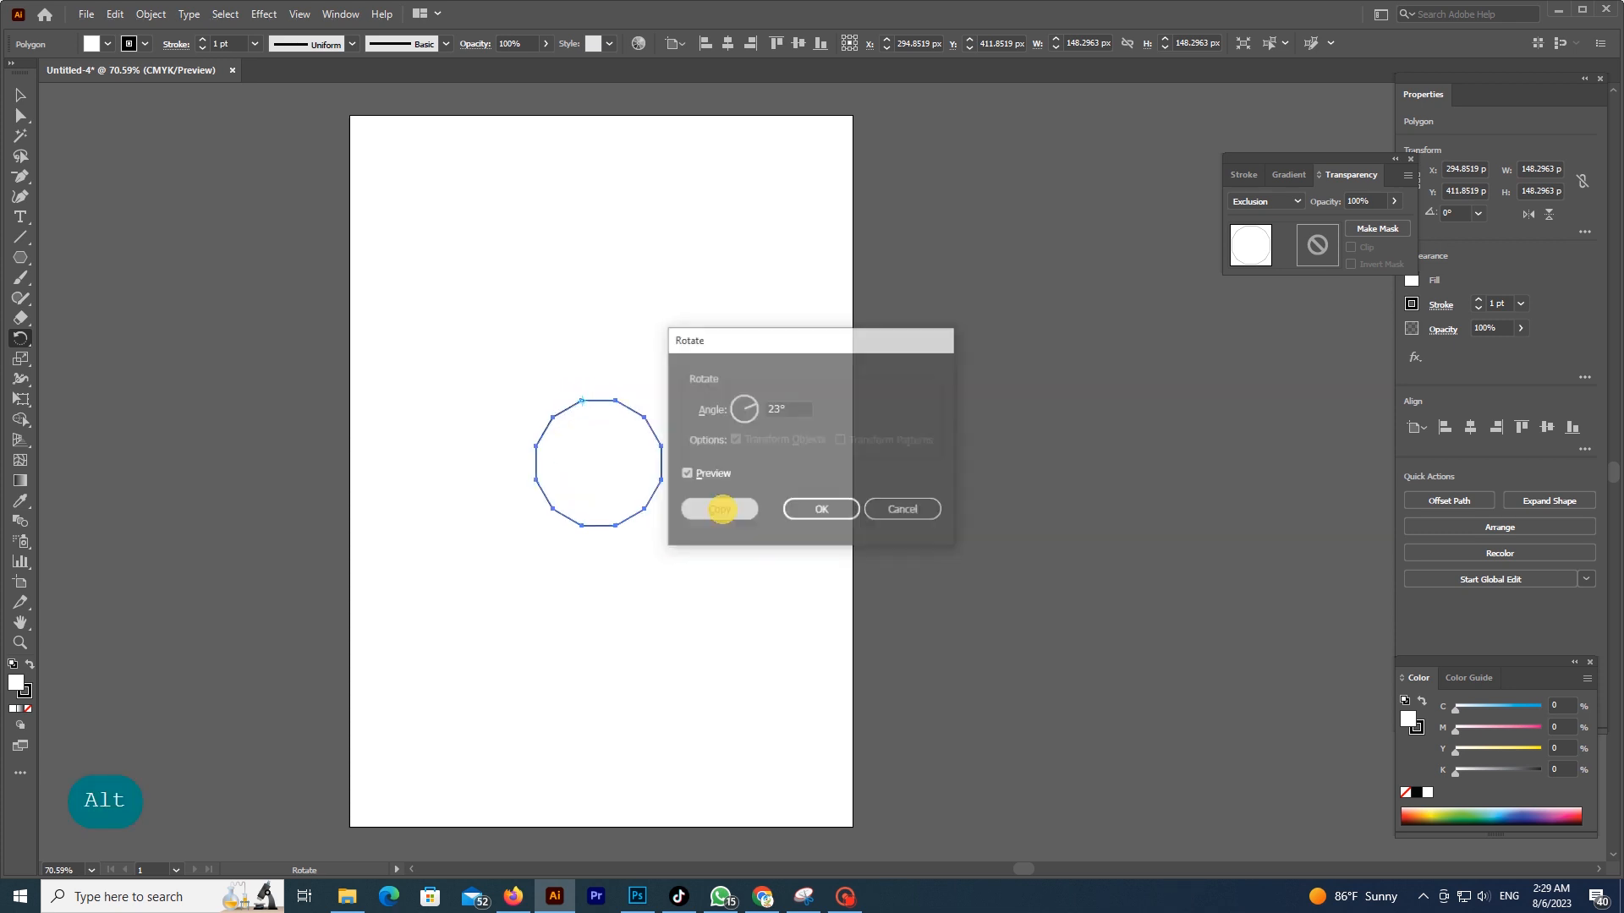
key("ctrl")
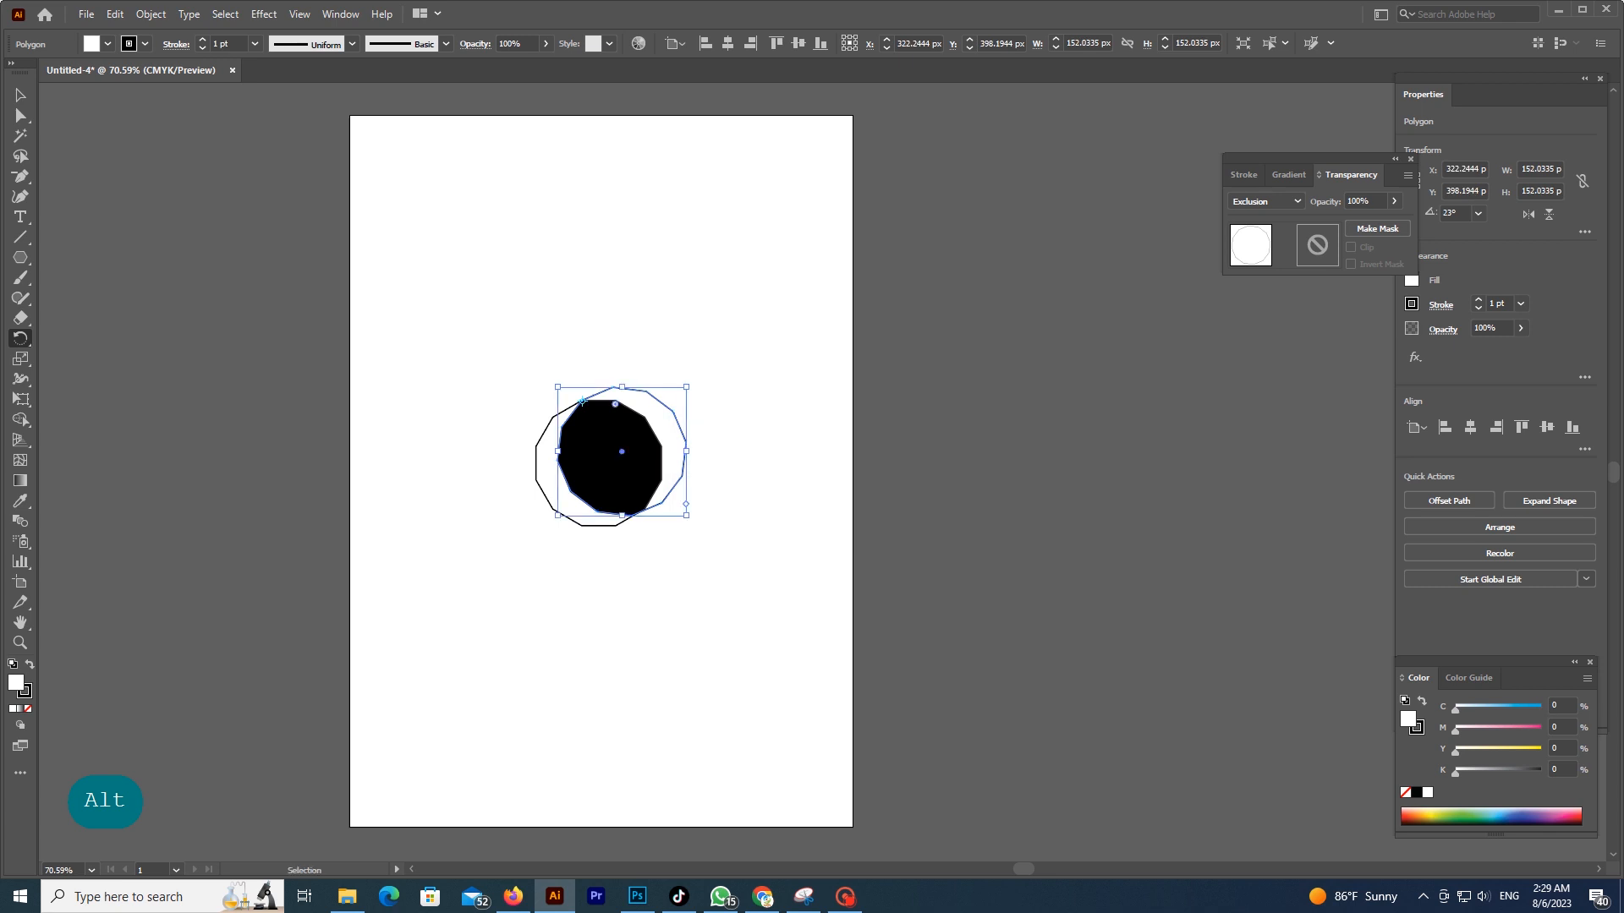
- Repeat the 23° rotated copy around the same vertex to build a full ring of overlapping polygons
key("ctrl+d")
key("ctrl+d")
key("ctrl+d")
key("ctrl+d")
key("ctrl+d")
key("ctrl+d")
key("ctrl+d")
key("ctrl+d")
key("ctrl+d")
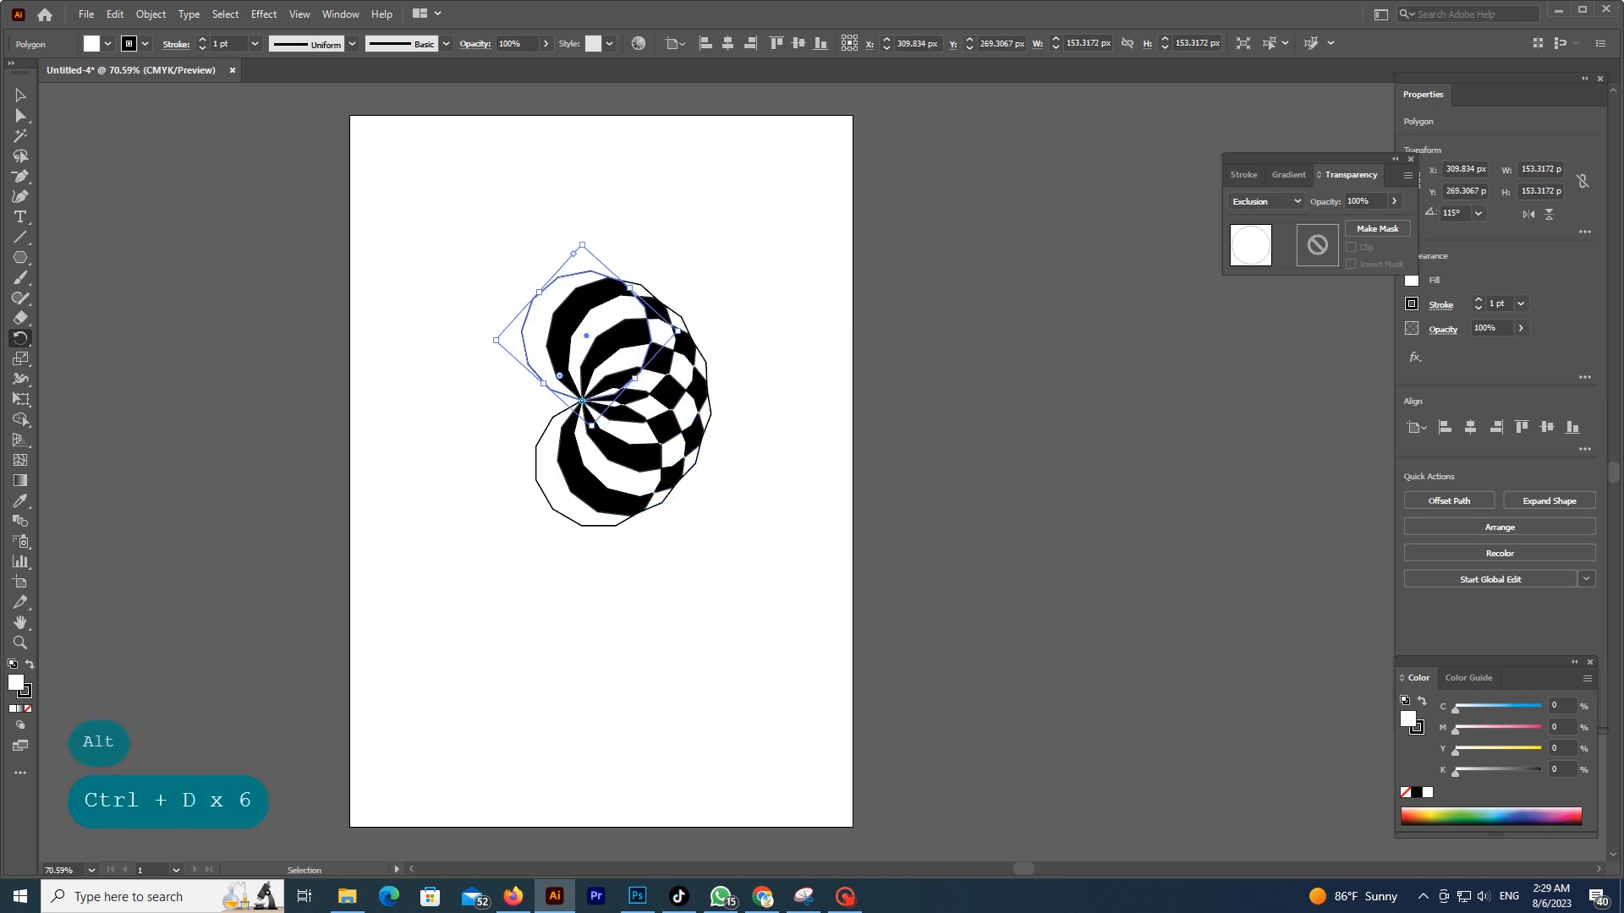
key("ctrl+d")
key("ctrl+d")
key("ctrl+d")
key("ctrl+d")
key("ctrl+d")
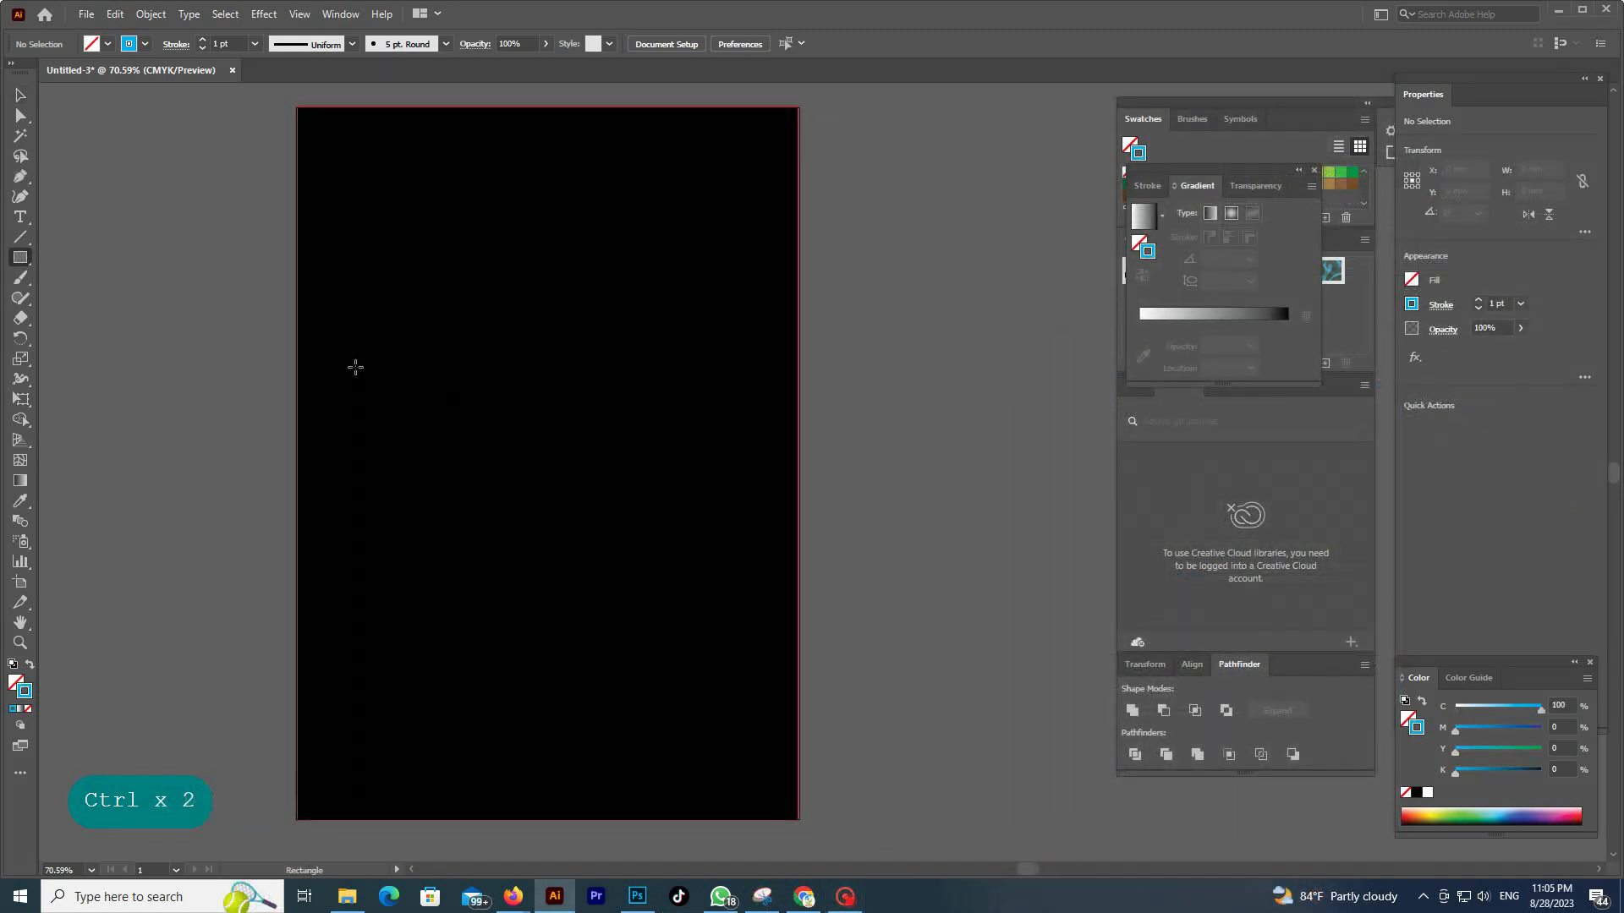
- Draw a cyan-filled rectangle about 155.6 by 73 mm and centre it horizontally and vertically on the artboard
left_click_drag(355, 367, 728, 542)
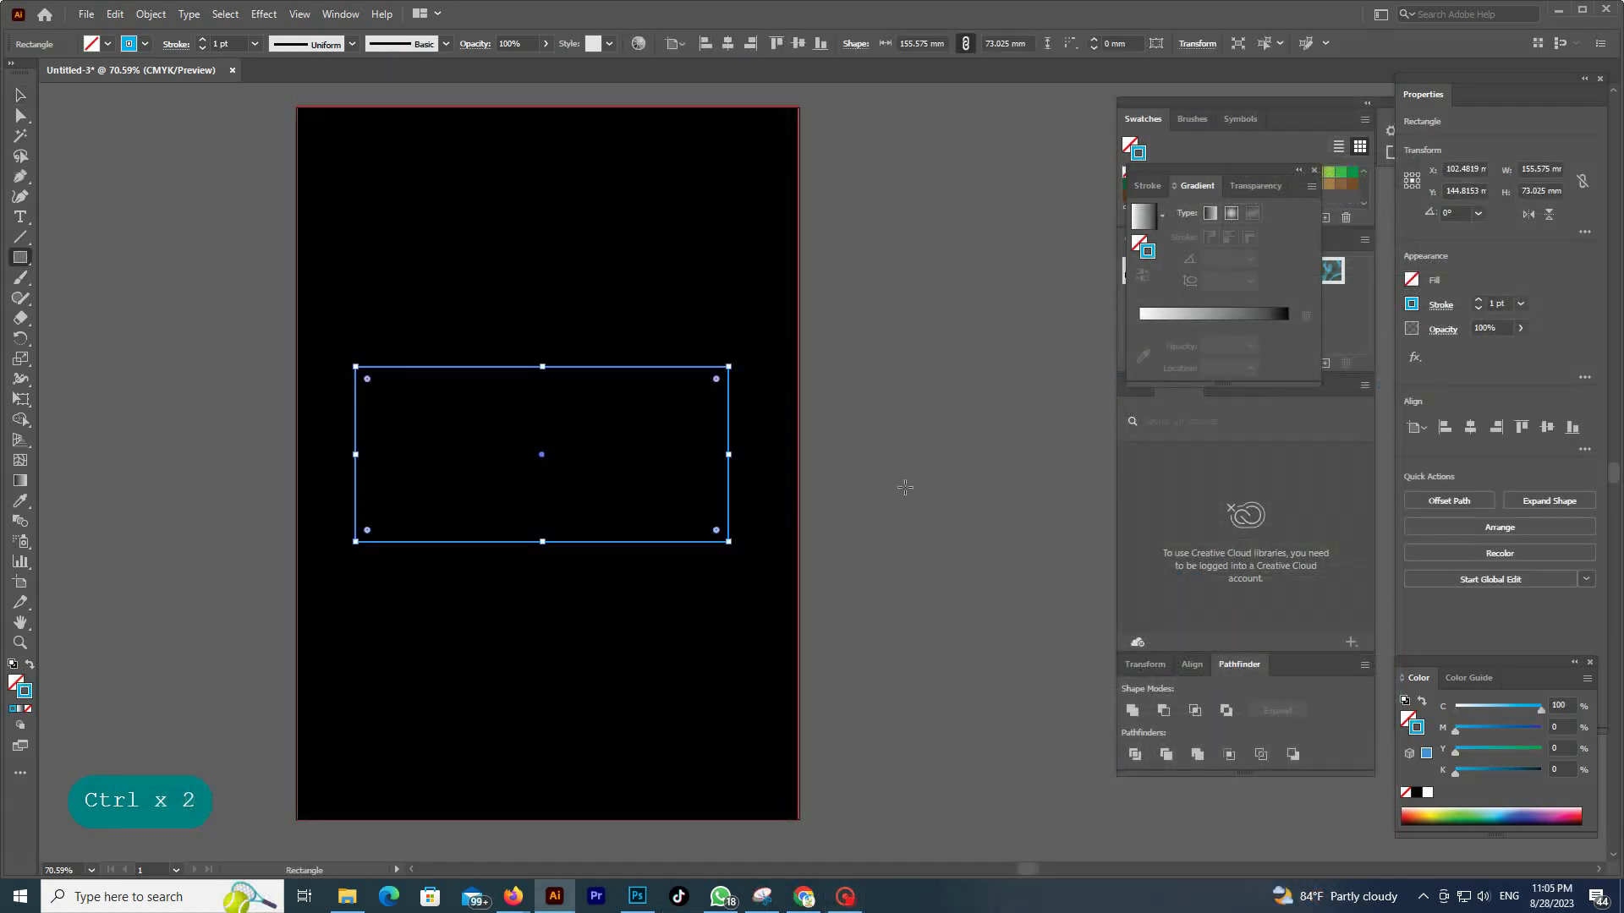
left_click(1414, 280)
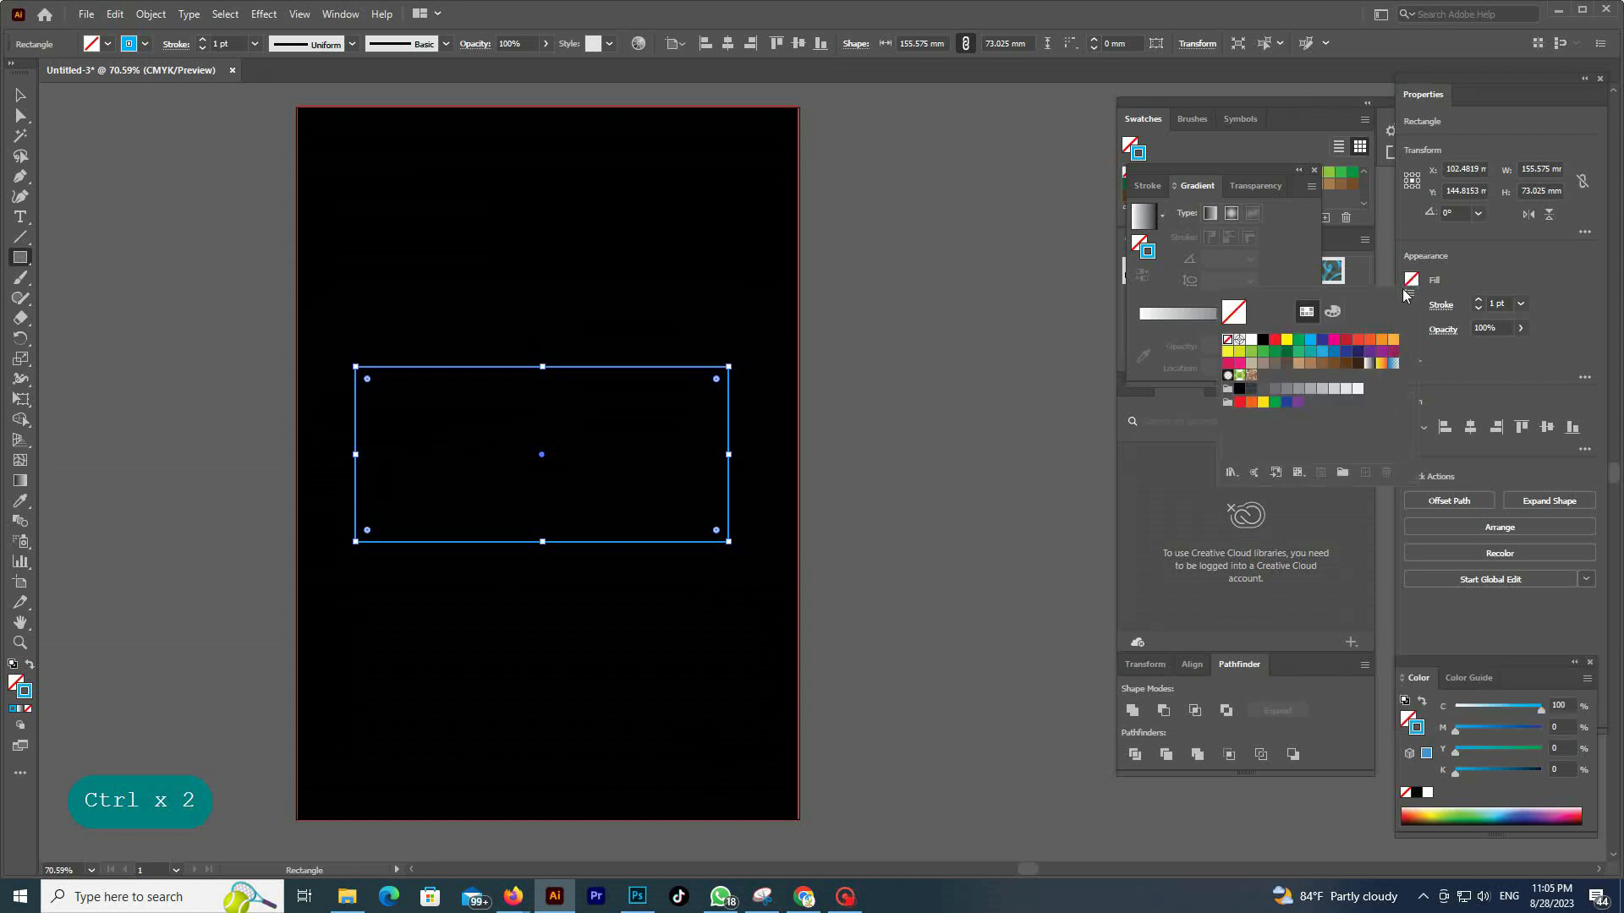
left_click(1316, 341)
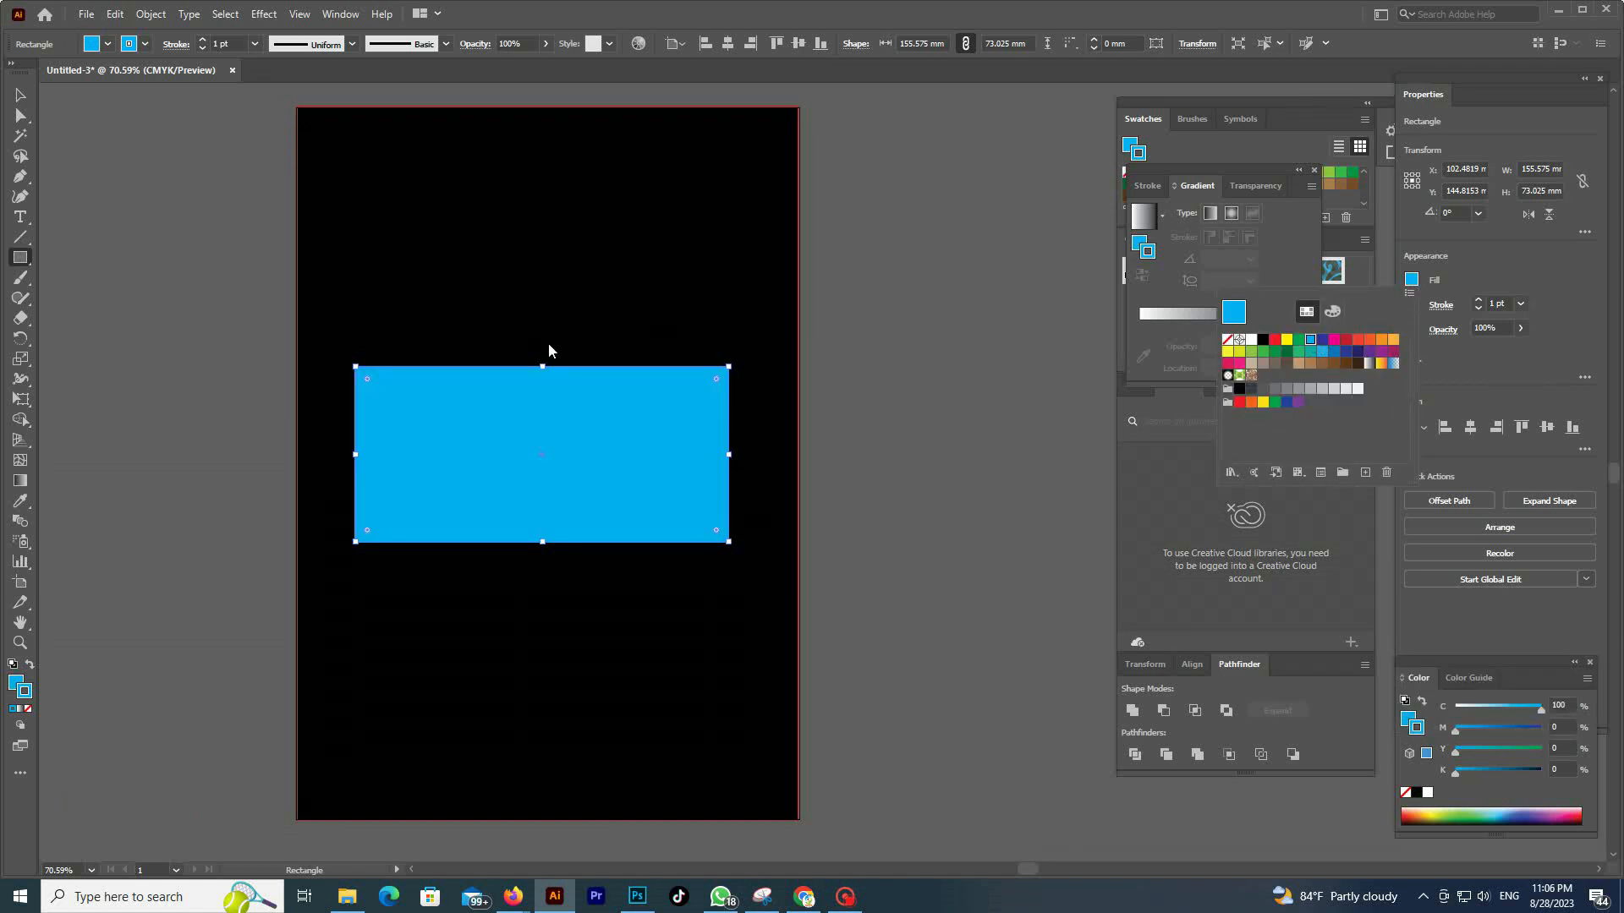
left_click(17, 101)
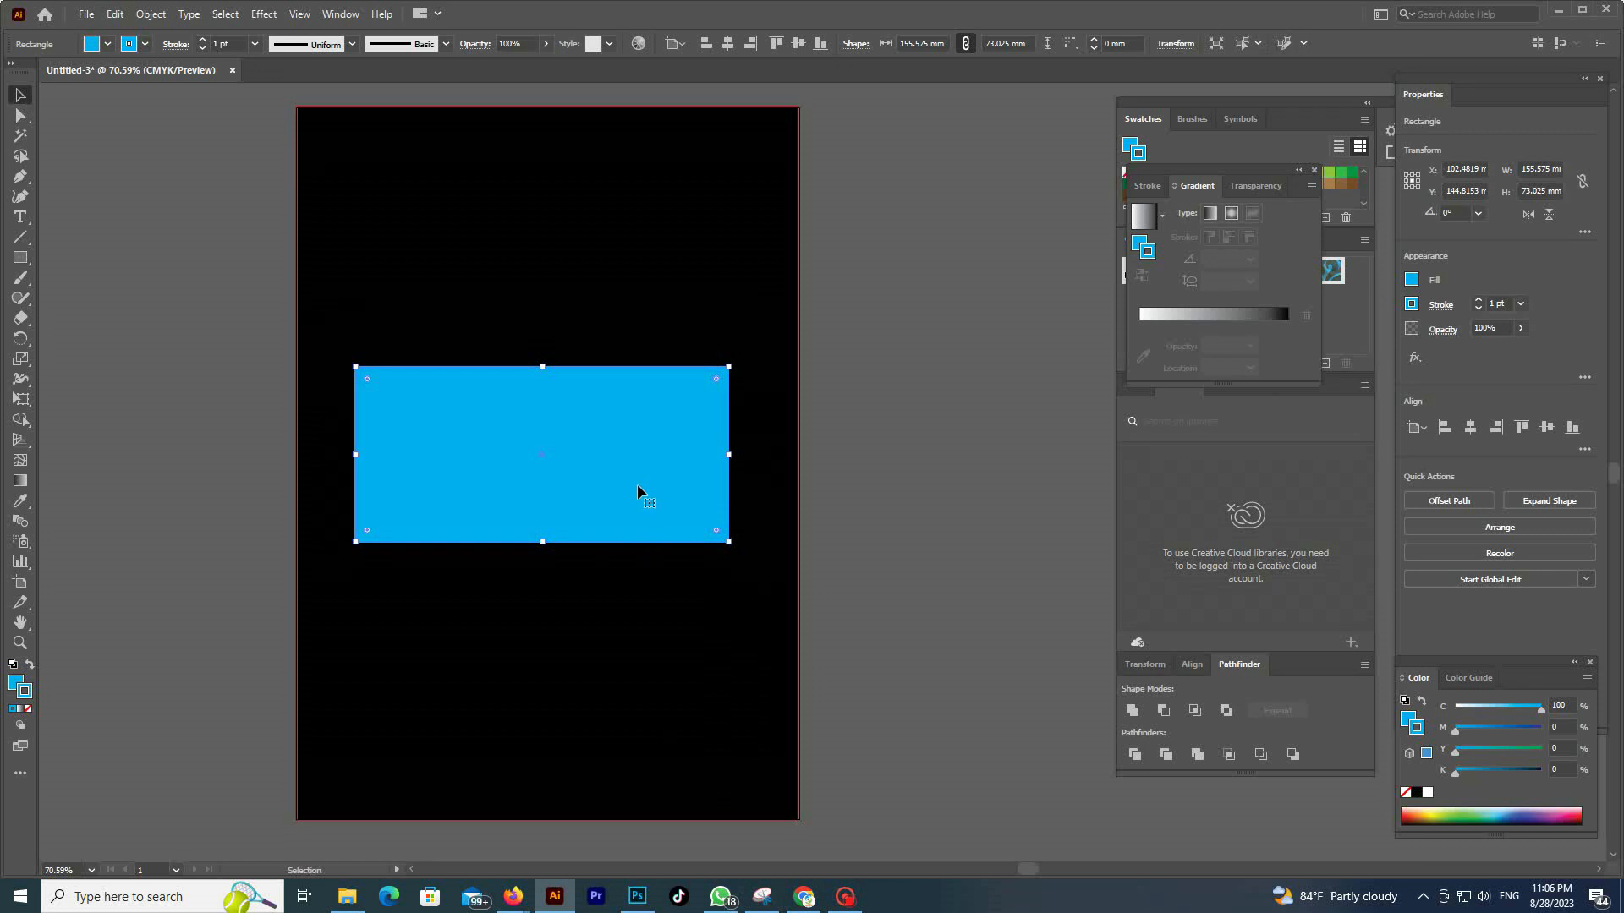
left_click(1471, 427)
left_click(1546, 427)
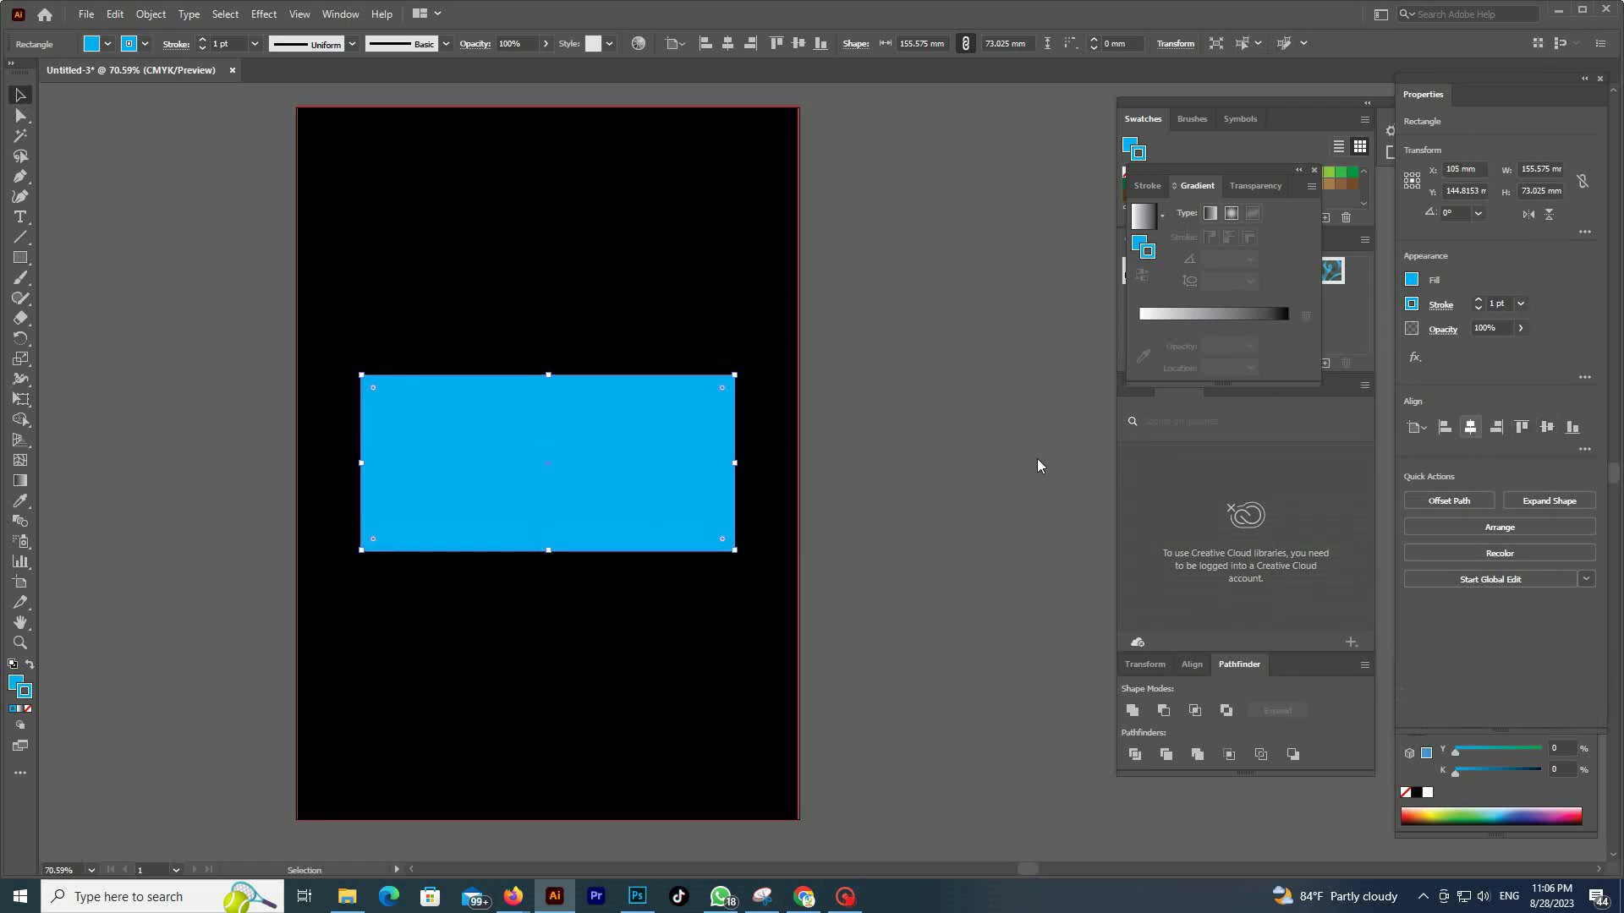
- Duplicate the rectangle with a 90° rotation and centre the copy on the artboard to form a cross
left_click_drag(675, 470, 664, 350, "alt")
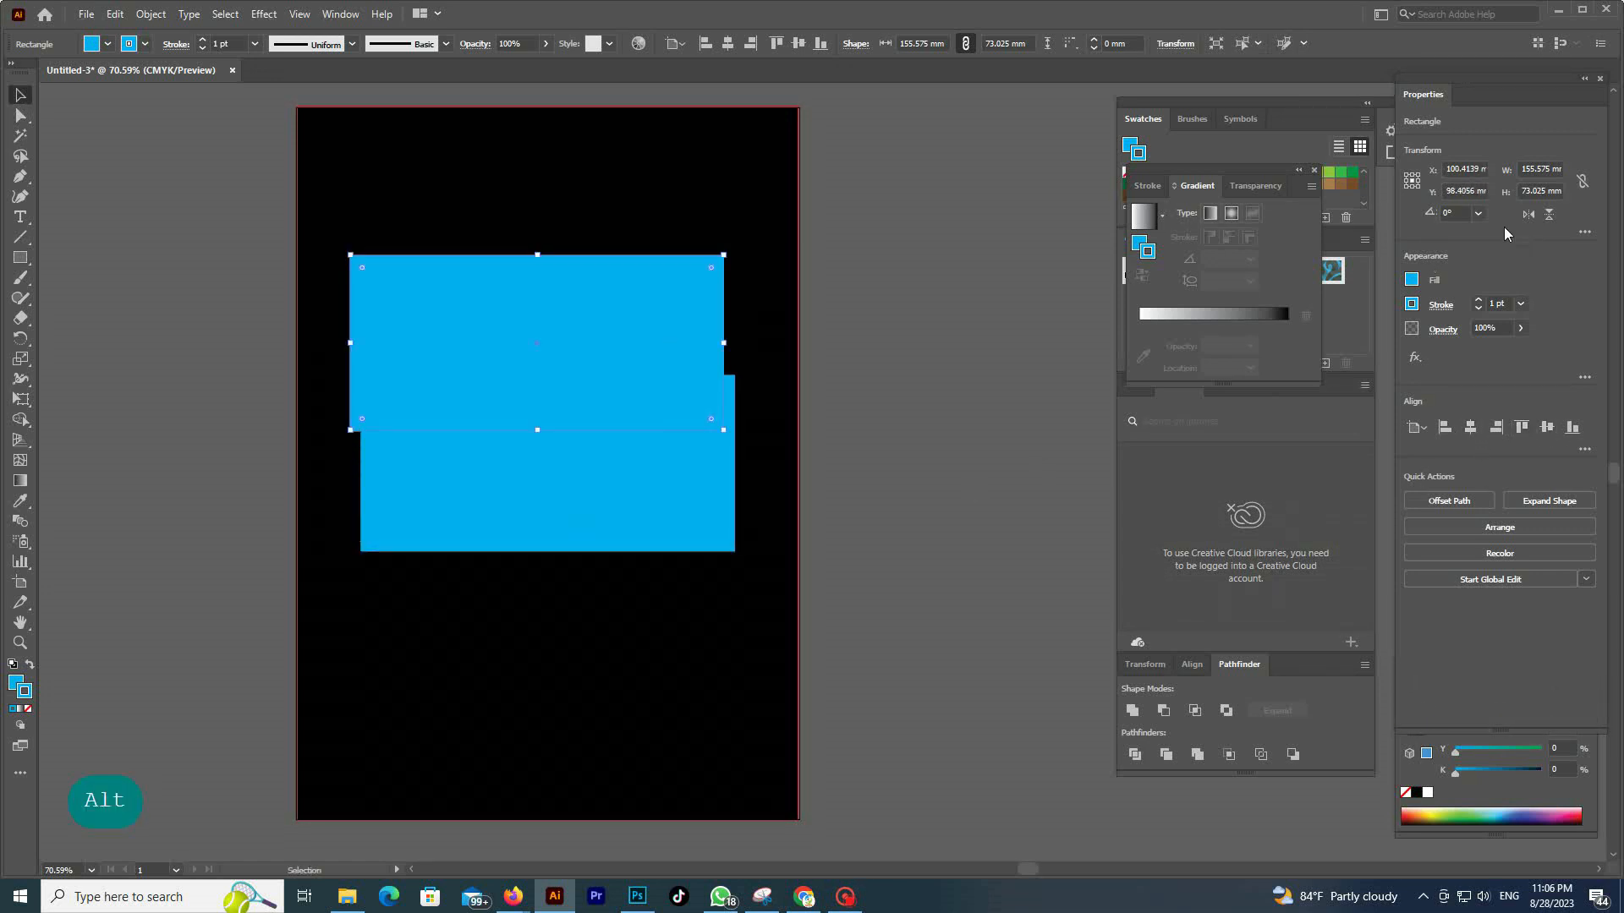
left_click(1478, 214)
left_click(1494, 287)
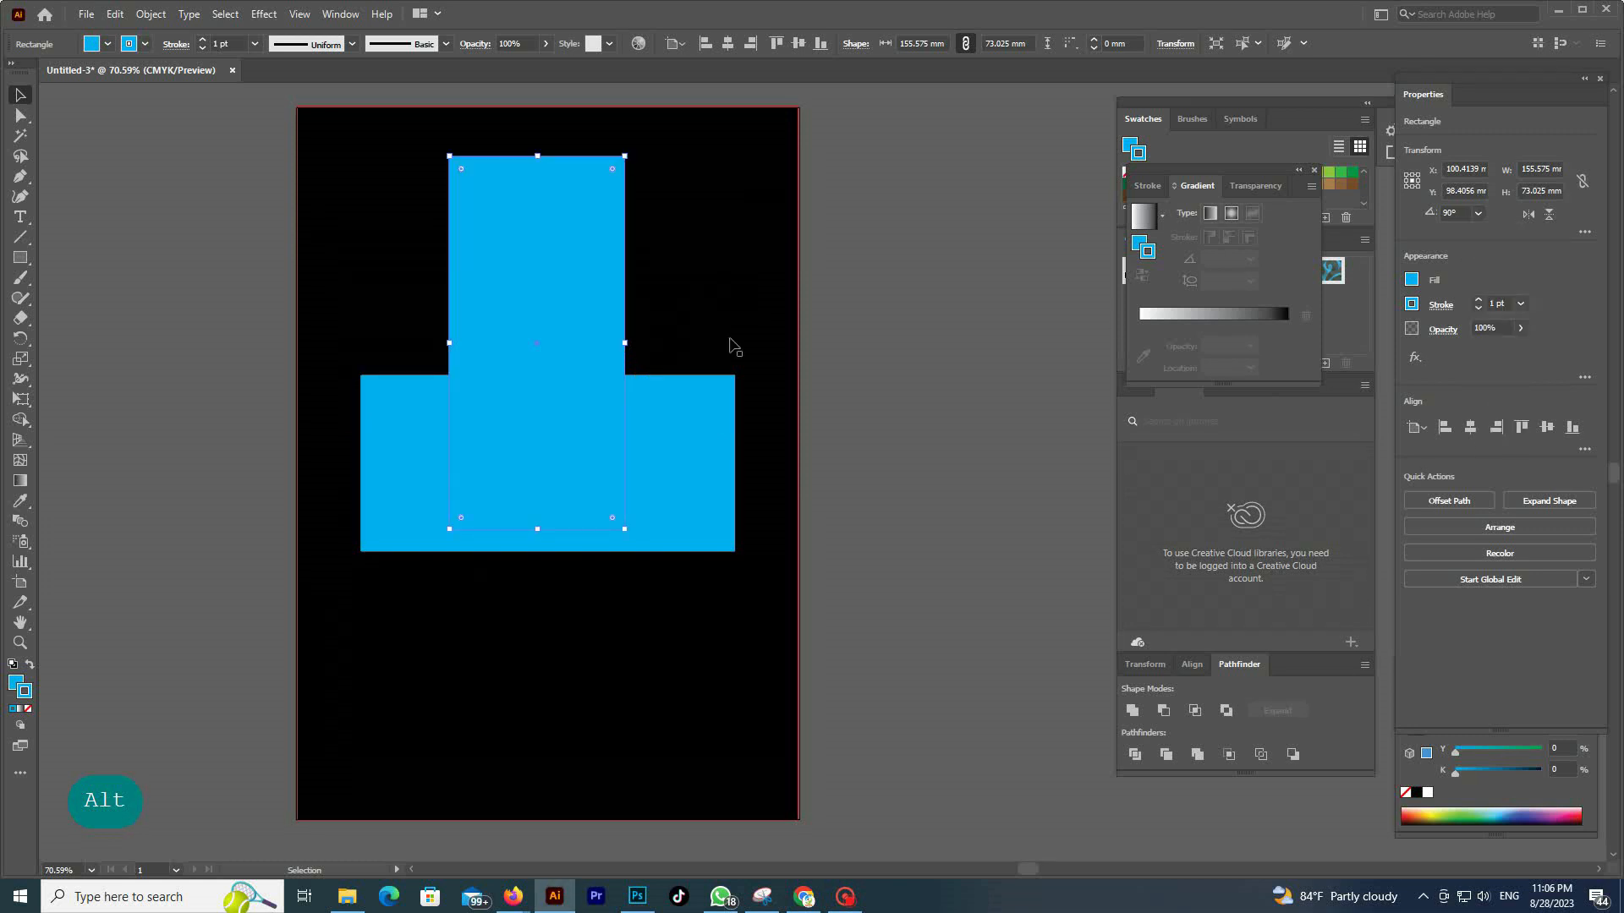
left_click(1470, 428)
left_click(1543, 427)
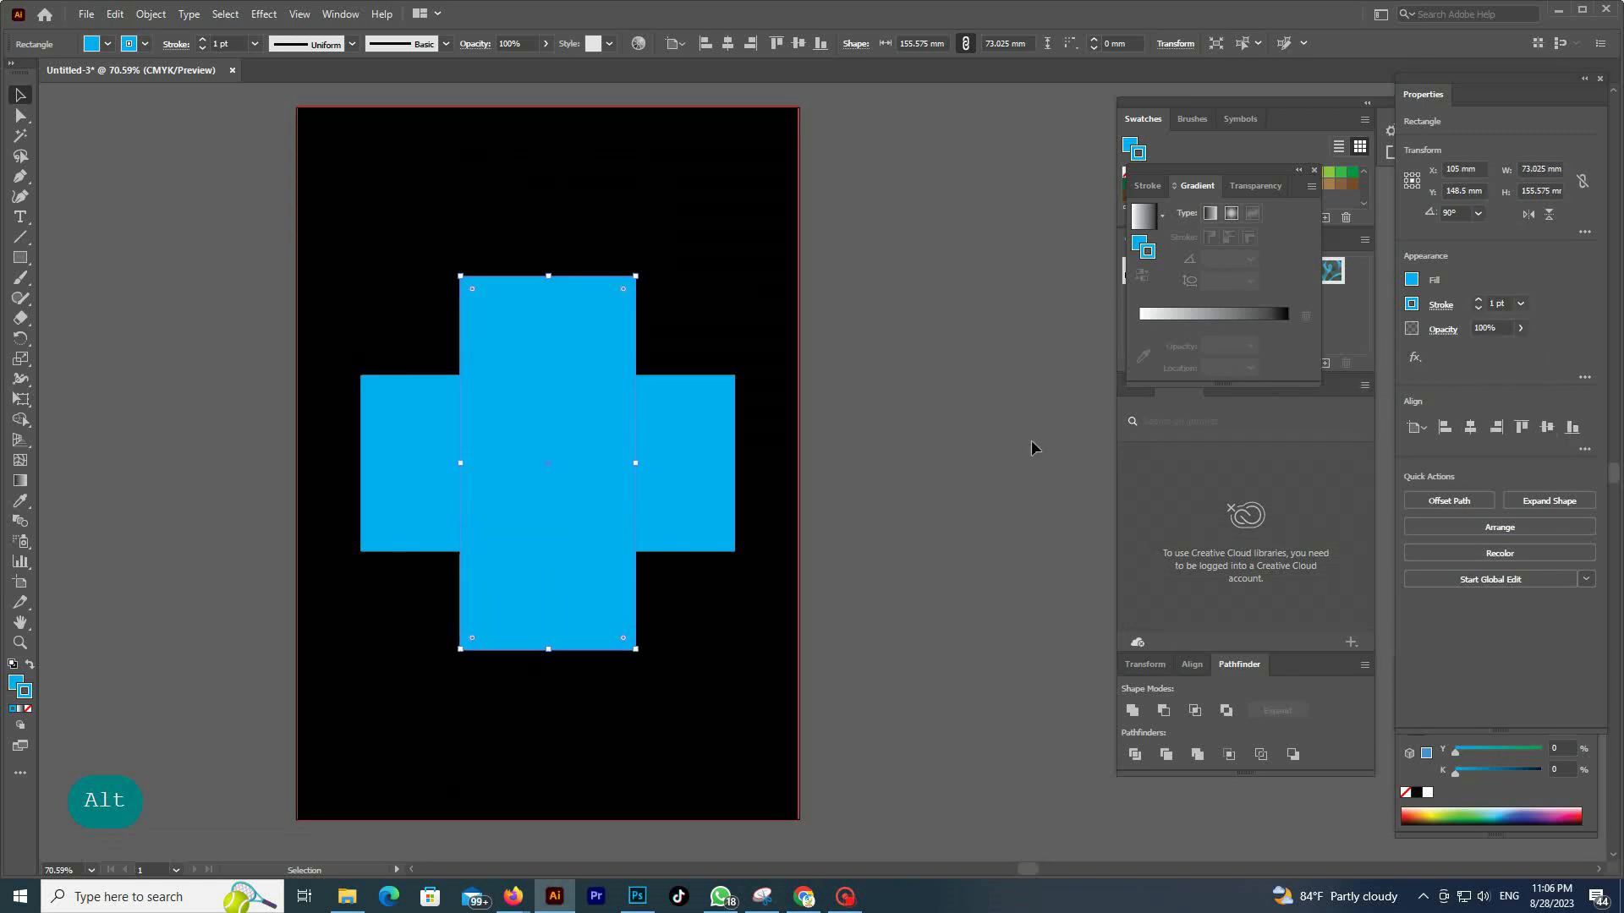
- Round the corners of both crossed rectangles fully, to a radius of about 36.5 mm, so their ends become semicircles
left_click(464, 433, "shift")
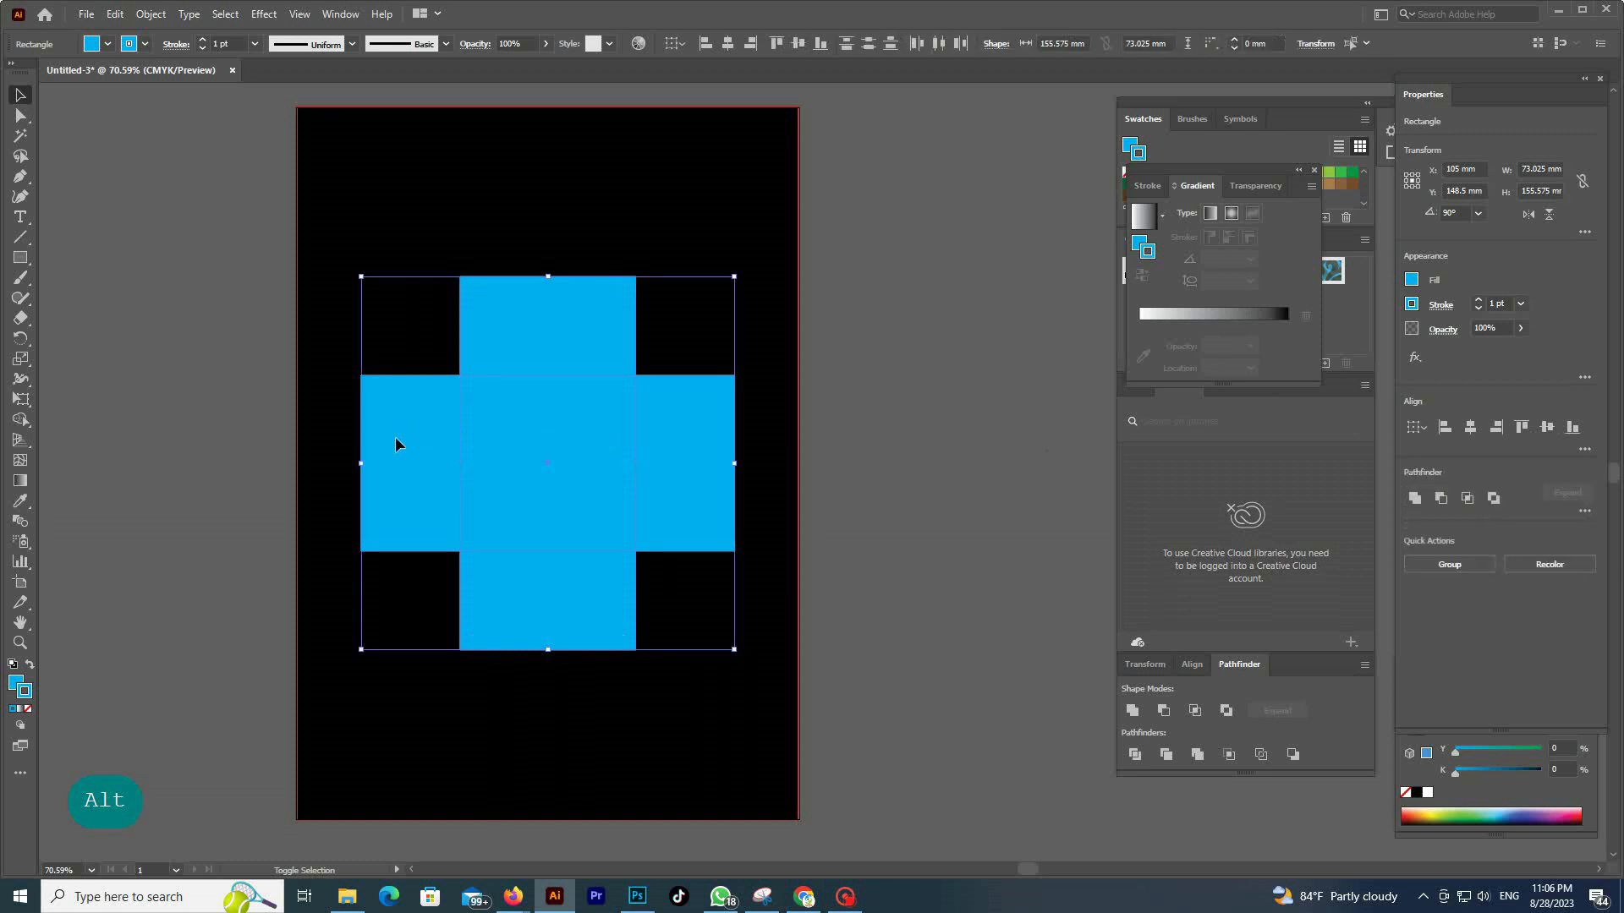
left_click(20, 116)
left_click_drag(472, 289, 563, 427)
left_click_drag(609, 498, 613, 495)
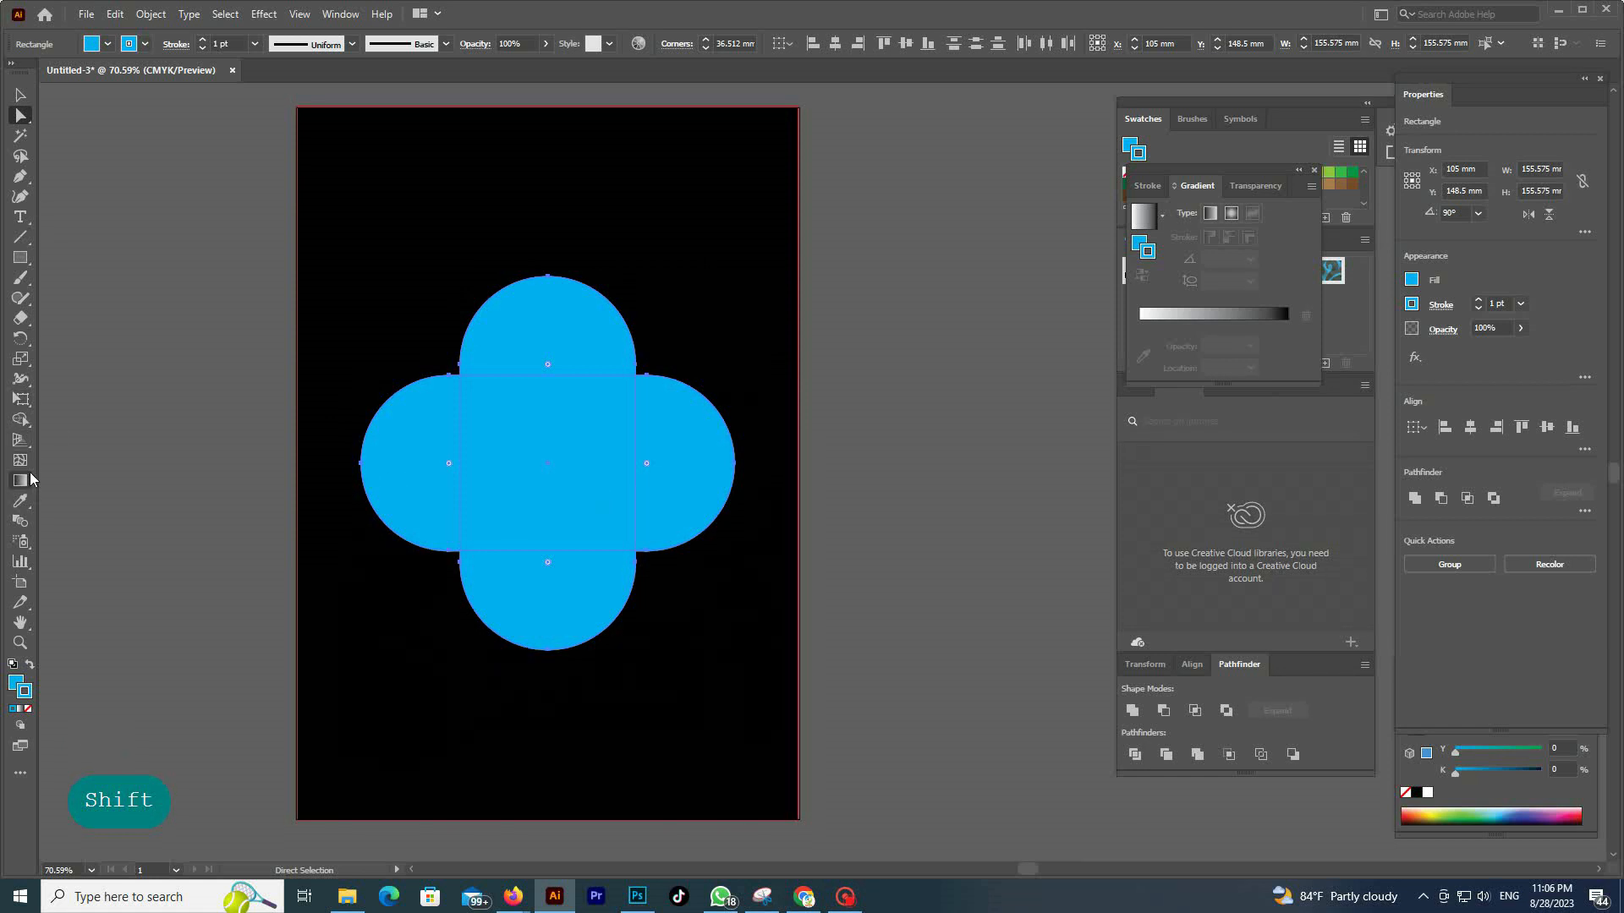
- Merge the cross's top, centre and right regions with Shape Builder and delete the left and bottom remnants to leave a heart
left_click(21, 420)
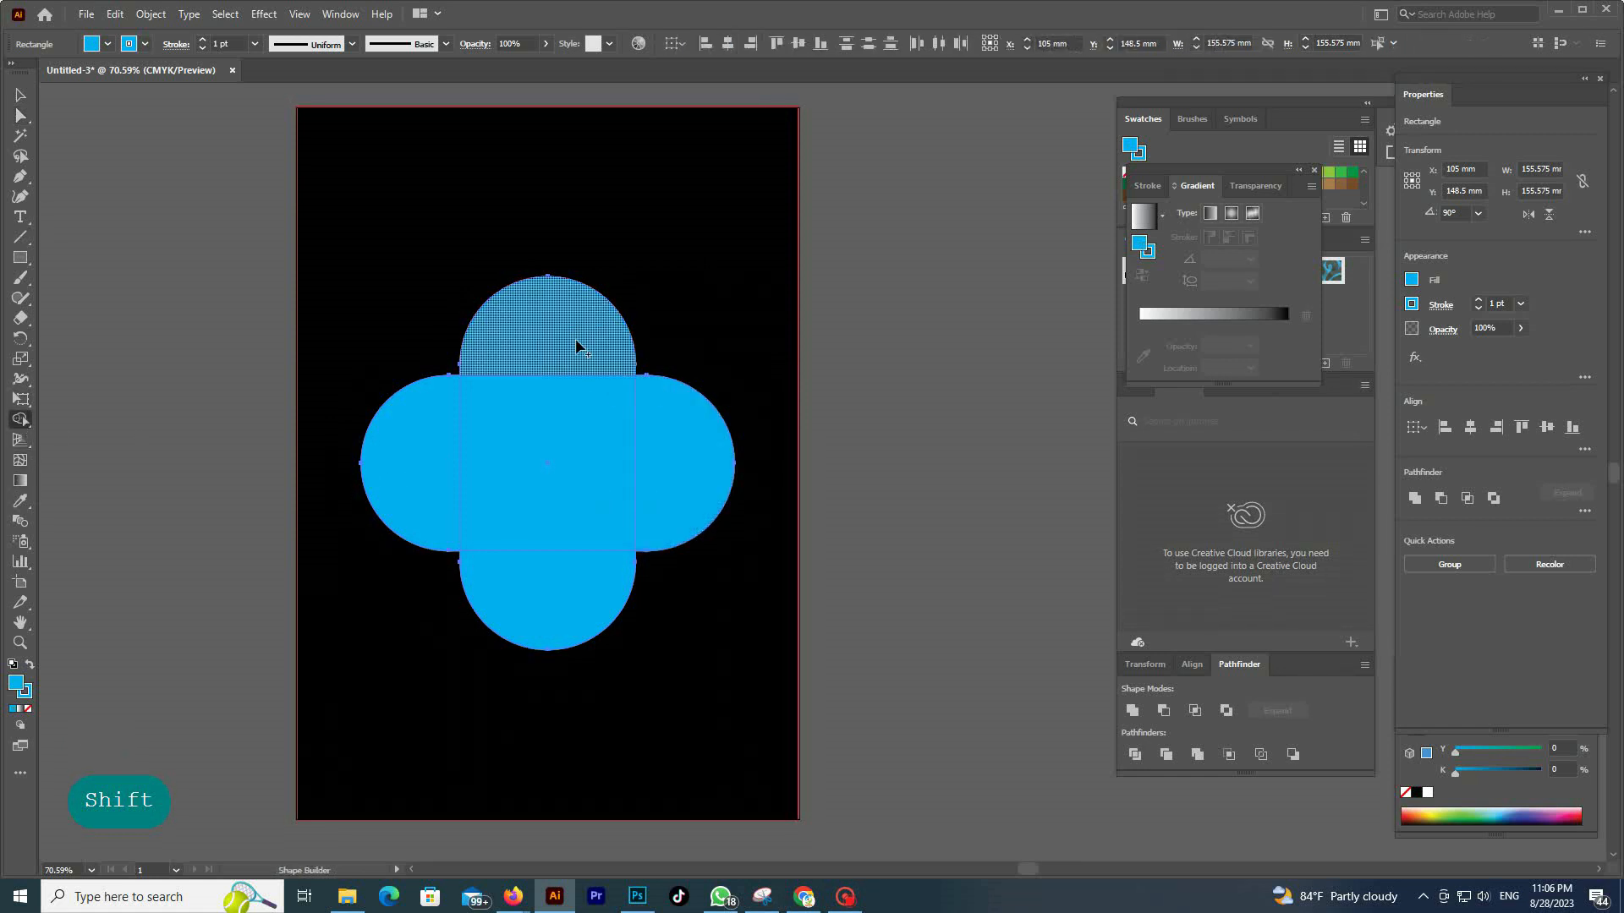
mouse_move(576, 347)
left_mouse_down()
mouse_move(573, 416)
mouse_move(636, 486)
mouse_move(685, 489)
left_mouse_up()
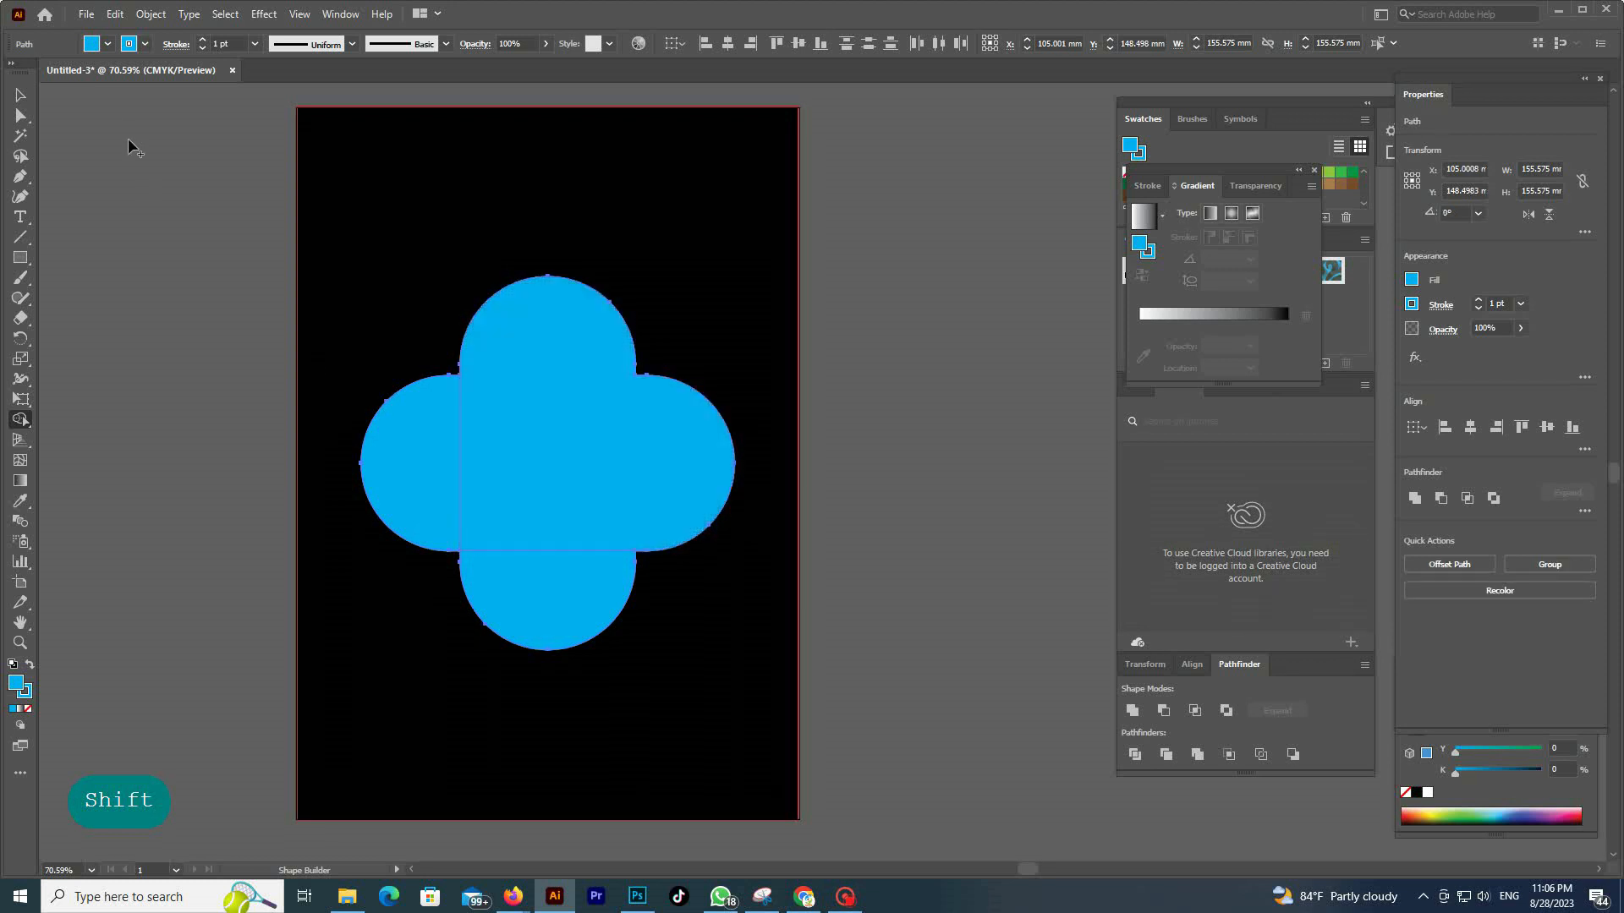
left_click(22, 116)
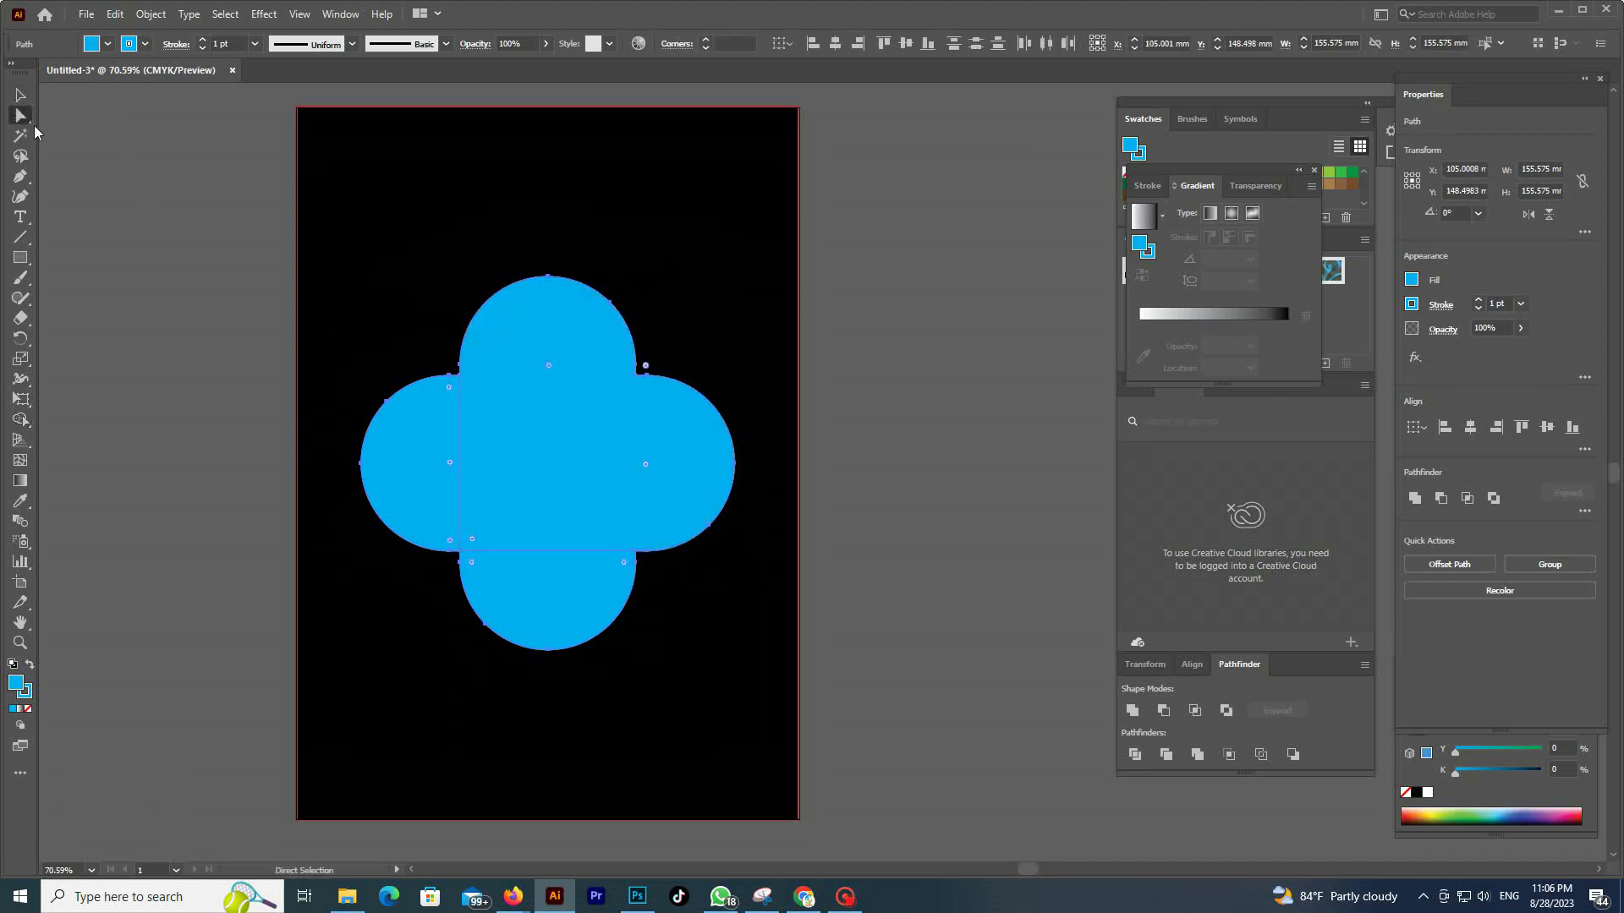
left_click(469, 660)
left_click(414, 472)
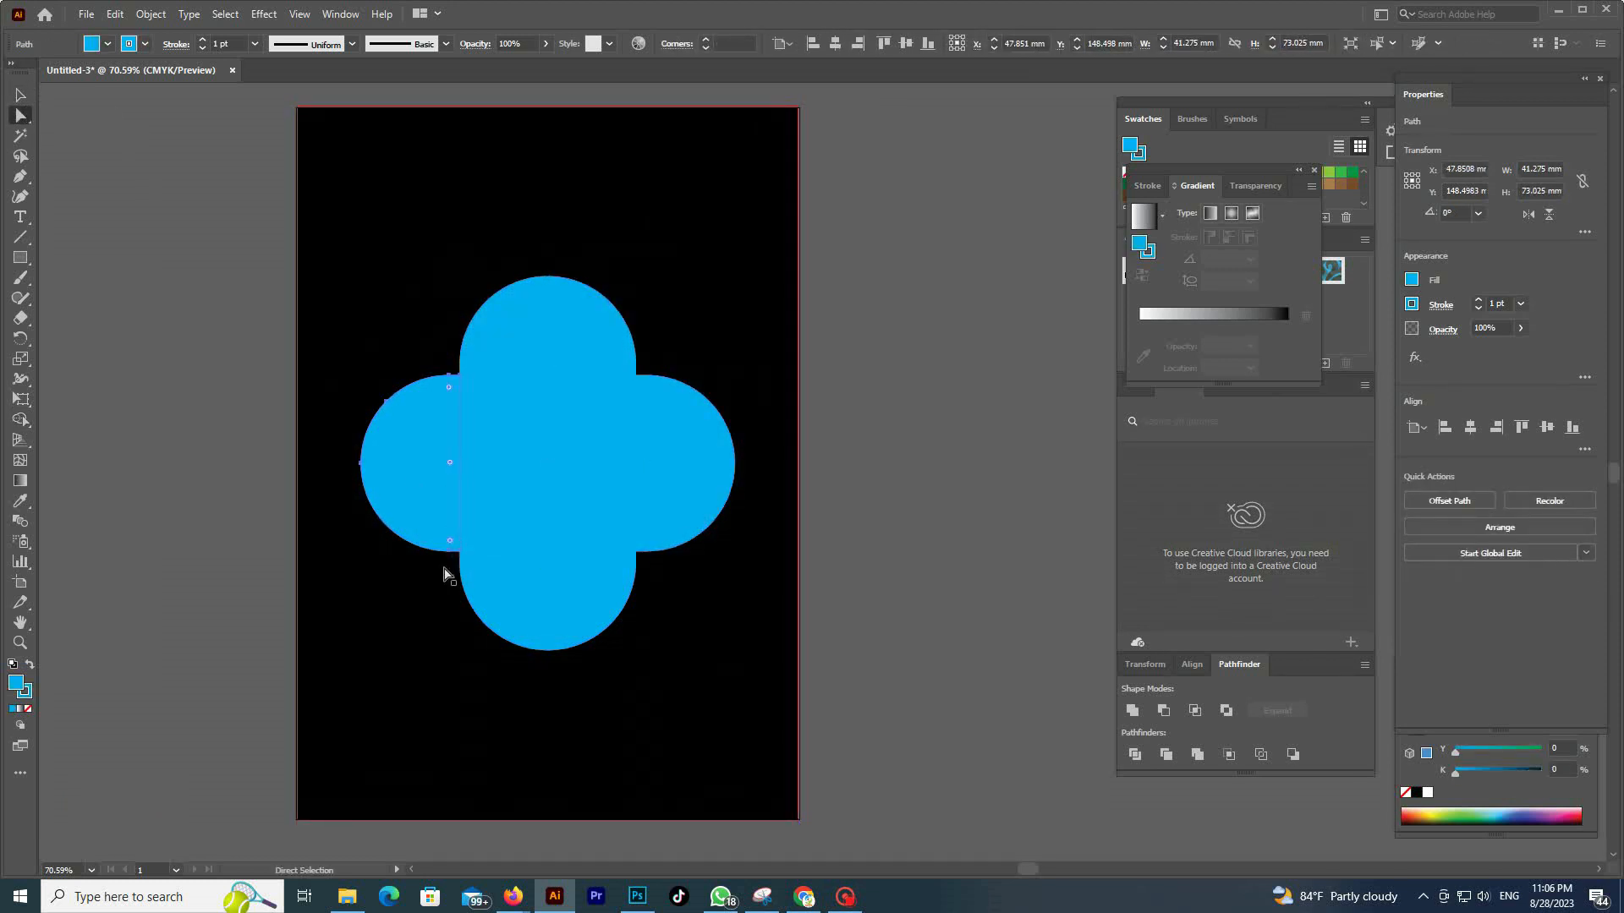
key("Delete")
left_click(547, 595)
key("Delete")
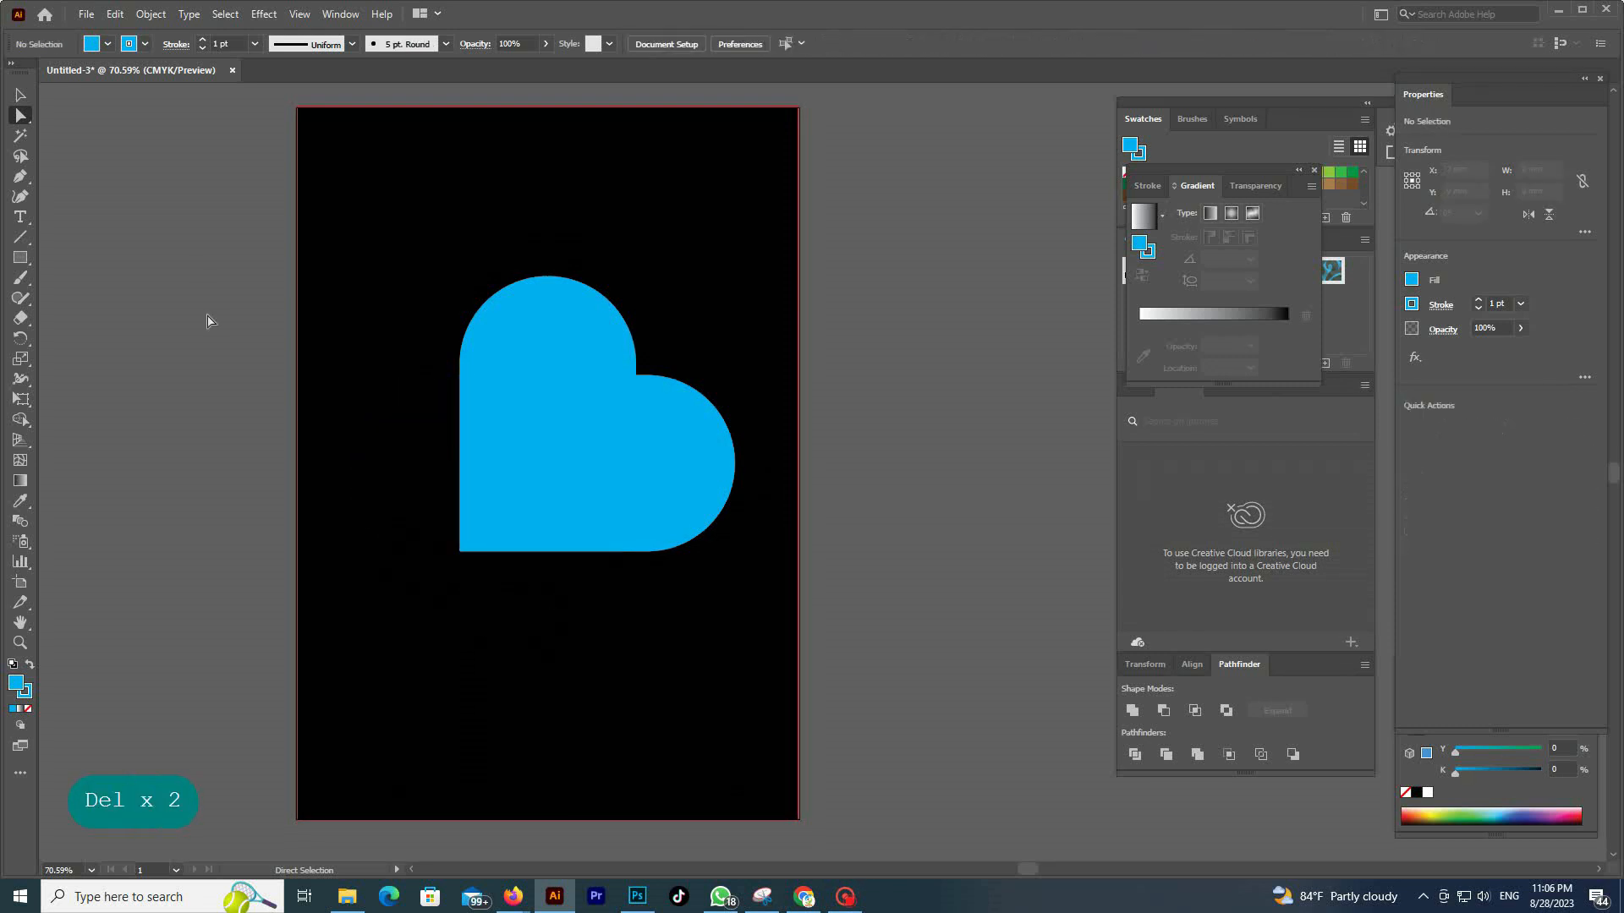
- Rotate the heart about 44.7° so it stands upright and move it near the artboard's centre
left_click(20, 95)
left_click(573, 370)
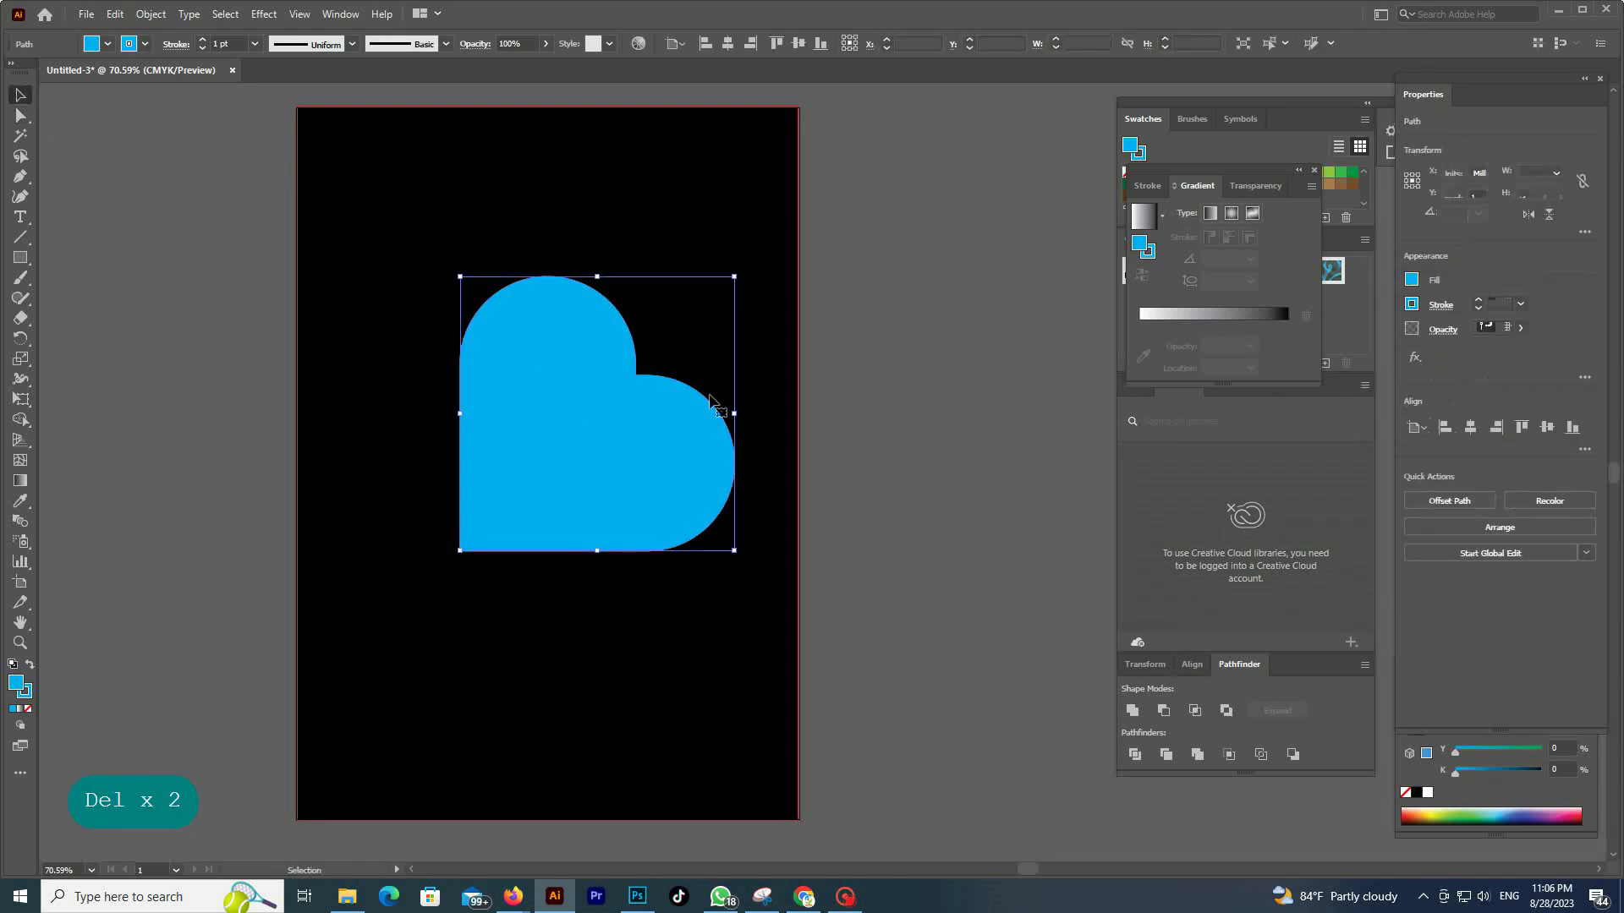
left_click_drag(744, 273, 604, 248)
left_click_drag(667, 411, 626, 457)
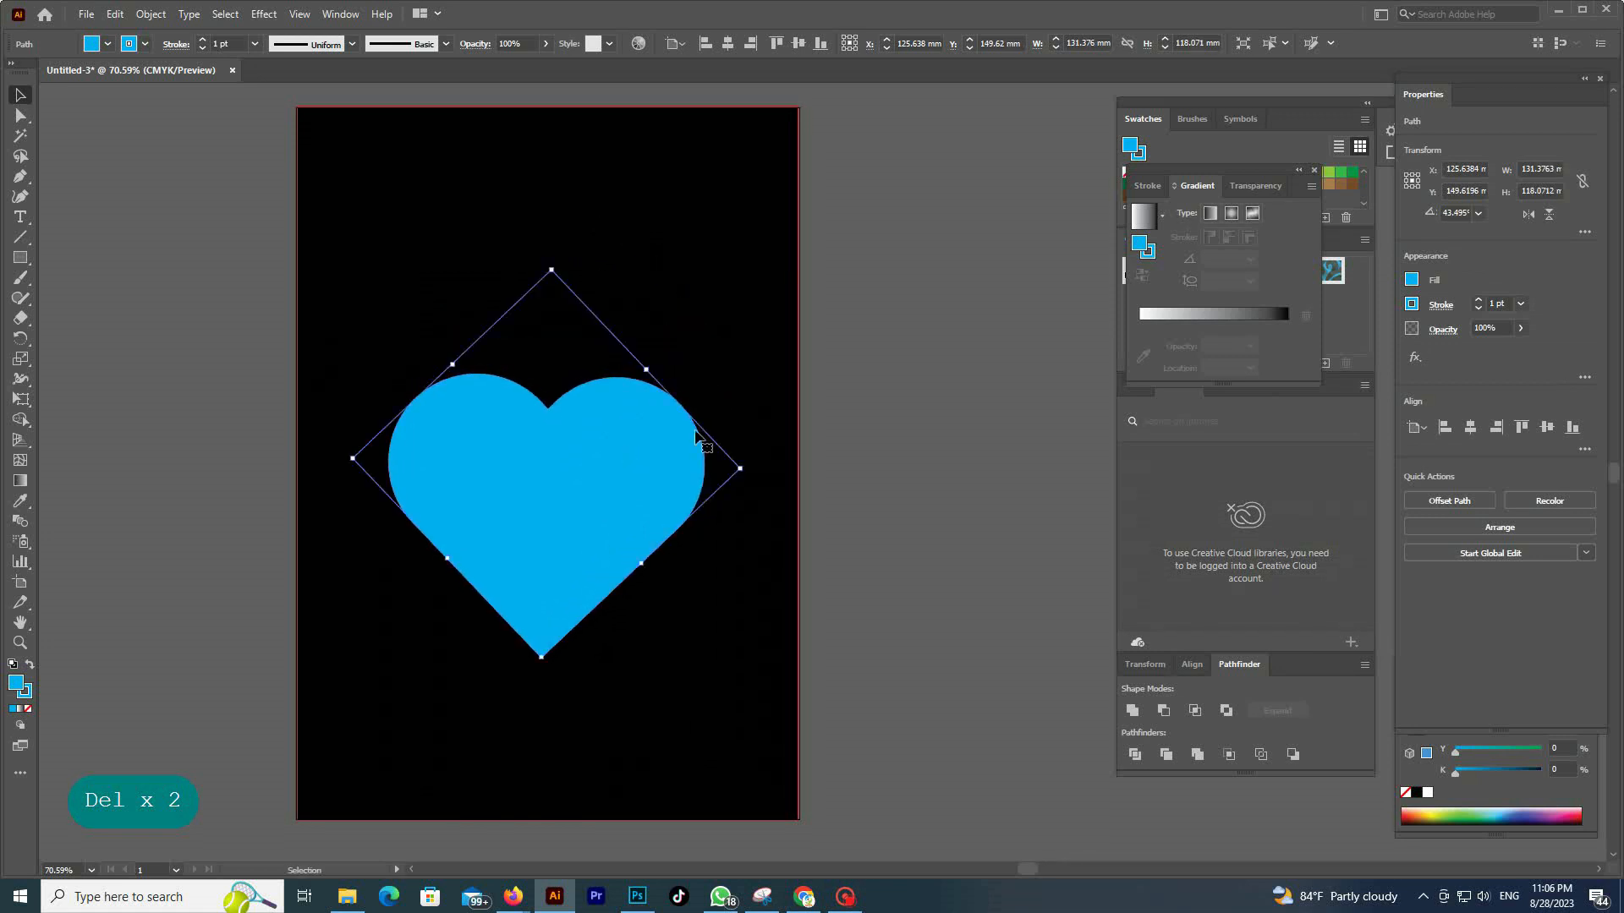
left_click_drag(750, 471, 748, 464)
left_click_drag(576, 500, 589, 477)
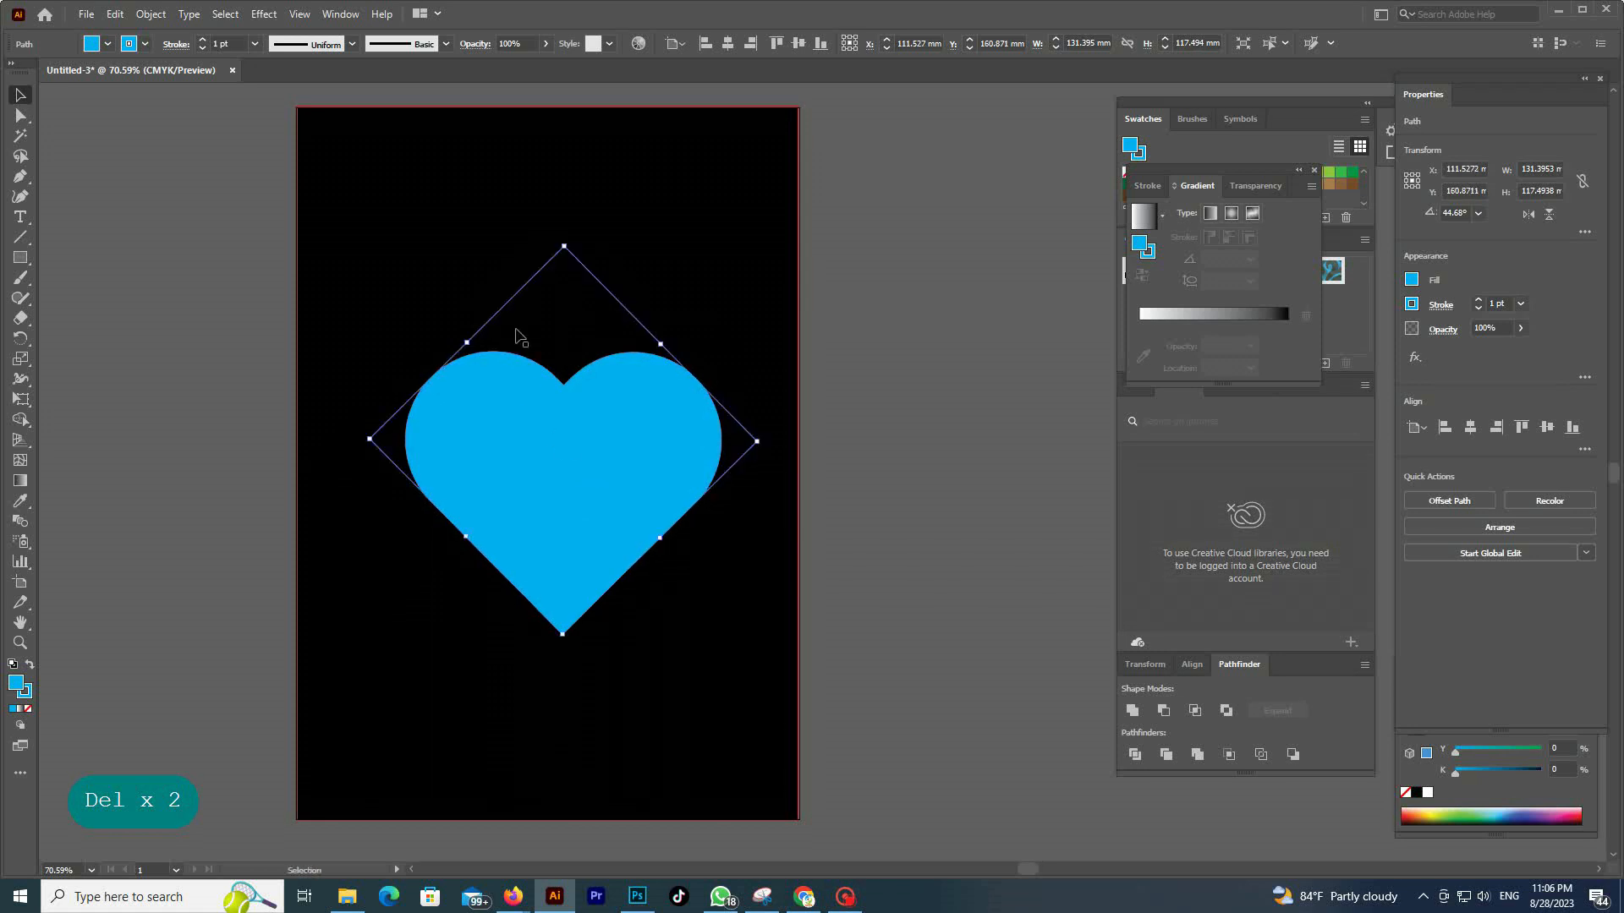
- Scale the heart down proportionally to about 98.6 by 88.1 mm and remove its fill, keeping only the stroke
left_click_drag(562, 247, 561, 344)
left_click_drag(580, 545, 572, 506)
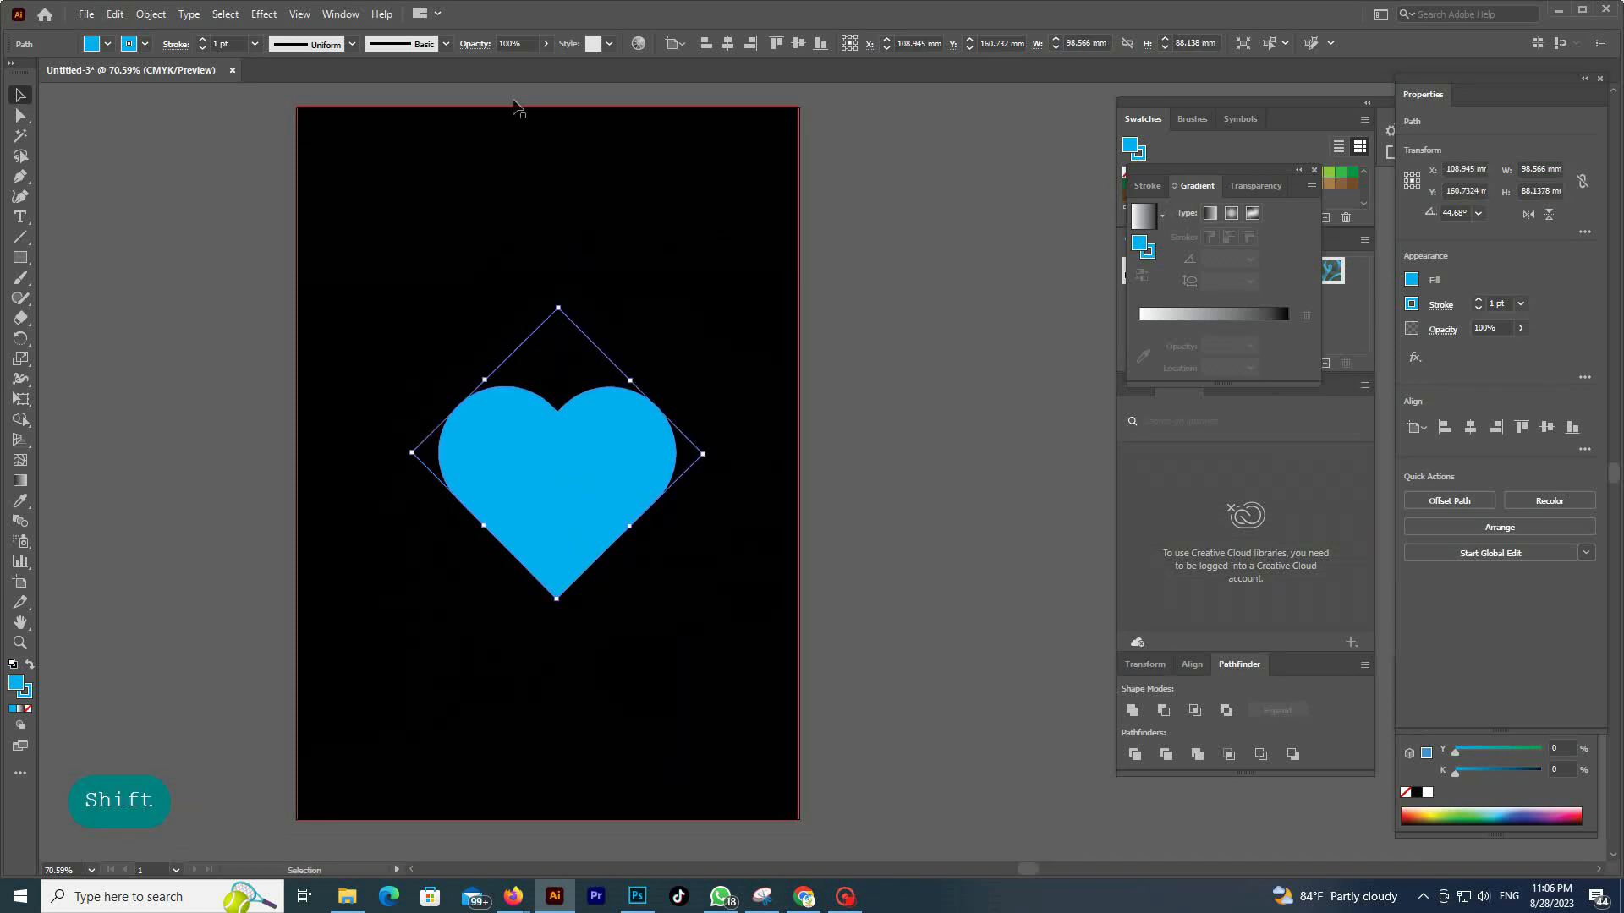
left_click(1412, 279)
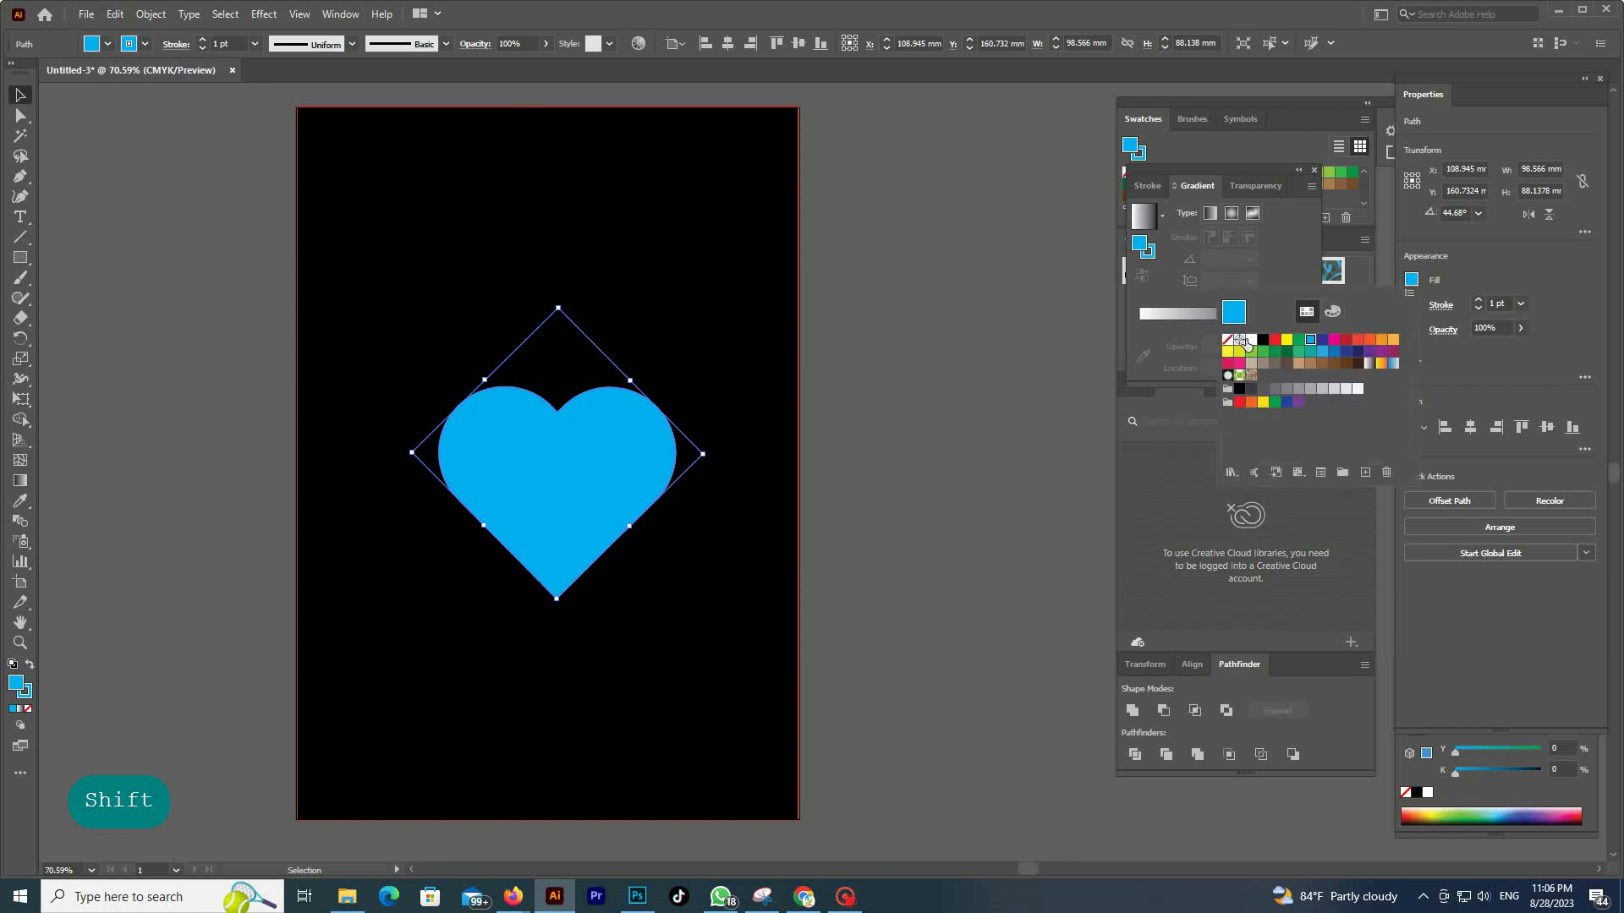
left_click(1227, 340)
- Apply a Transform effect to the heart with 88% horizontal and vertical scale, 7° rotation and 17 copies
left_click(264, 20)
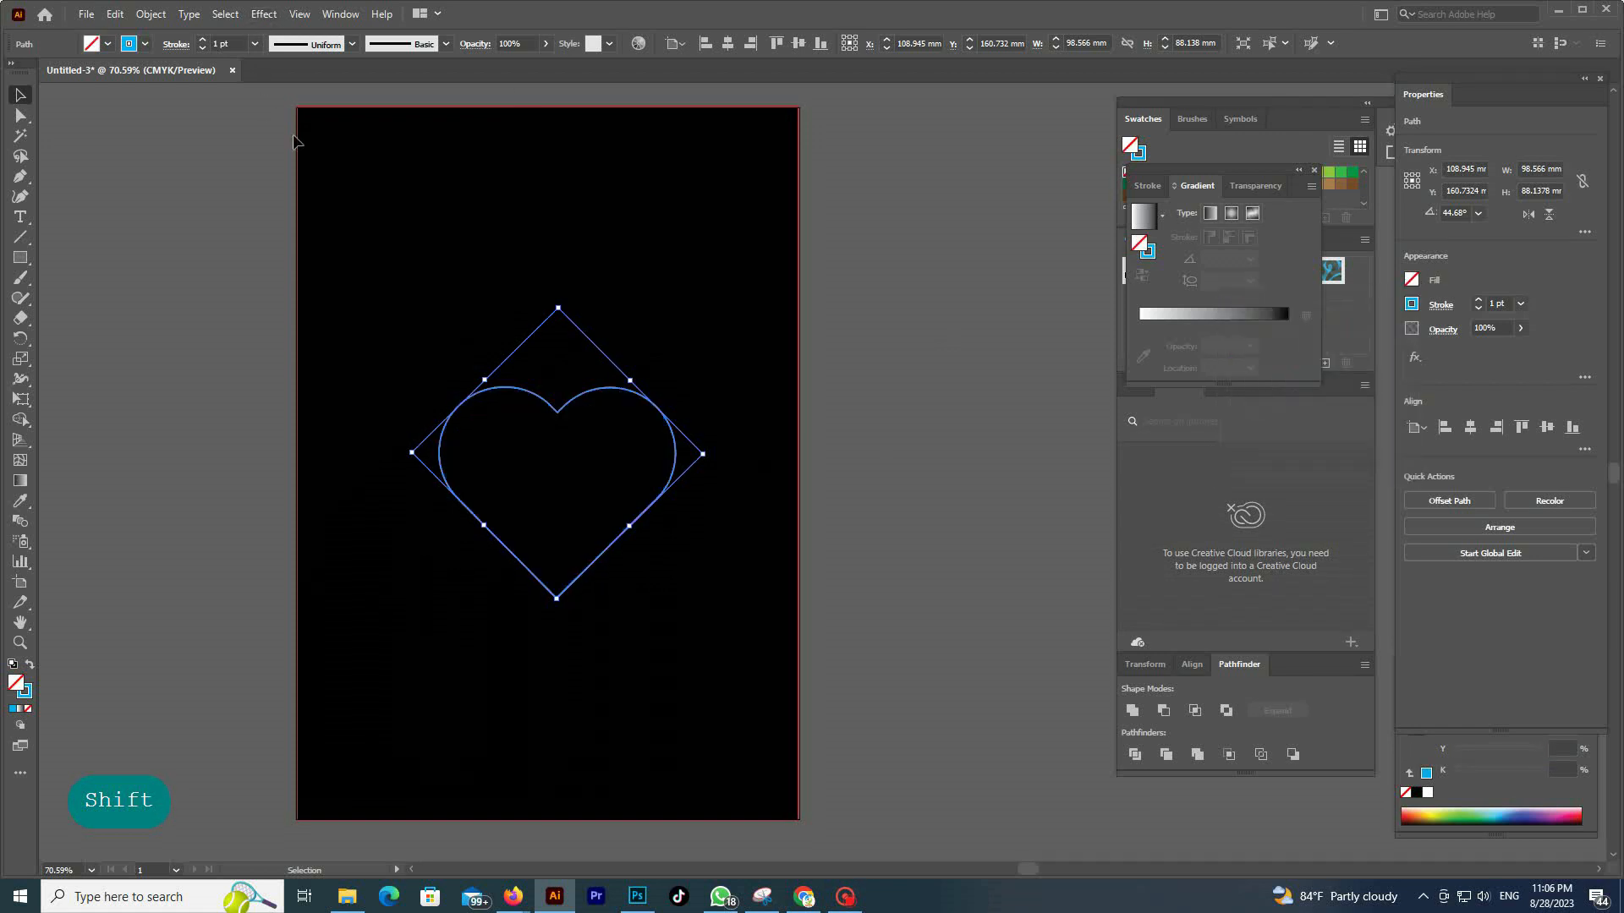
left_click(264, 14)
mouse_move(334, 151)
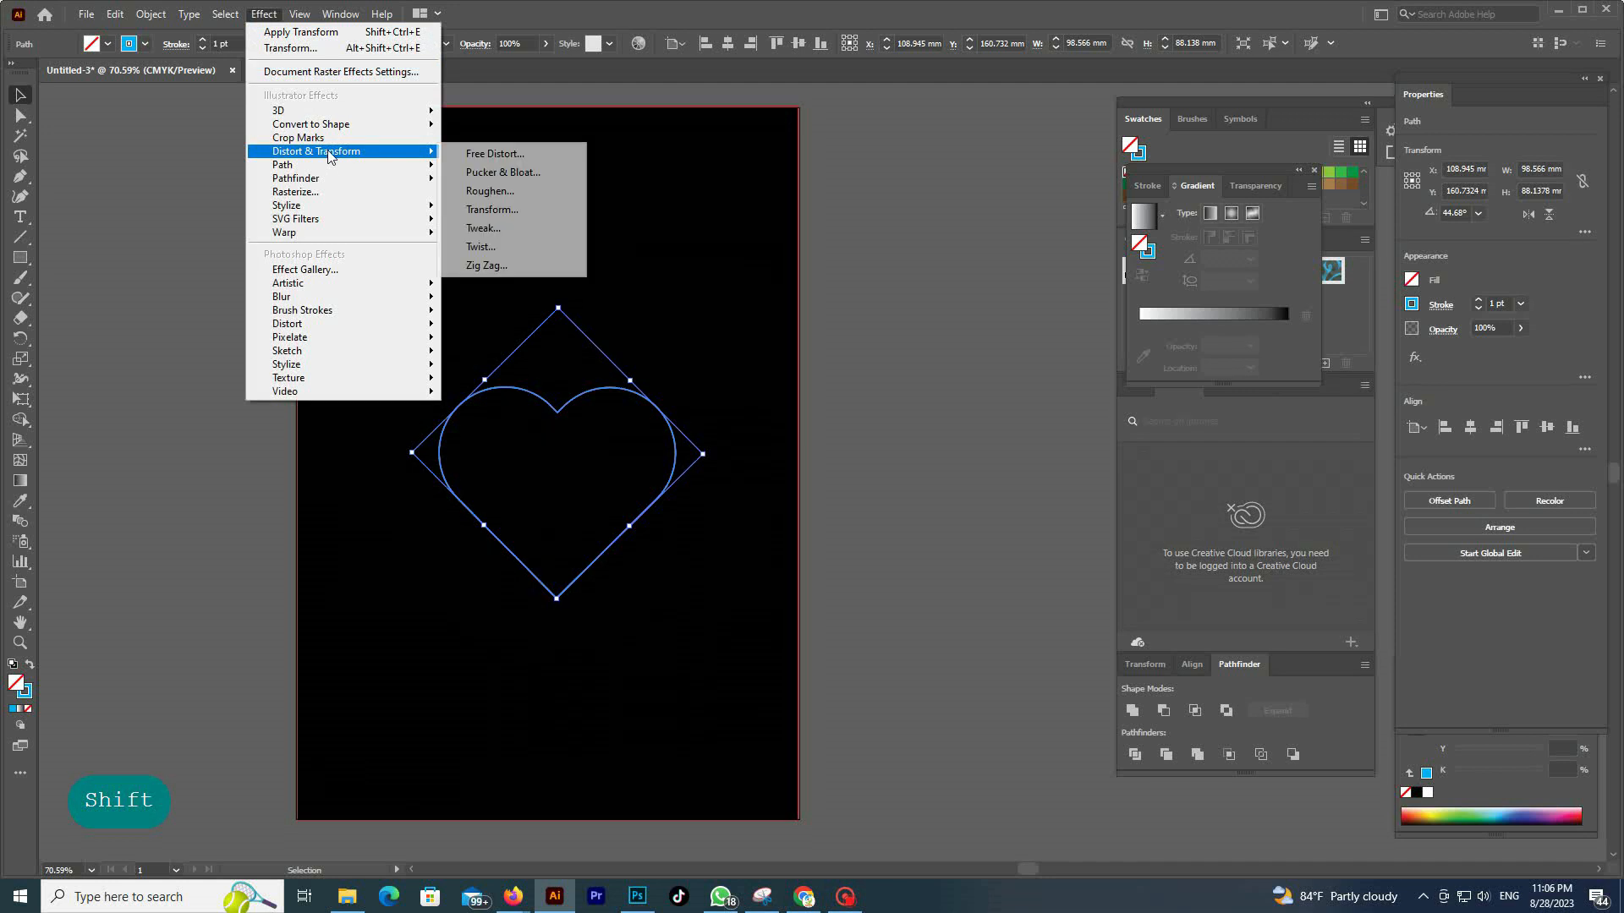
left_click(489, 210)
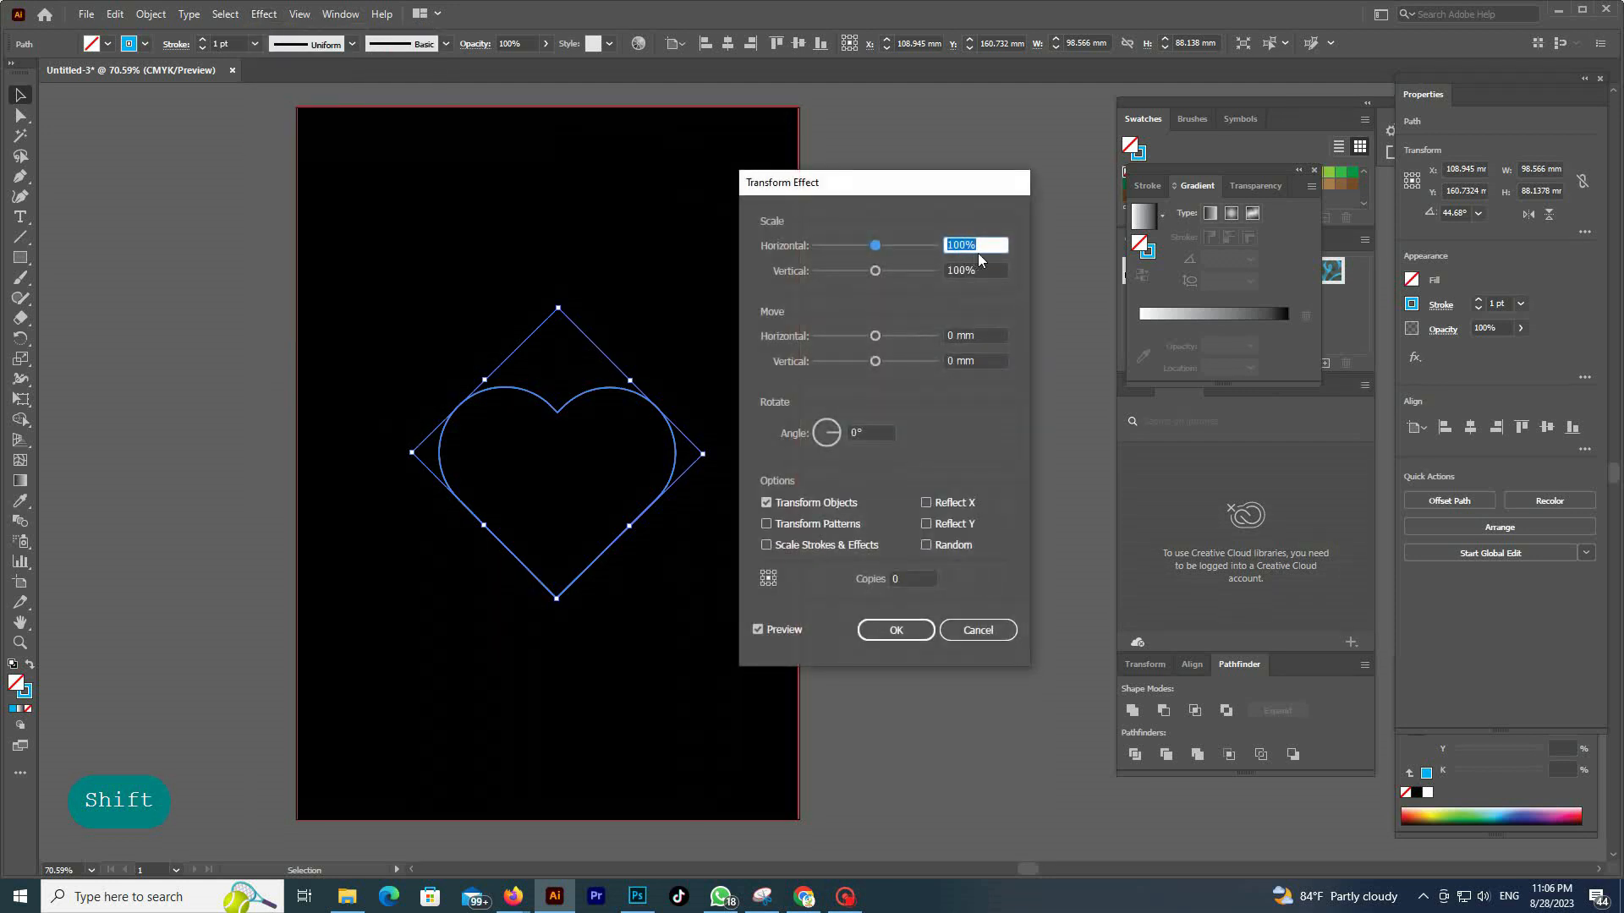
type("88")
key("Tab")
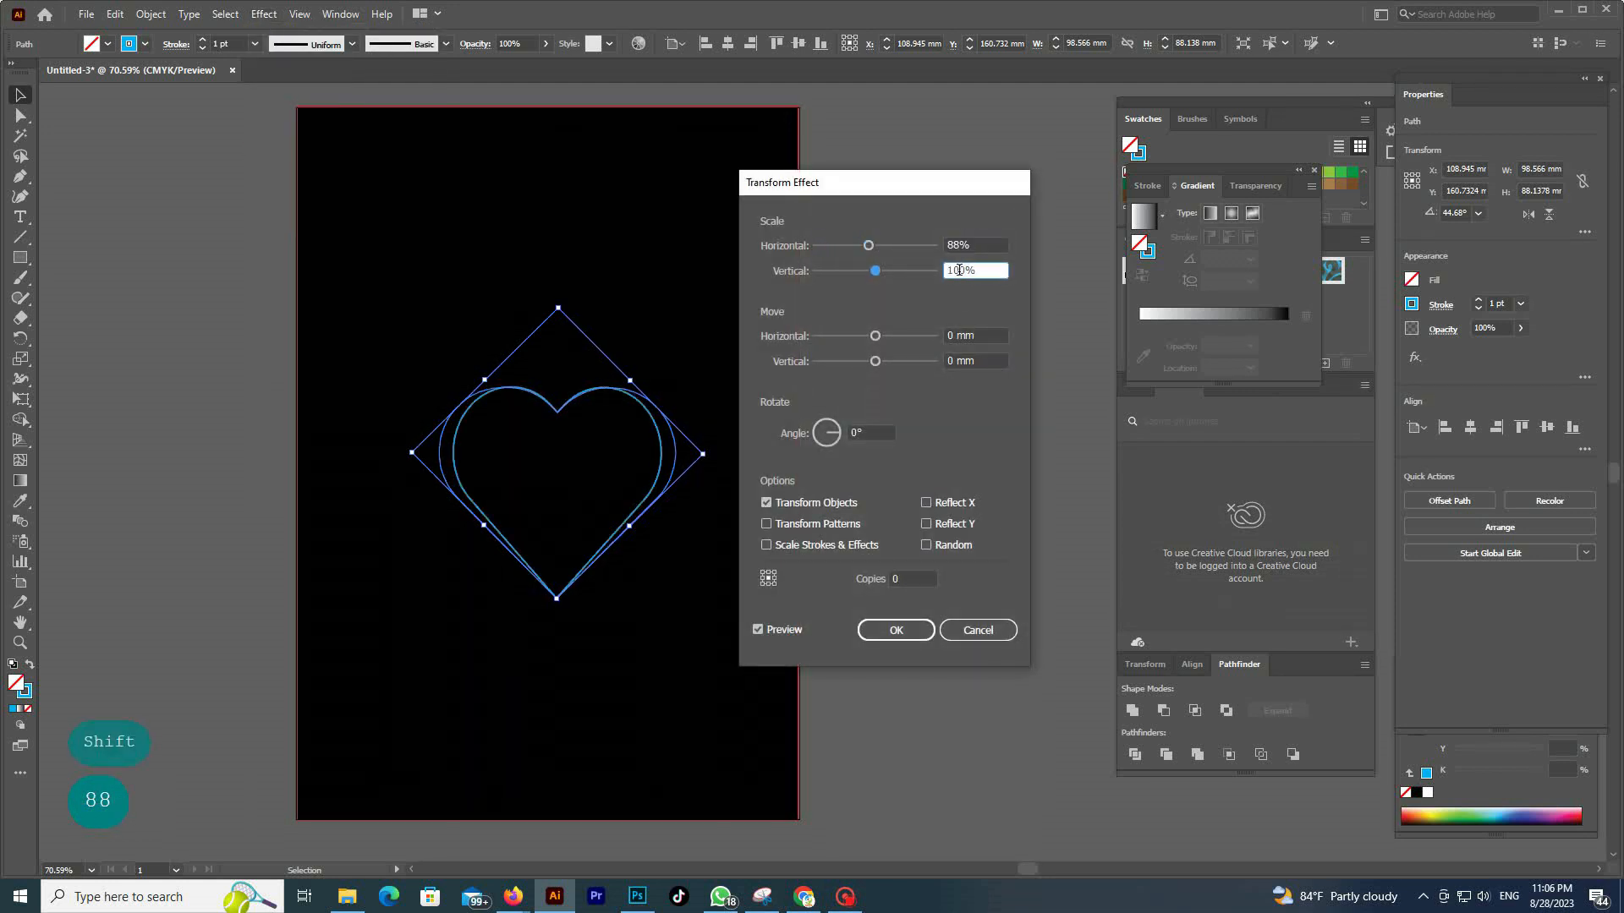
type("88")
left_click(846, 433)
type("7")
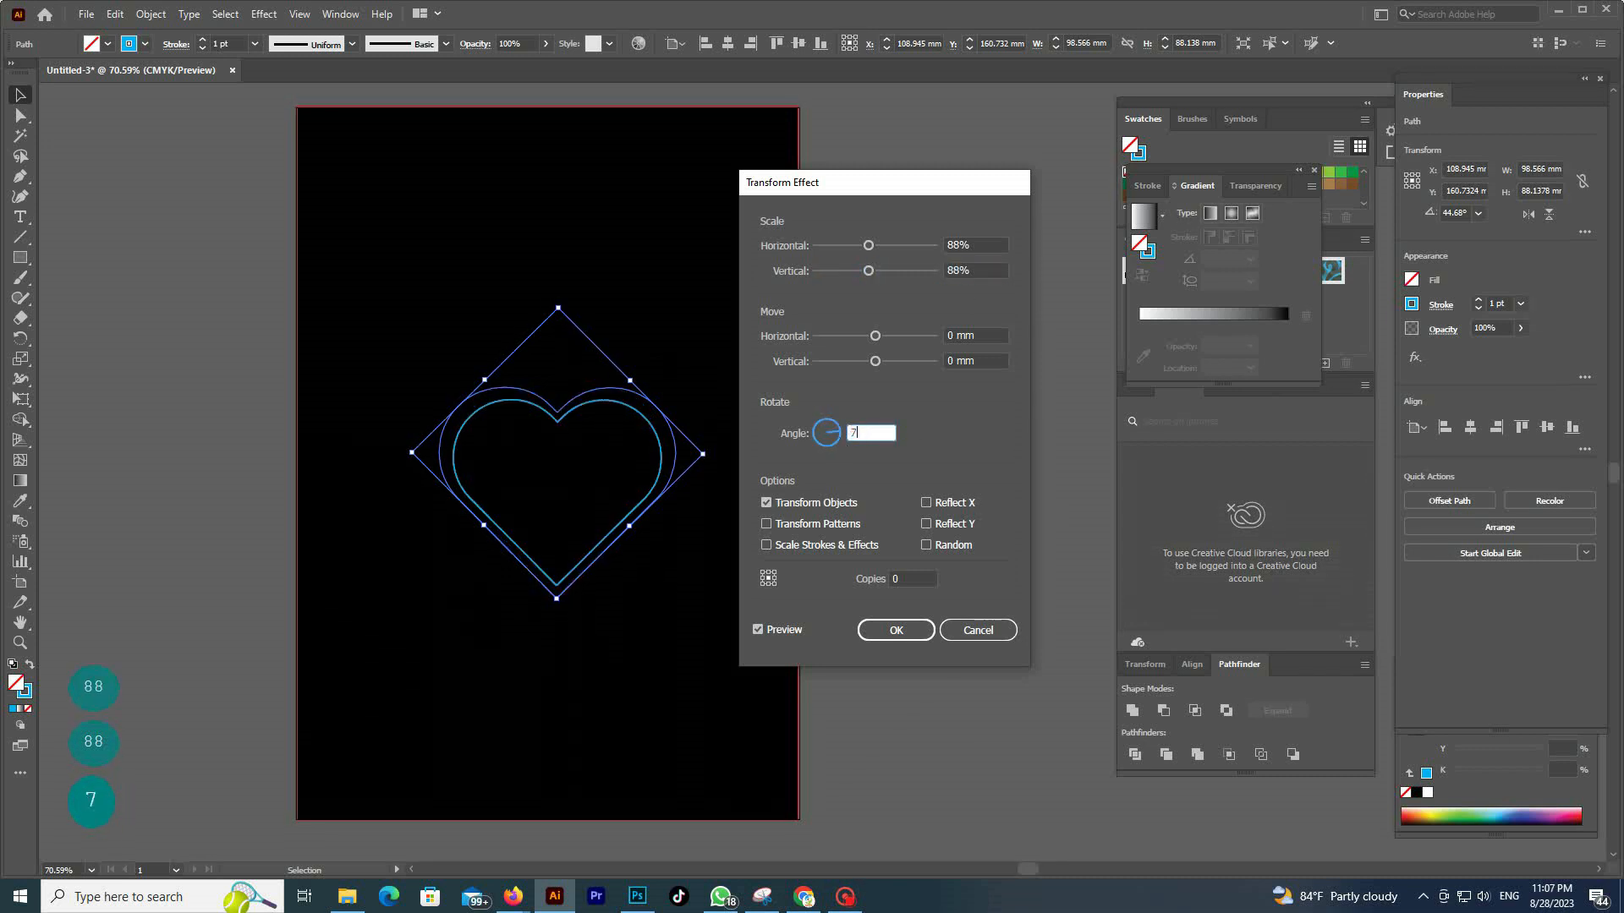
left_click(898, 580)
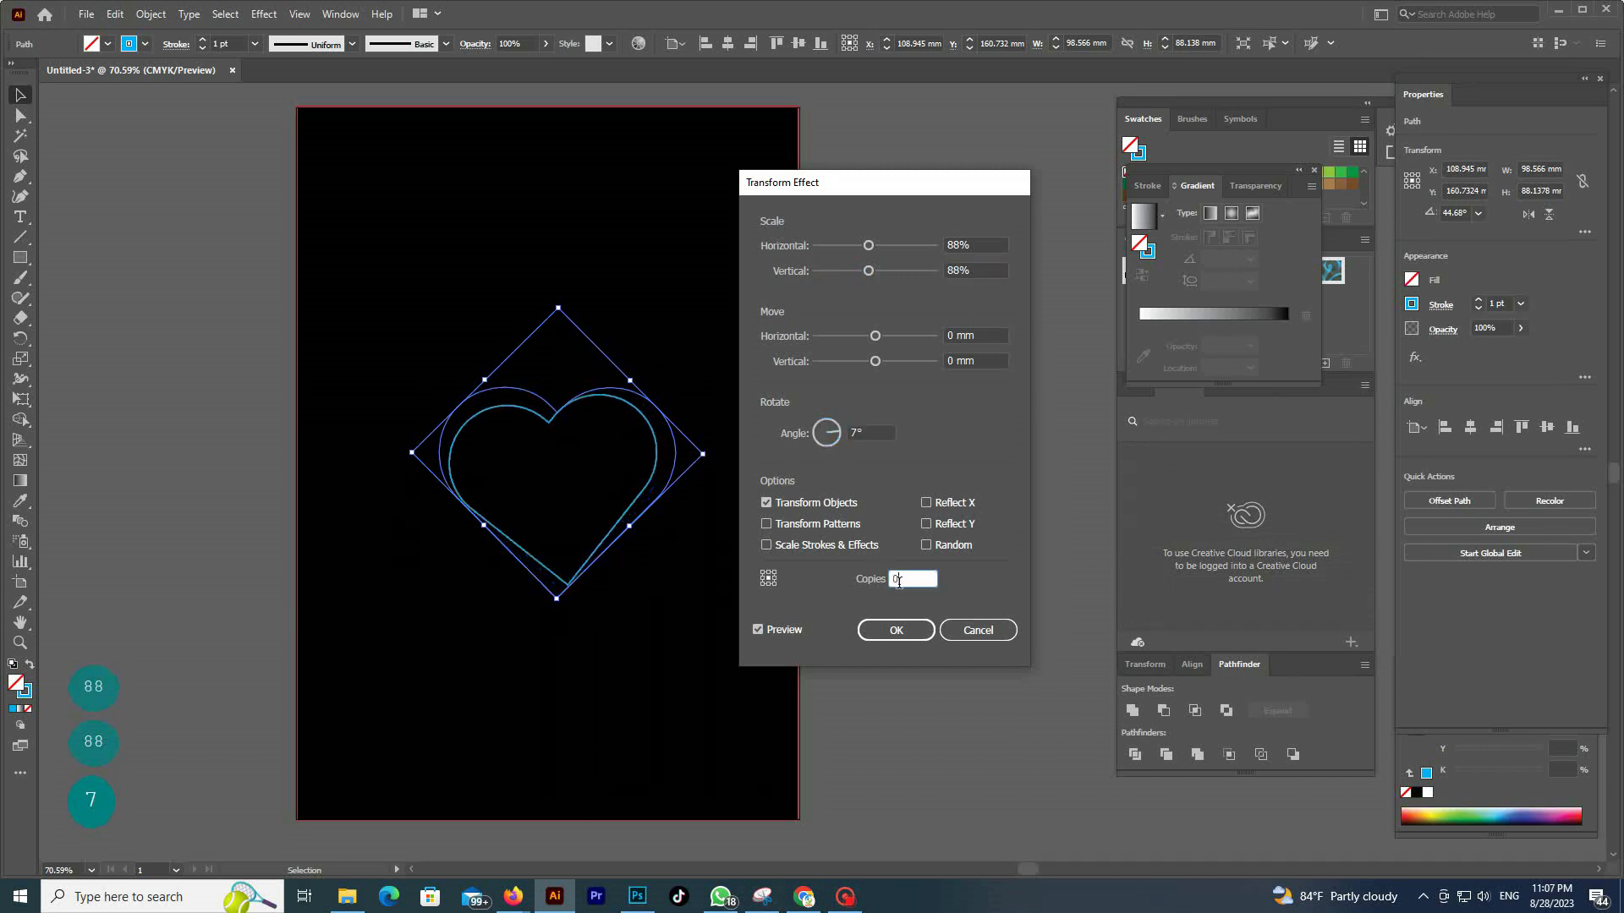
type("17")
left_click(898, 630)
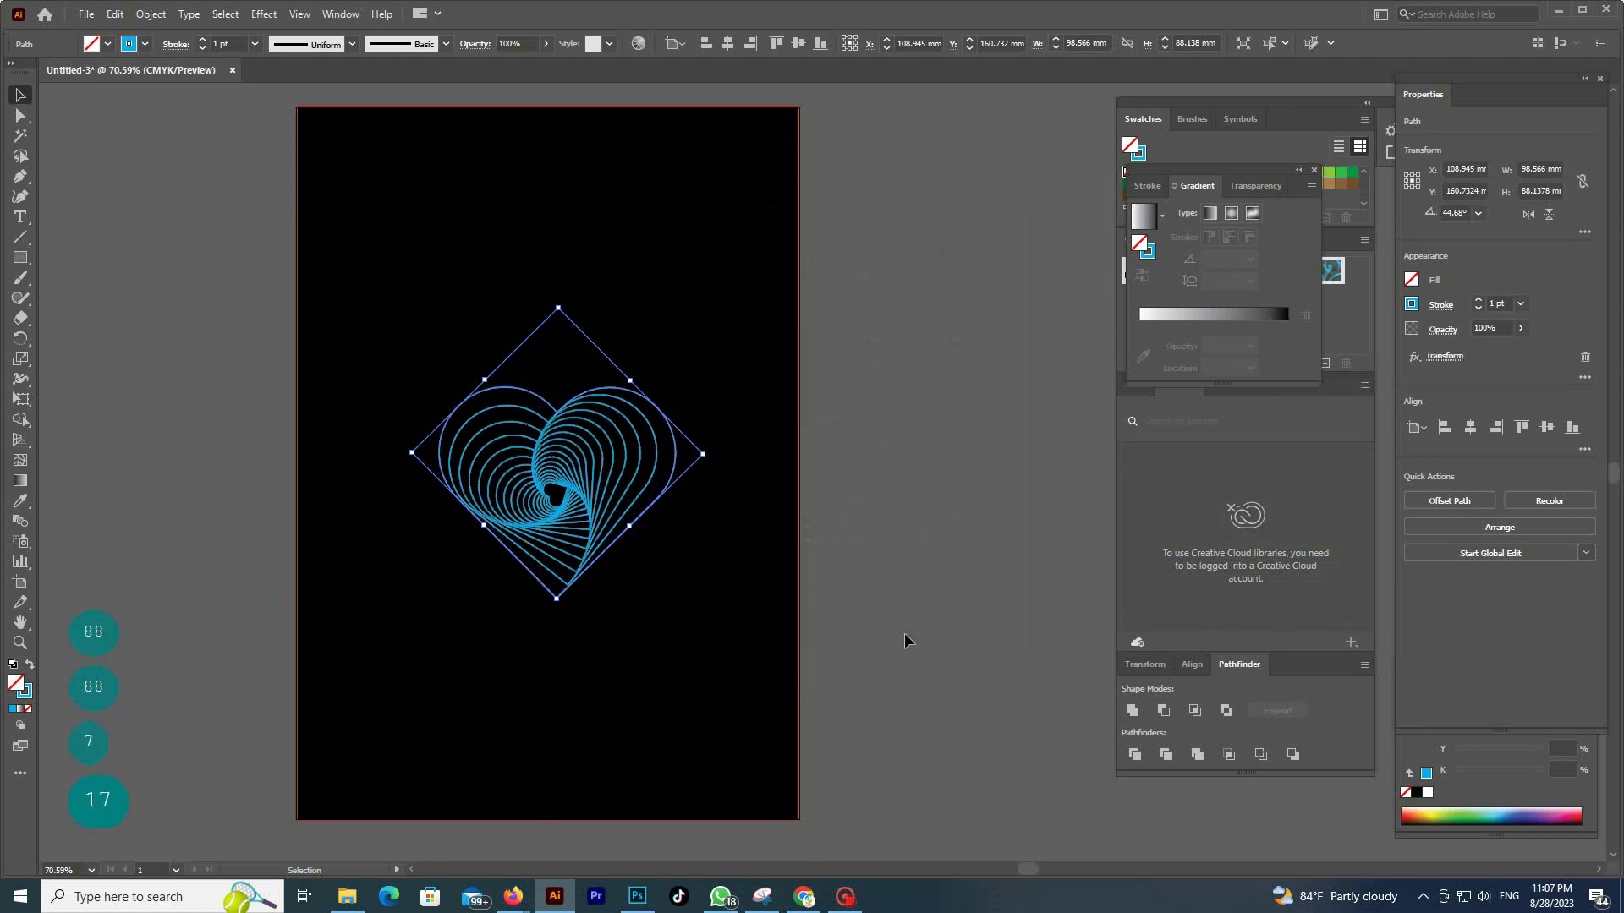
- Duplicate the blue spiral heart toward the artboard's upper right and give the copy a yellow-orange gradient stroke
left_click_drag(554, 488, 649, 370)
left_click(1412, 304)
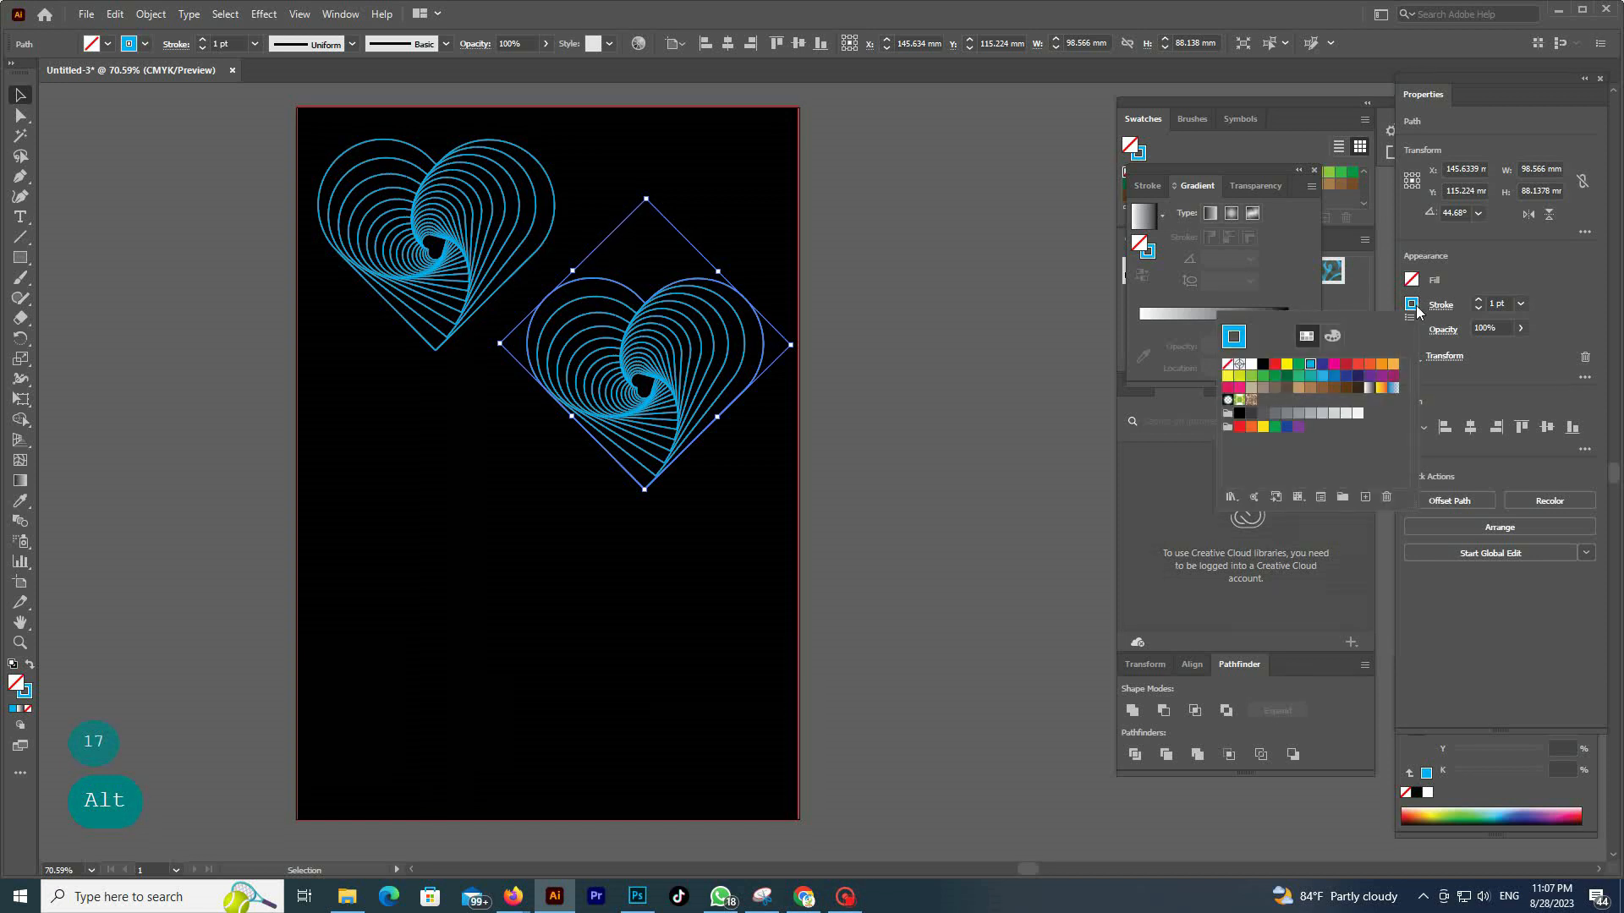
left_click(1382, 388)
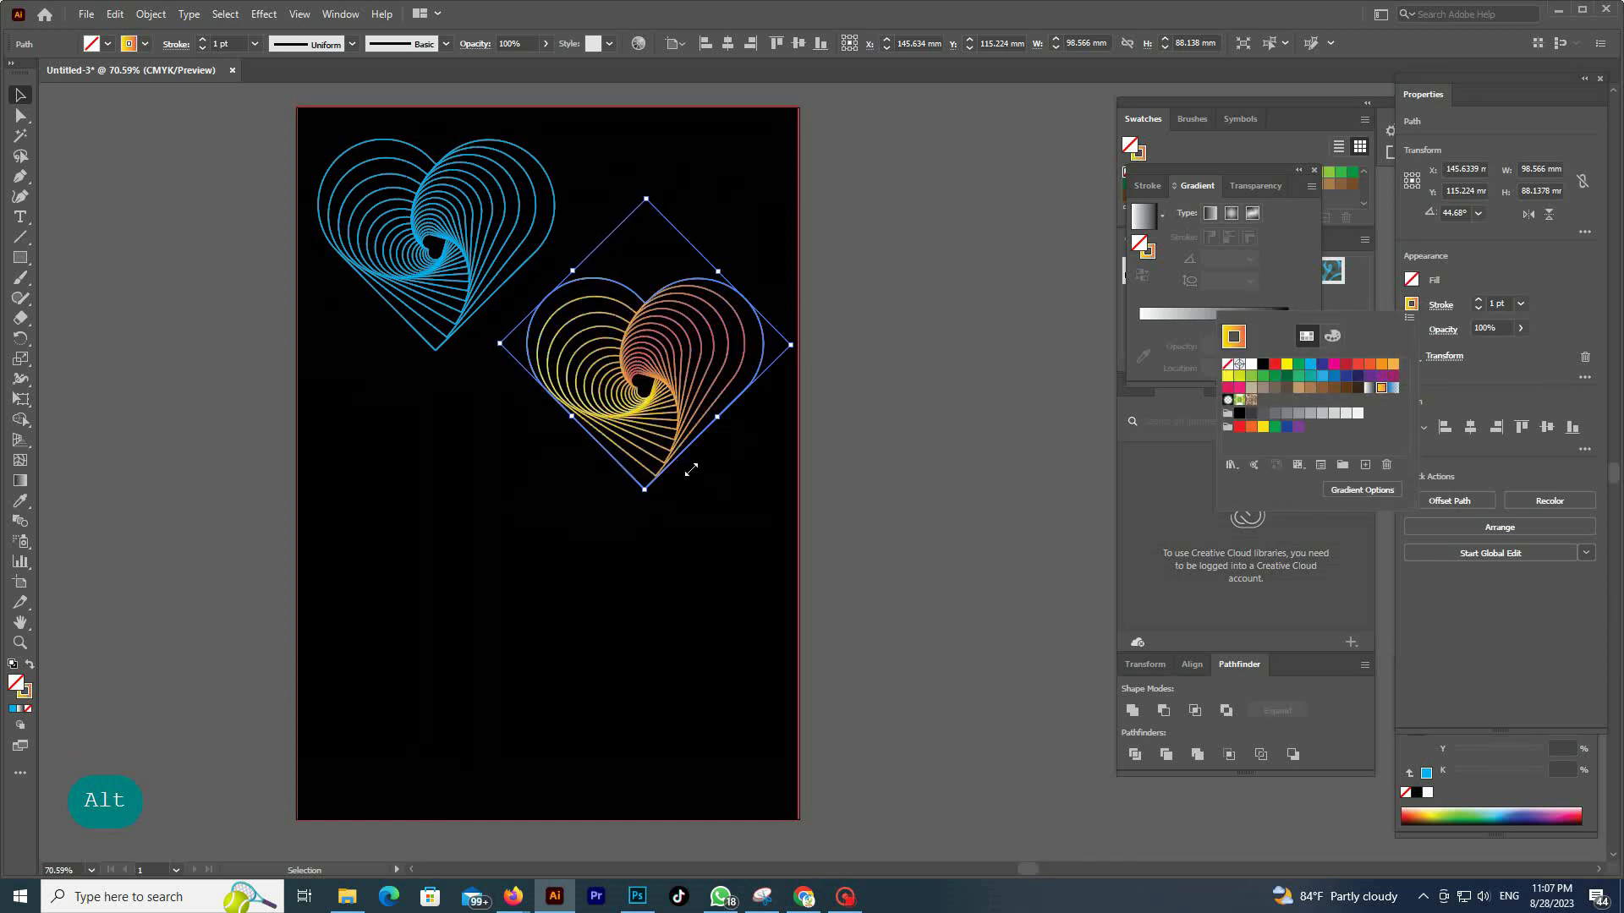
- Duplicate the yellow-orange heart toward the artboard's lower left and set the copy's stroke to pink
left_click(652, 384)
left_click_drag(653, 384, 466, 545)
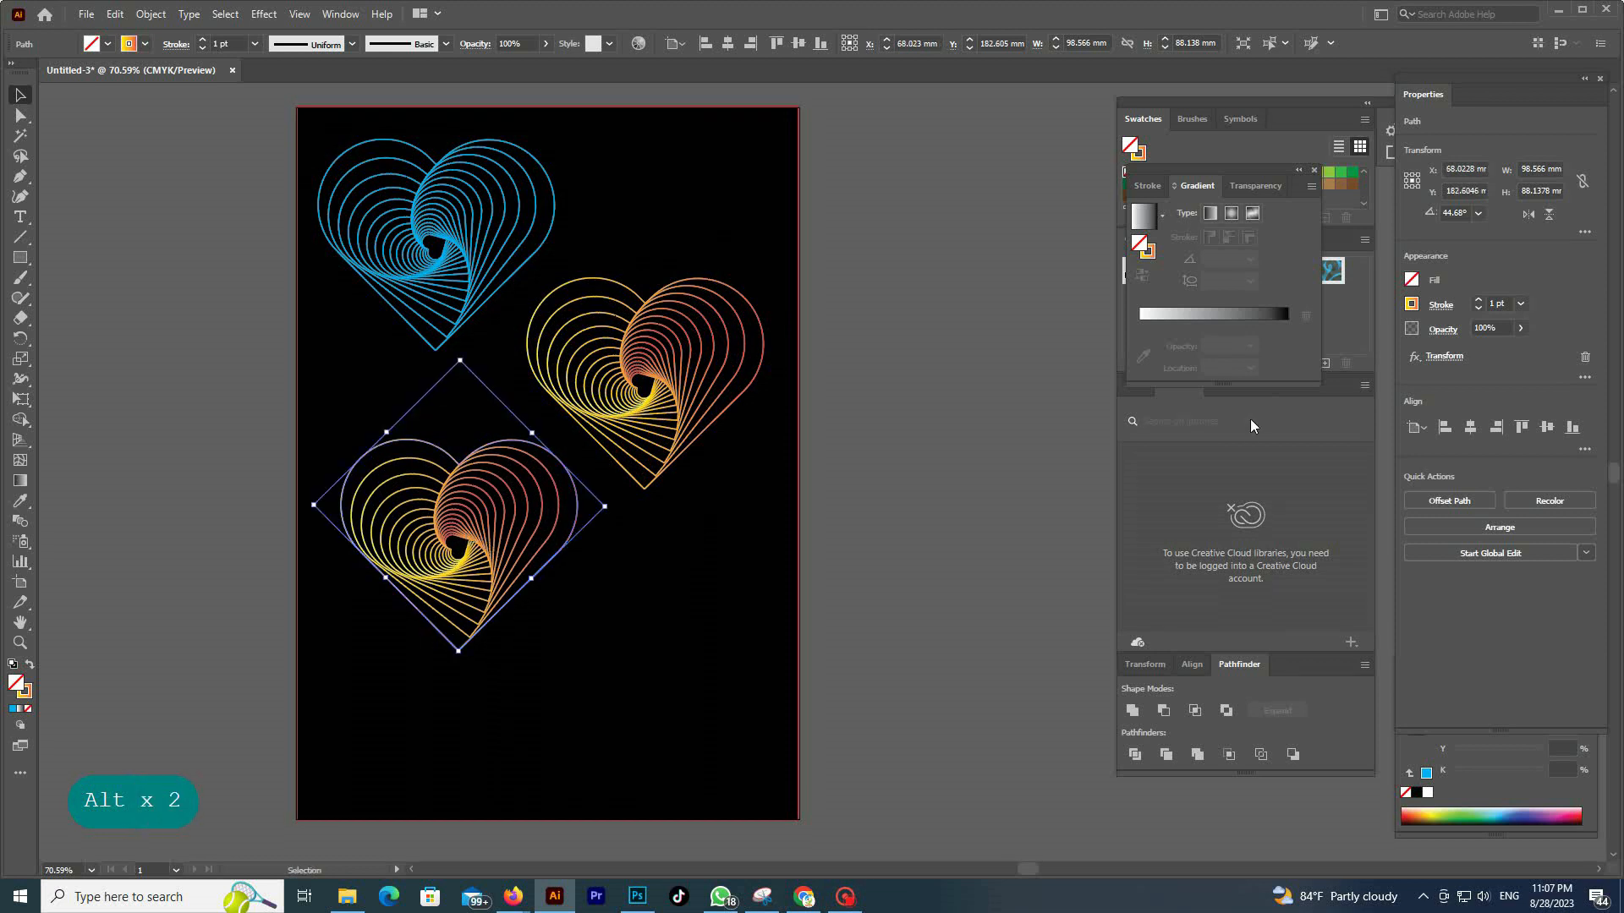
left_click(1410, 304)
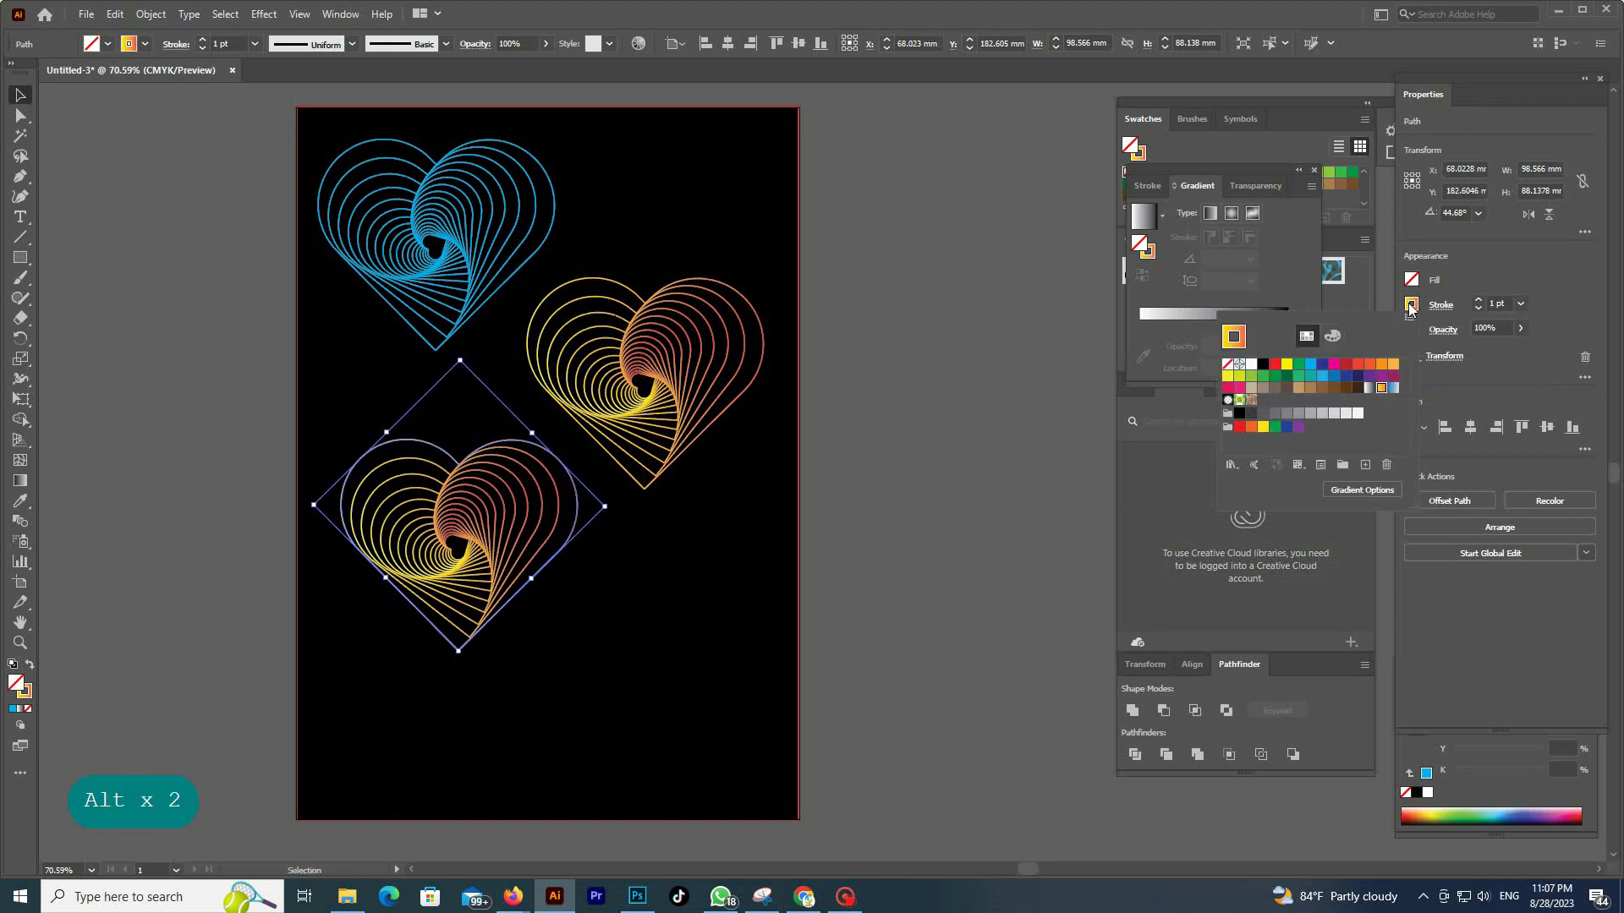
left_click(1334, 372)
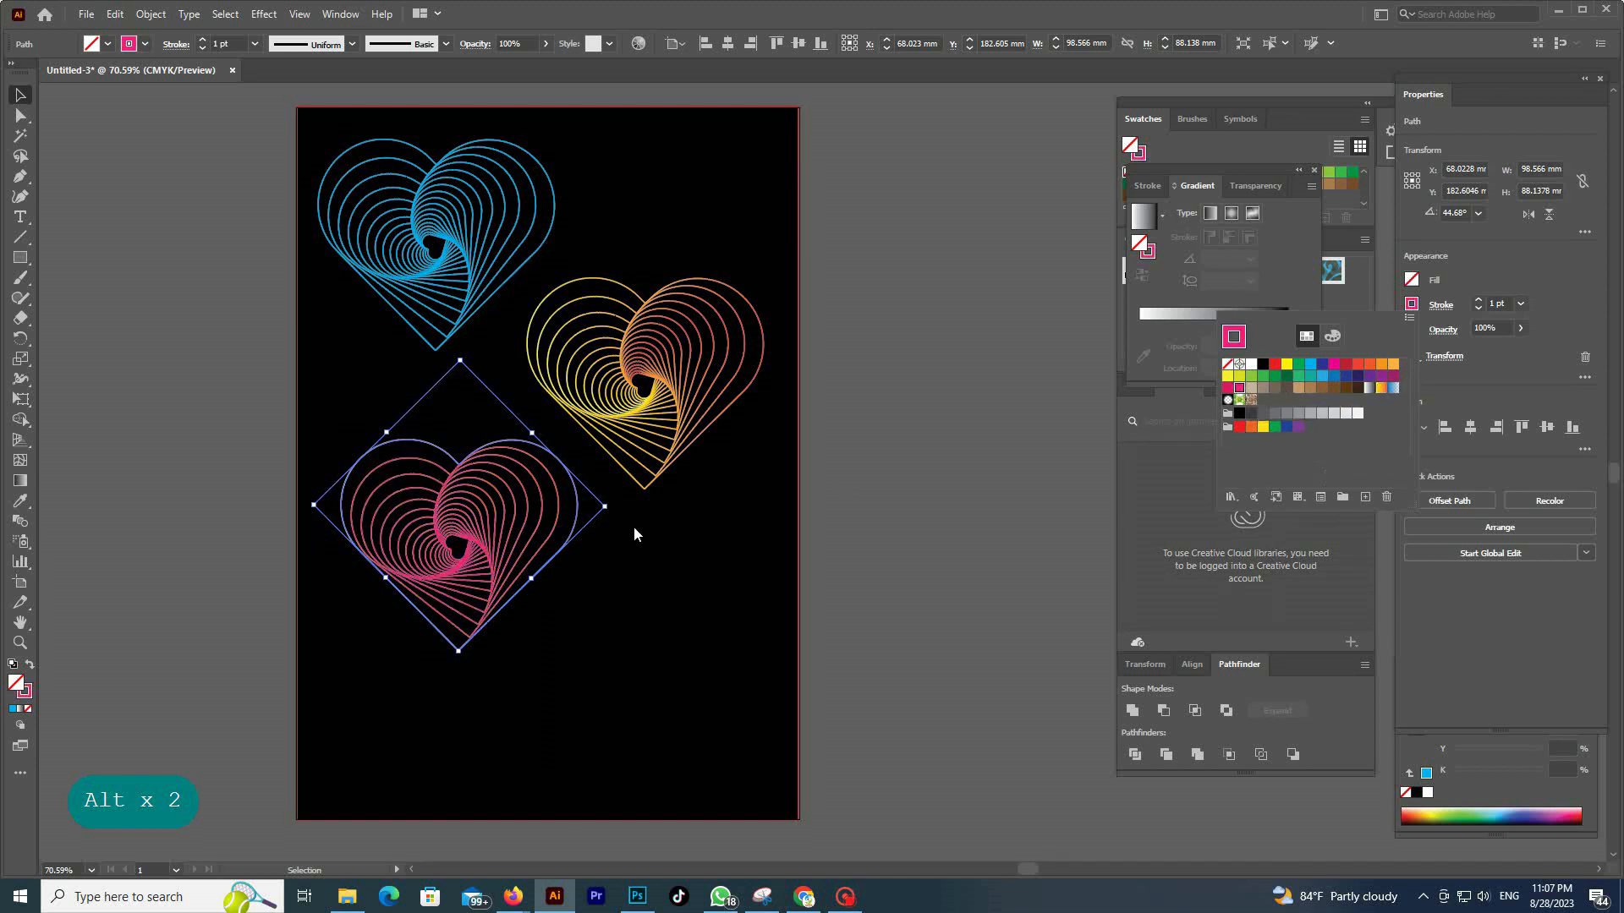
left_click(500, 549)
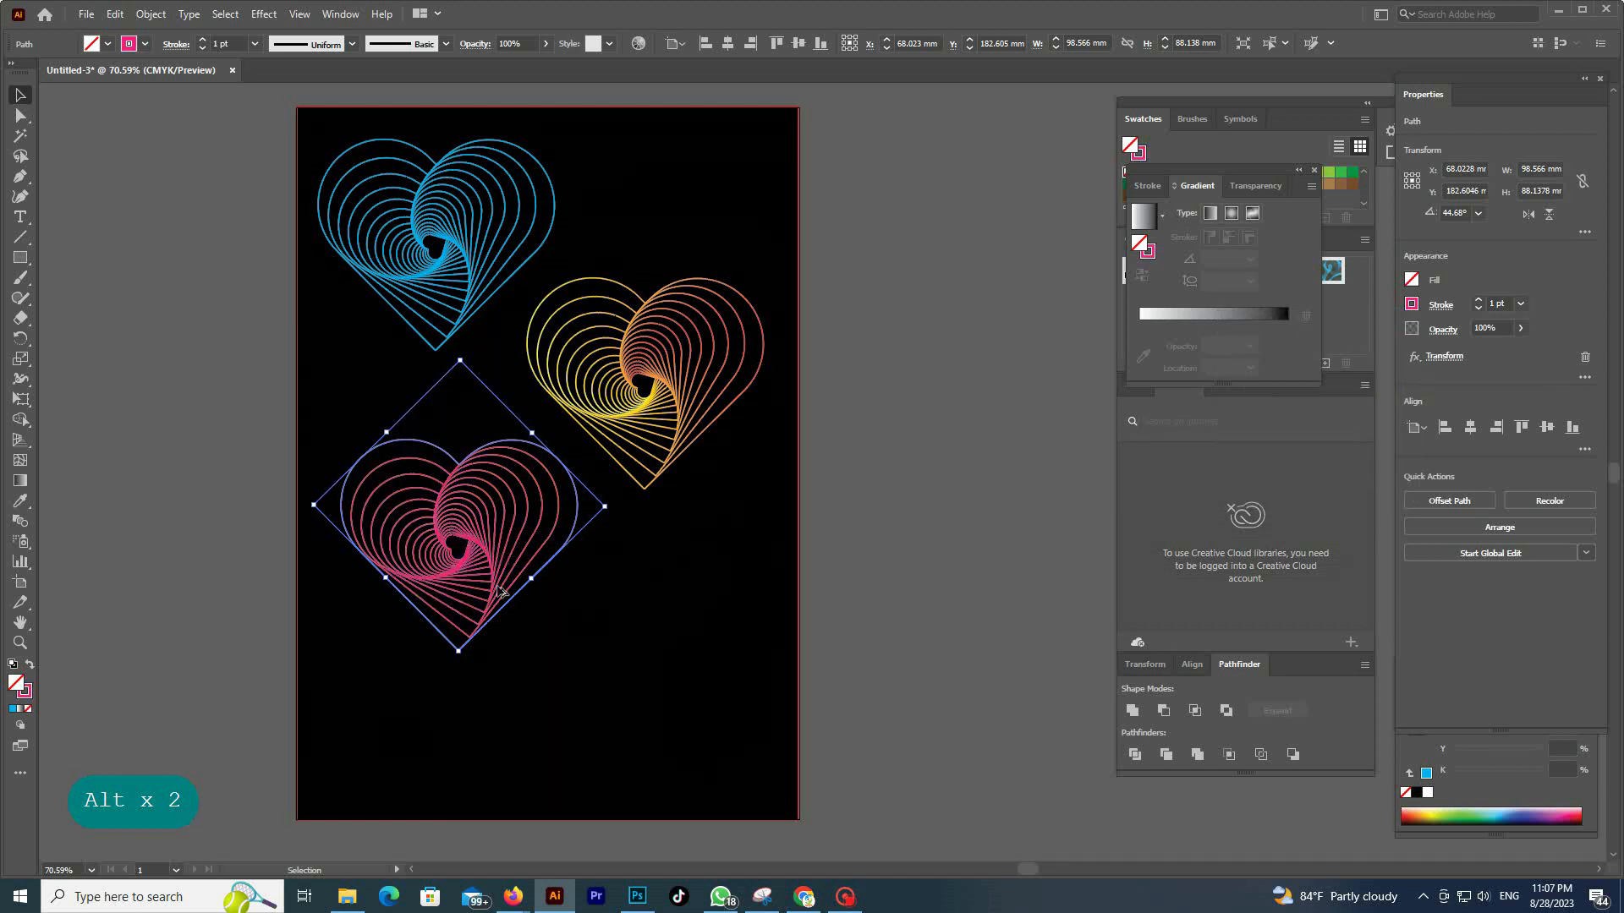
- Duplicate the pink heart into the artboard's lower-right area and apply a gradient swatch to the copy's stroke
left_click_drag(501, 590, 694, 727)
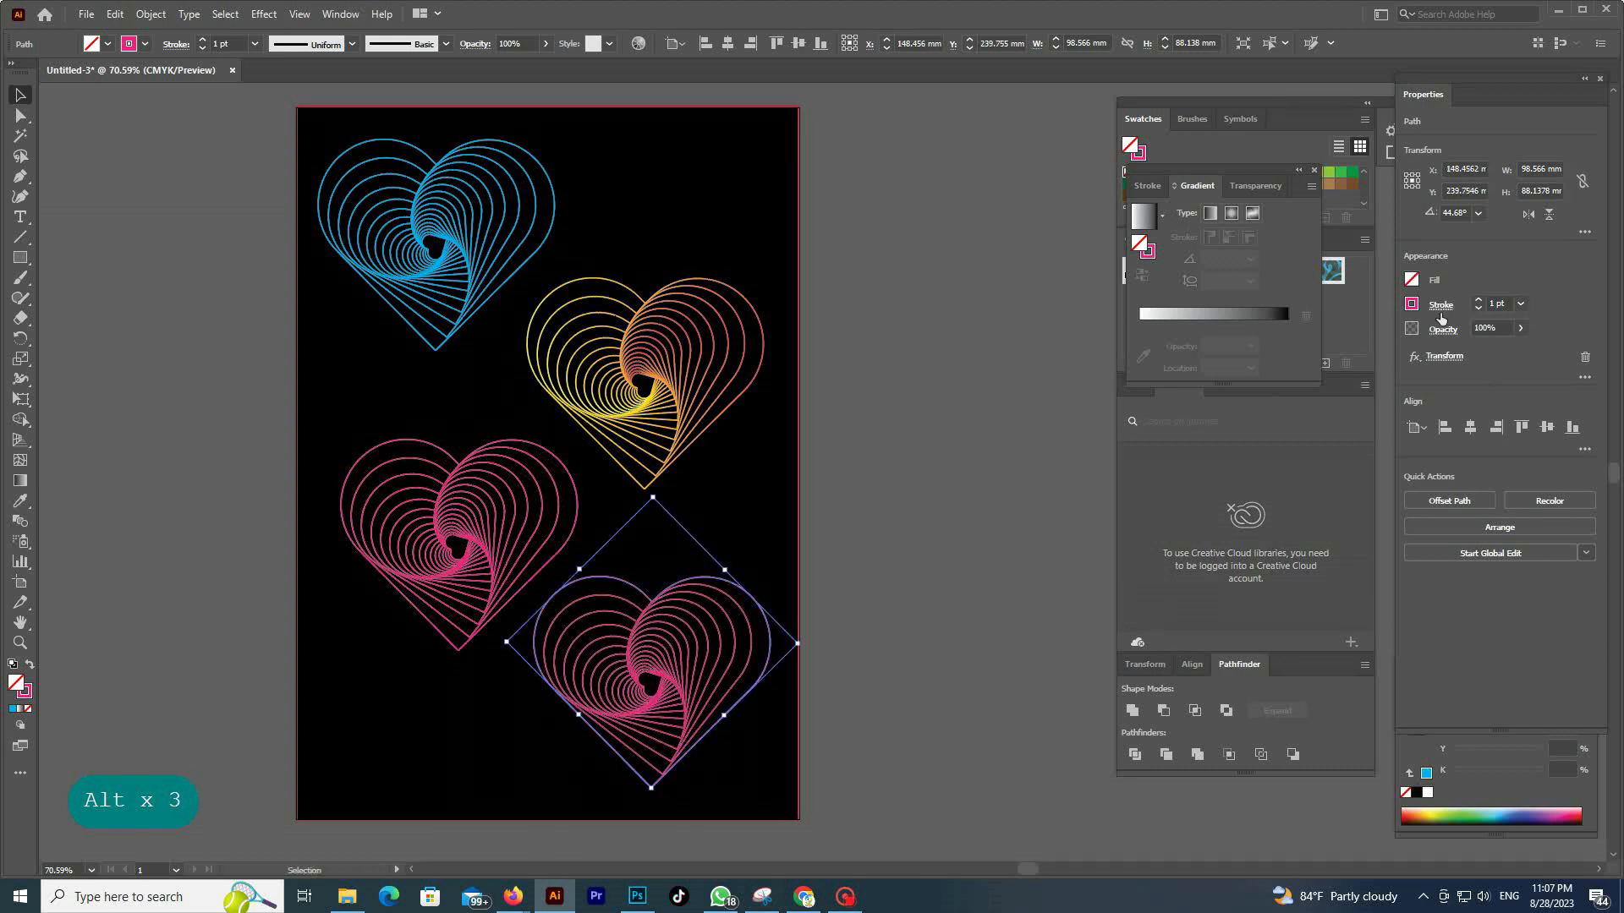
left_click(1411, 304)
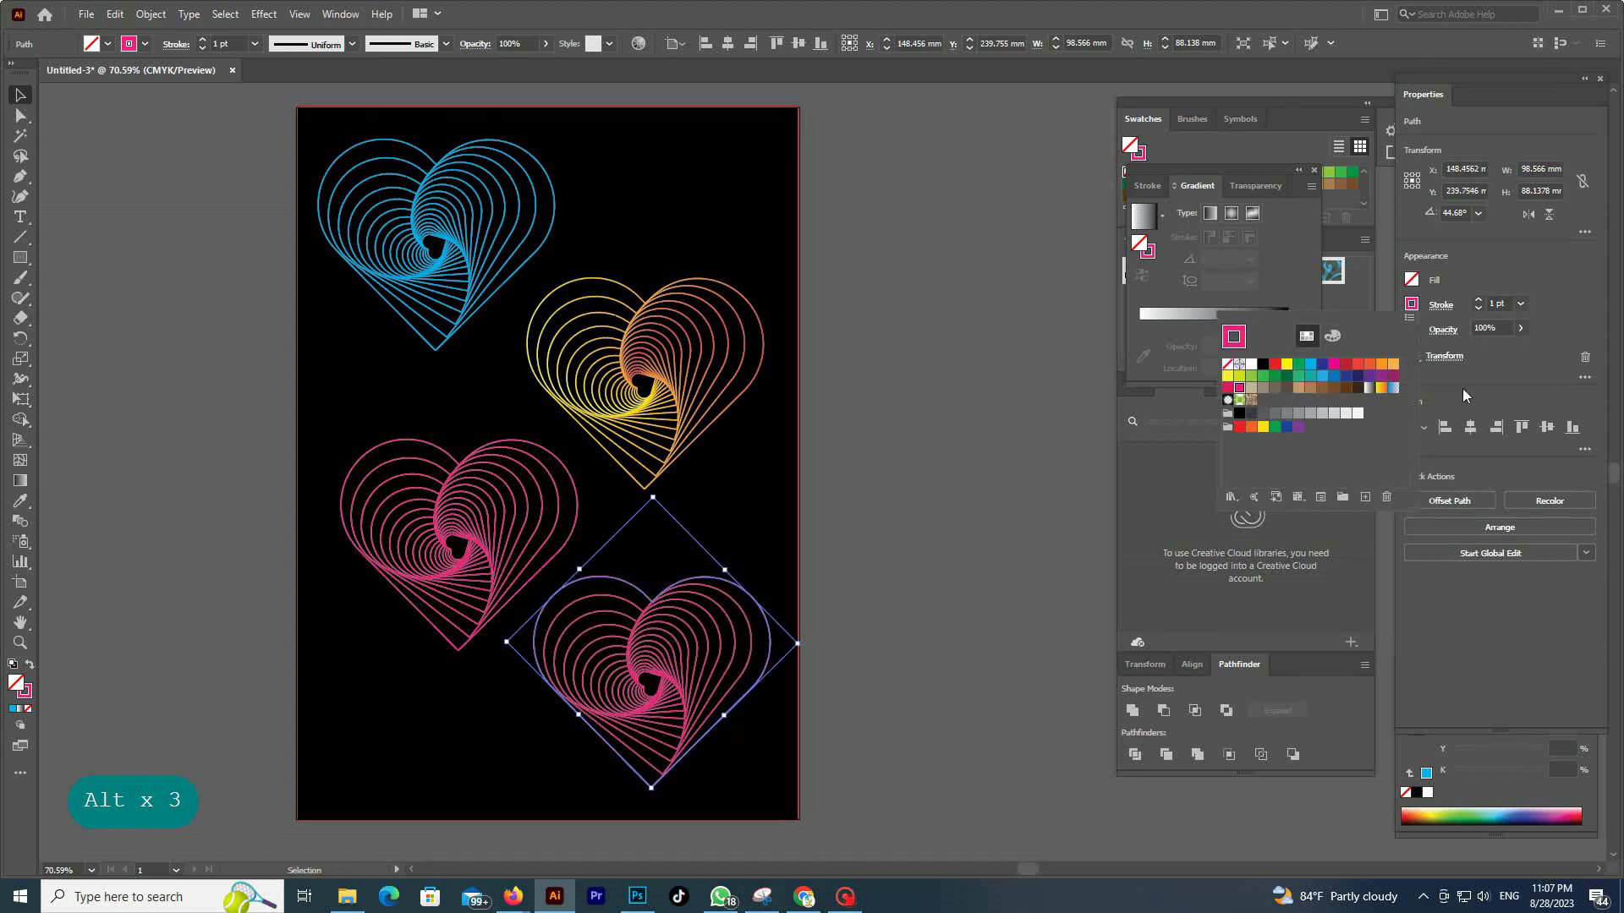
left_click(1367, 389)
left_click(1008, 425)
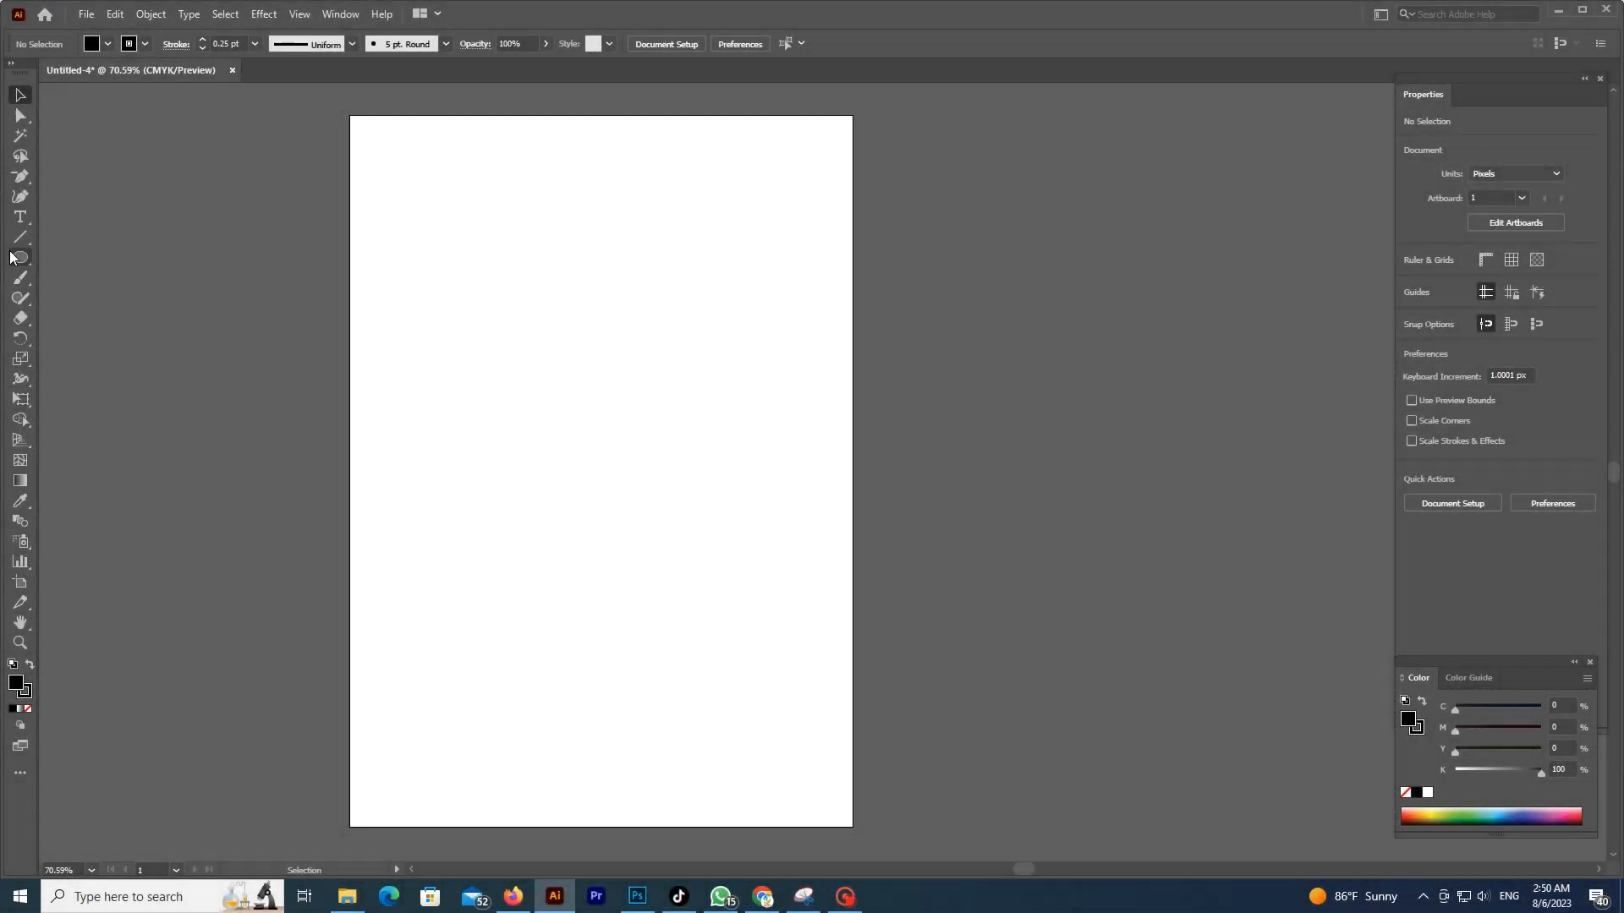
- Draw a black circle about 177 px across and place an overlapping copy about 99 px to its right
key("l")
left_click_drag(440, 373, 590, 524)
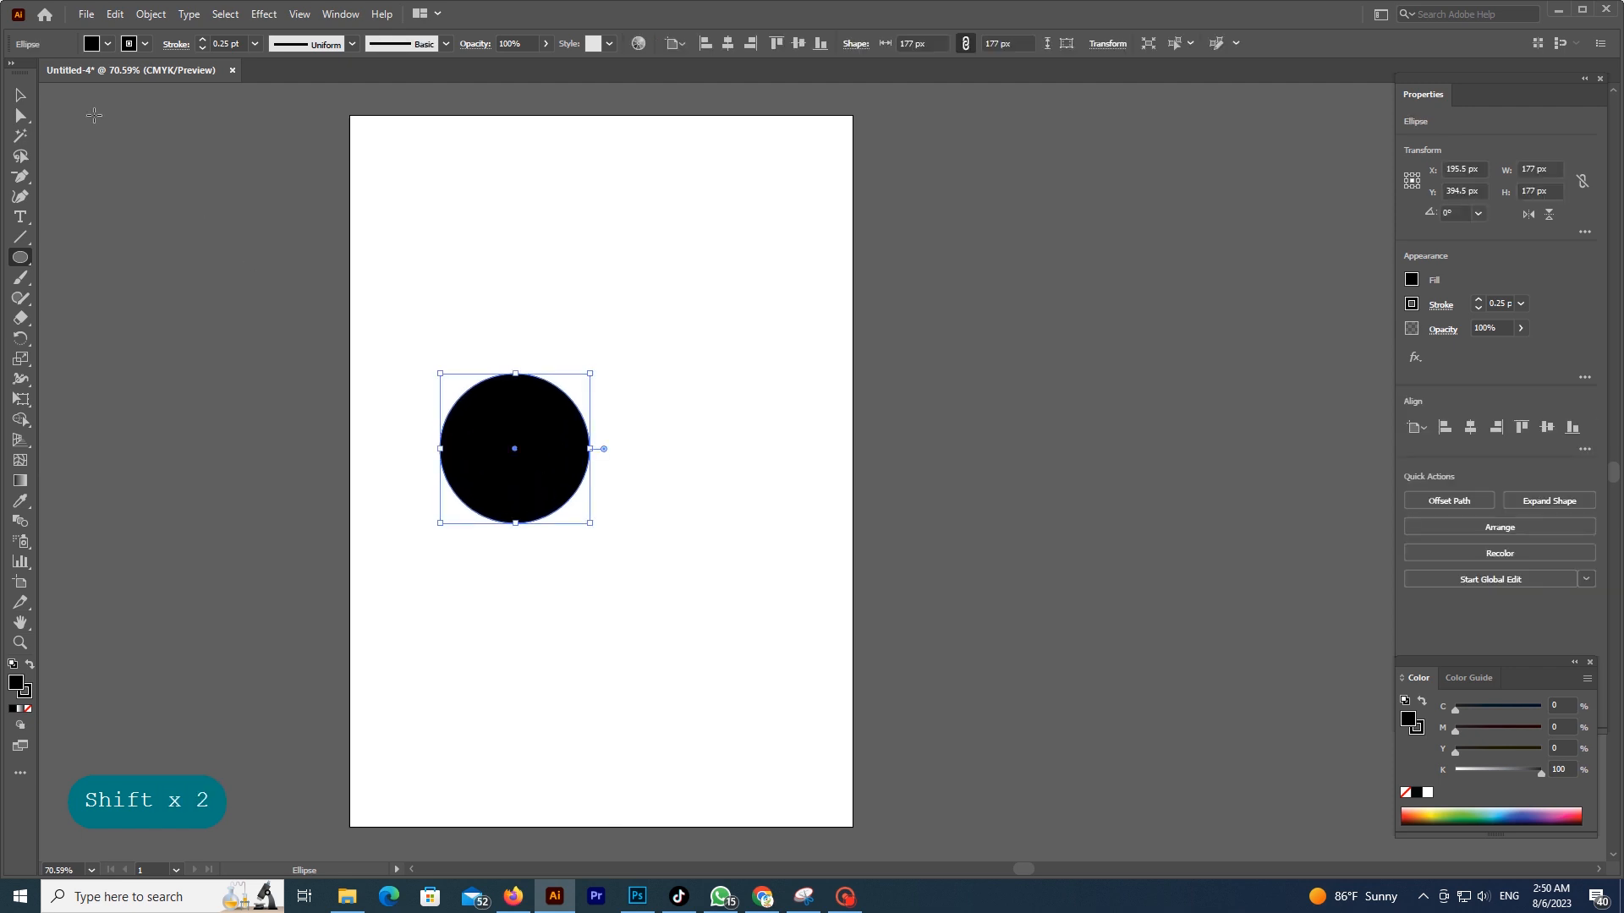
left_click(21, 95)
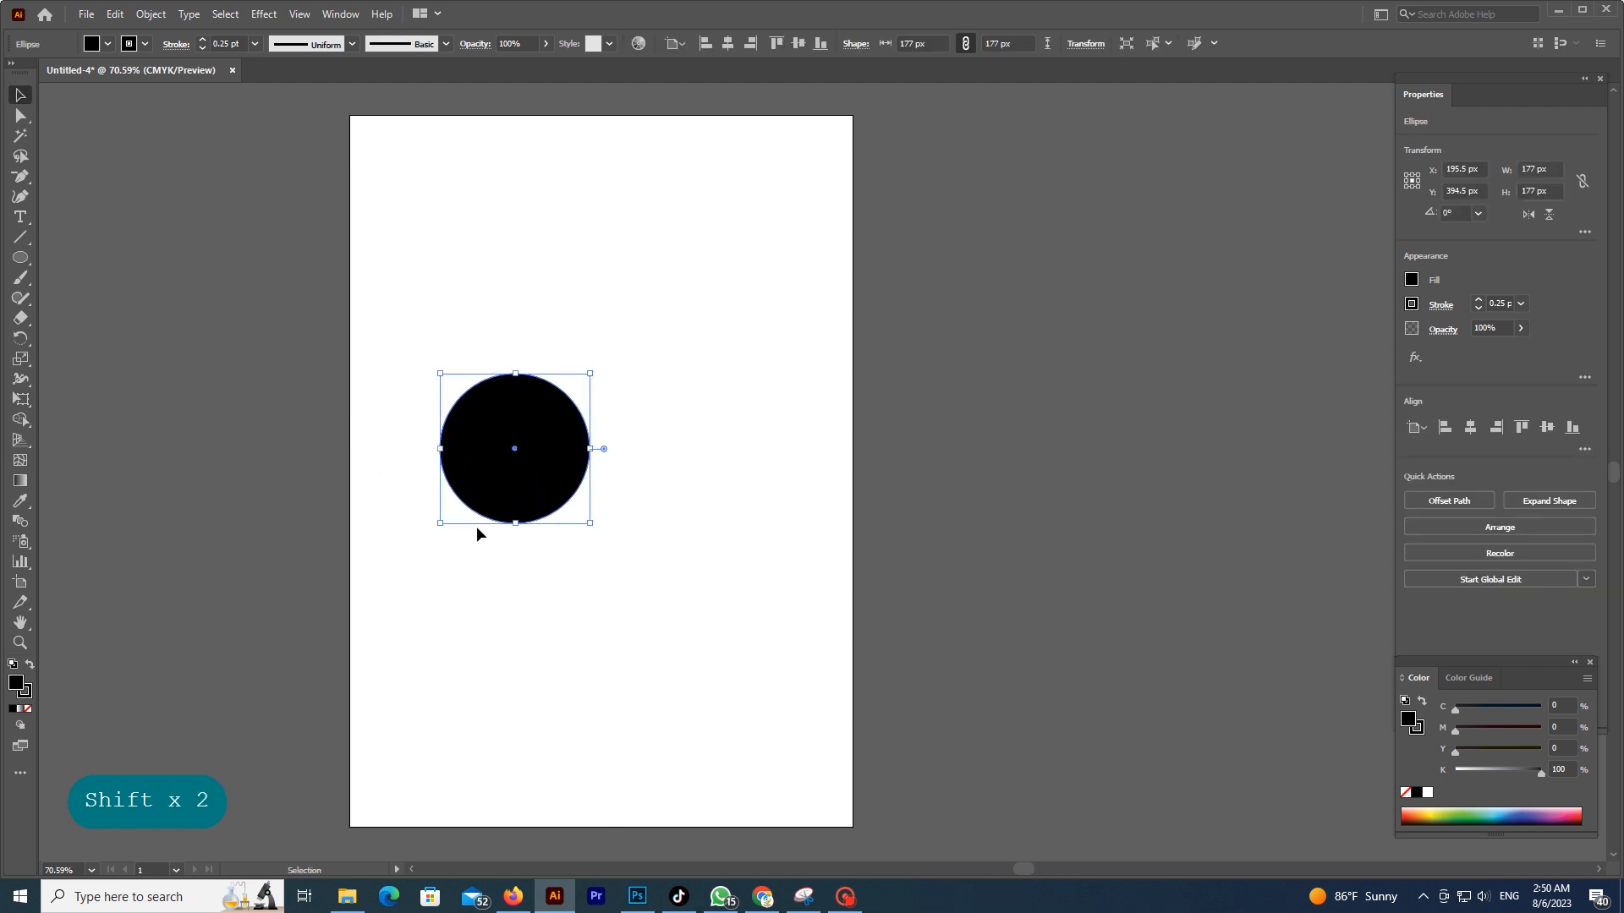
left_click_drag(476, 479, 561, 479)
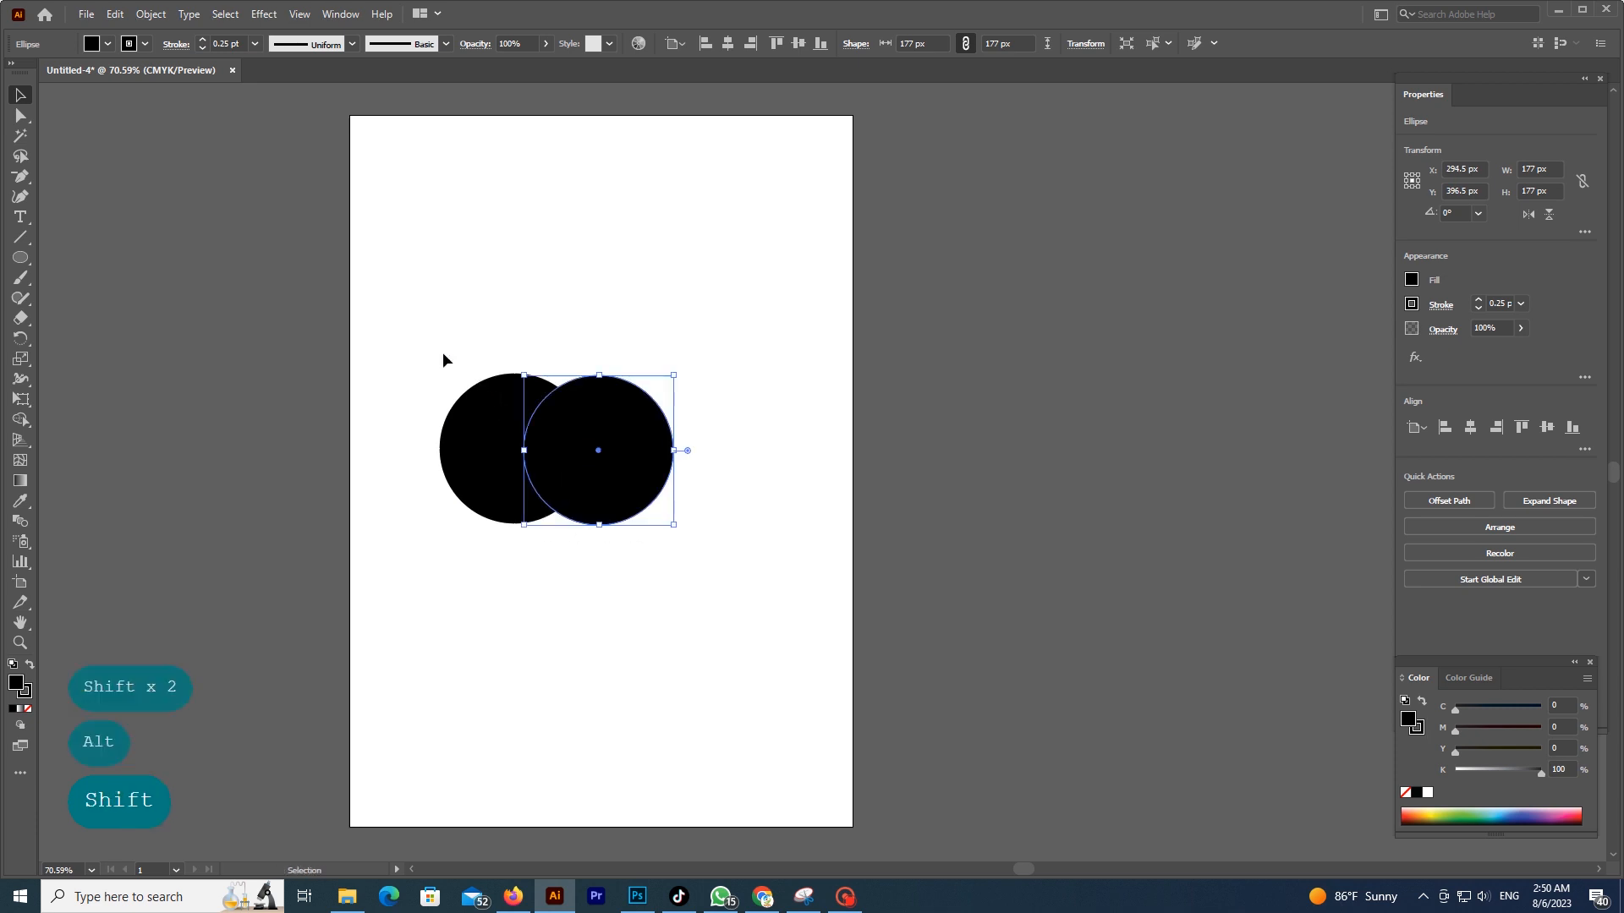
- Intersect the two overlapping circles into a single petal and move it near the artboard's upper centre
left_click(471, 396, "shift")
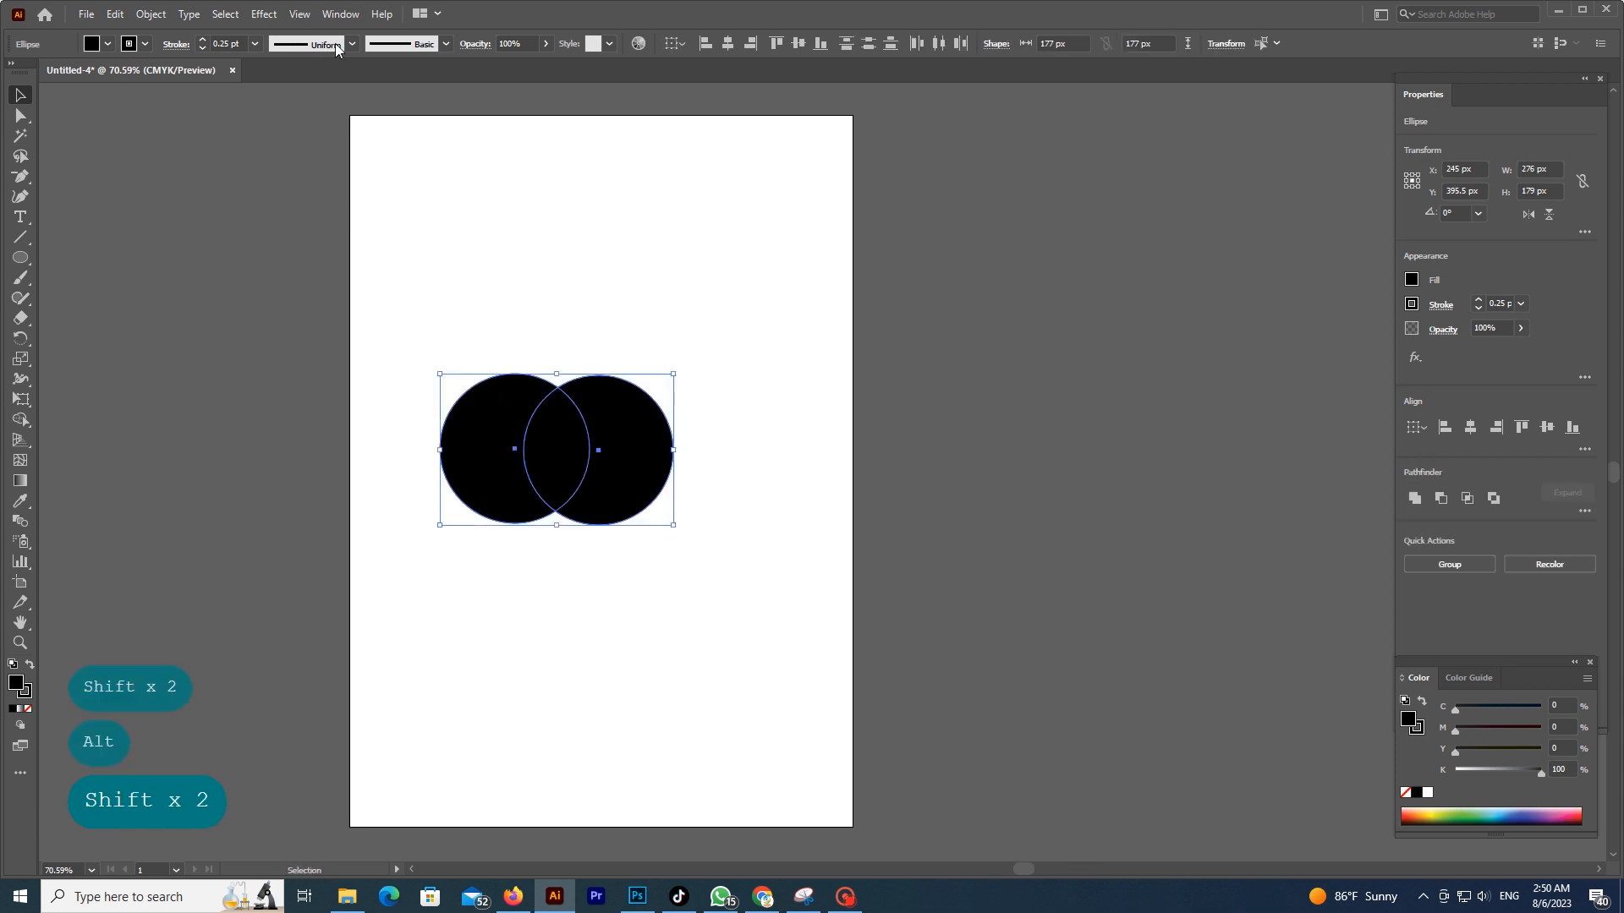
left_click(337, 16)
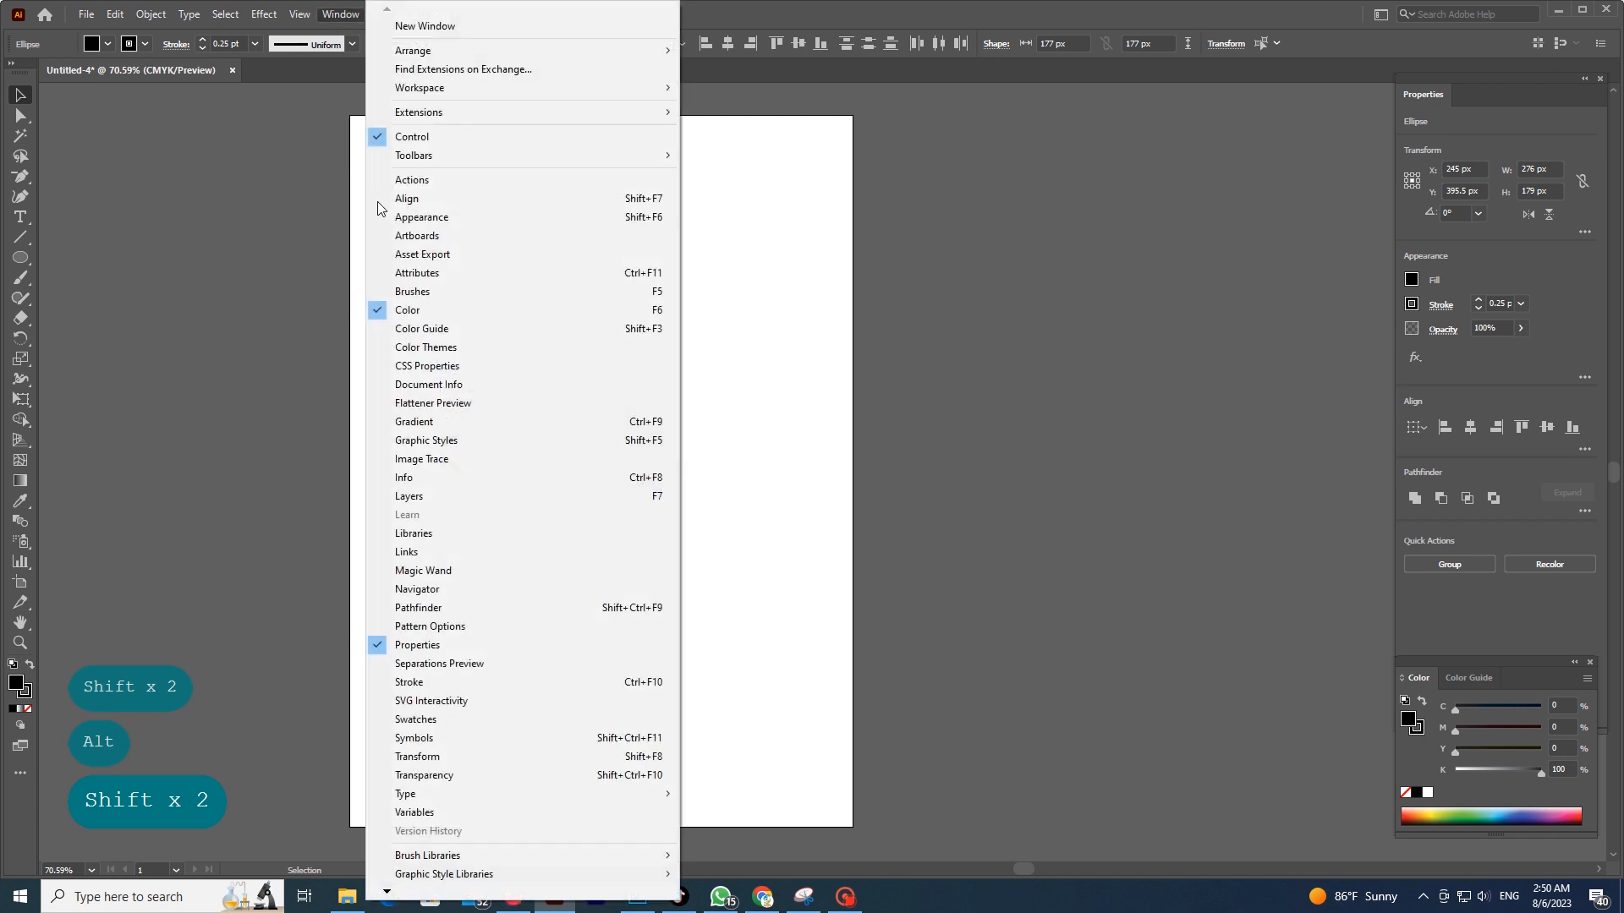
left_click(473, 610)
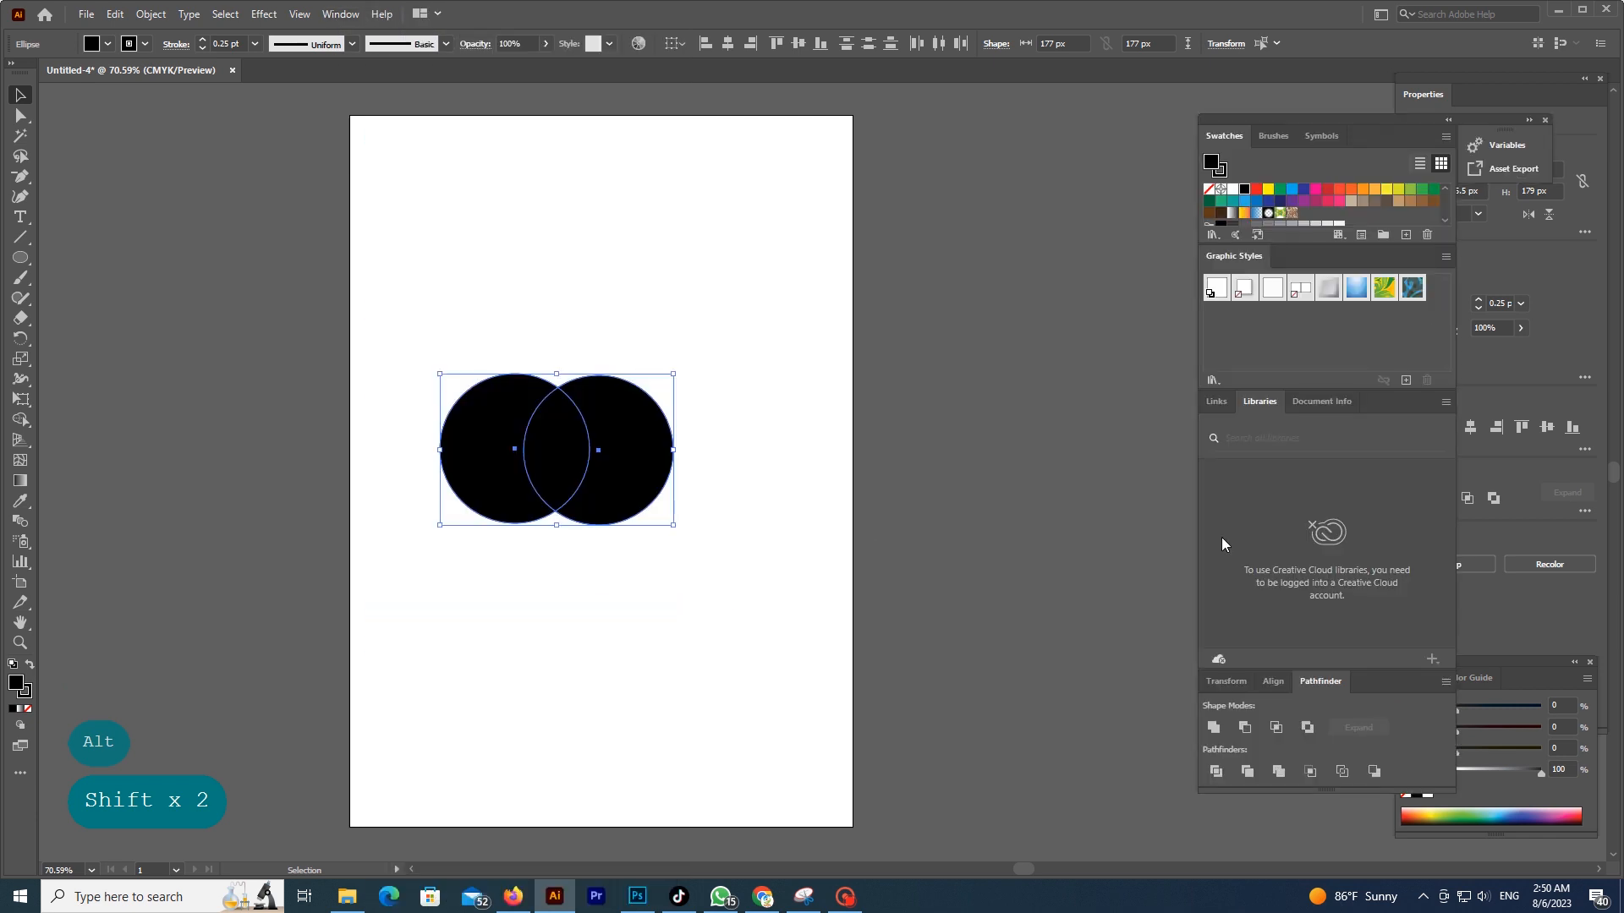
left_click(1504, 523)
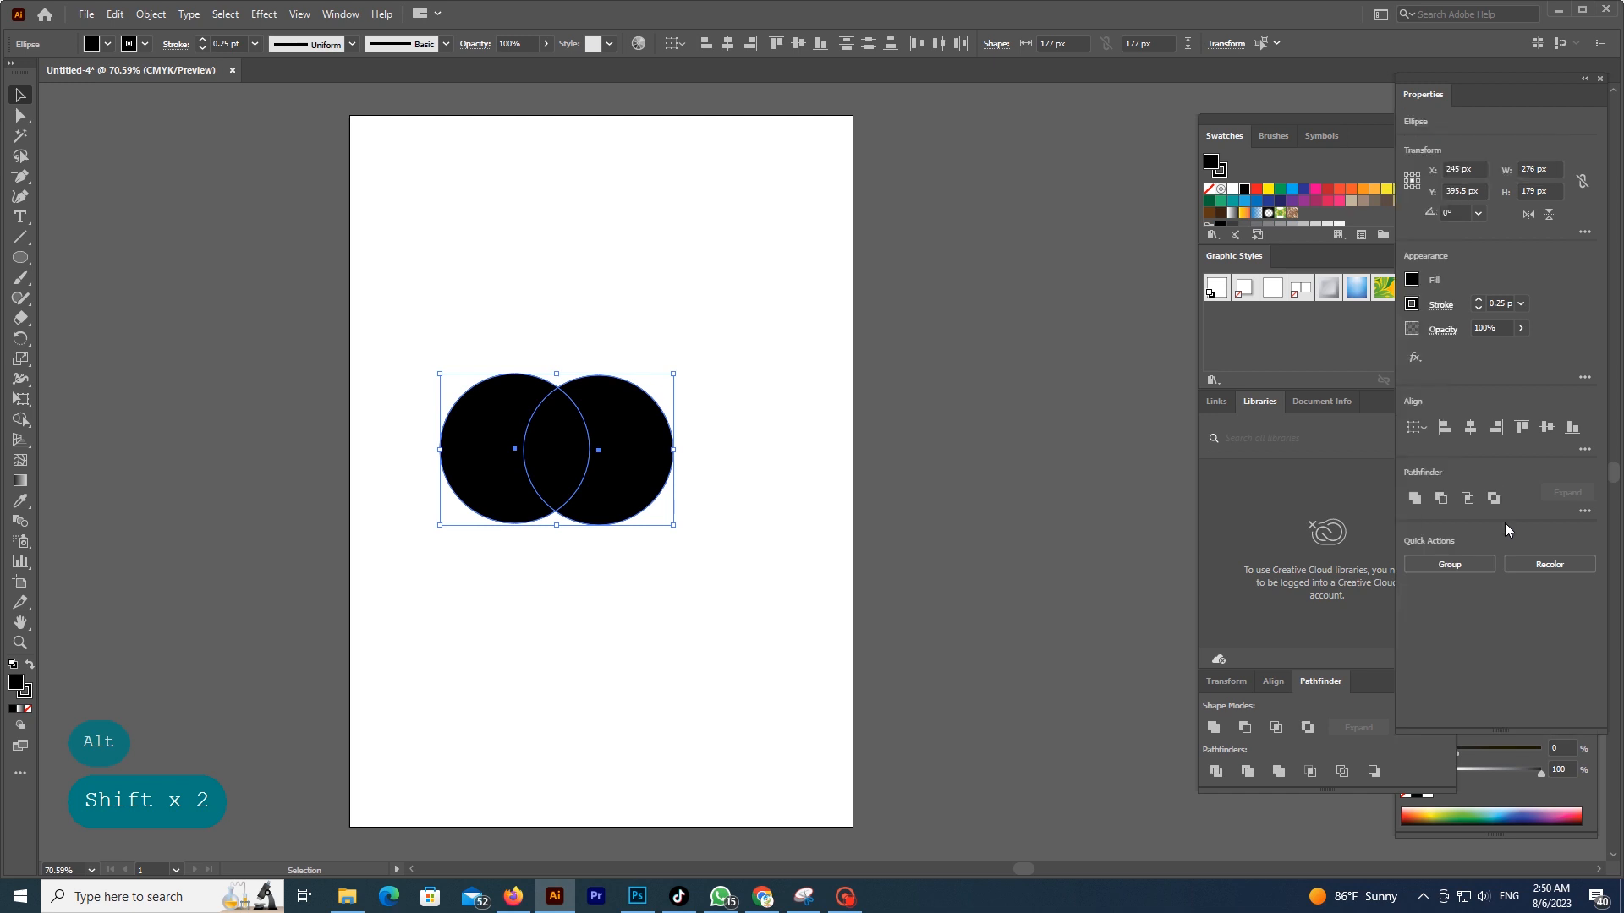
left_click(1472, 496)
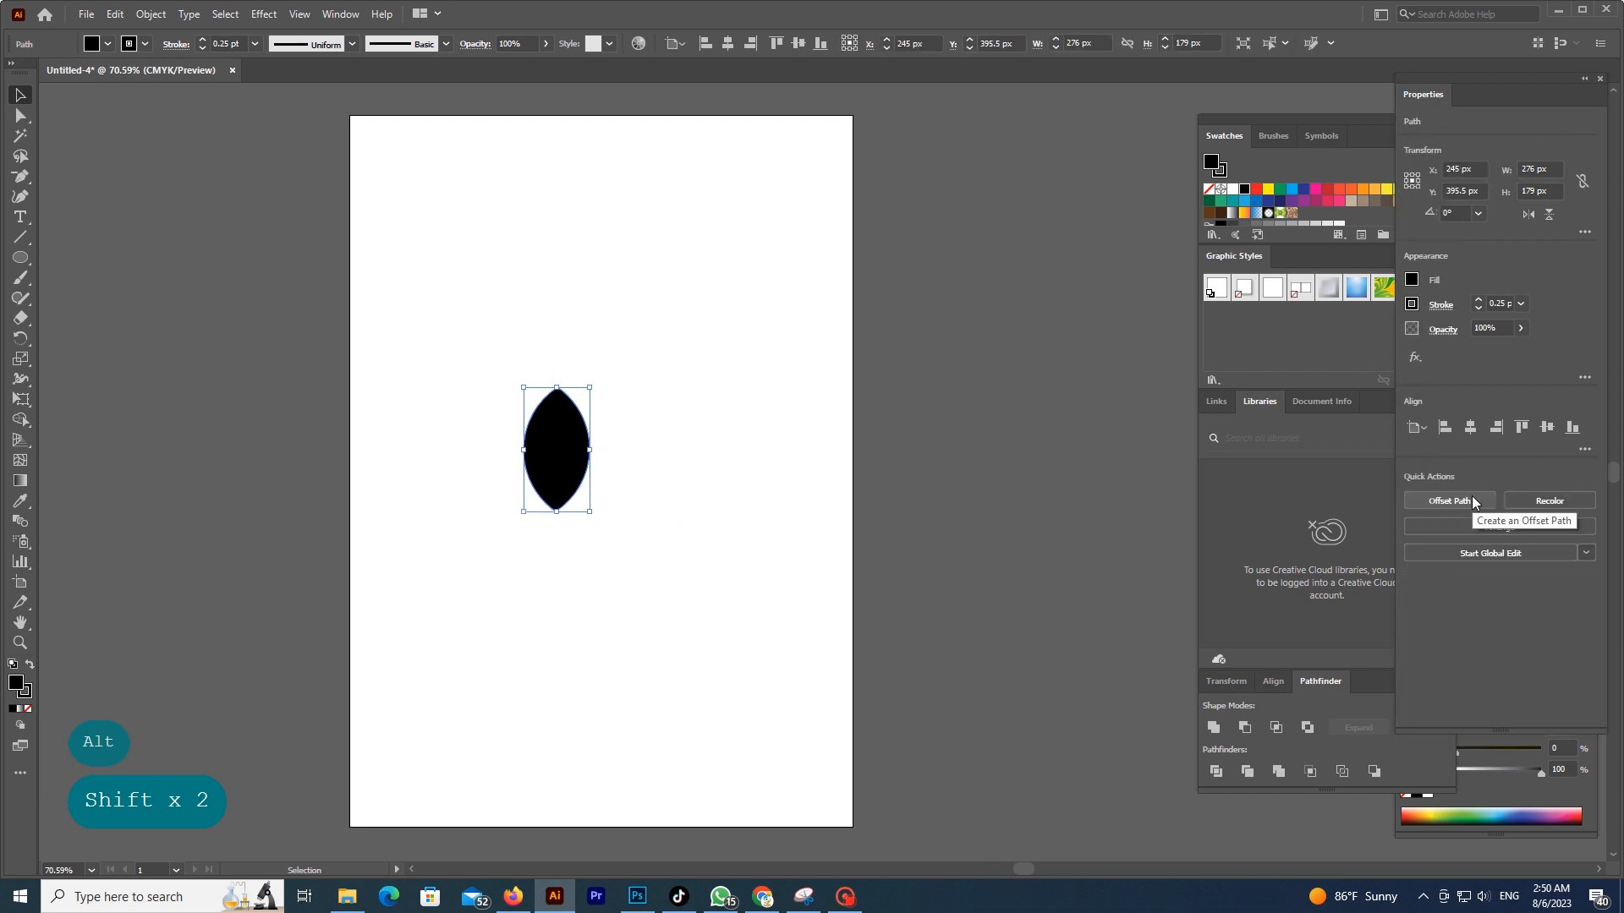
left_click_drag(559, 464, 599, 375)
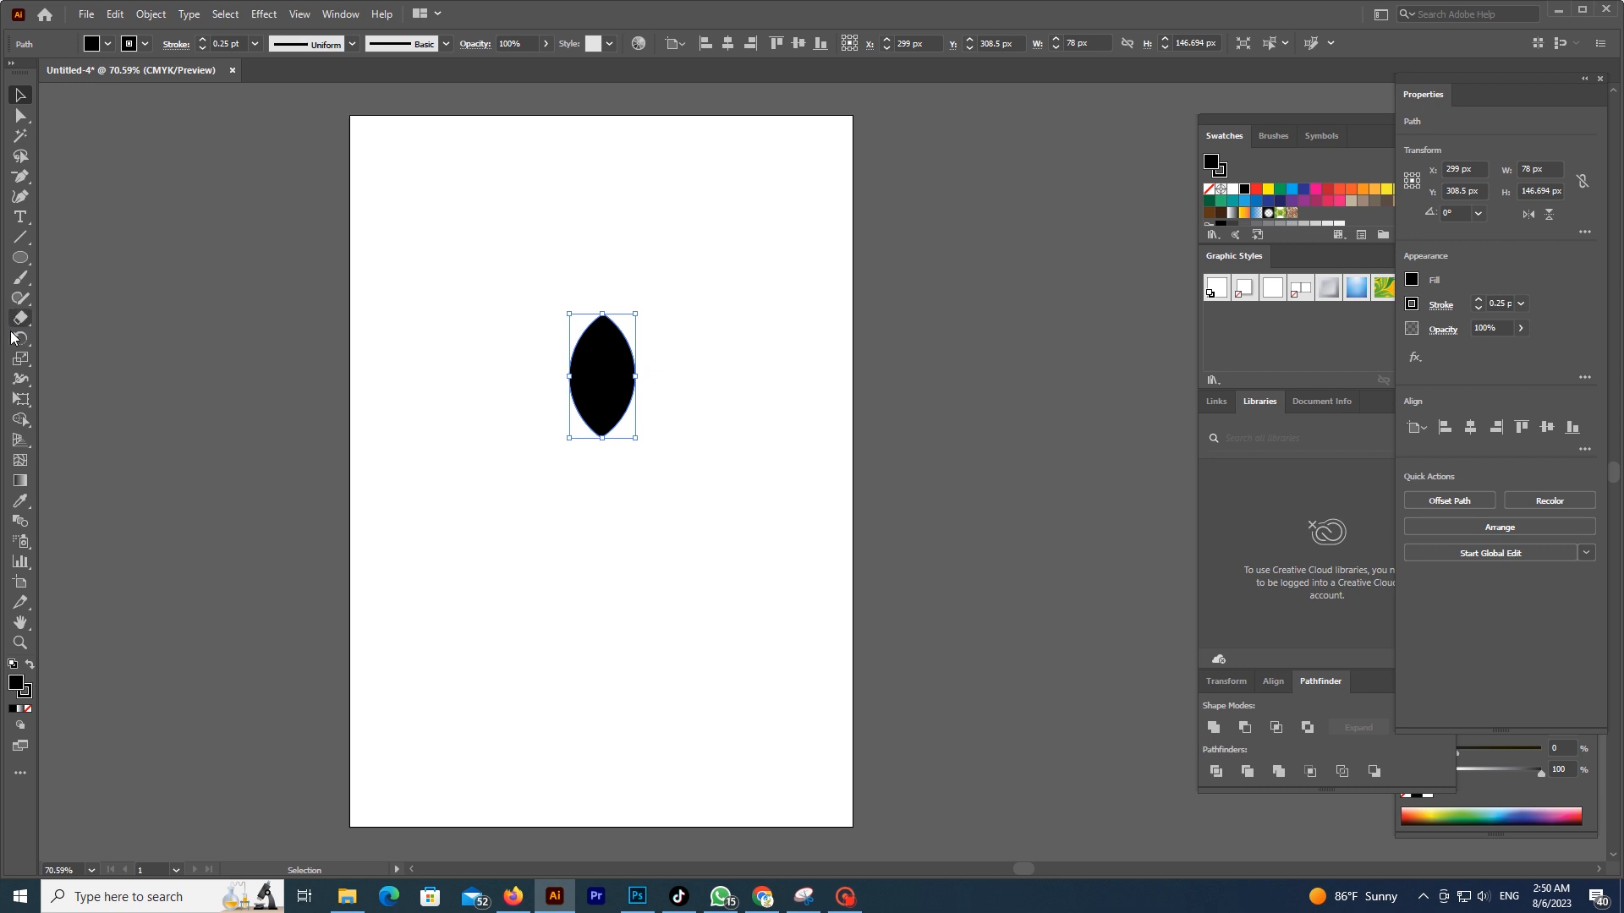
- Create a copy of the petal rotated 16° around its bottom tip
left_click(21, 337)
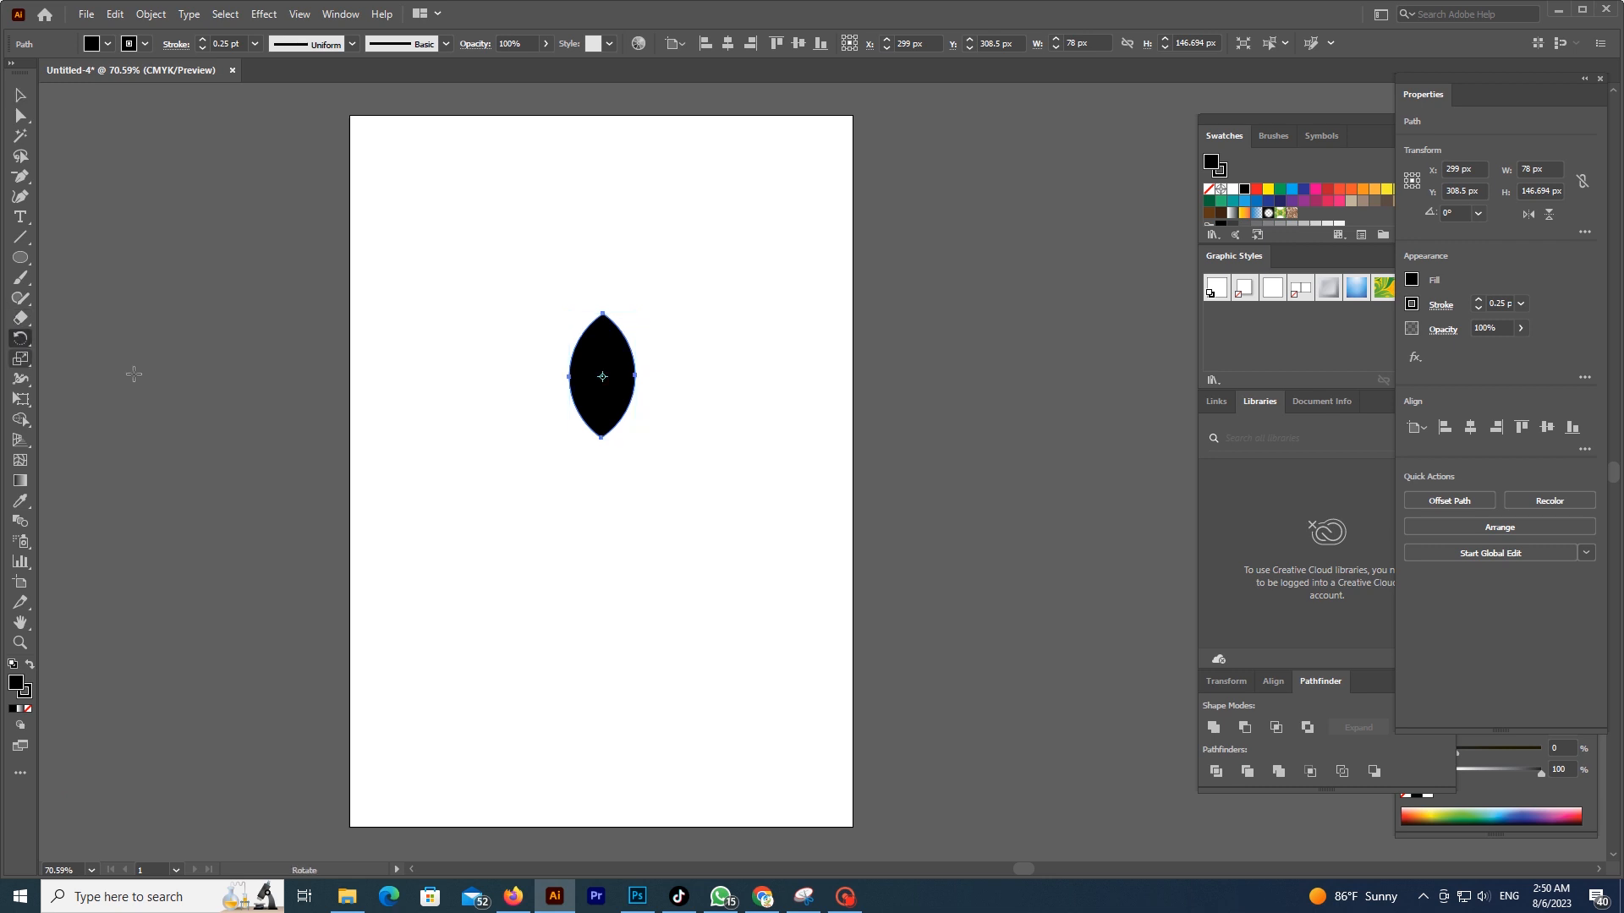
left_click(598, 440, "alt")
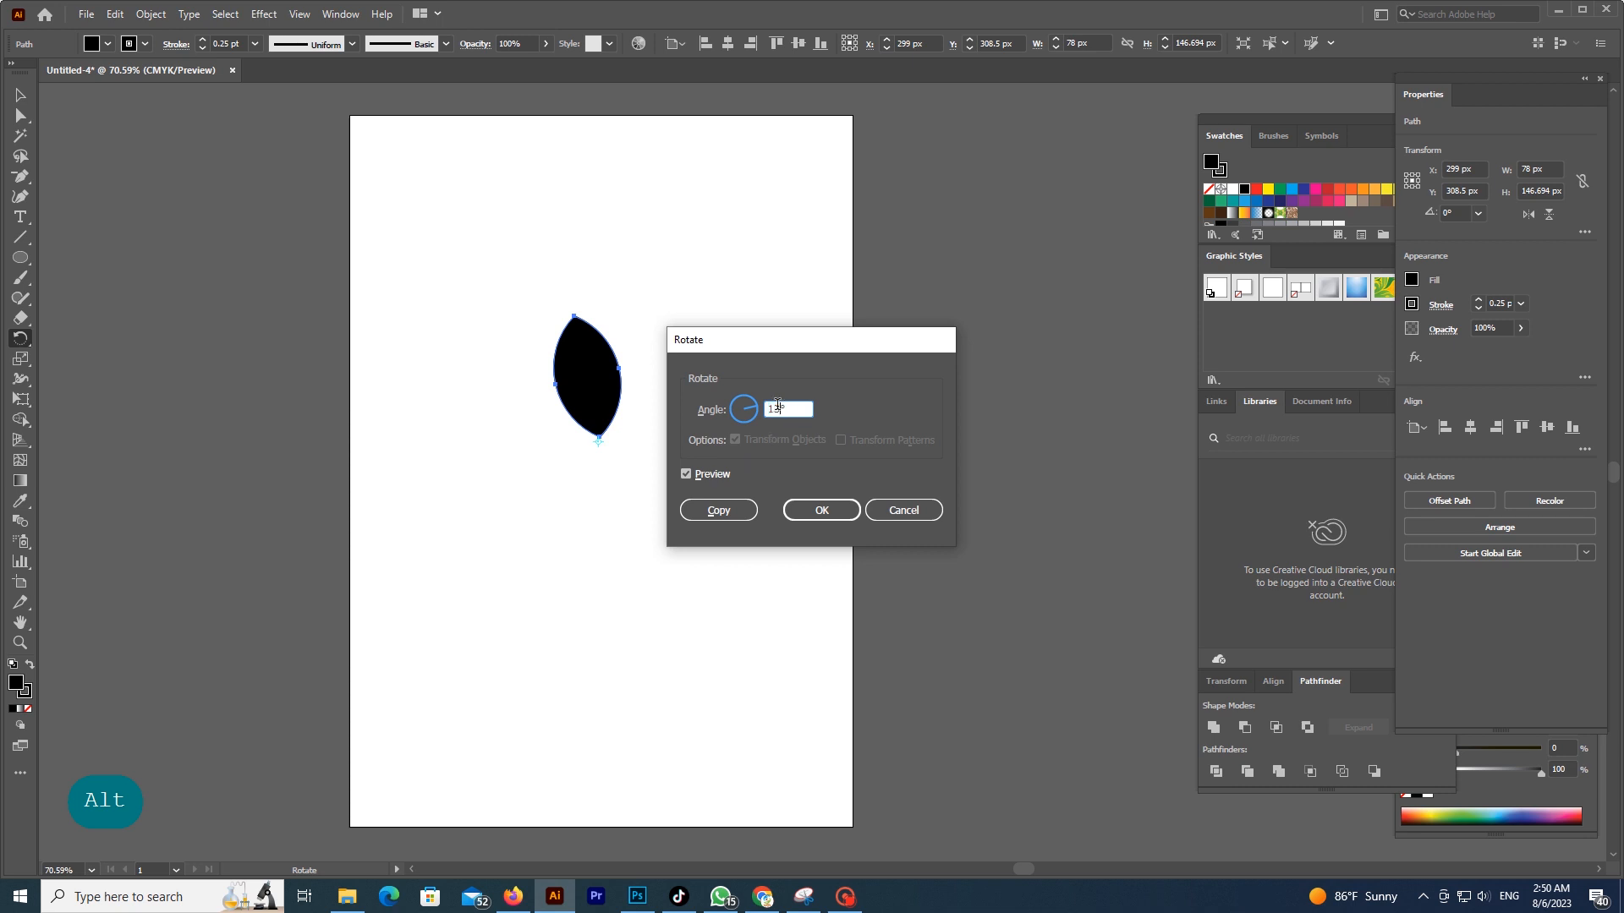
key("BackSpace")
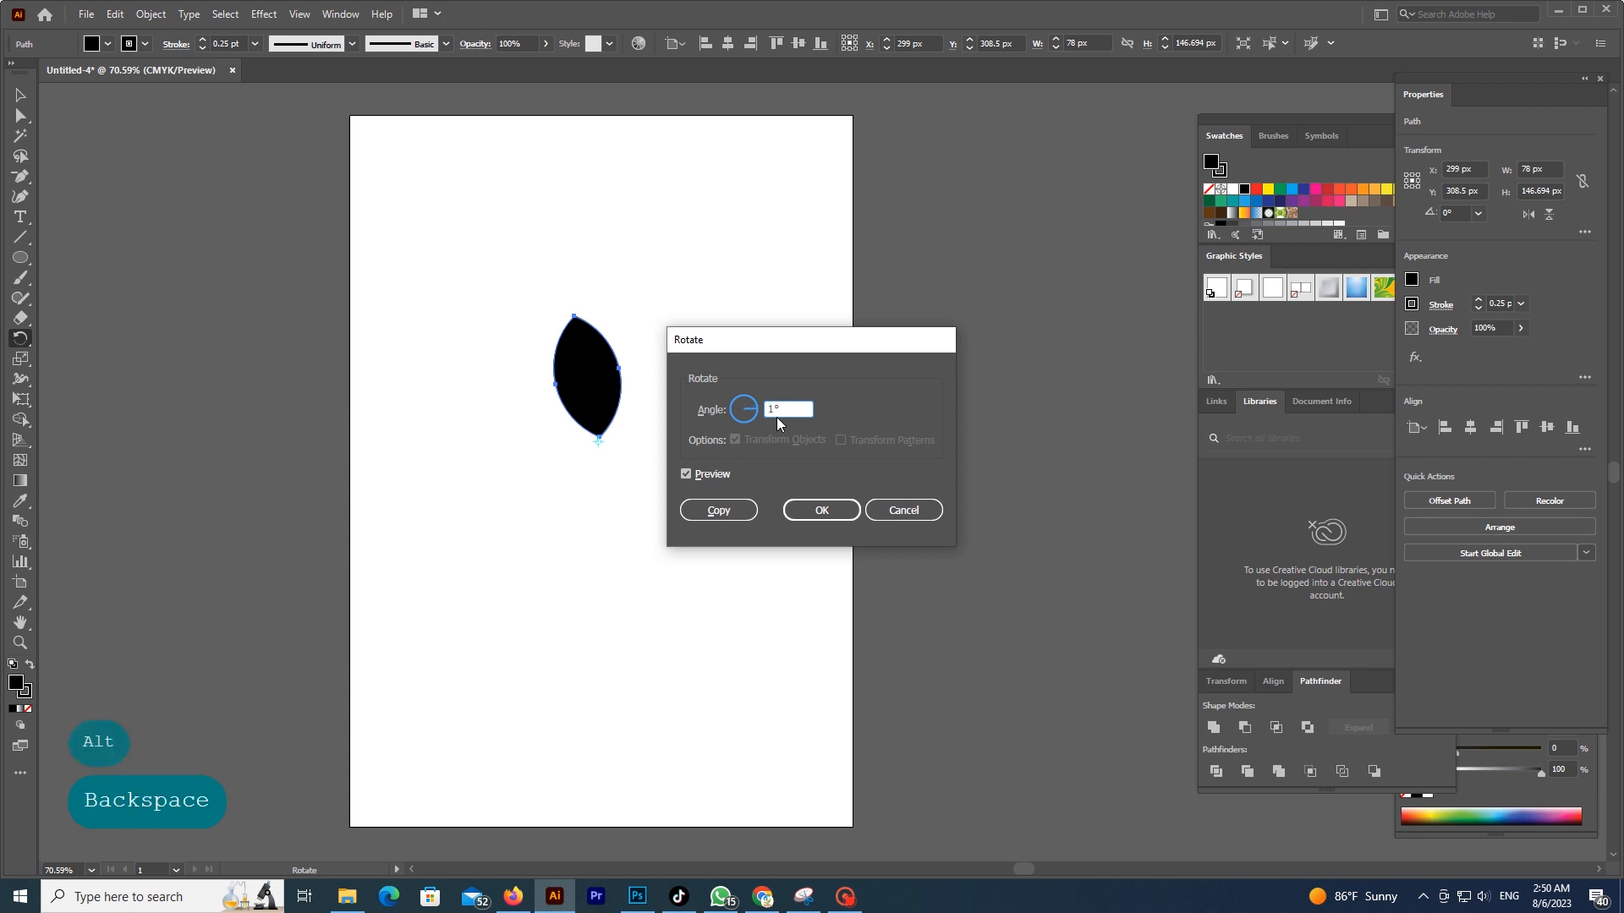
type("6")
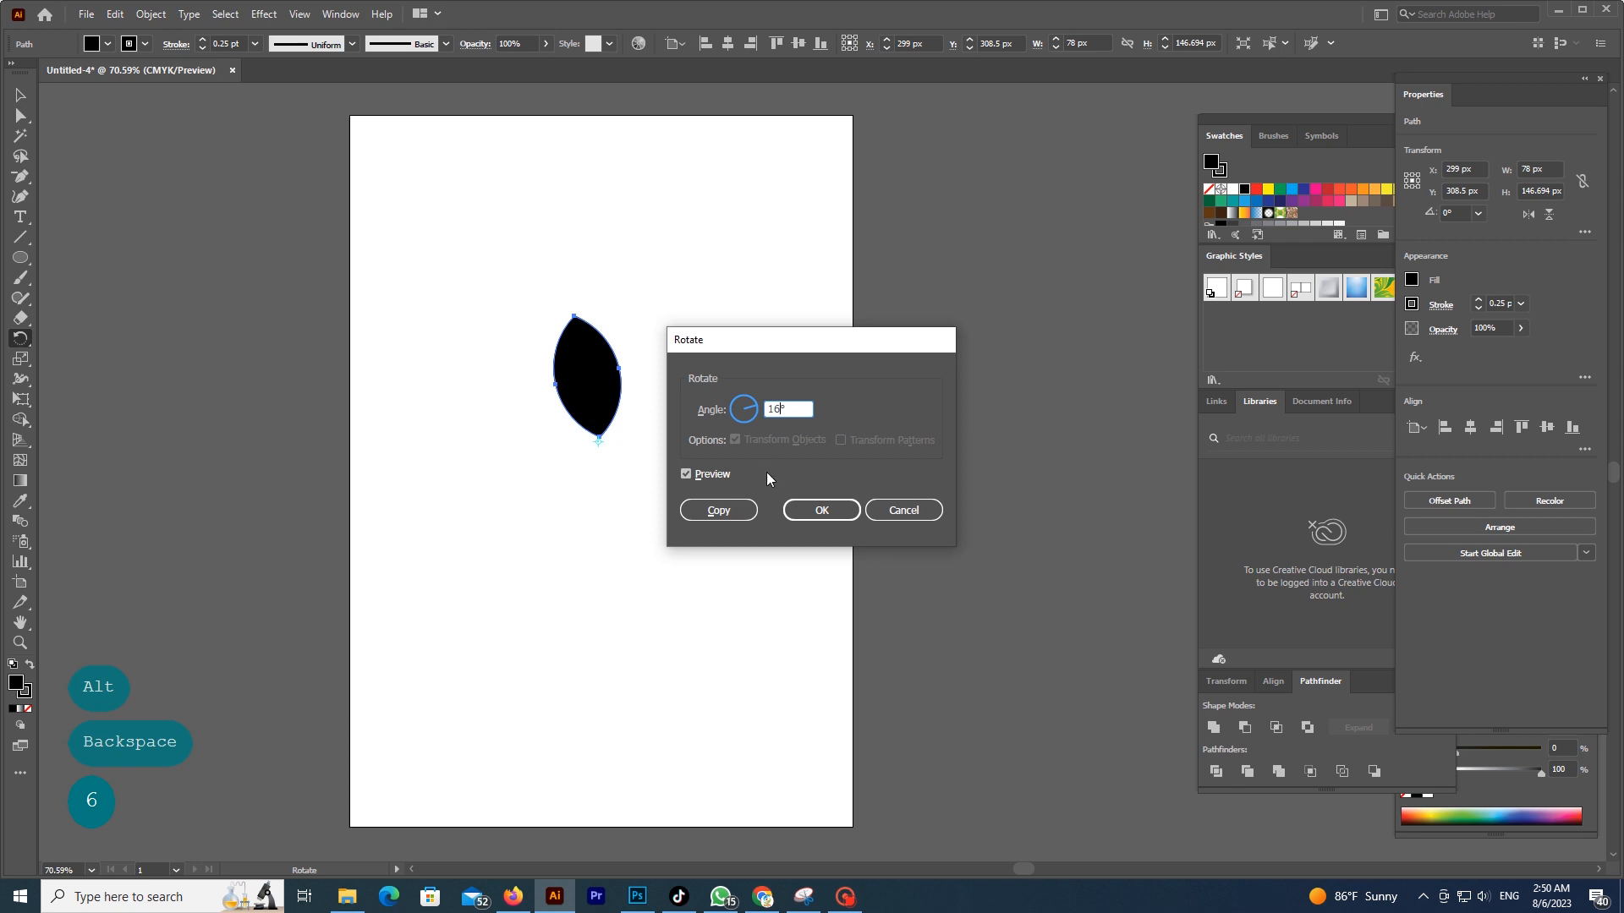
left_click(719, 511)
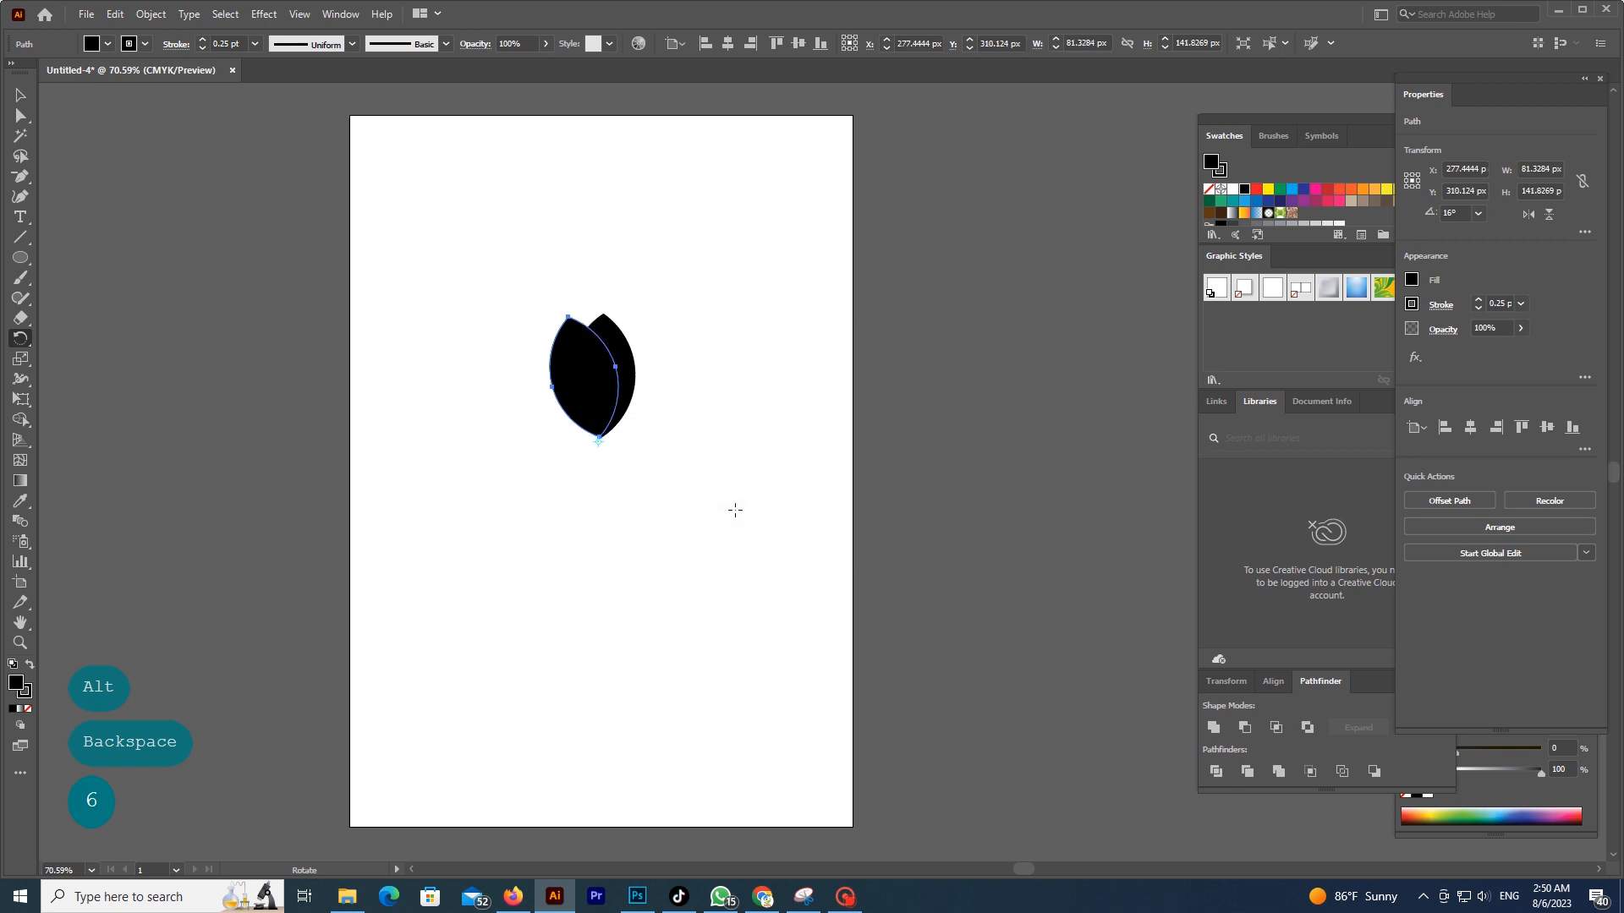
- Repeat the rotated petal copy 21 times to complete a full flower around the shared tip
key("ctrl+d")
key("ctrl+d")
key("ctrl+d")
key("ctrl+d")
key("ctrl+d")
key("ctrl+d")
key("ctrl+d")
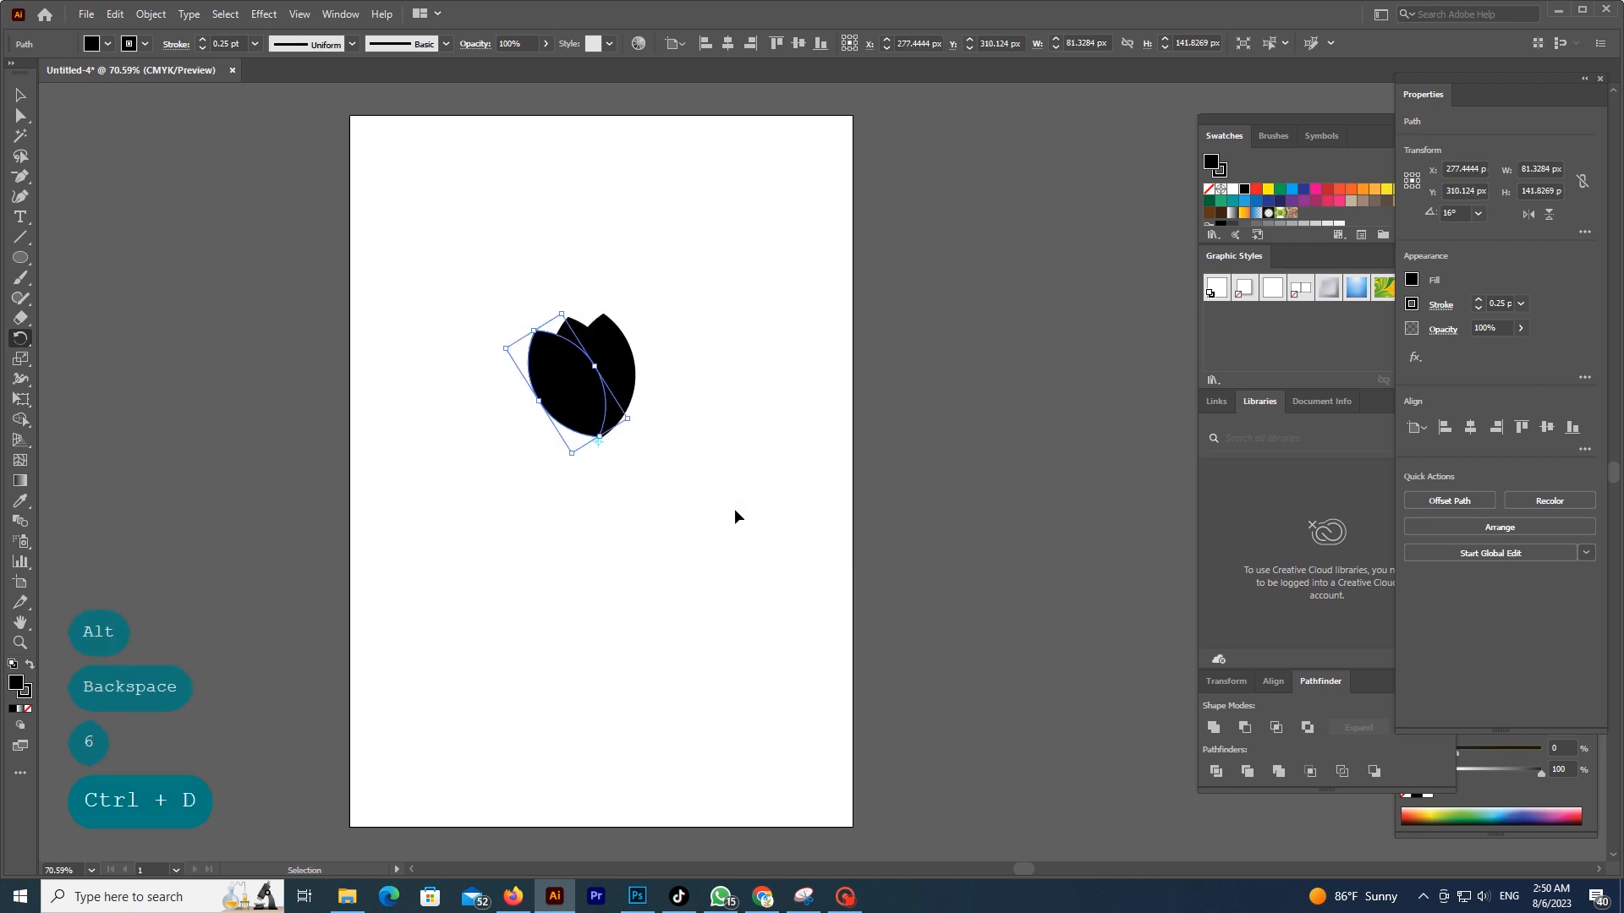
key("ctrl+d")
key("ctrl+d")
key("ctrl+d")
key("ctrl+d")
key("ctrl+d")
key("ctrl+d")
key("ctrl+d")
key("ctrl+d")
key("ctrl+d")
key("ctrl+d")
key("ctrl+d")
key("ctrl+d")
key("ctrl+d")
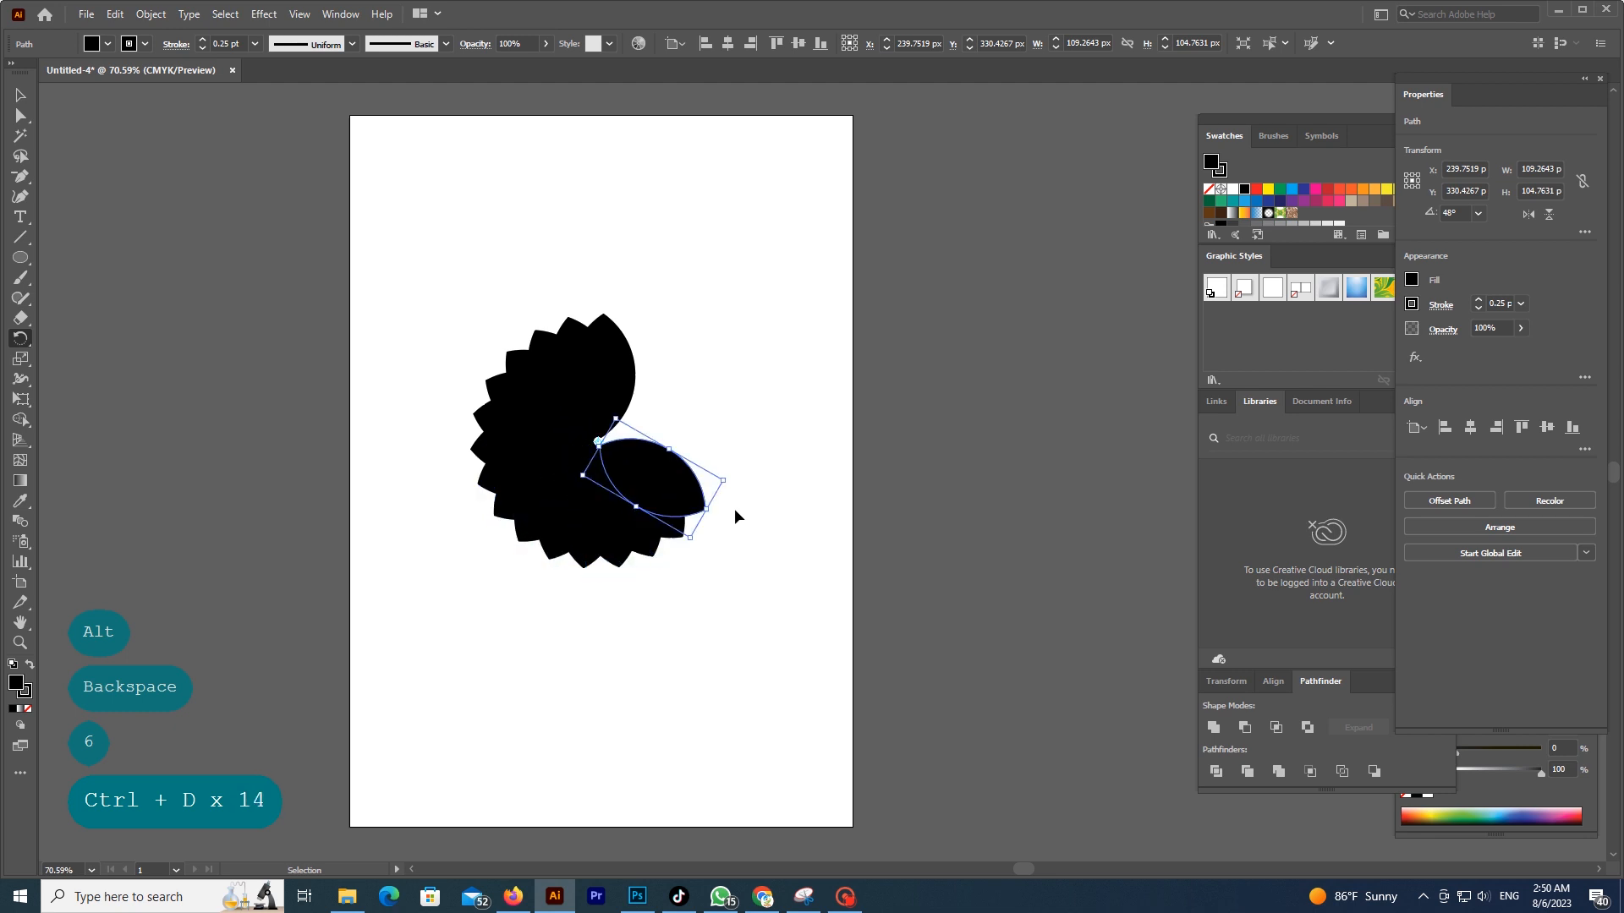
key("ctrl+d")
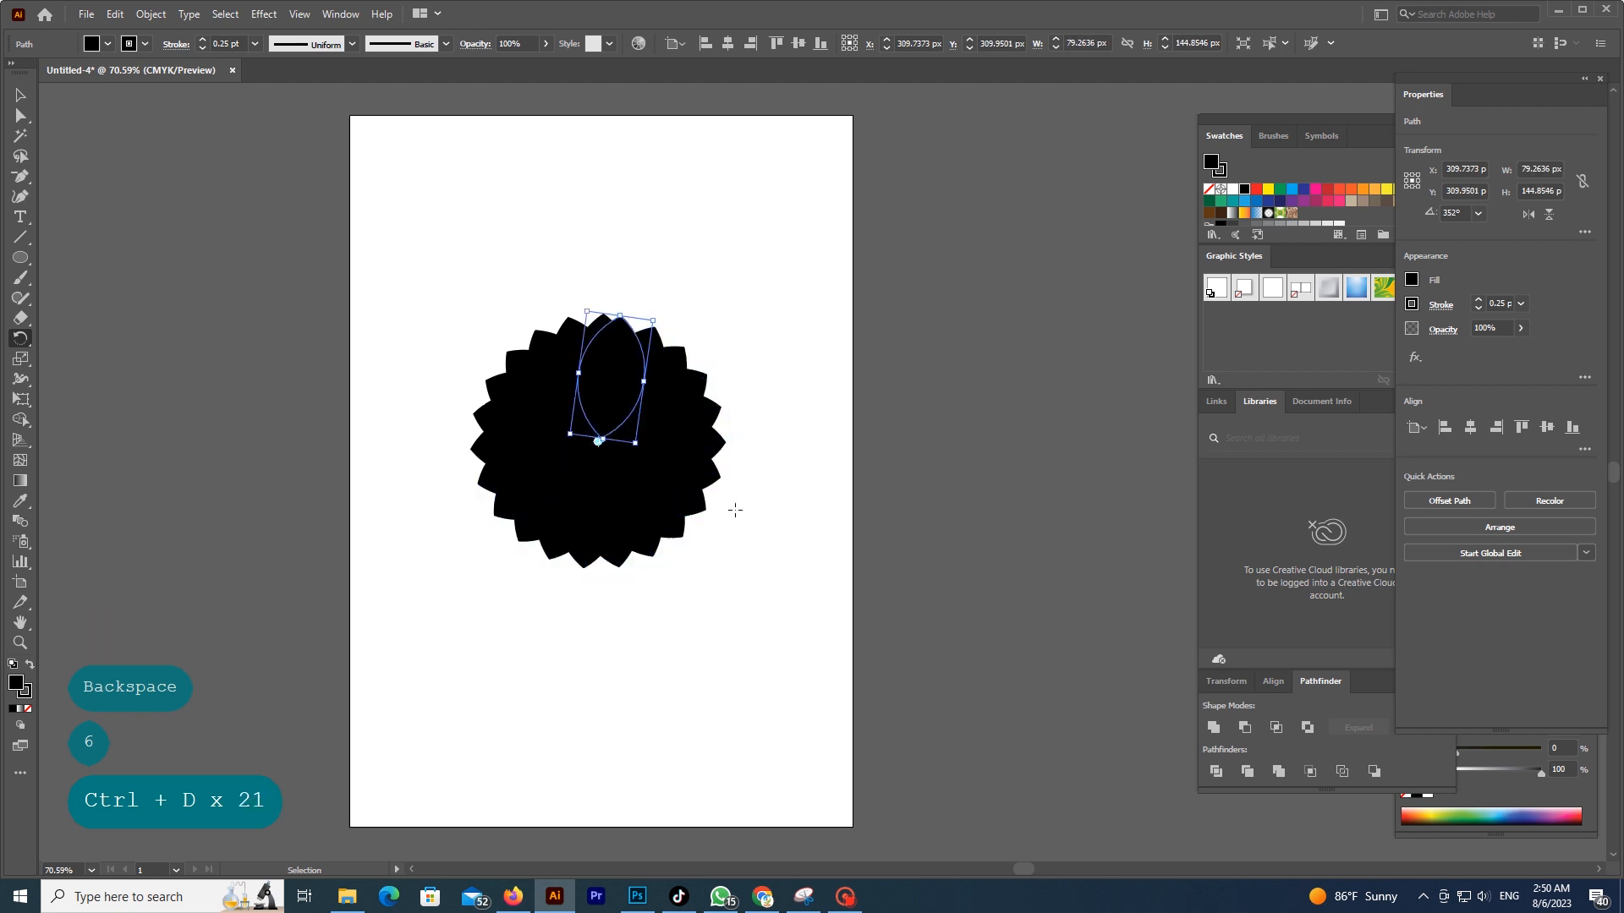
key("r")
- Select all the petals and fill them with a linear gradient from white to red (C=15 M=100 Y=90 K=10)
left_click(25, 100)
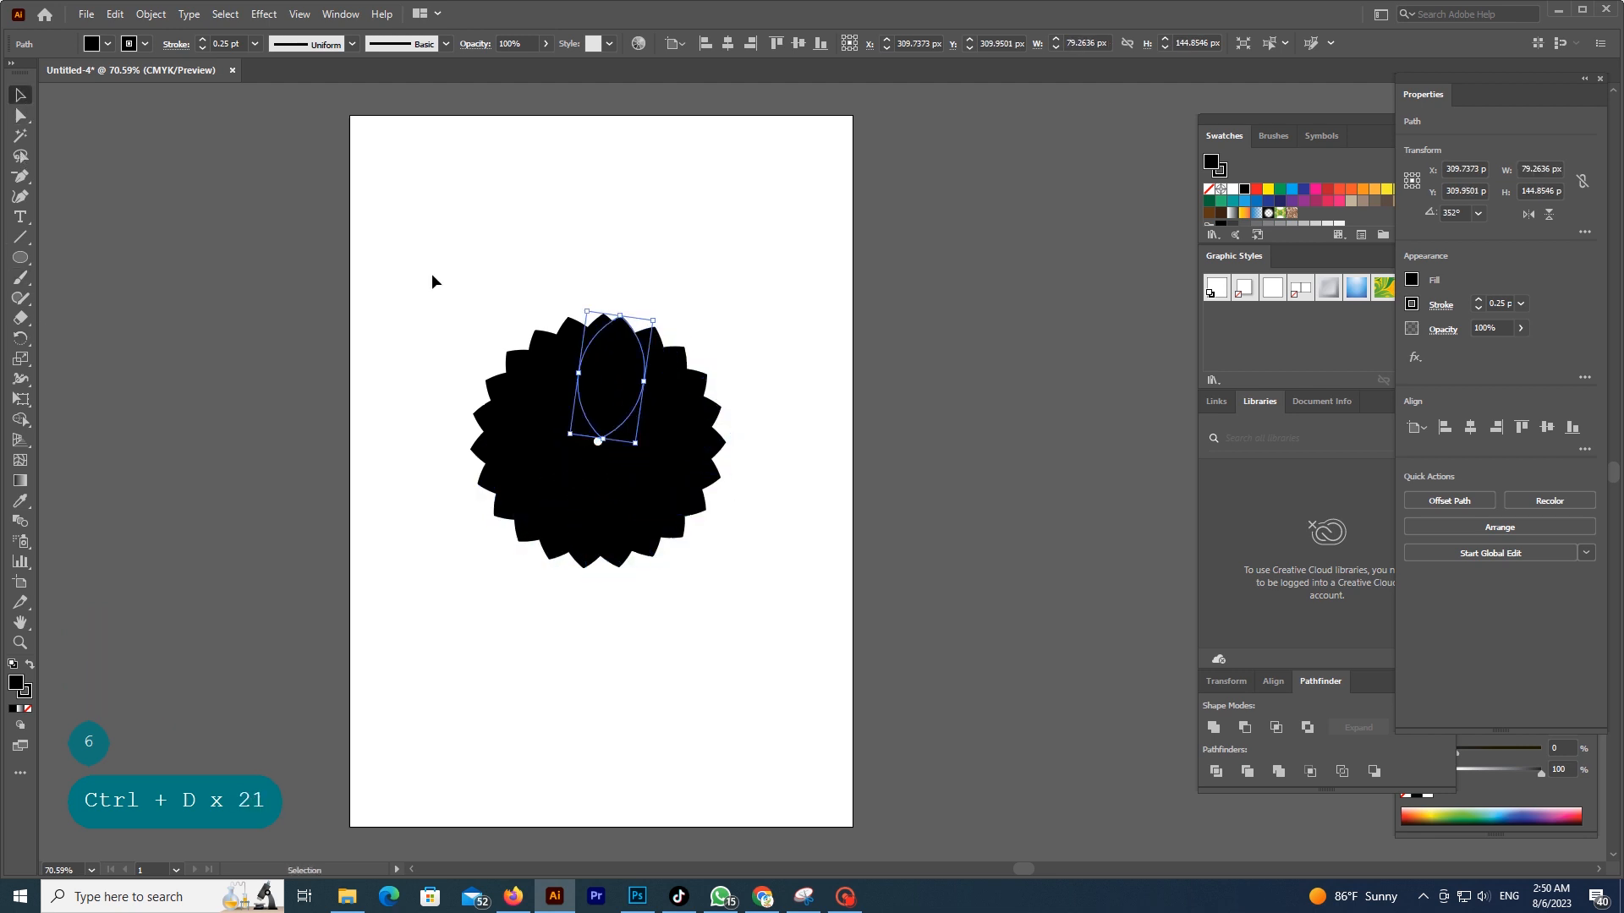
left_click_drag(432, 280, 807, 626)
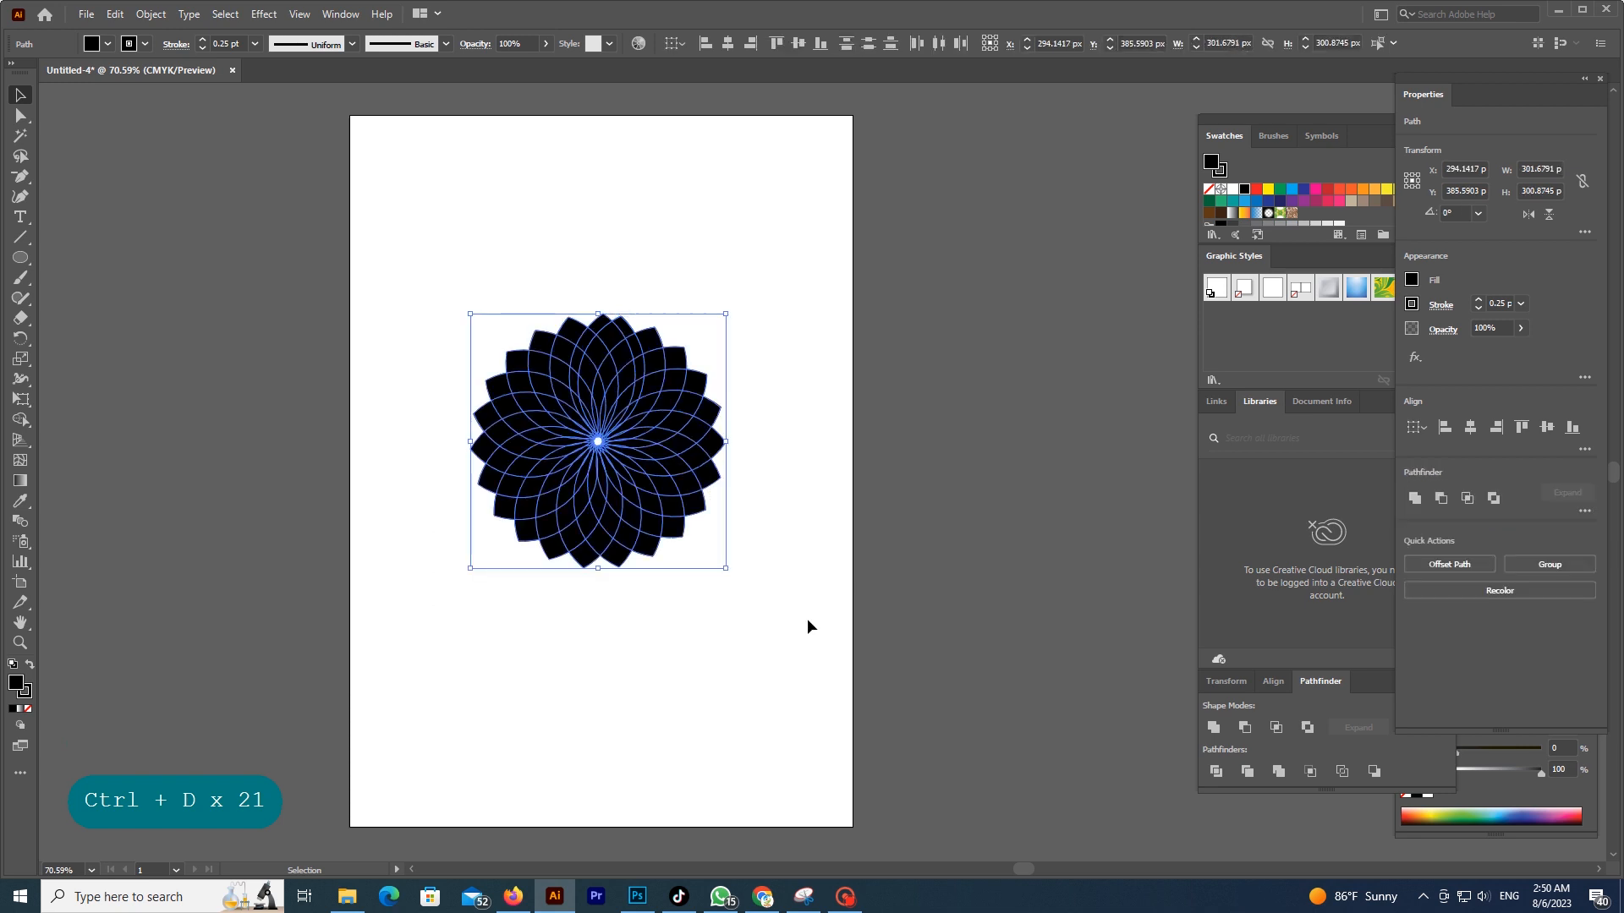
left_click(20, 711)
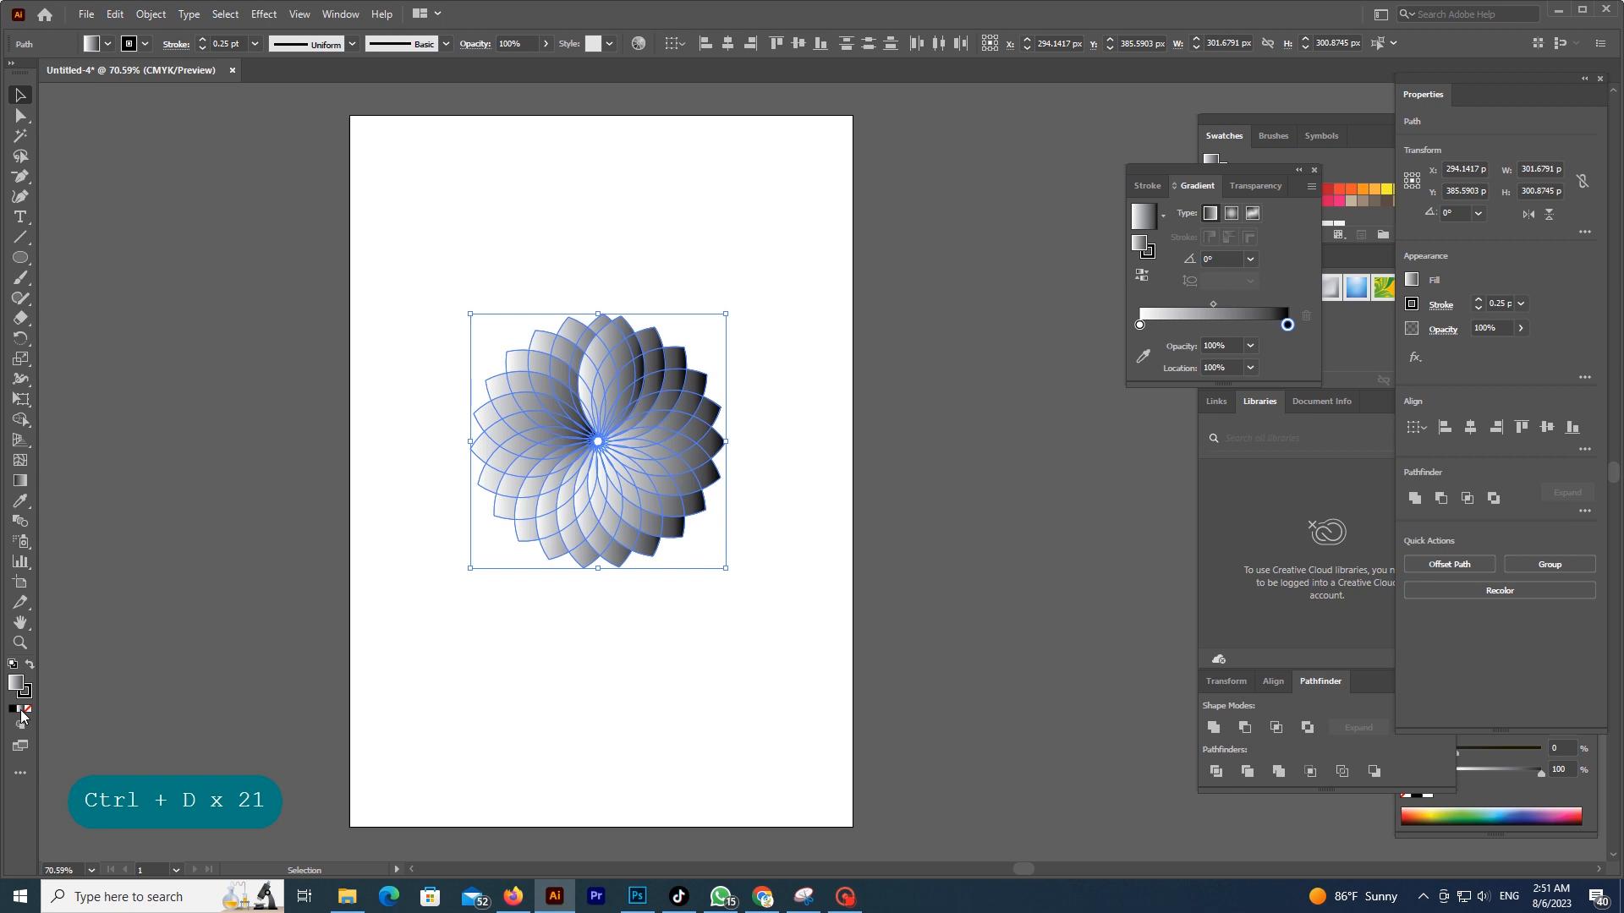
double_click(1287, 326)
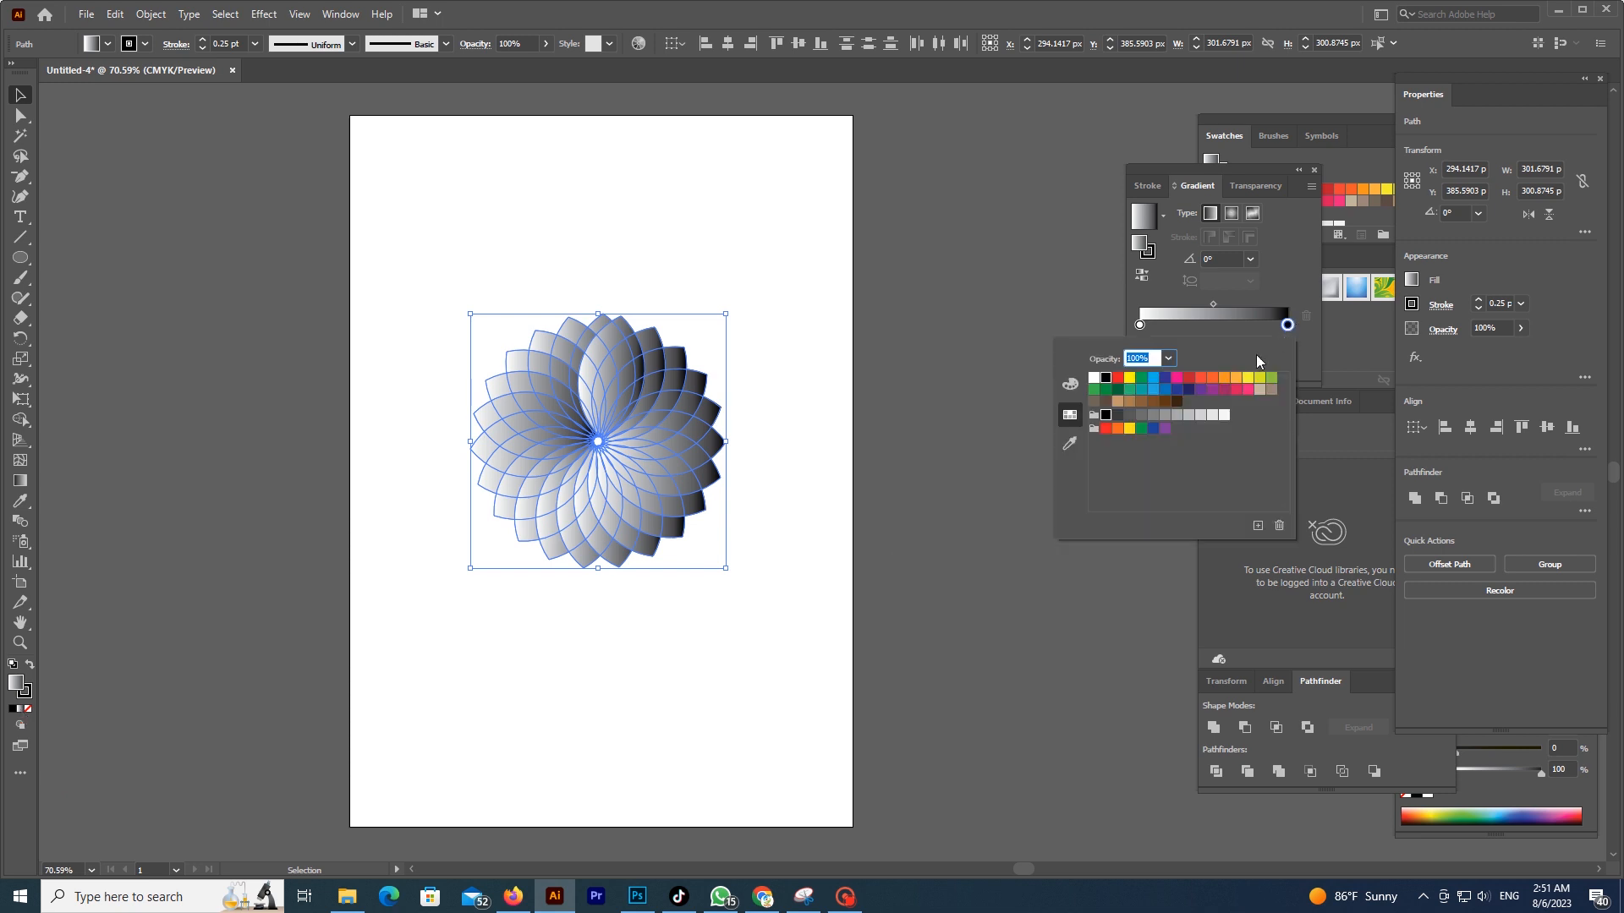
left_click(1192, 381)
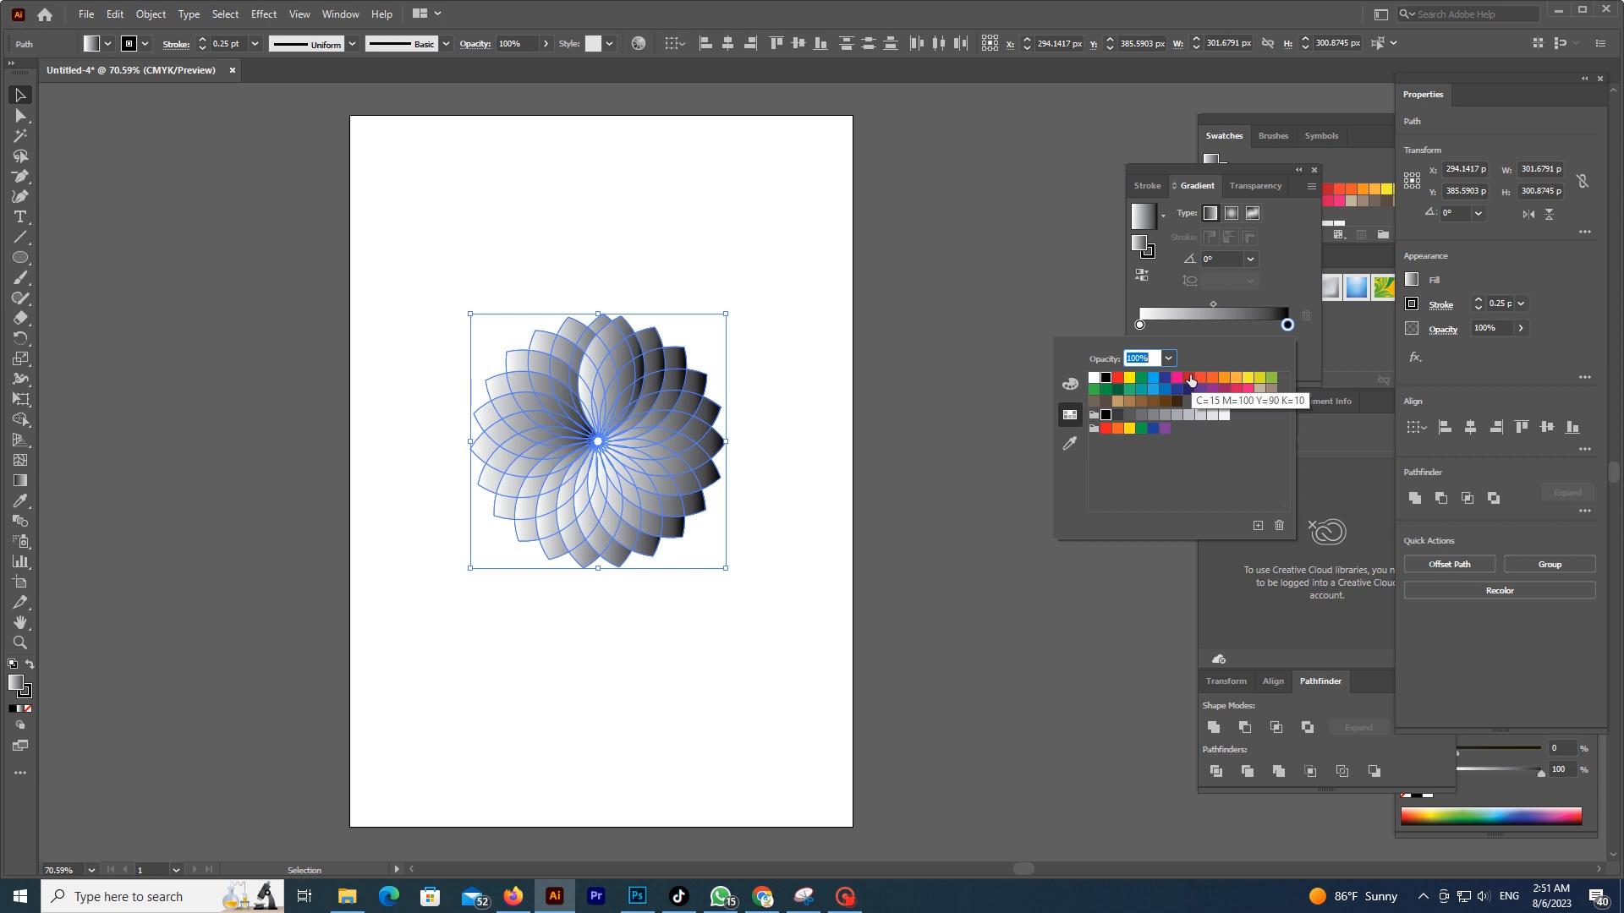
left_click(1018, 275)
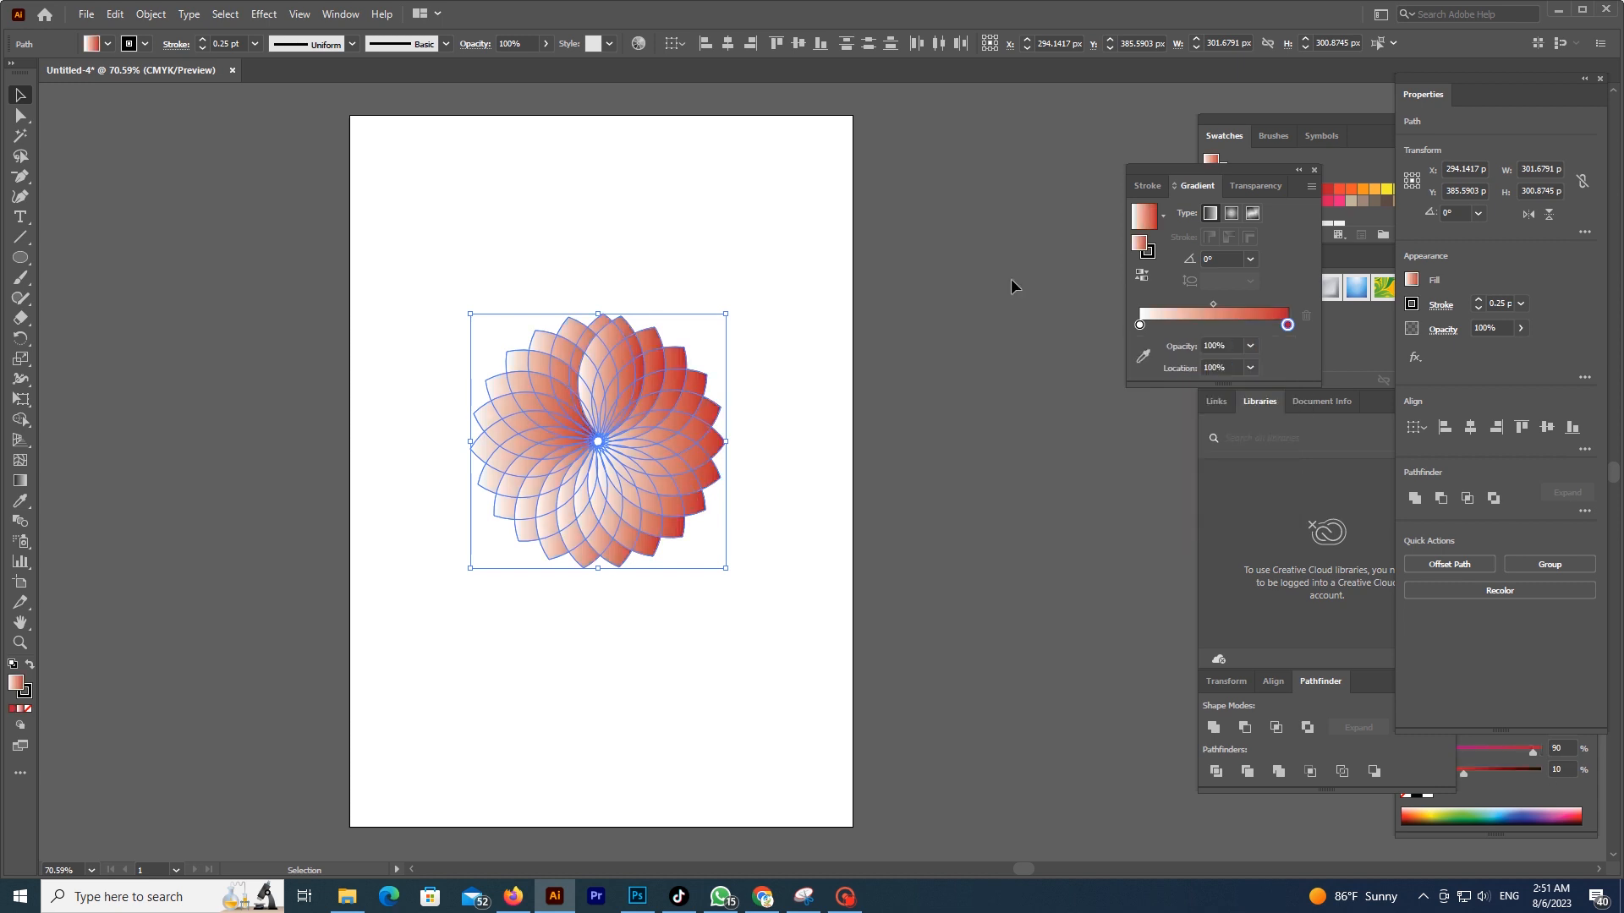
- Set the blending mode of the selected gradient flower petals to Multiply and deselect them
left_click(340, 14)
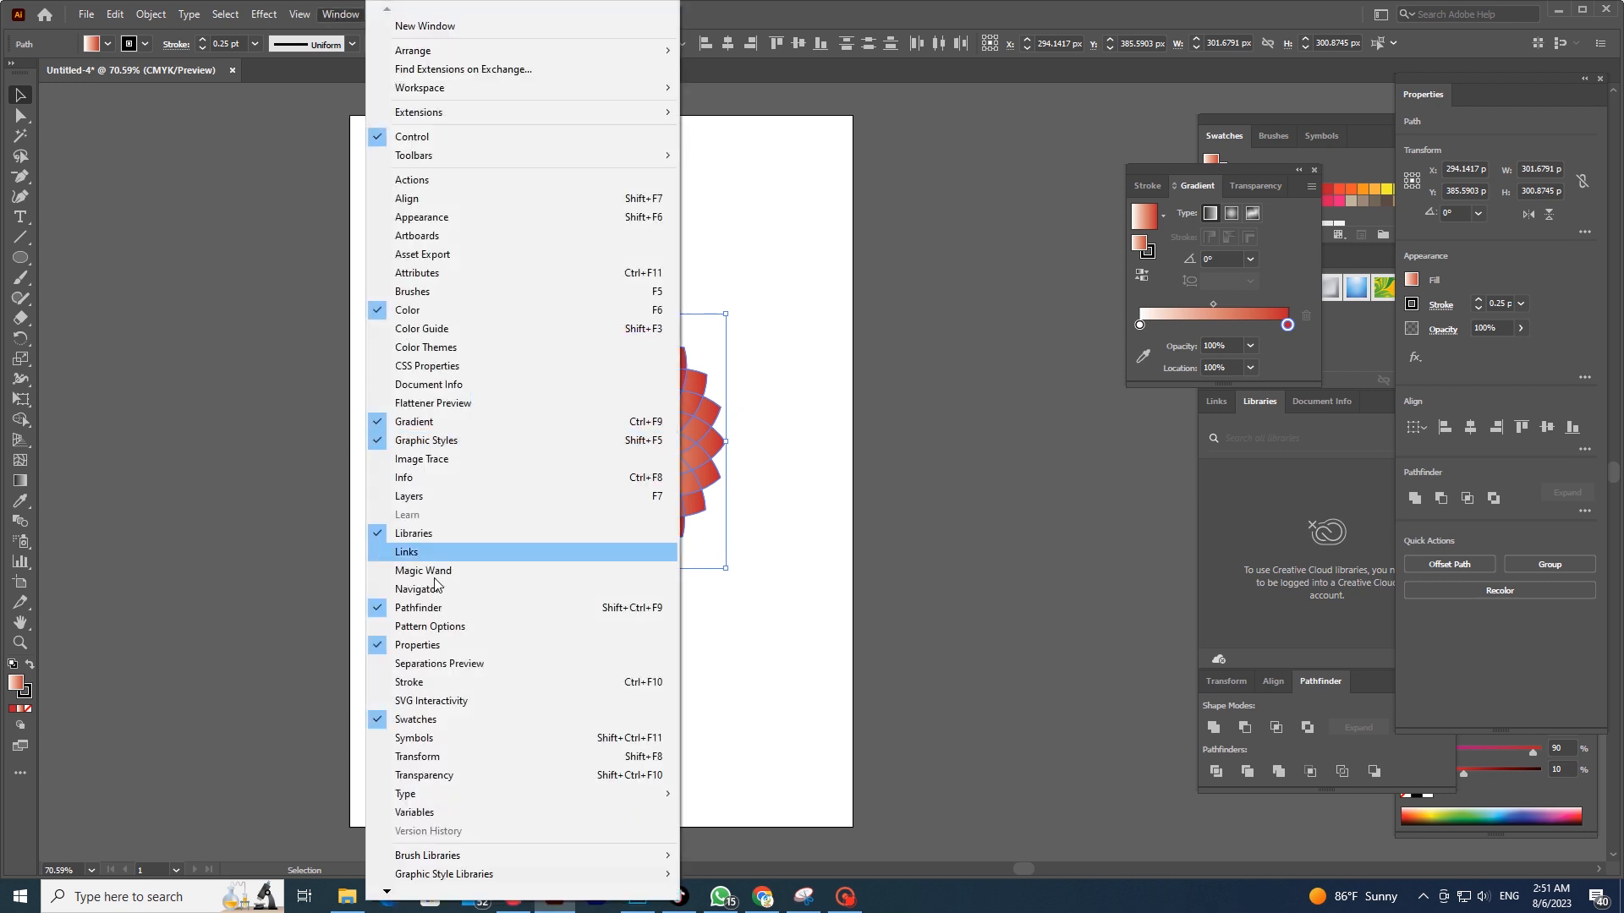
left_click(427, 775)
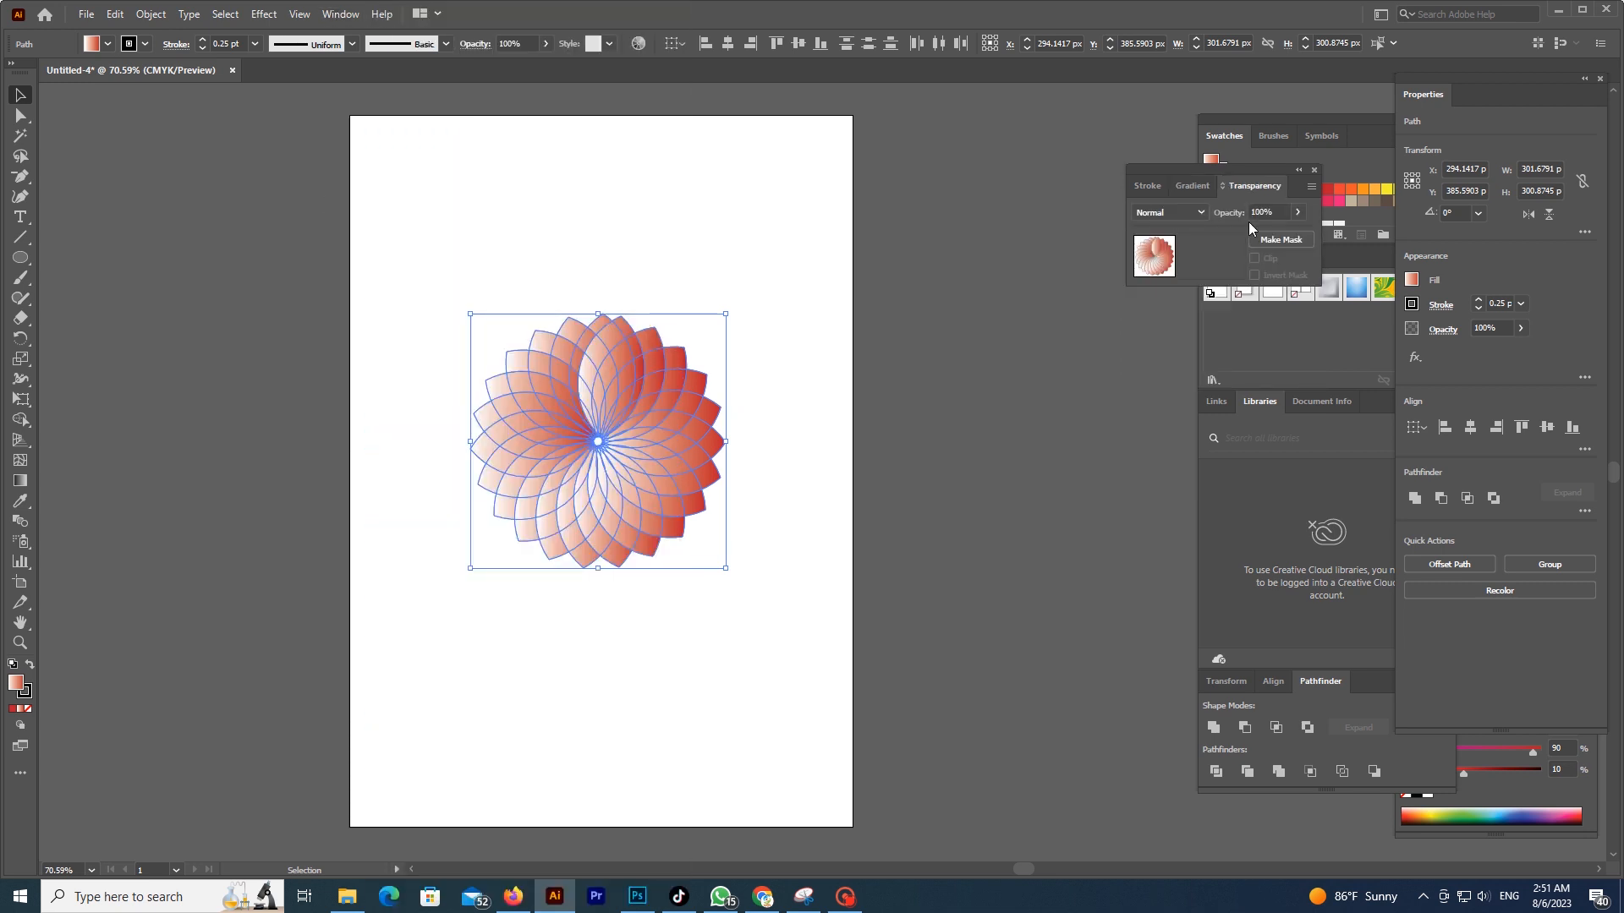
left_click(1175, 212)
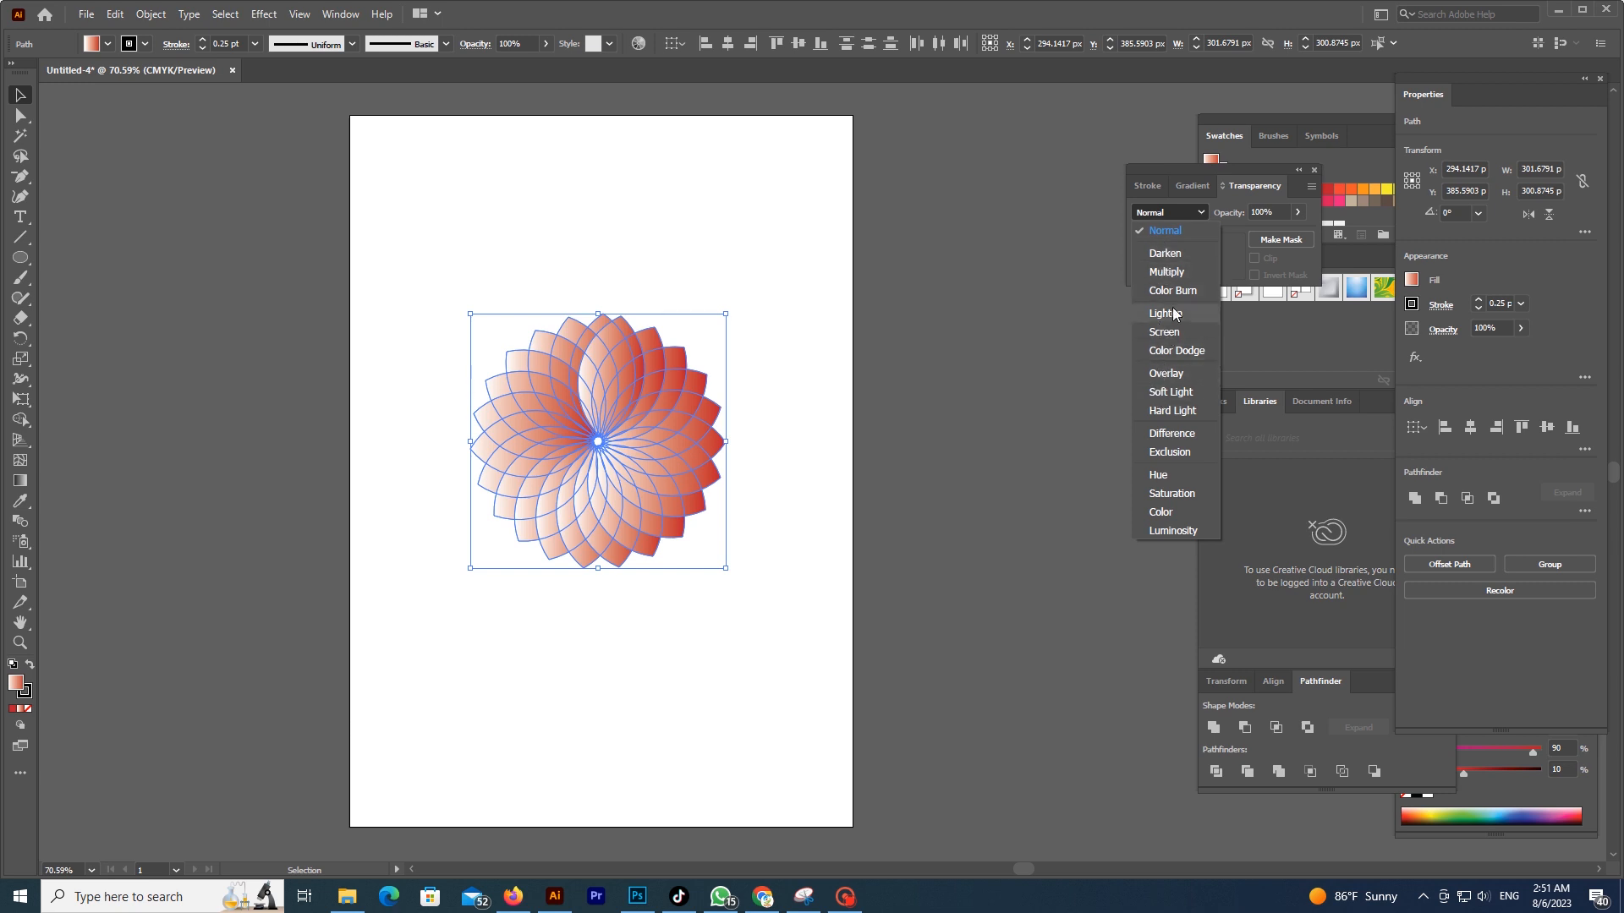
left_click(1167, 272)
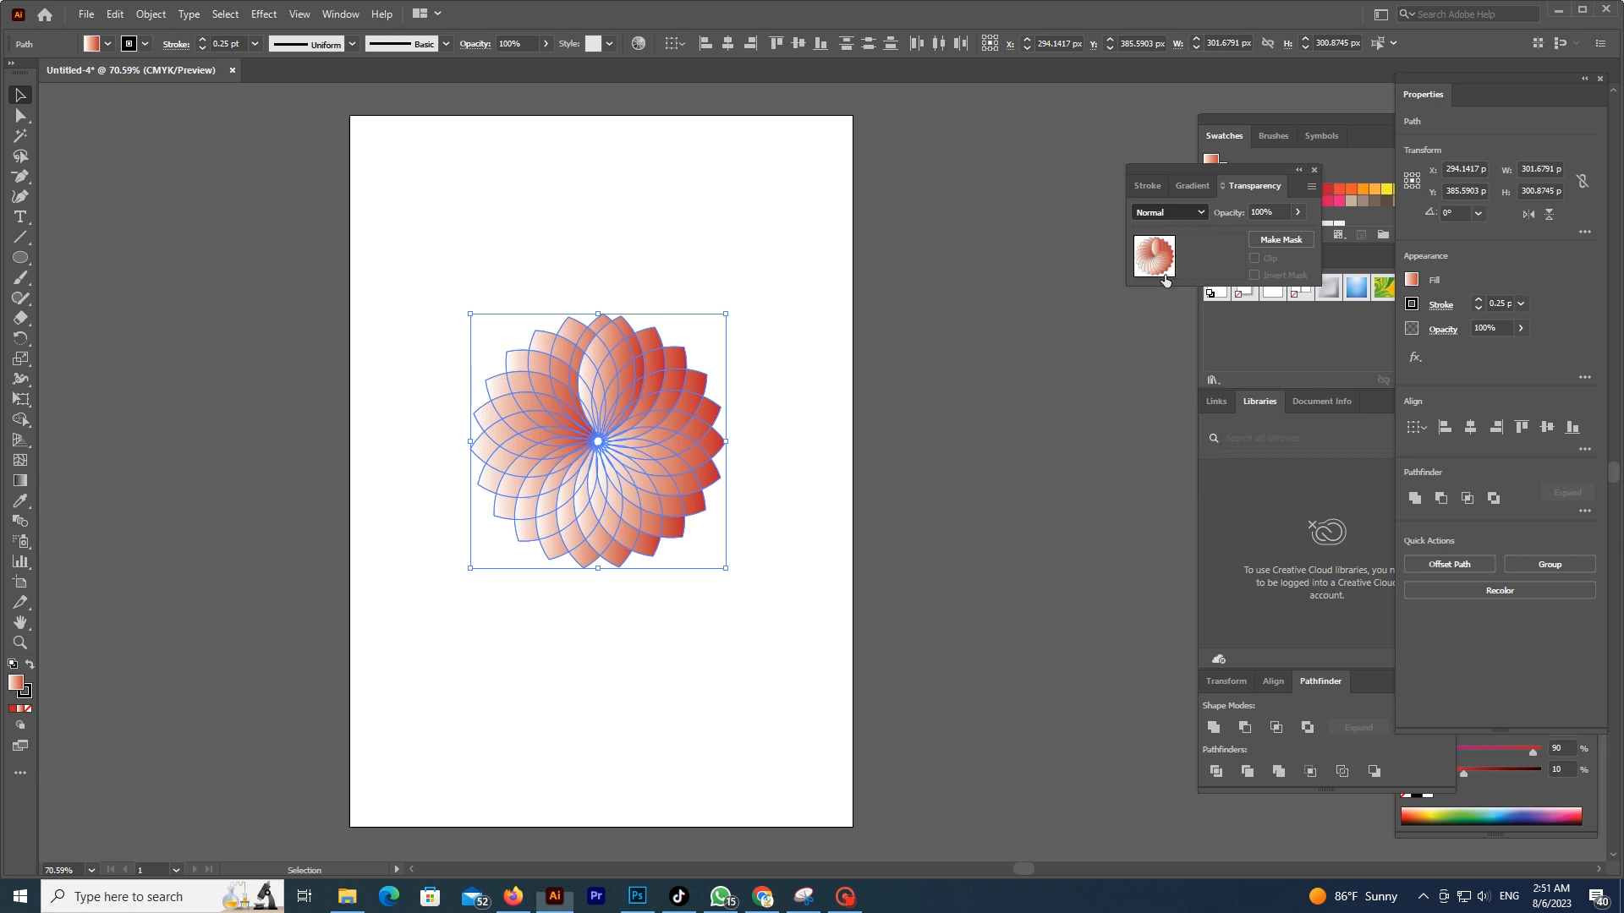
left_click(948, 324)
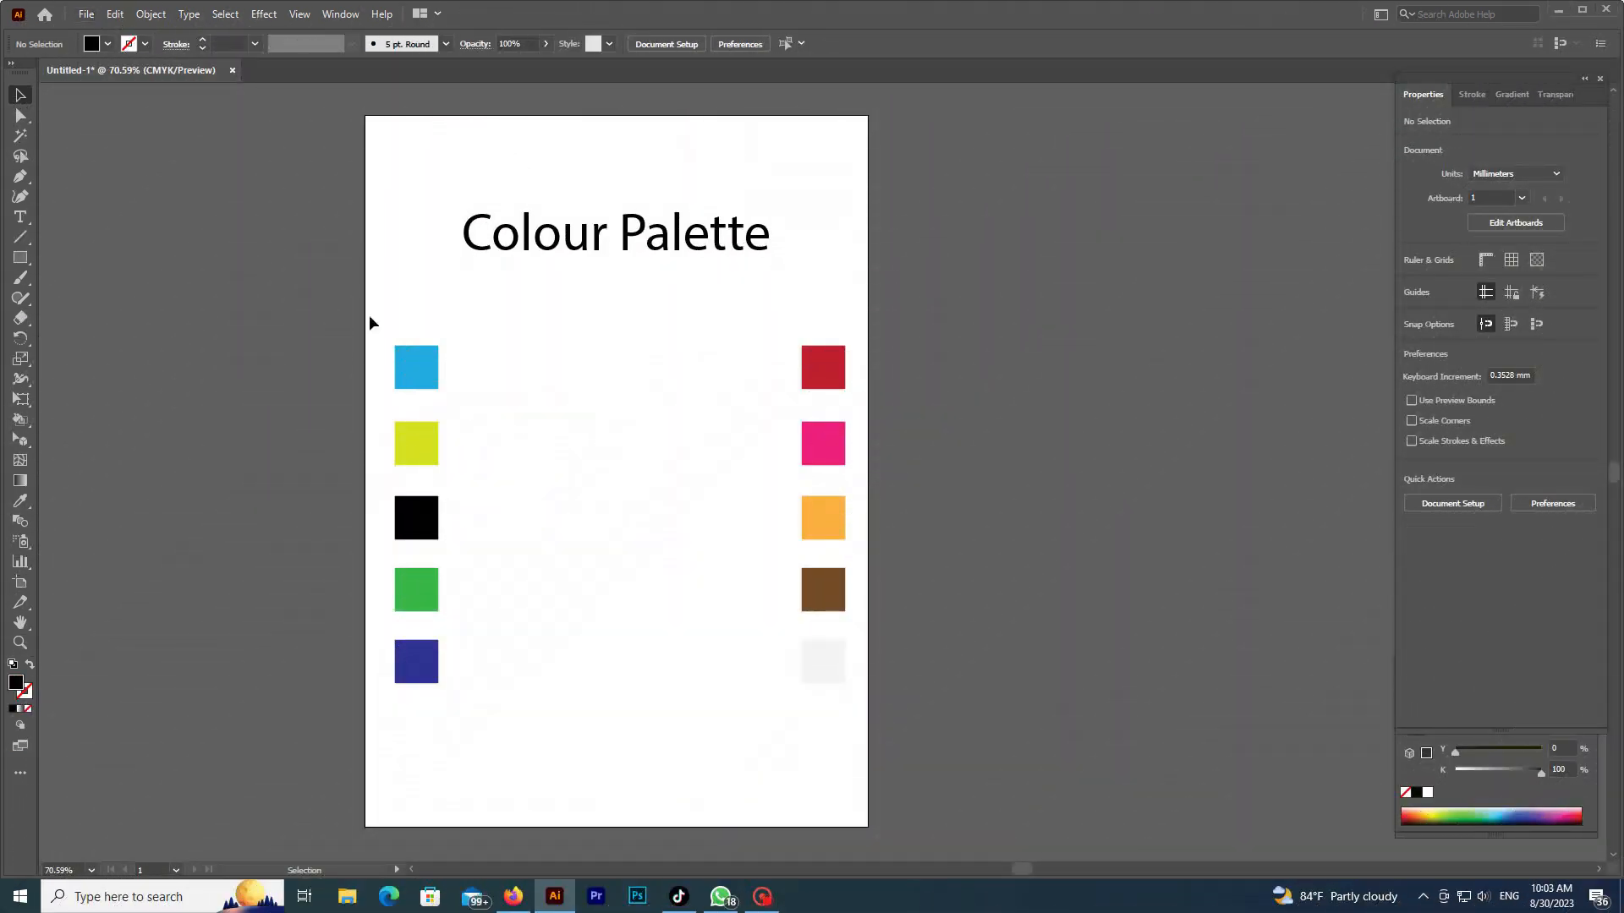
- Select the blue and red squares in the palette's first row and set the blend spacing to Specified Steps with 5 steps
left_click(428, 377)
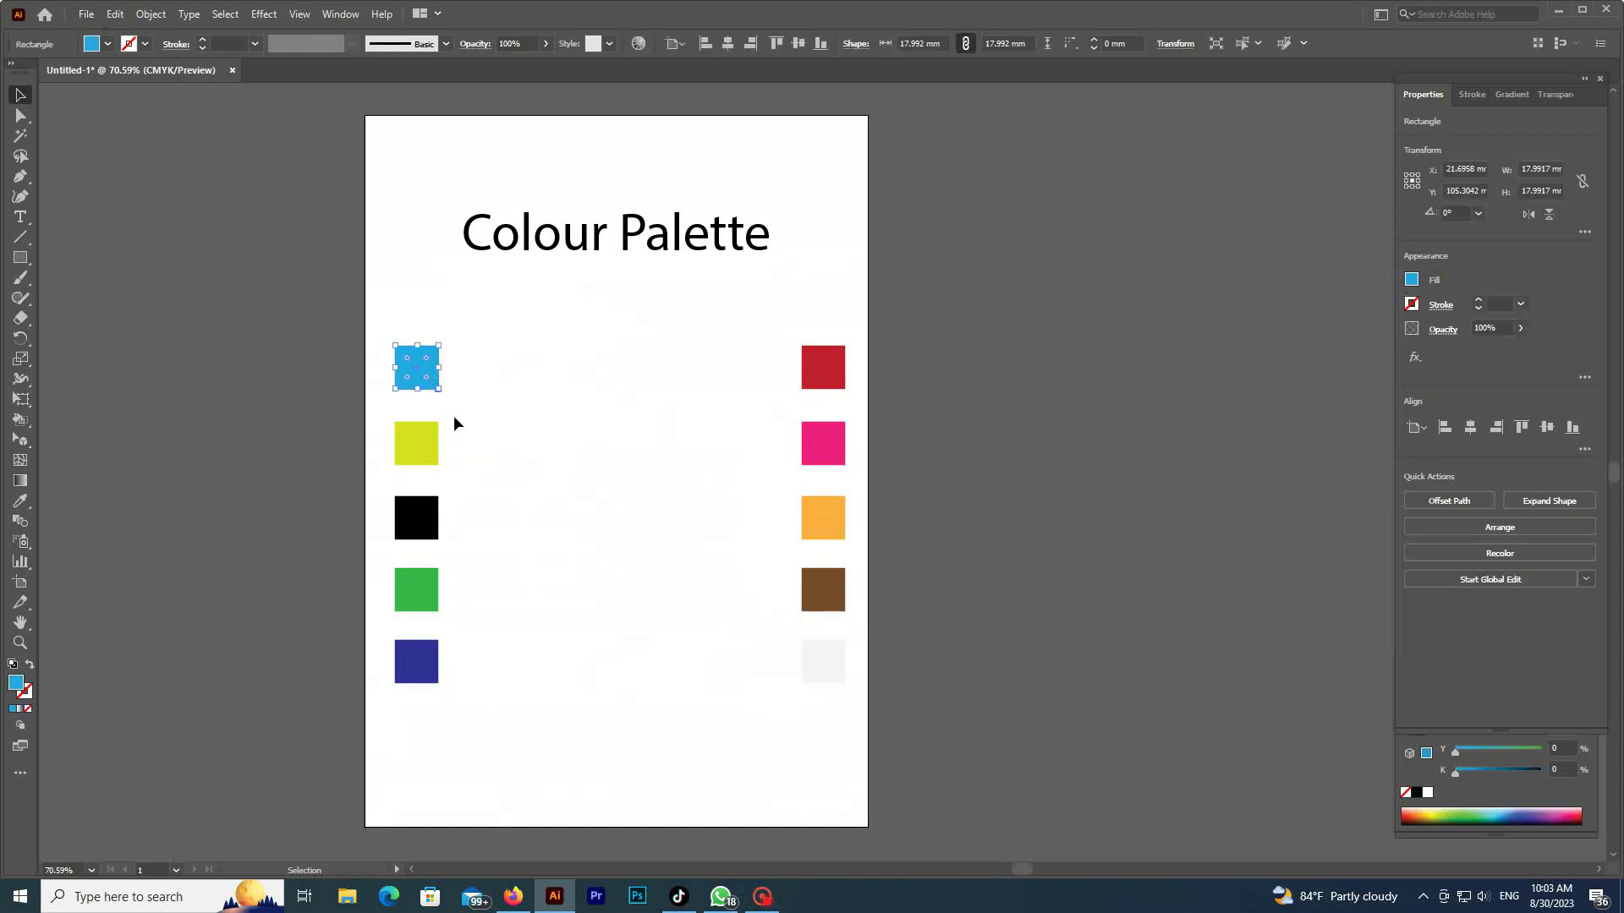
left_click(814, 381, "shift")
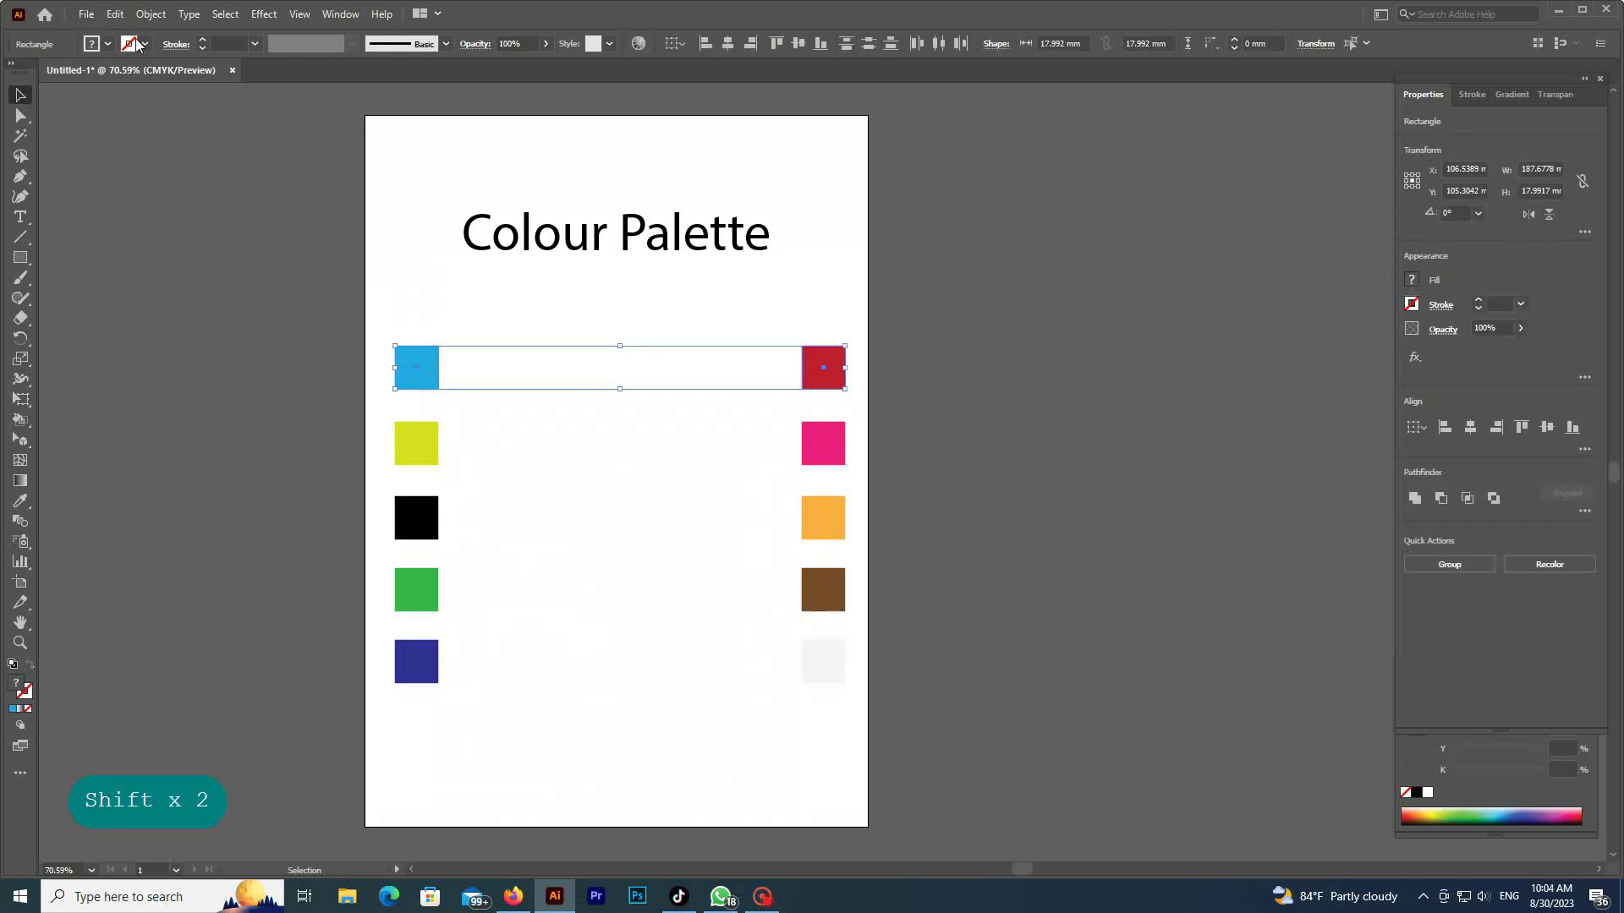
left_click(150, 14)
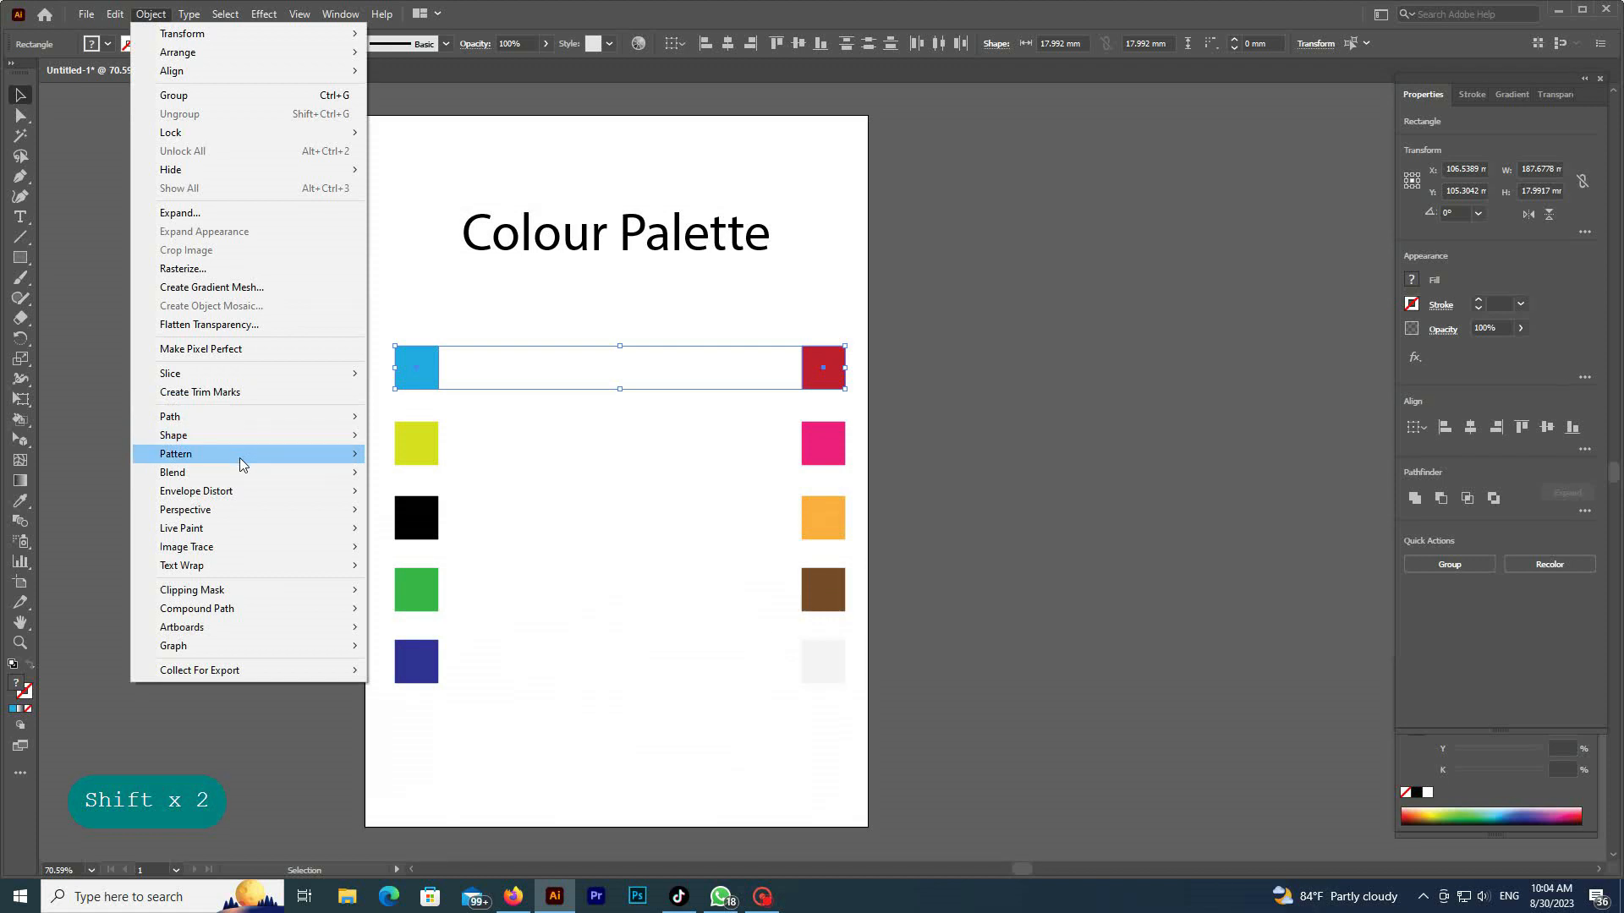
mouse_move(242, 473)
left_click(406, 513)
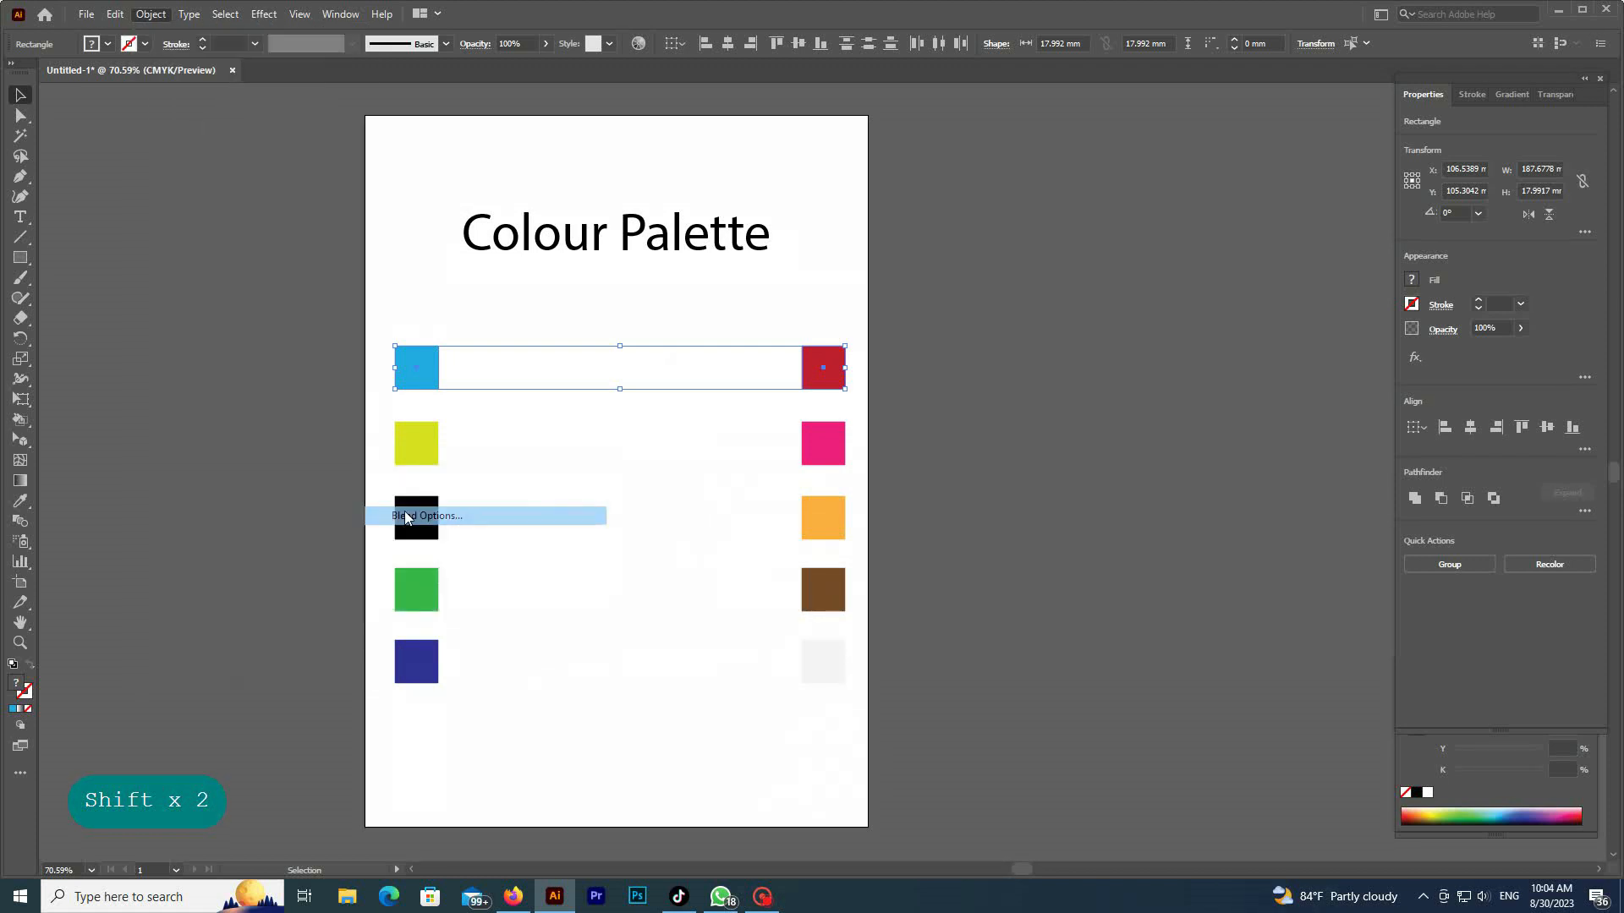
left_click(771, 406)
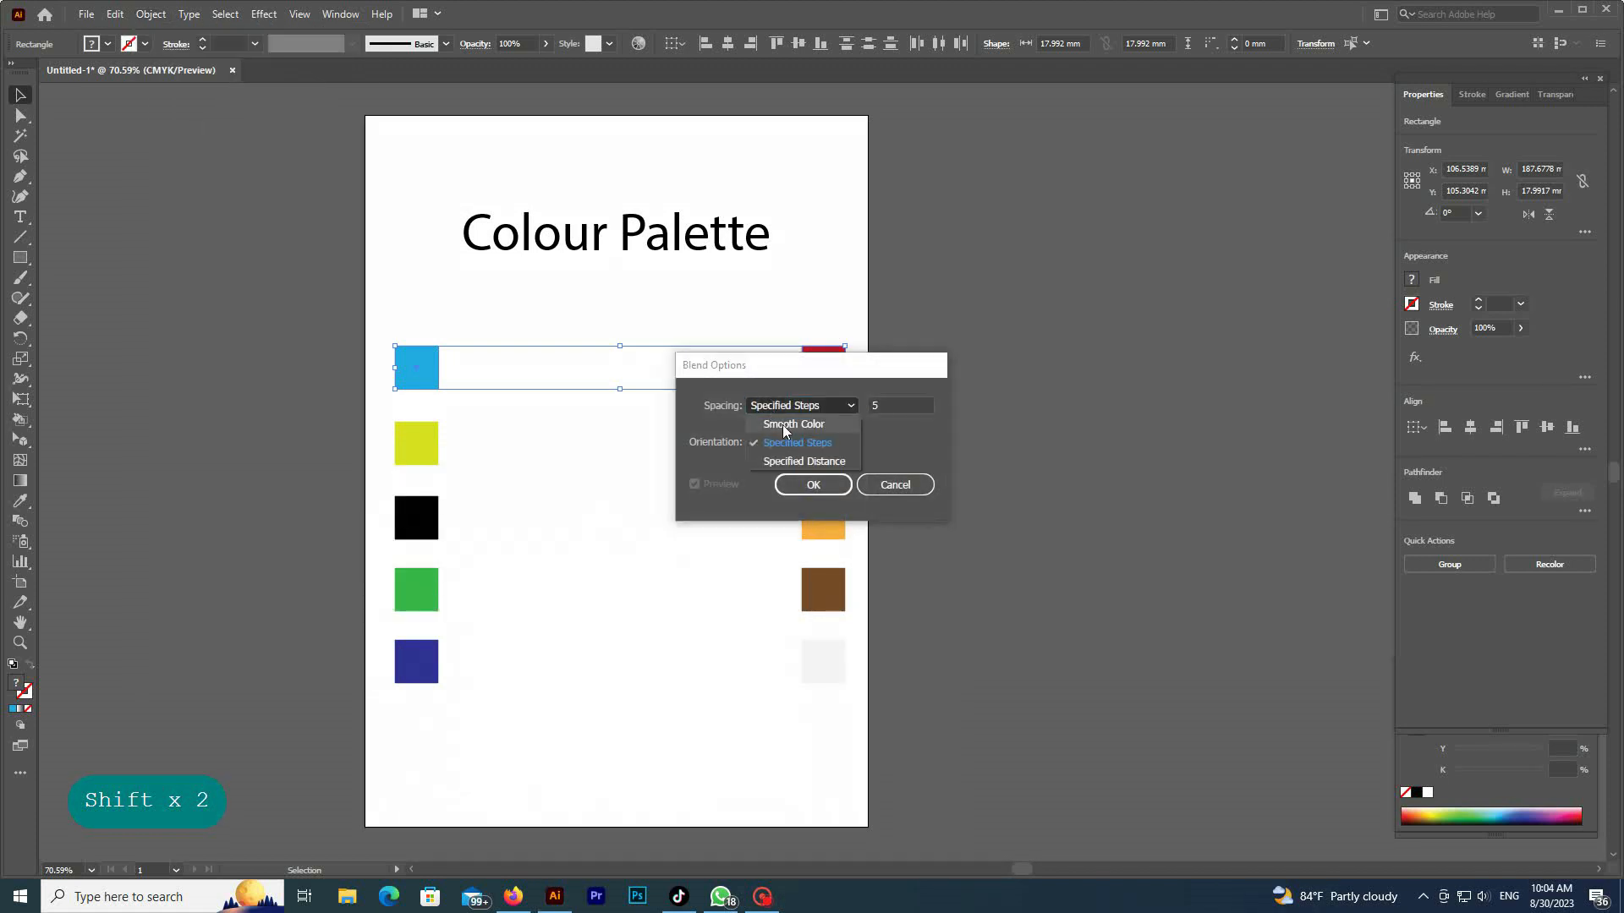
left_click(779, 441)
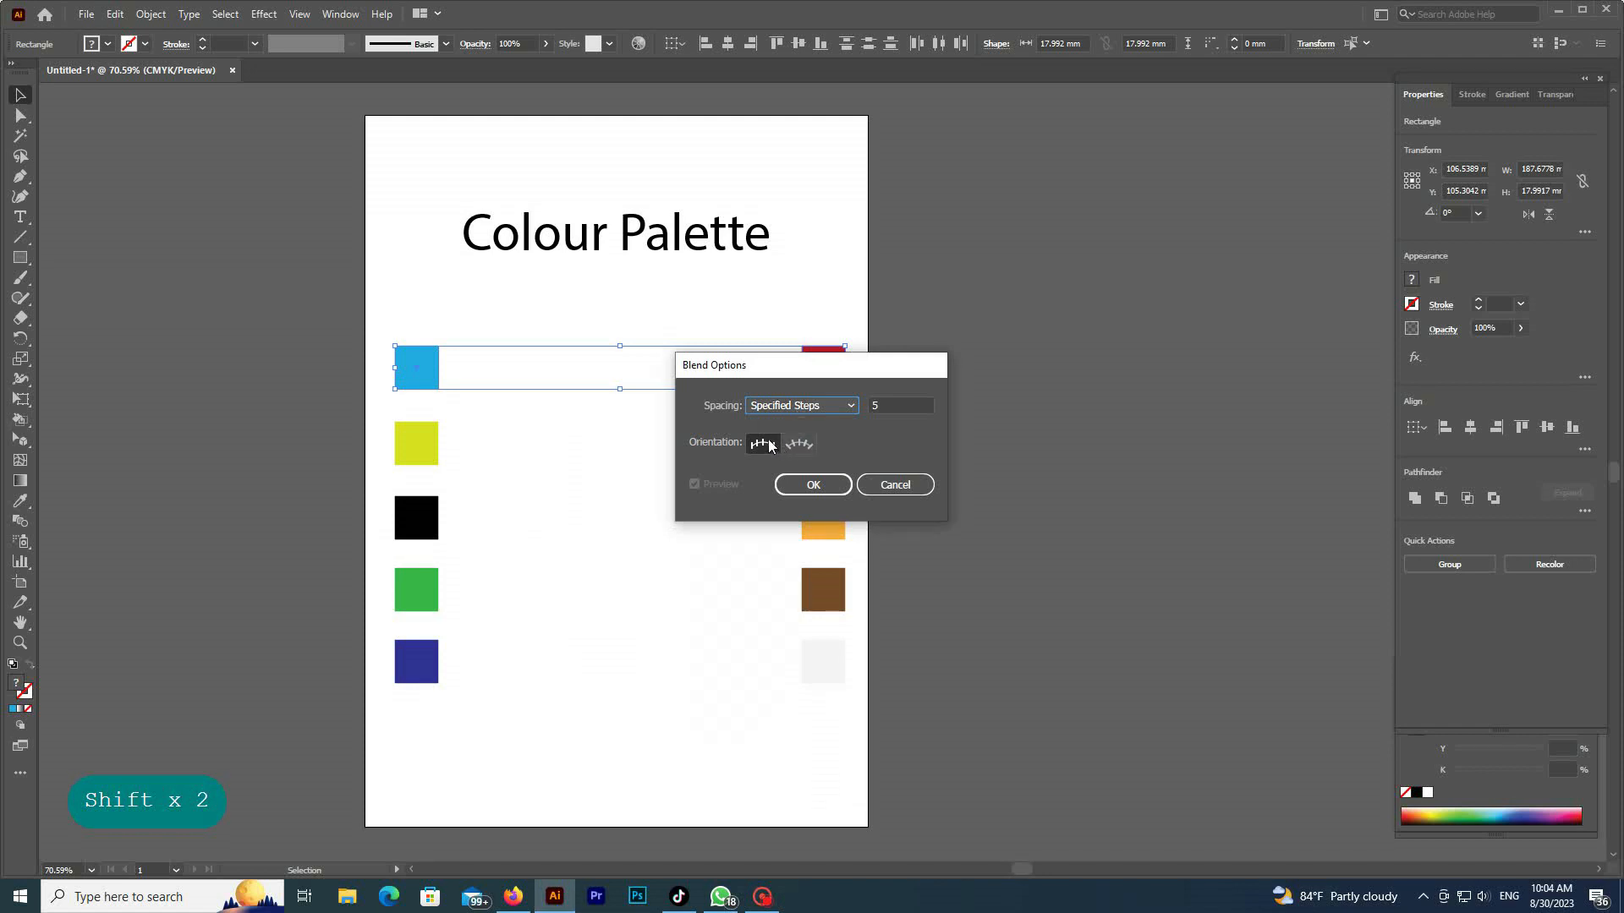
key("ctrl")
left_click(883, 406)
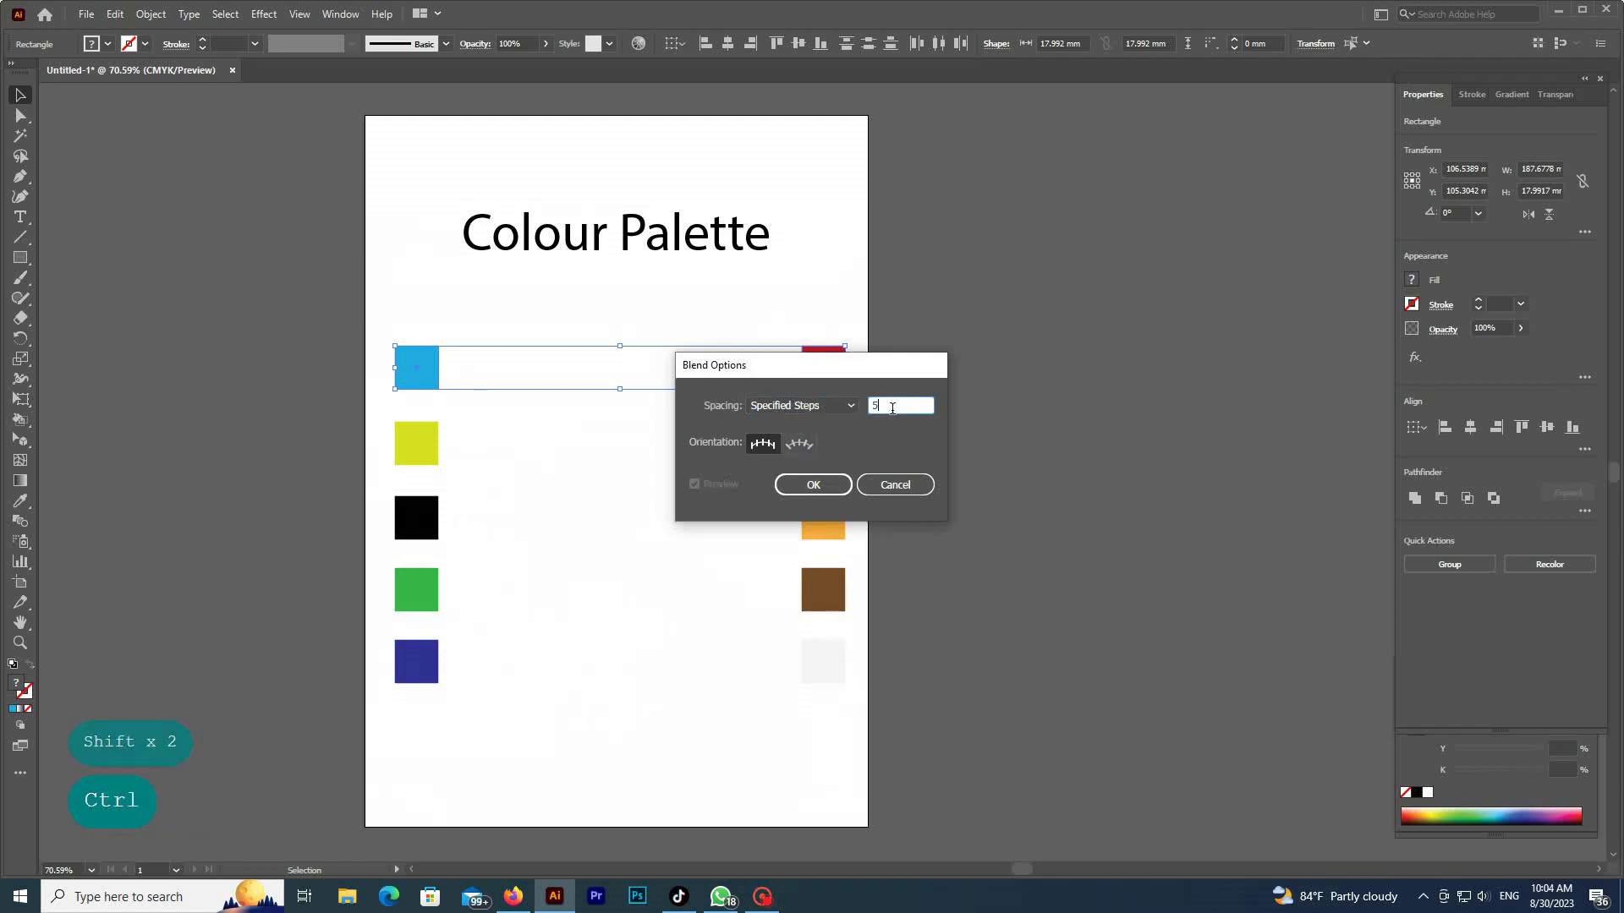
type("5")
left_click(815, 486)
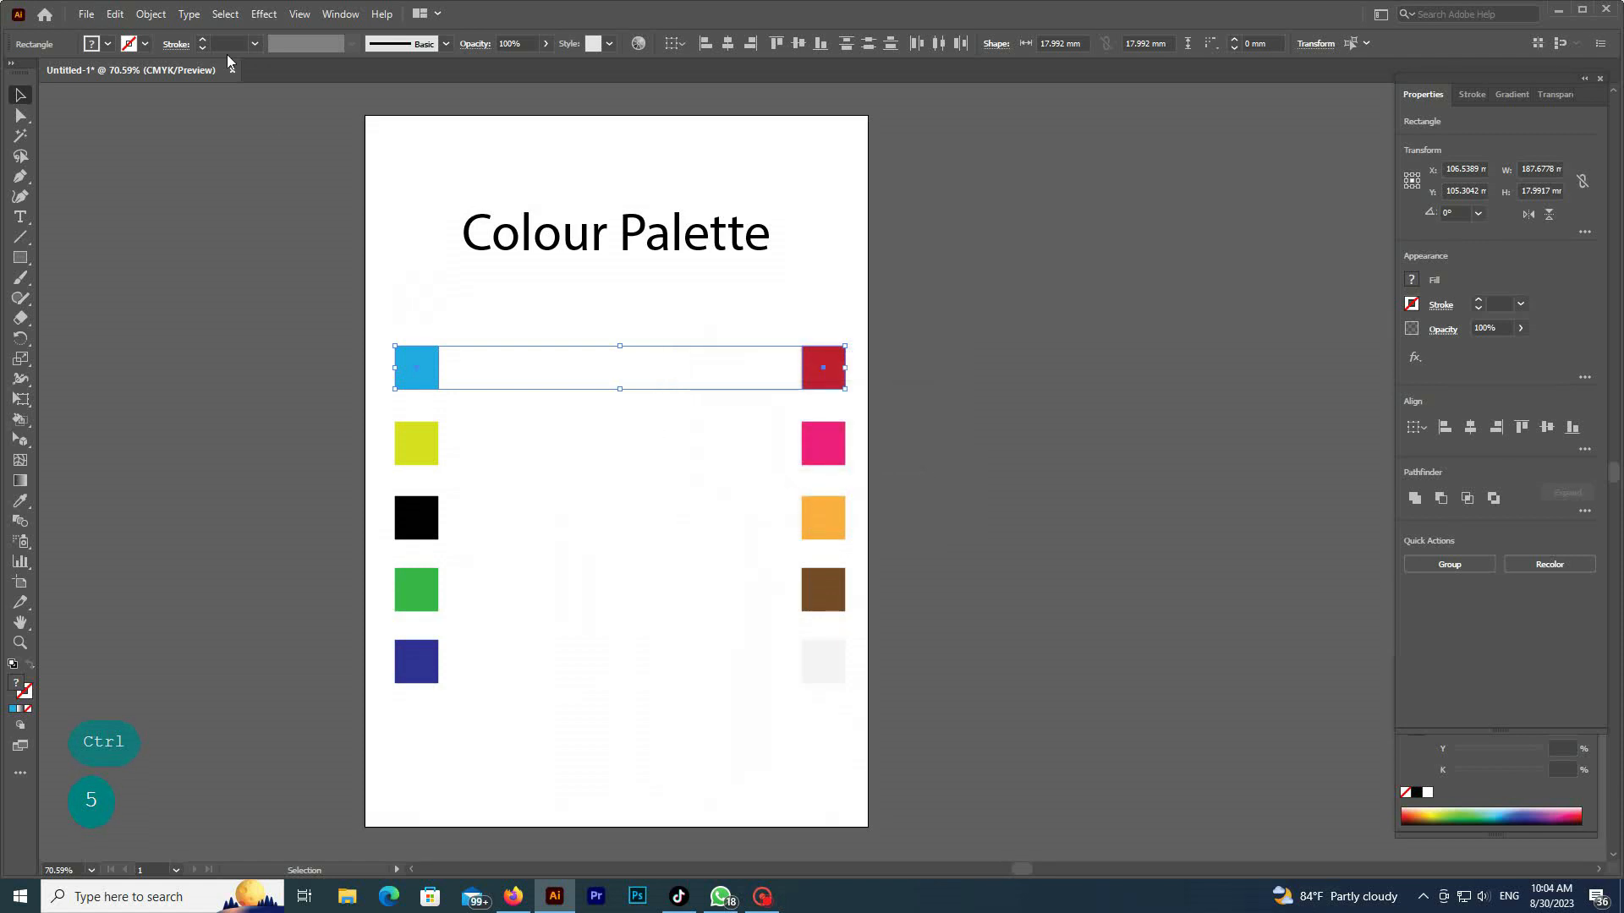
- Make a blend between the selected blue and red squares
left_click(153, 16)
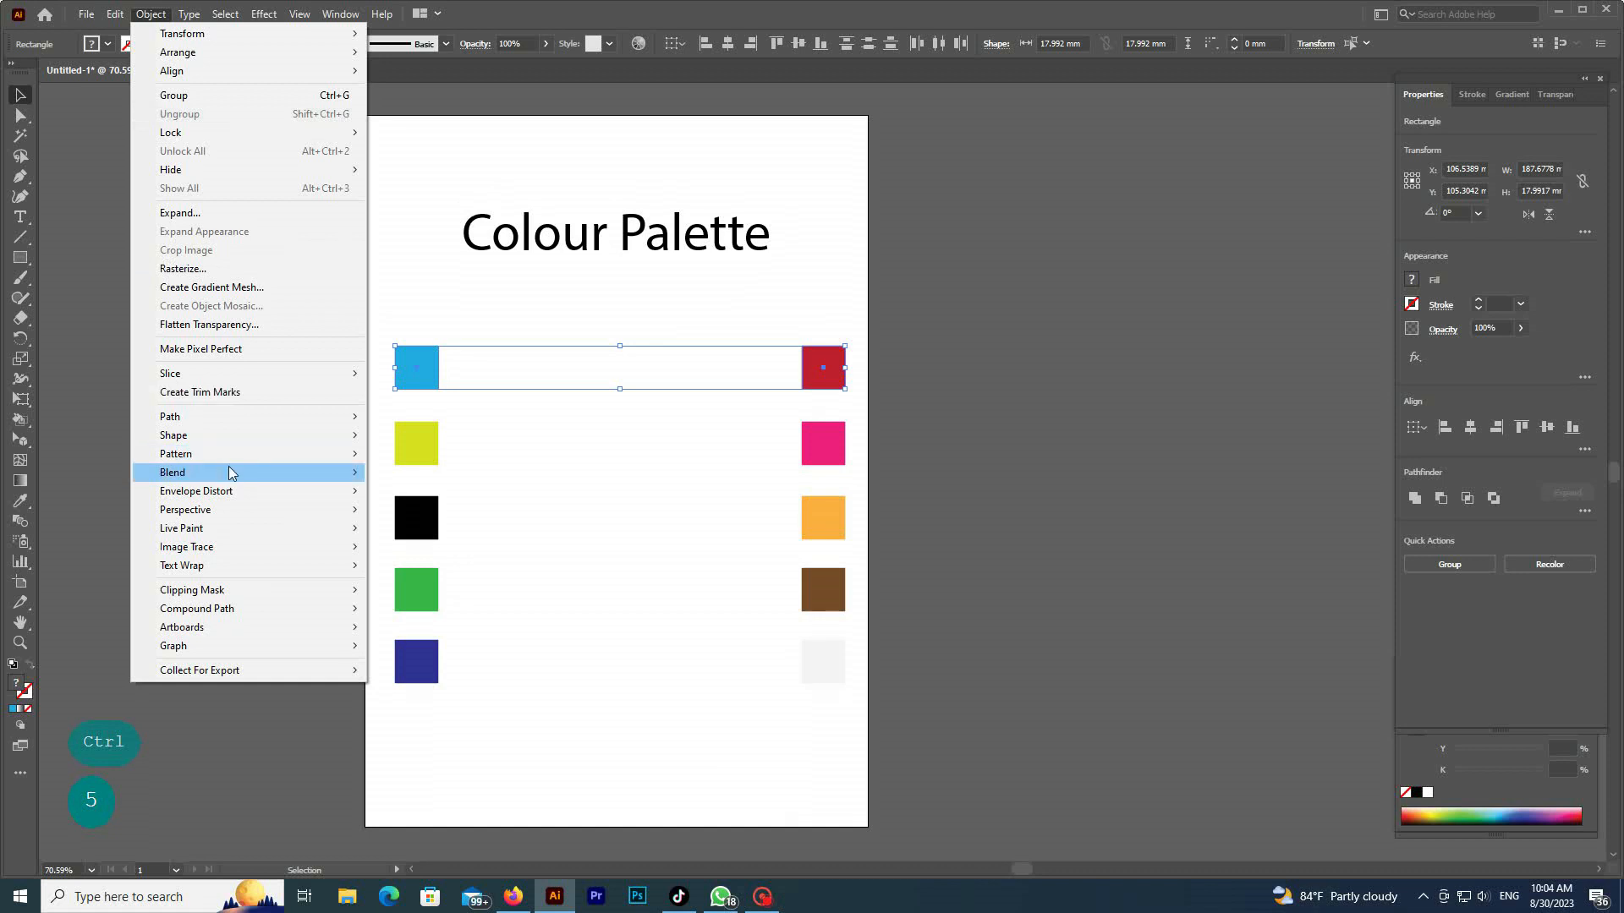
mouse_move(228, 466)
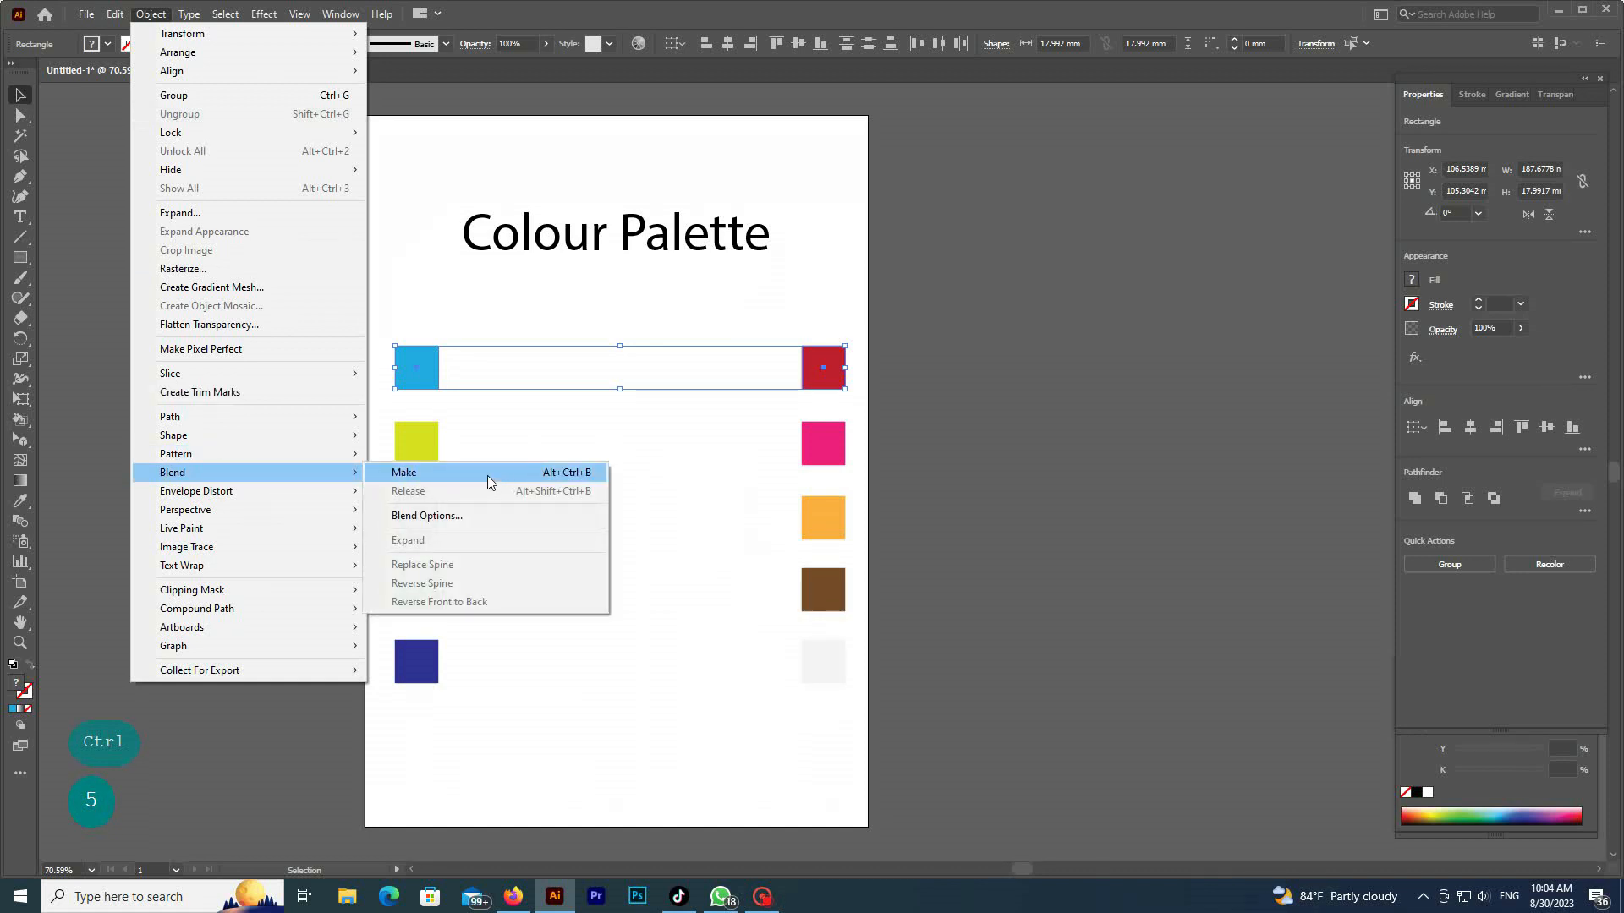
left_click(487, 474)
- Make a blend between the yellow and pink squares in the palette's second row
left_click(406, 456)
left_click(822, 444, "shift")
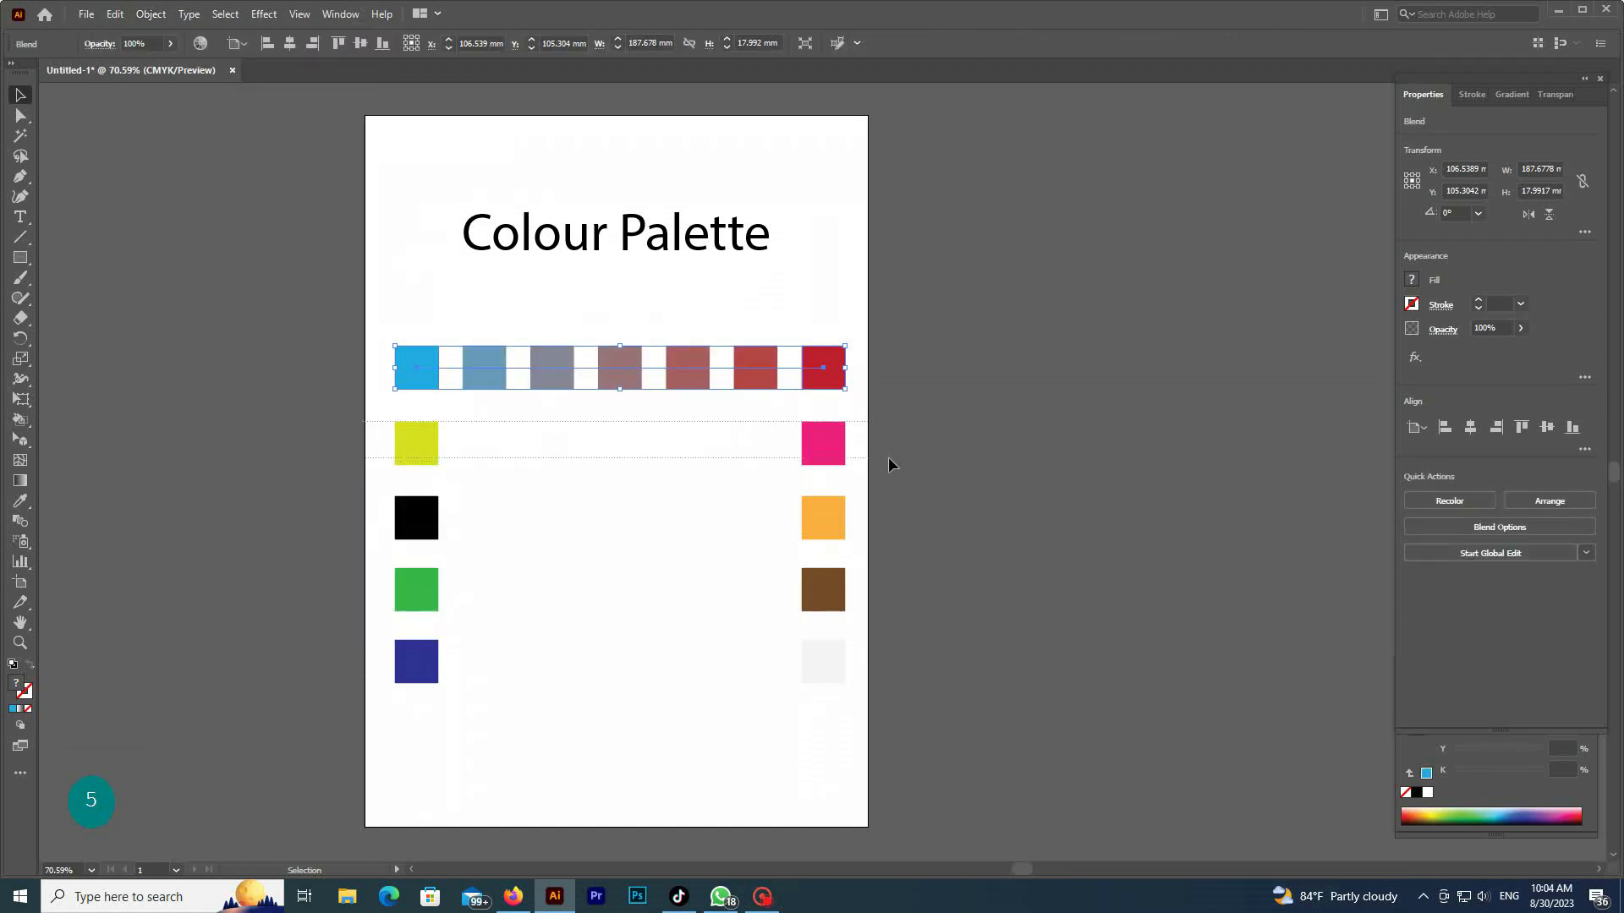
left_click(164, 16)
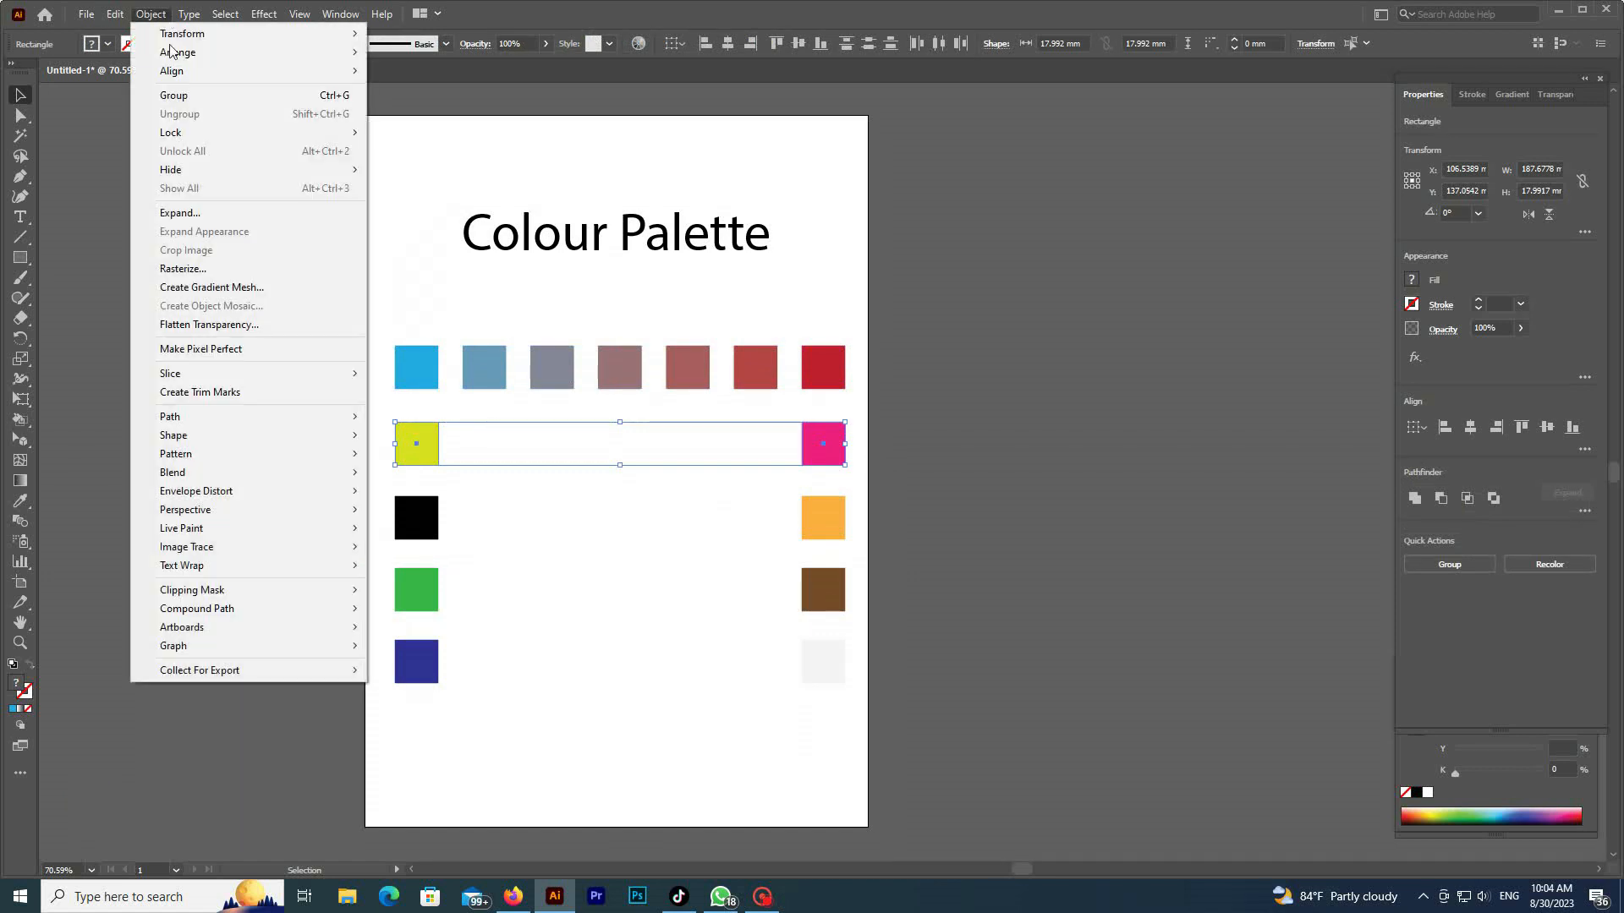
mouse_move(274, 476)
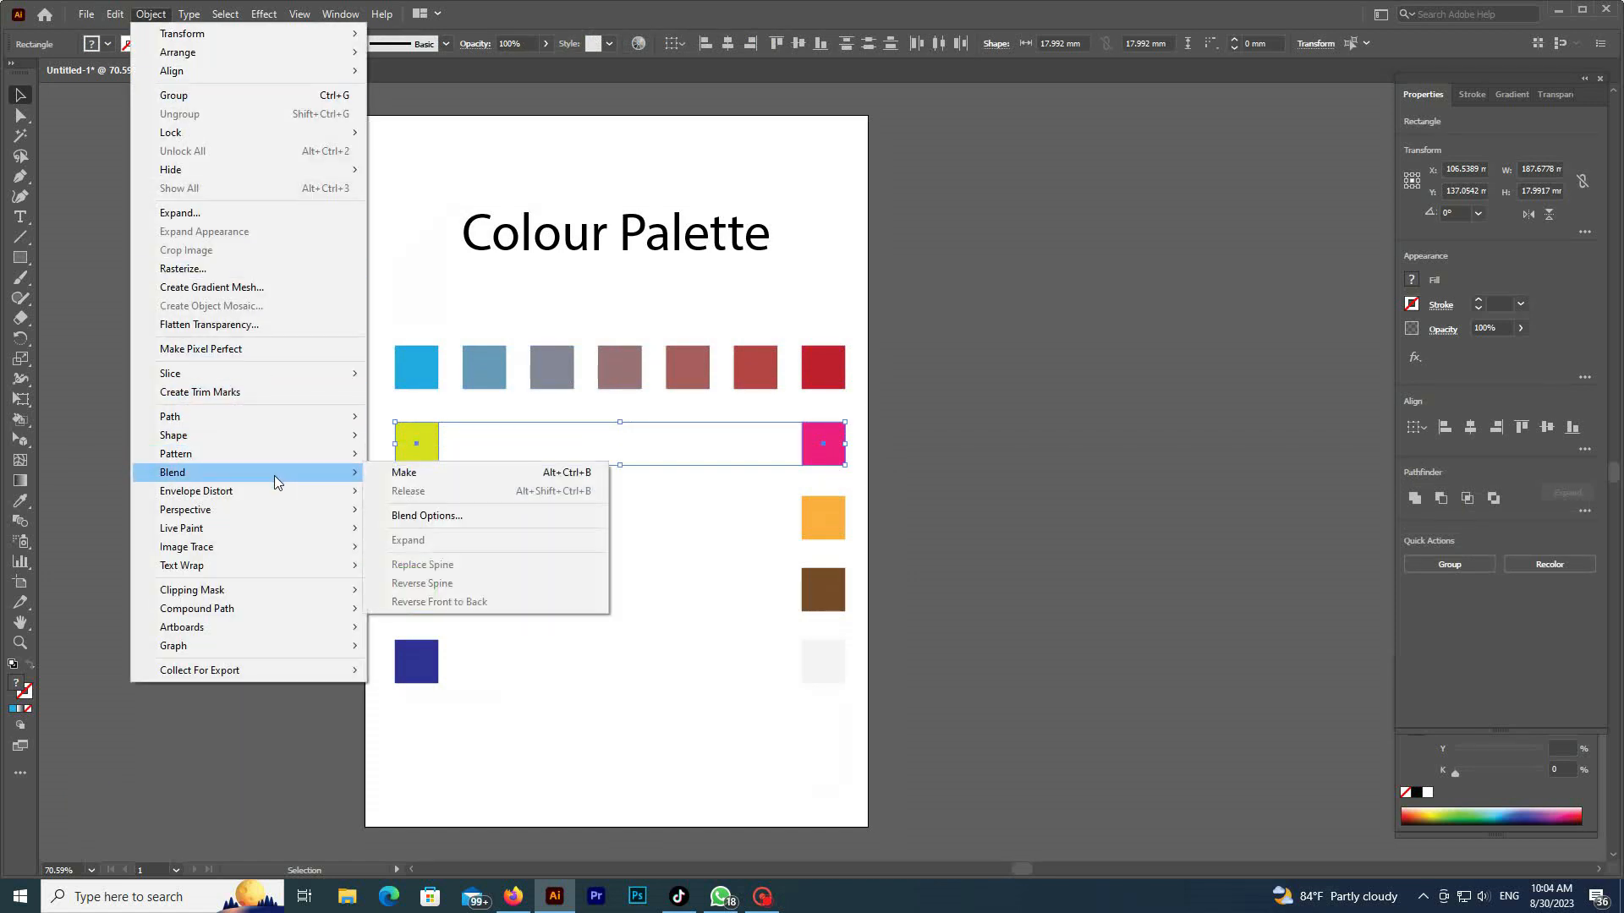
key("ctrl")
key("ctrl")
key("ctrl")
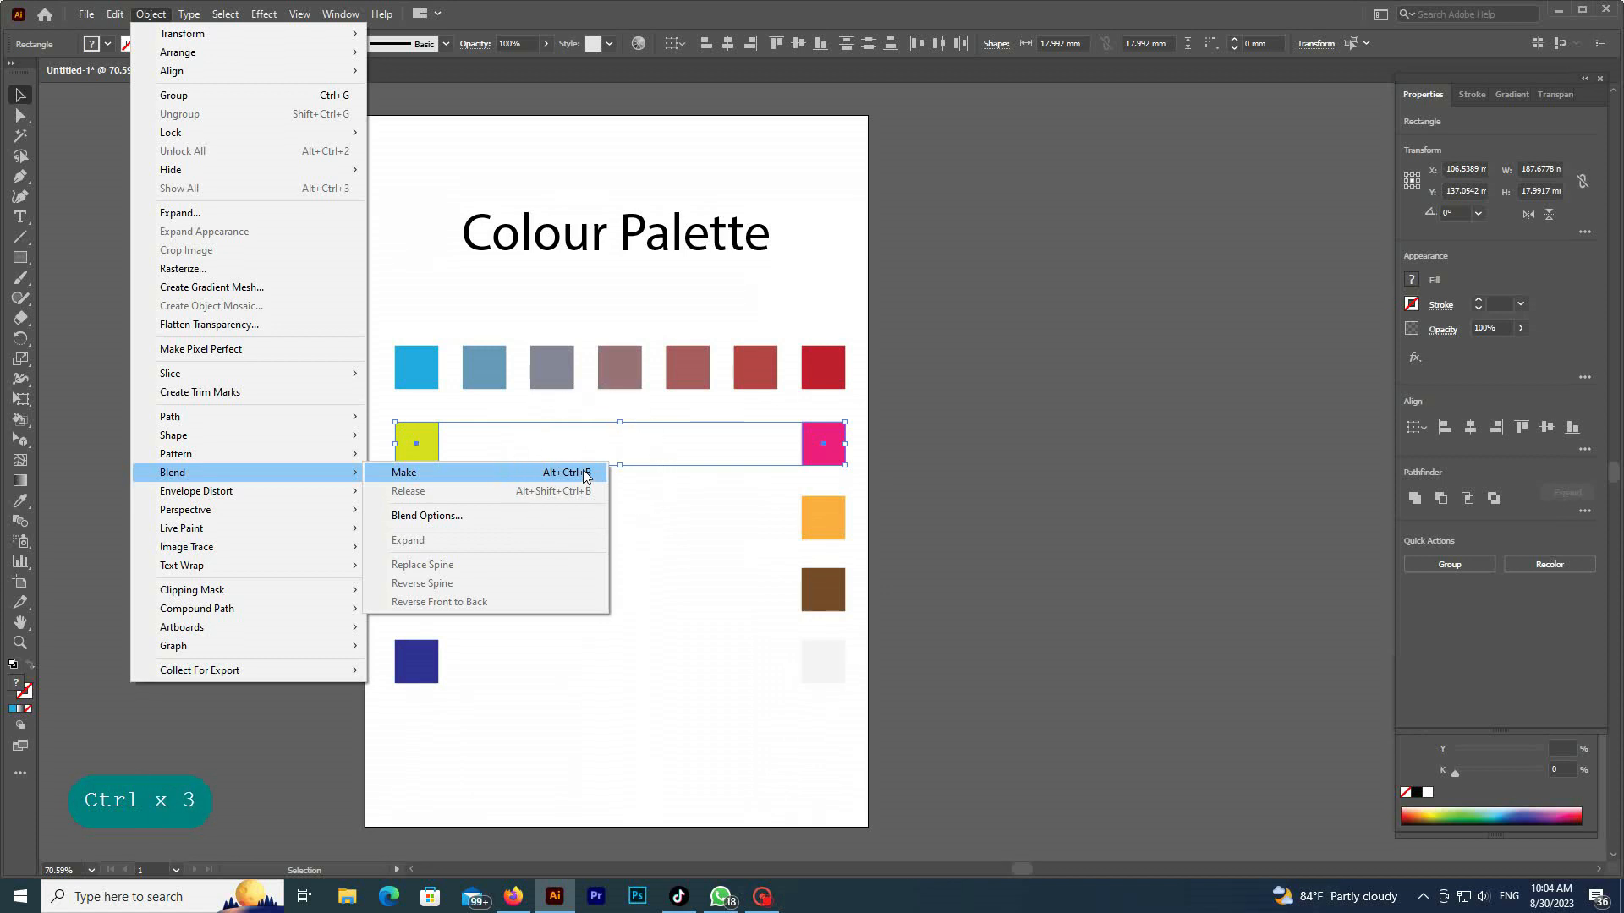
left_click(586, 473)
- Blend the black square with the orange one in the third row, and the green square with the brown one in the fourth
left_click_drag(338, 502, 930, 530)
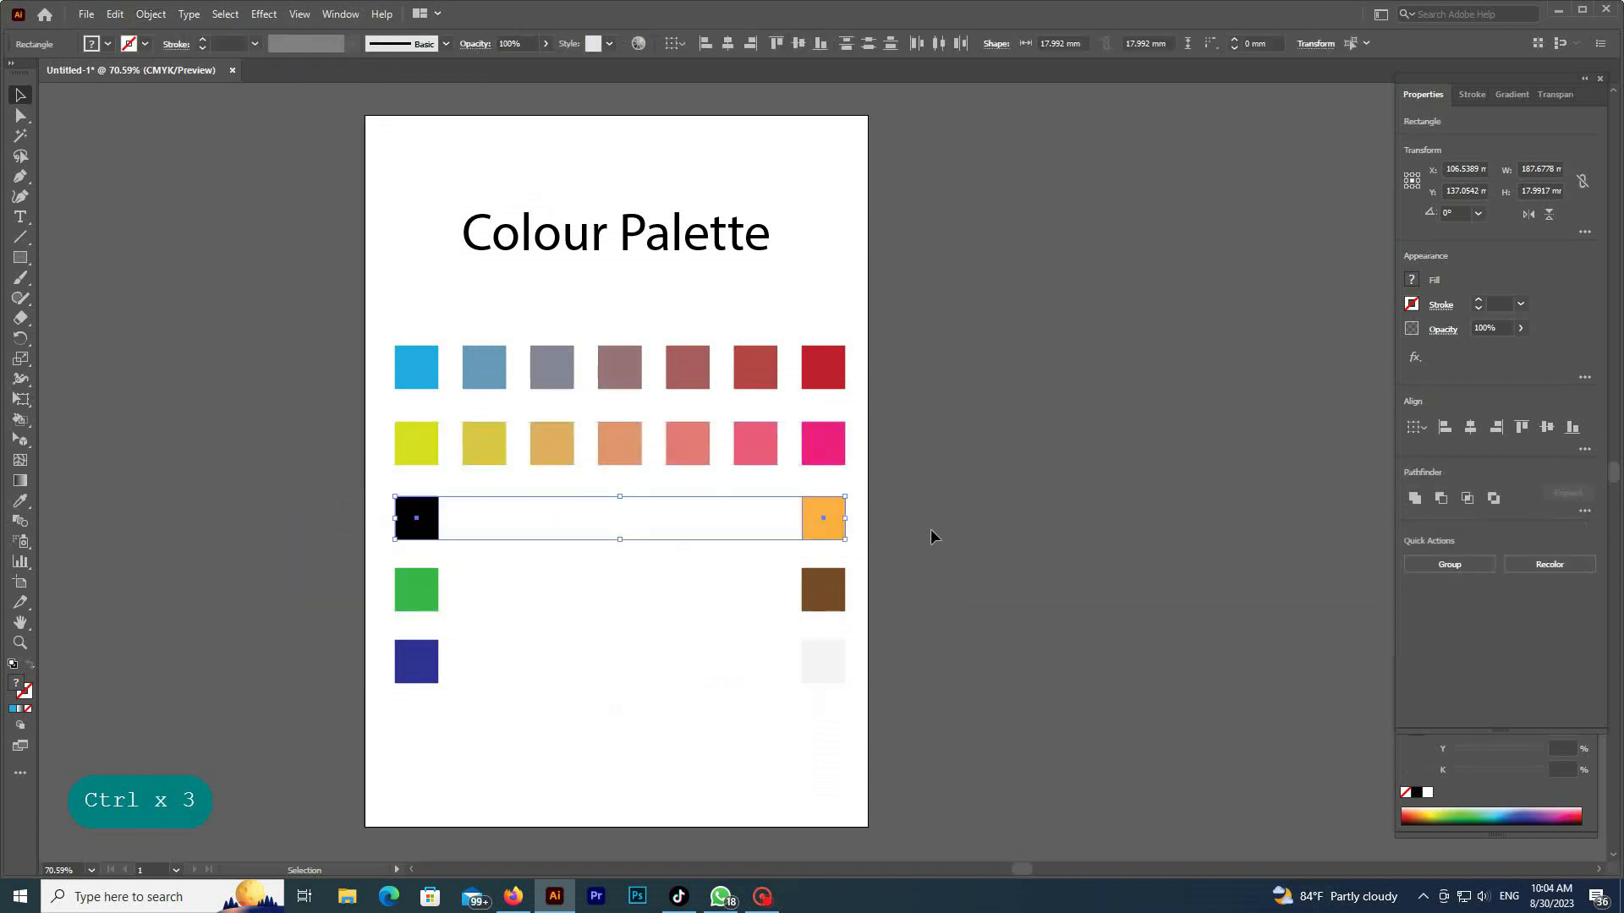
key("ctrl+alt+b")
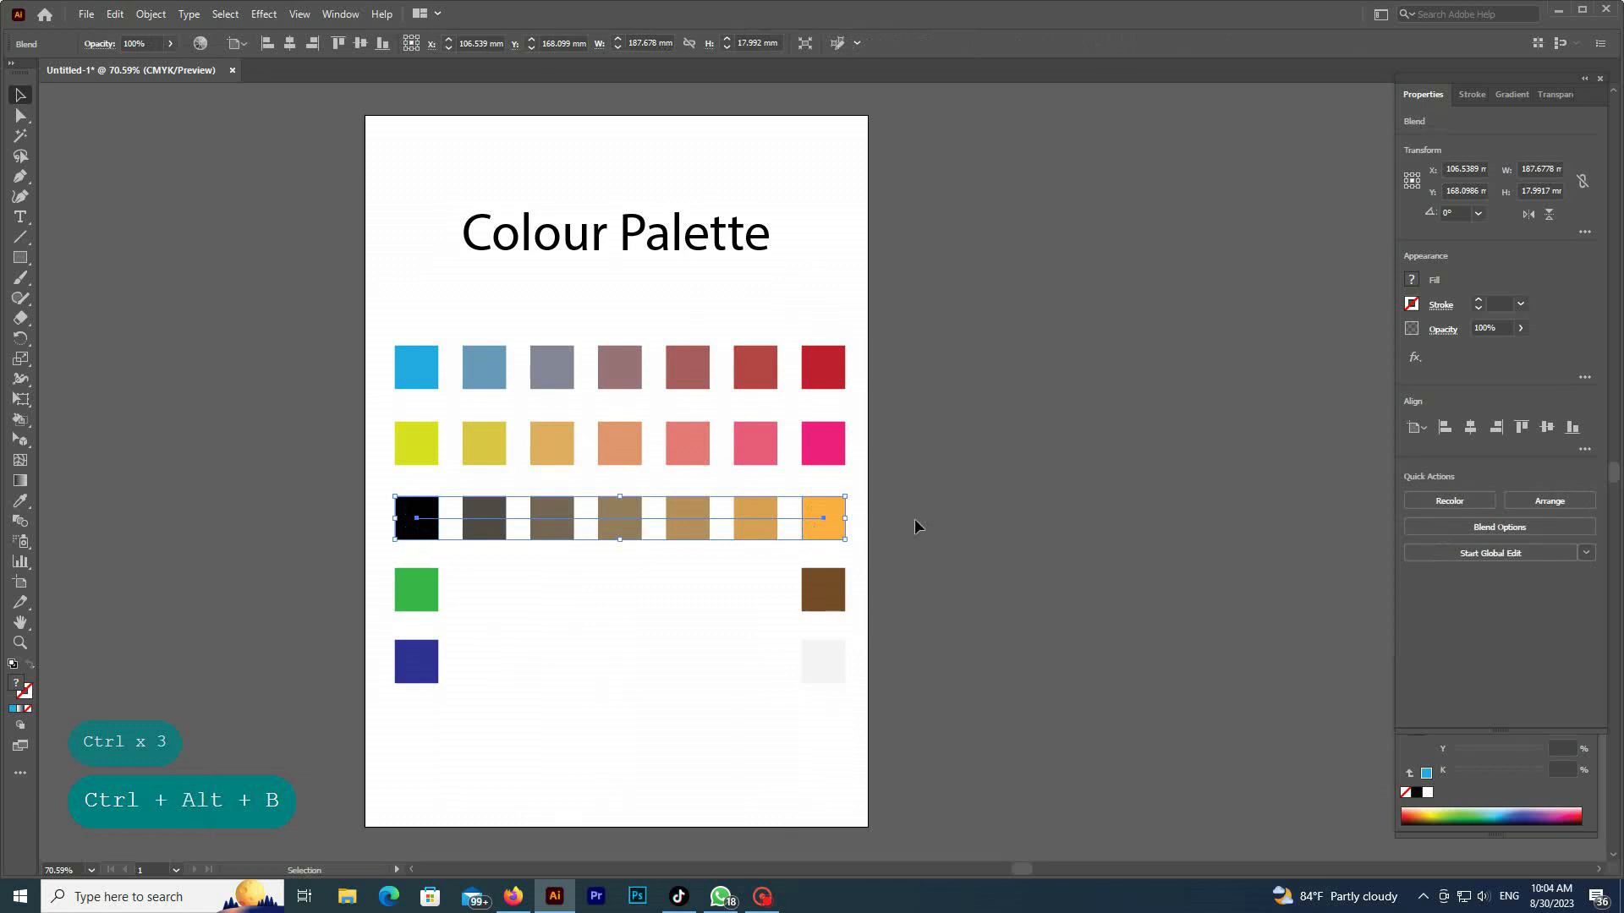
left_click_drag(384, 565, 883, 611)
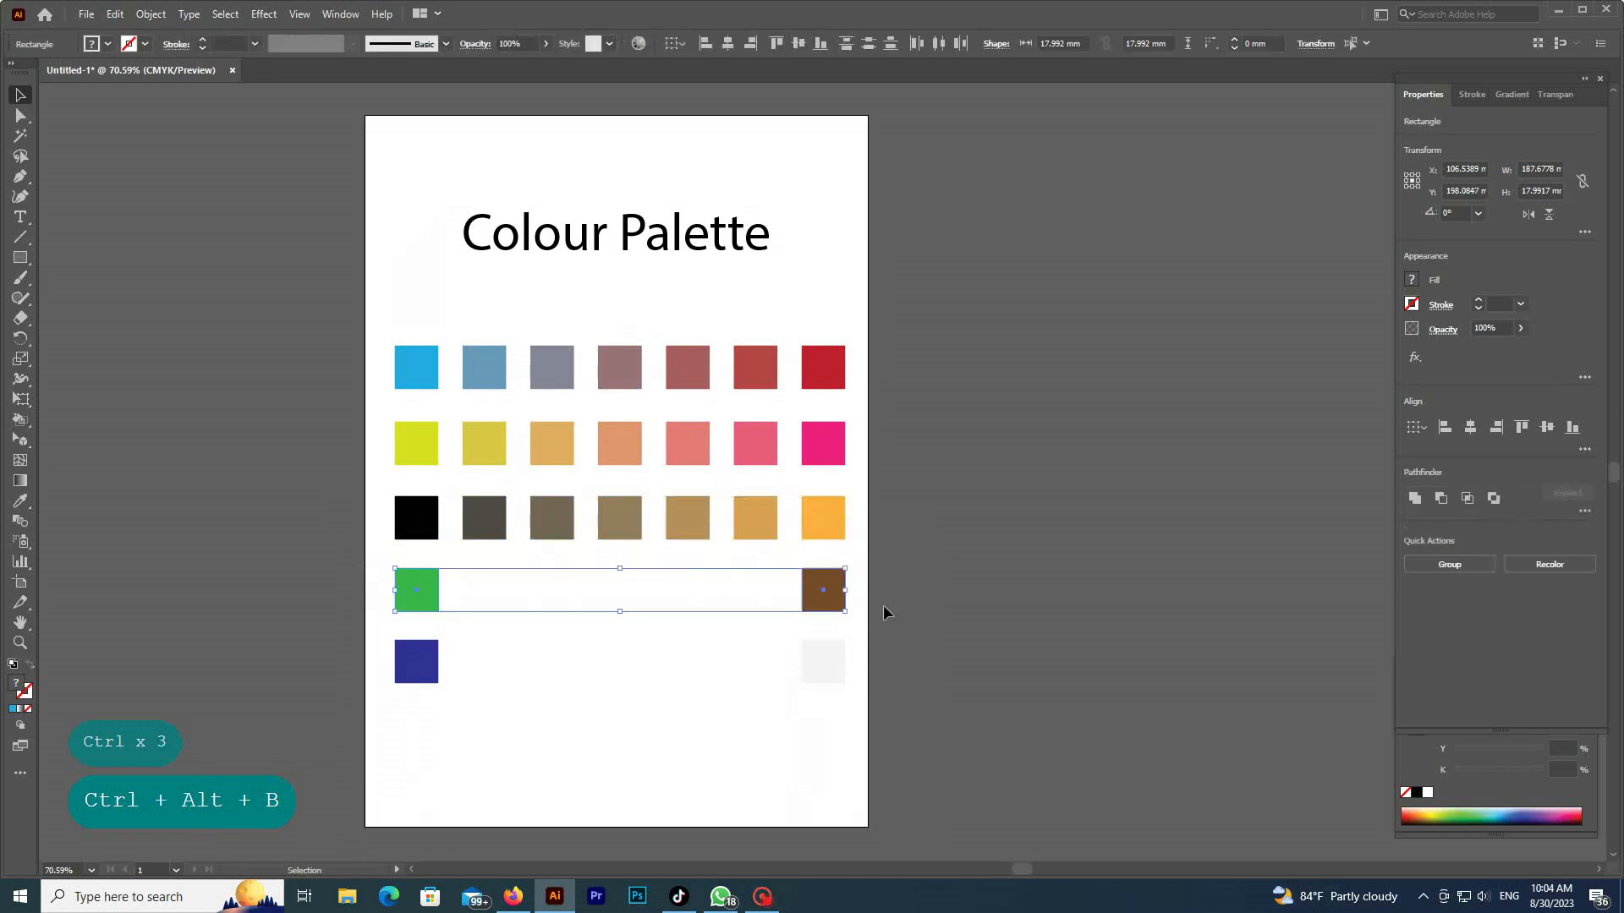
key("ctrl+alt+b")
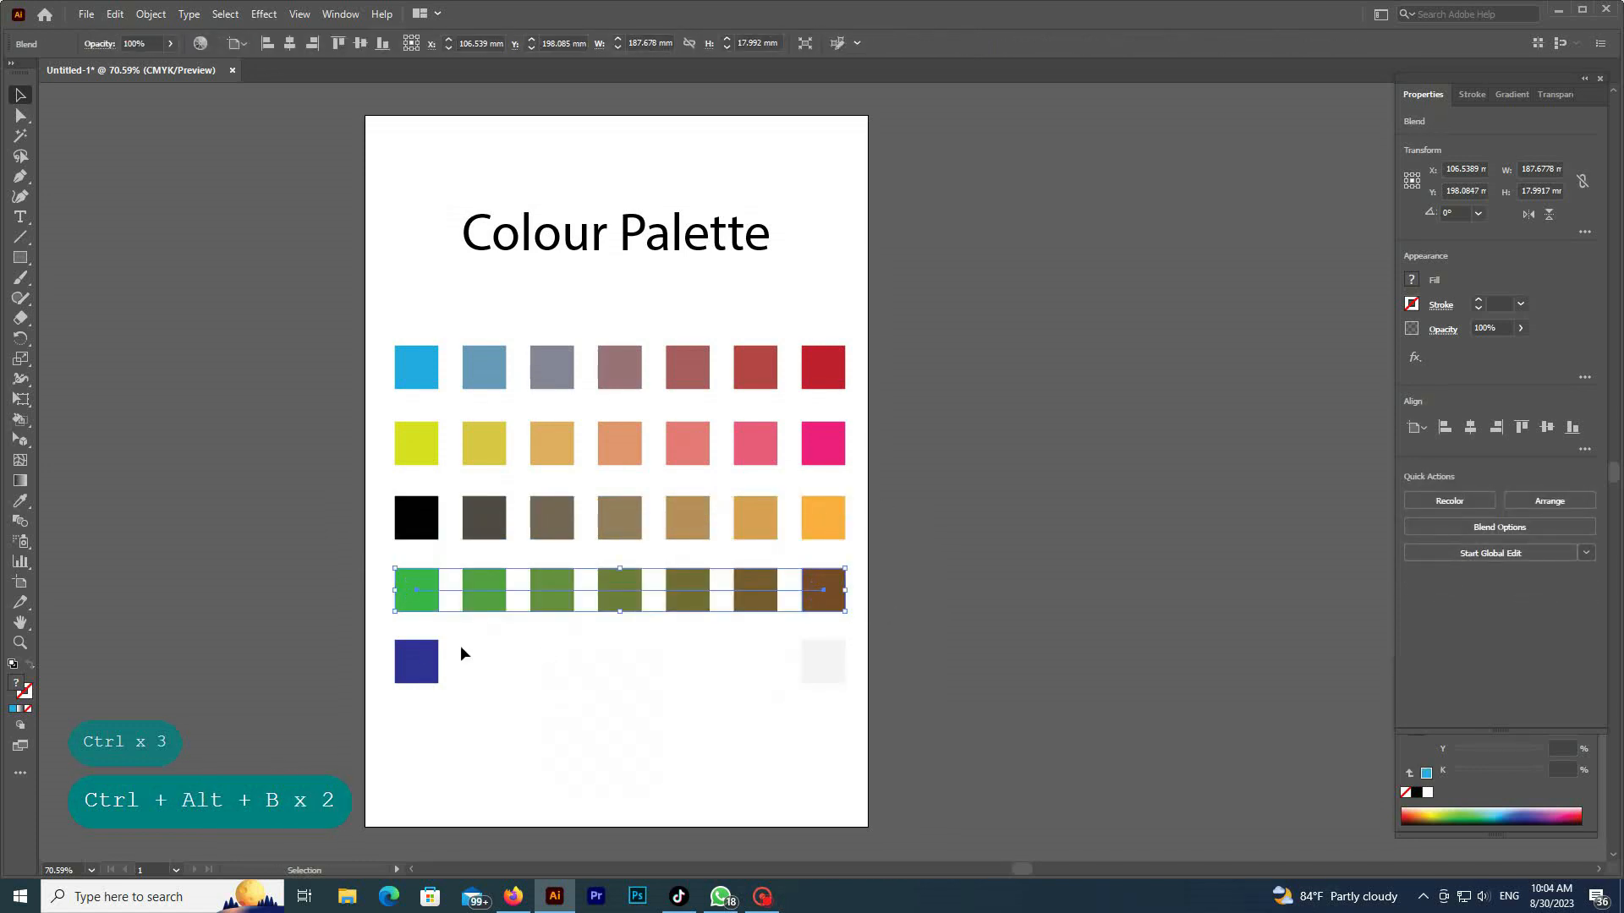
- Blend the dark blue square with the light grey one in the palette's last row and leave everything deselected
left_click_drag(364, 639, 849, 685)
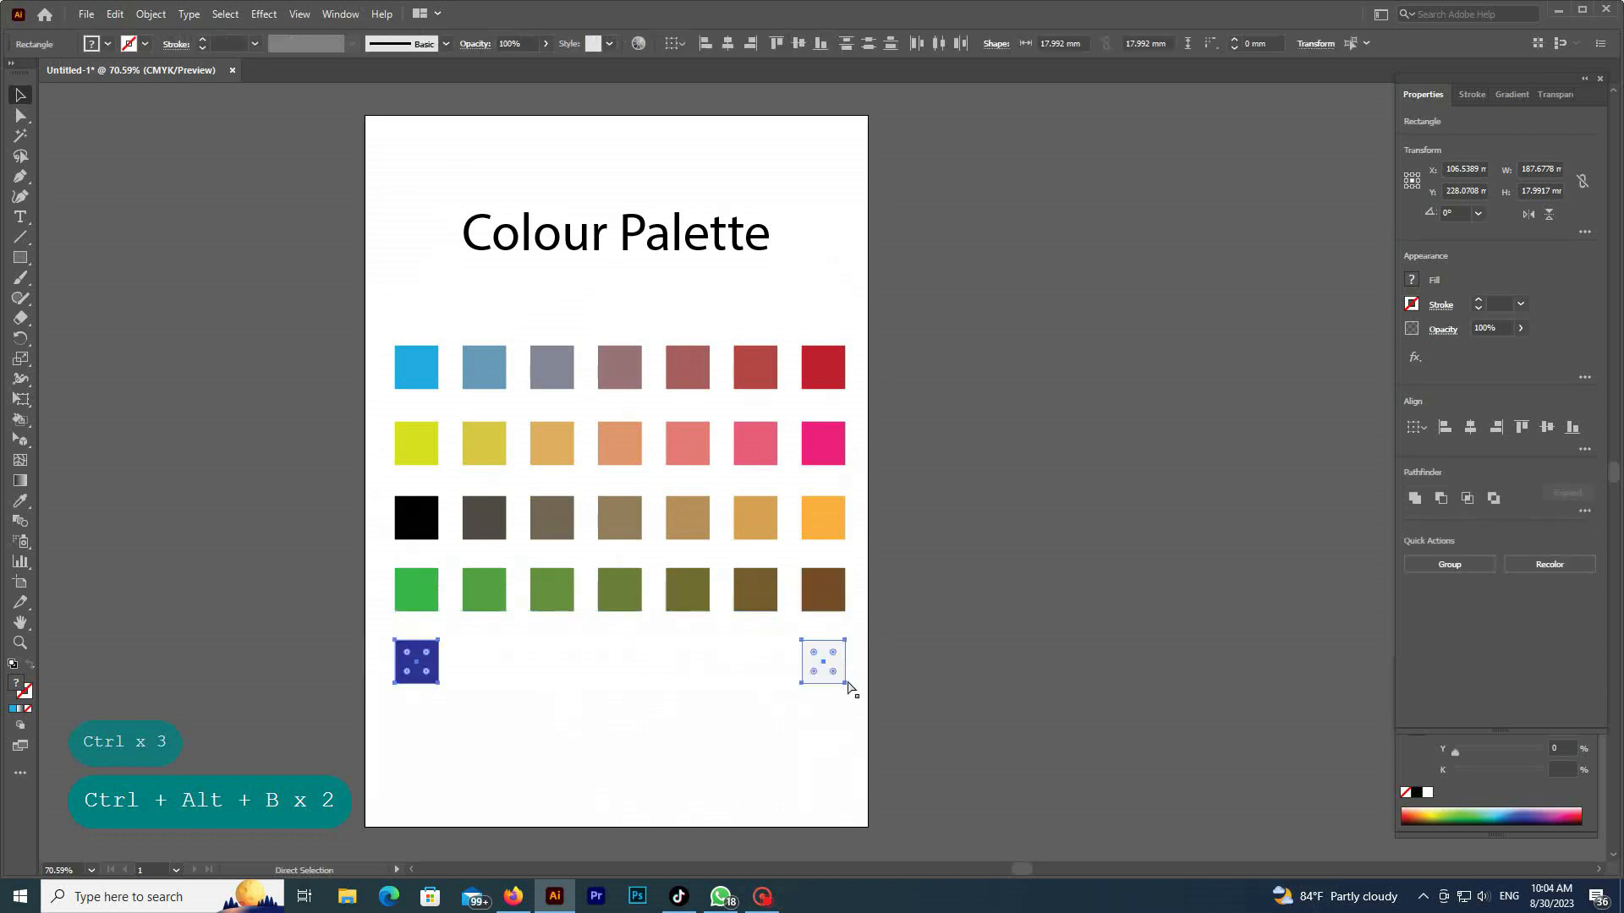
key("ctrl+alt+b")
left_click(1013, 562)
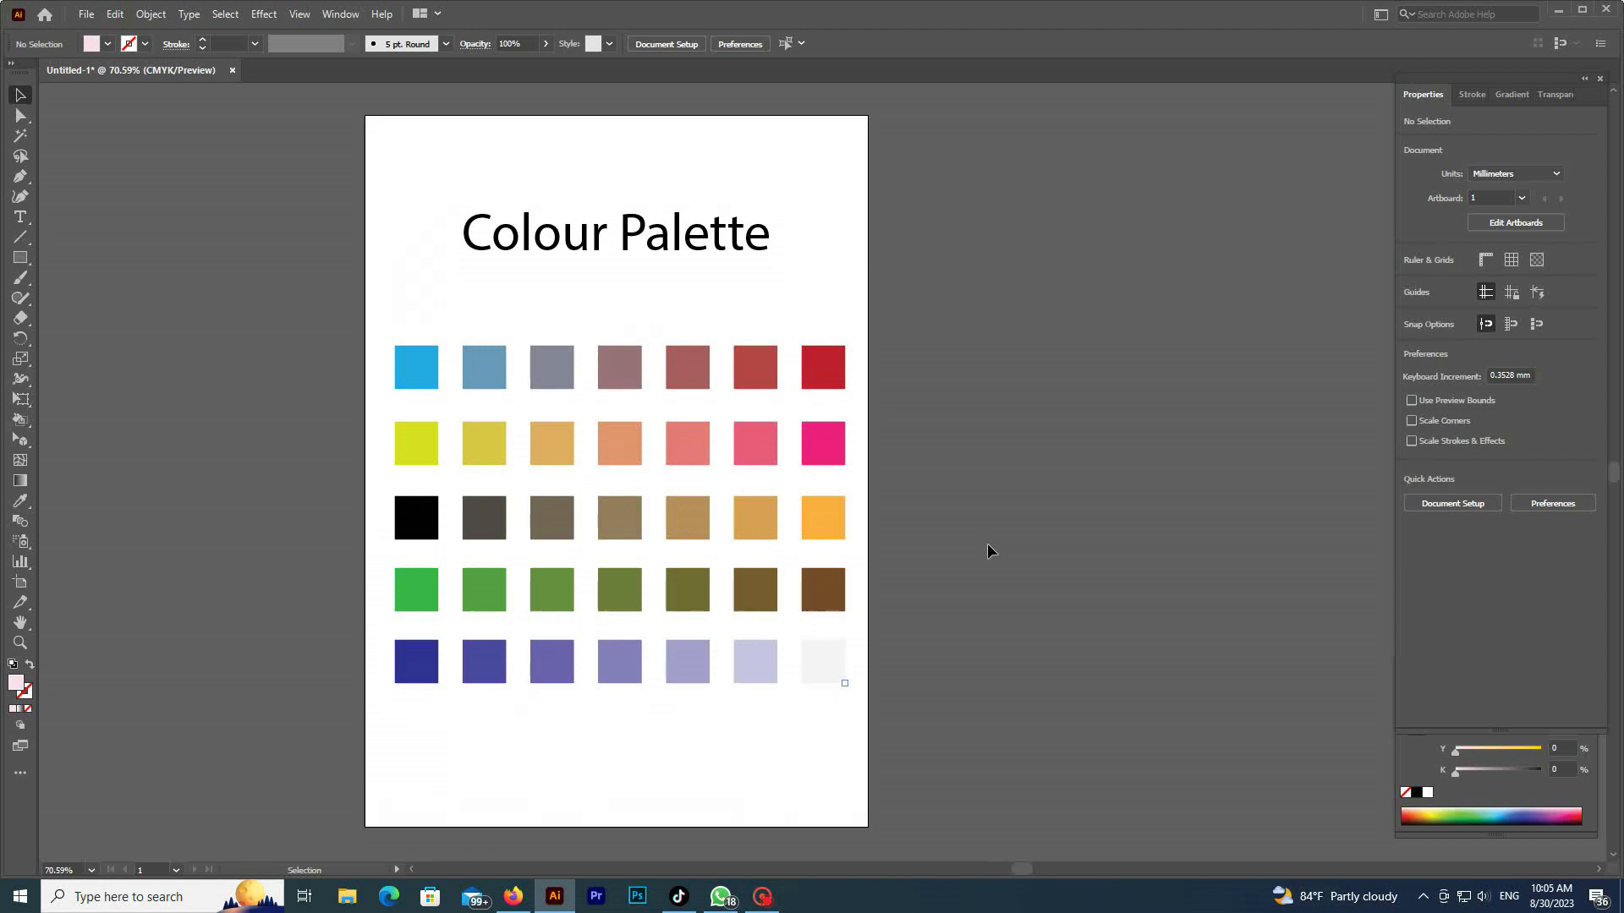
left_click(816, 672)
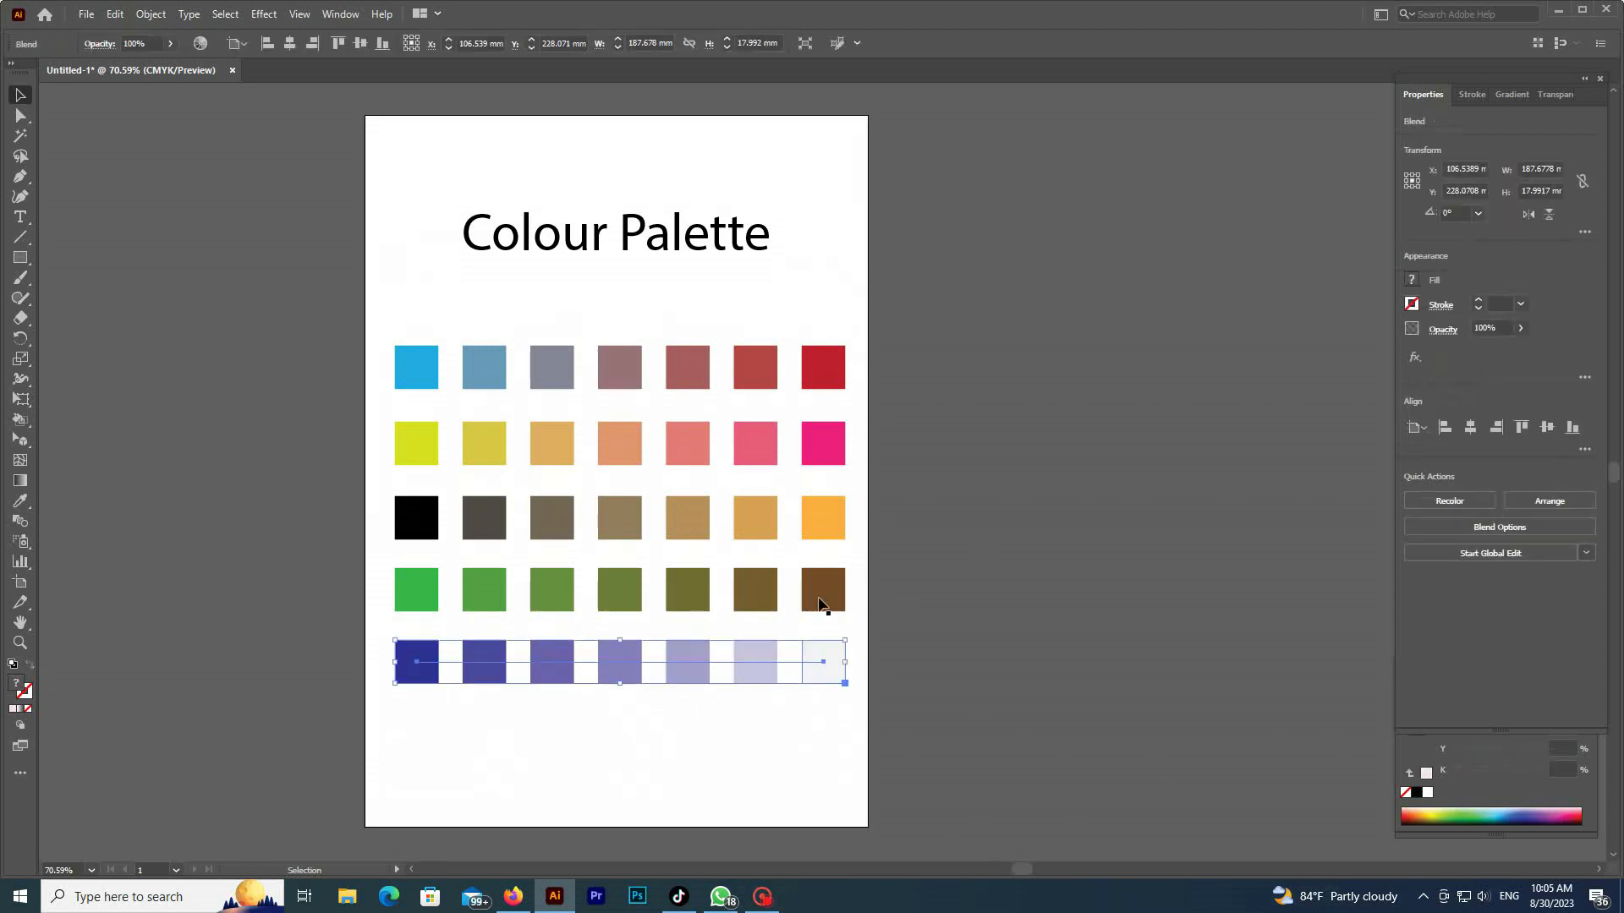
left_click(1004, 592)
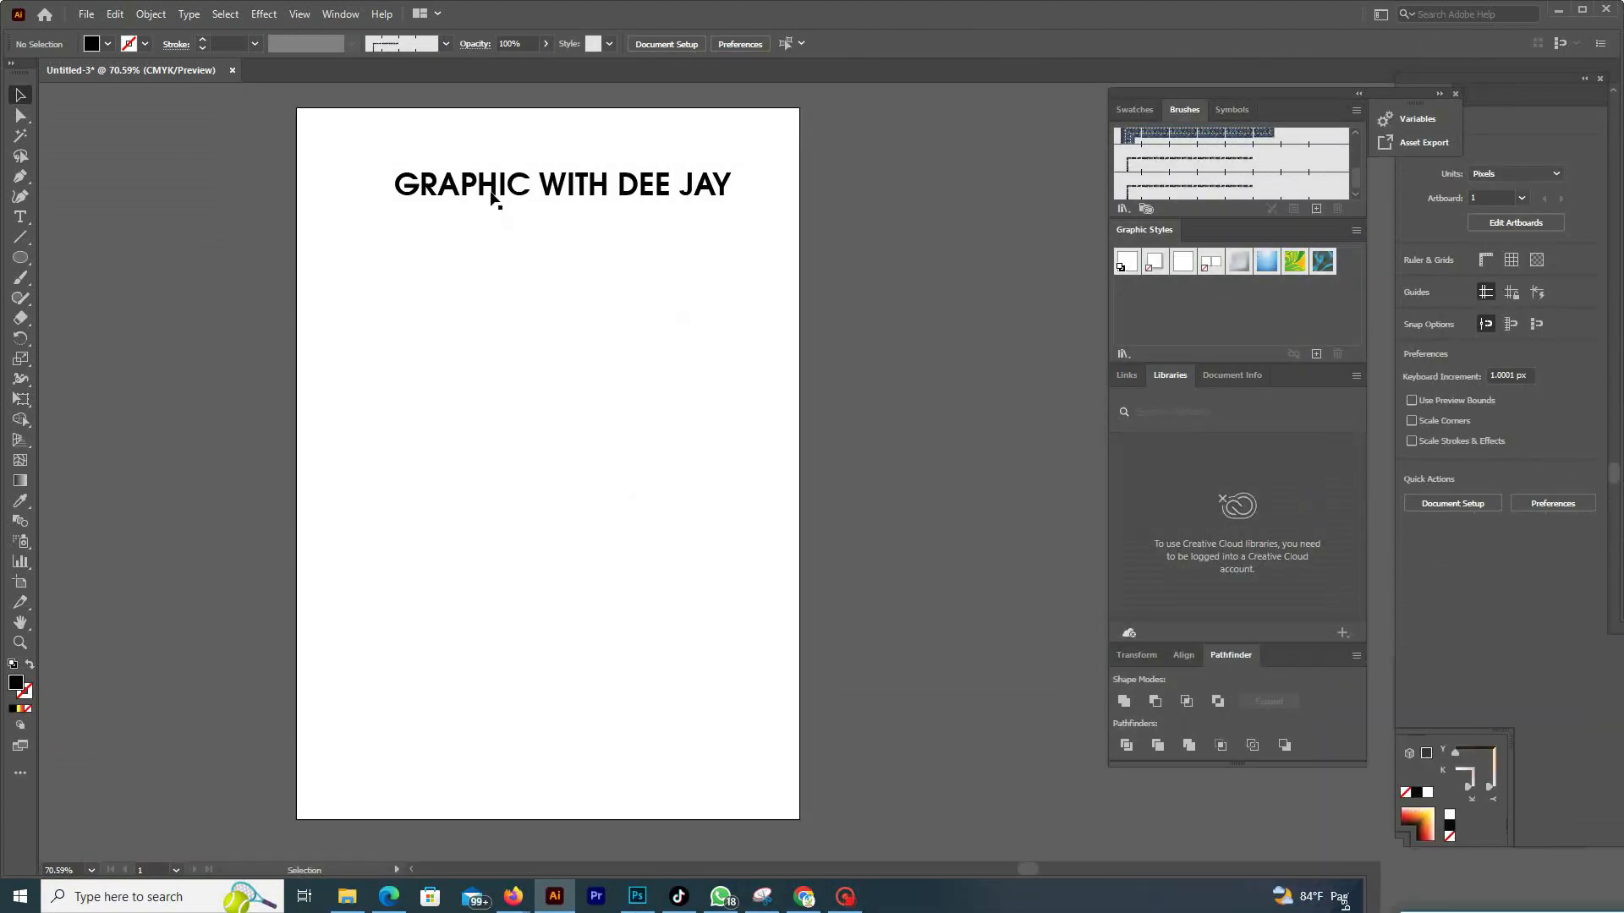
- Move the headline text slightly up and to the left on the artboard and convert it to outlines
left_click(488, 187)
left_click_drag(488, 187, 478, 195)
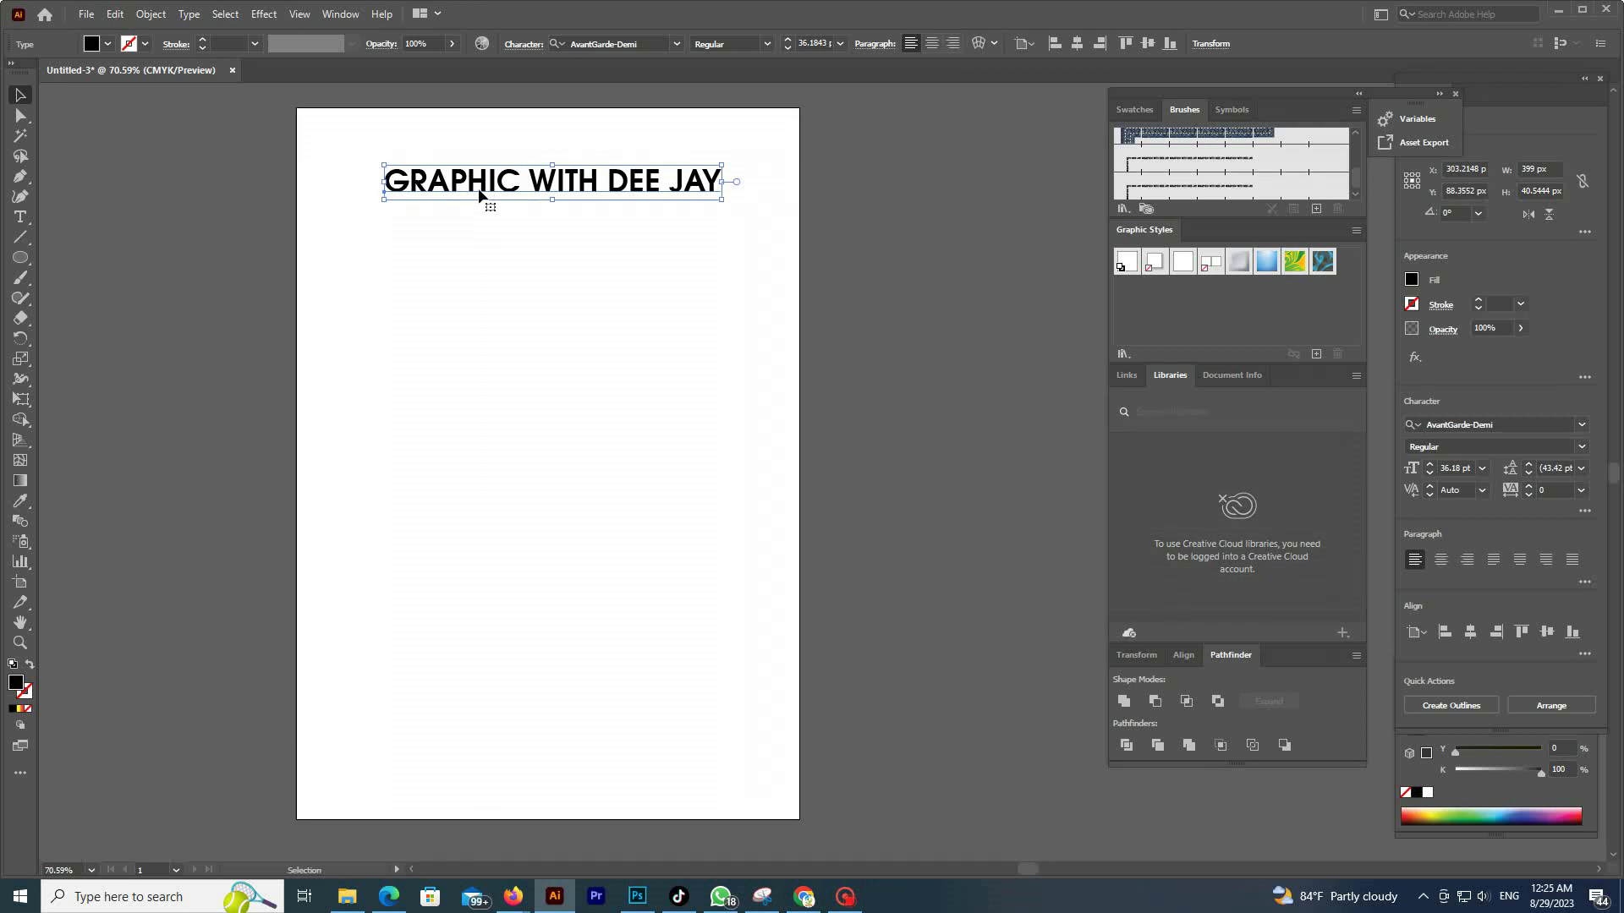
left_click(189, 14)
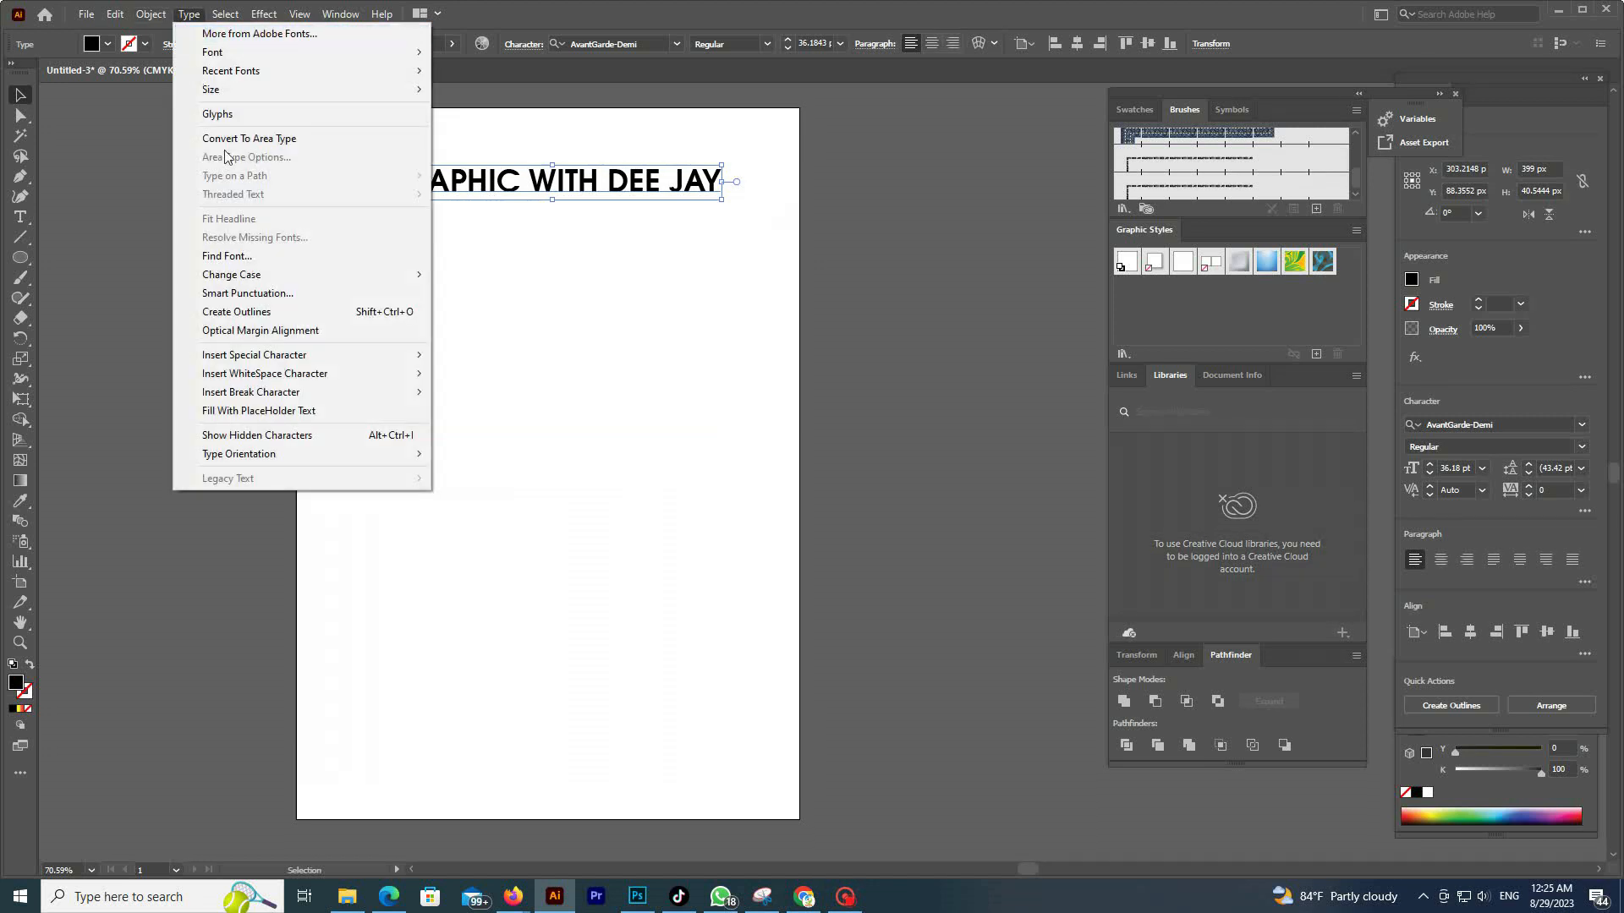
left_click(263, 315)
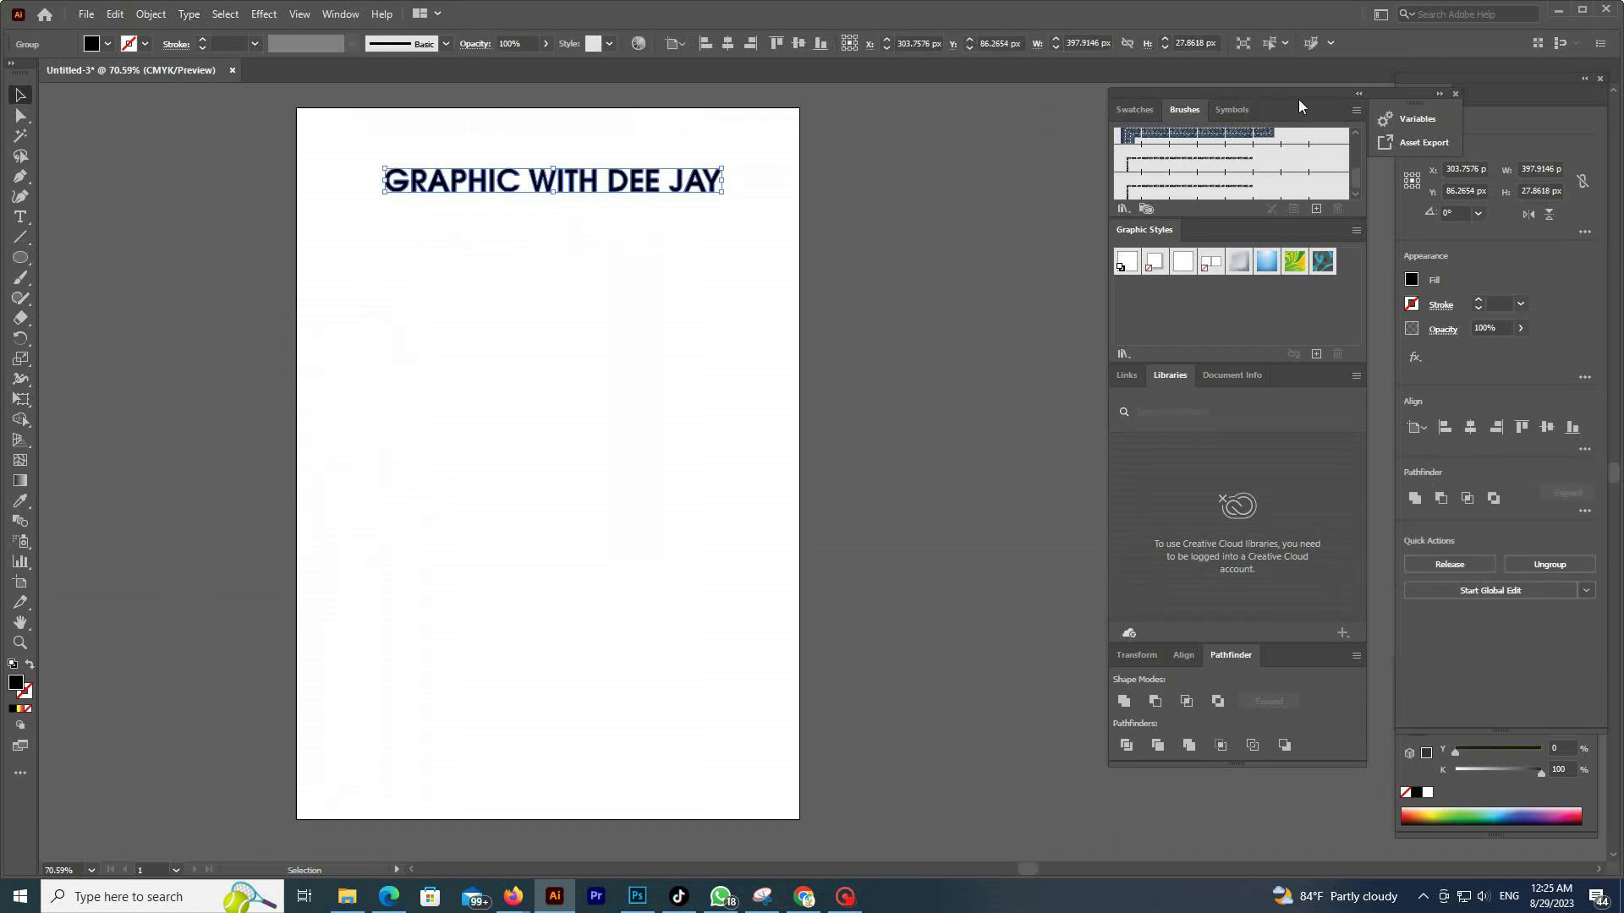
- Create a new pattern brush from the outlined headline text, keeping the default name, fixed scale and stretch-to-fit options
left_click(343, 16)
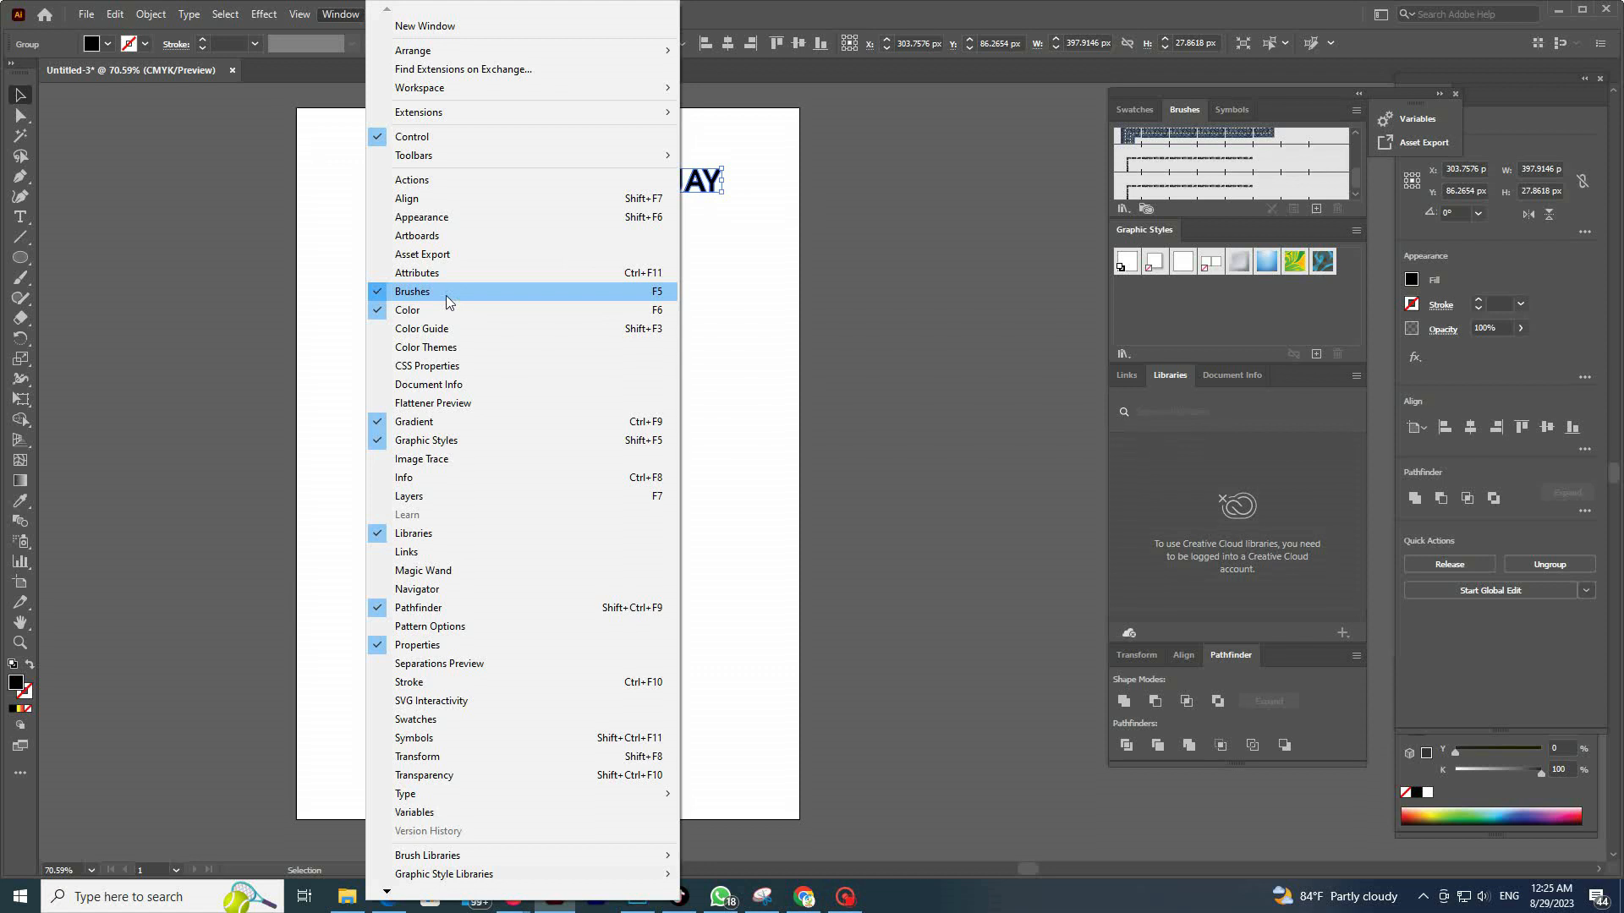
left_click(1186, 113)
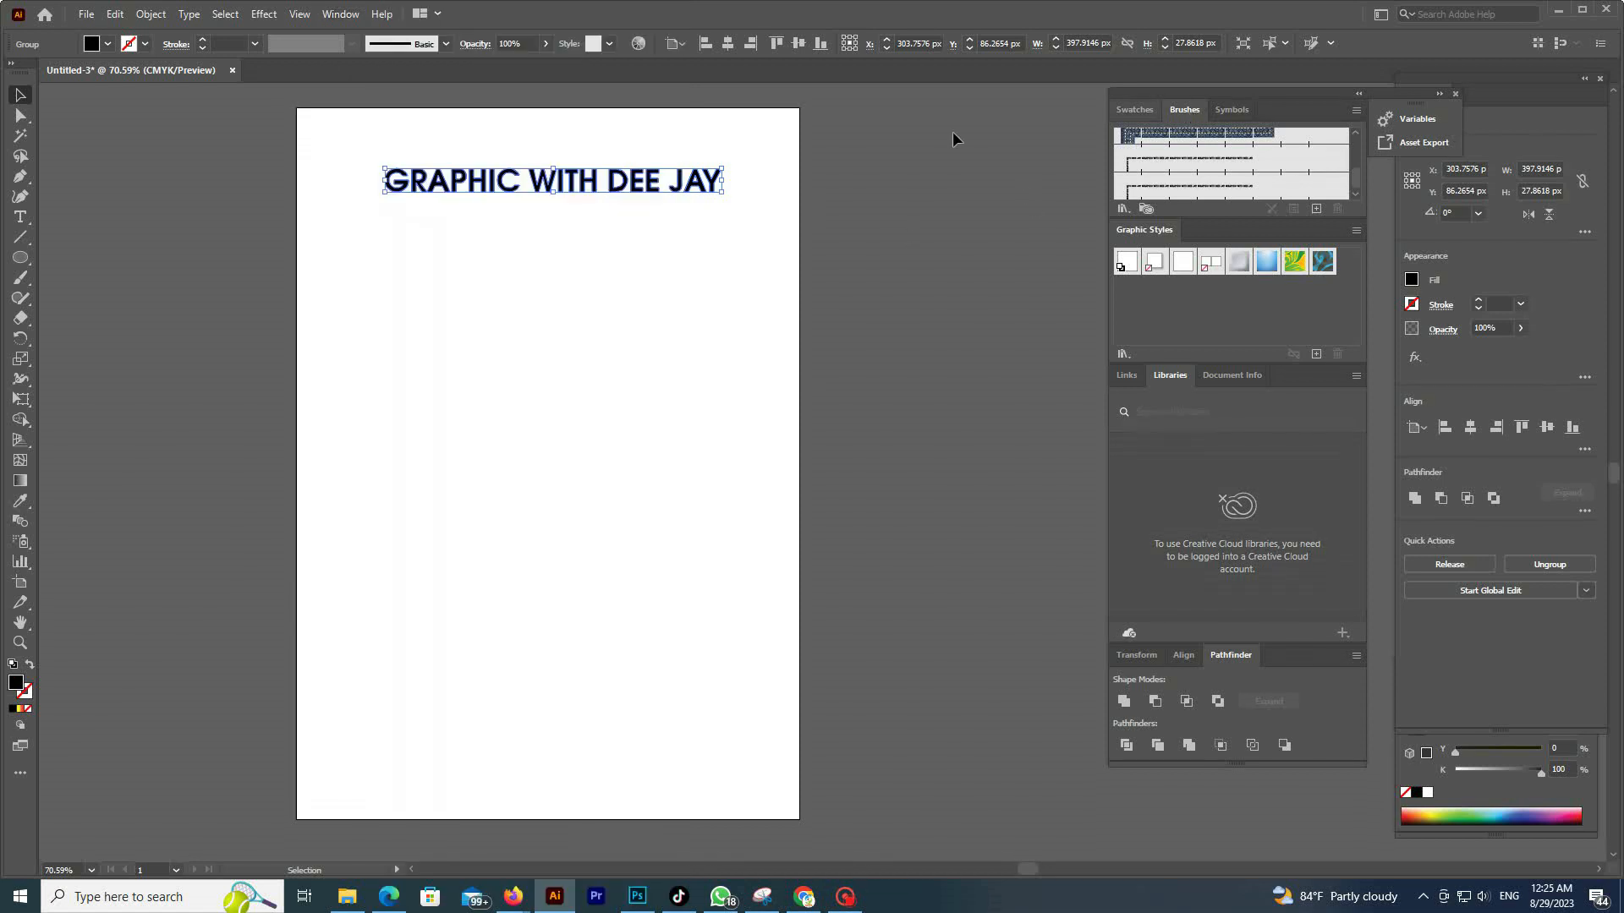
left_click_drag(618, 183, 1196, 185)
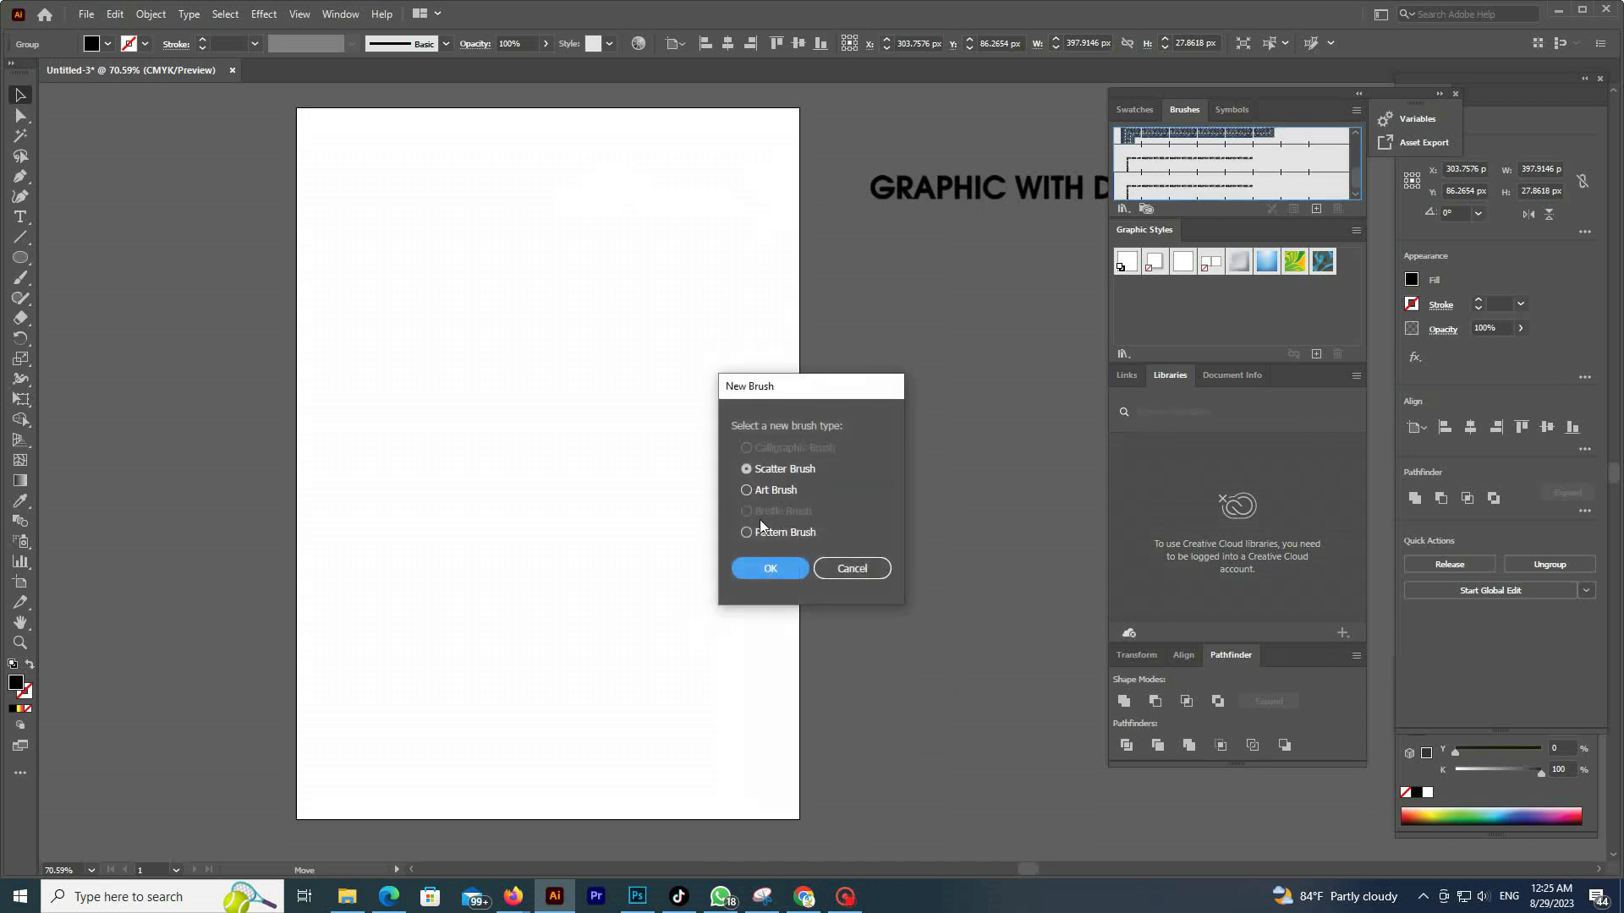
left_click(771, 570)
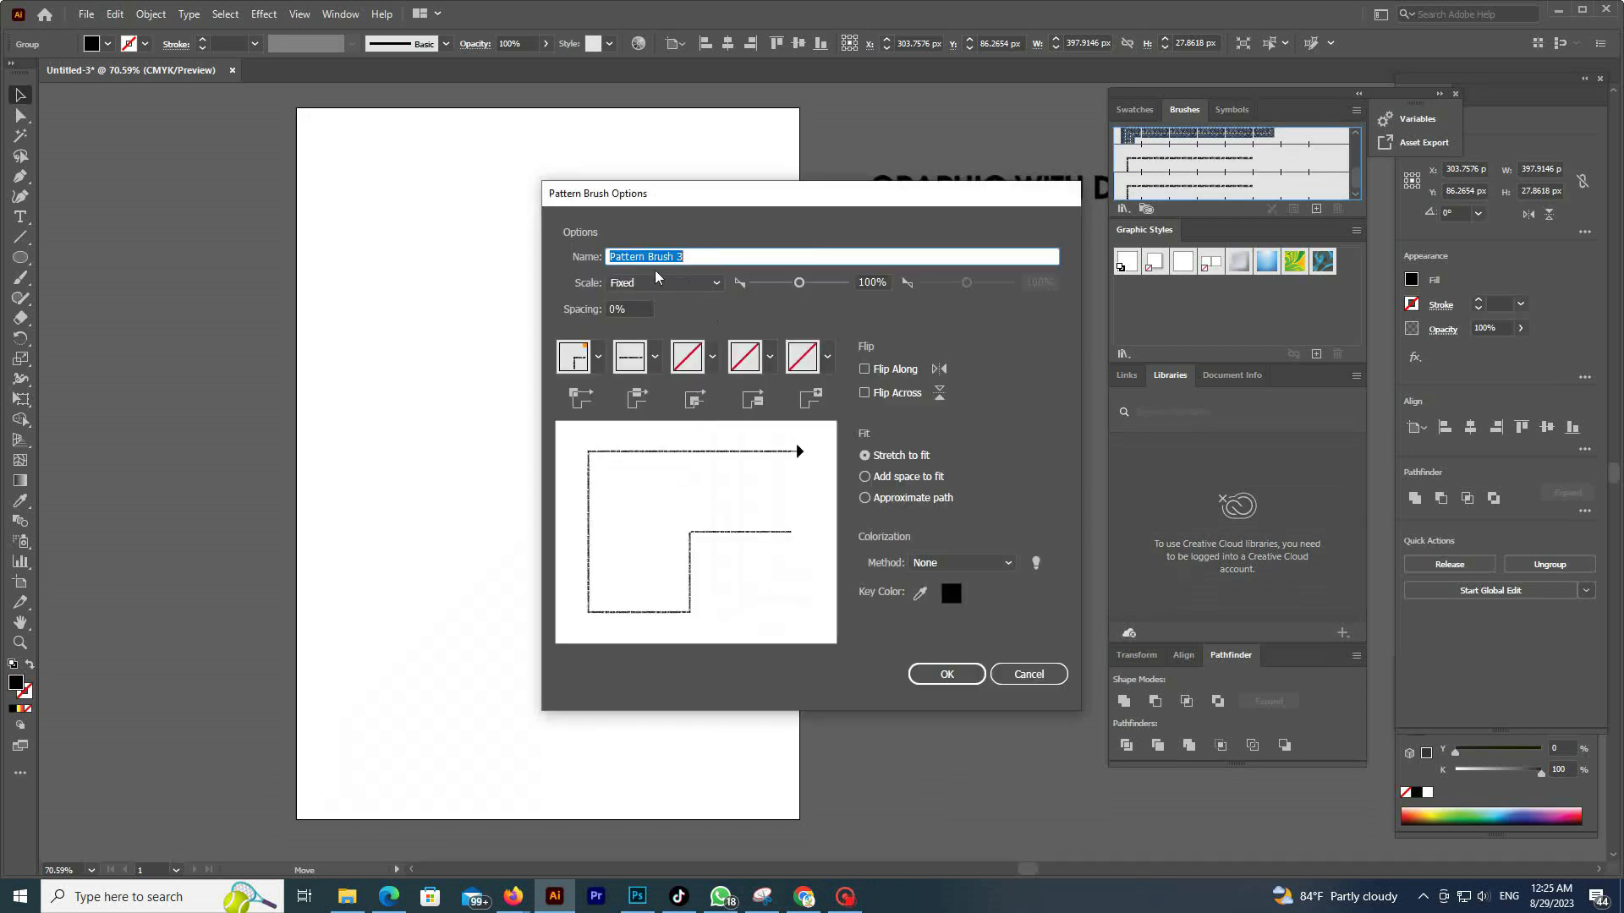
key("ctrl")
key("ctrl")
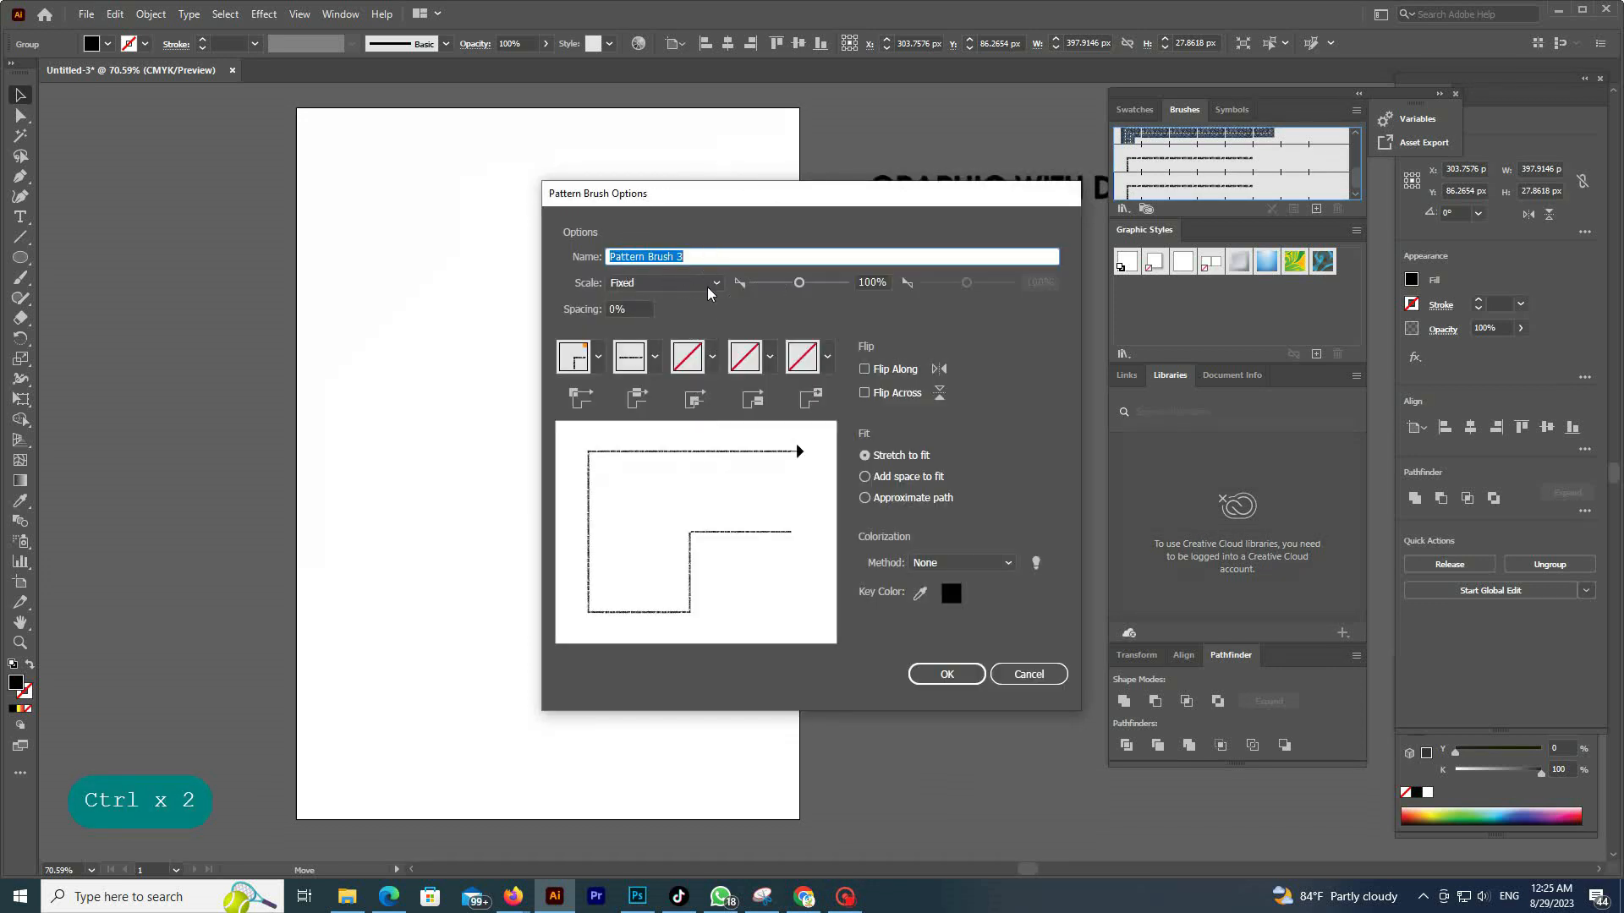
left_click(946, 674)
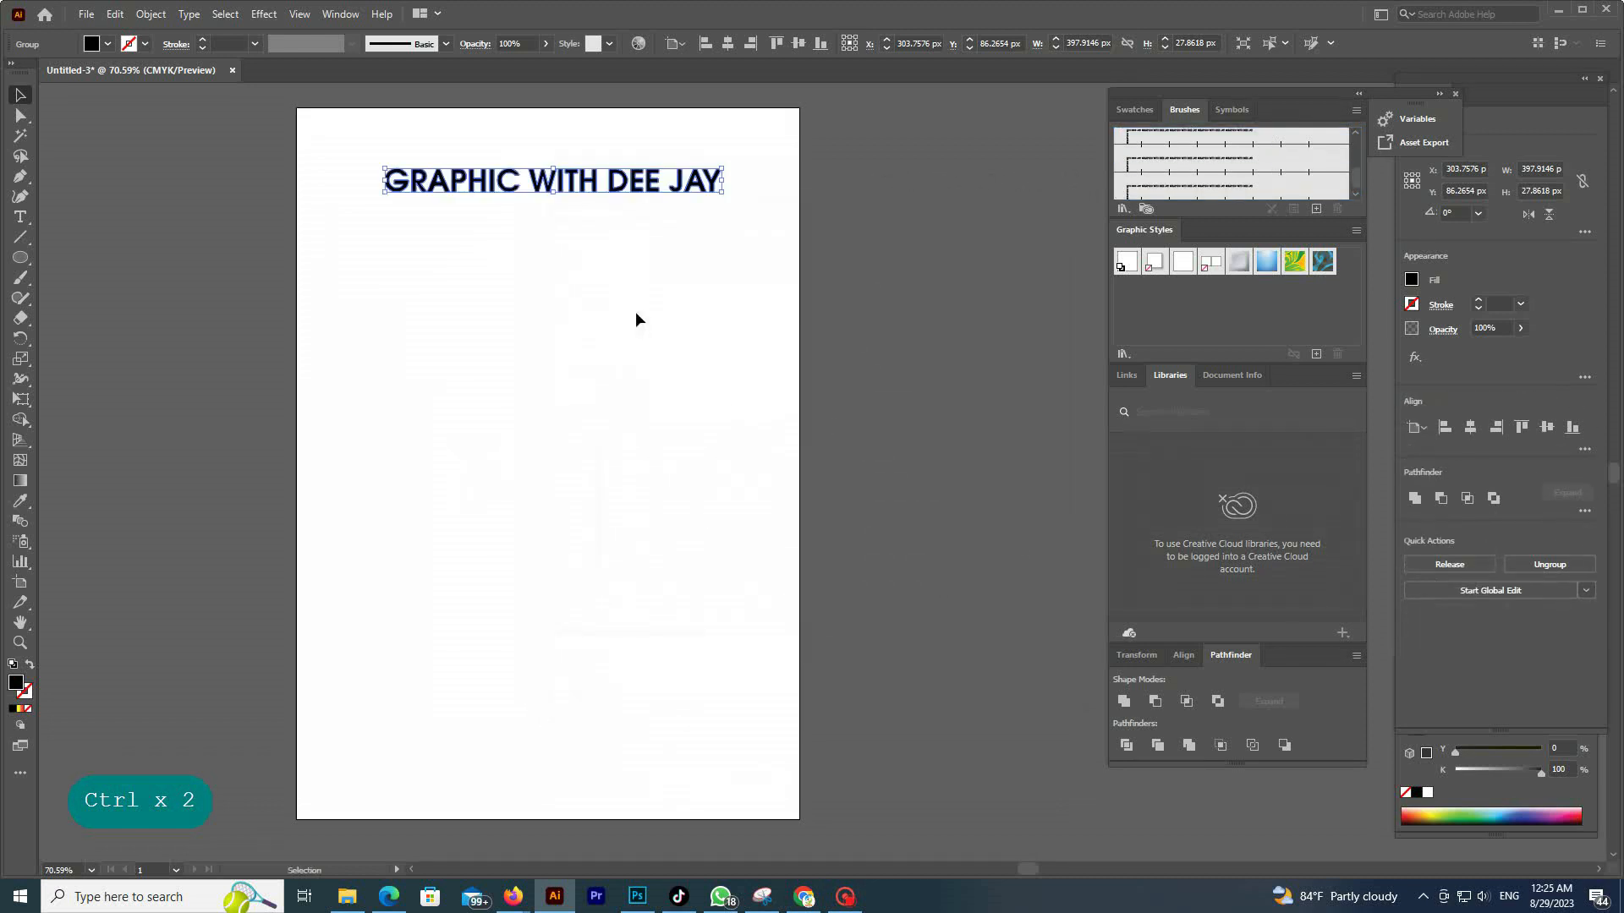
- Deselect the headline and draw a circle about 503 px wide below it, with no fill and a 1 pt black stroke
left_click(19, 260)
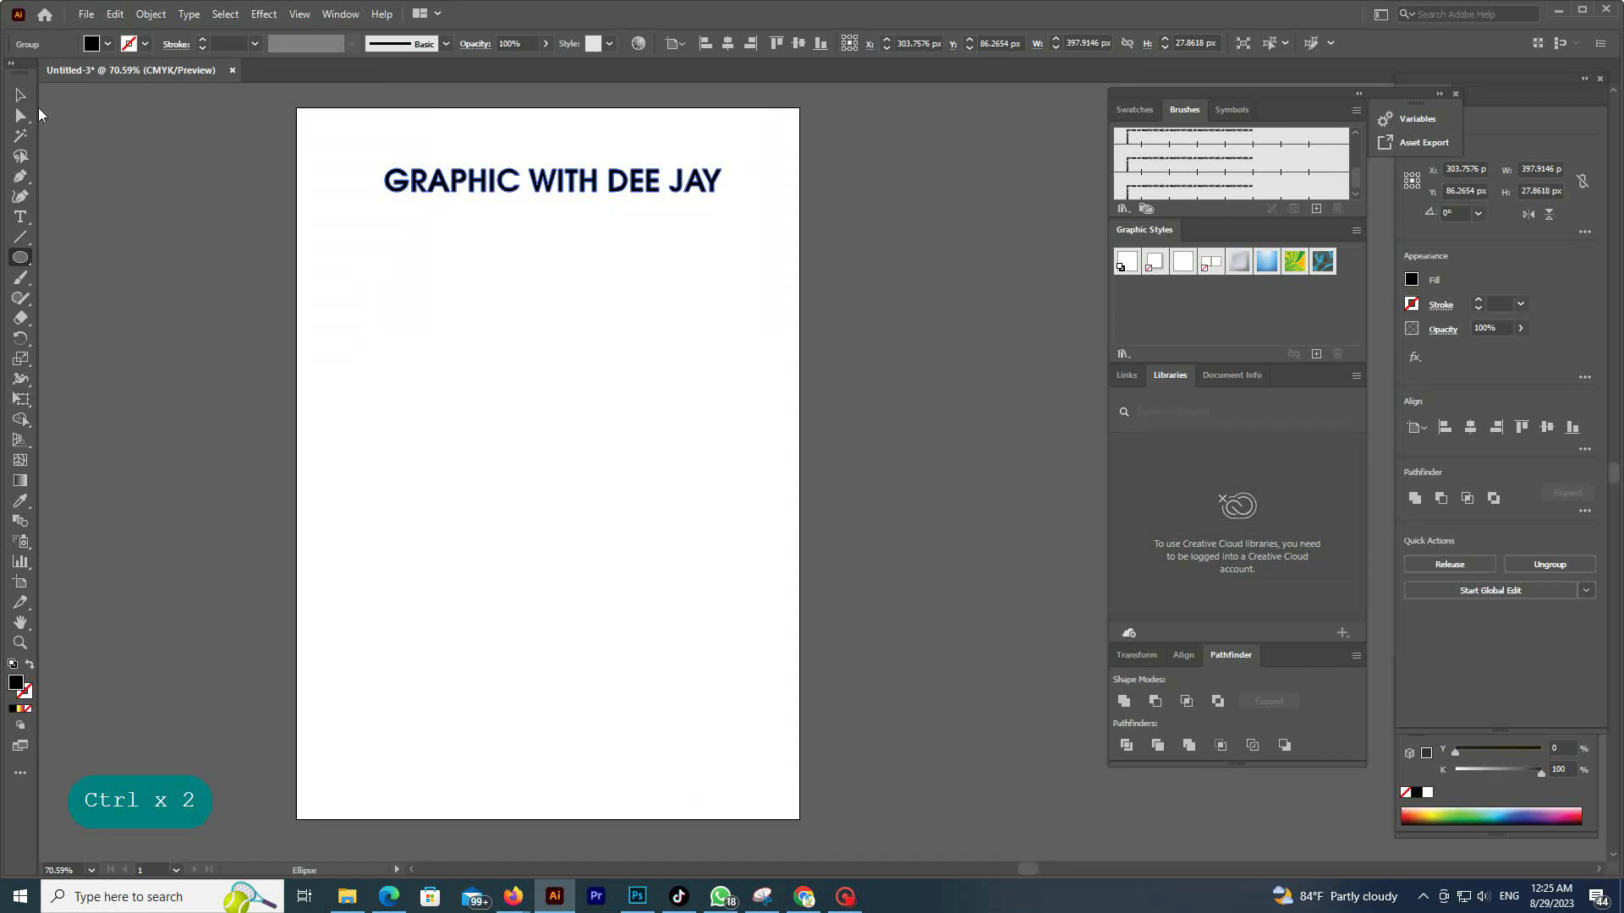
left_click(22, 96)
left_click(95, 203)
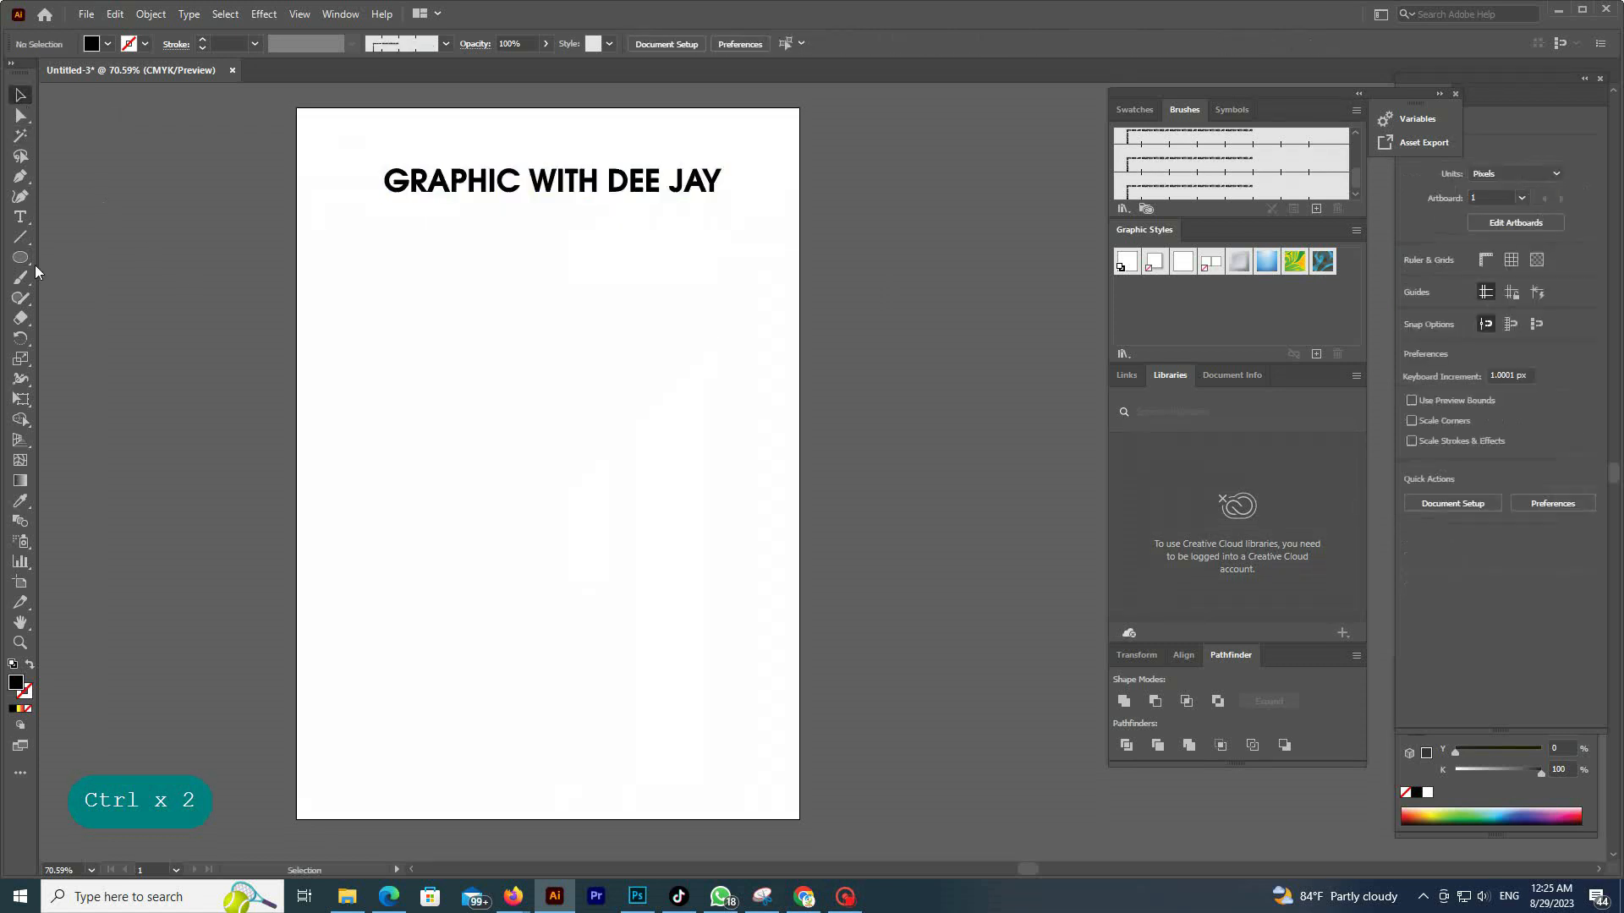
left_click(20, 259)
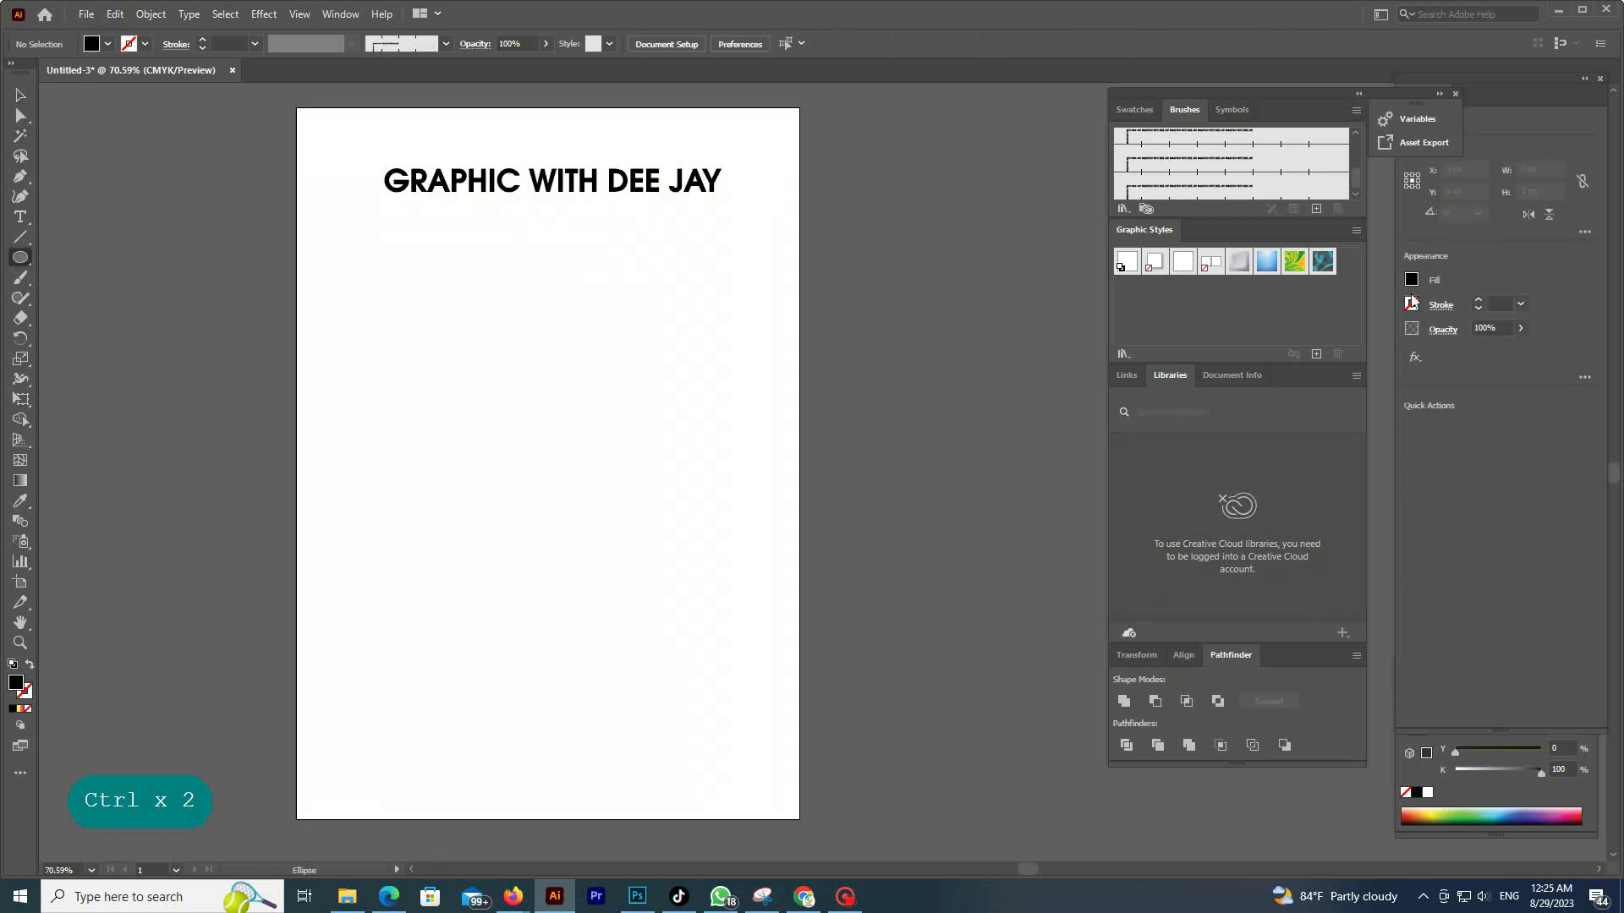
left_click(1478, 301)
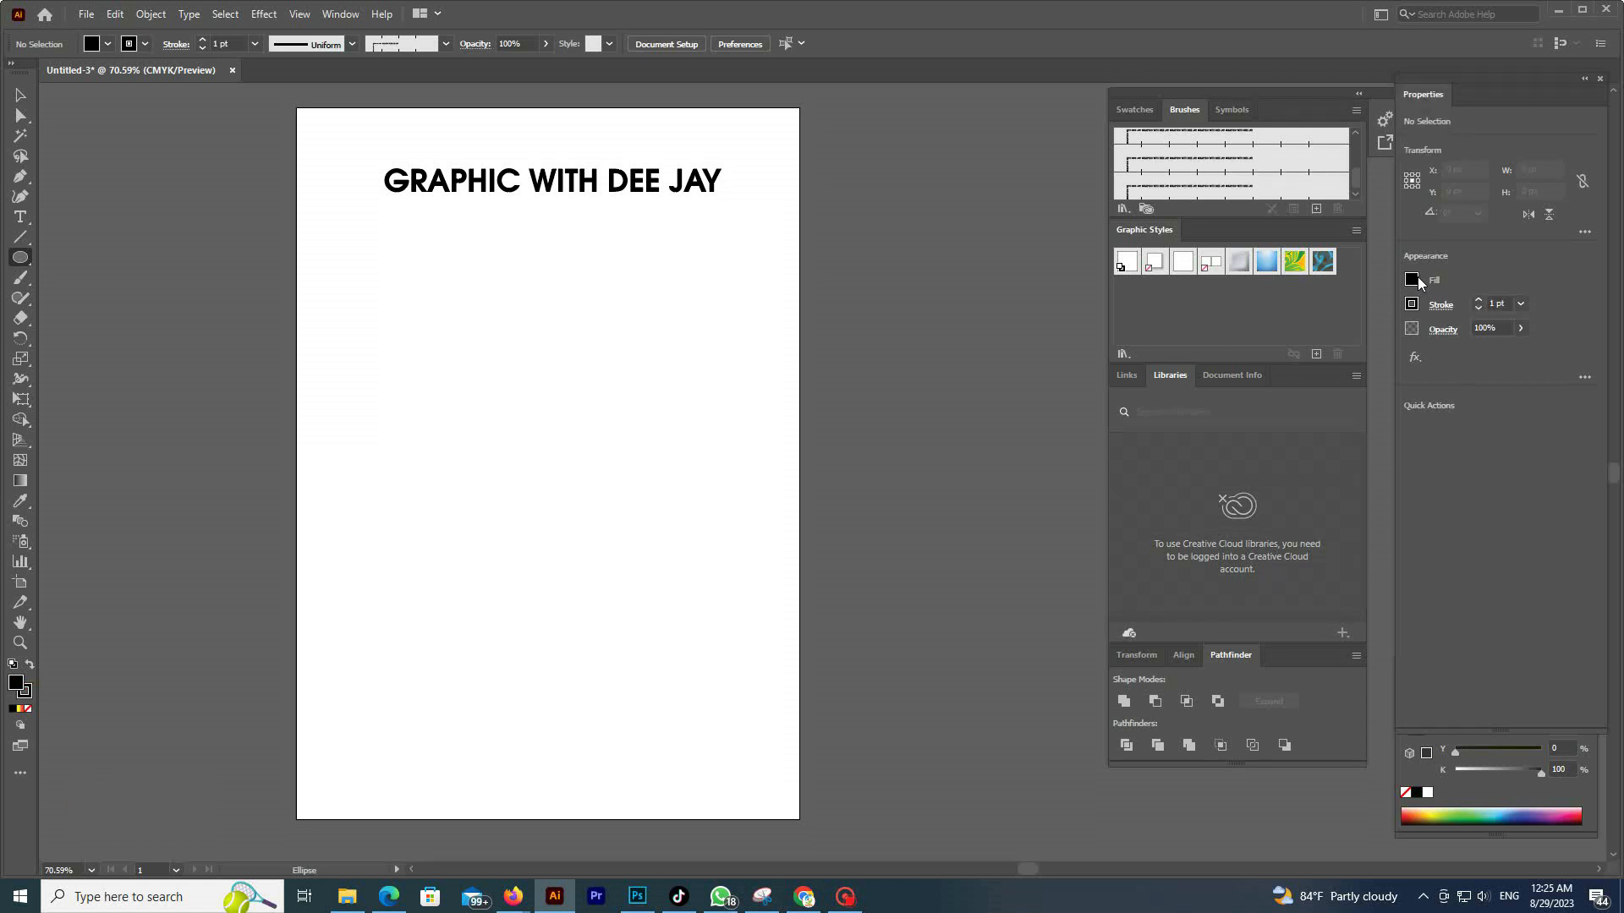
left_click(1410, 304)
left_click(1230, 342)
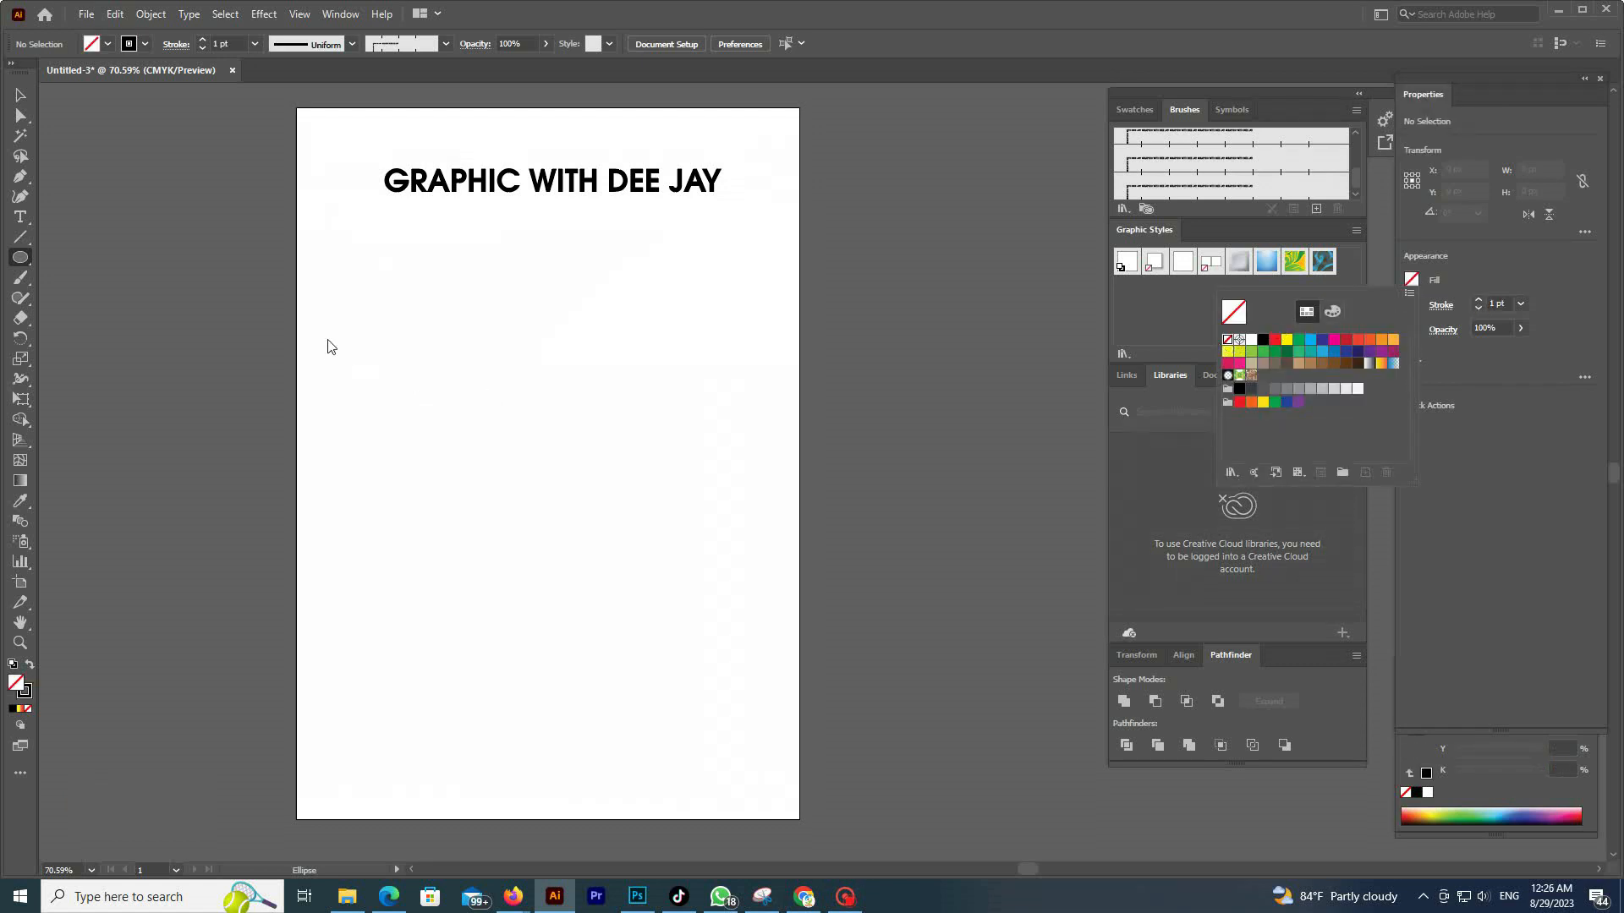
left_click_drag(327, 329, 753, 592)
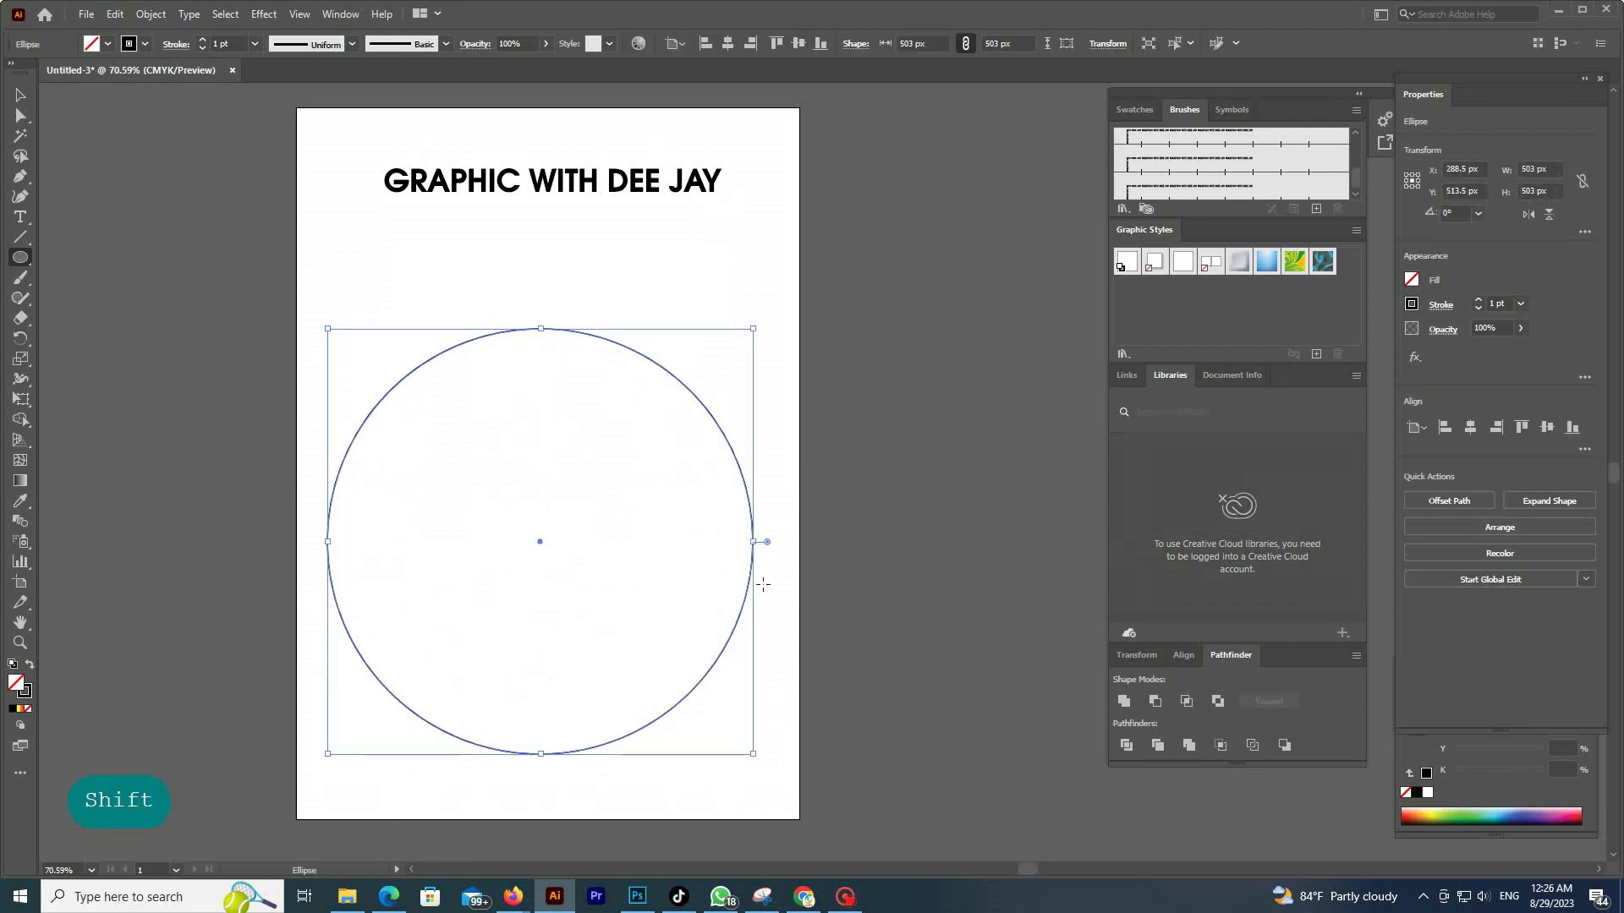
- Apply the new text pattern brush with a tapering width profile to the circle and rotate it to about 168.5°
left_click(1183, 193)
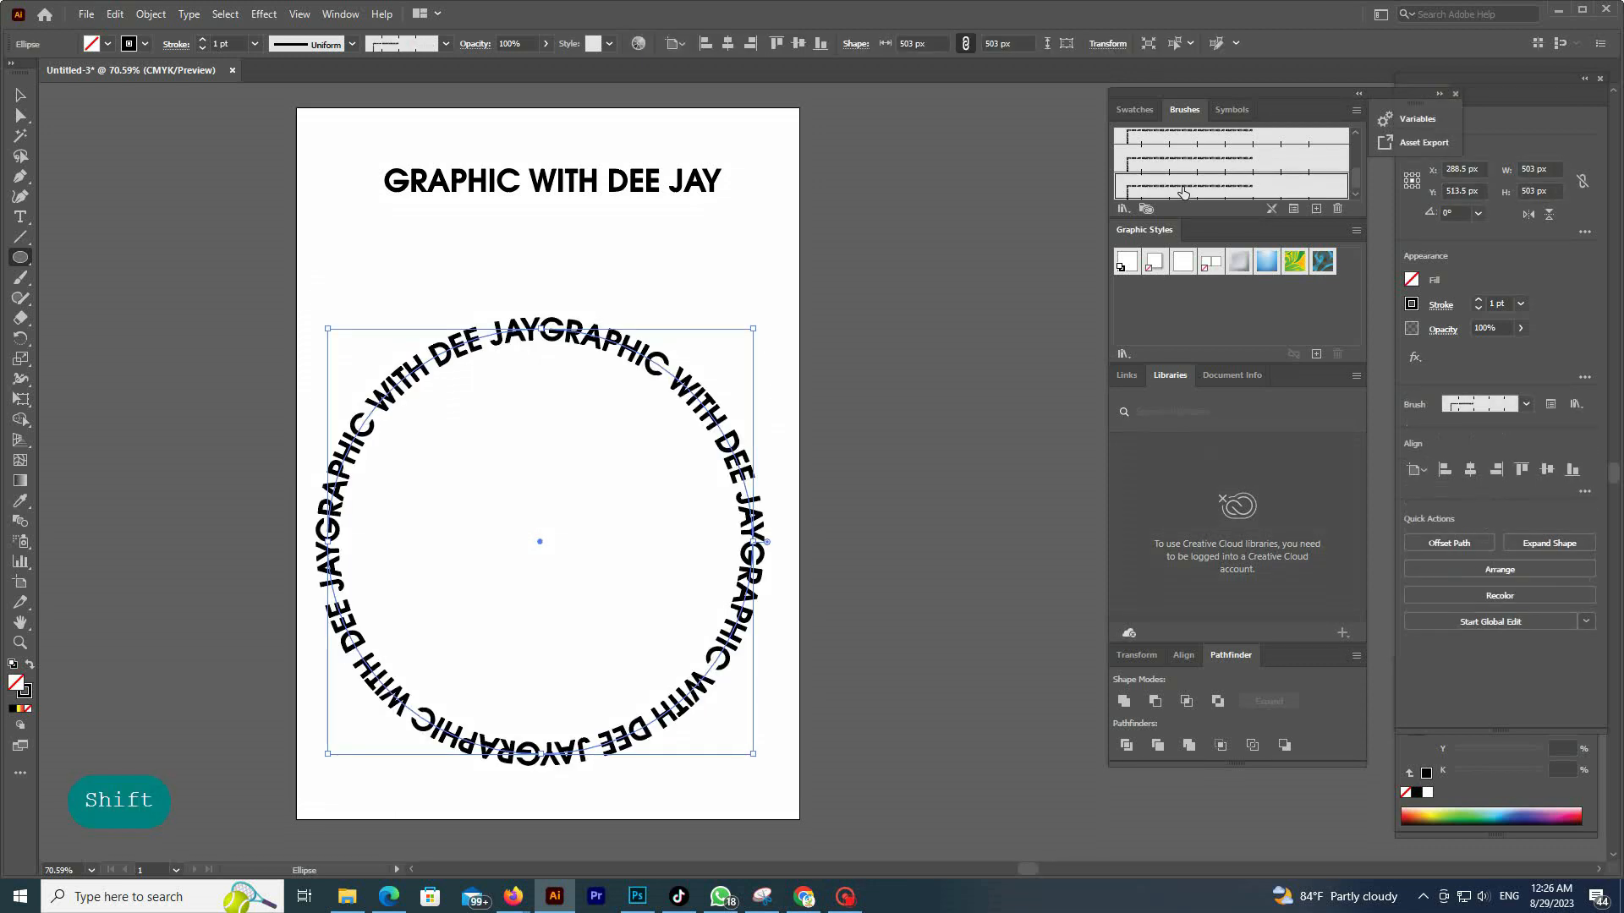
left_click(351, 44)
left_click(317, 176)
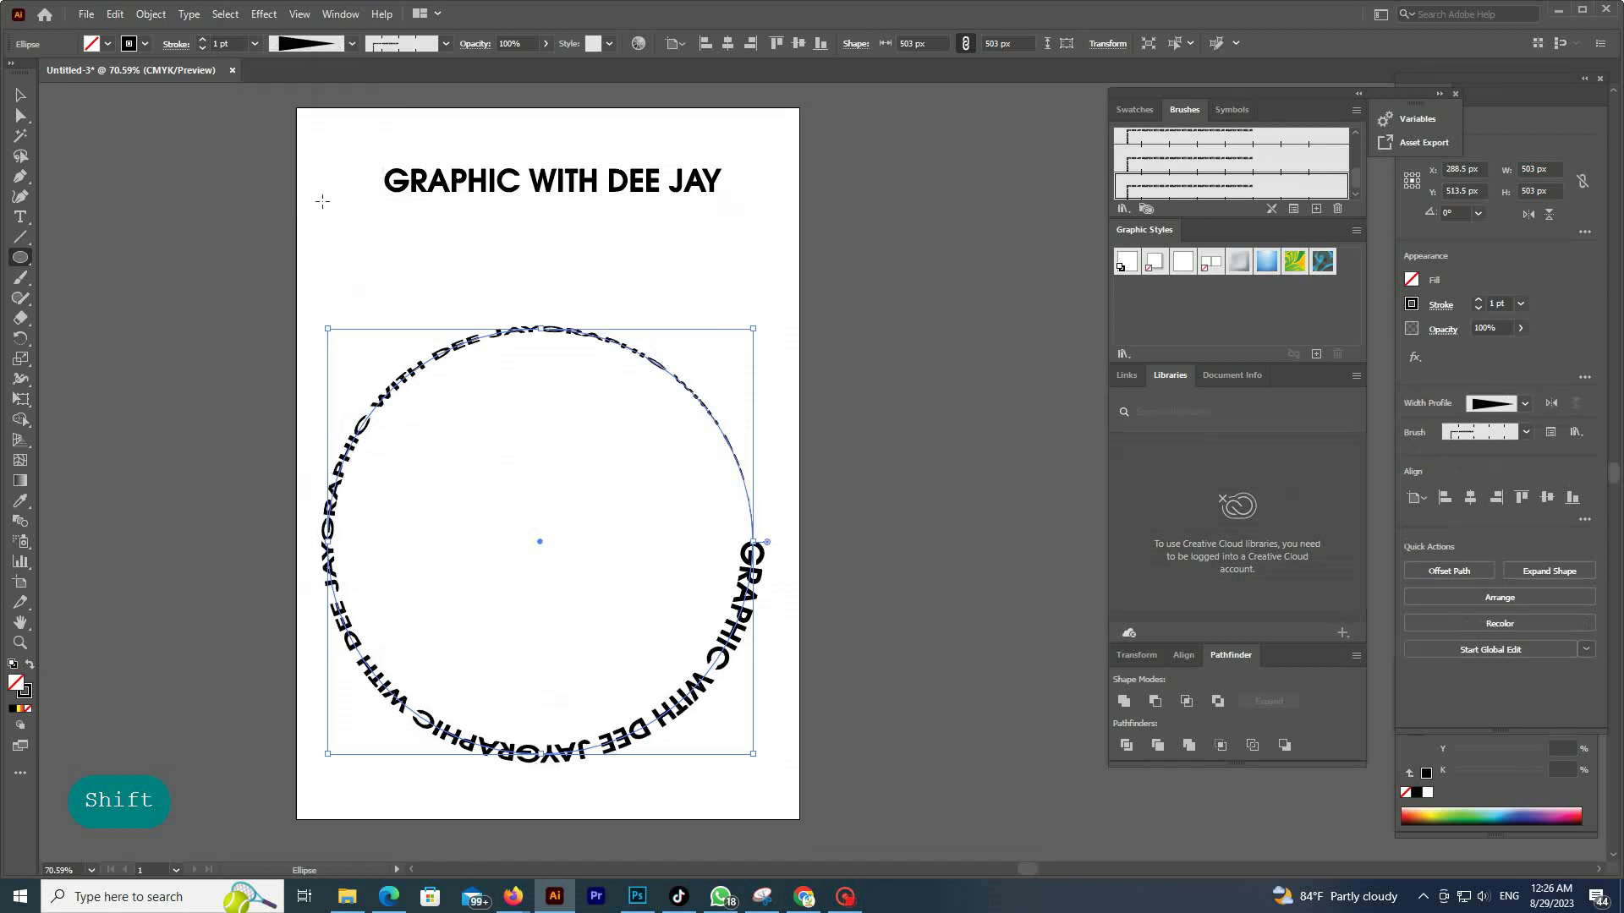
left_click_drag(755, 322, 425, 618)
- Apply a Transform effect to the text circle with 88% horizontal and vertical scale, a 10° angle and 15 copies
left_click(264, 14)
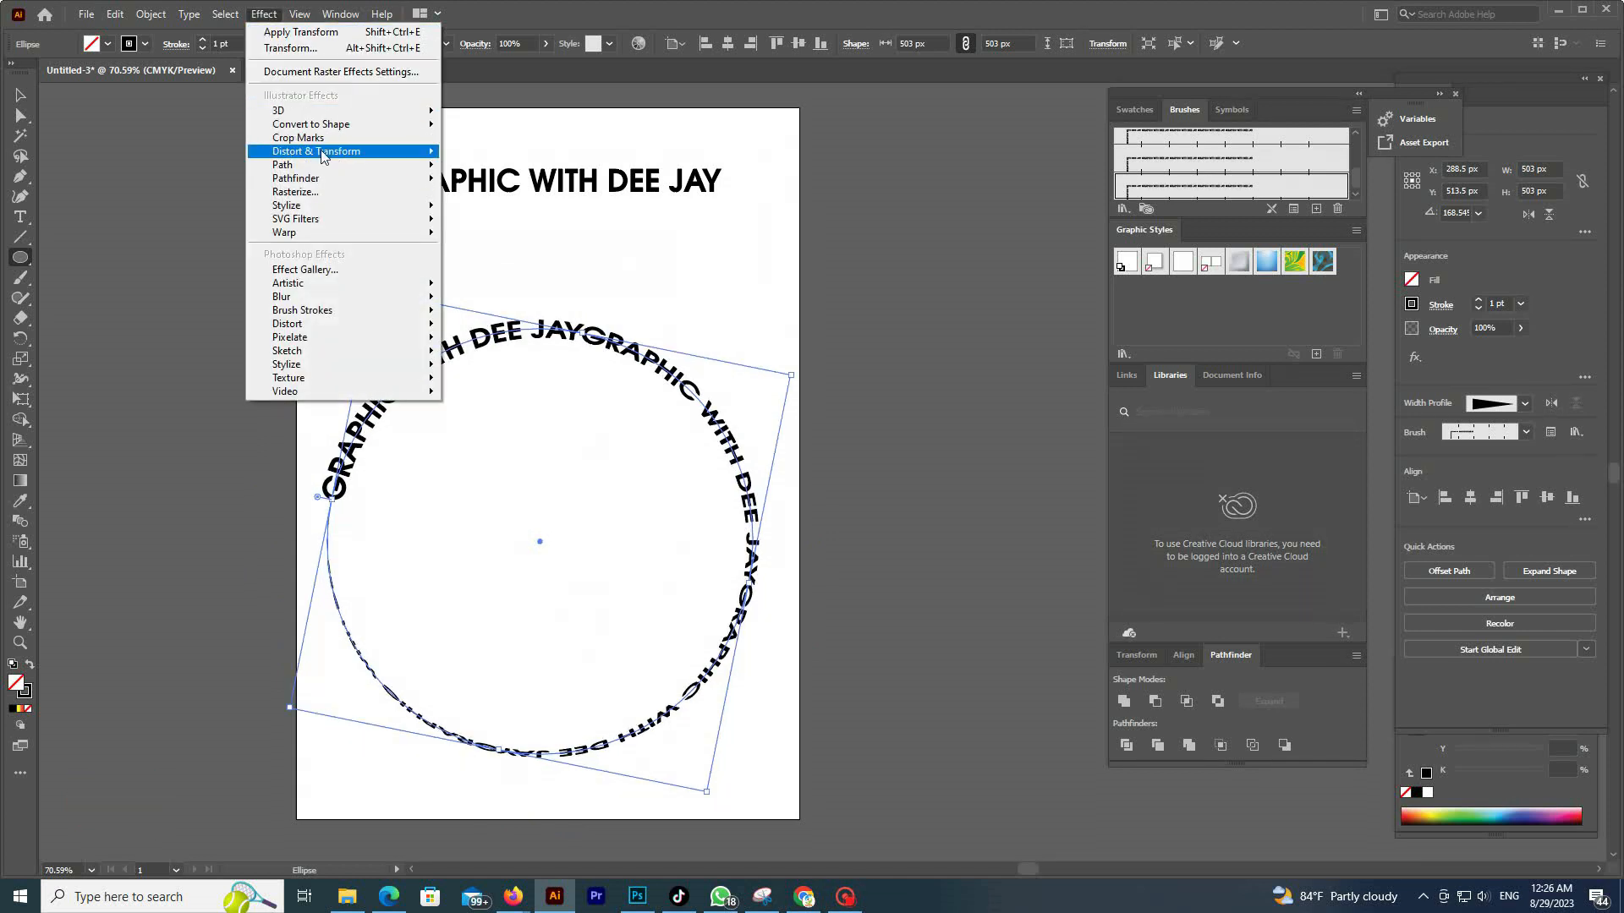
mouse_move(349, 152)
left_click(491, 209)
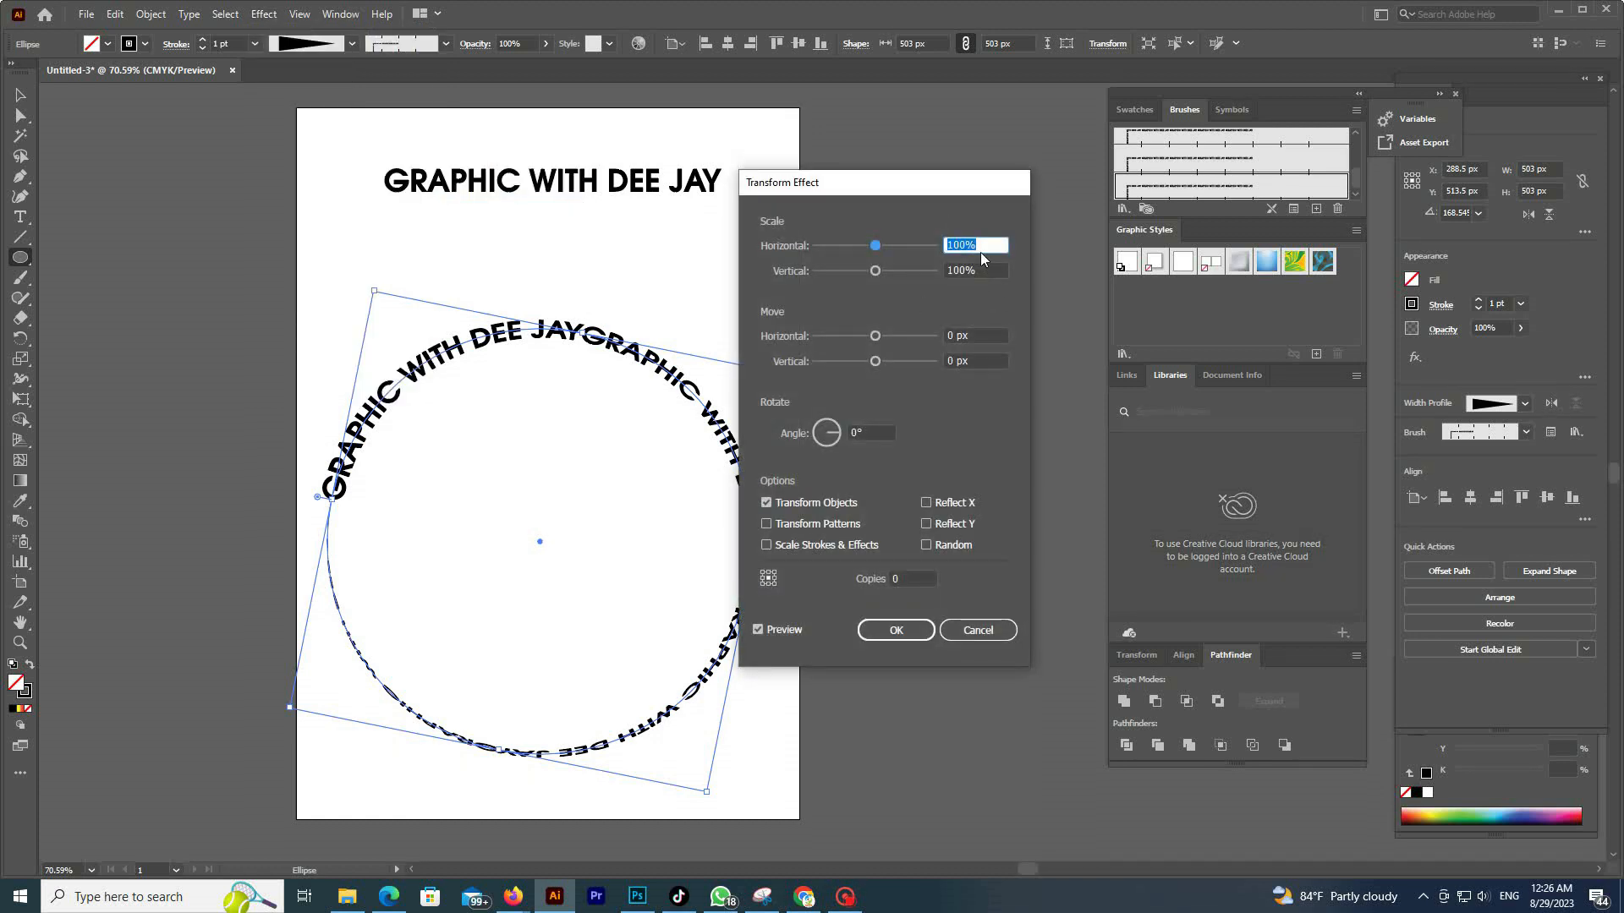
type("88")
left_click(962, 269)
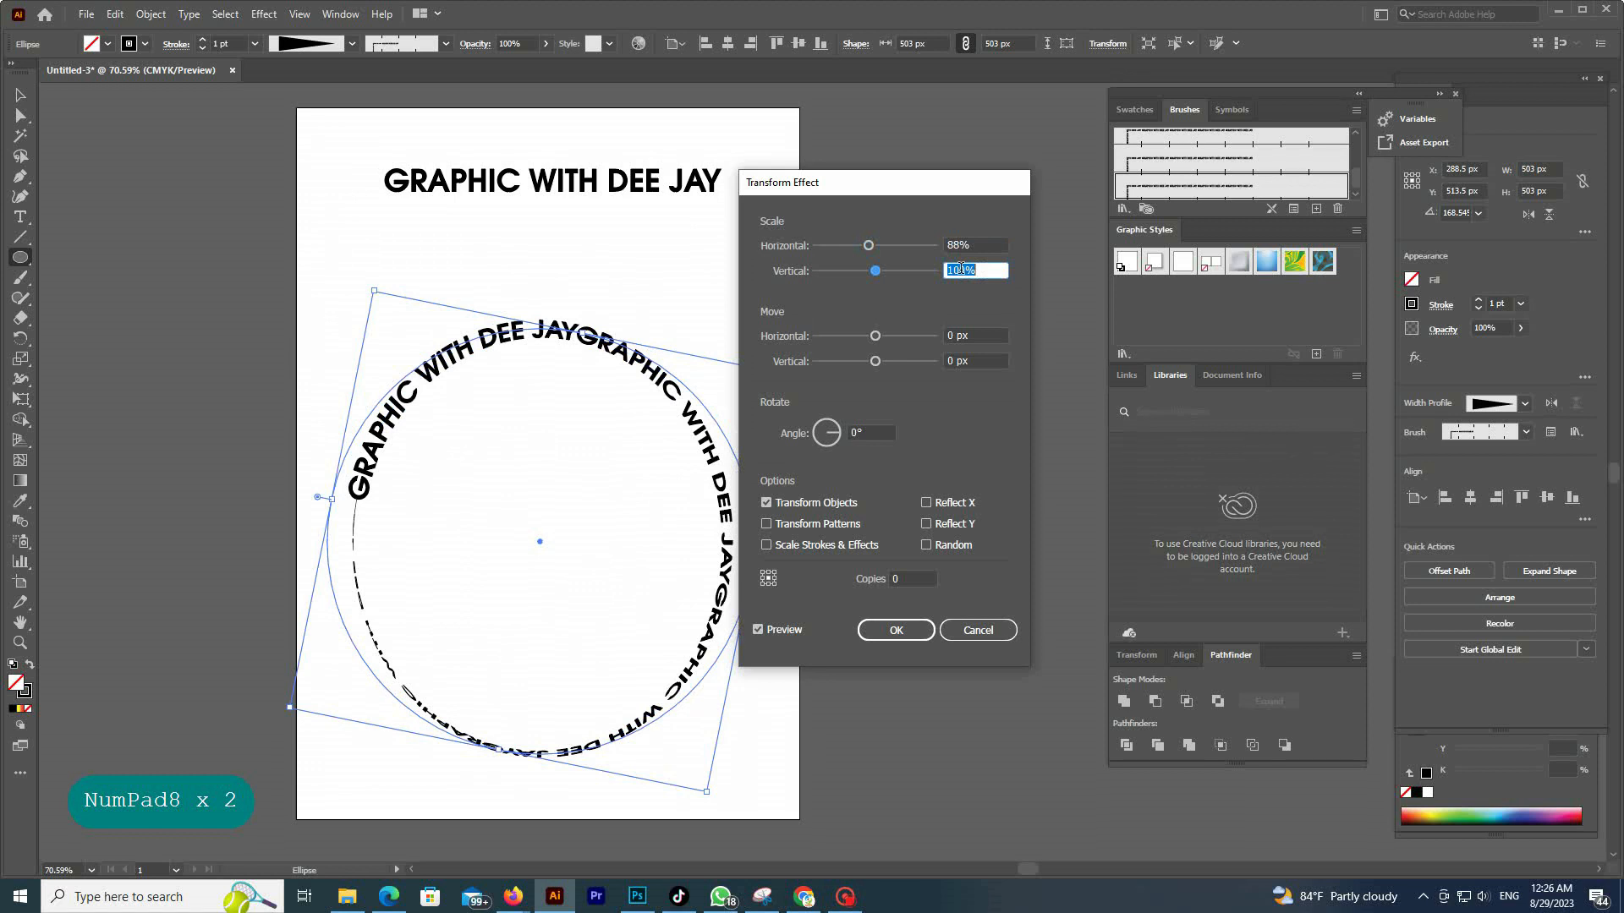
type("88")
left_click(867, 427)
type("10")
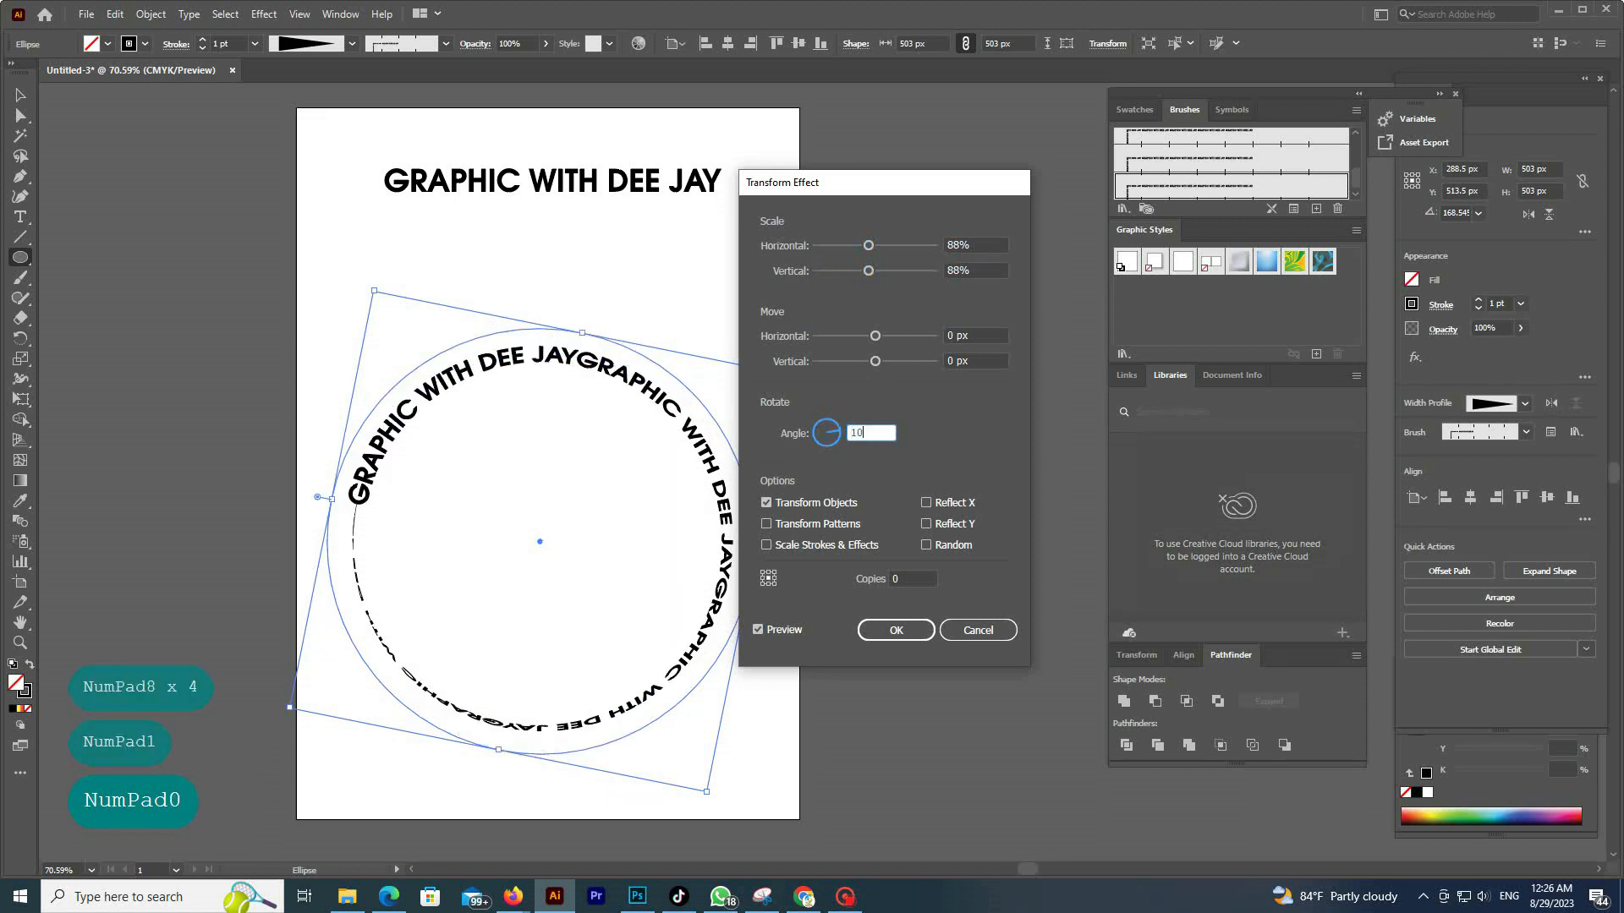
left_click(880, 579)
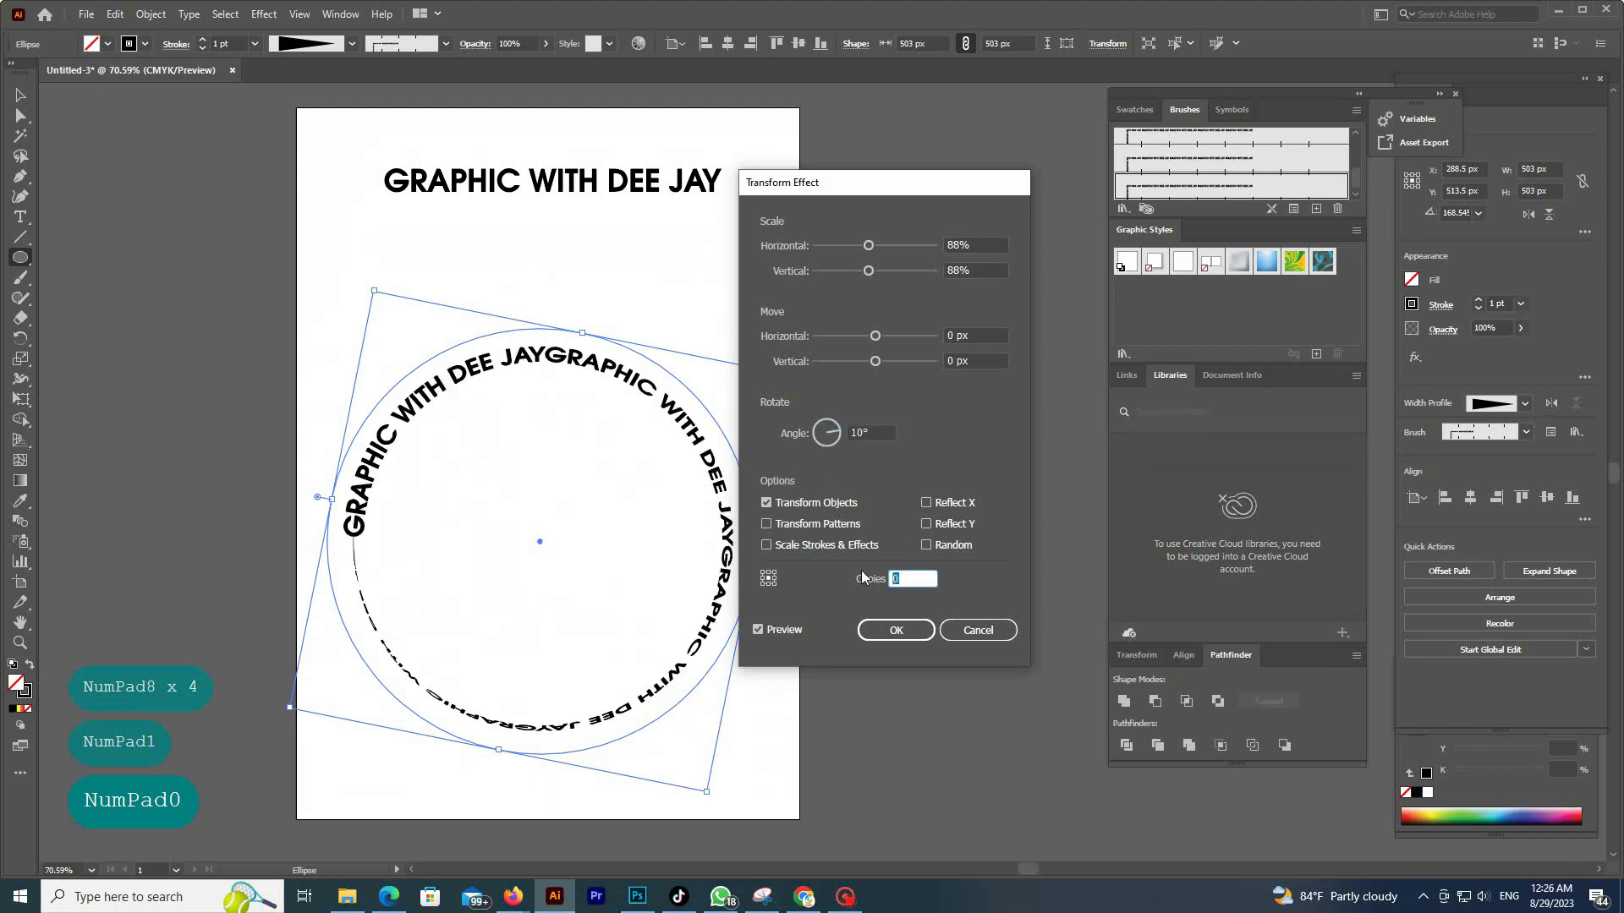
type("15")
left_click(898, 631)
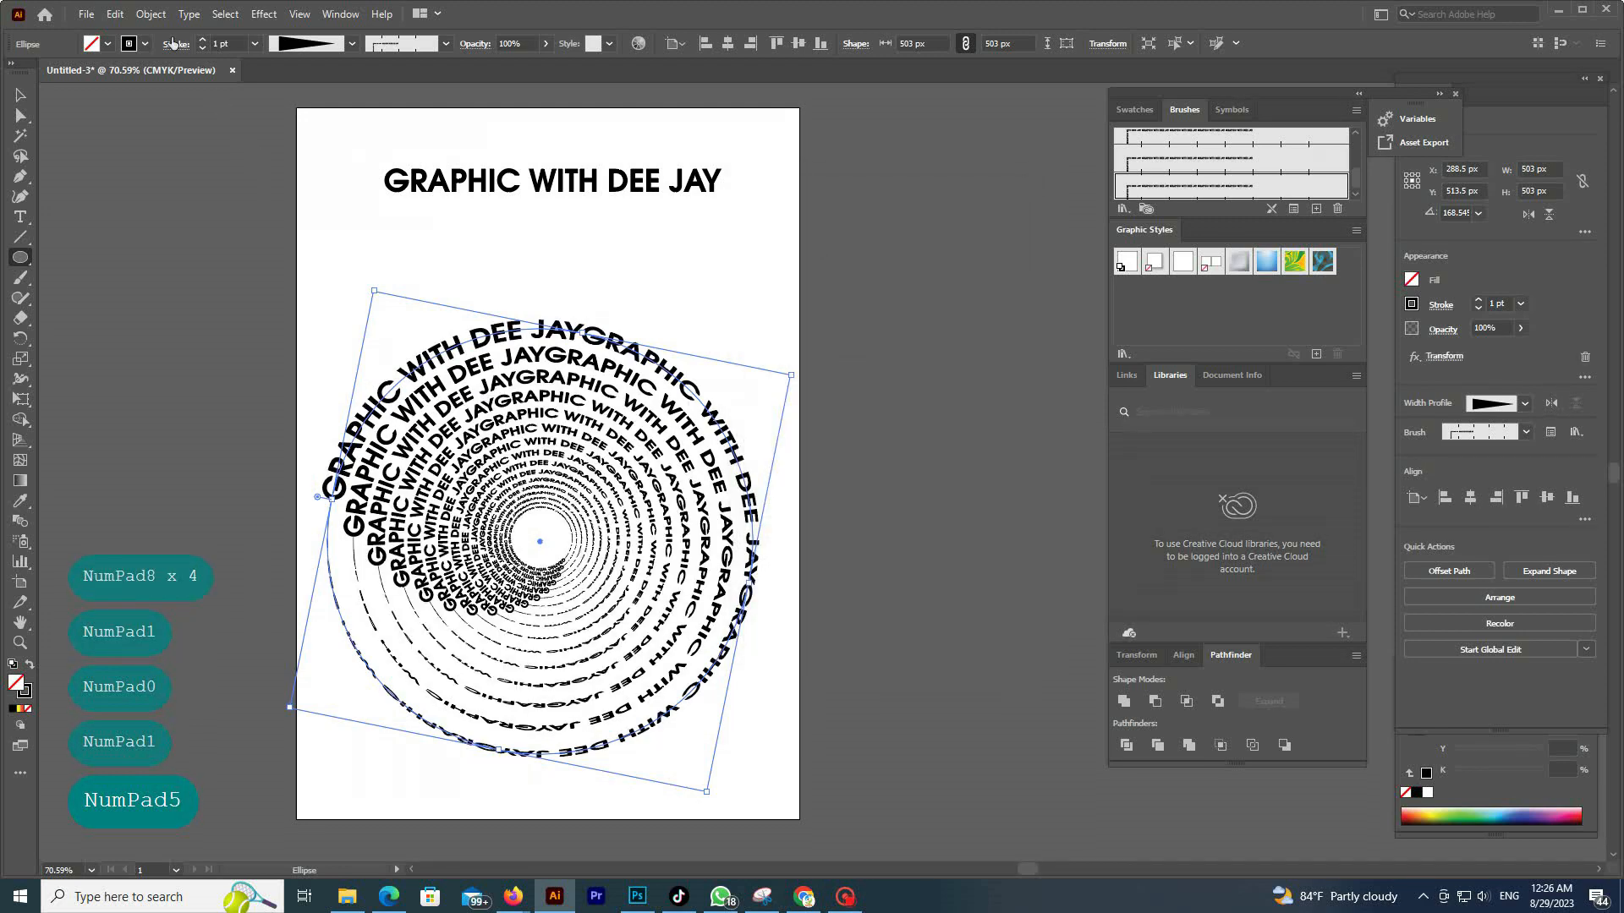
- Expand the appearance of the text spiral and ungroup it into separate rings
left_click(150, 15)
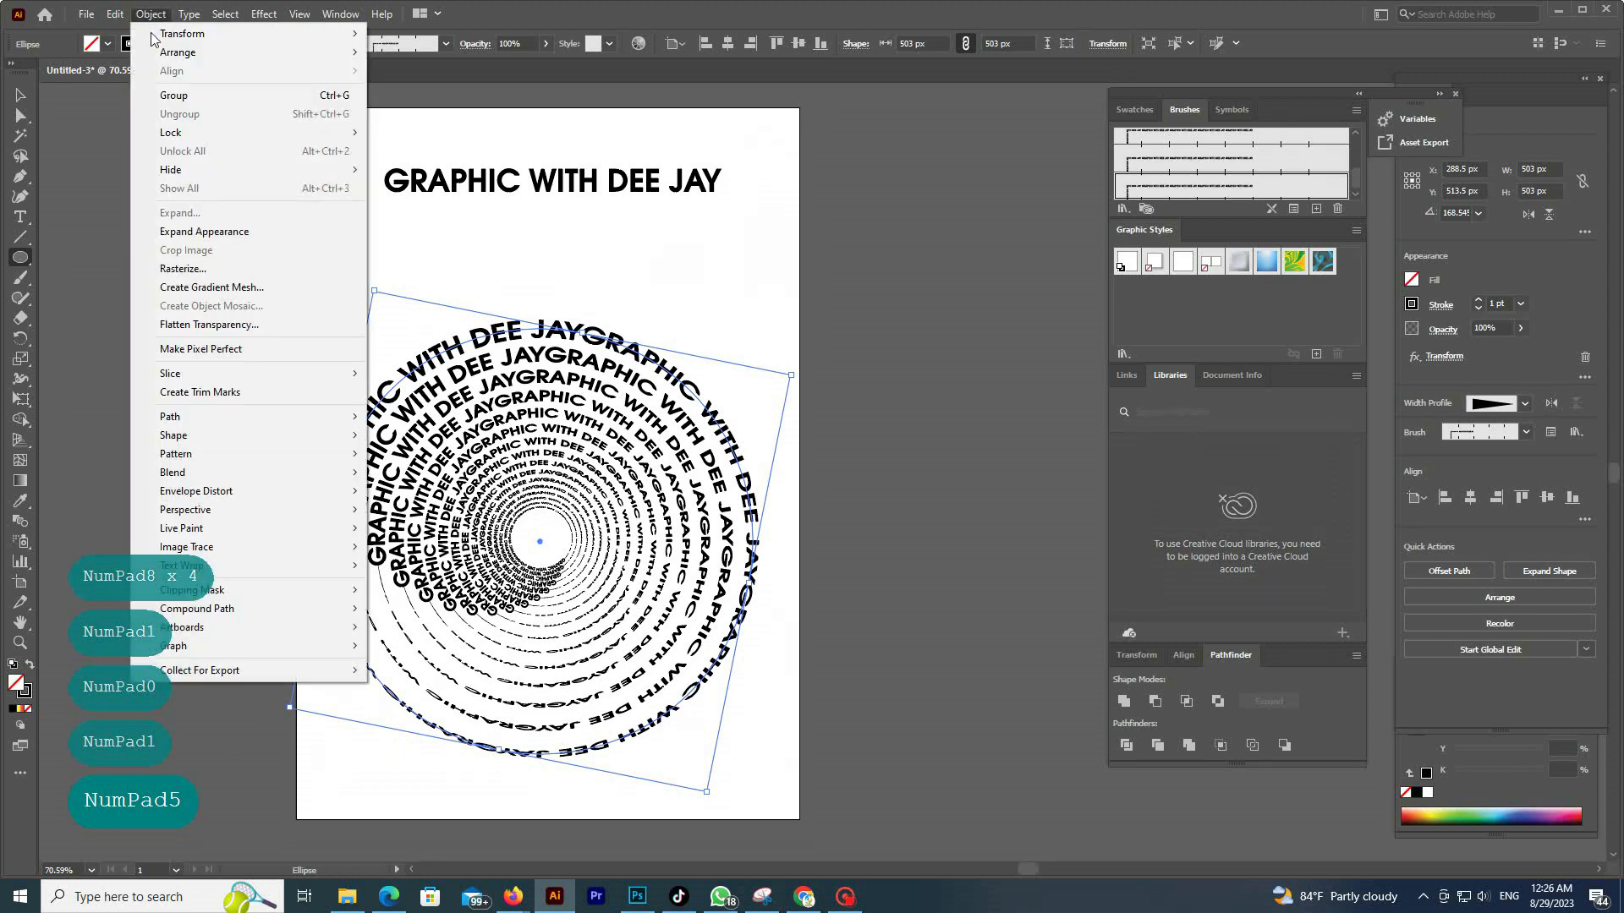
left_click(234, 238)
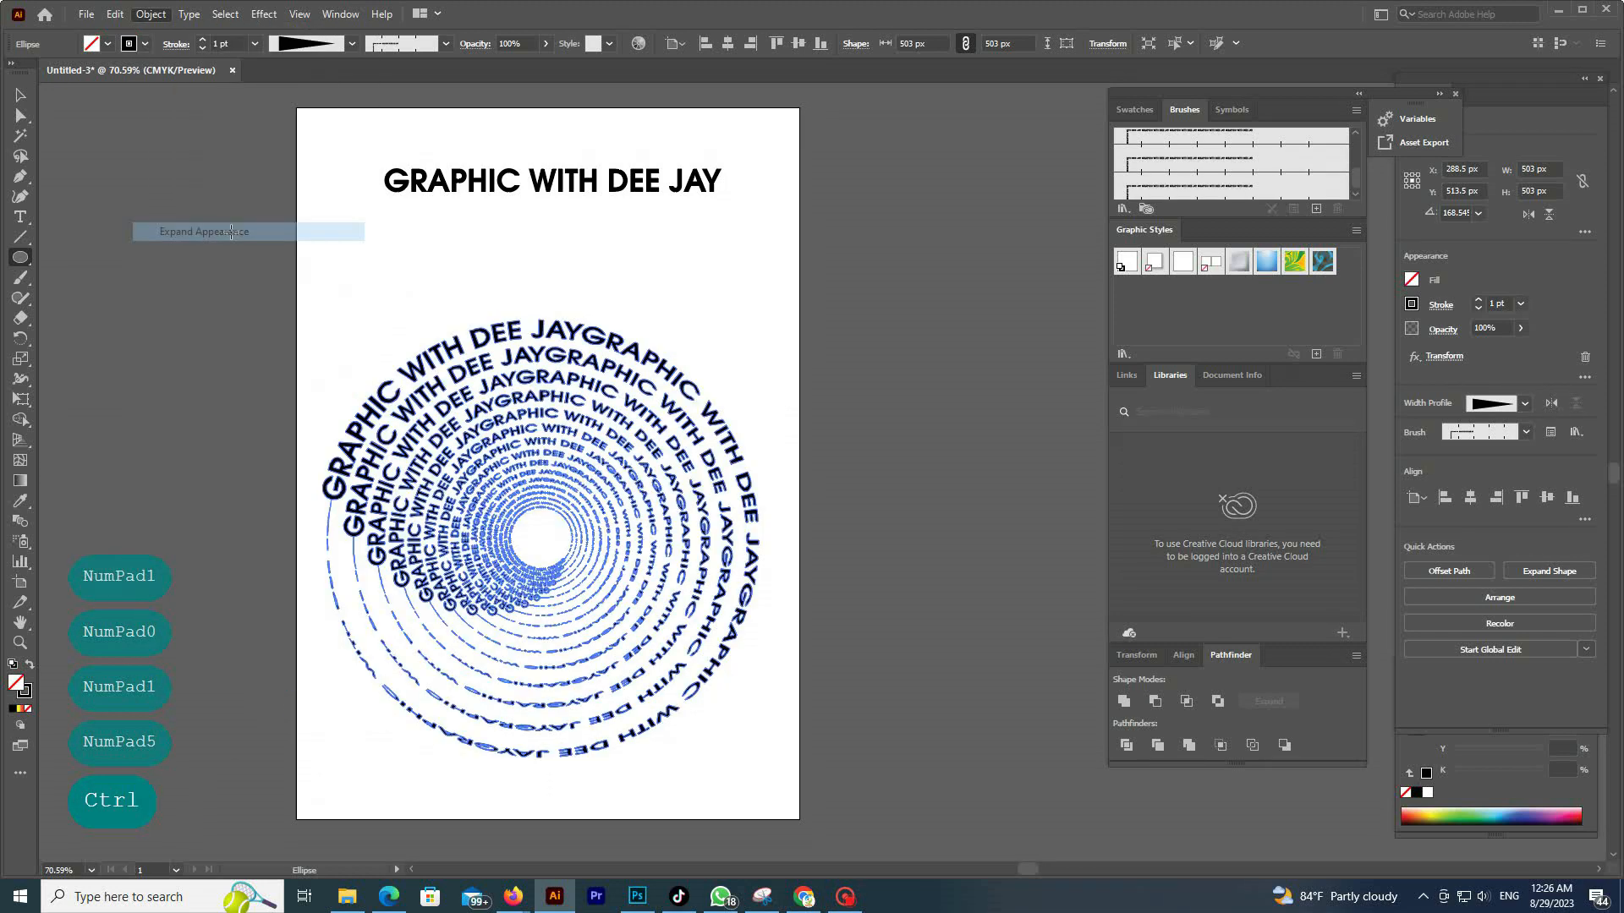
right_click(476, 339)
left_click(524, 479)
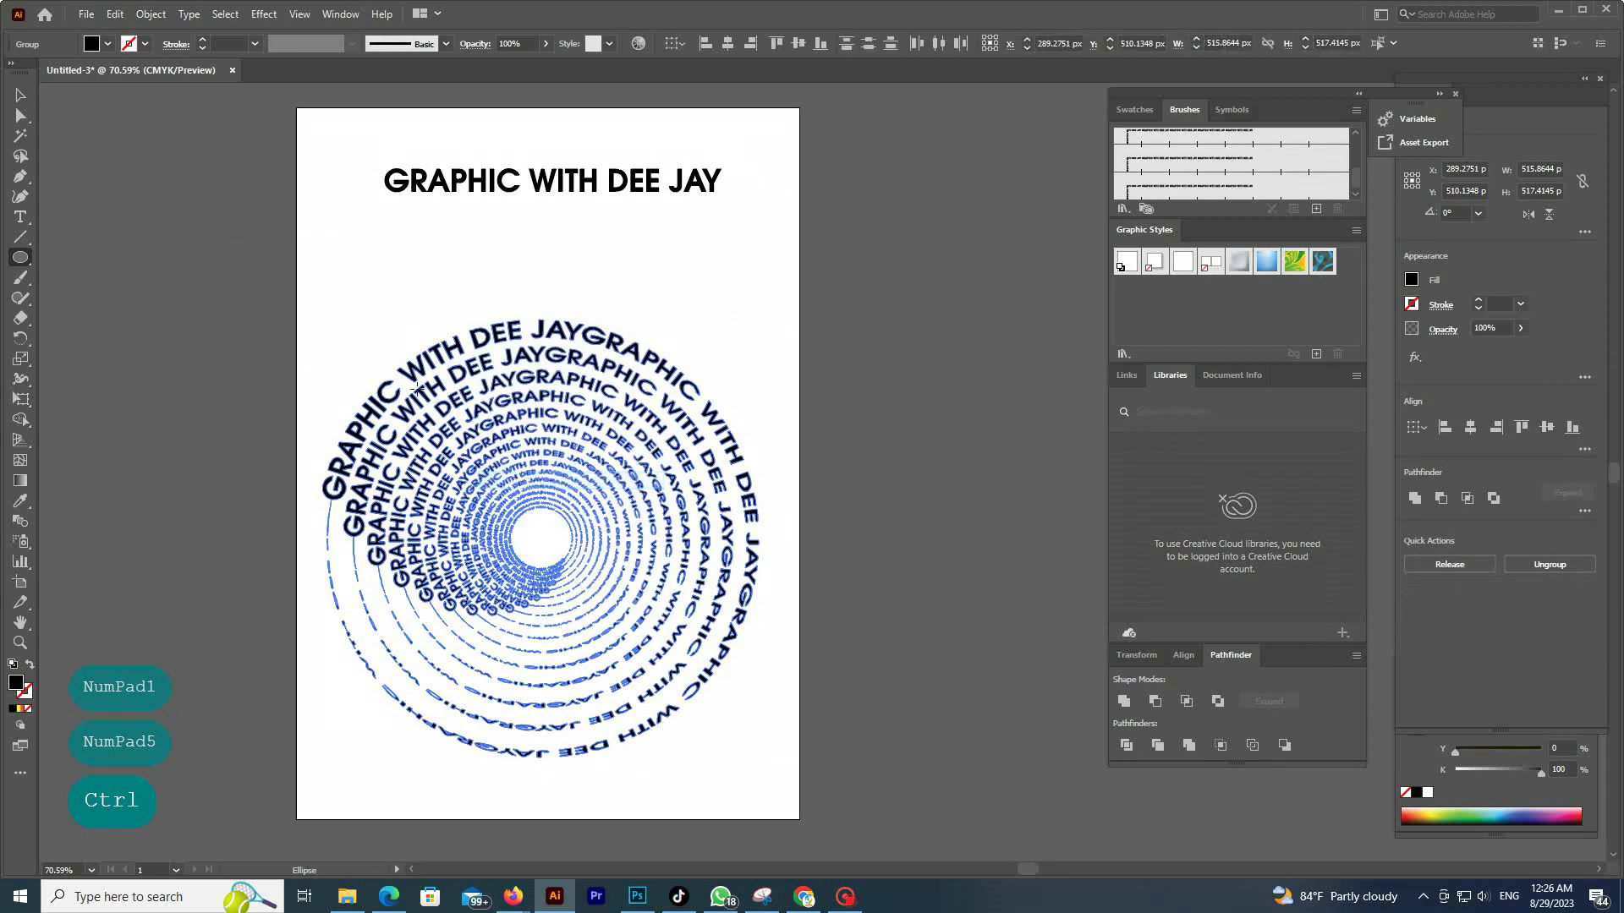
- Select every other text ring from the outermost inward and fill them with light blue
left_click(18, 96)
left_click(564, 337)
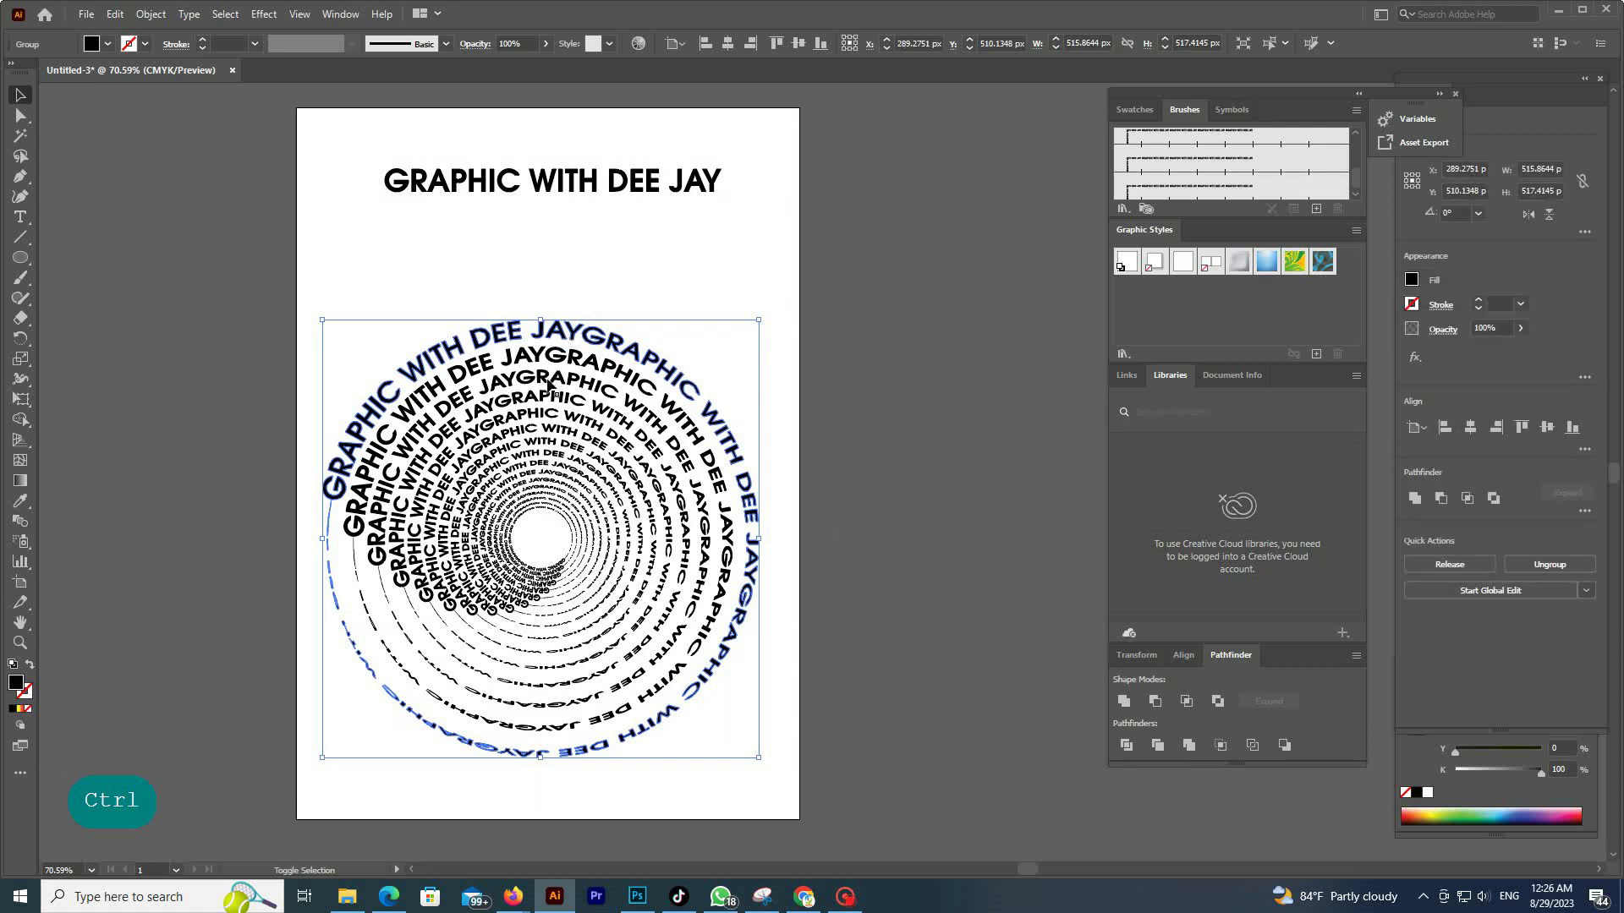
left_click(550, 406, "shift")
left_click(549, 420, "shift")
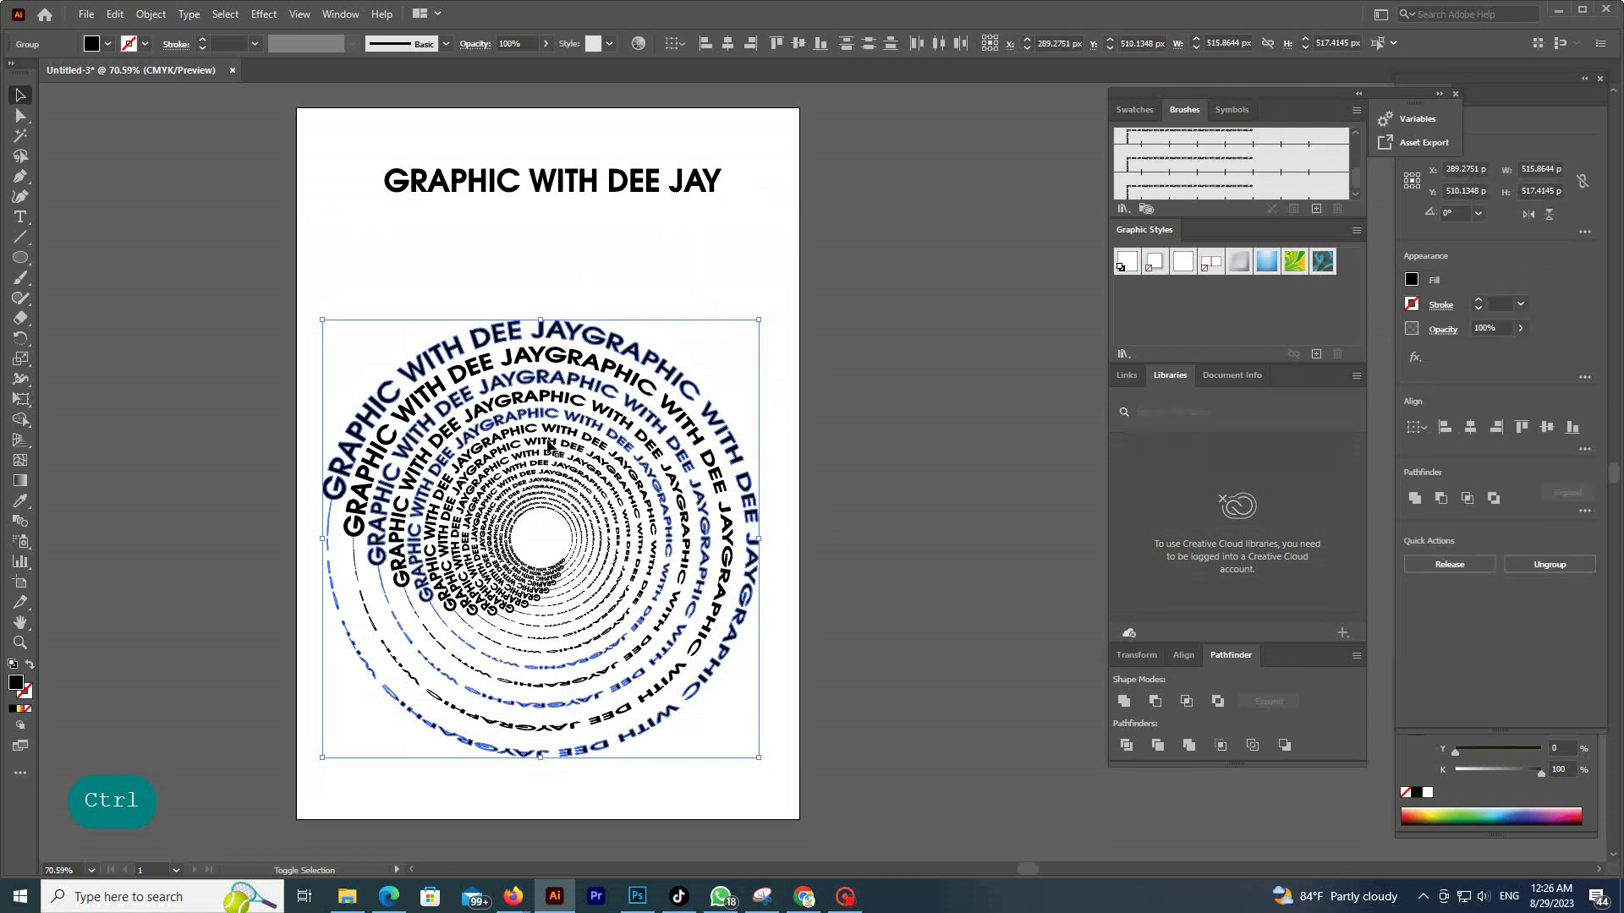
left_click(547, 450, "shift")
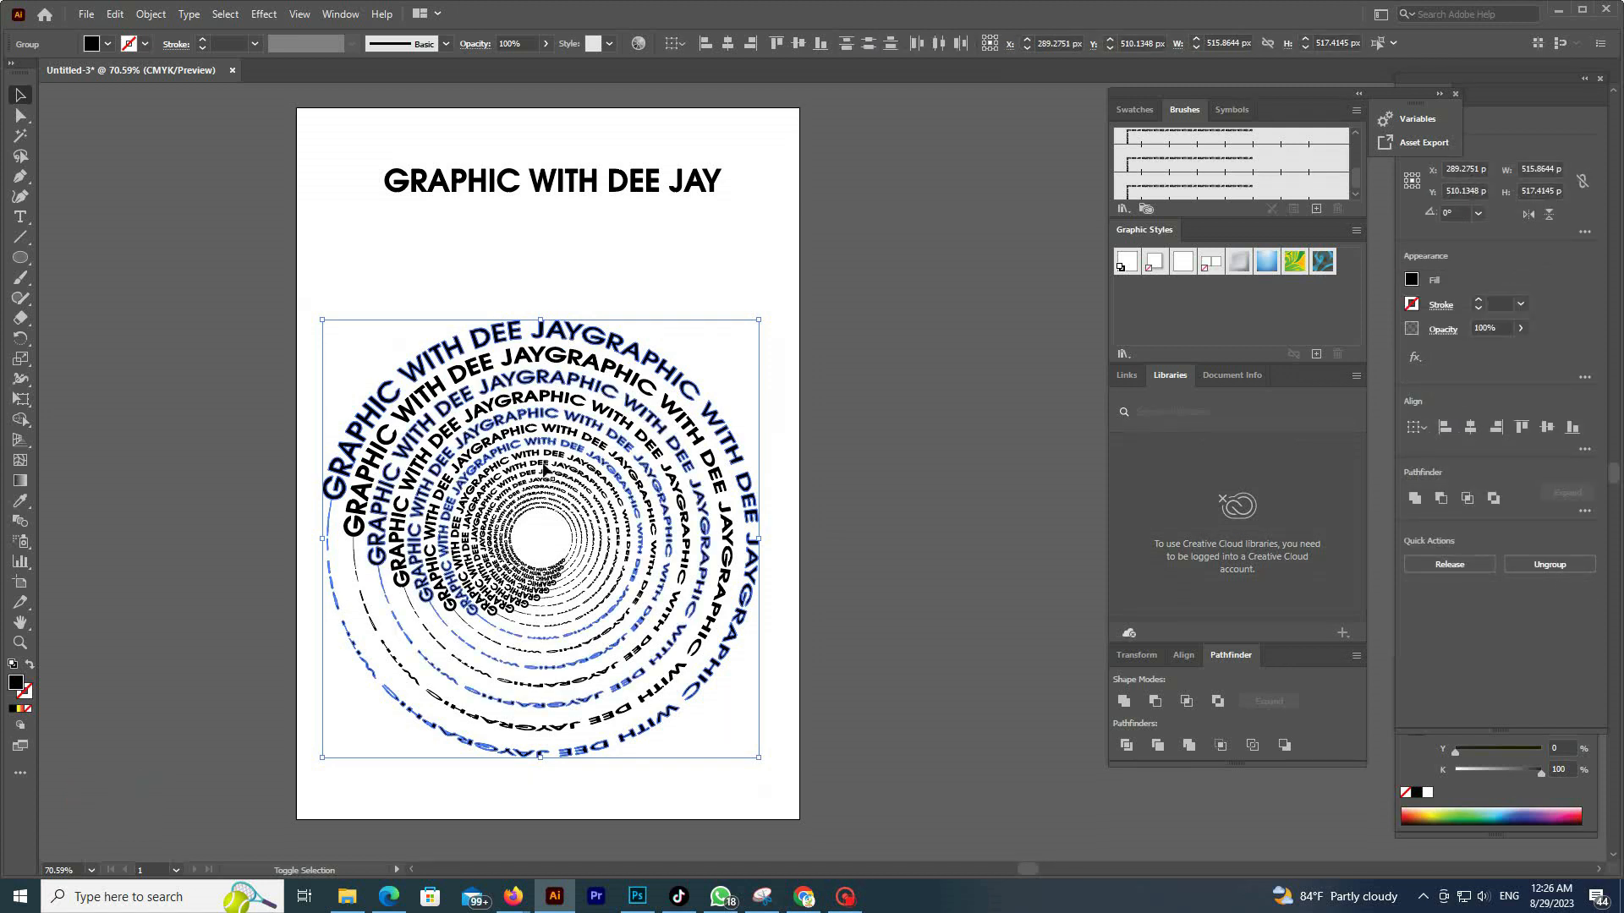
left_click(545, 476, "shift")
left_click(547, 489, "shift")
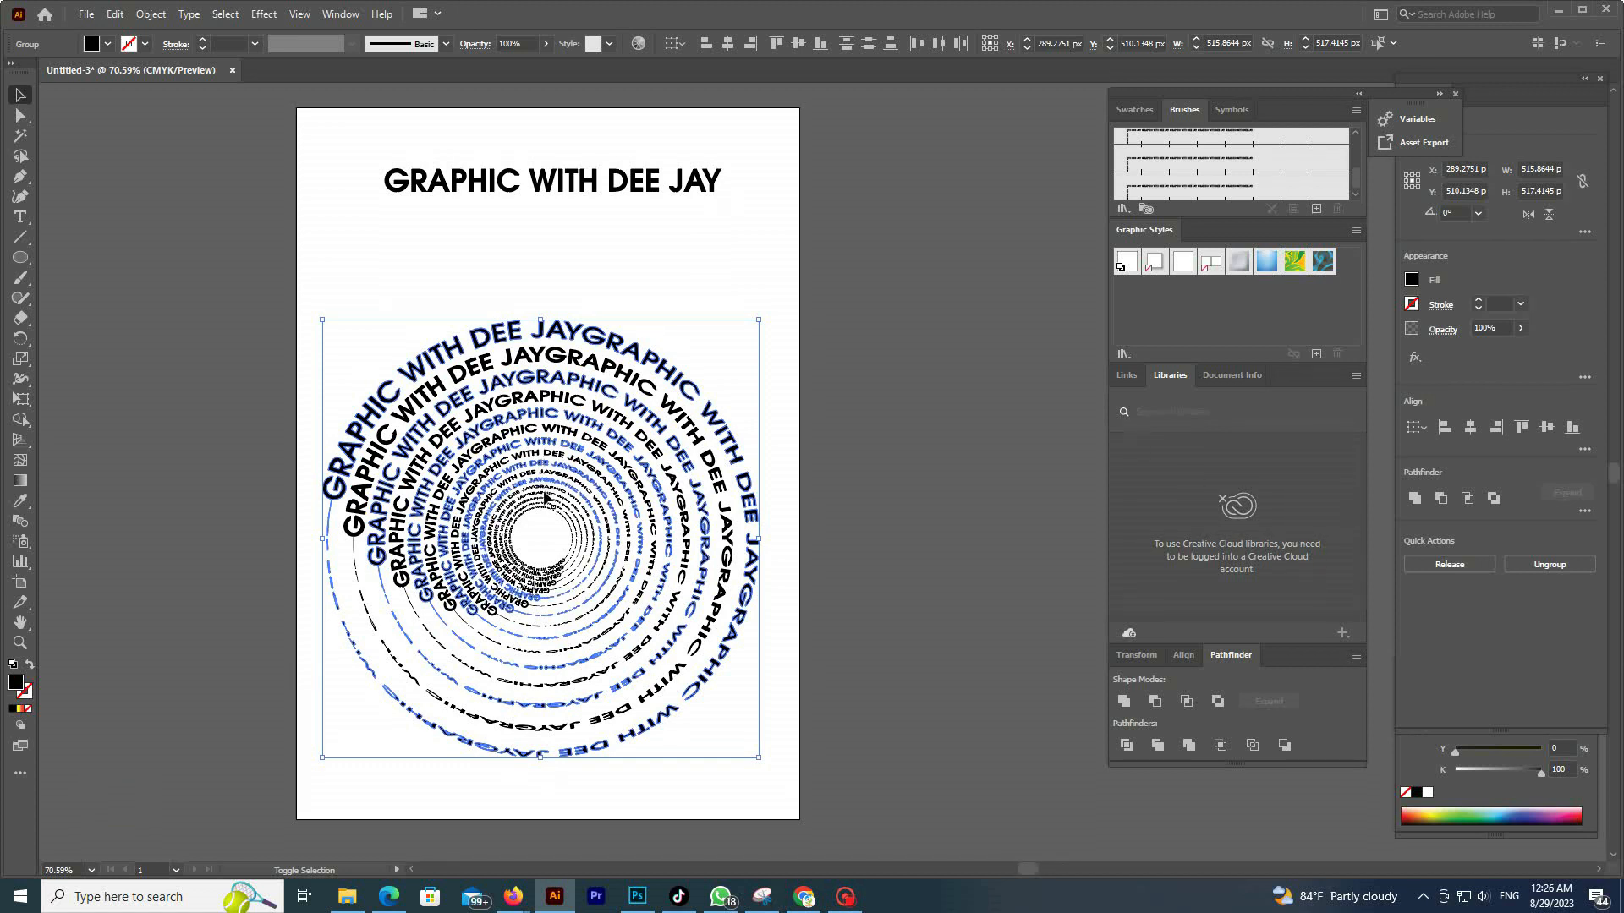
left_click(544, 497, "shift")
left_click(536, 506, "shift")
left_click(1410, 280)
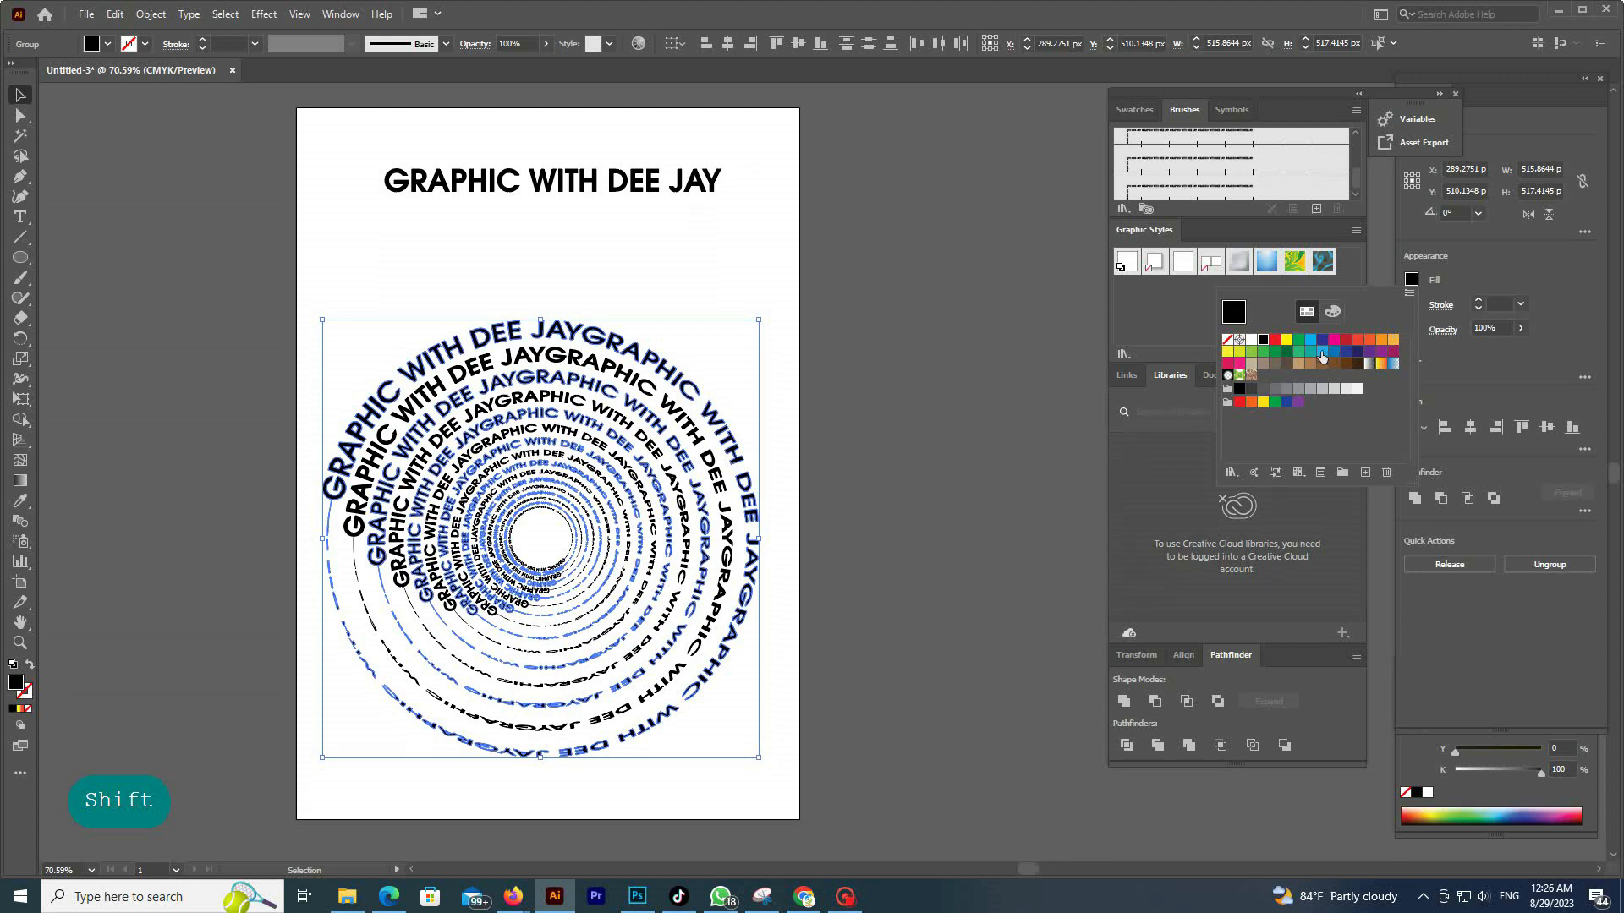
left_click(1321, 353)
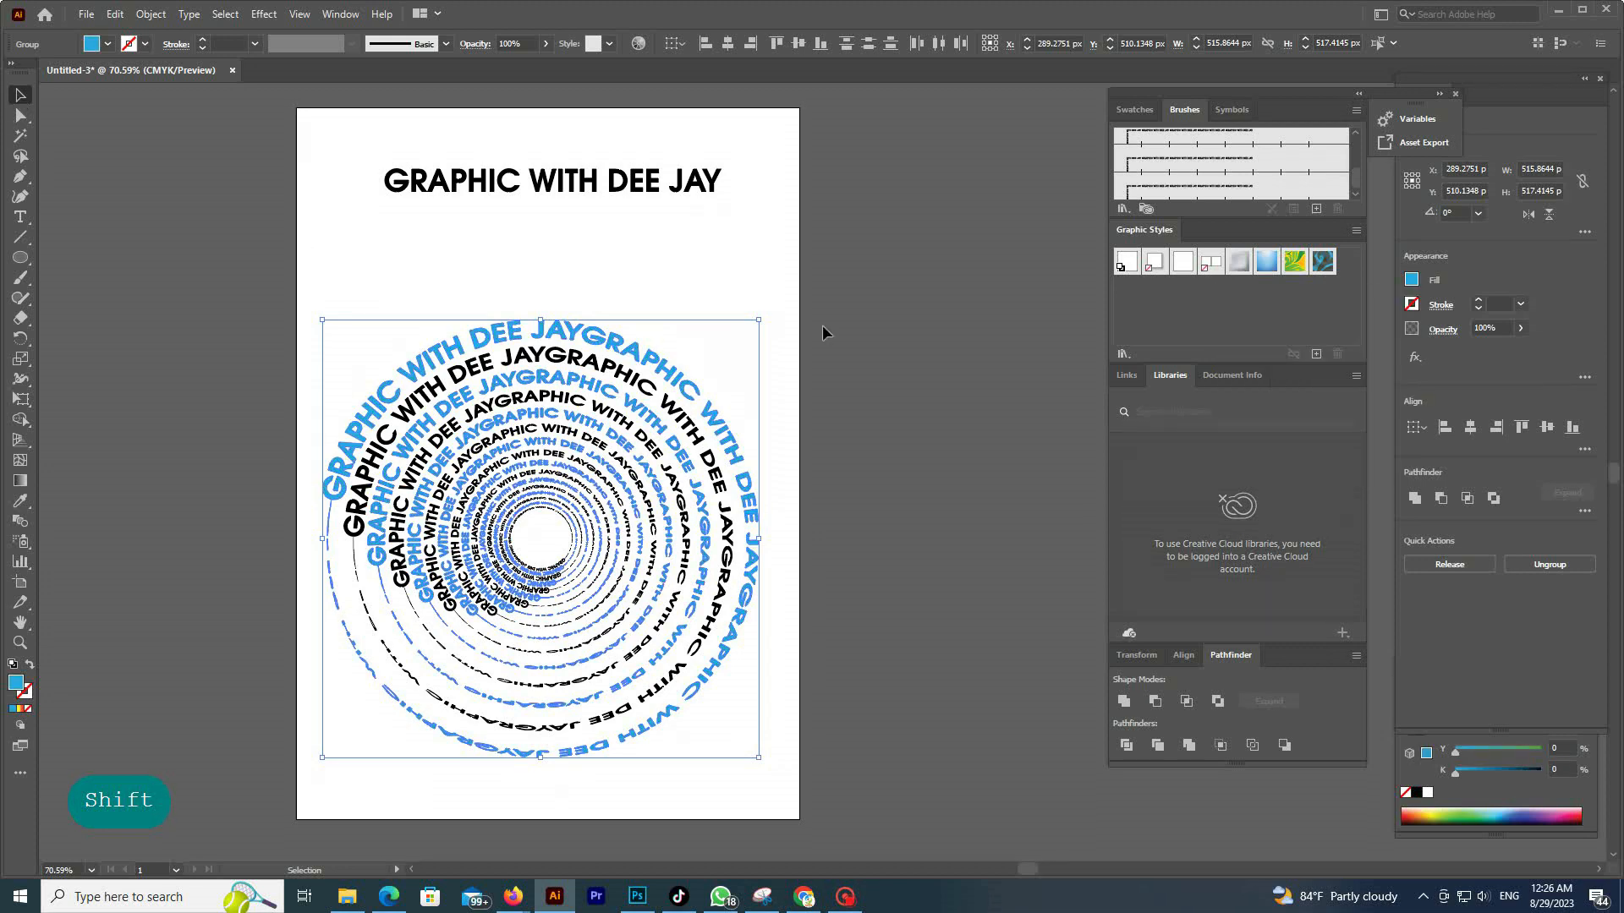
- Group all the text rings and use Free Distort to pull their upper-right corner inward into a slanted oval
left_click(950, 329)
left_click_drag(947, 348, 432, 631)
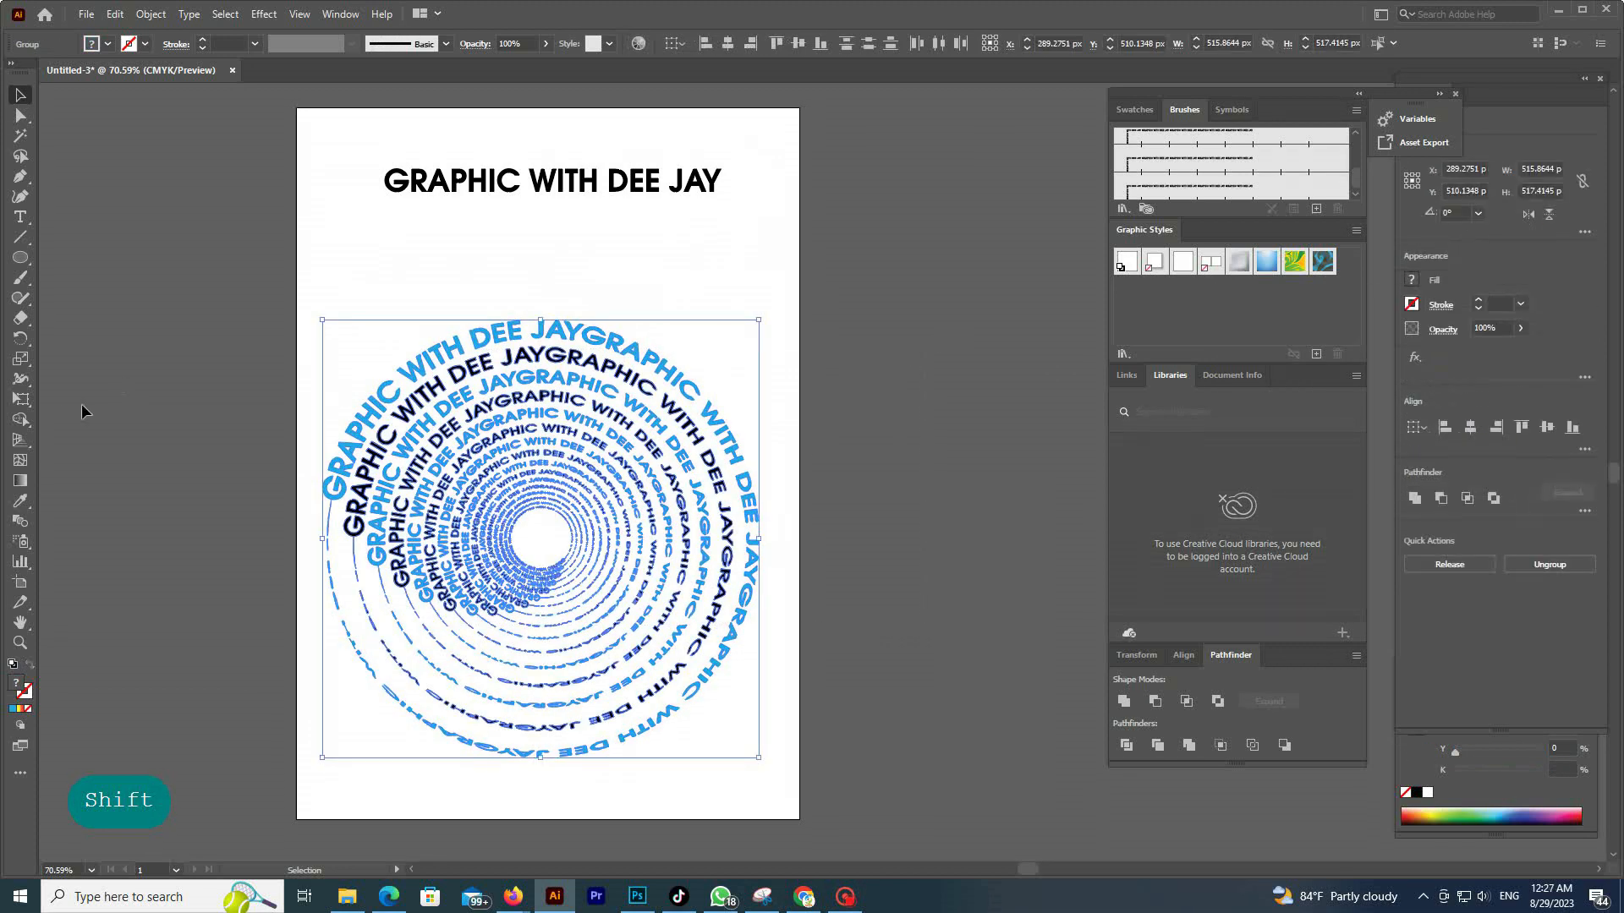
key("ctrl")
left_click(22, 400)
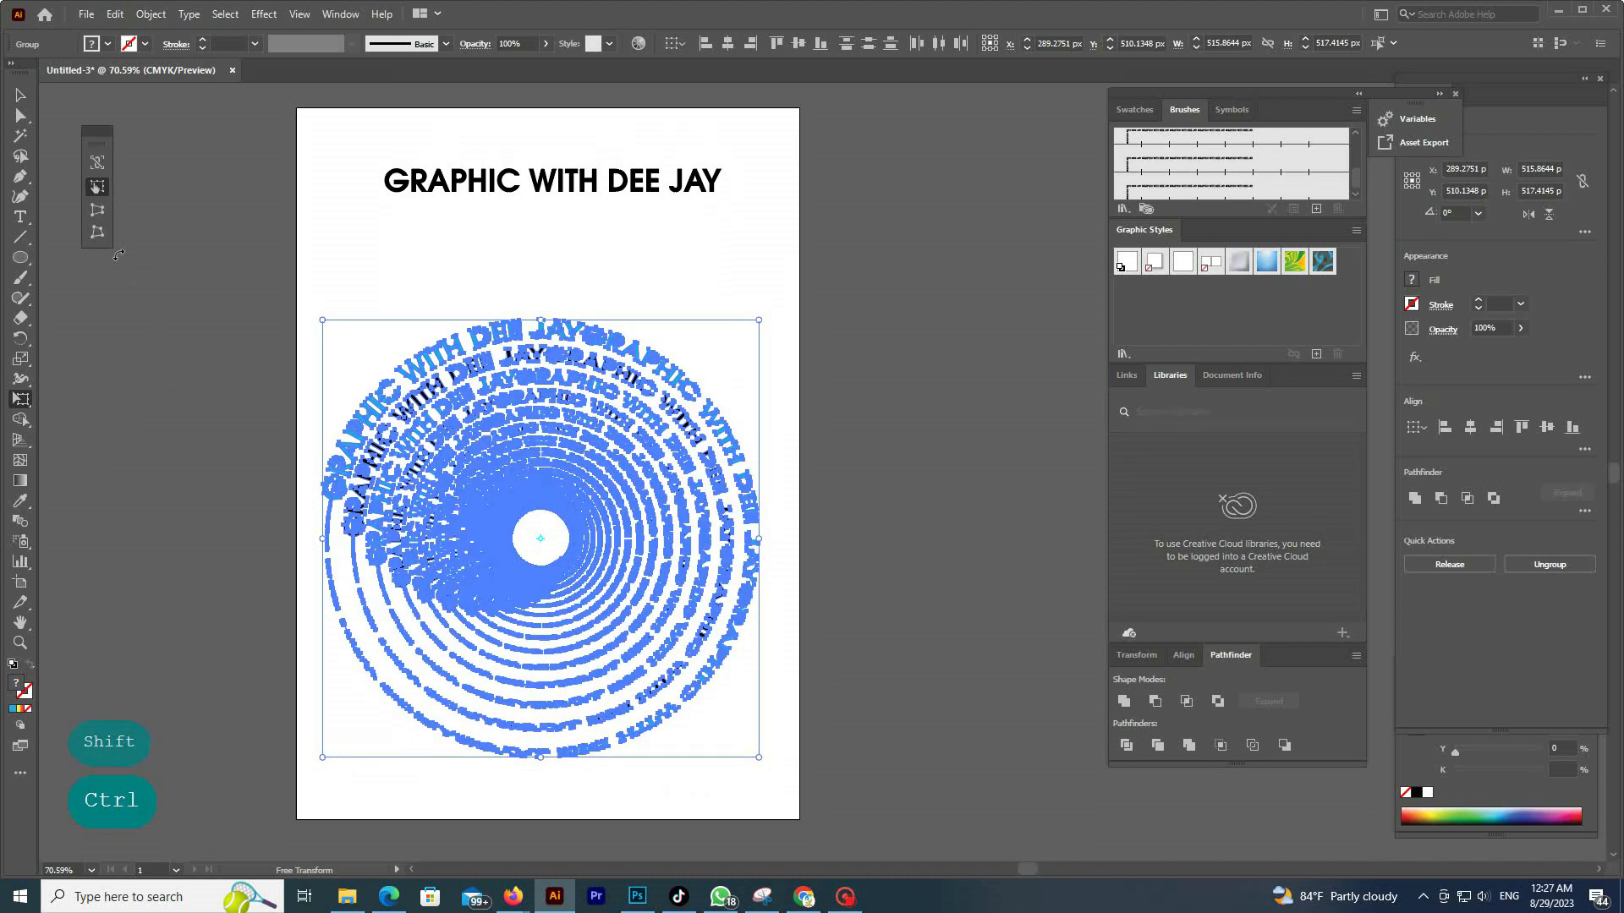
left_click(104, 232)
left_click_drag(755, 327, 618, 484)
left_click(20, 95)
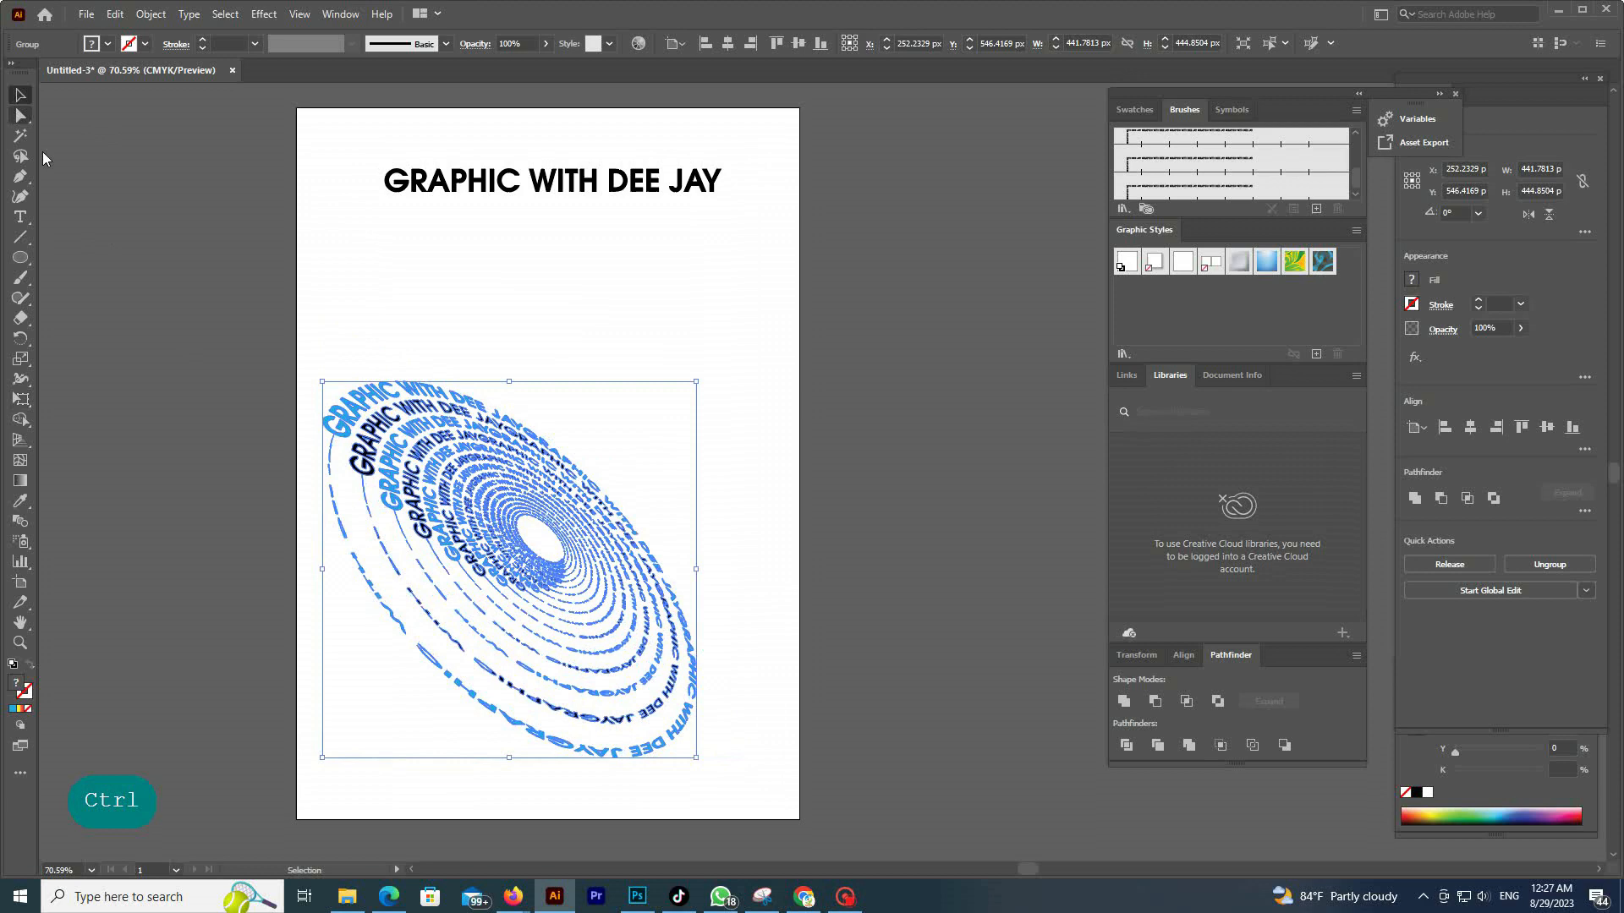
- Move the distorted text spiral slightly up and to the right on the artboard and deselect it
left_click(820, 403)
left_click_drag(519, 497, 562, 404)
left_click(900, 378)
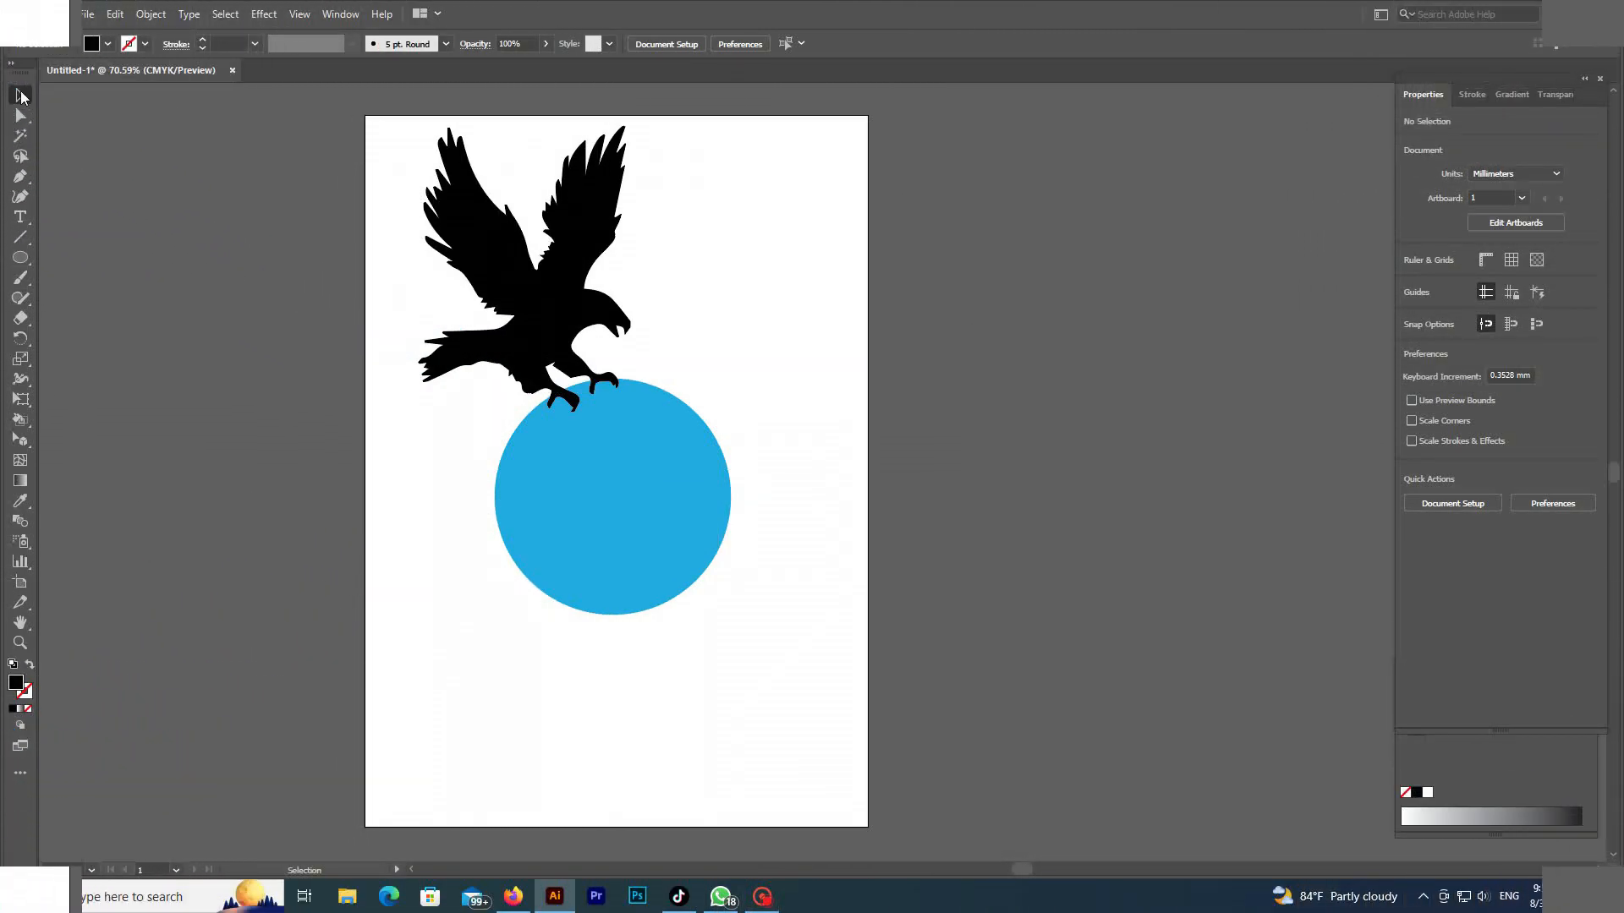
- Move the eagle over the blue circle and subtract it from the circle with Minus Front as a compound shape
left_click(569, 292)
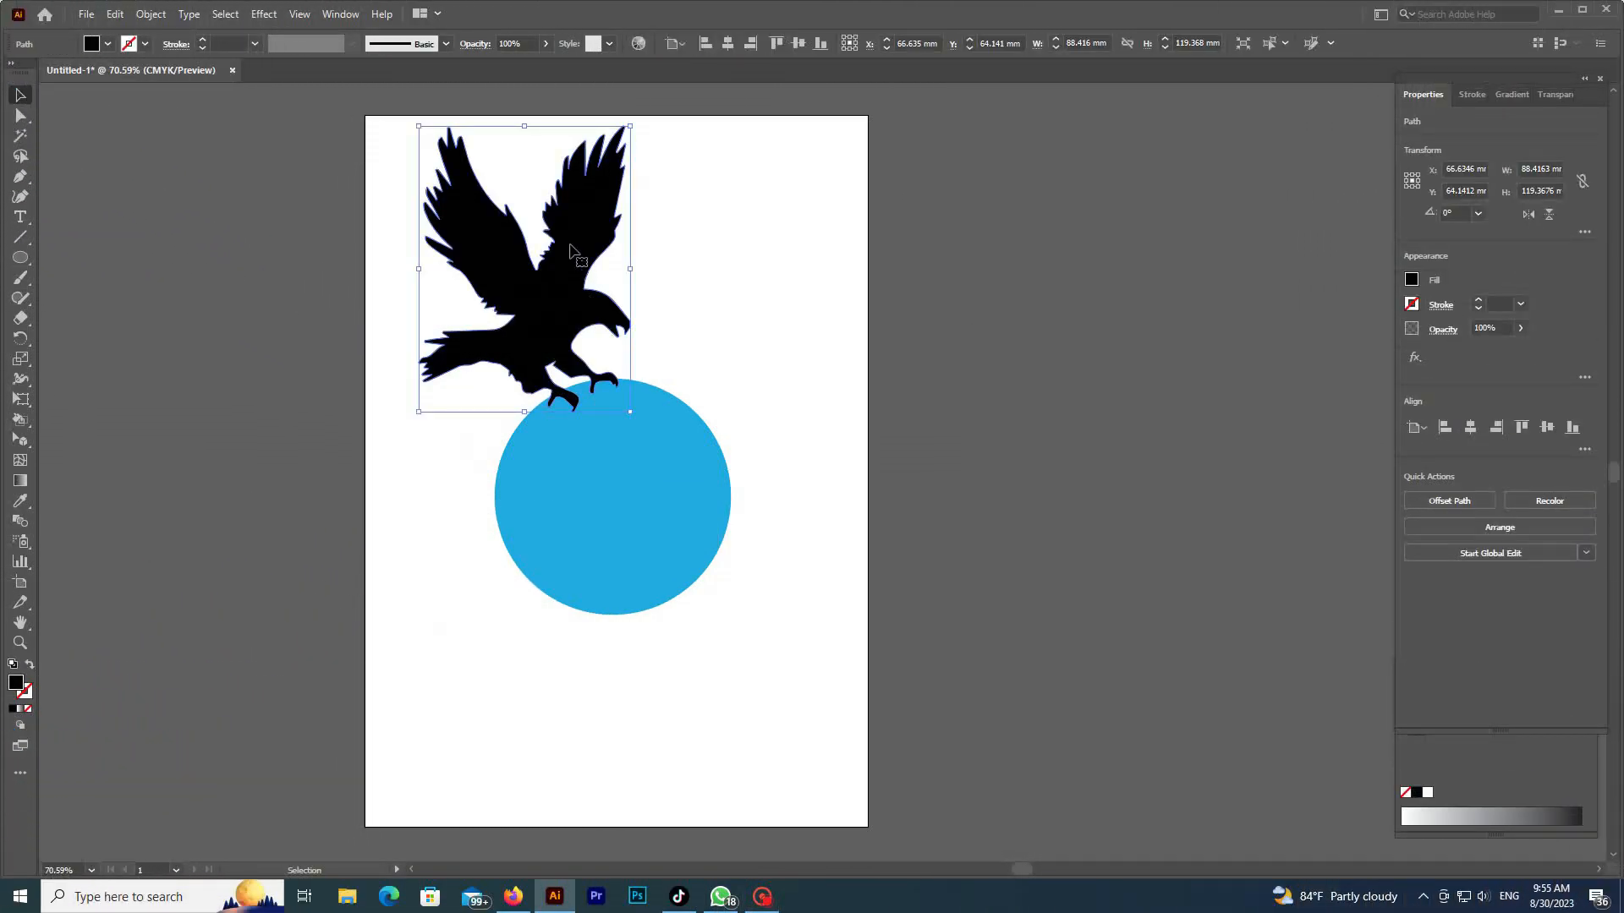
left_click_drag(569, 251, 648, 454)
left_click(681, 386)
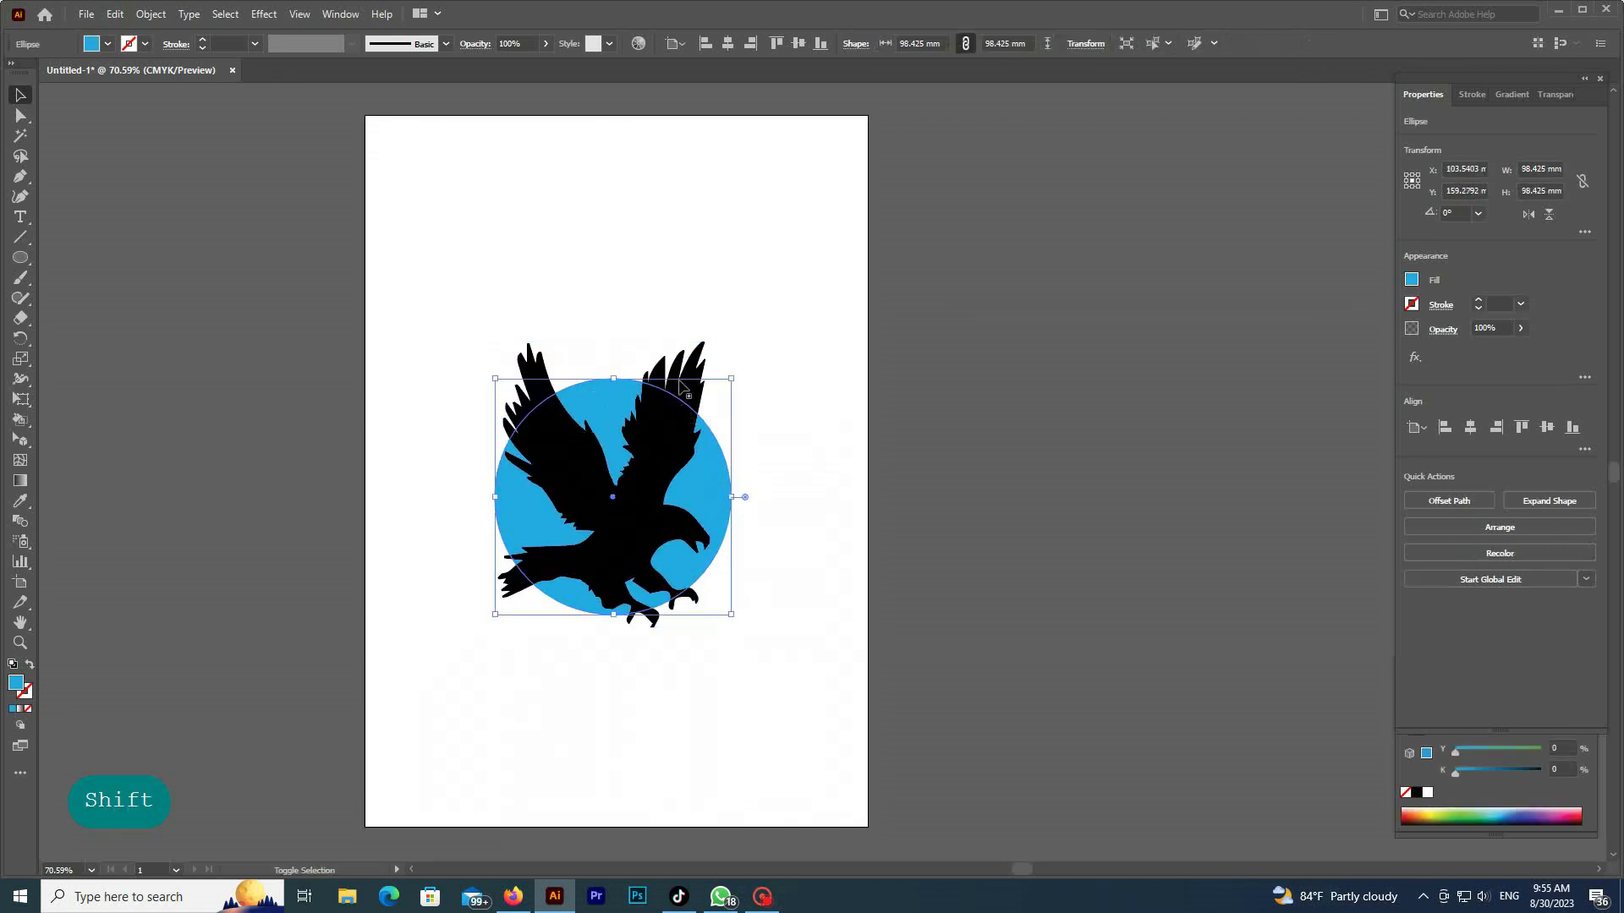
key("shift")
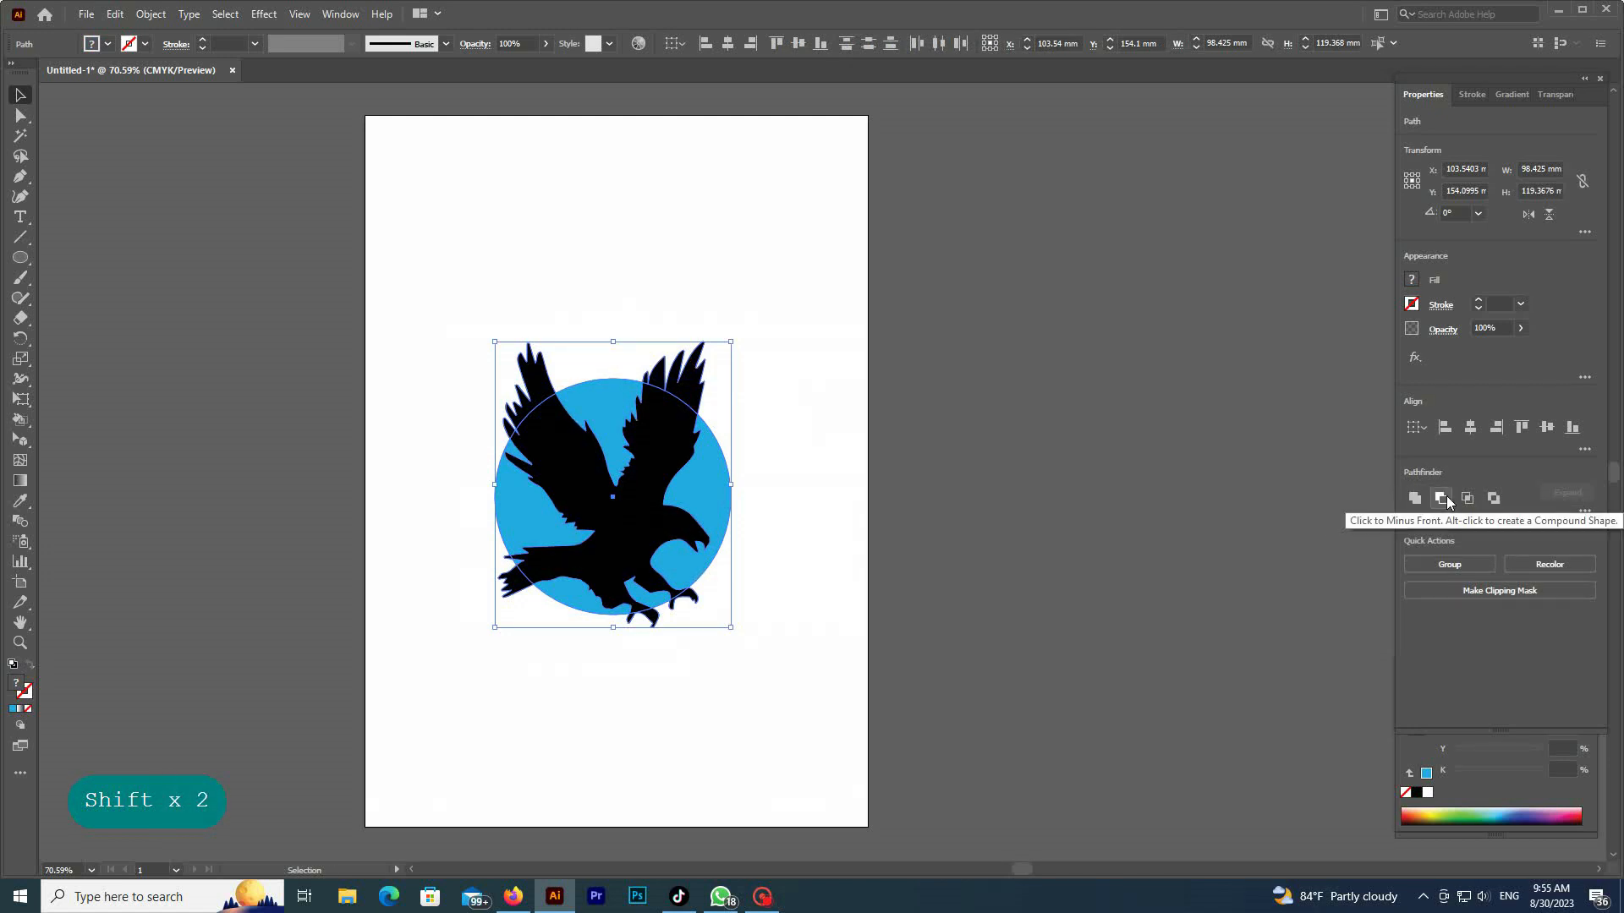
key("ctrl")
left_click(1449, 502, "alt")
left_click(820, 423)
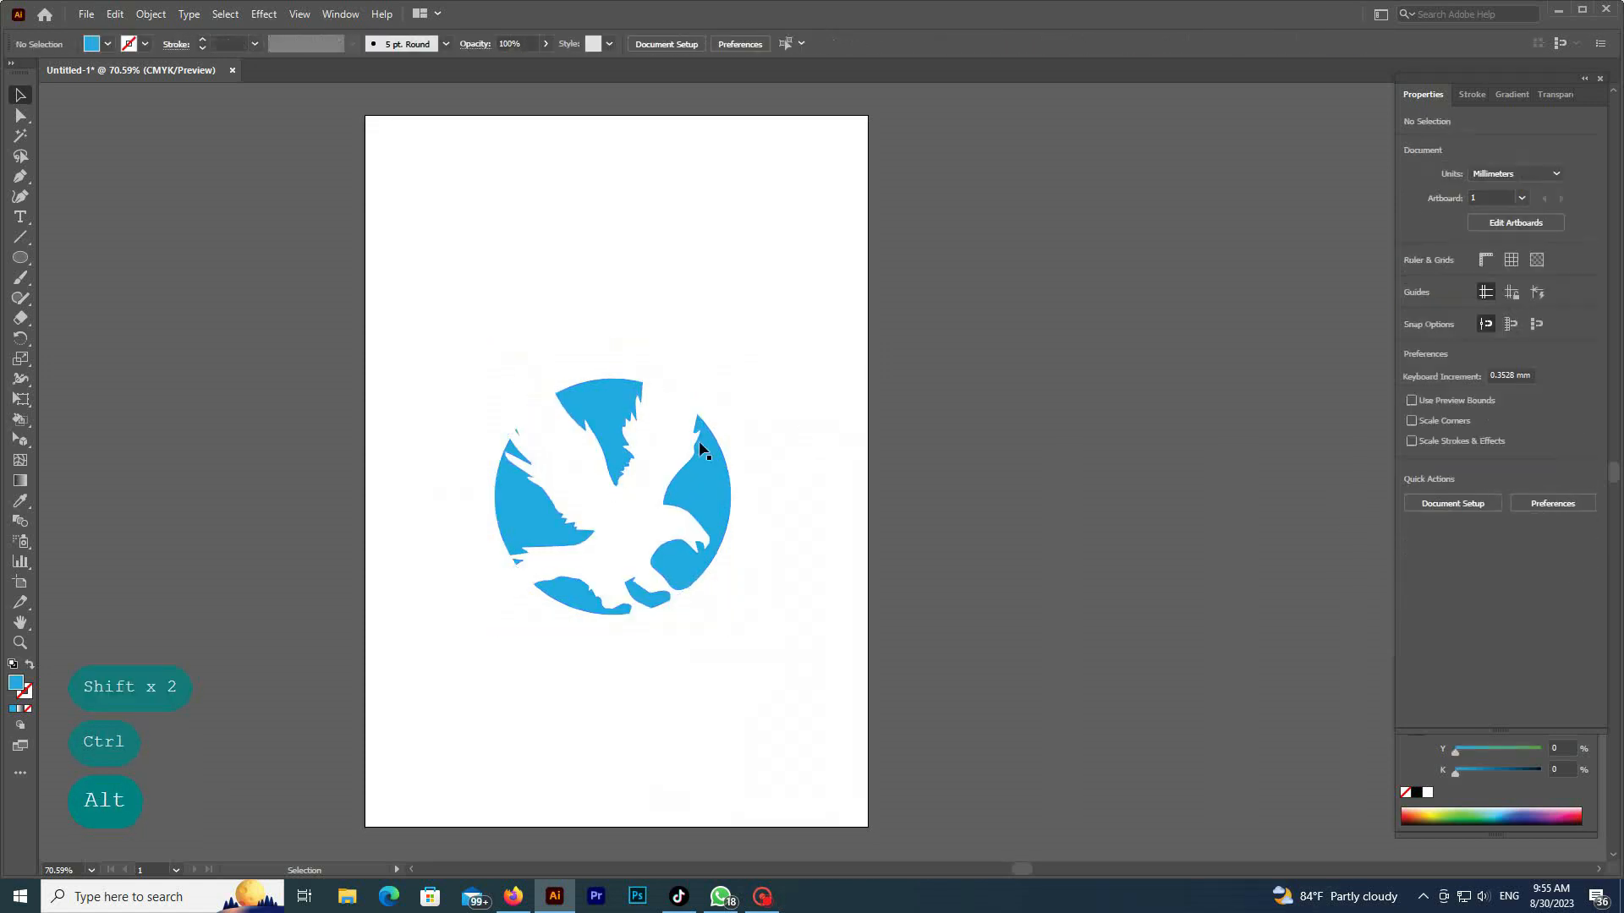
- Move the compound shape upward on the artboard and reposition the eagle cut-out inside the circle with the Direct Selection tool
left_click(652, 451)
left_click_drag(621, 535, 621, 480)
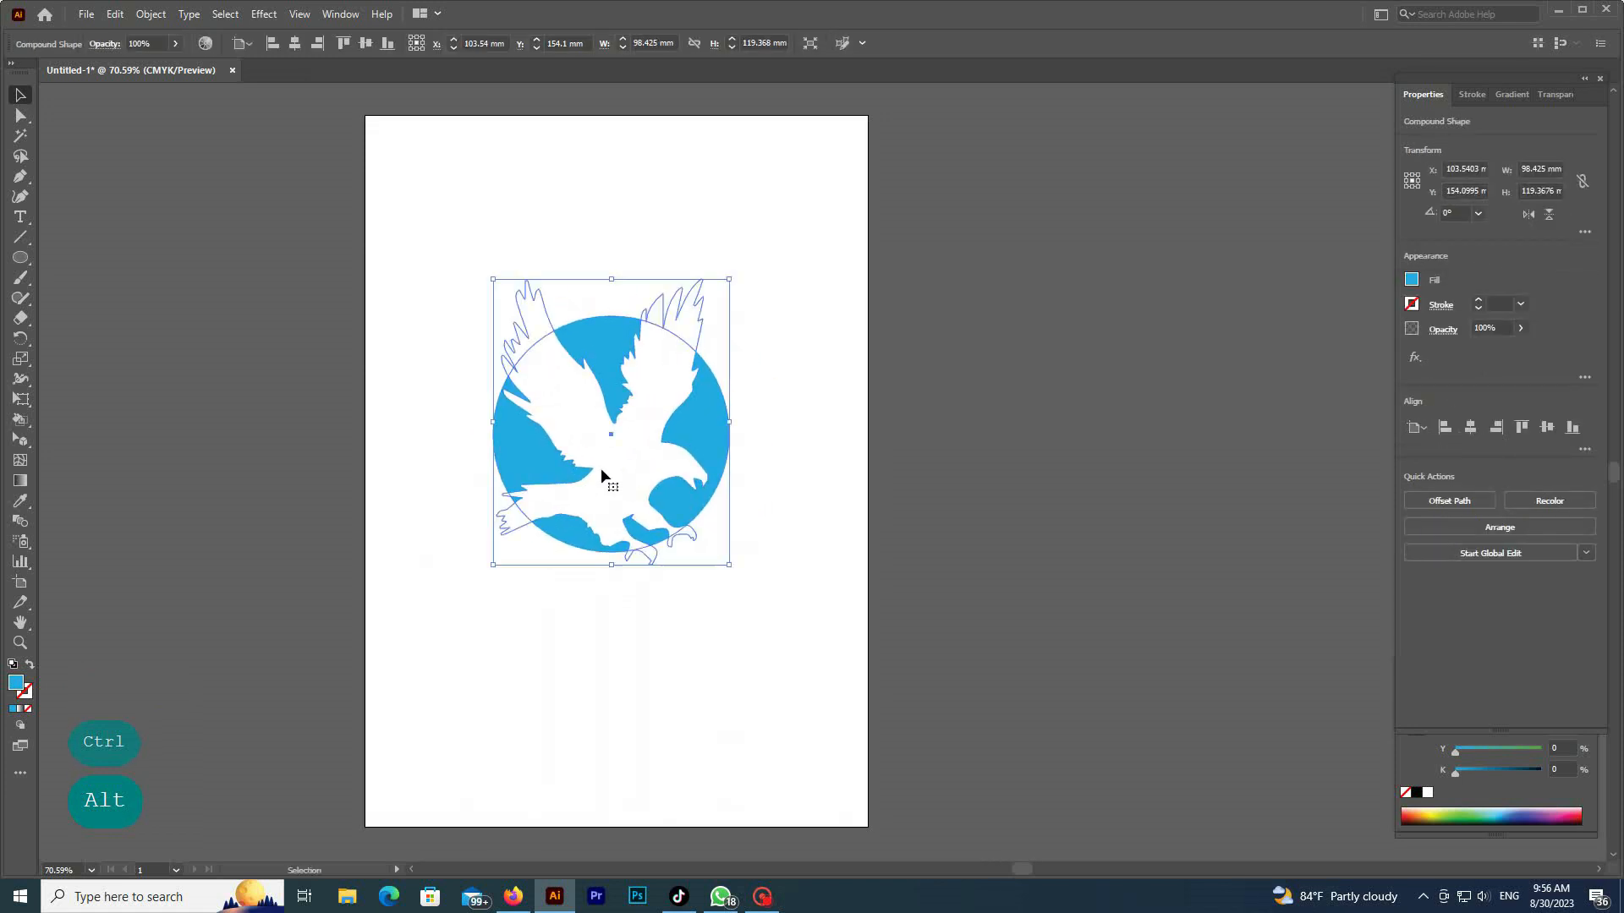
left_click(21, 117)
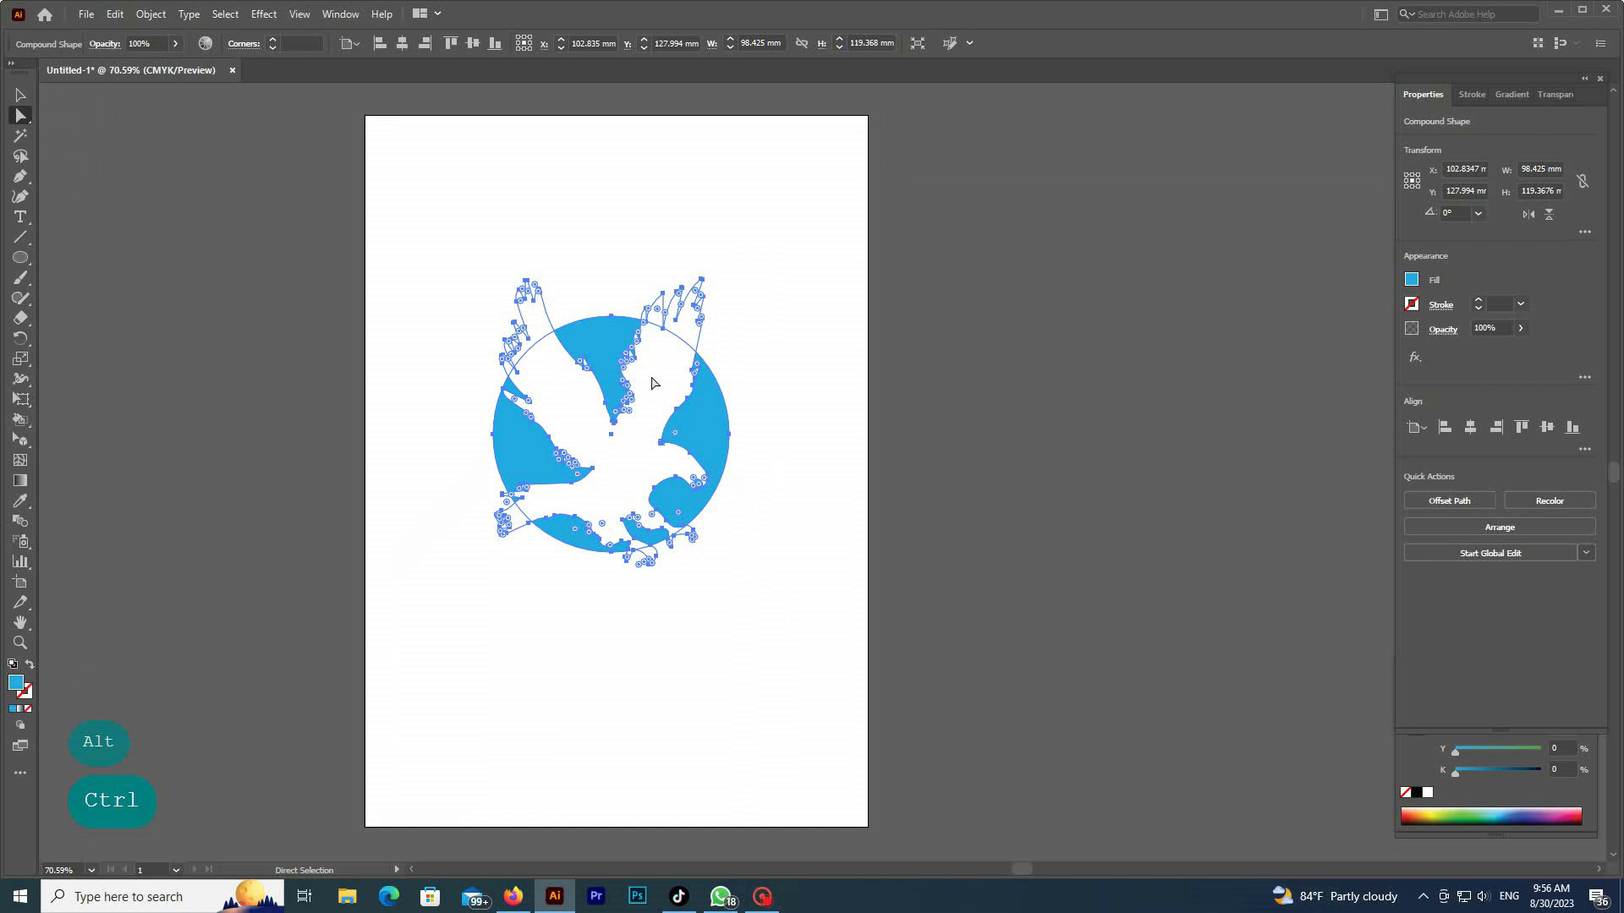
left_click_drag(651, 378, 676, 419)
left_click(740, 420)
left_click(640, 430)
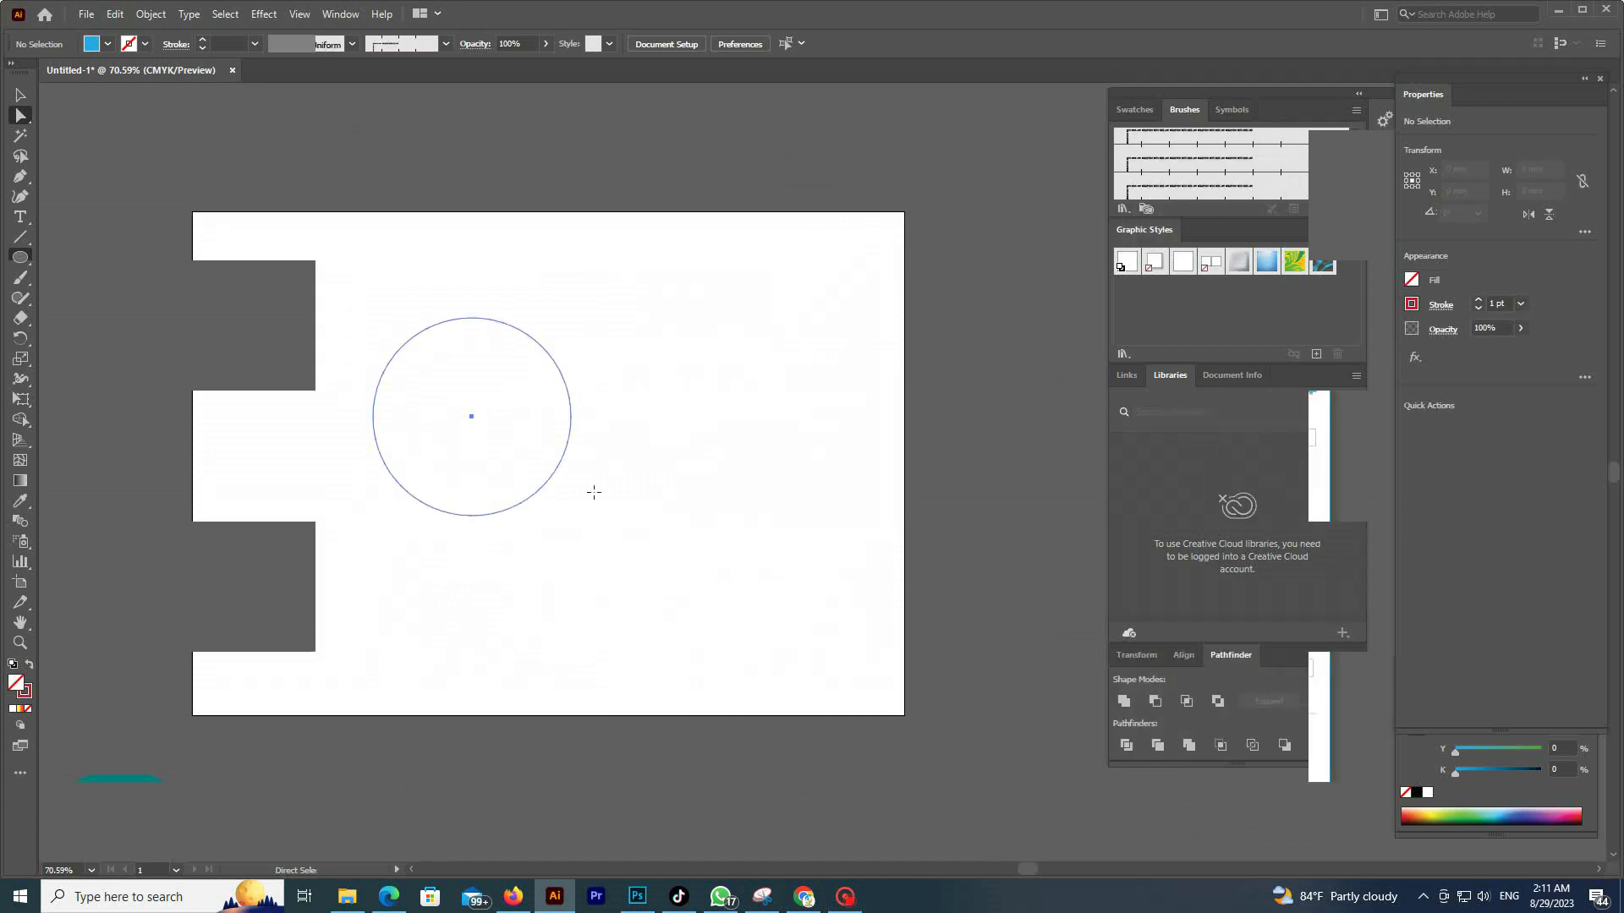
- Draw an unfilled circle about 482 px in diameter and centre it horizontally and vertically on the artboard
left_click_drag(590, 490, 780, 634)
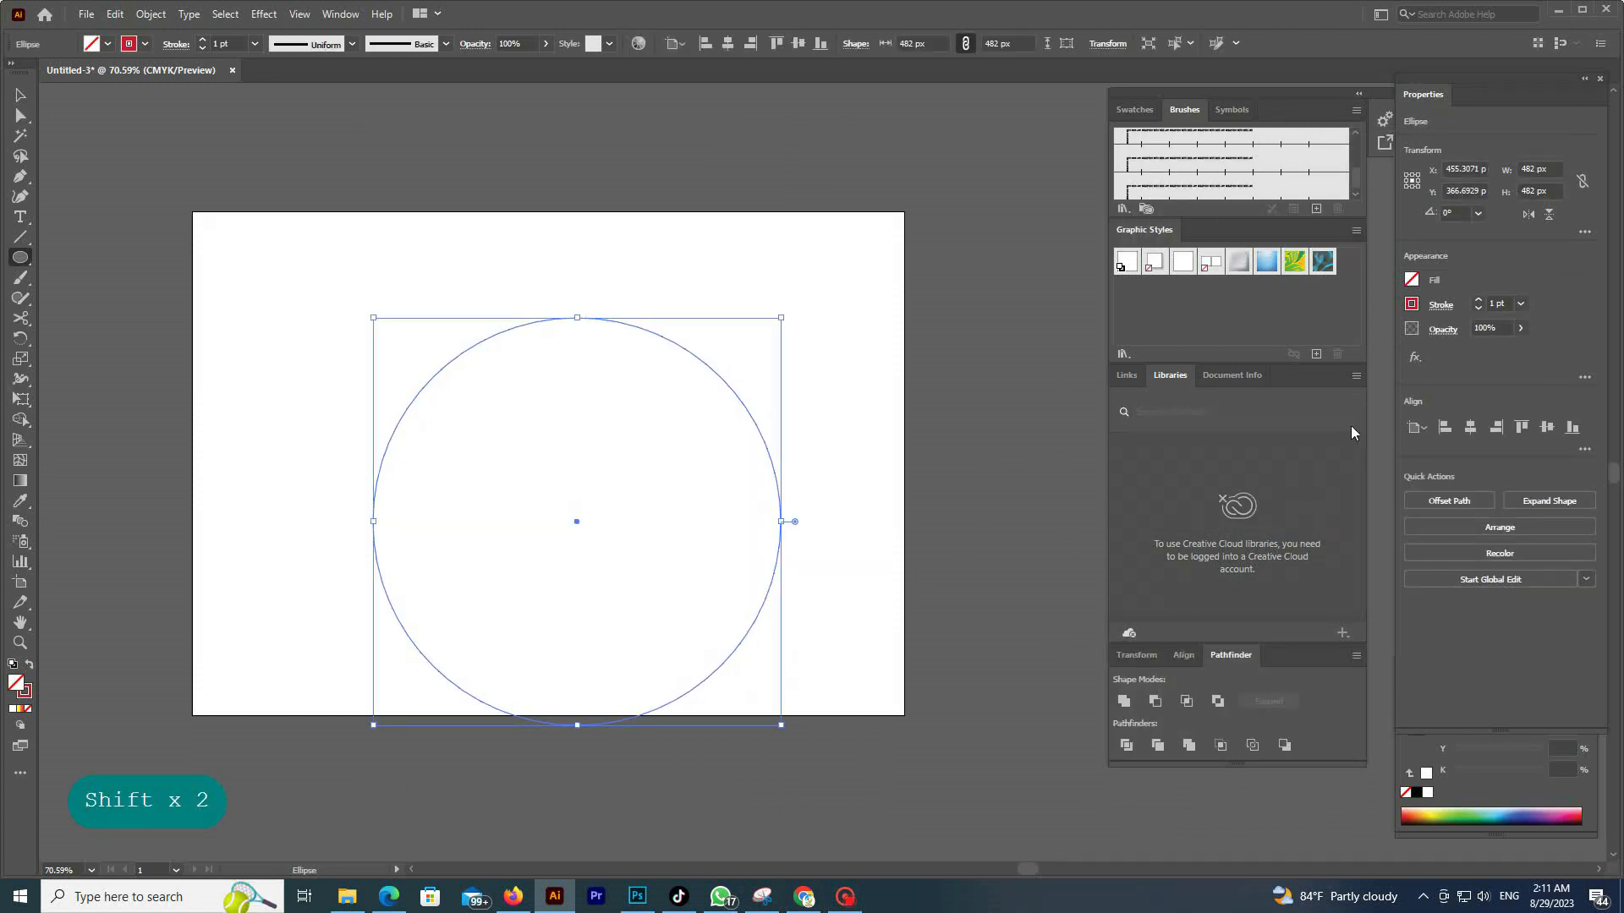
left_click(1470, 427)
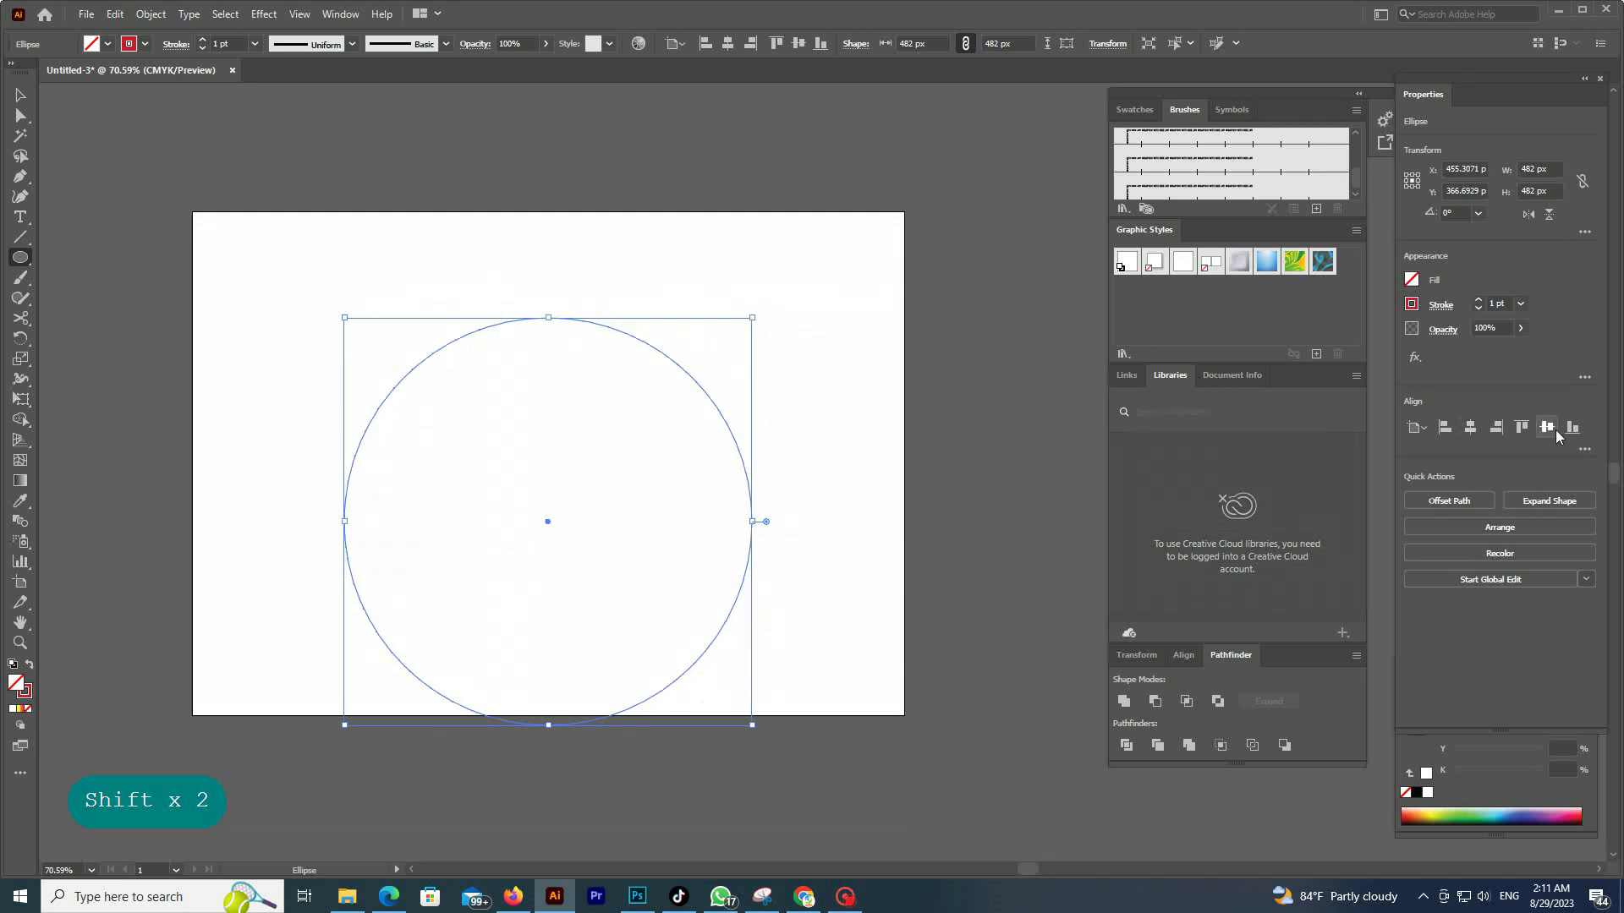
left_click(1547, 427)
- Fill the circle with white
left_click(1411, 280)
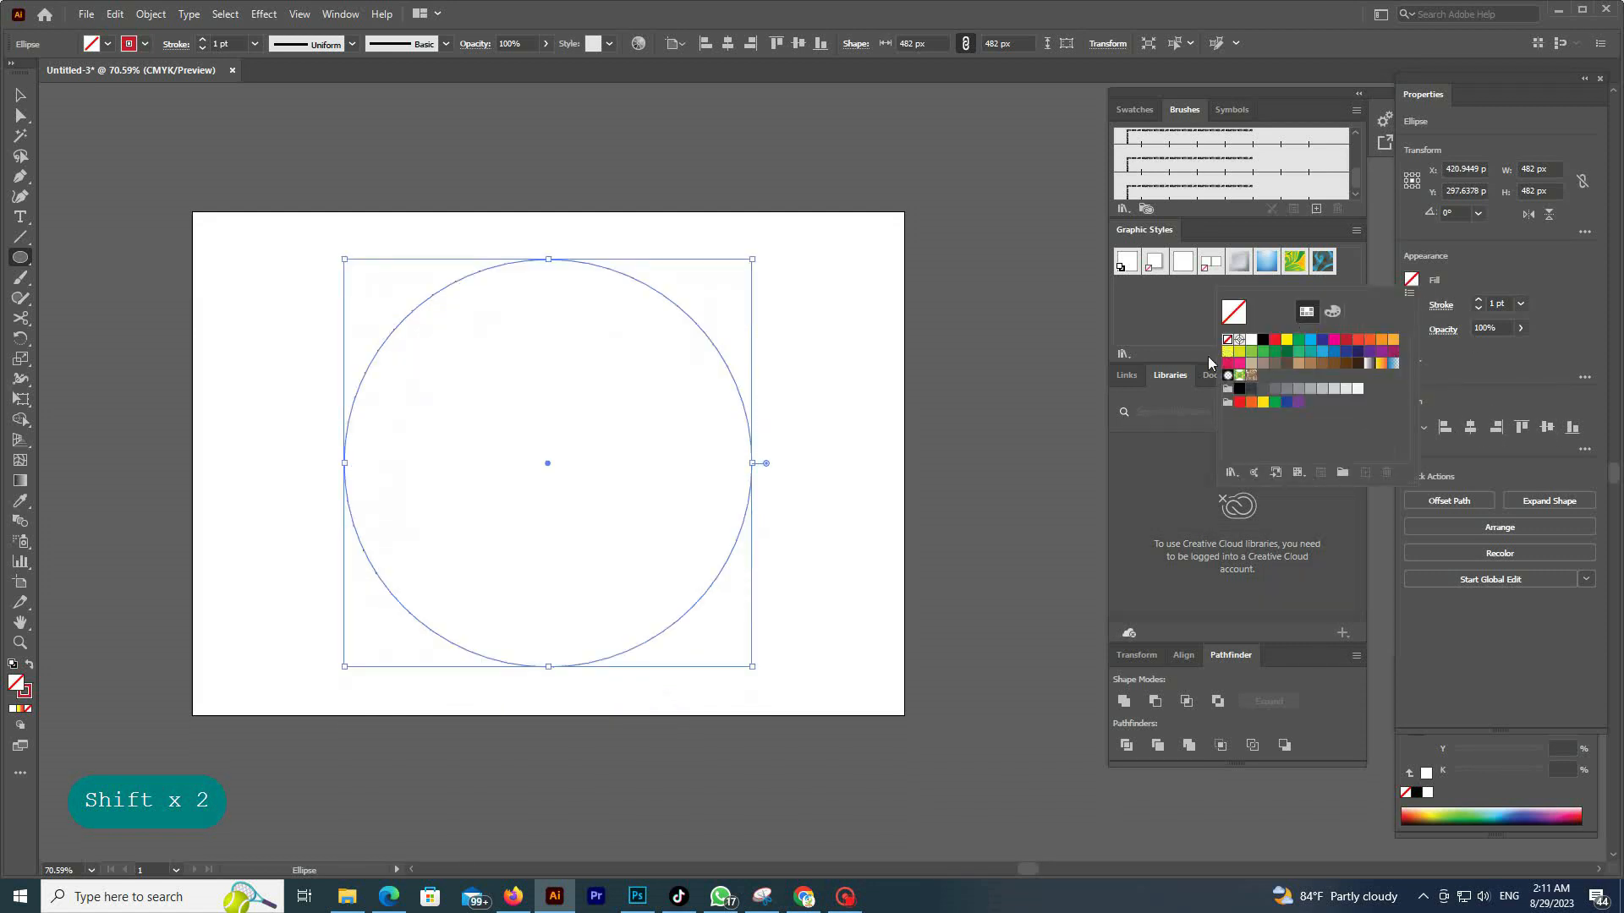
left_click(1252, 341)
key("Escape")
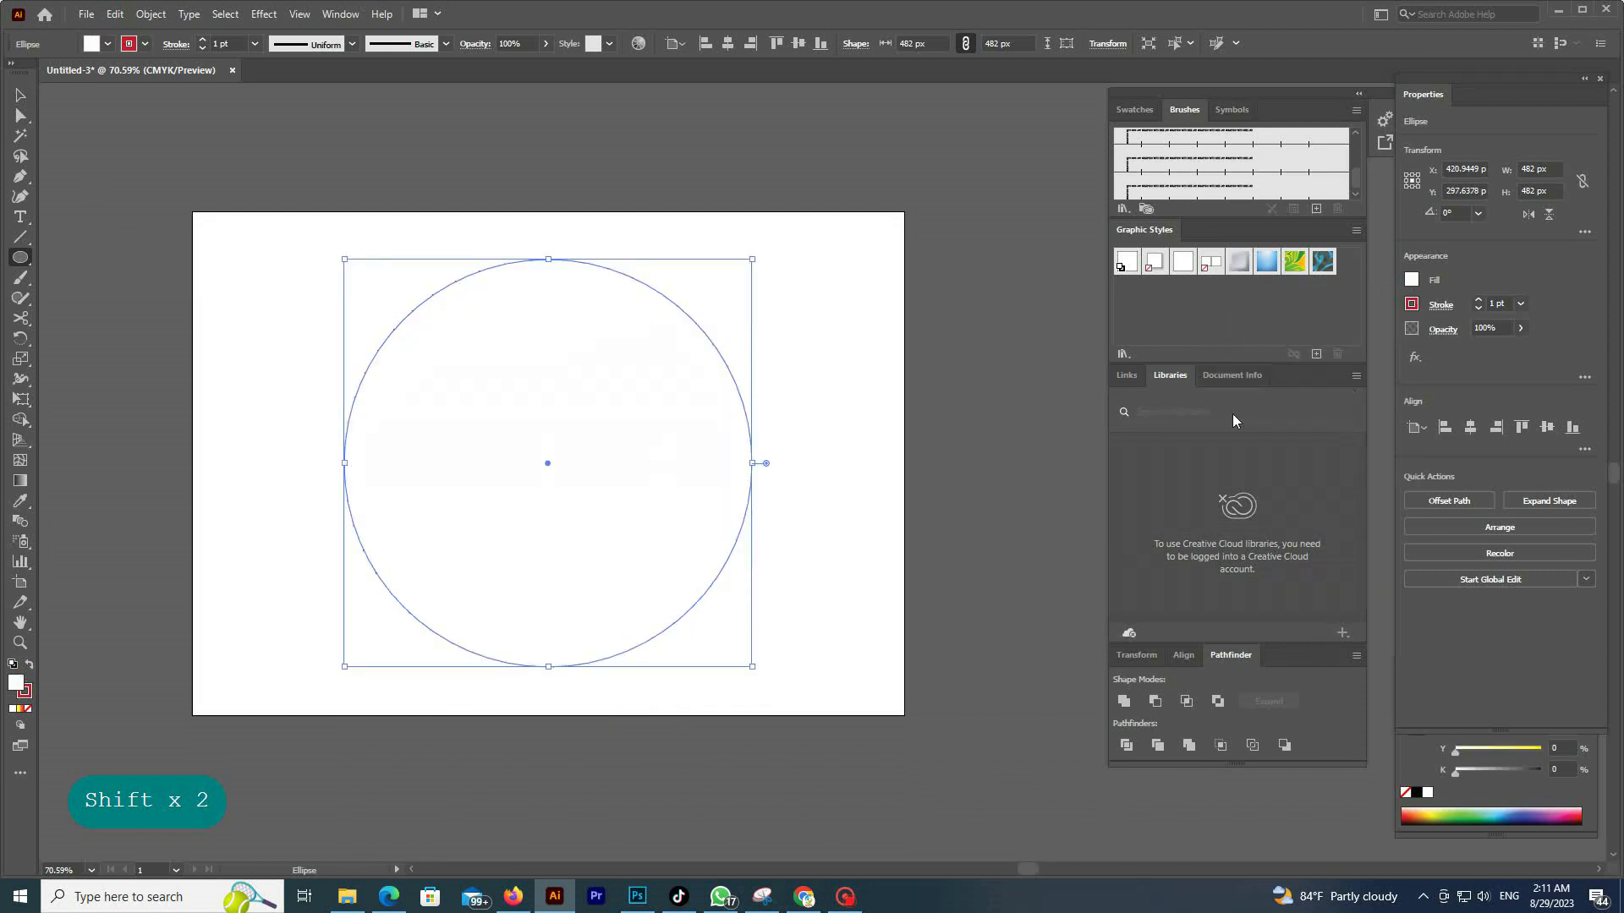
- Give the circle's dashed stroke a round cap and a weight of 24 pt
left_click(1442, 308)
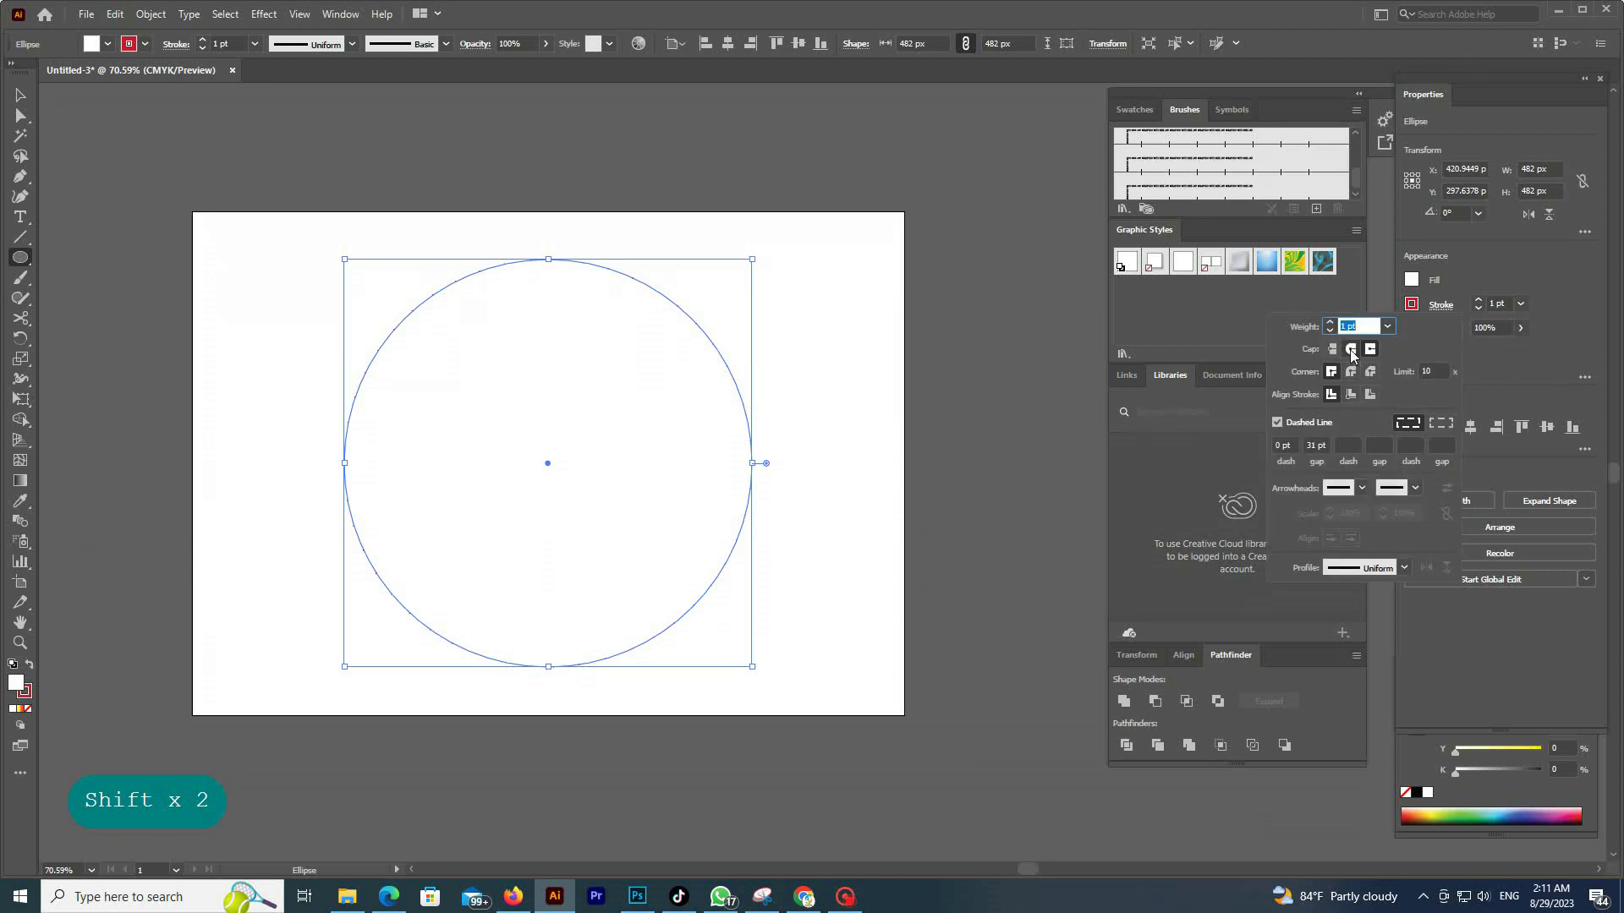
left_click(1311, 443)
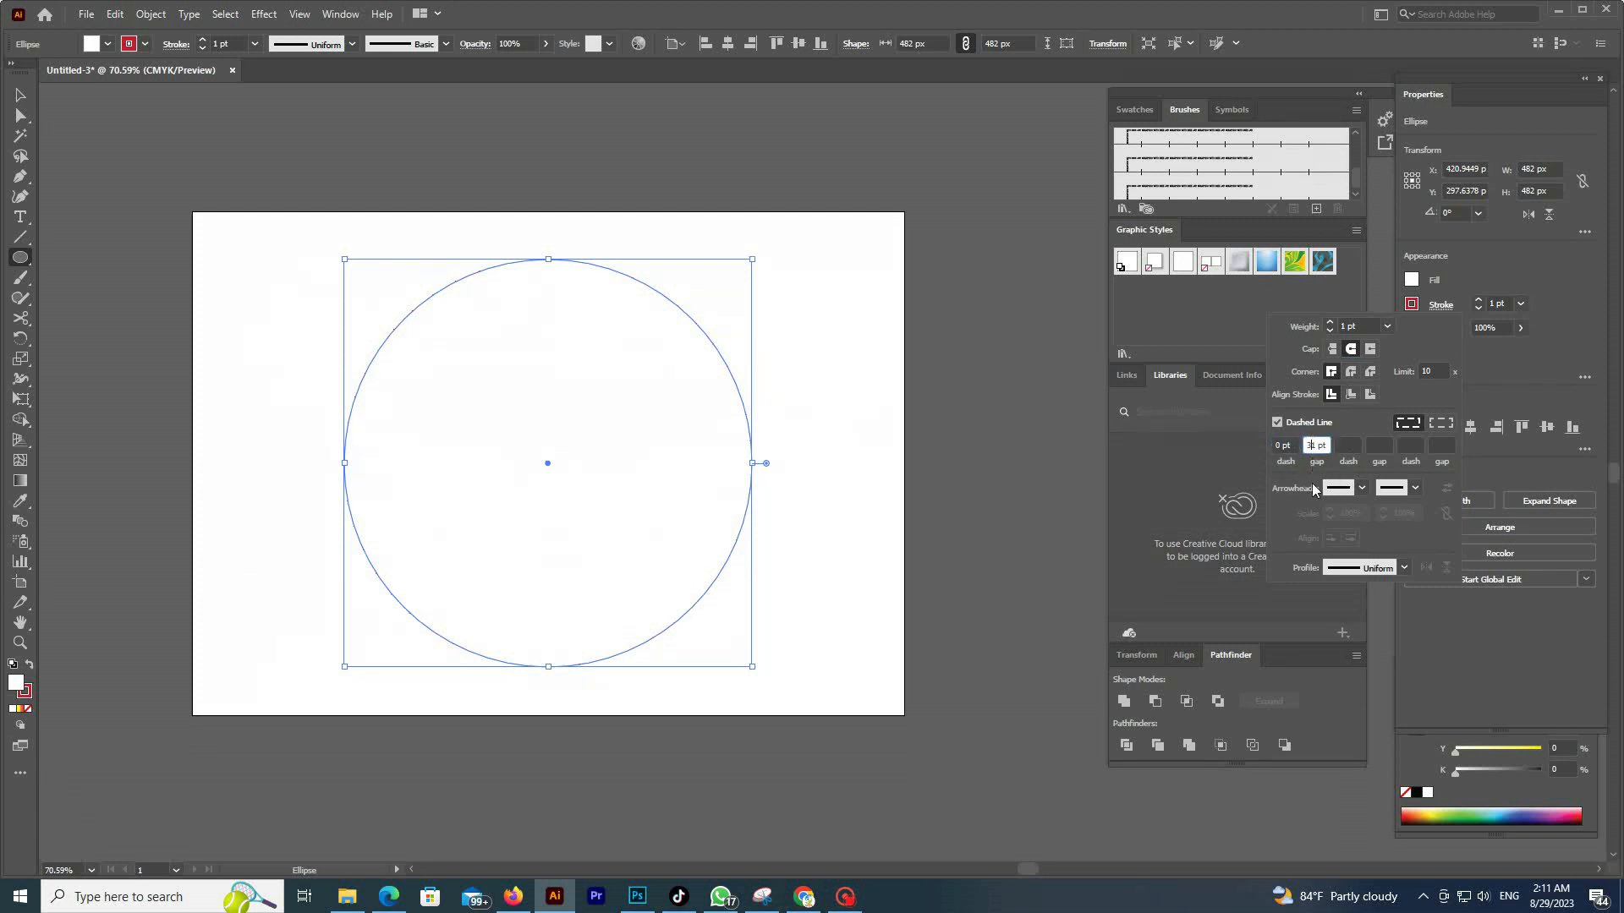
left_click(1328, 323)
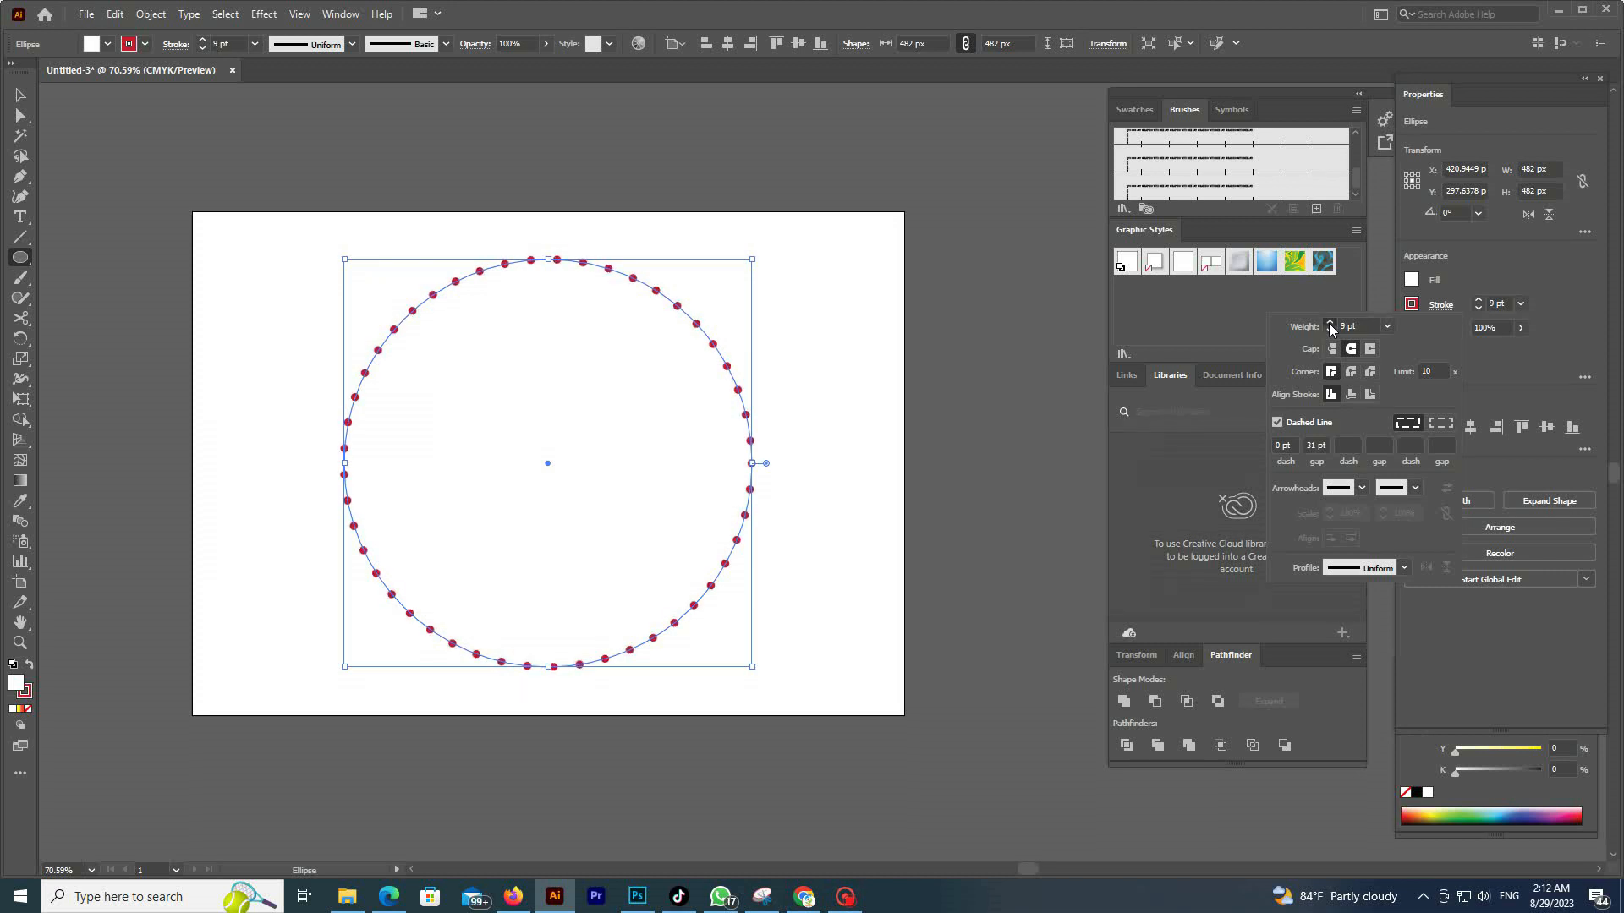
left_click(1328, 323)
left_click(1328, 323)
left_click(1328, 323)
left_click(1328, 323)
left_click(1329, 323)
left_click(1328, 323)
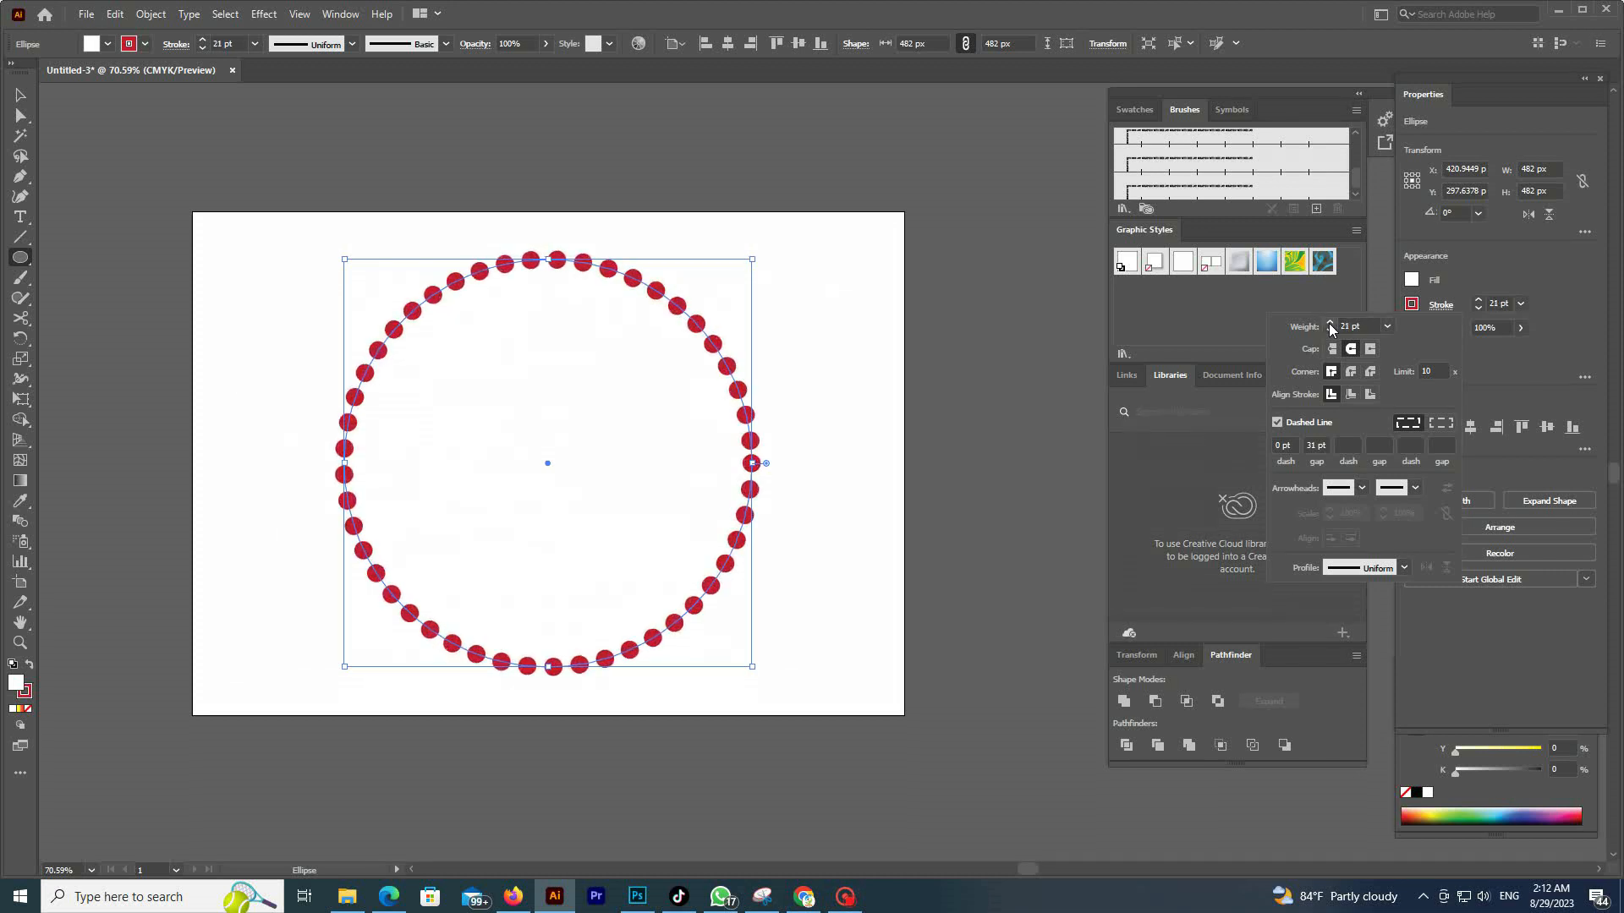
left_click(1329, 323)
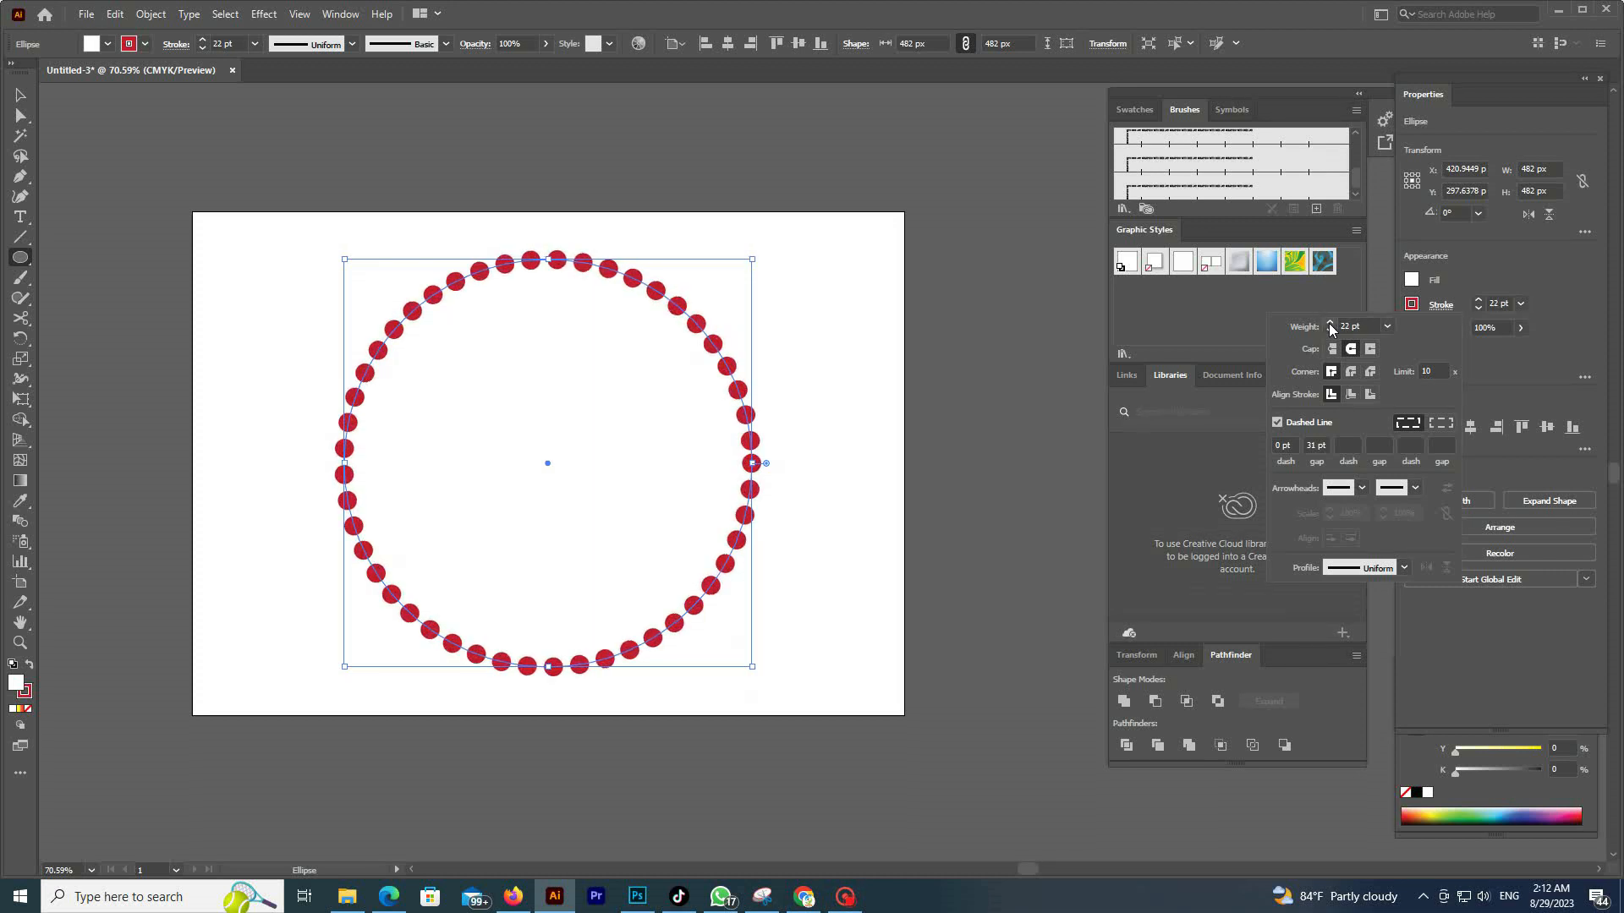
left_click(1328, 323)
left_click(1328, 323)
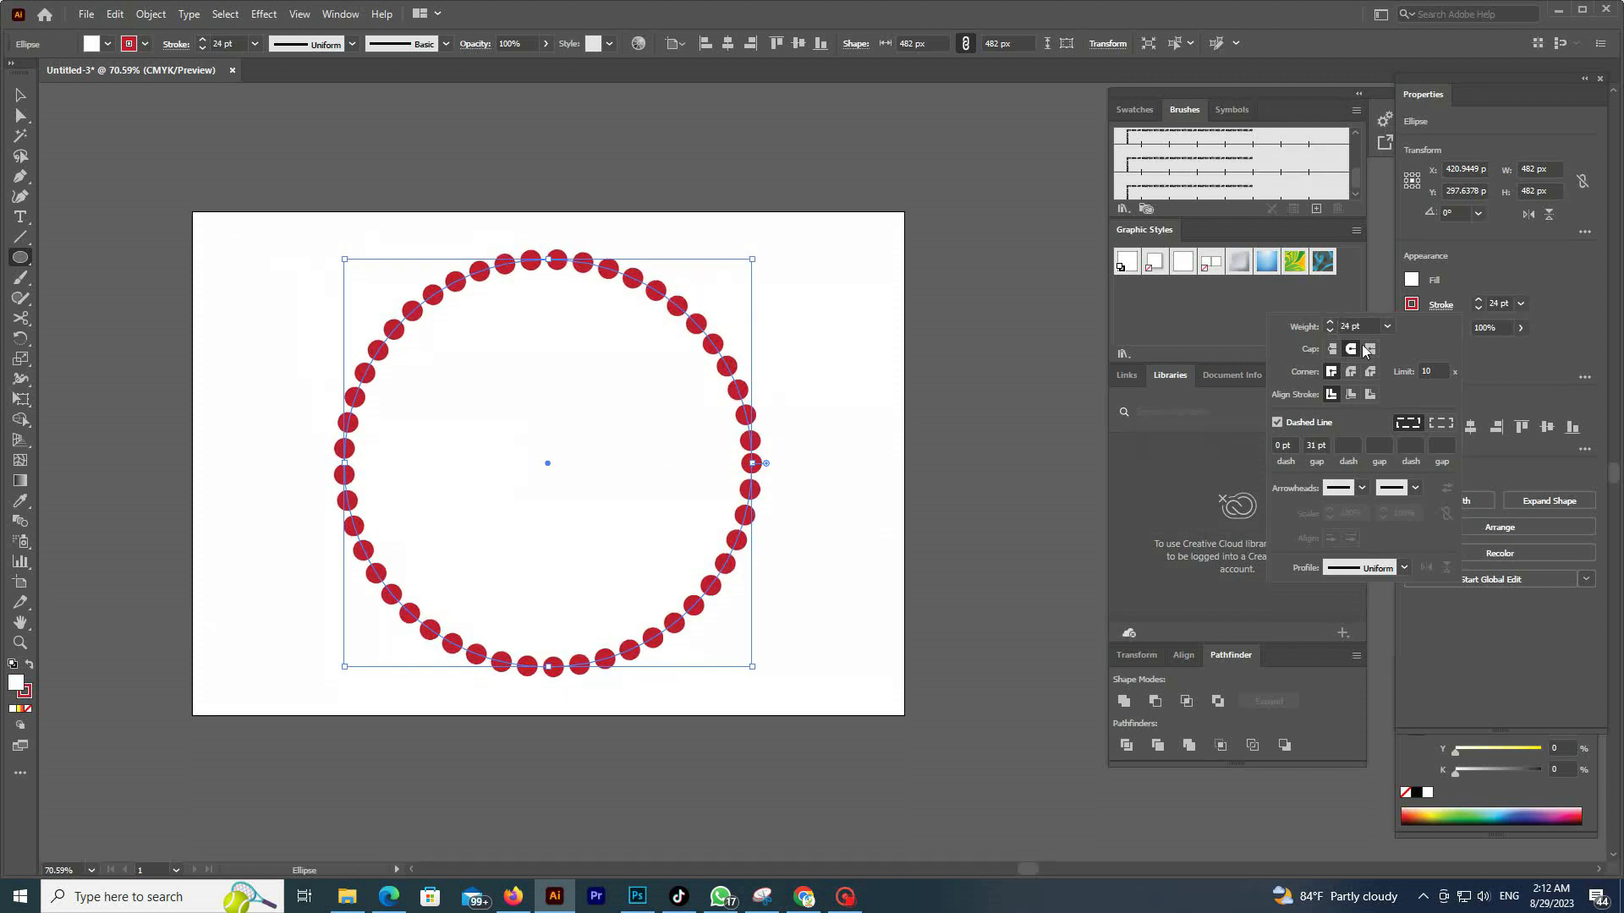
left_click(1323, 310)
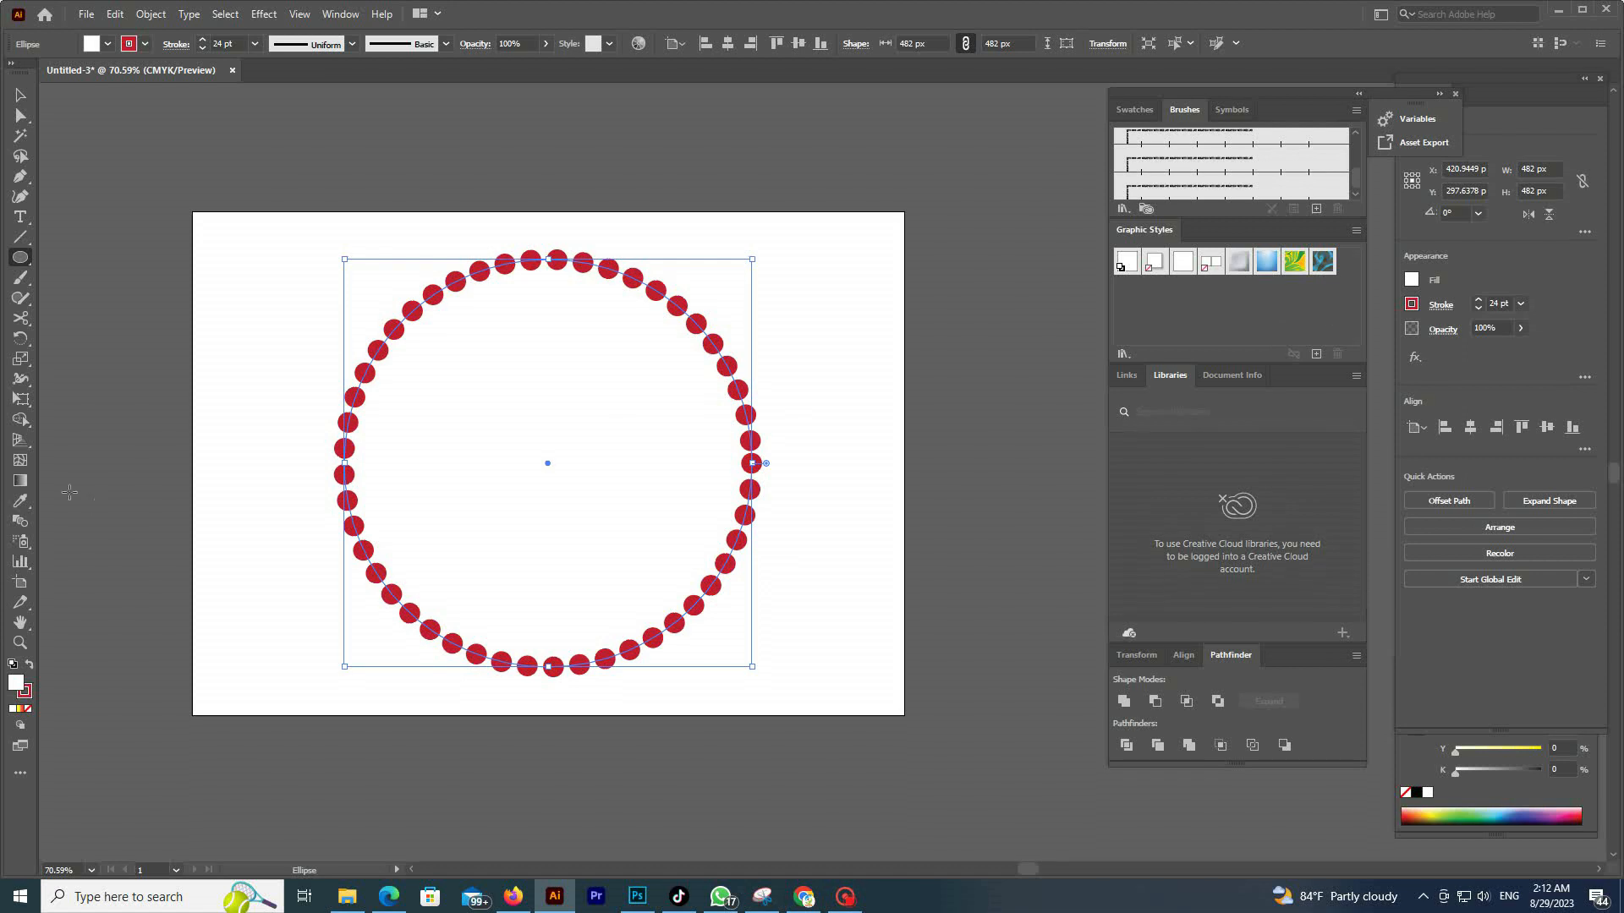
- Cut the dotted circle into four quarter arcs at its uppermost, rightmost, lowest and leftmost anchor points with the Scissors tool
left_click(23, 319)
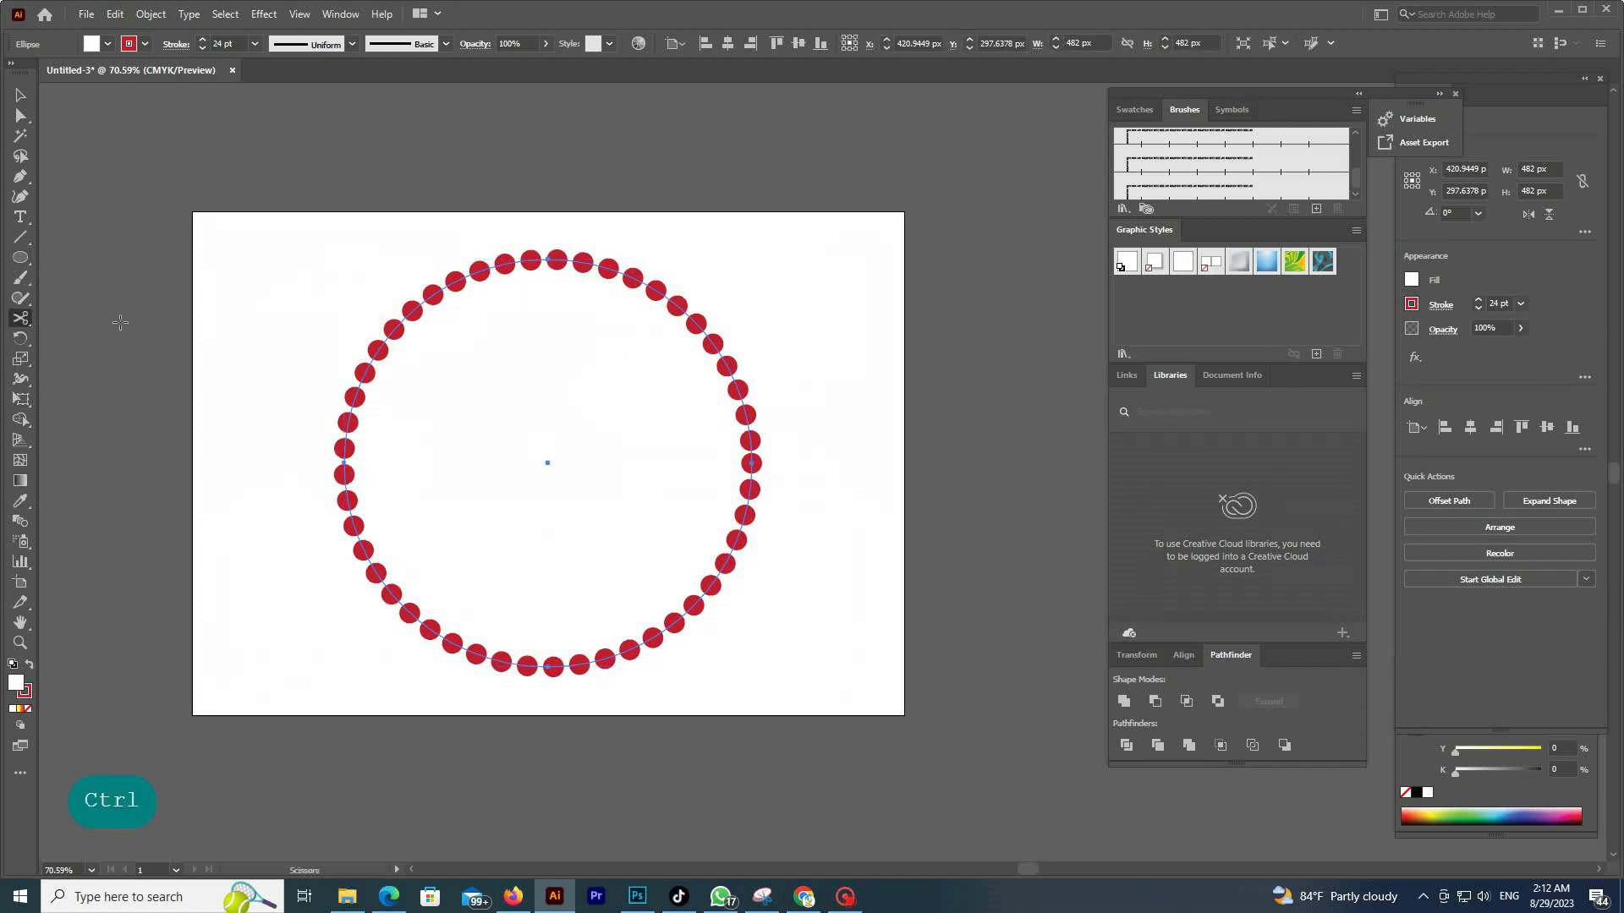
left_click(548, 260)
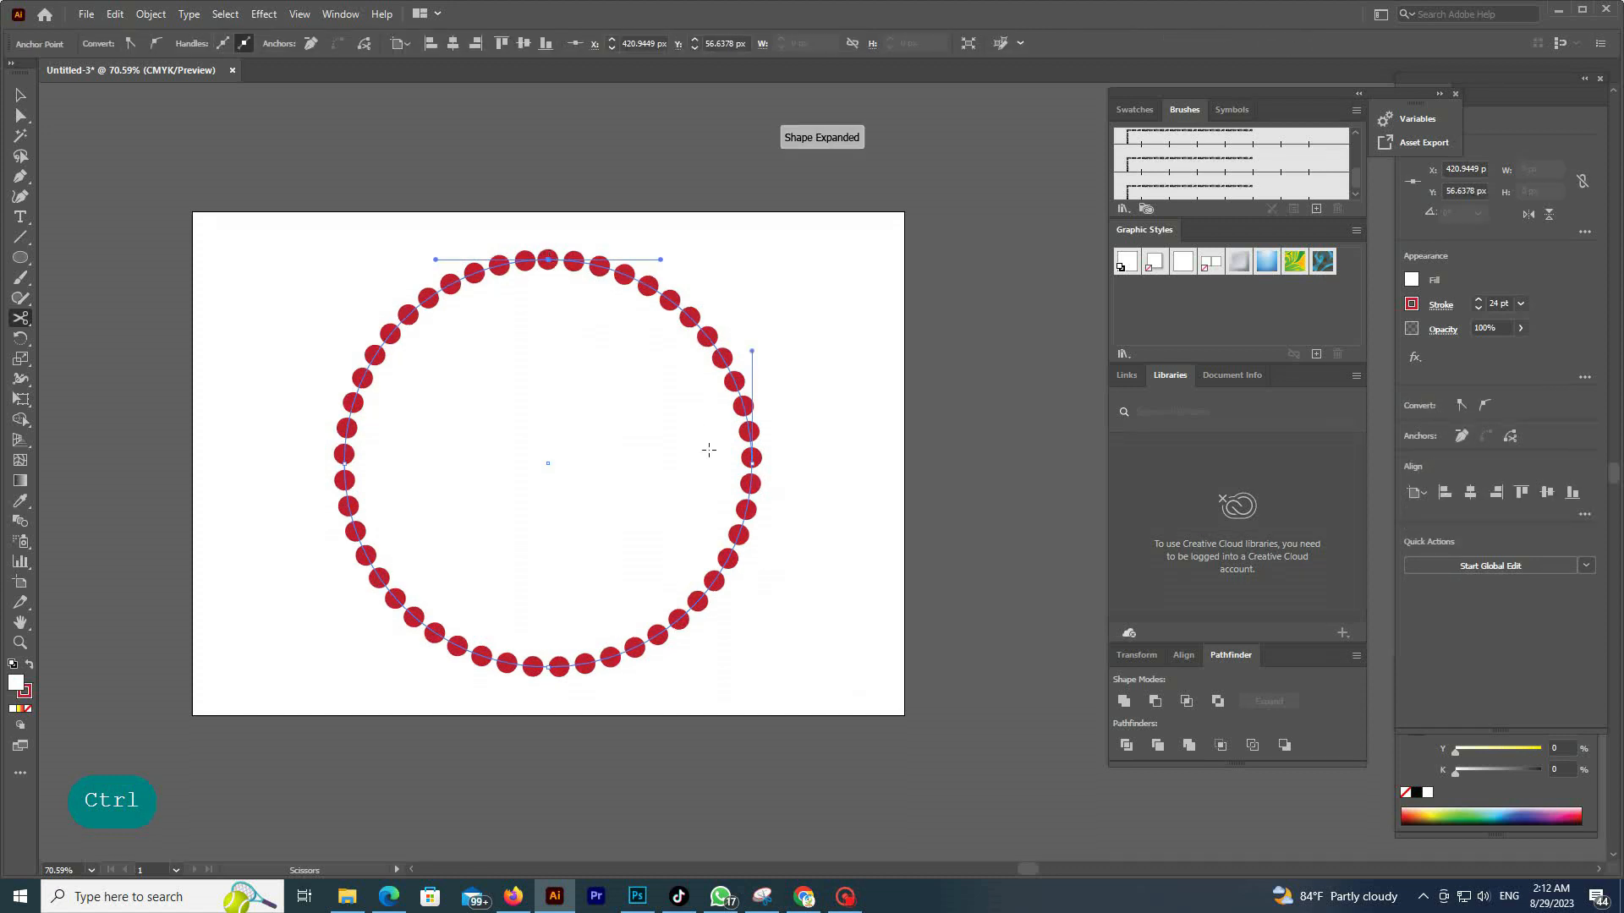
left_click(752, 461)
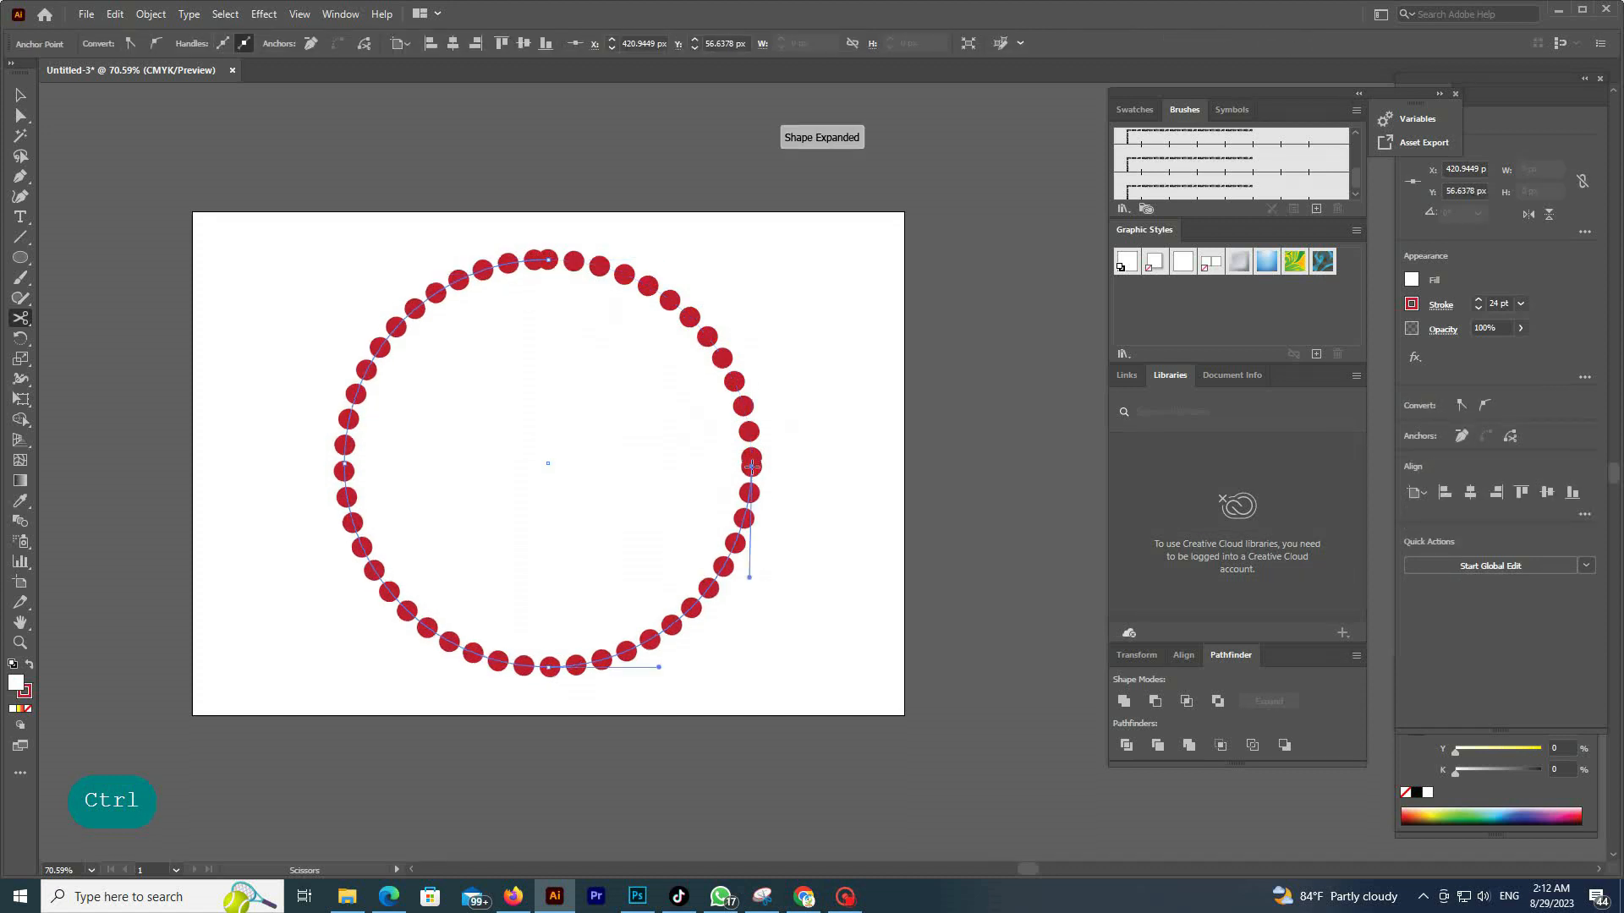
left_click(550, 667)
left_click(345, 463)
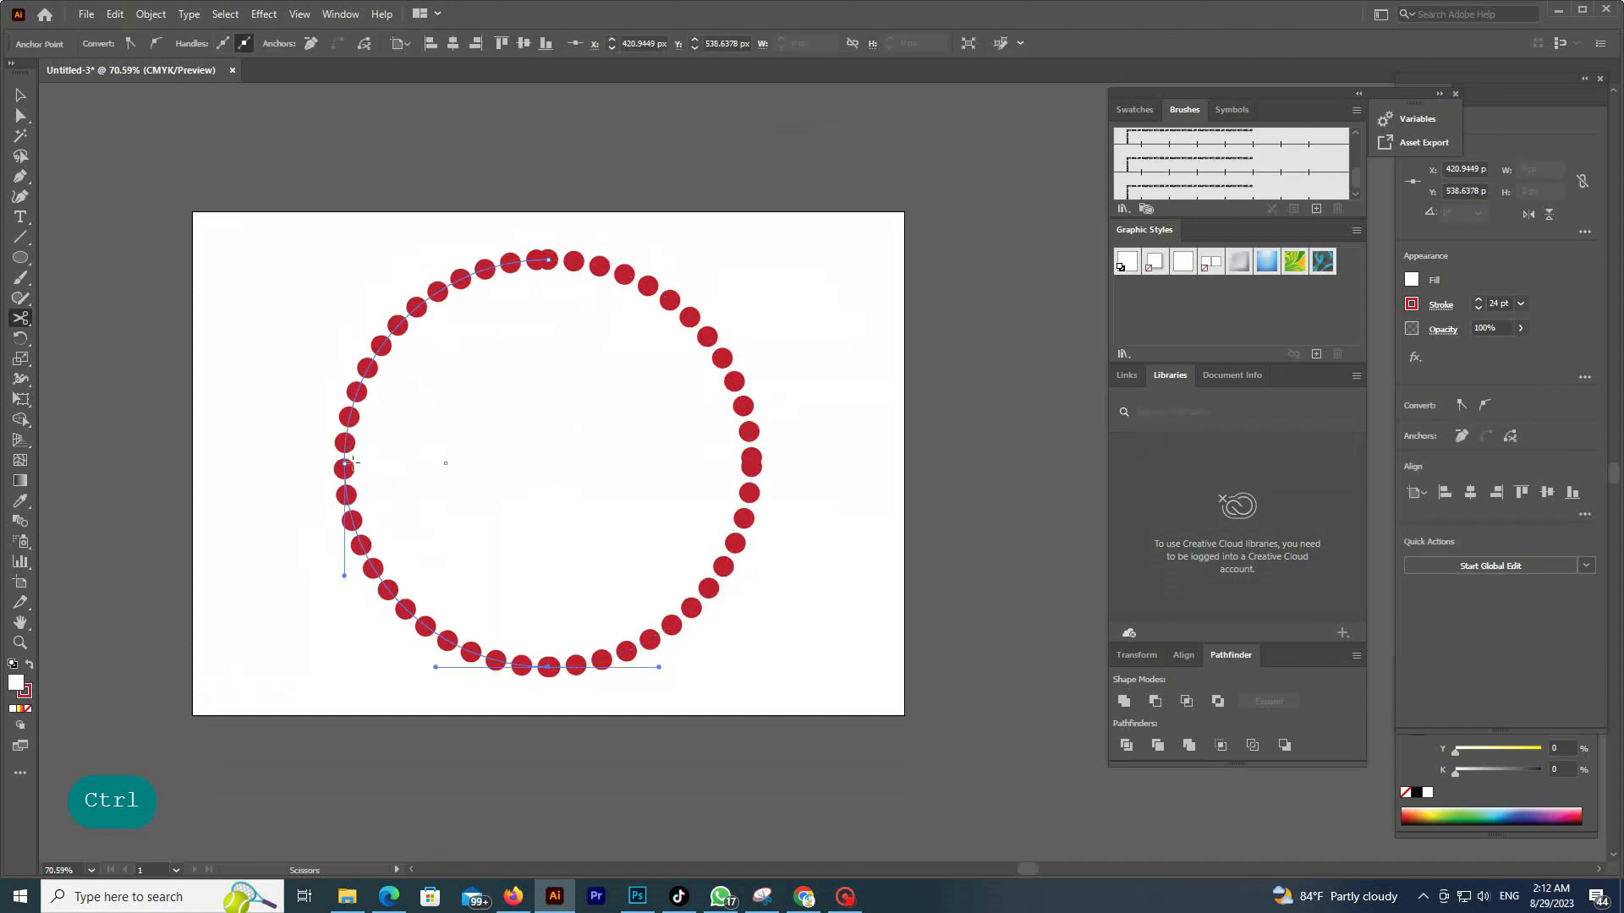
left_click(345, 462)
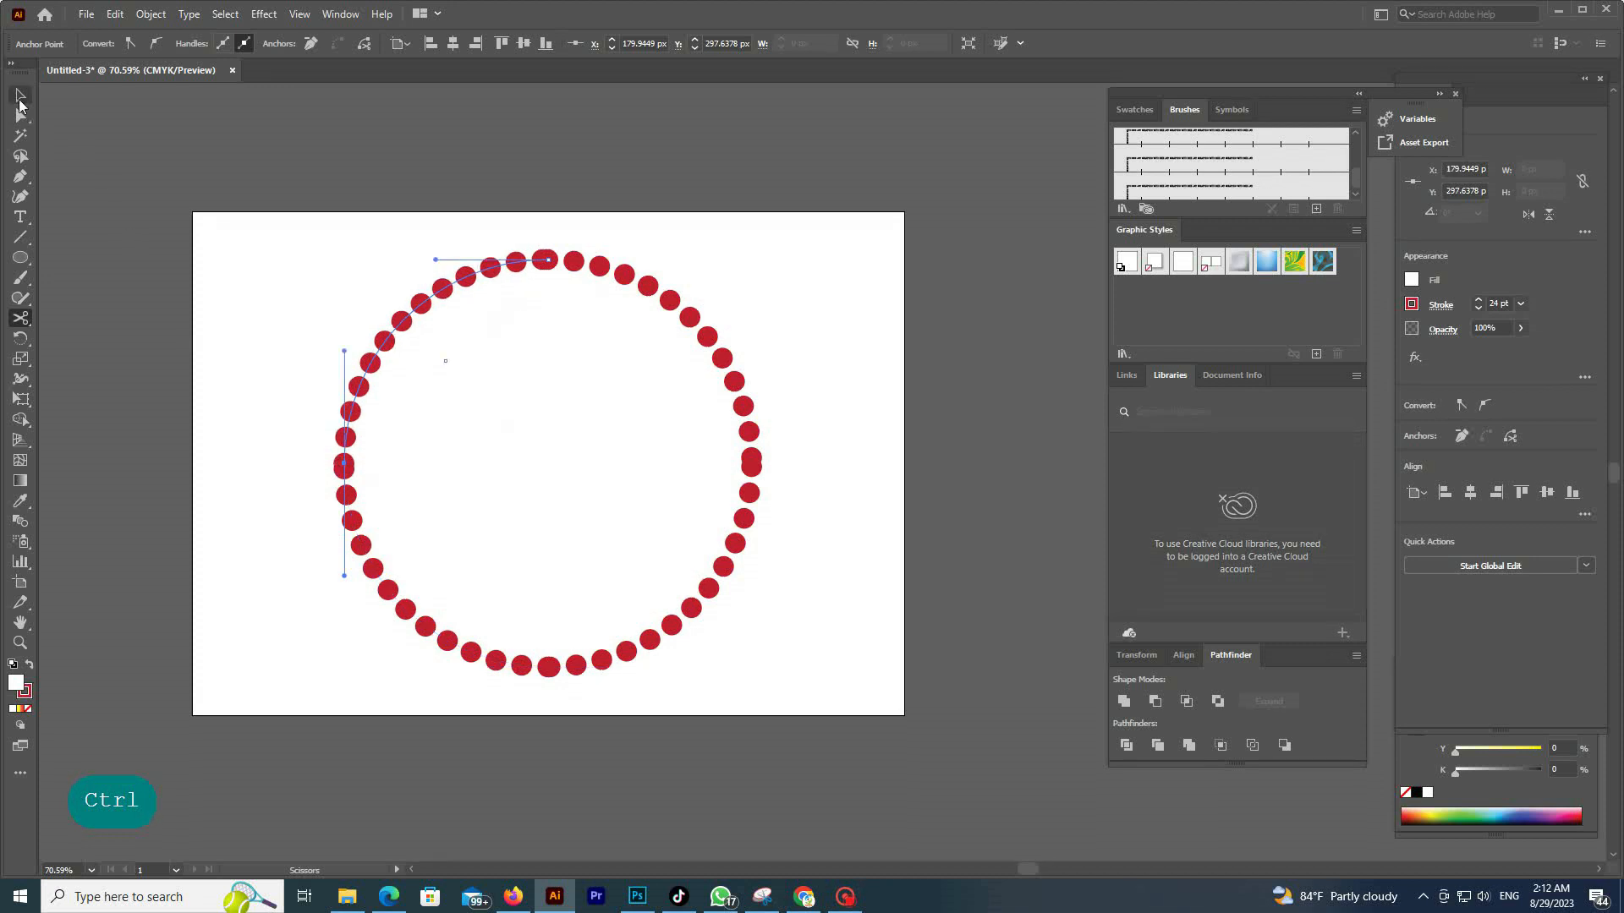
- Select all four arcs and apply the triangular width profile that tapers to a point at one end
left_click(402, 224, "ctrl")
left_click_drag(331, 240, 747, 670)
left_click(352, 44)
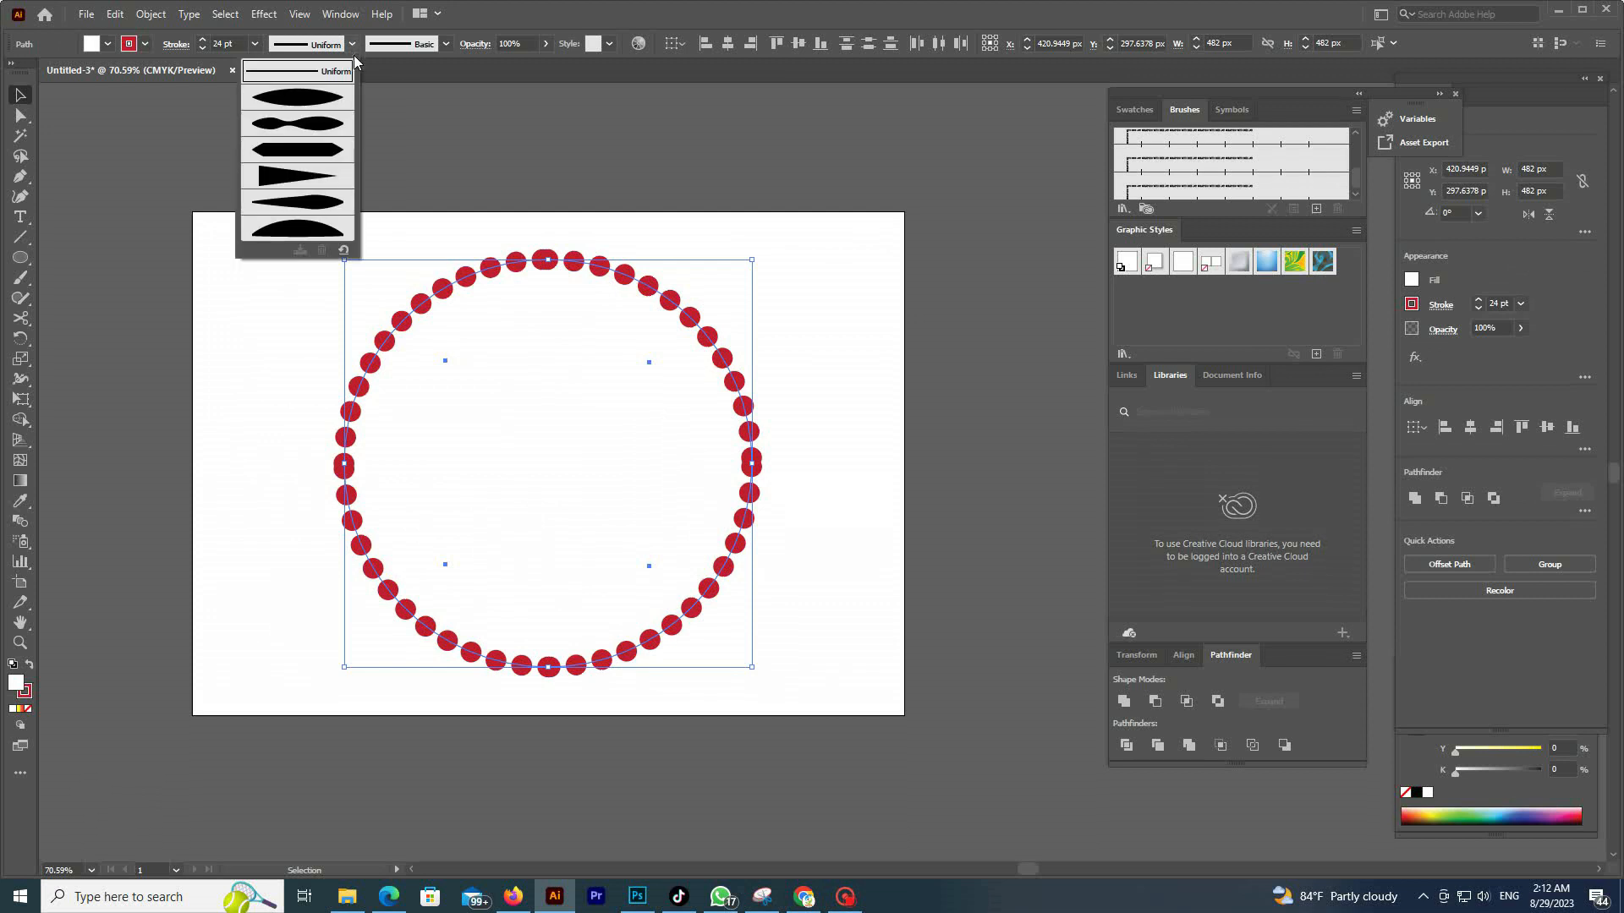
left_click(306, 183)
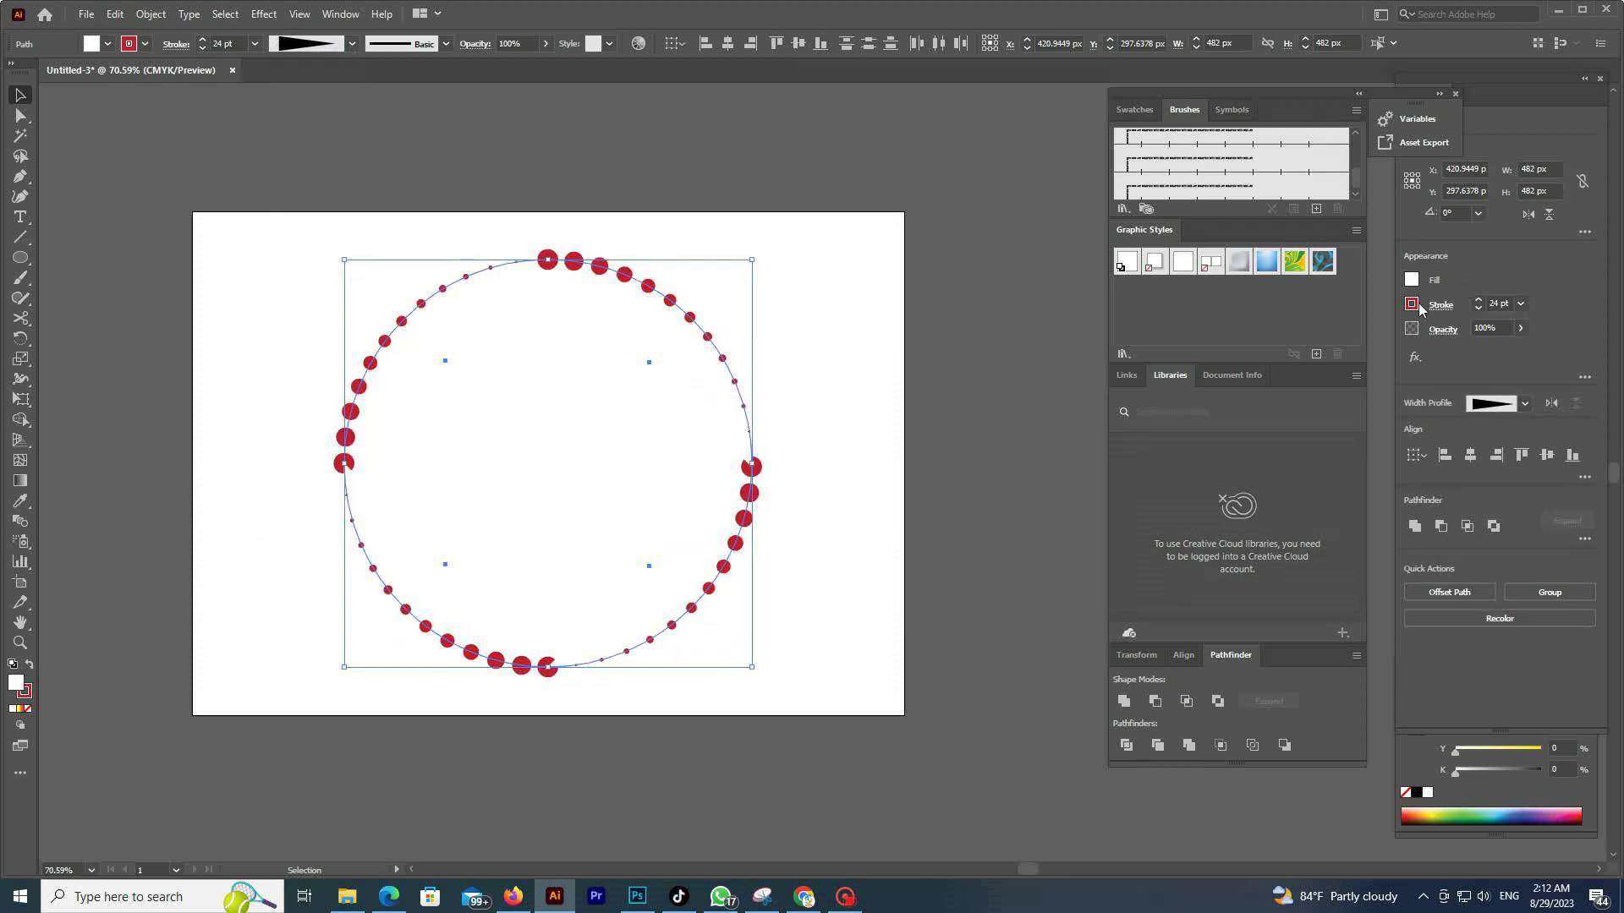
- Set the fill of the four arcs to none and deselect them
left_click(1410, 281)
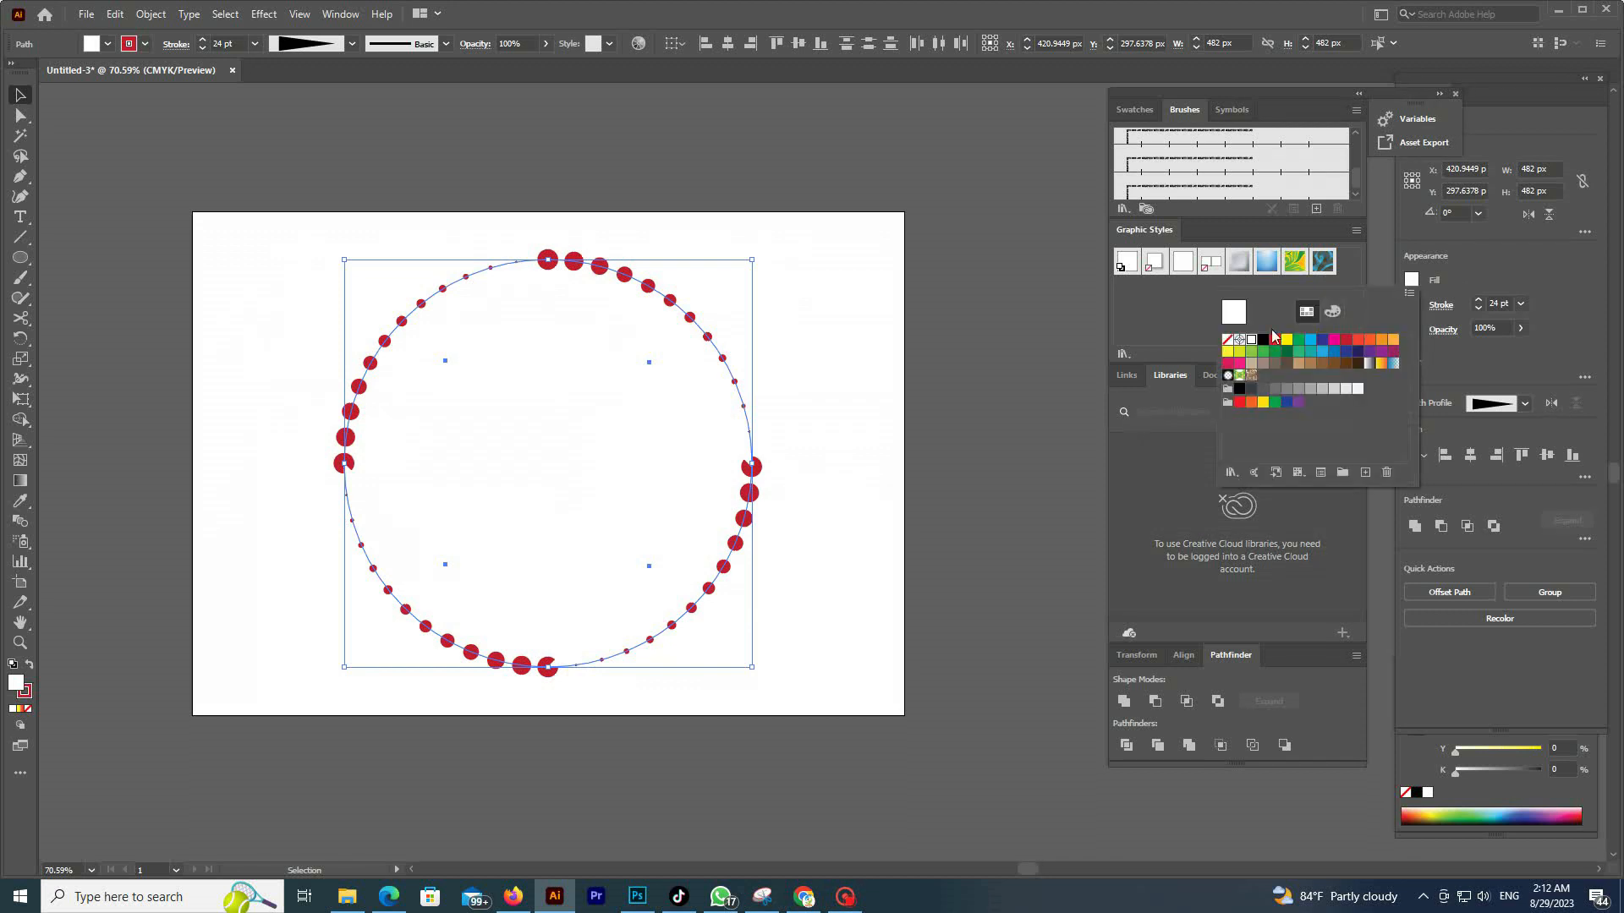
left_click(1227, 339)
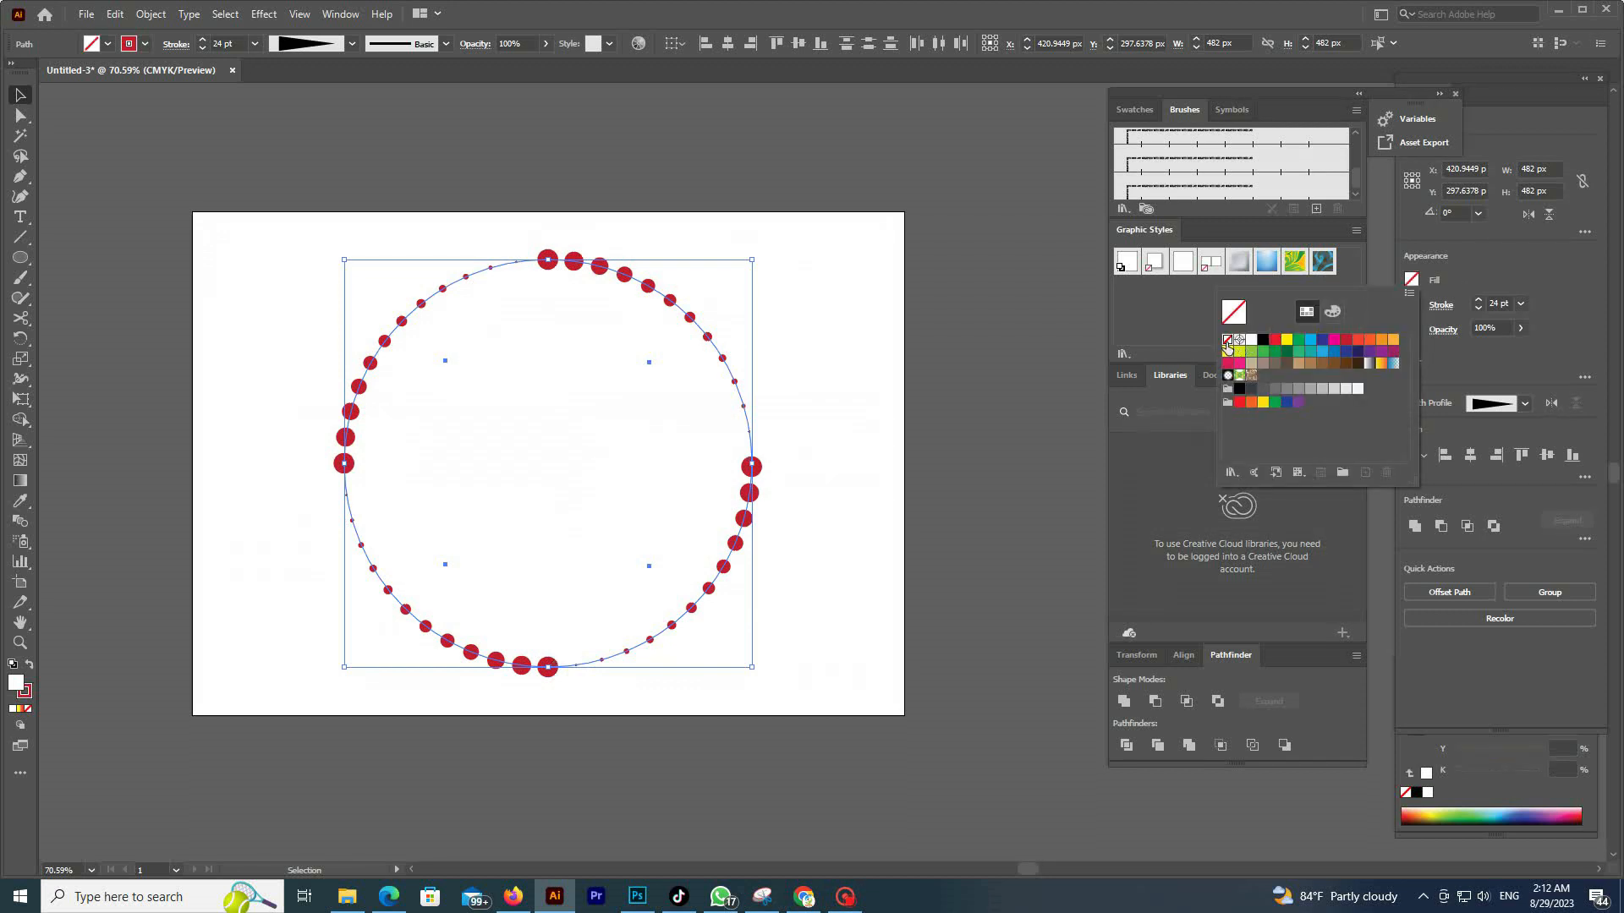
left_click(823, 166)
left_click(646, 227)
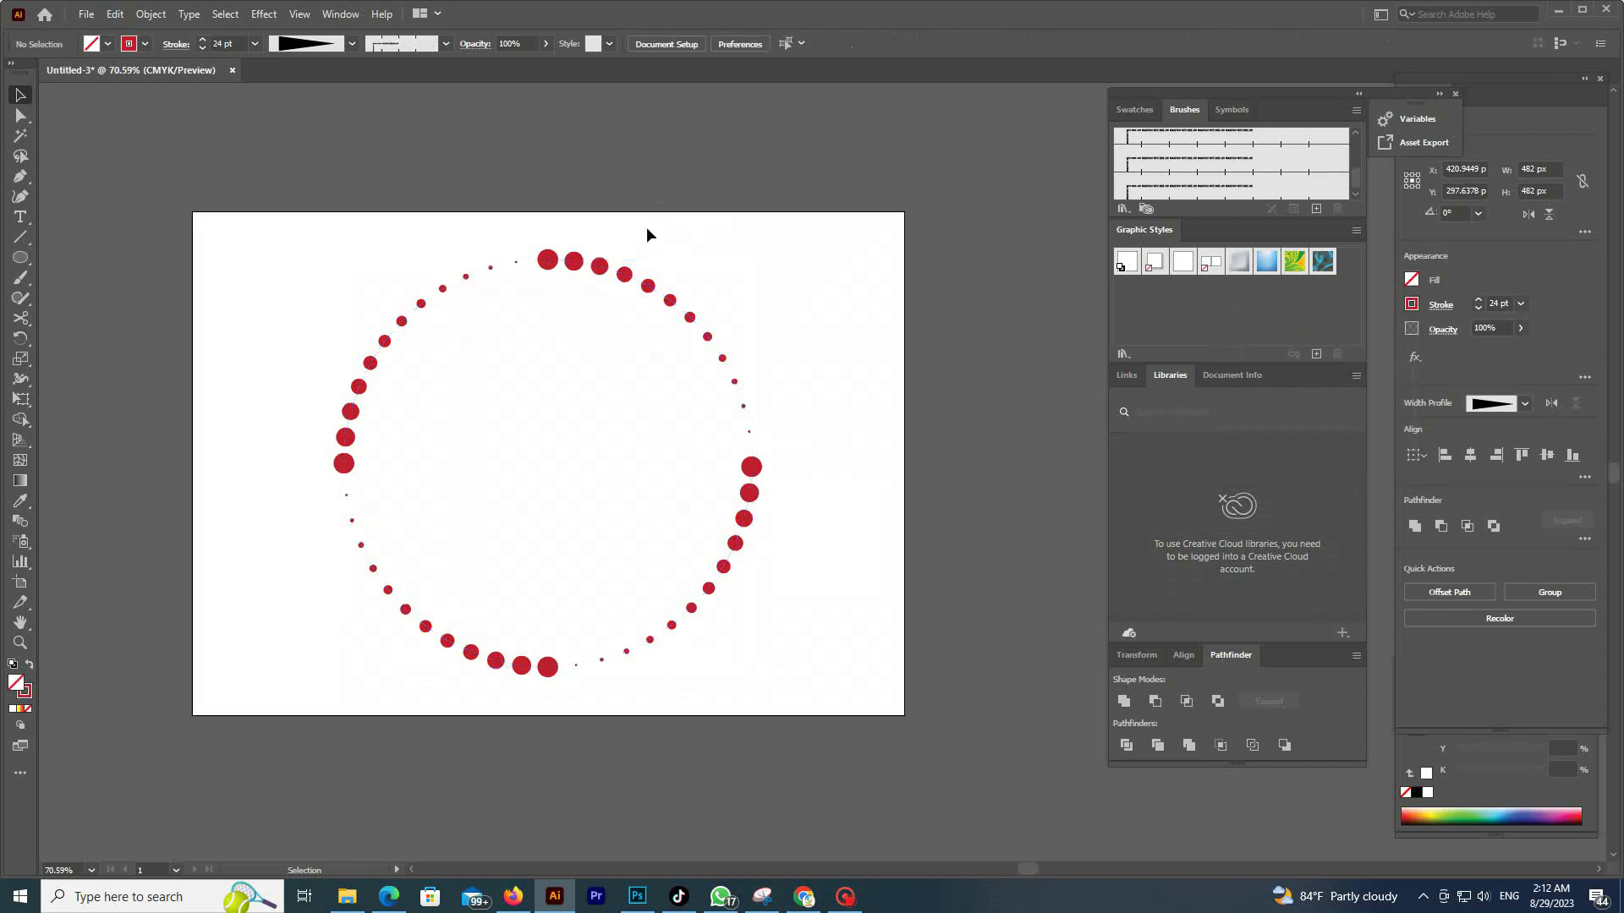
- Give the upper-right and lower-left arcs a projecting stroke cap and an orange stroke colour, leaving nothing selected
left_click(606, 264)
left_click(522, 666, "shift")
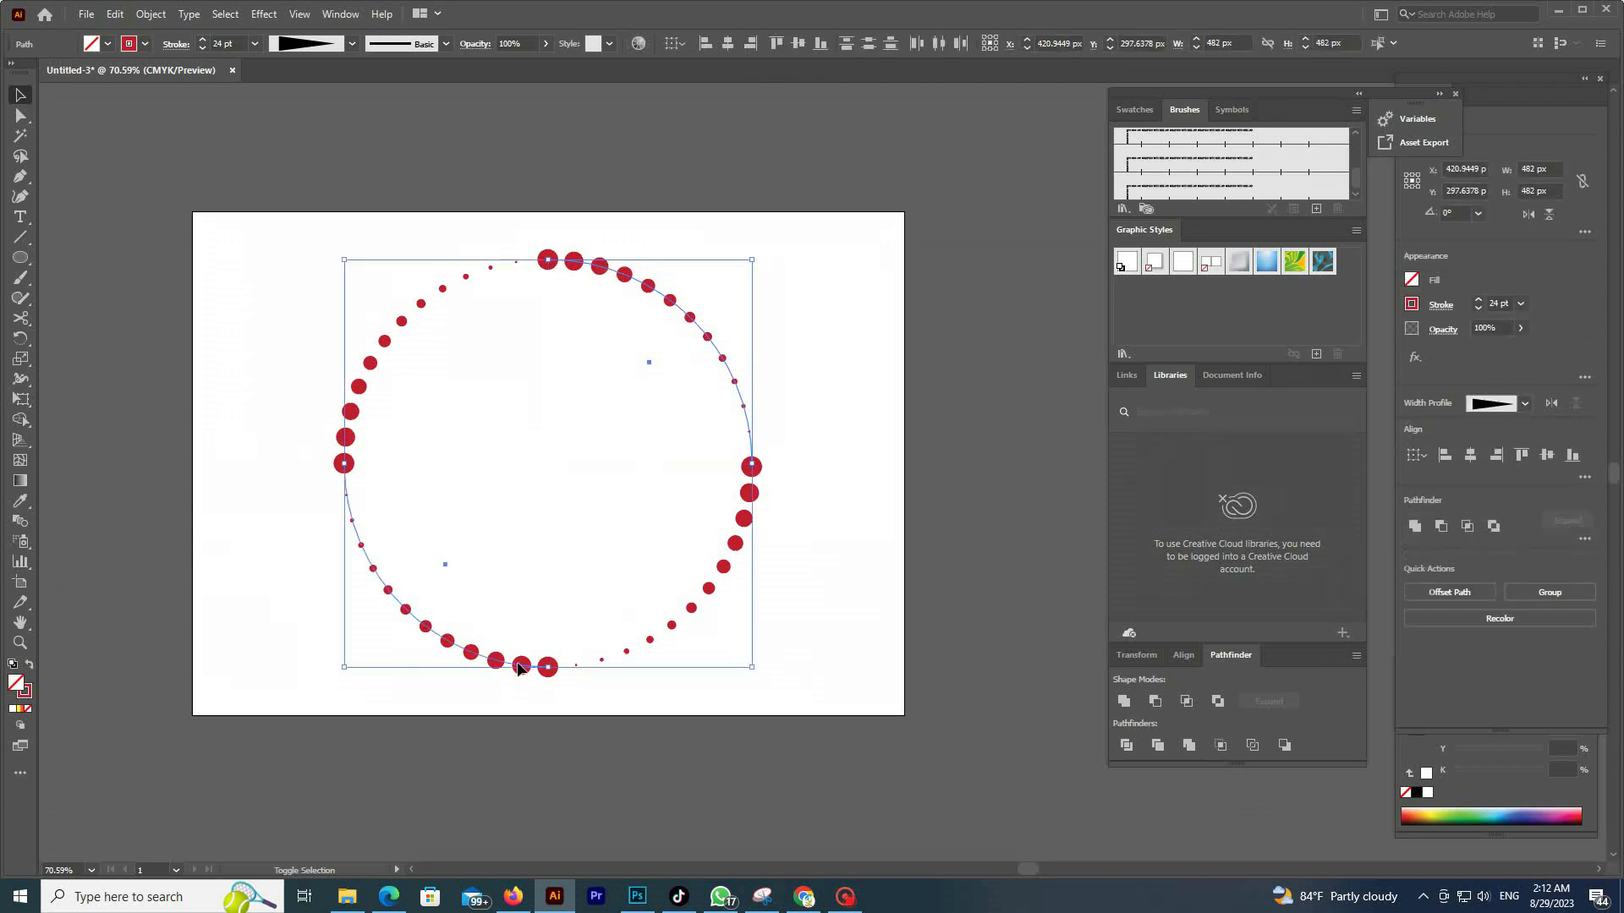
left_click(1441, 305)
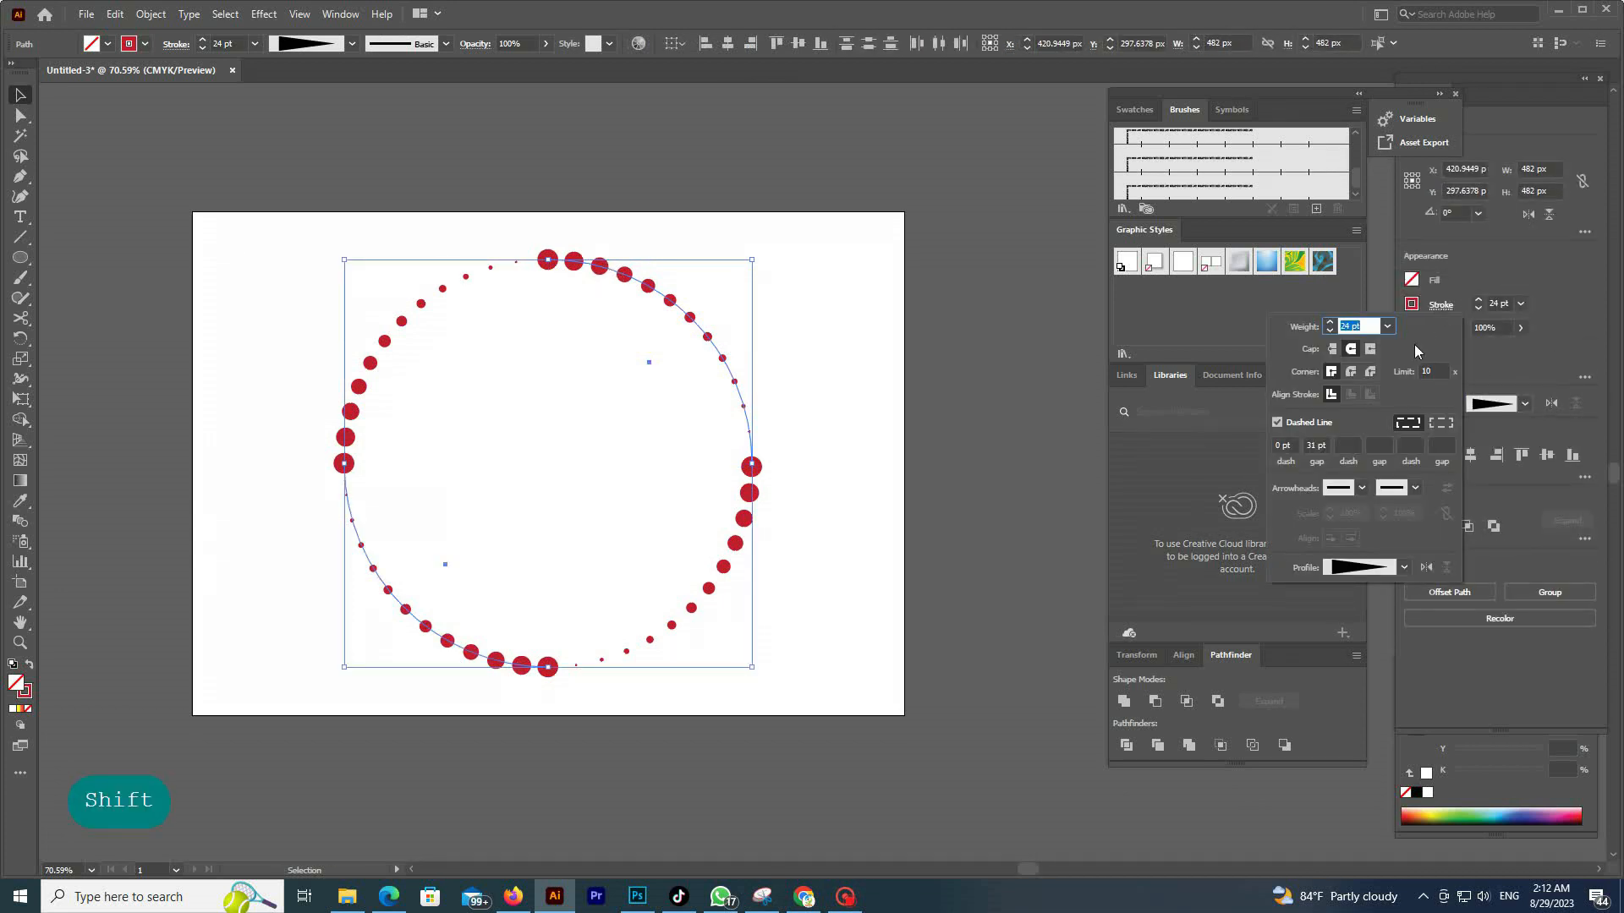
left_click(1371, 350)
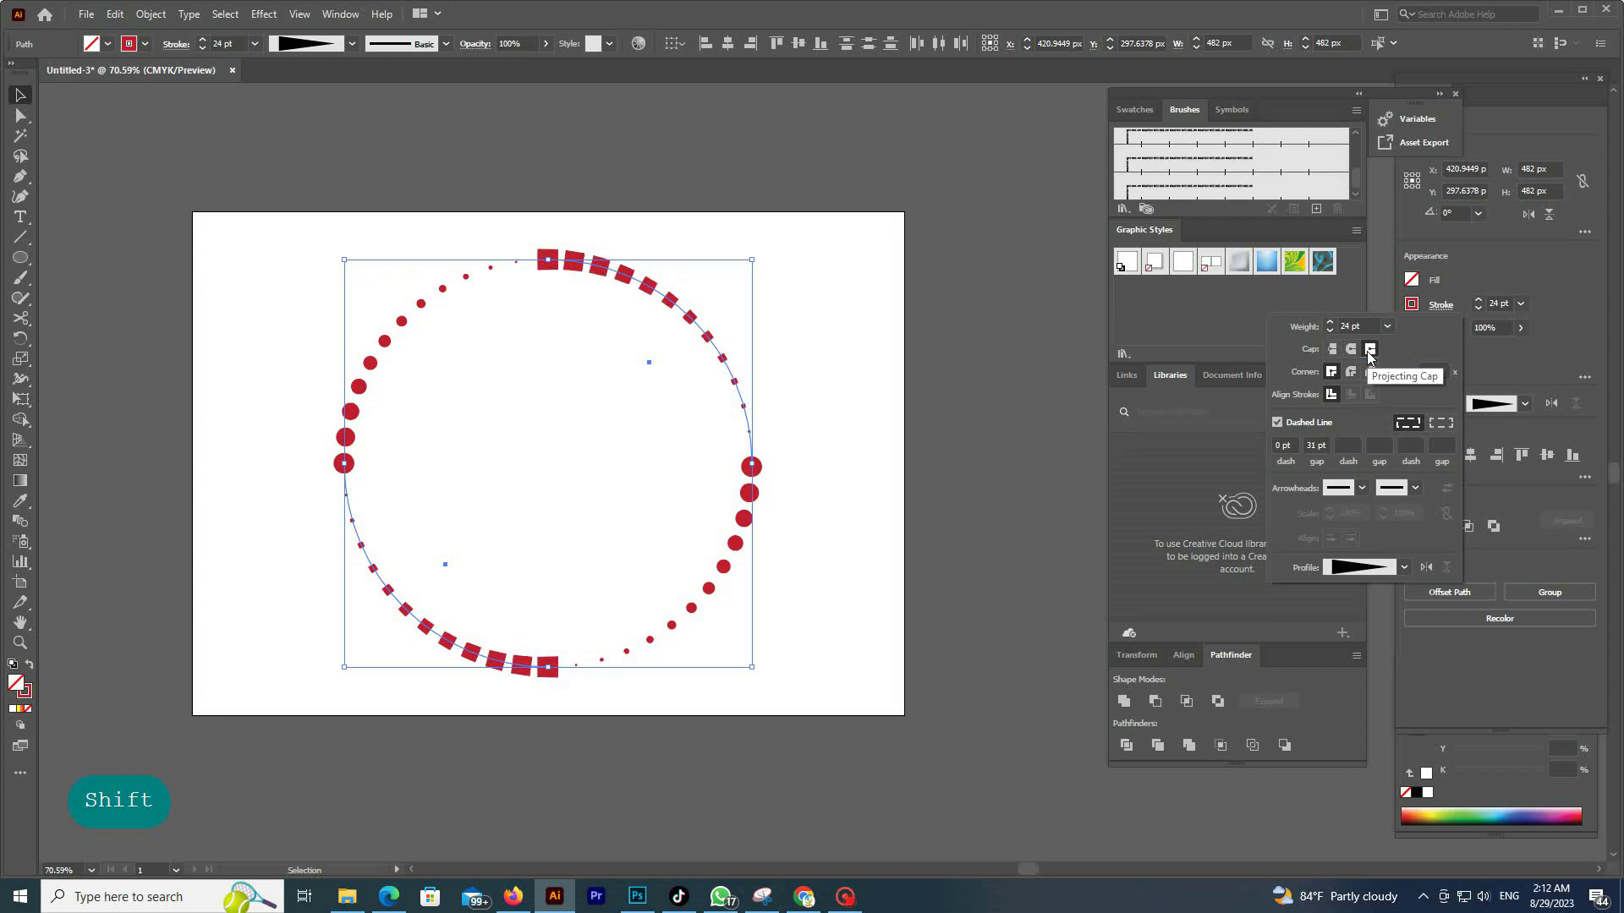
left_click(1410, 304)
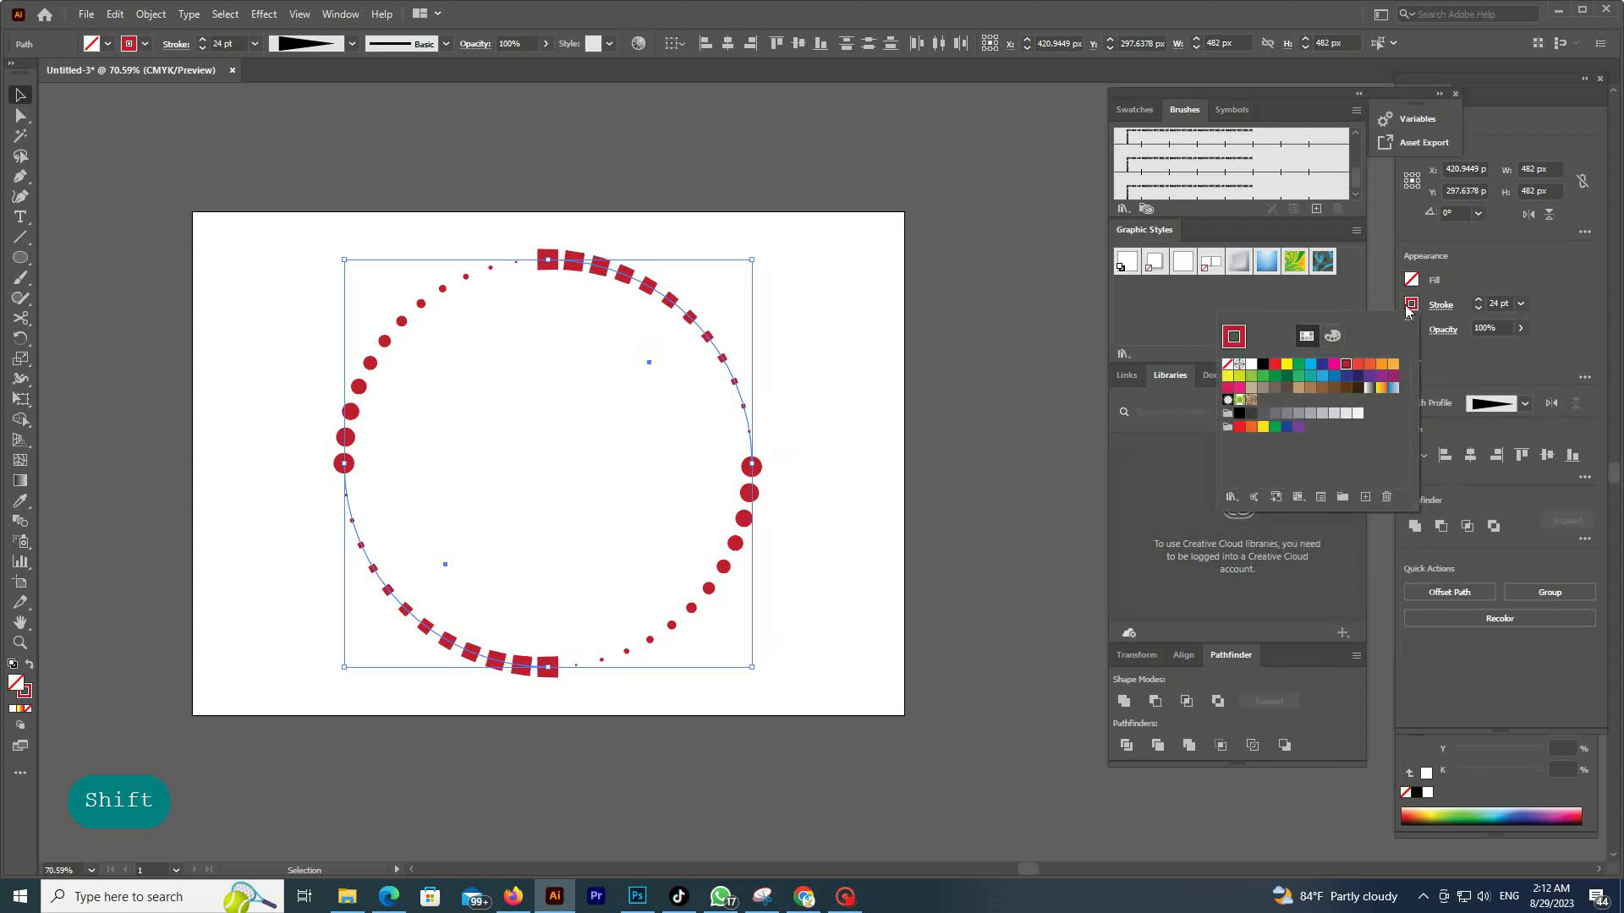
left_click(1380, 368)
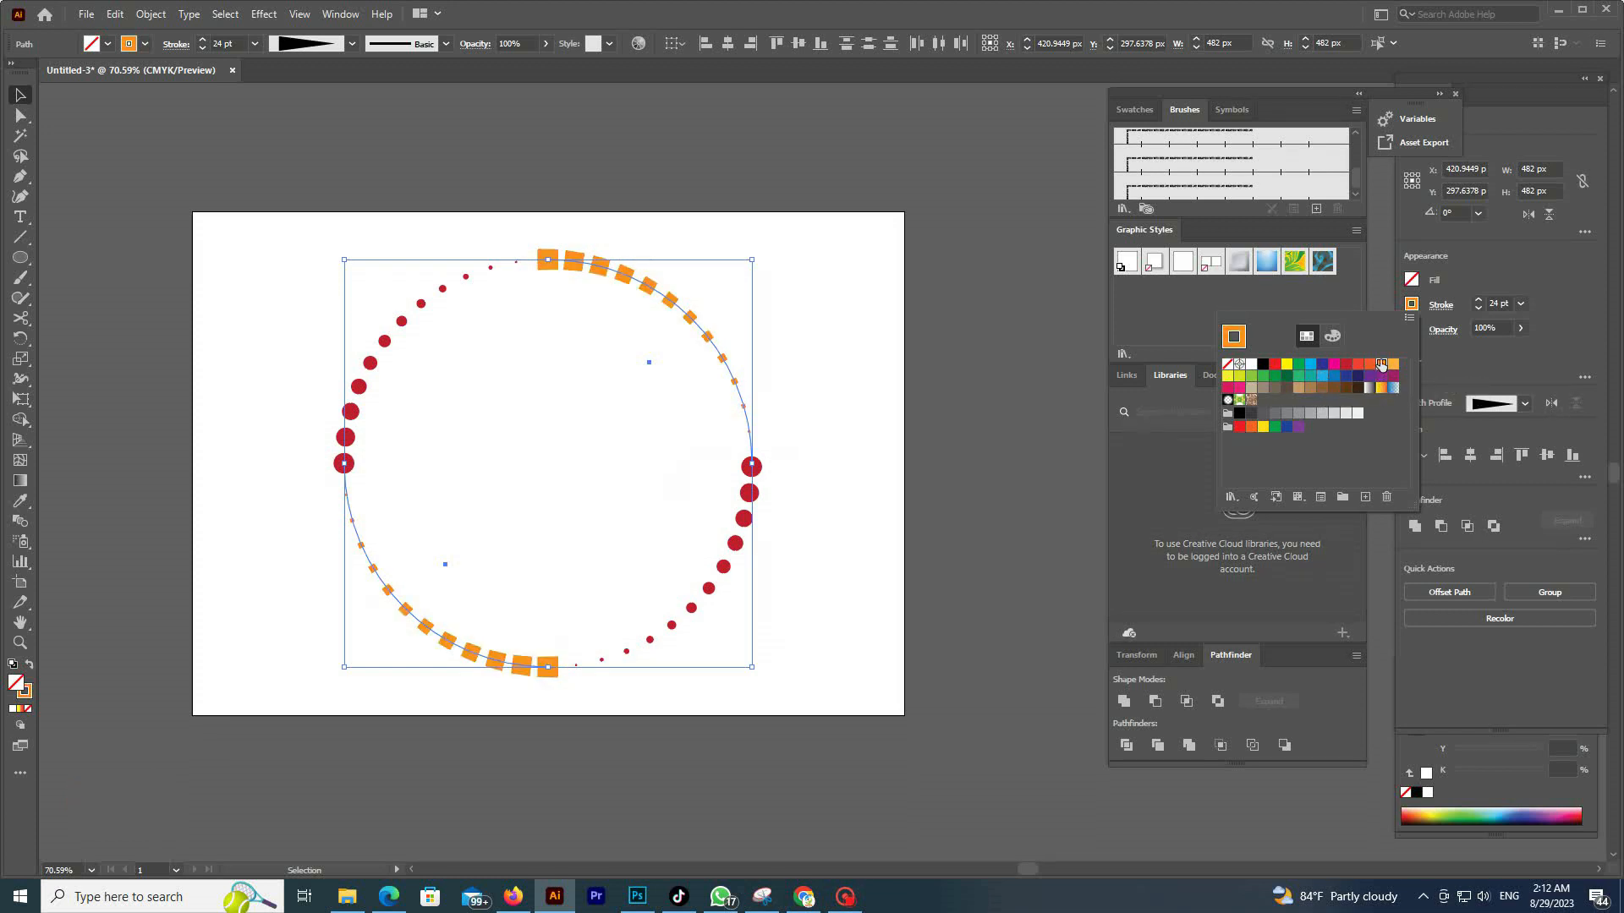
left_click(799, 498)
- Change the stroke colour of the lower-right and upper-left dotted arcs to black, leaving nothing selected
left_click(757, 473)
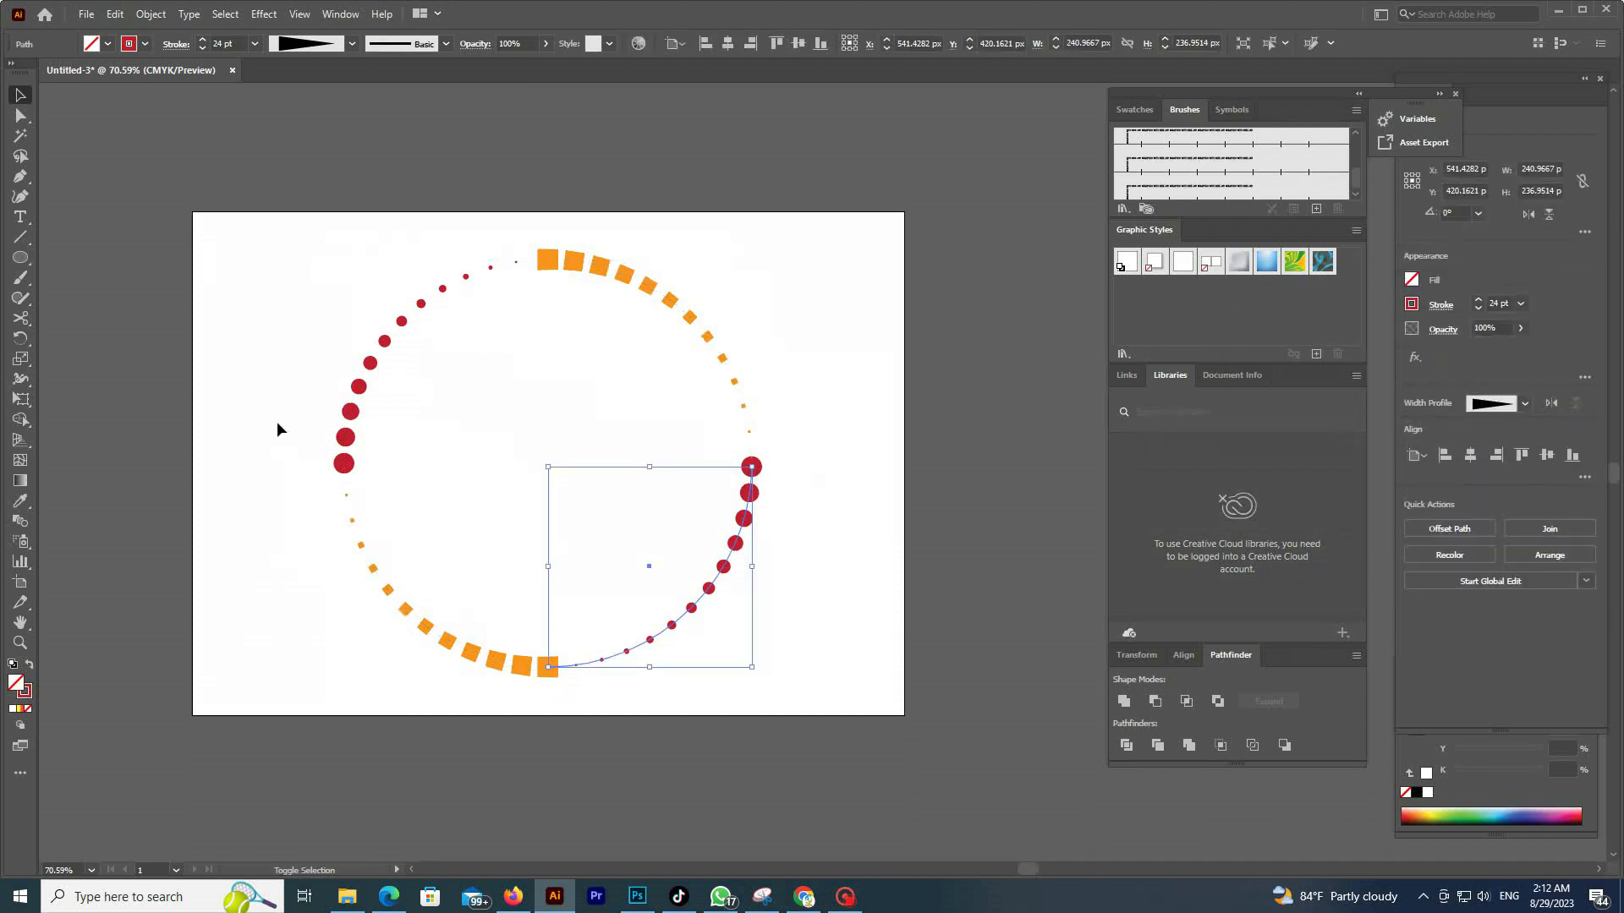
left_click(342, 416, "shift")
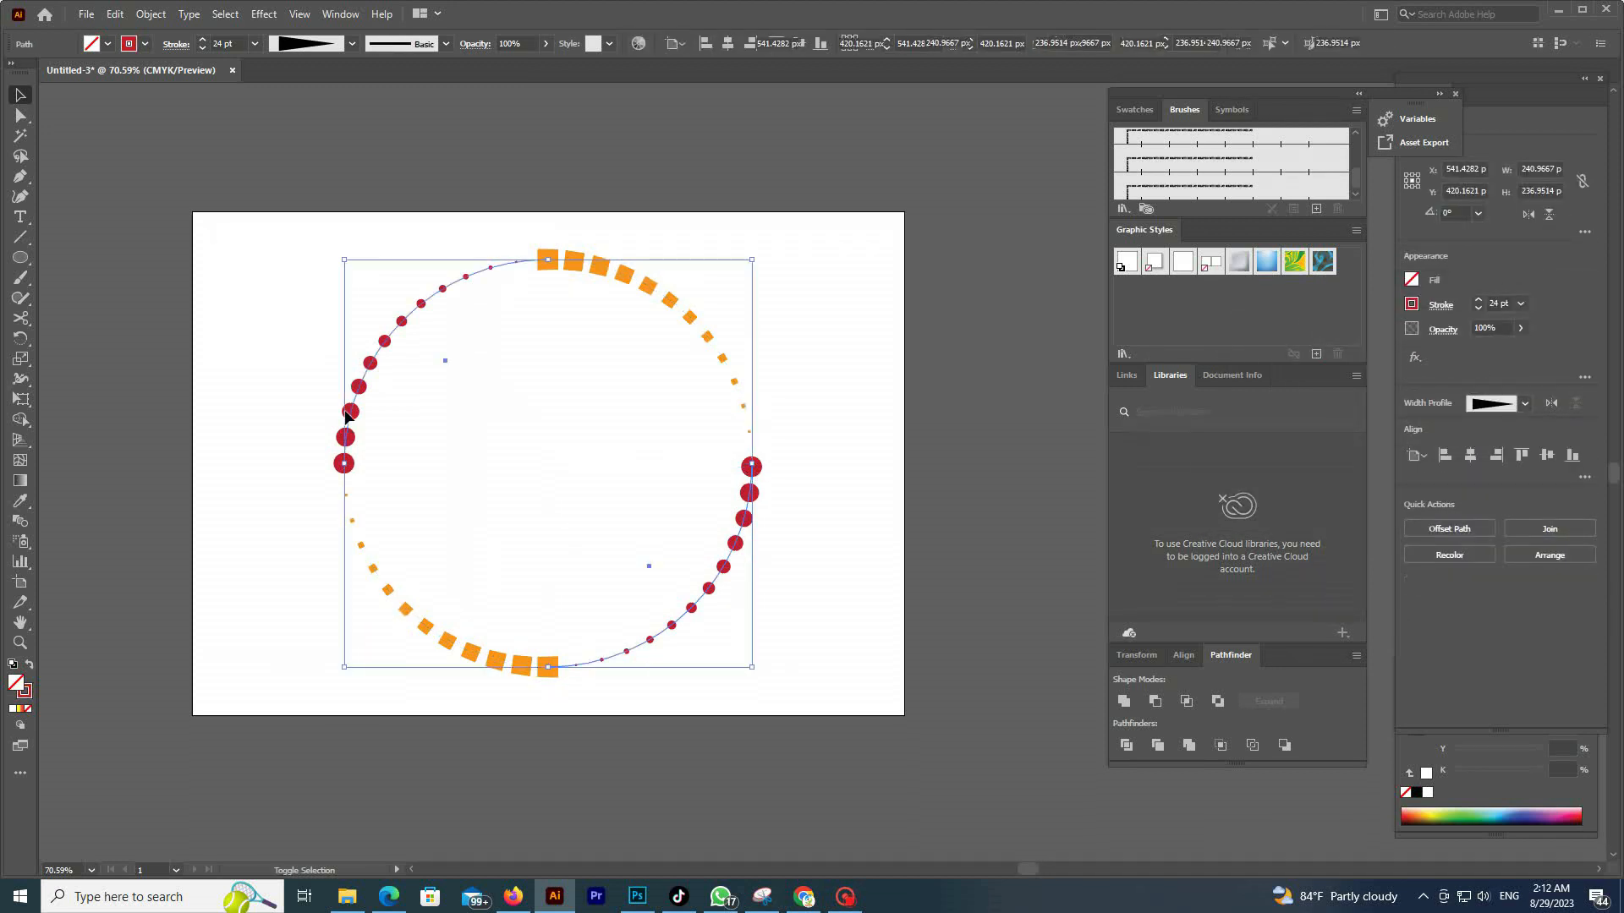
left_click(1410, 304)
left_click(1262, 365)
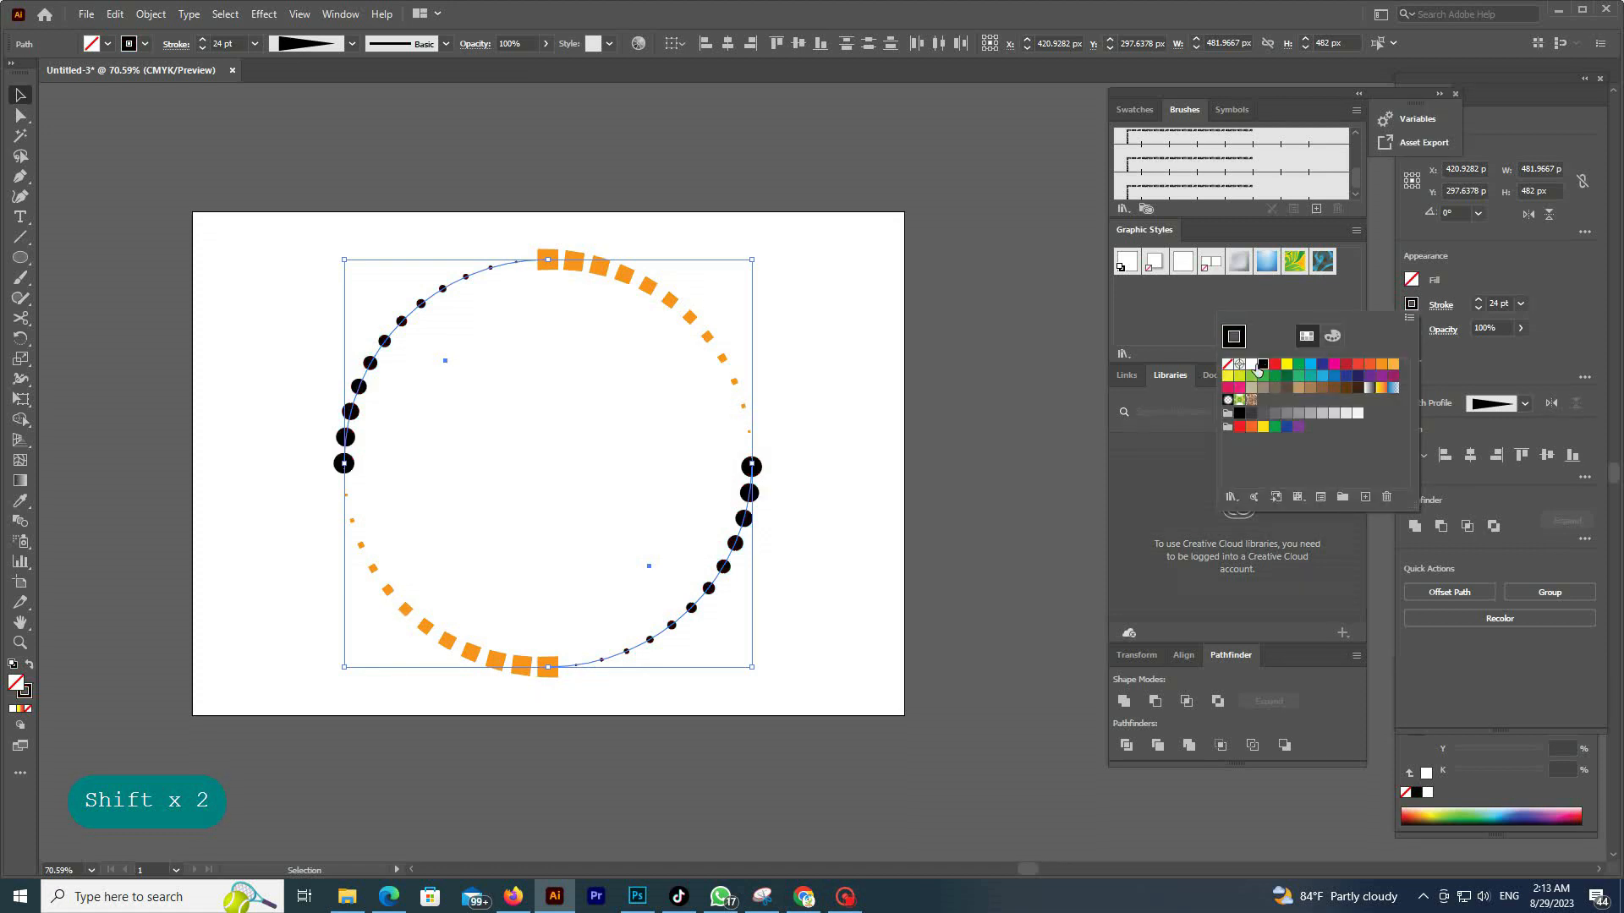
left_click(943, 343)
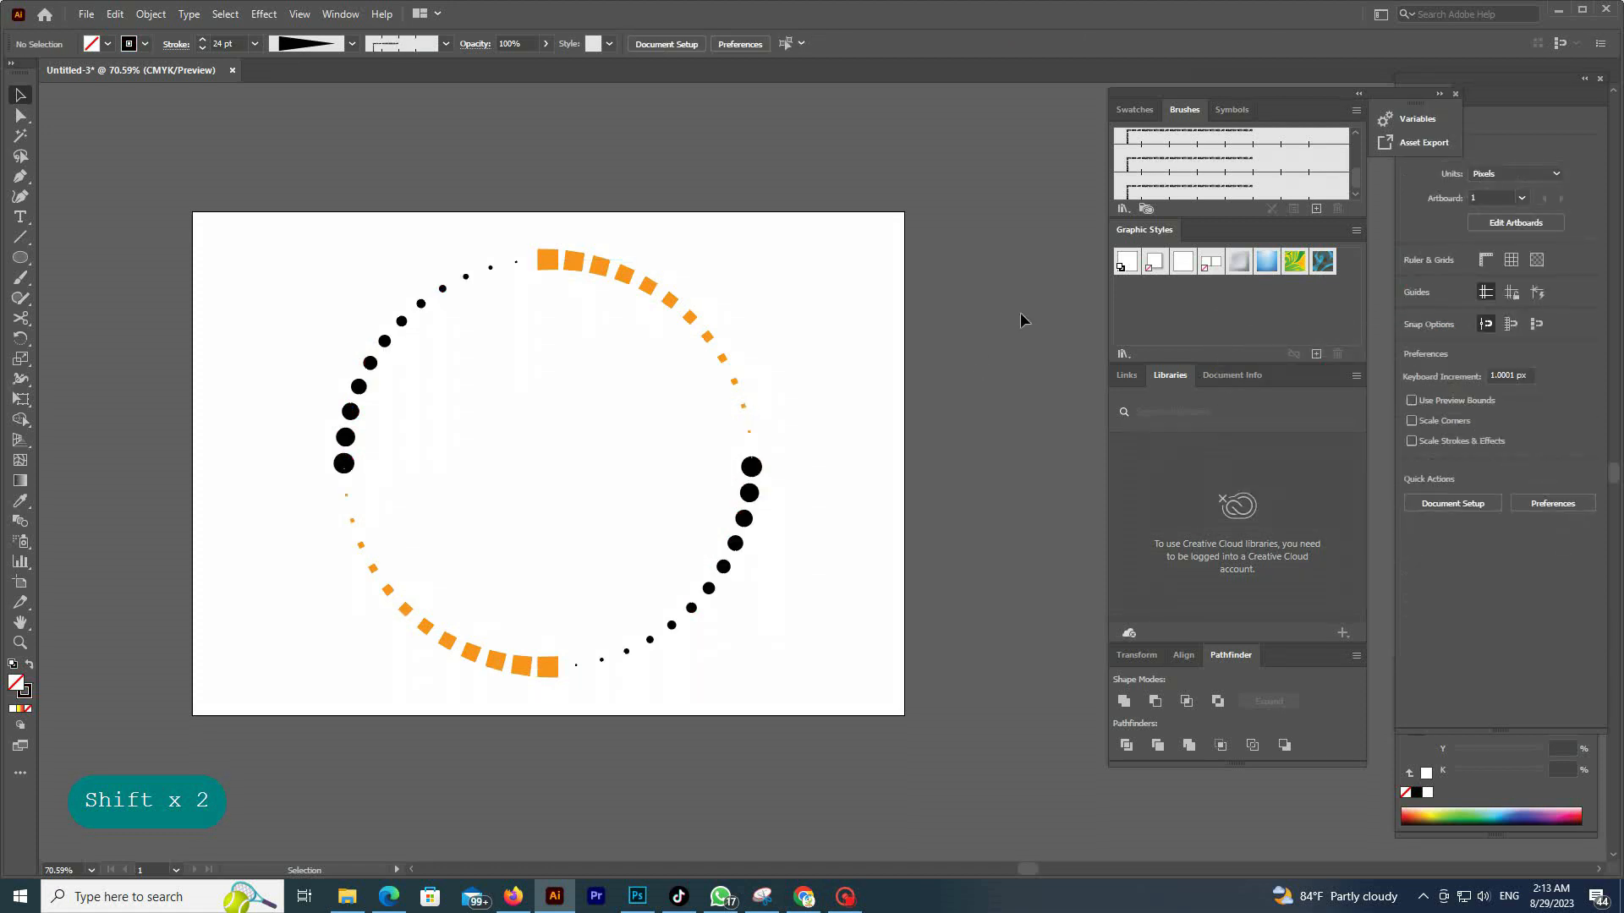
- Group all four arcs and start a Transform effect on the group with 90% horizontal and 90% vertical scale
left_click_drag(274, 251, 788, 658)
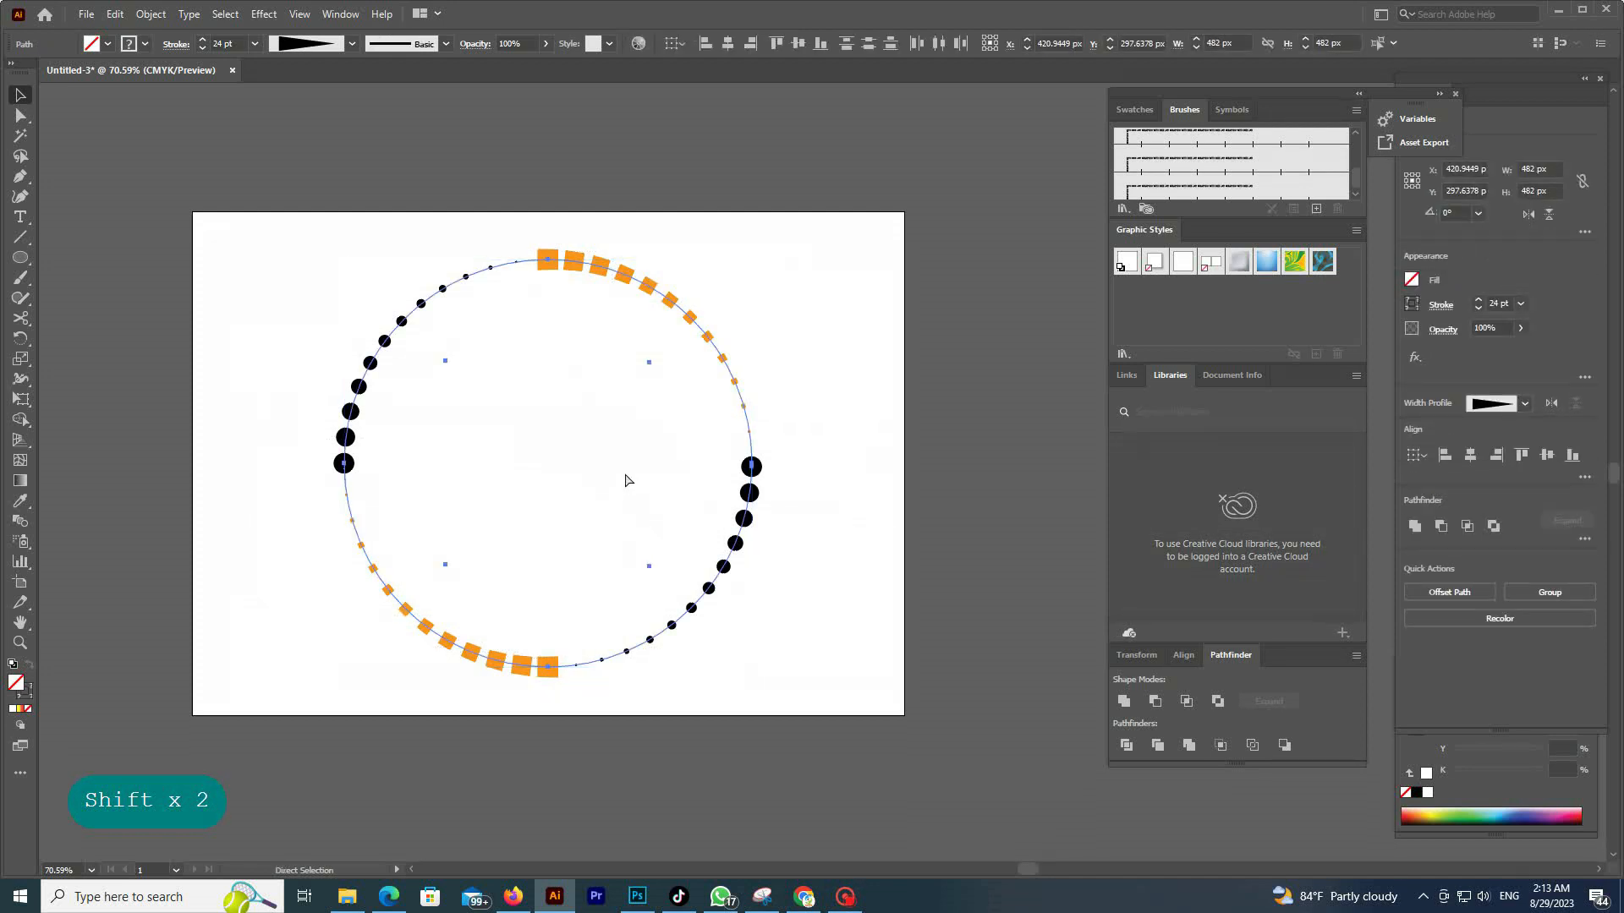
key("ctrl+g")
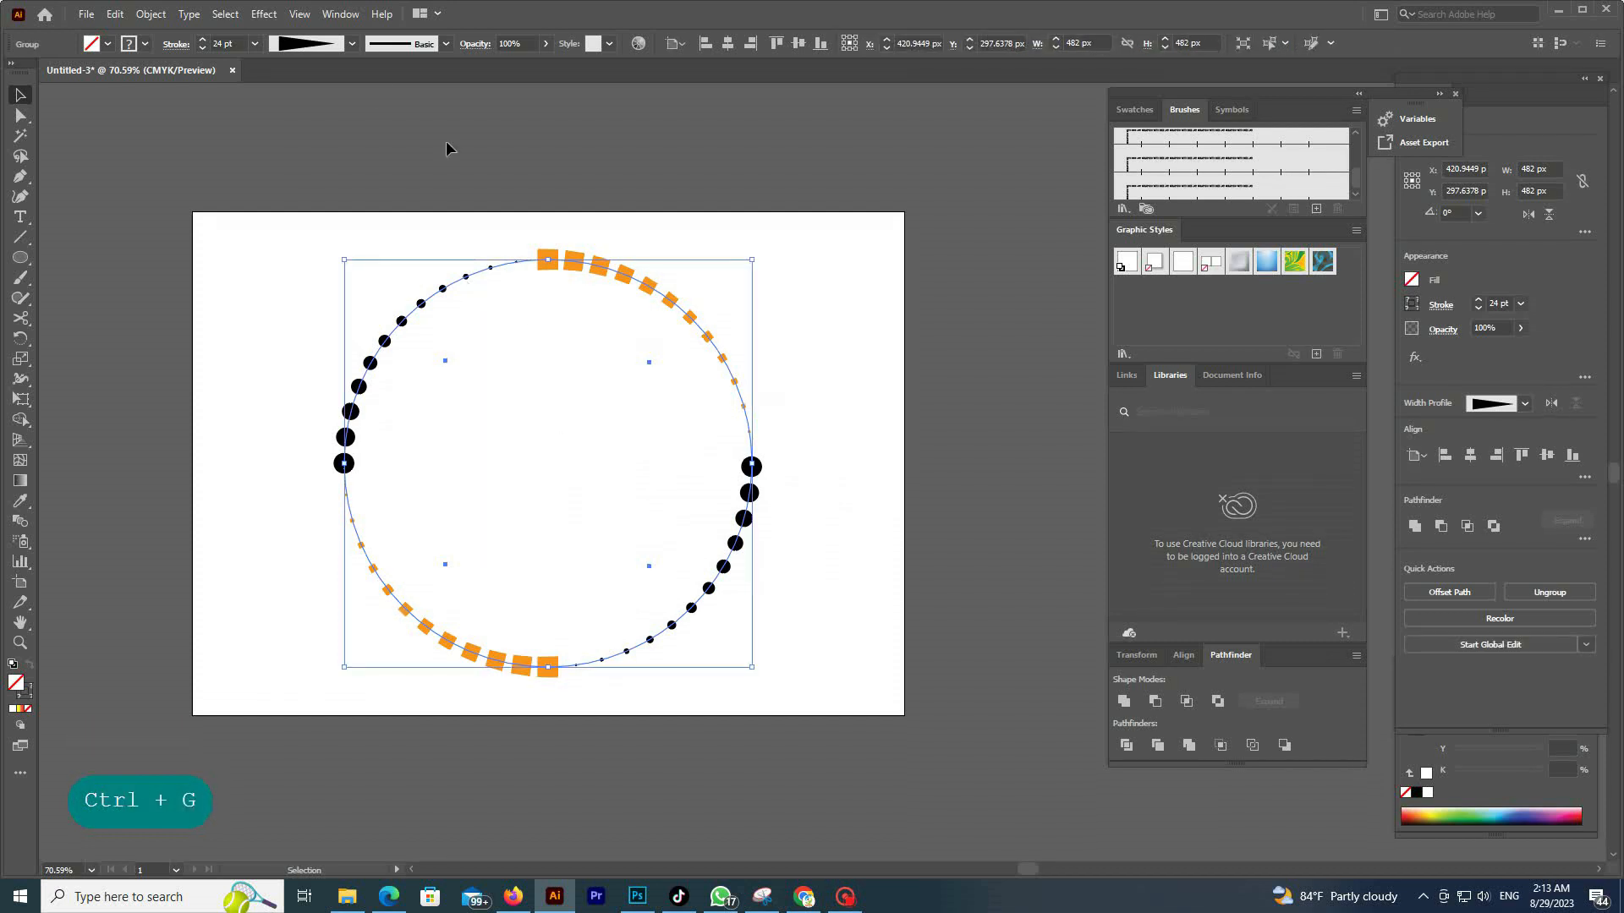
left_click(264, 13)
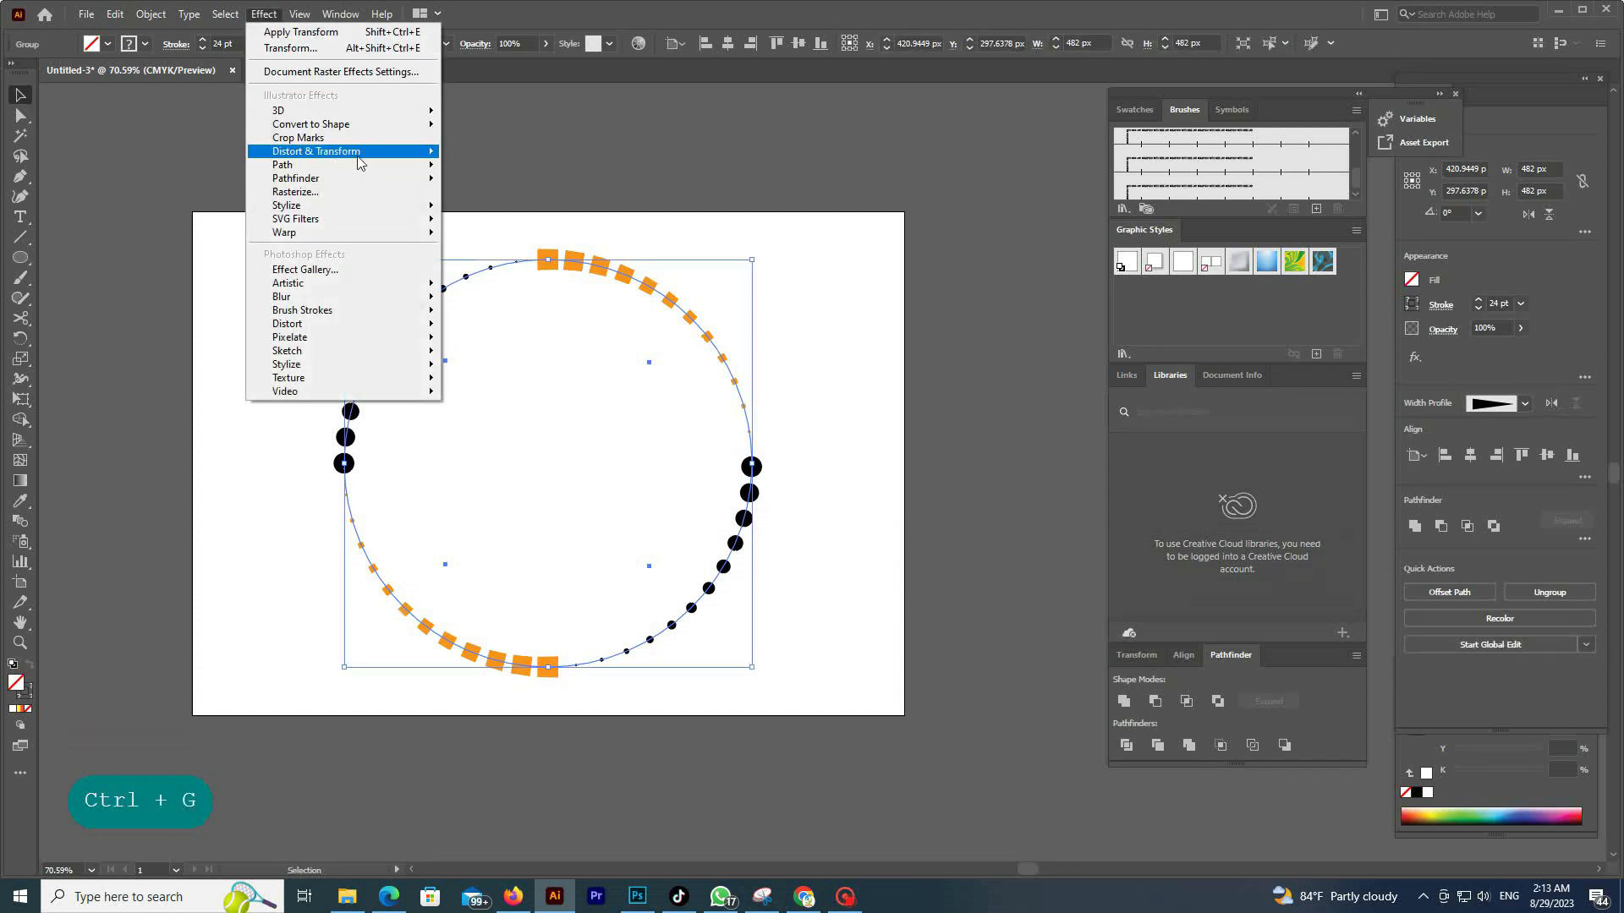
mouse_move(356, 155)
left_click(491, 209)
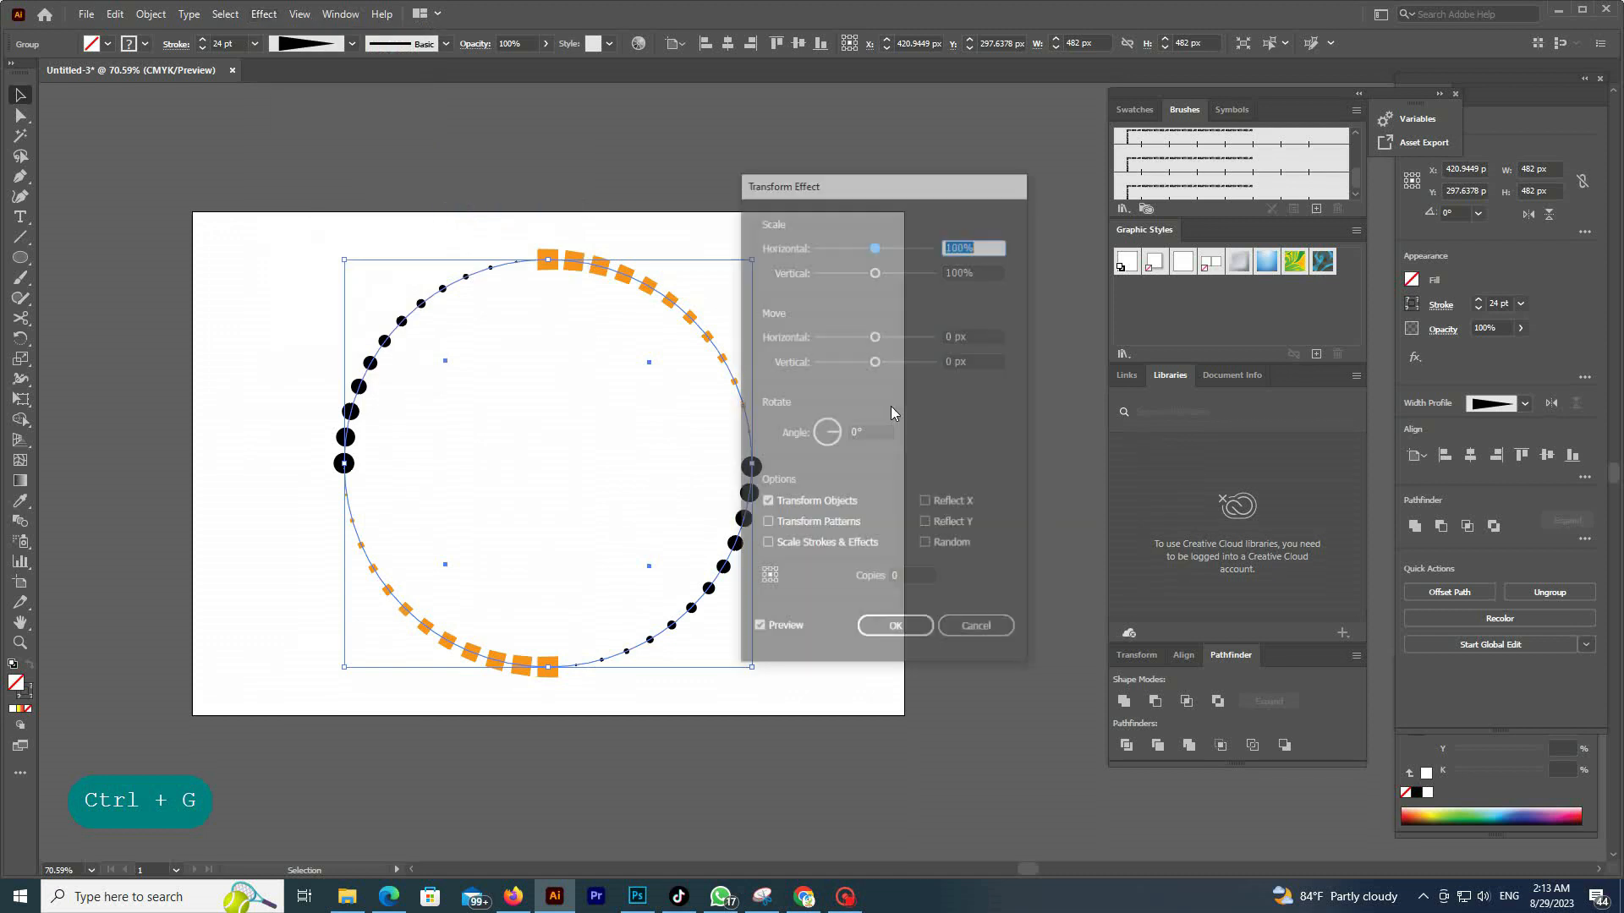
type("90")
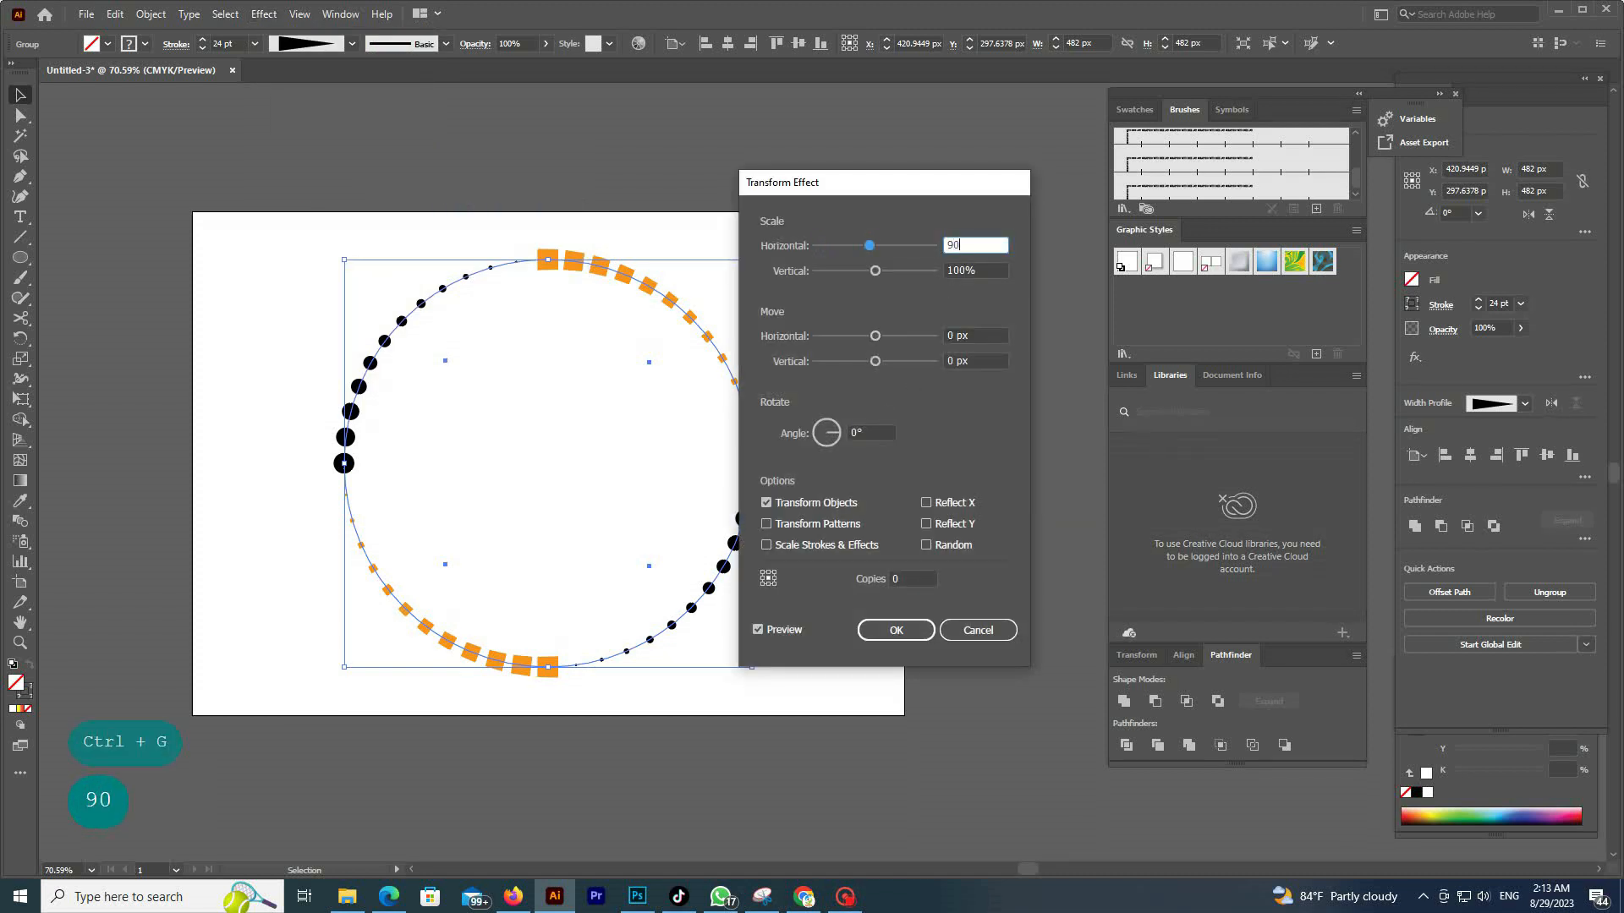
key("Tab")
type("90")
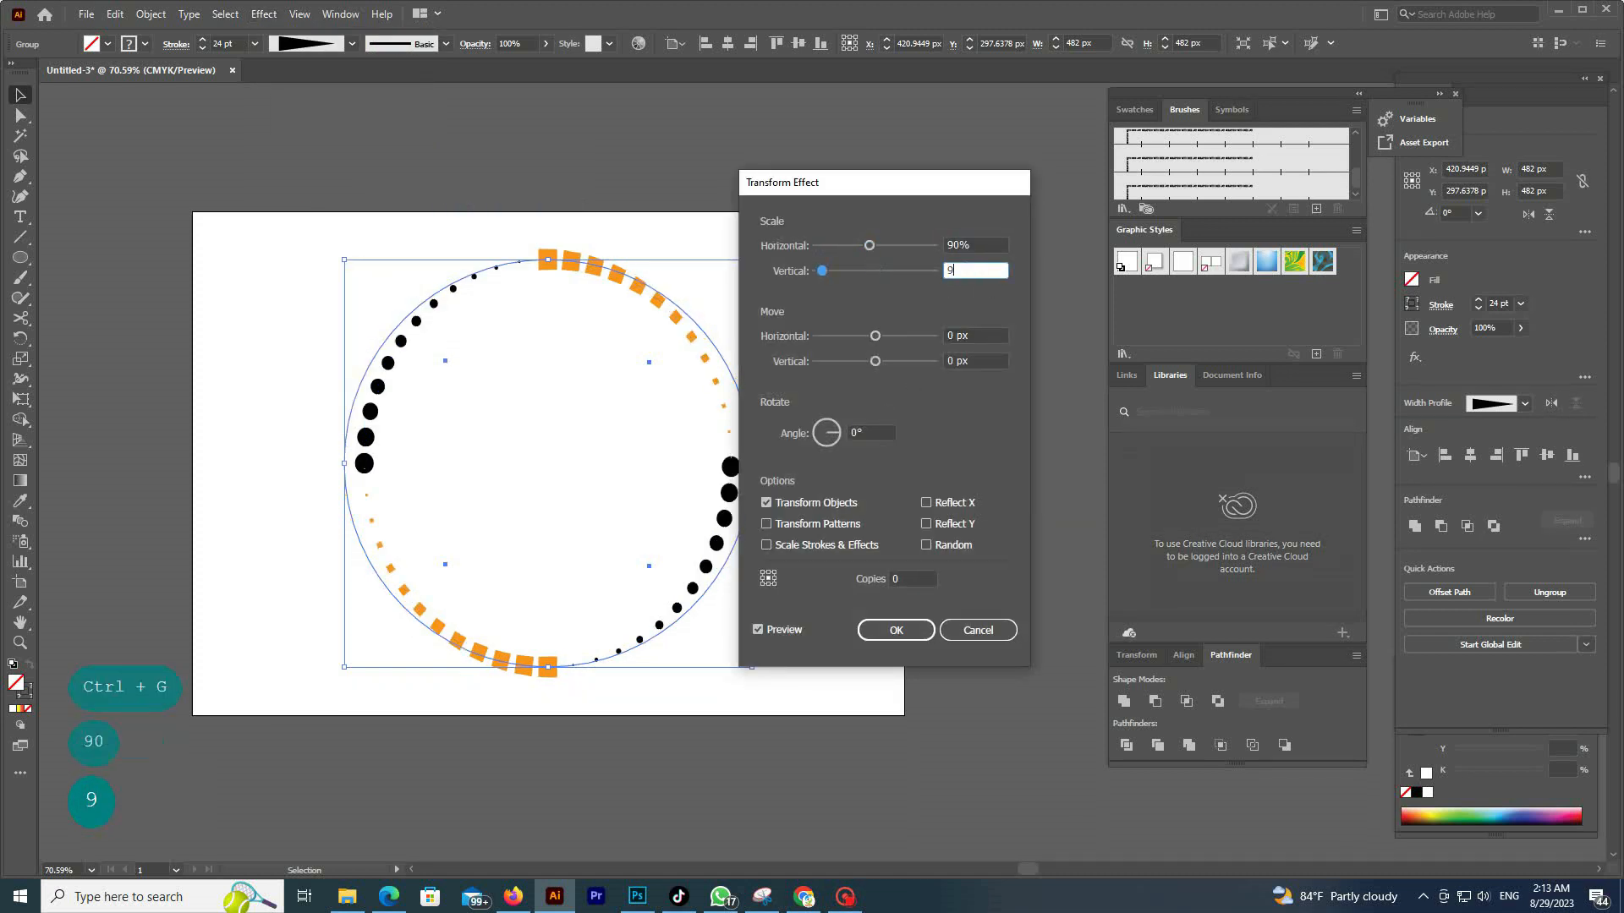
- Set the Transform effect's rotation angle to 5° and raise its number of copies to 41
left_click(864, 435)
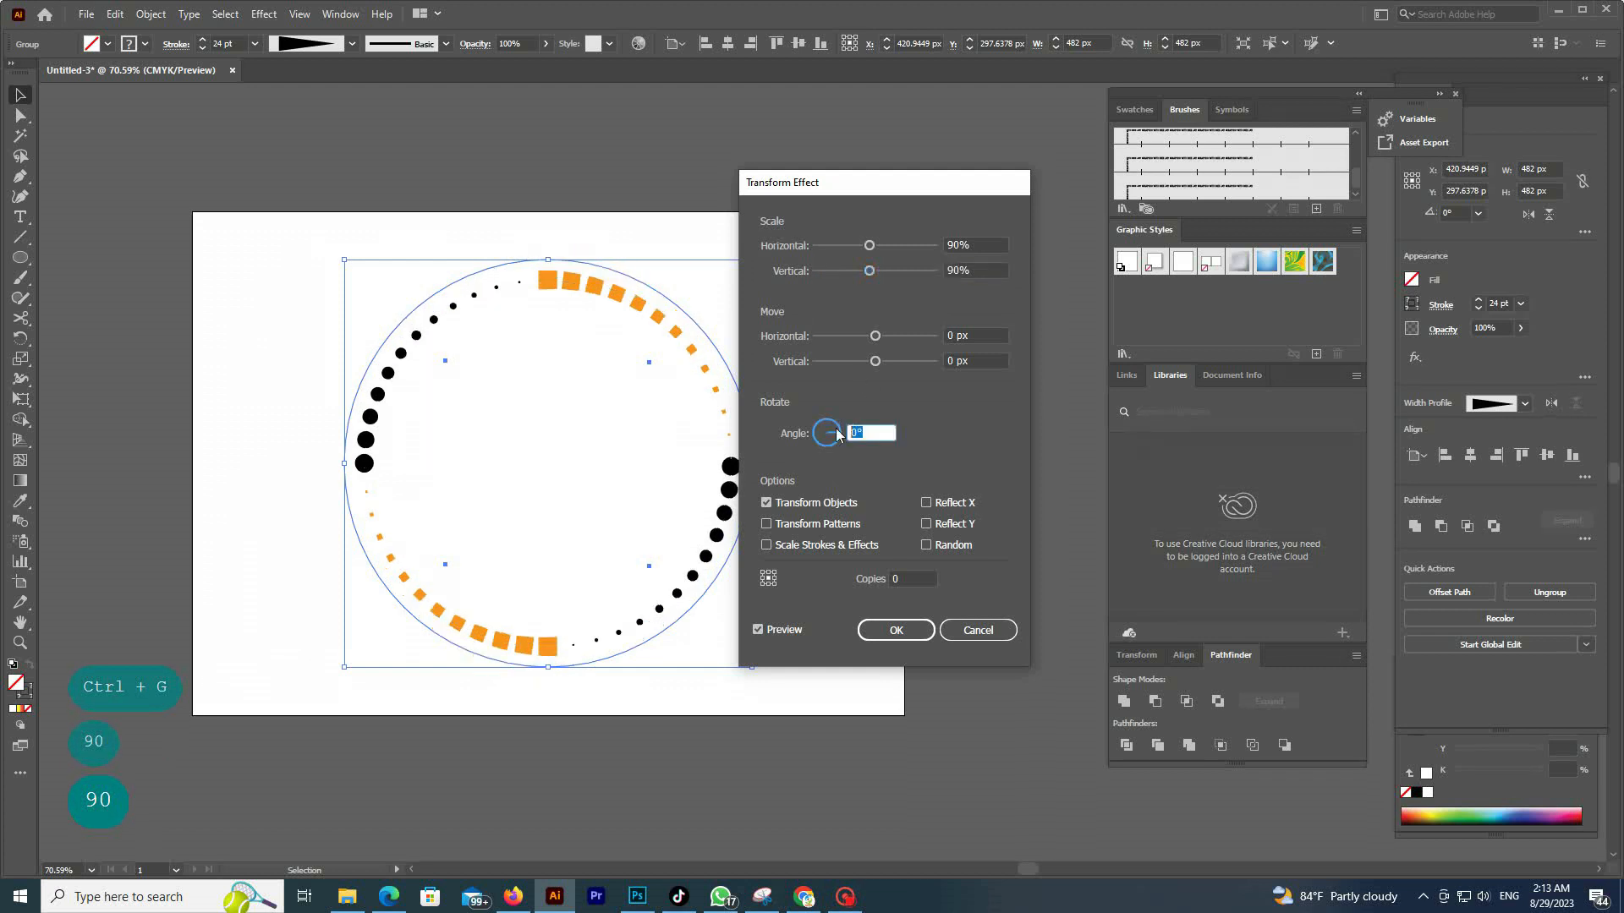
type("5")
key("Tab")
type("3")
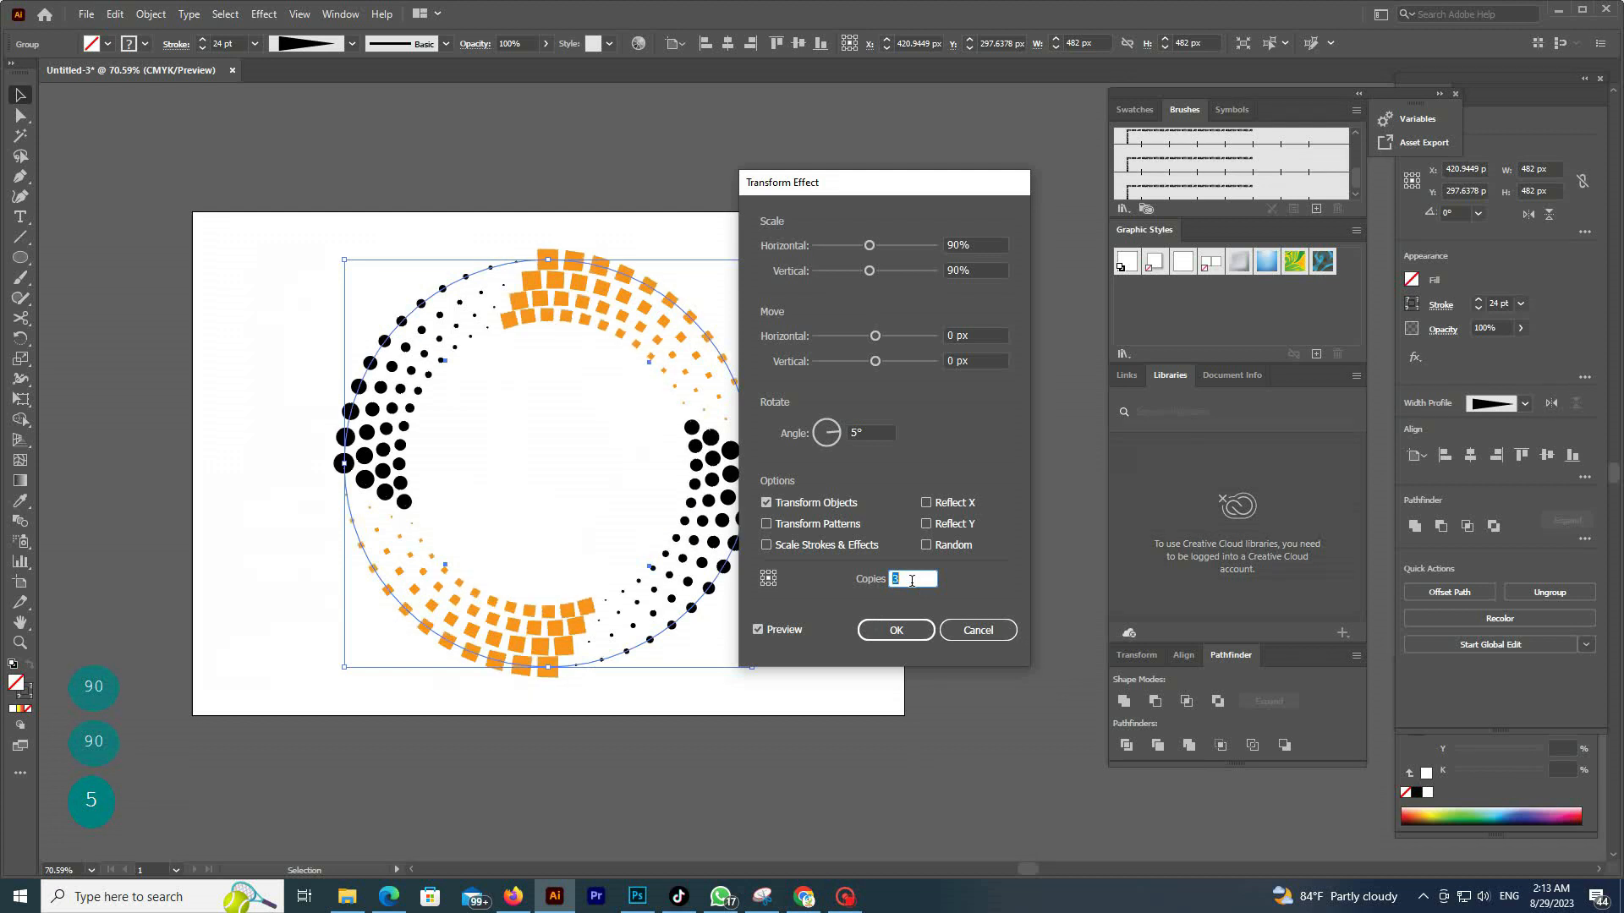
scroll(912, 581, "up", 10)
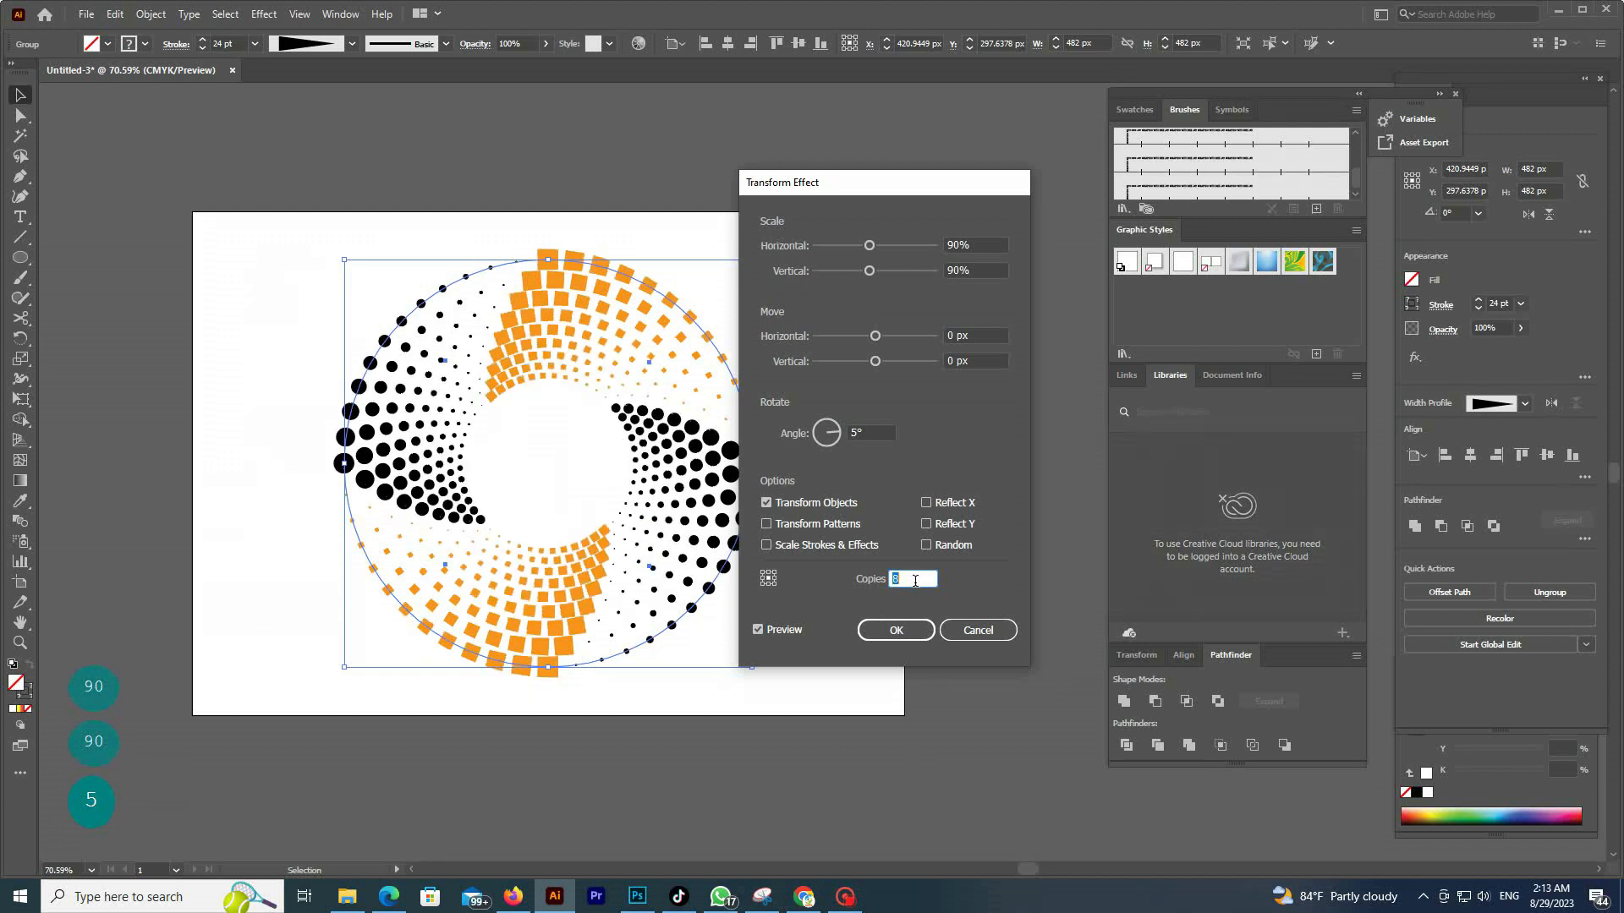
scroll(921, 587, "up", 3)
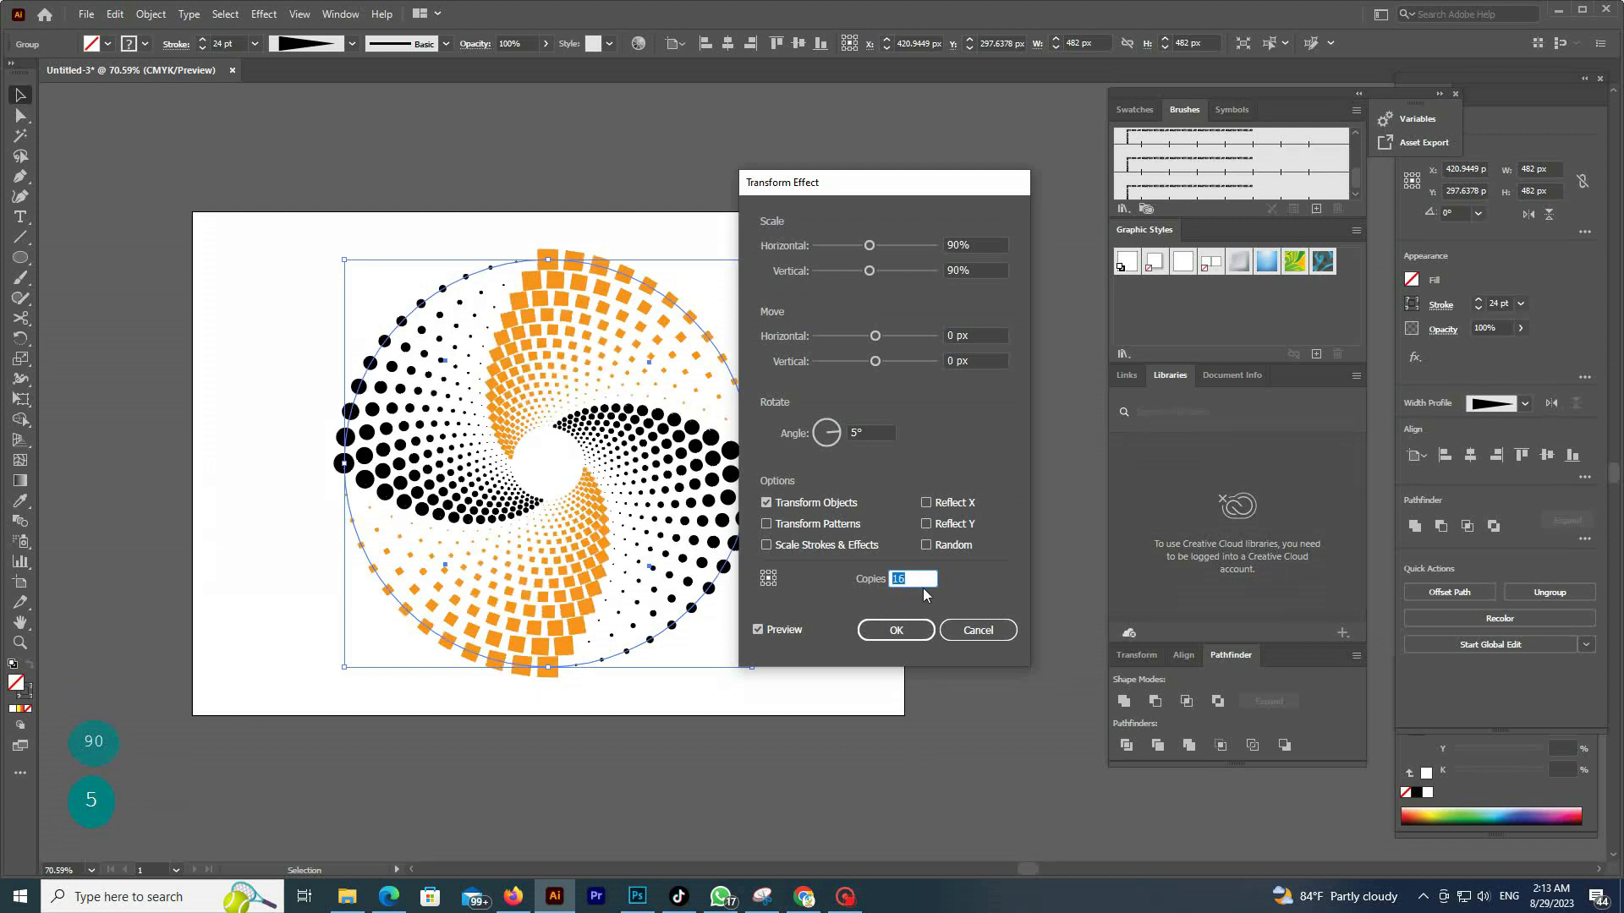
scroll(914, 578, "up", 9)
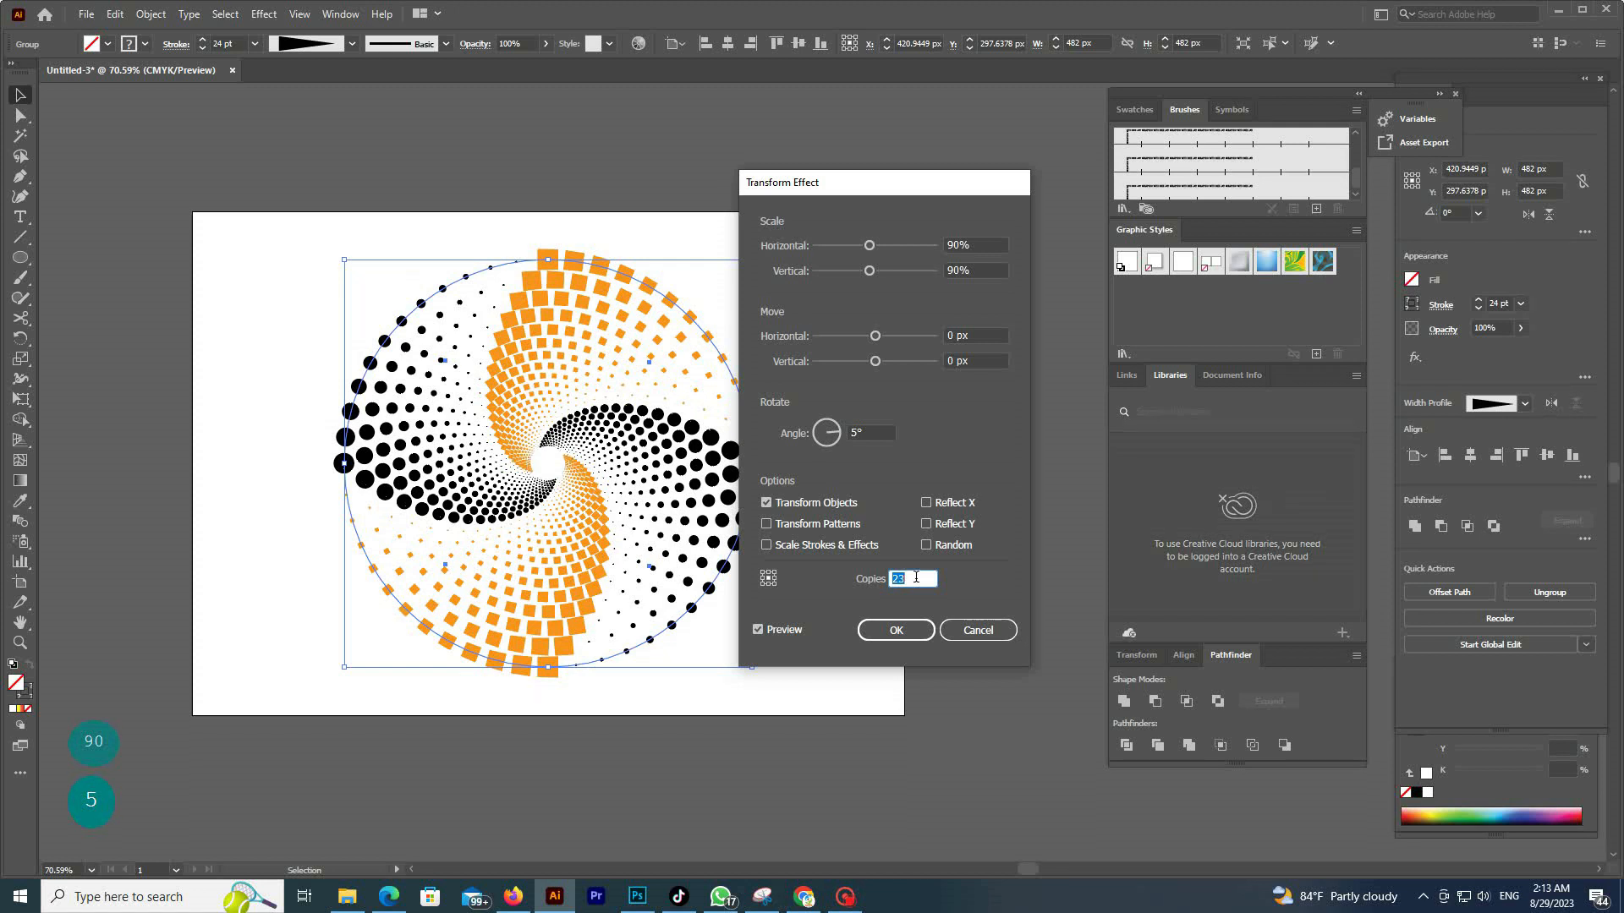
scroll(915, 578, "up", 3)
scroll(915, 578, "up", 3)
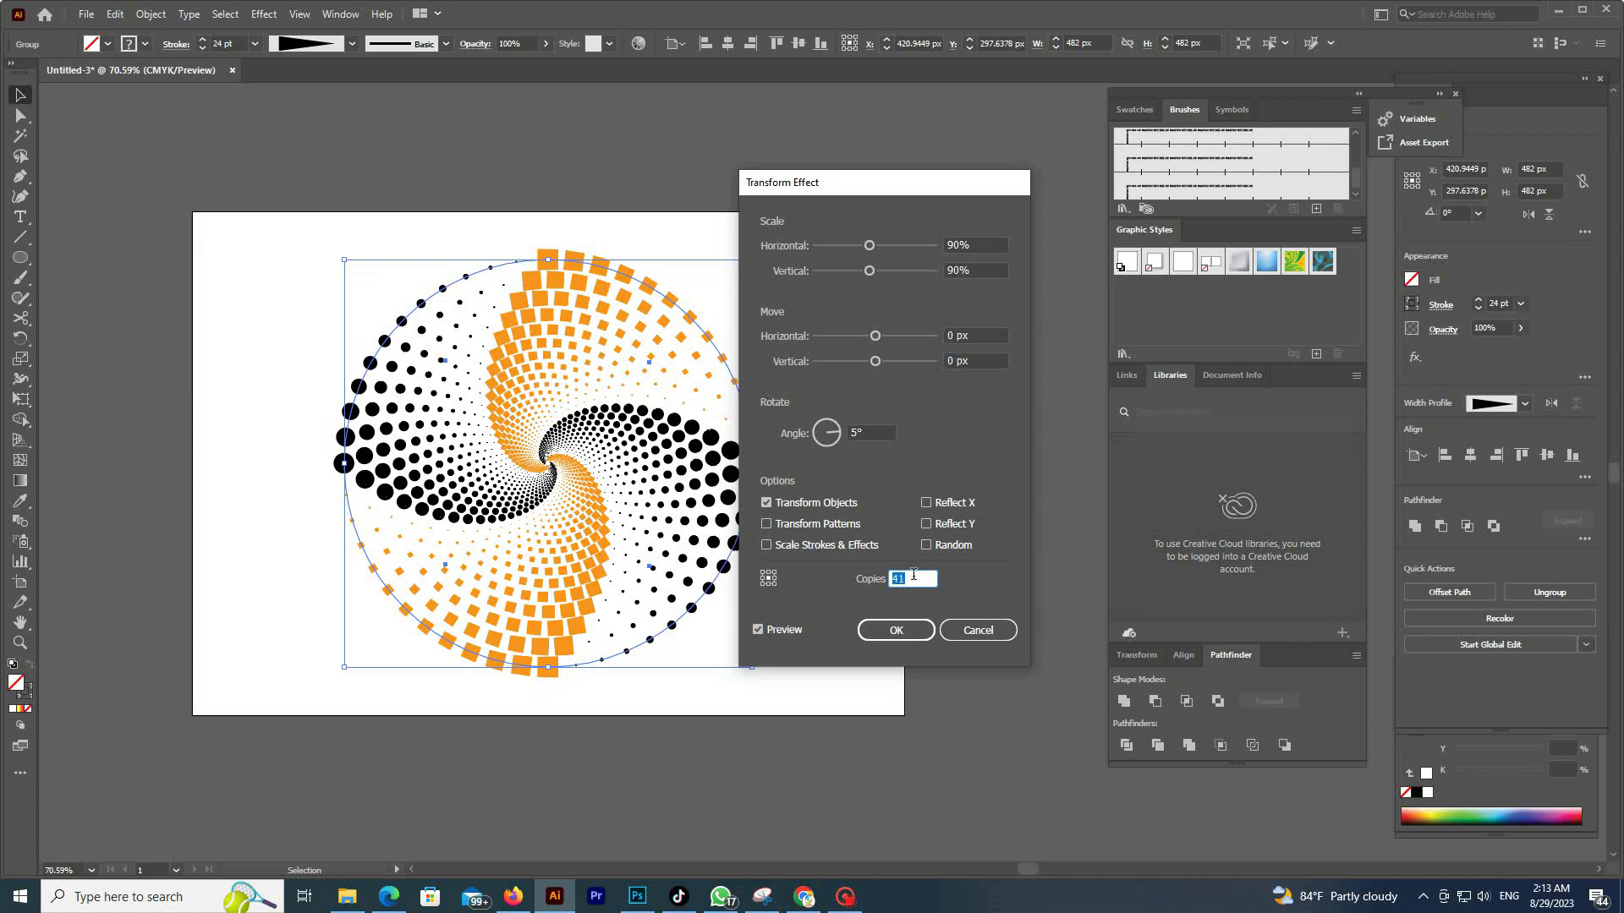
- Try different rotation angles between 2° and 15° for the Transform effect, keeping the whole ring preview in sight
left_click(871, 433)
scroll(873, 433, "up", 3)
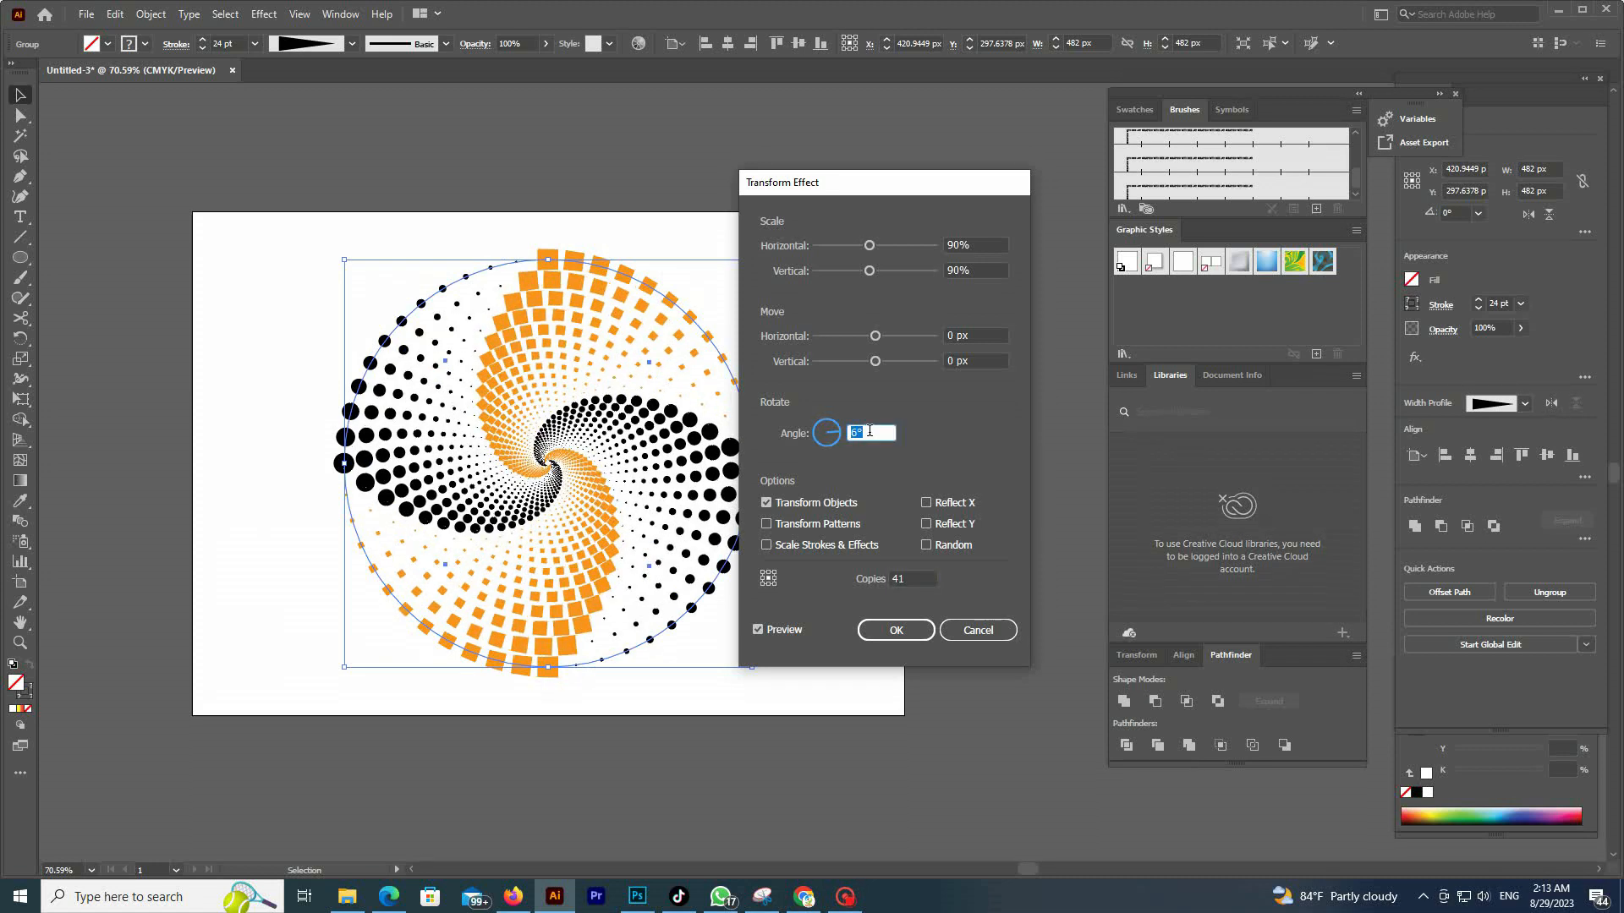
scroll(874, 433, "up", 4)
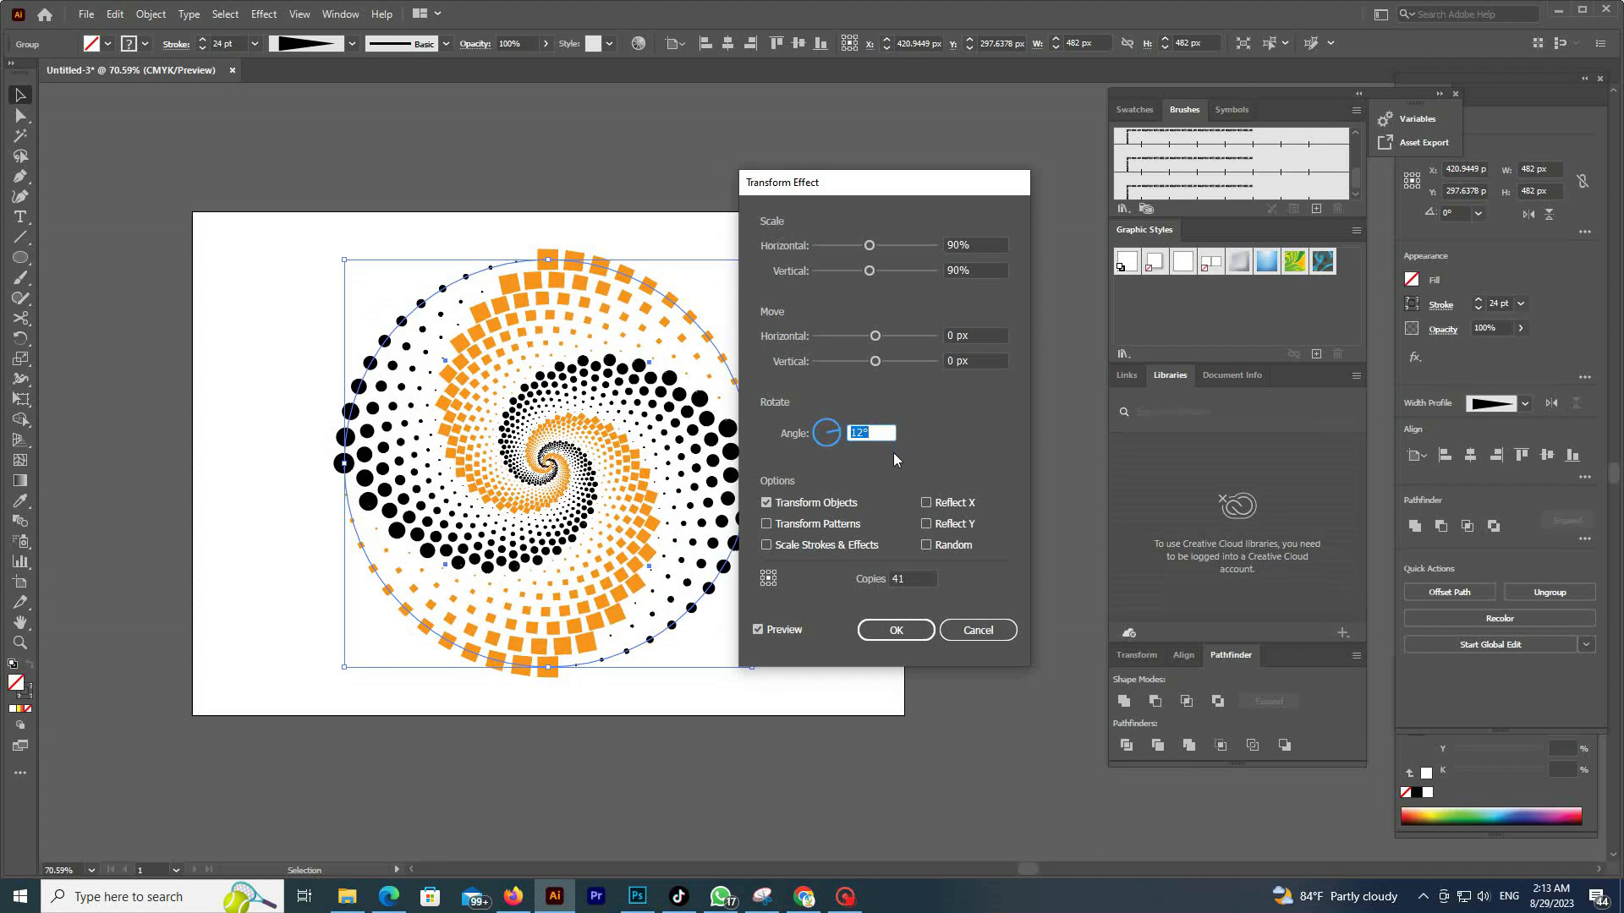
left_click_drag(888, 193, 987, 194)
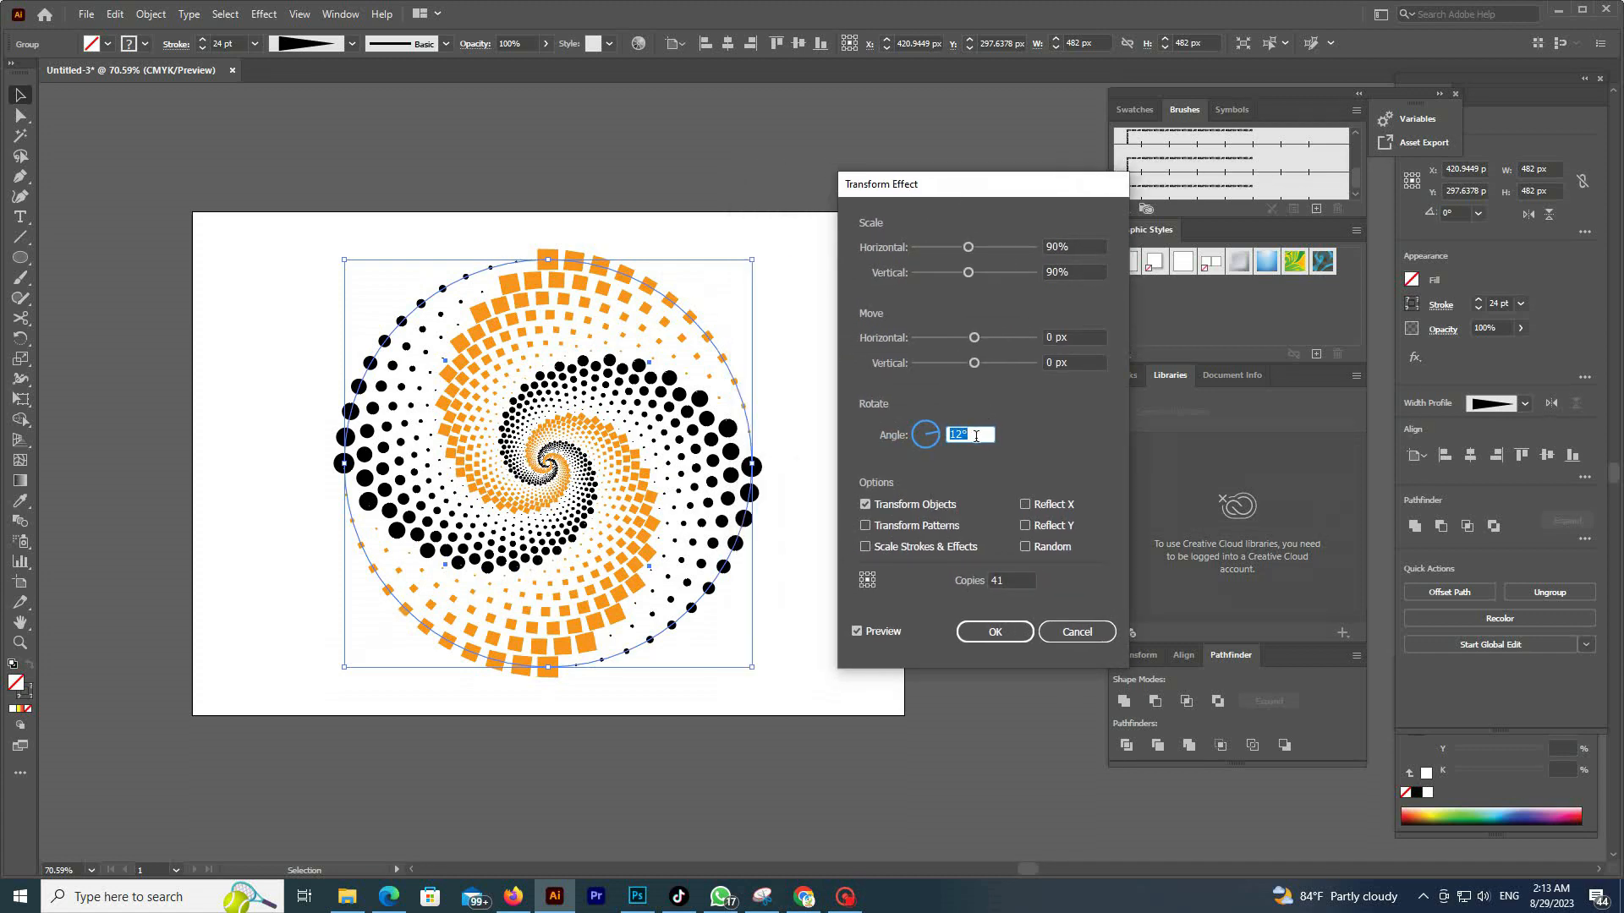
scroll(975, 436, "down", 2)
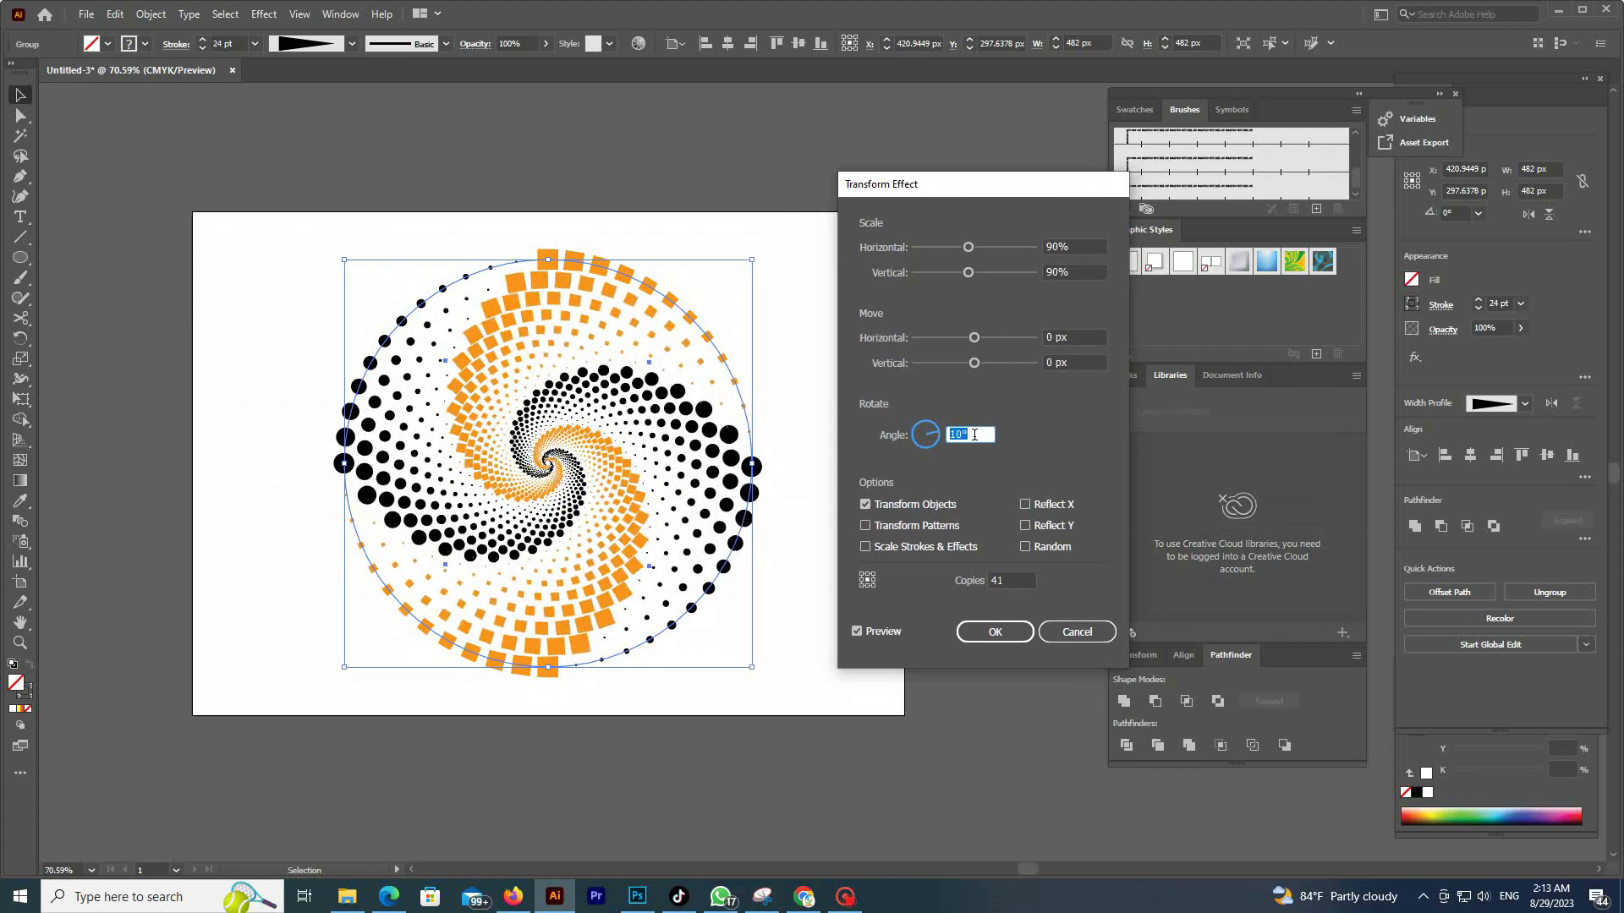
scroll(974, 434, "down", 8)
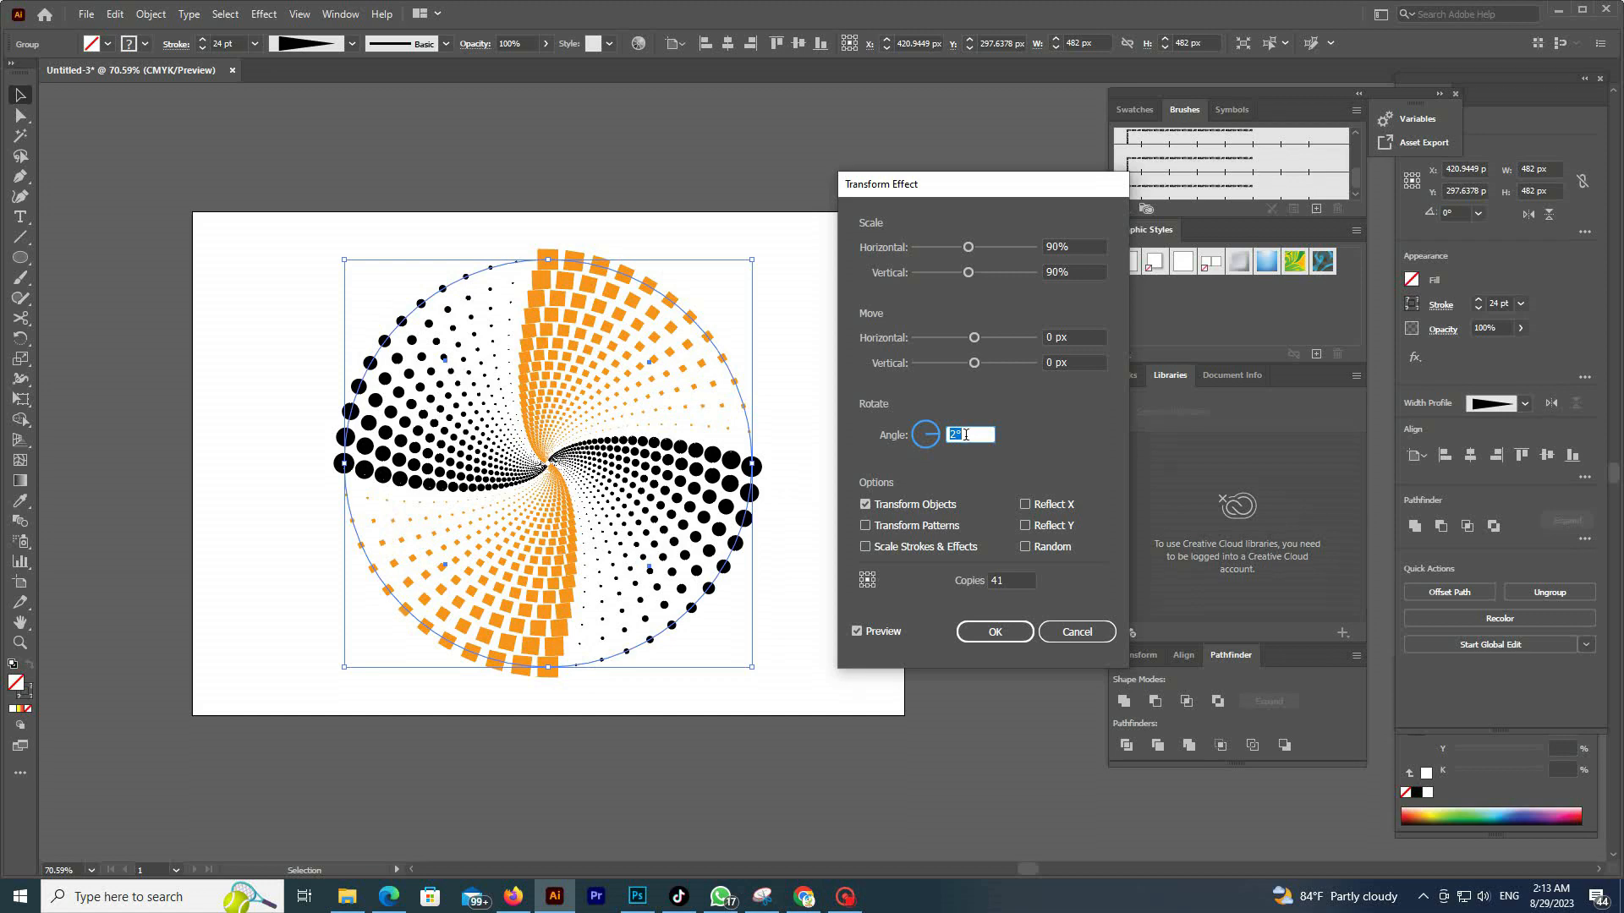
scroll(966, 435, "down", 2)
scroll(963, 435, "up", 12)
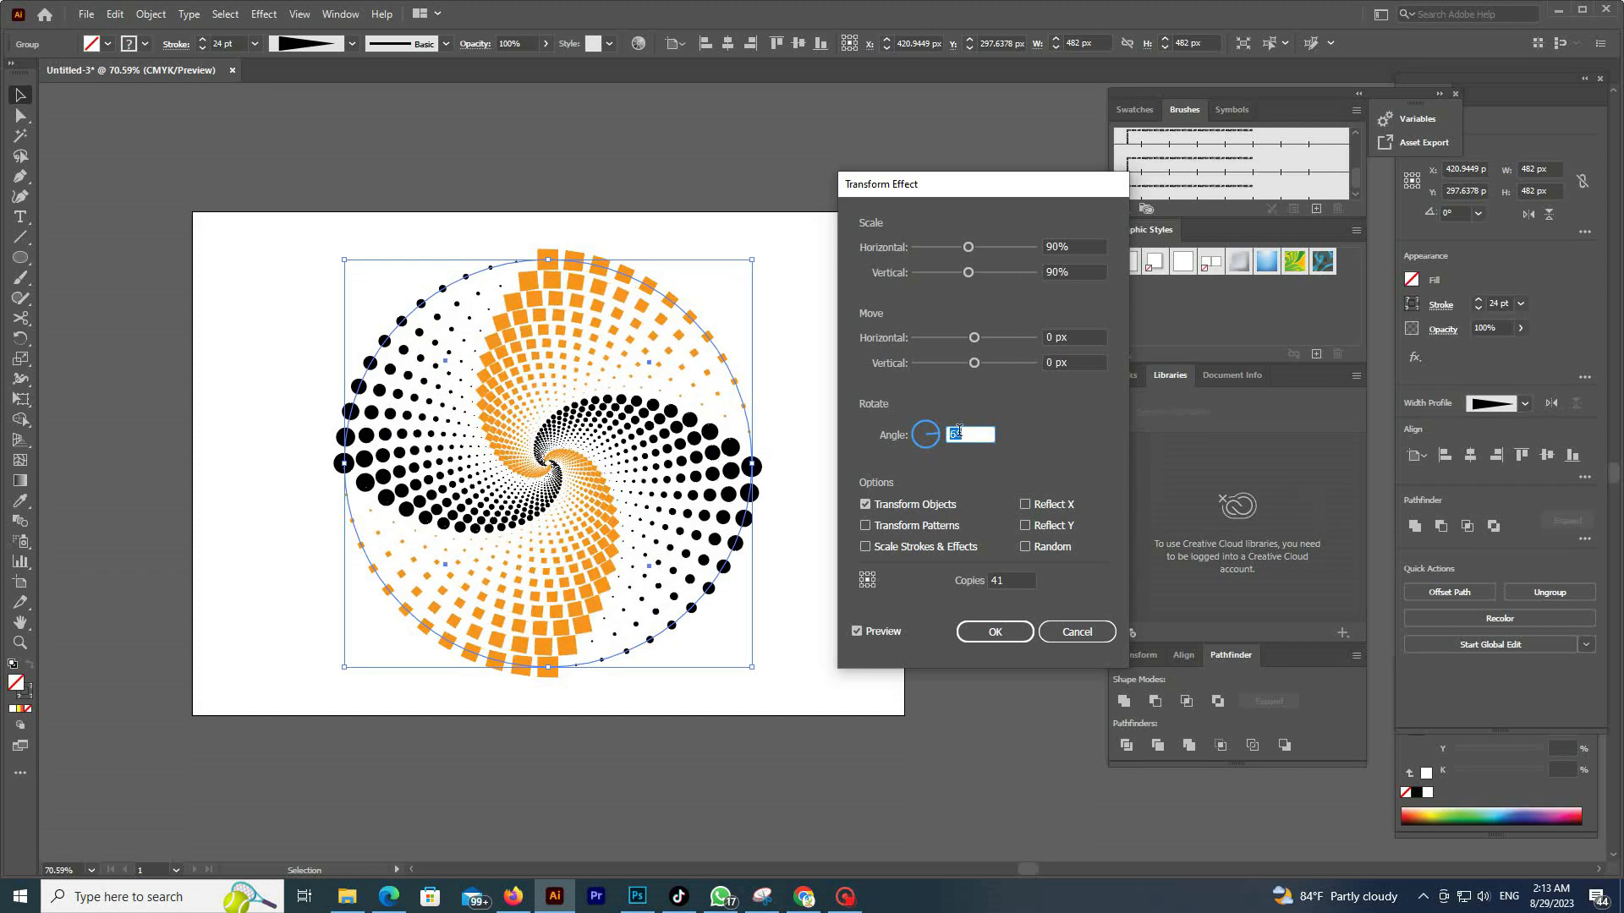
scroll(960, 435, "up", 3)
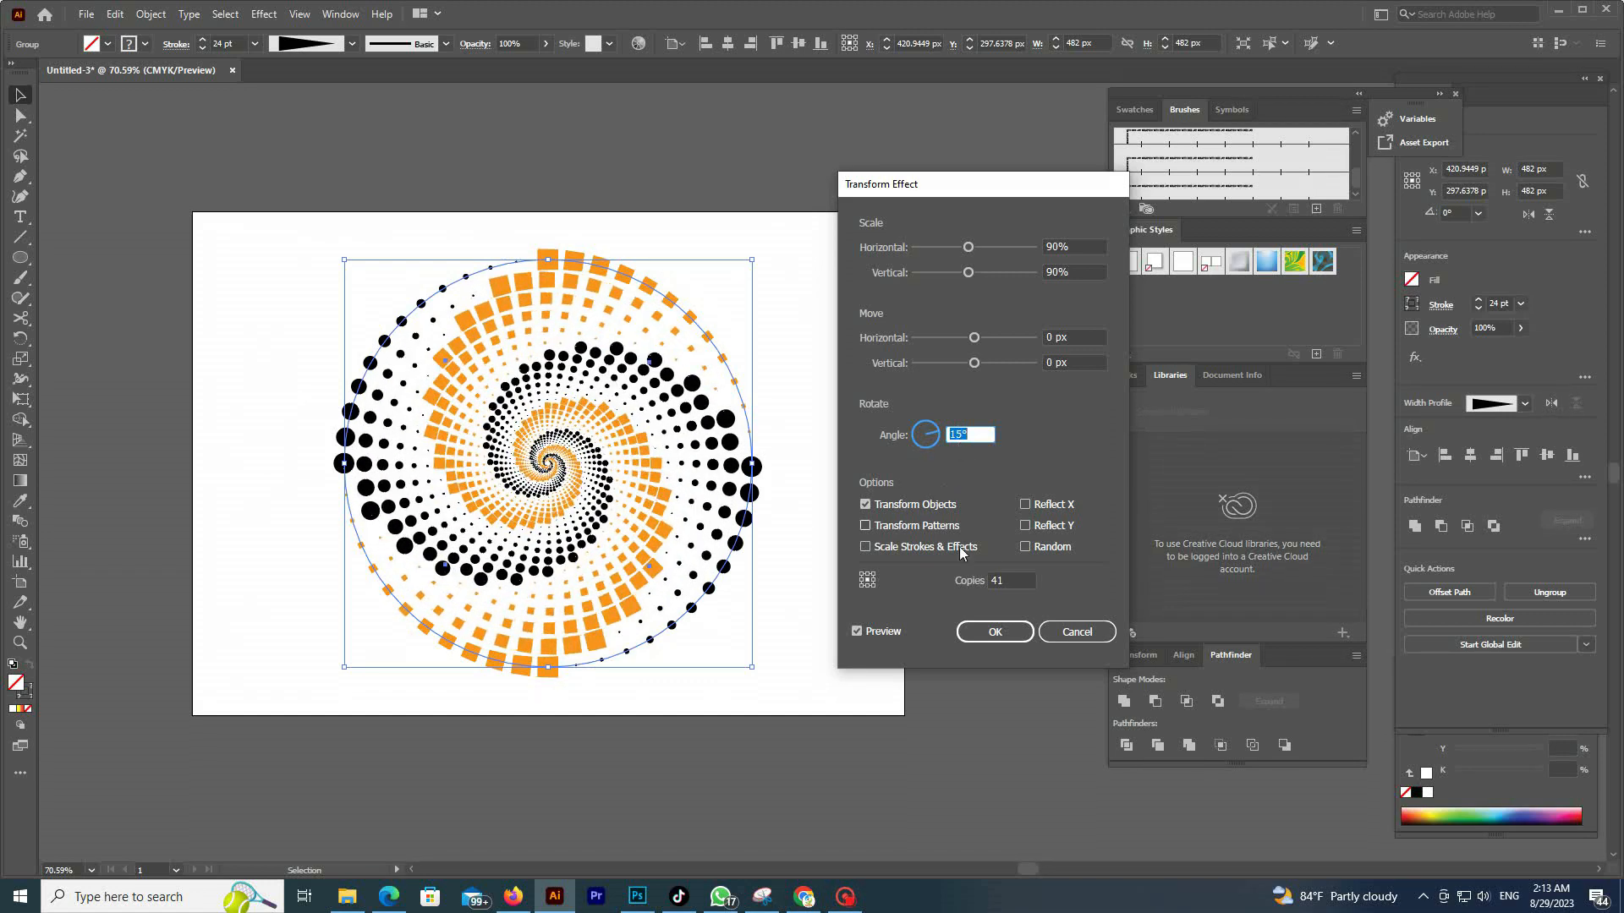
- Reduce the copies to 39, set the rotation angle to 5°, apply the Transform effect and deselect the ring
left_click(1009, 578)
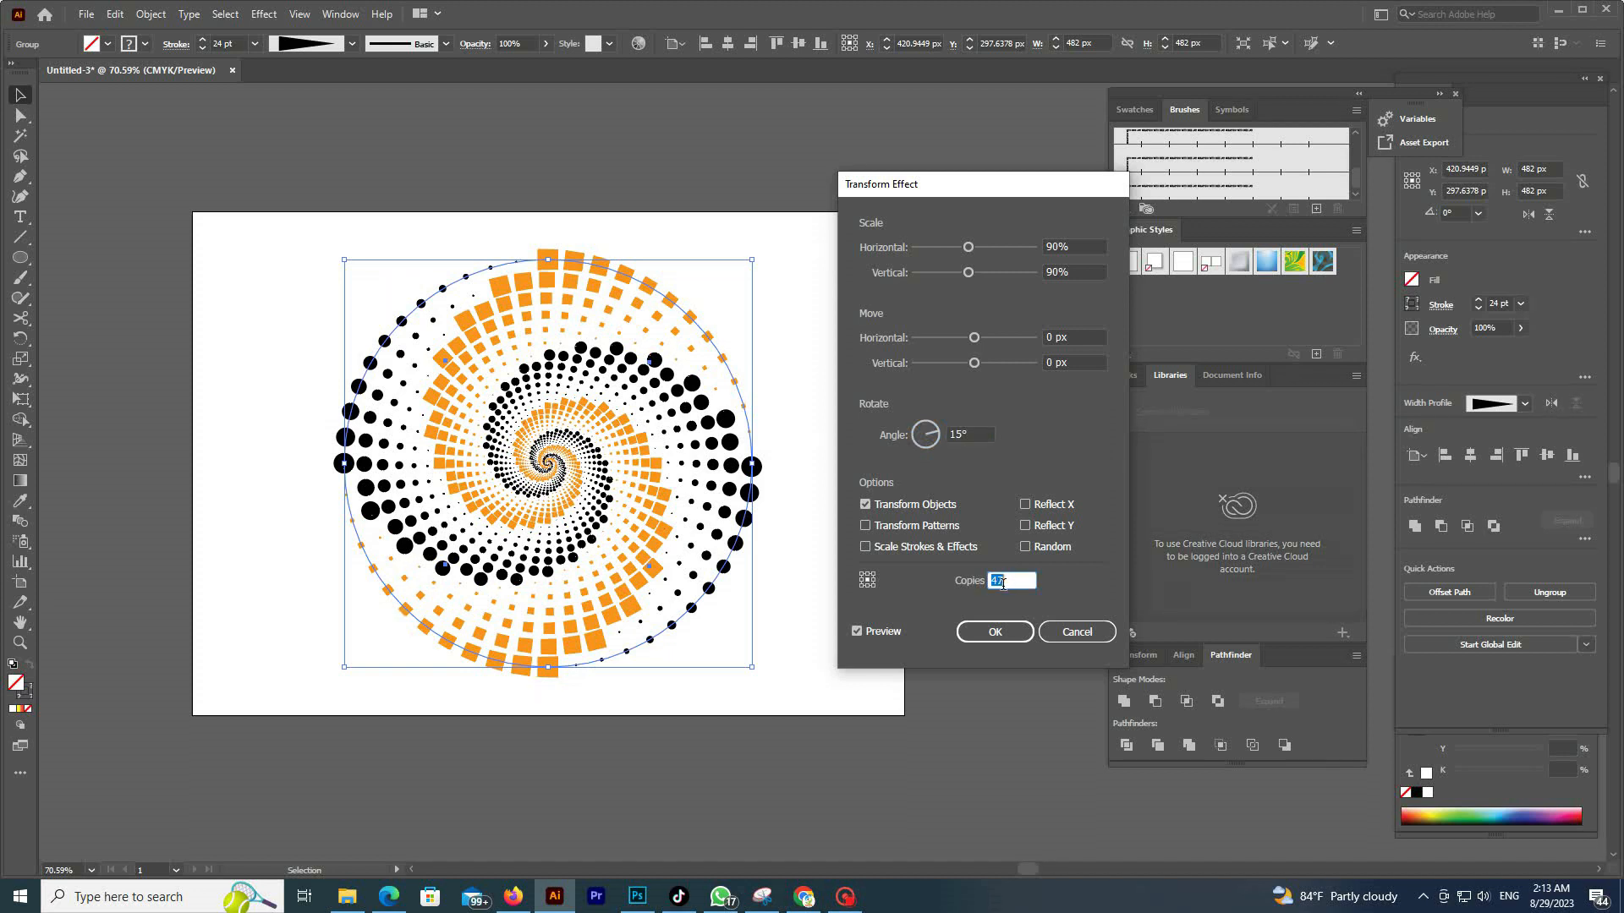
scroll(996, 582, "down", 2)
left_click(964, 436)
scroll(964, 438, "down", 1)
scroll(966, 434, "down", 7)
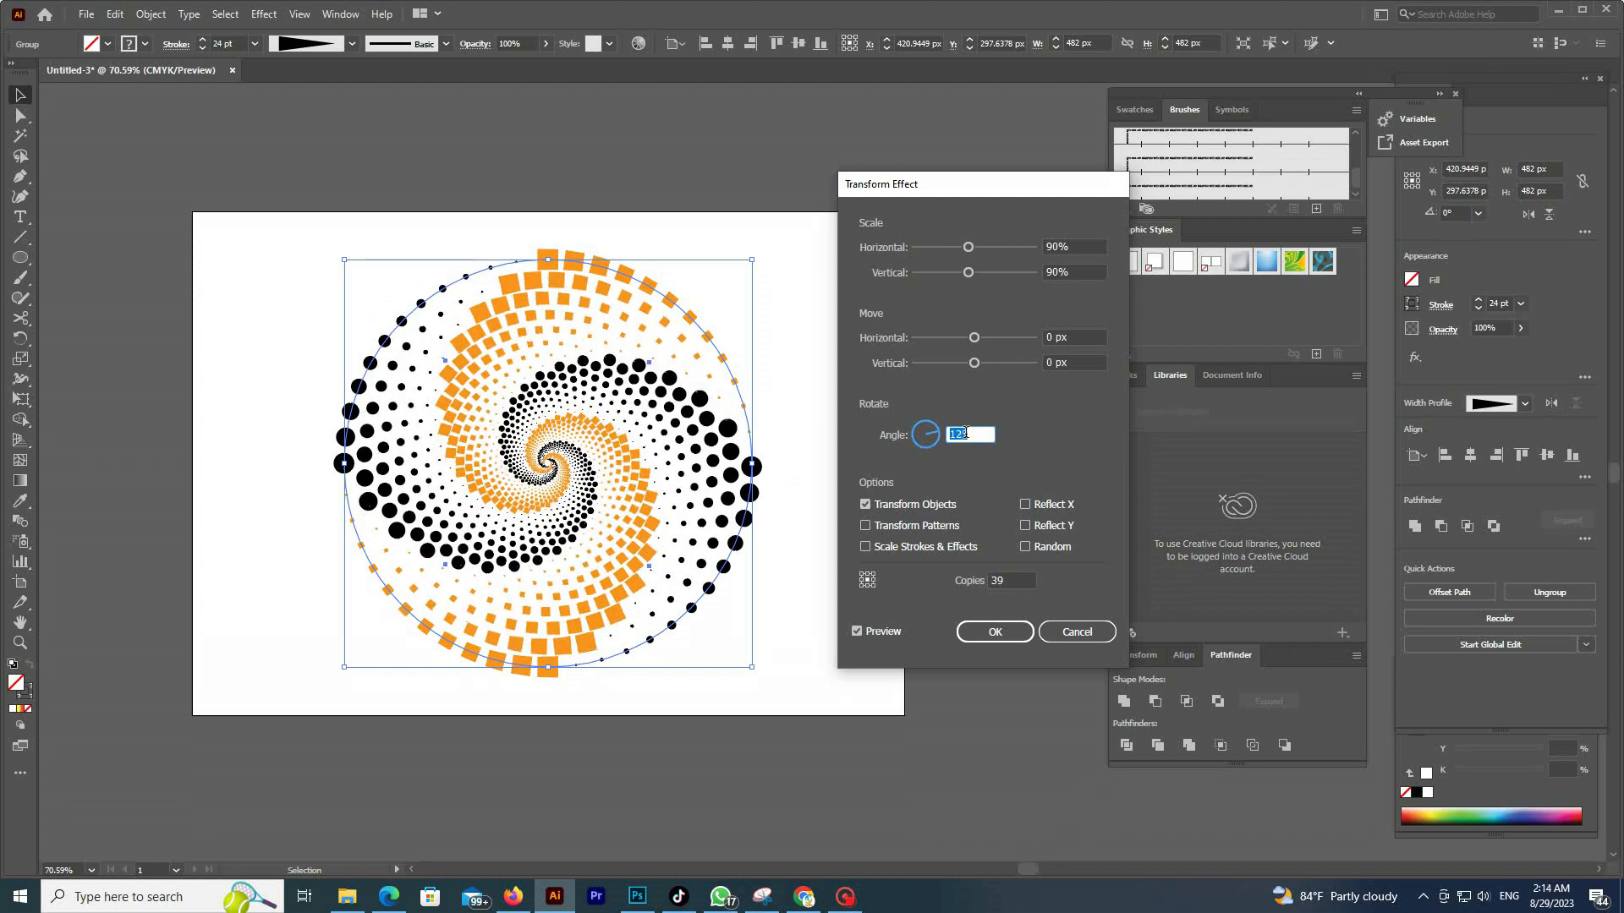
scroll(966, 434, "down", 2)
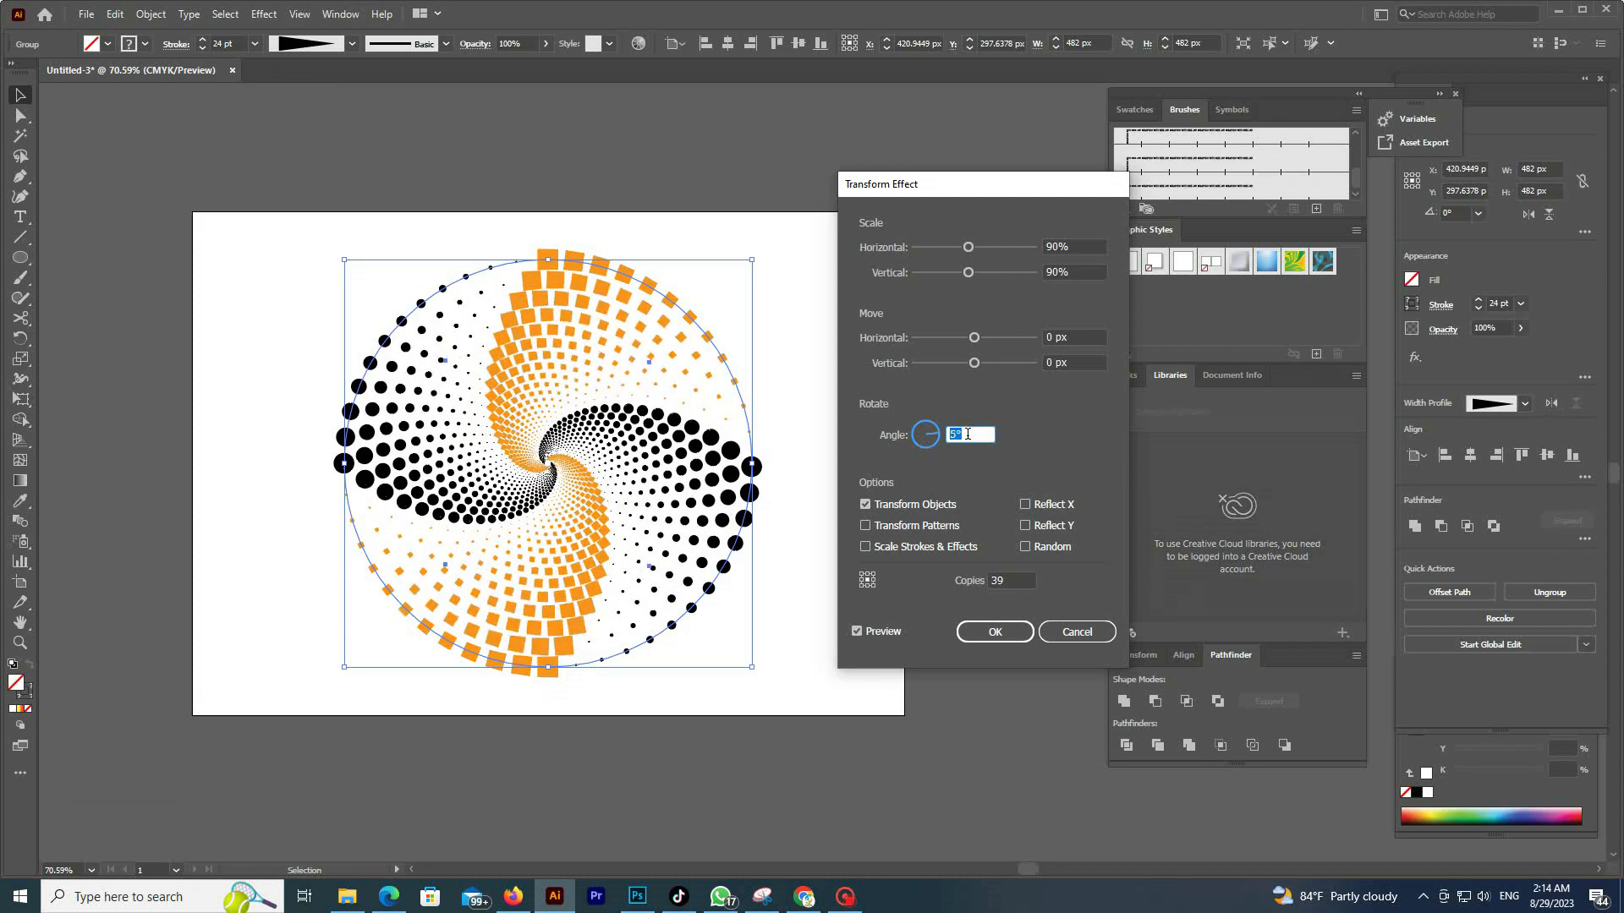
left_click(996, 633)
left_click(871, 470)
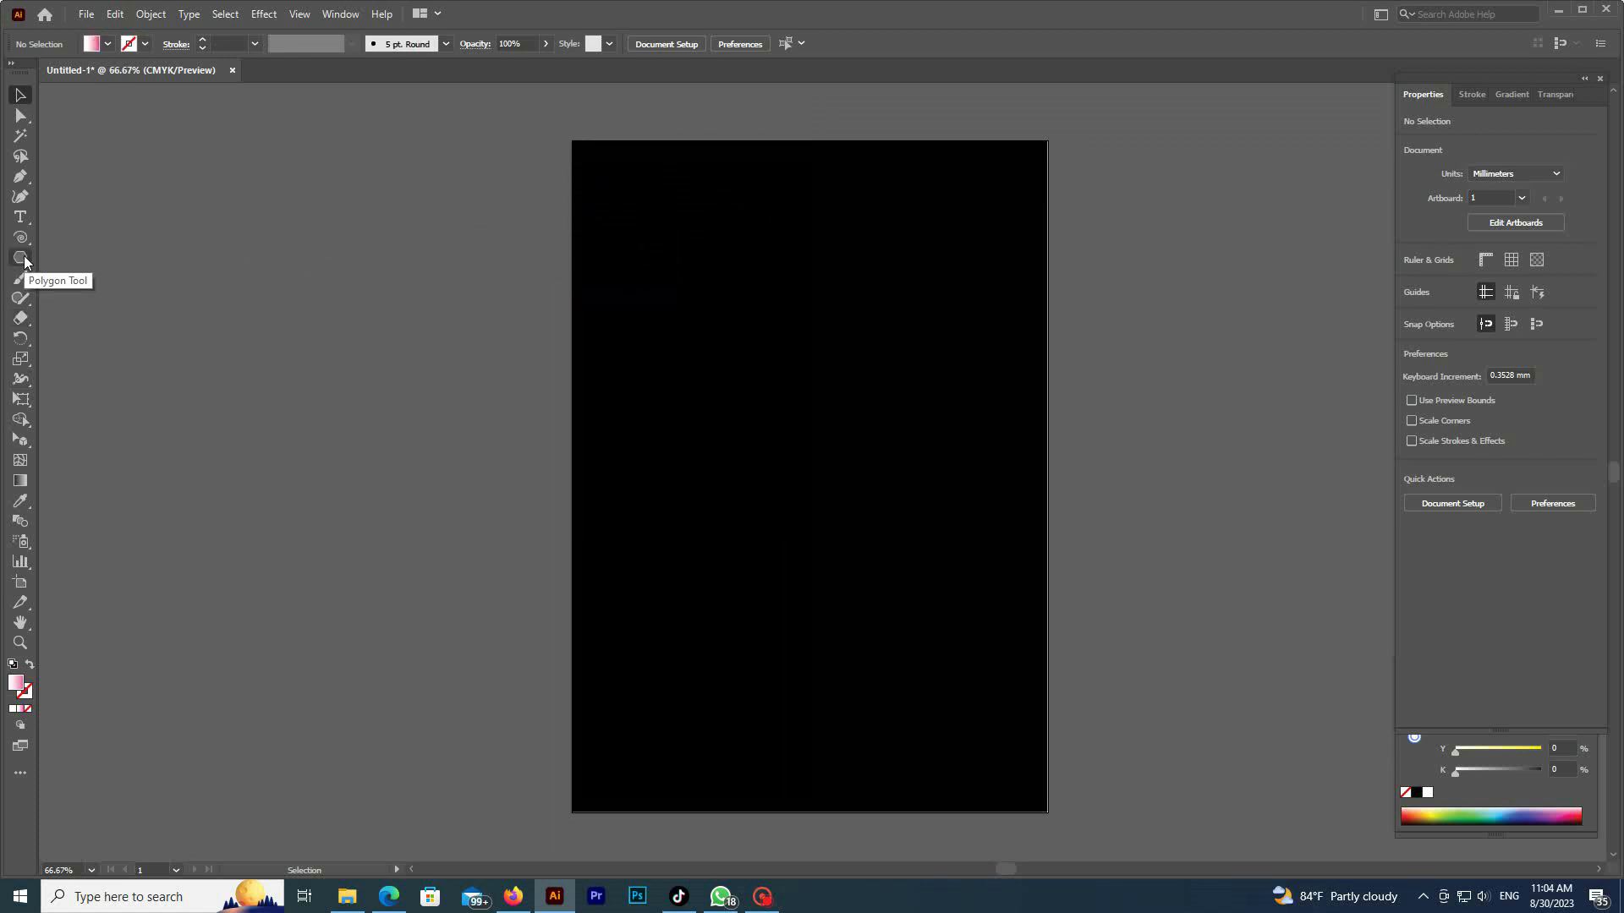
- Draw a small hexagon about 18.7 mm wide in the upper middle of the black artboard with the Polygon tool
left_click(22, 259)
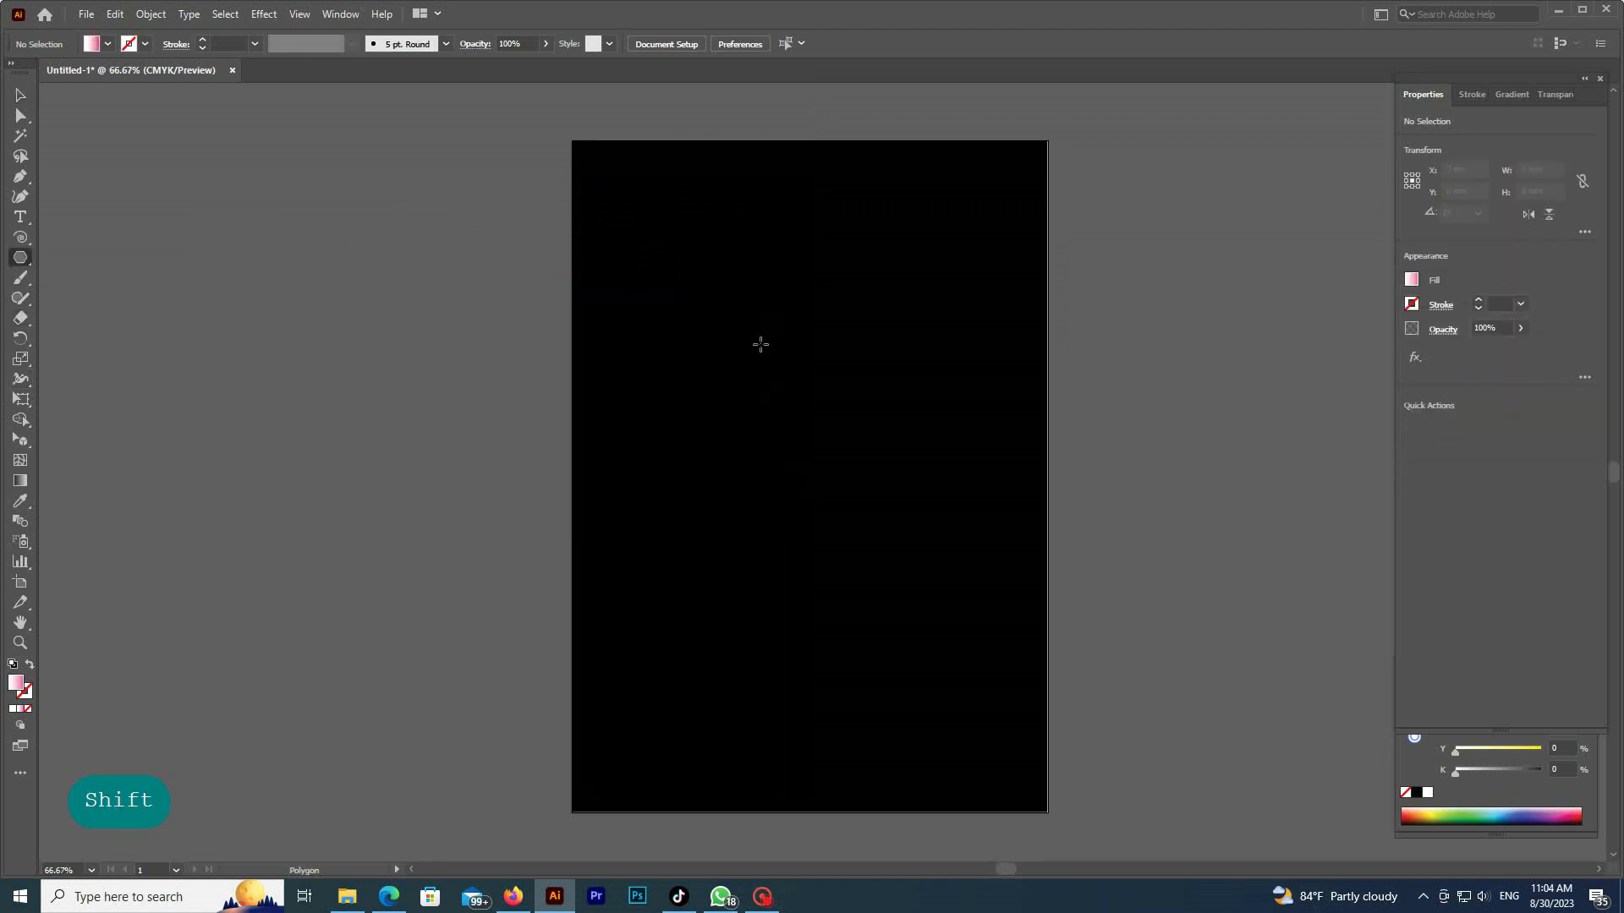
mouse_move(761, 345)
left_mouse_down()
mouse_move(817, 363)
mouse_move(813, 377)
left_mouse_up()
left_click(22, 94)
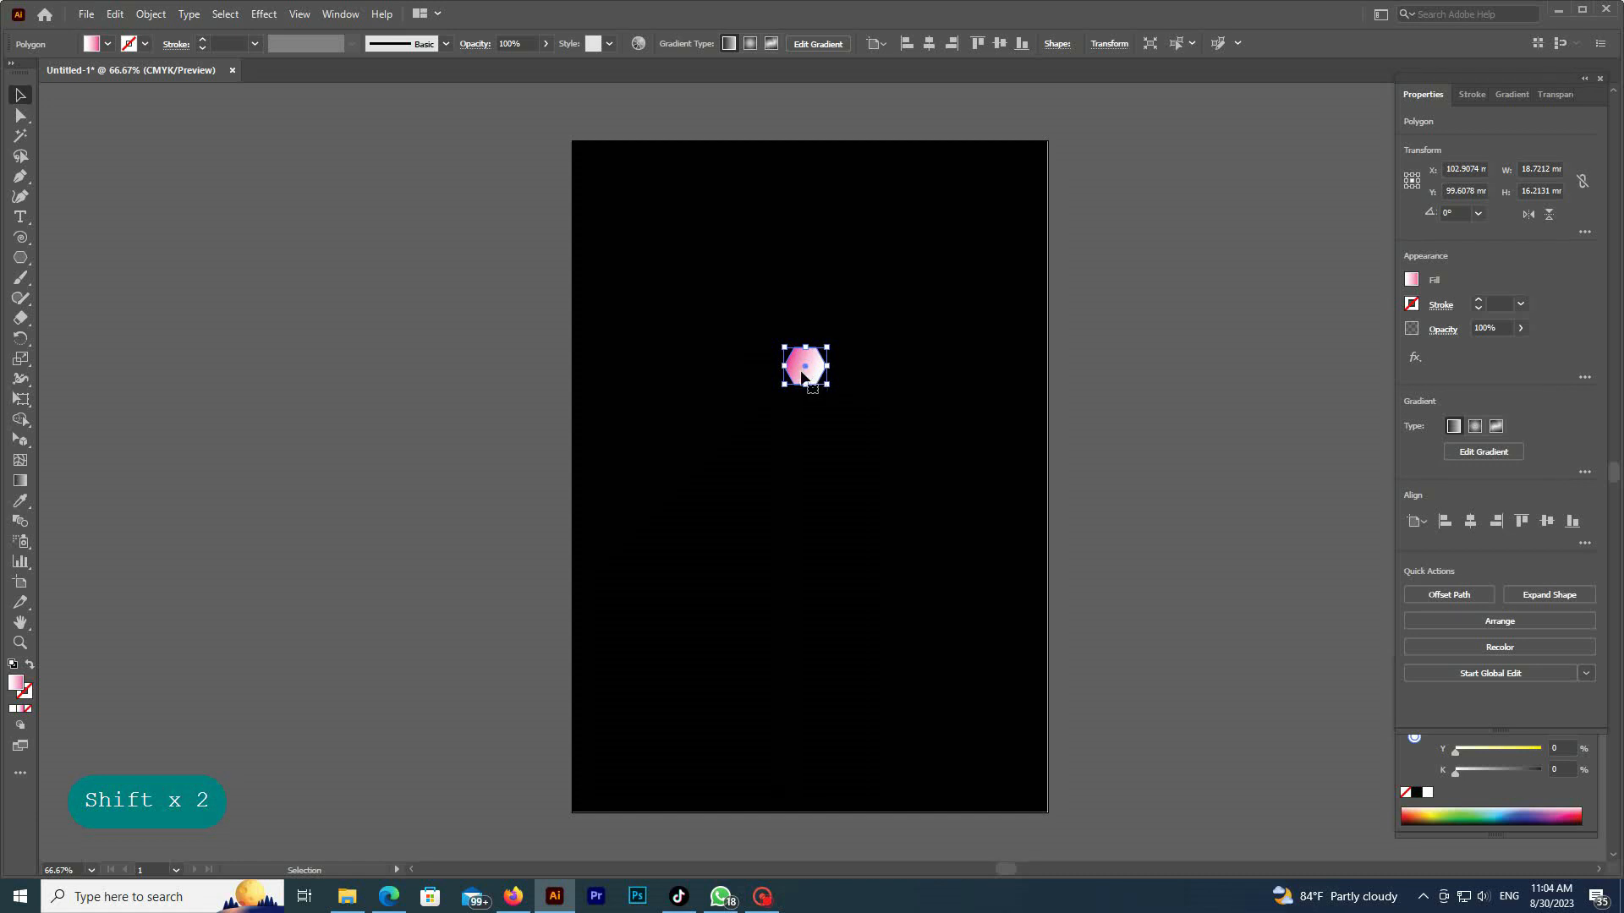
- Recolour the hexagon's linear gradient from yellow at its left to magenta at its right and shift the gradient midpoint slightly towards magenta
left_click(19, 485)
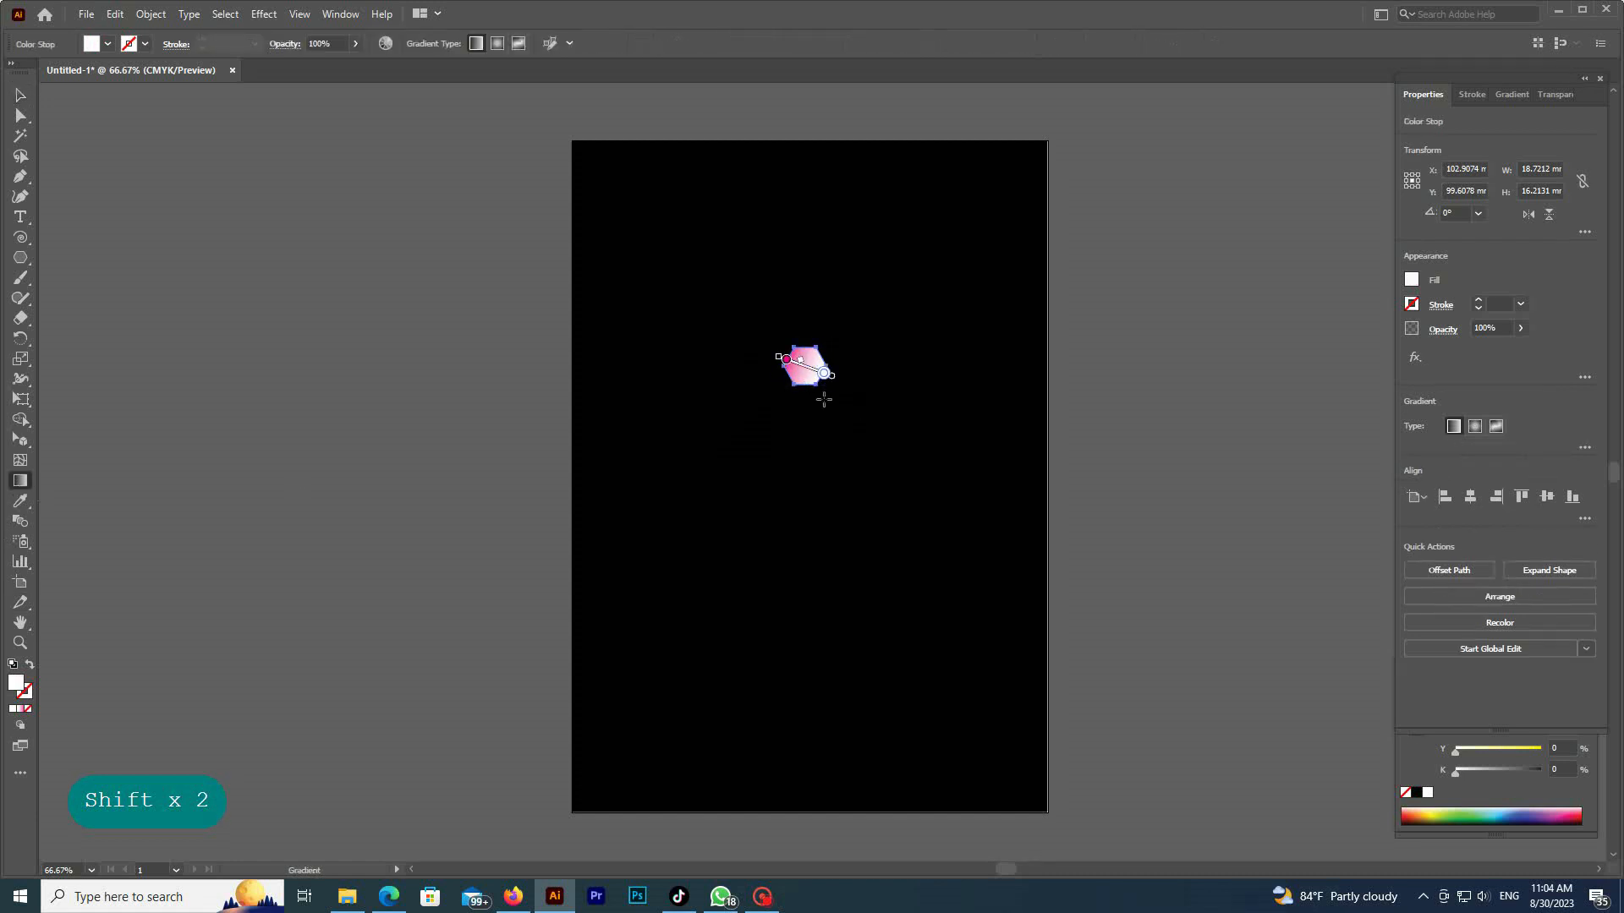
double_click(787, 361)
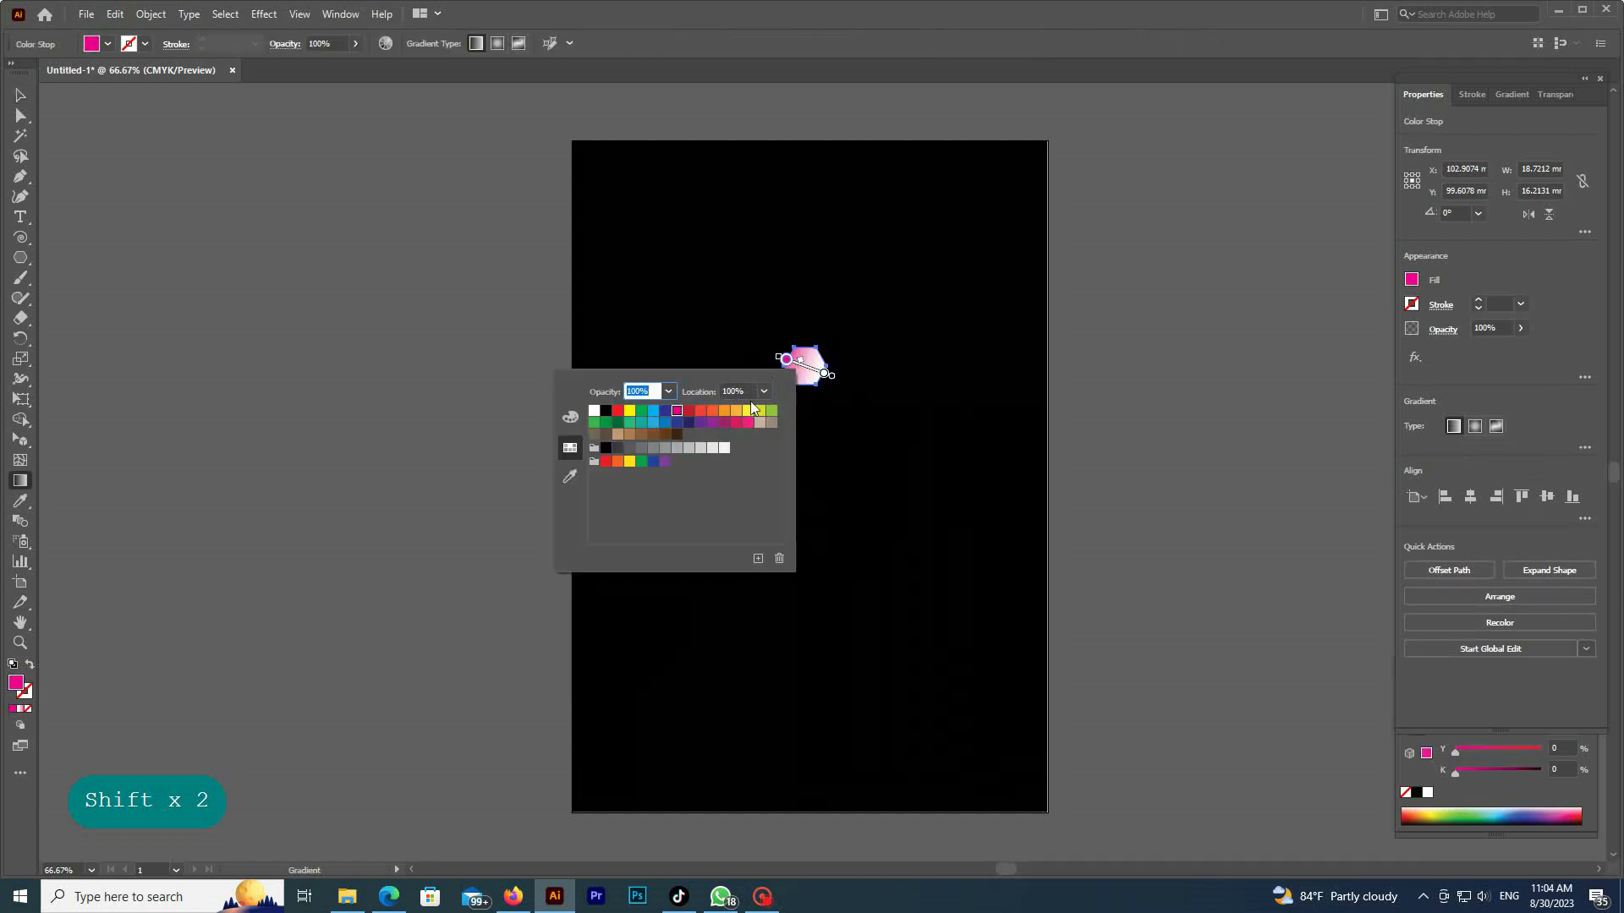
left_click(748, 411)
double_click(824, 373)
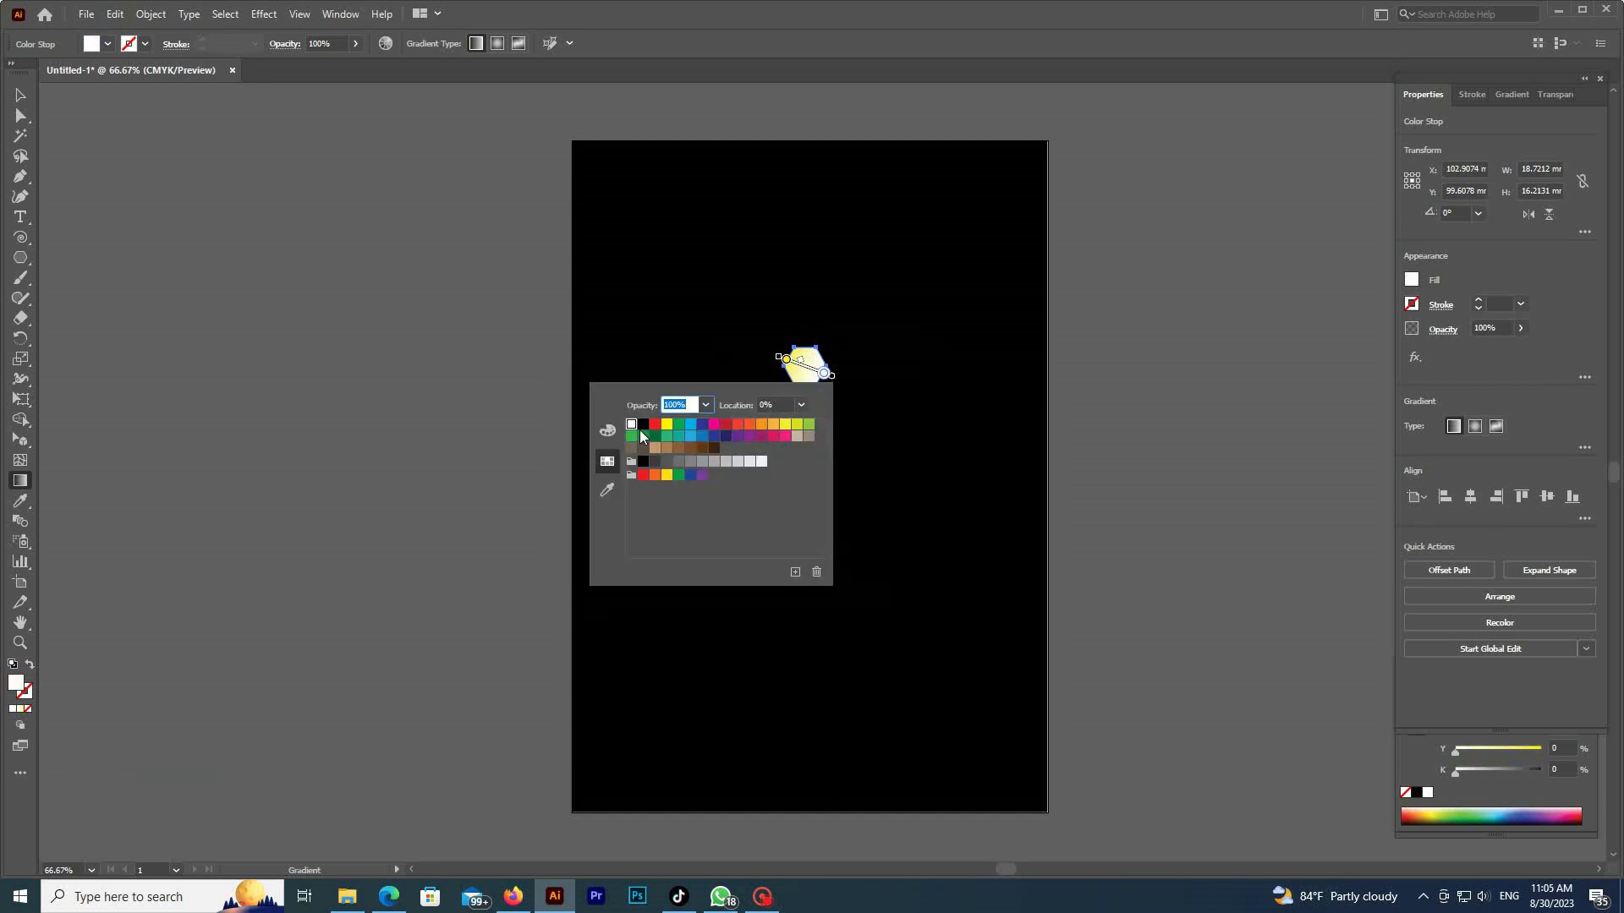
left_click(714, 425)
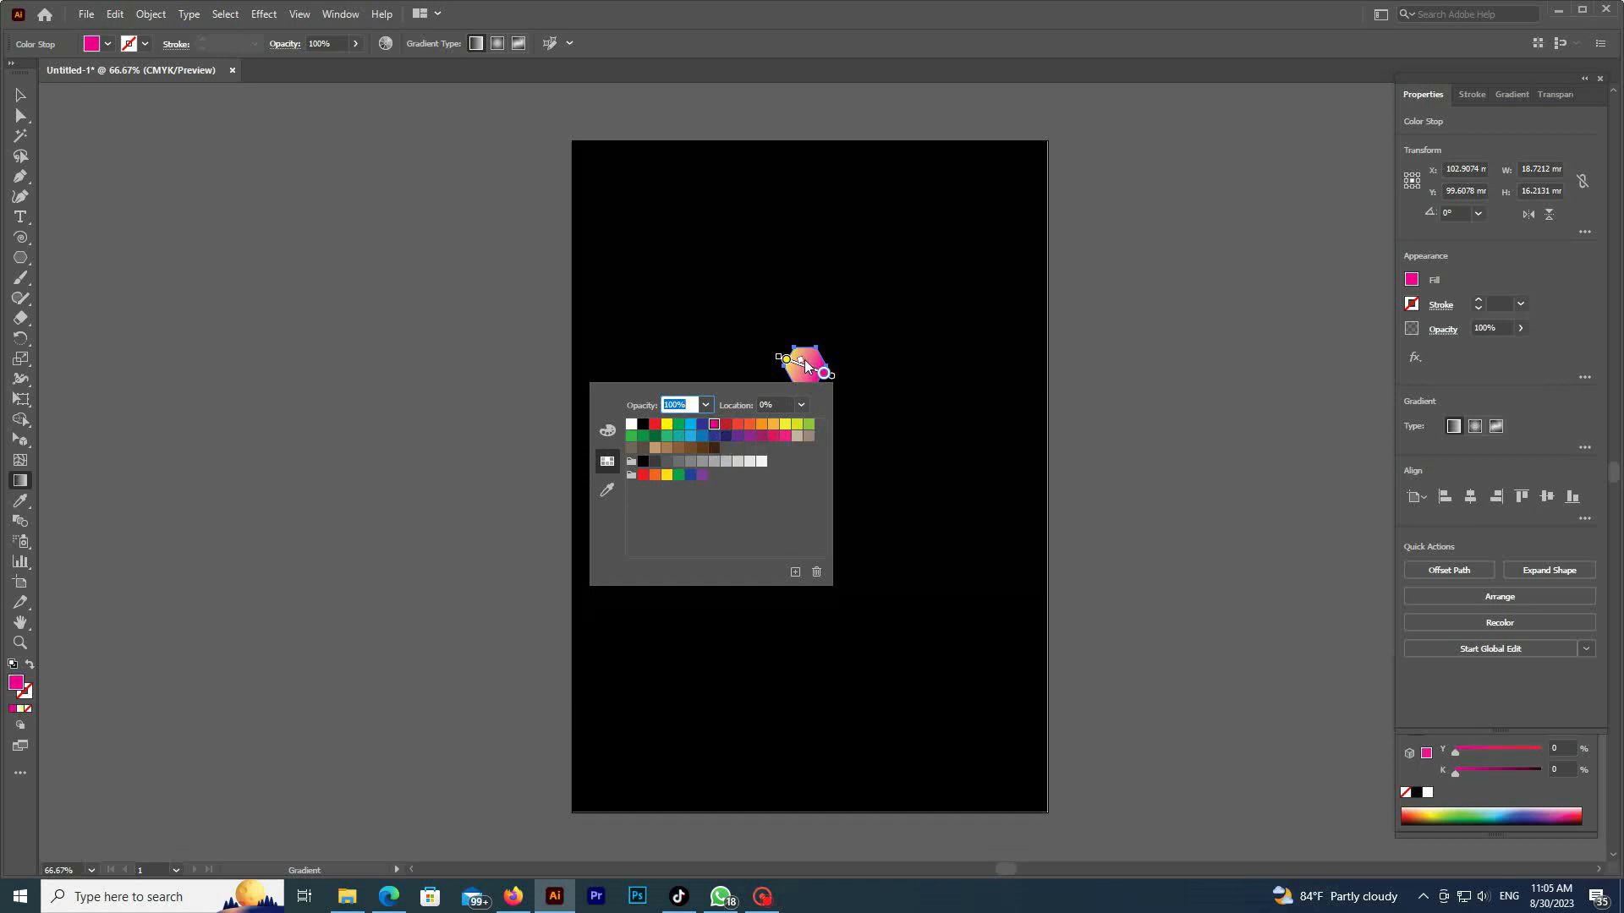
left_click(801, 359)
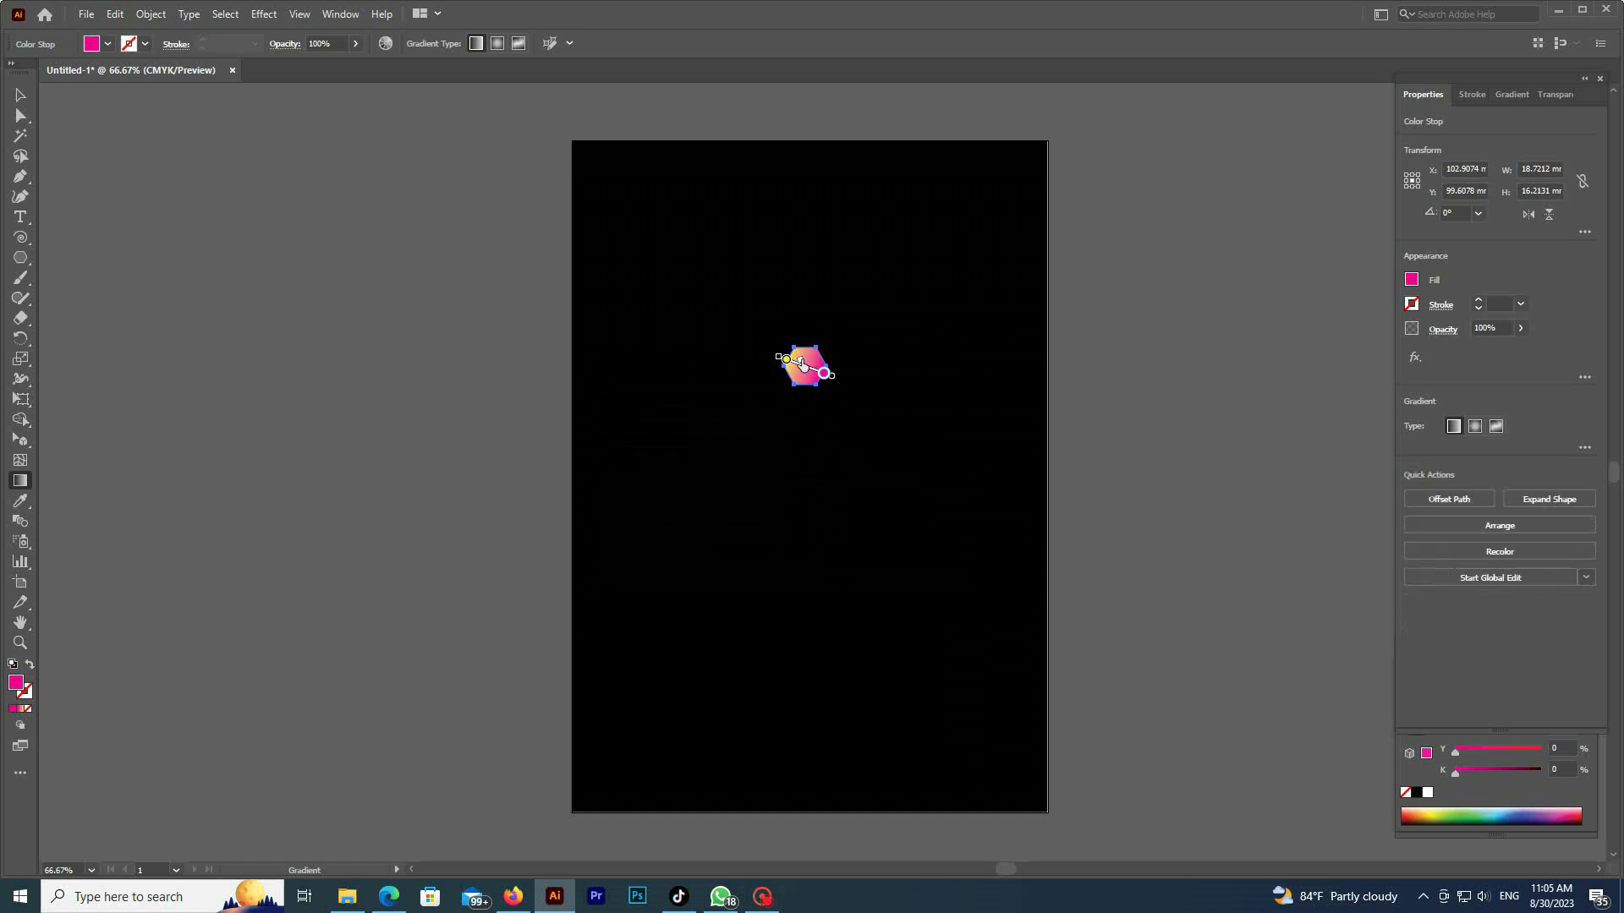
left_click_drag(801, 359, 808, 364)
key("v")
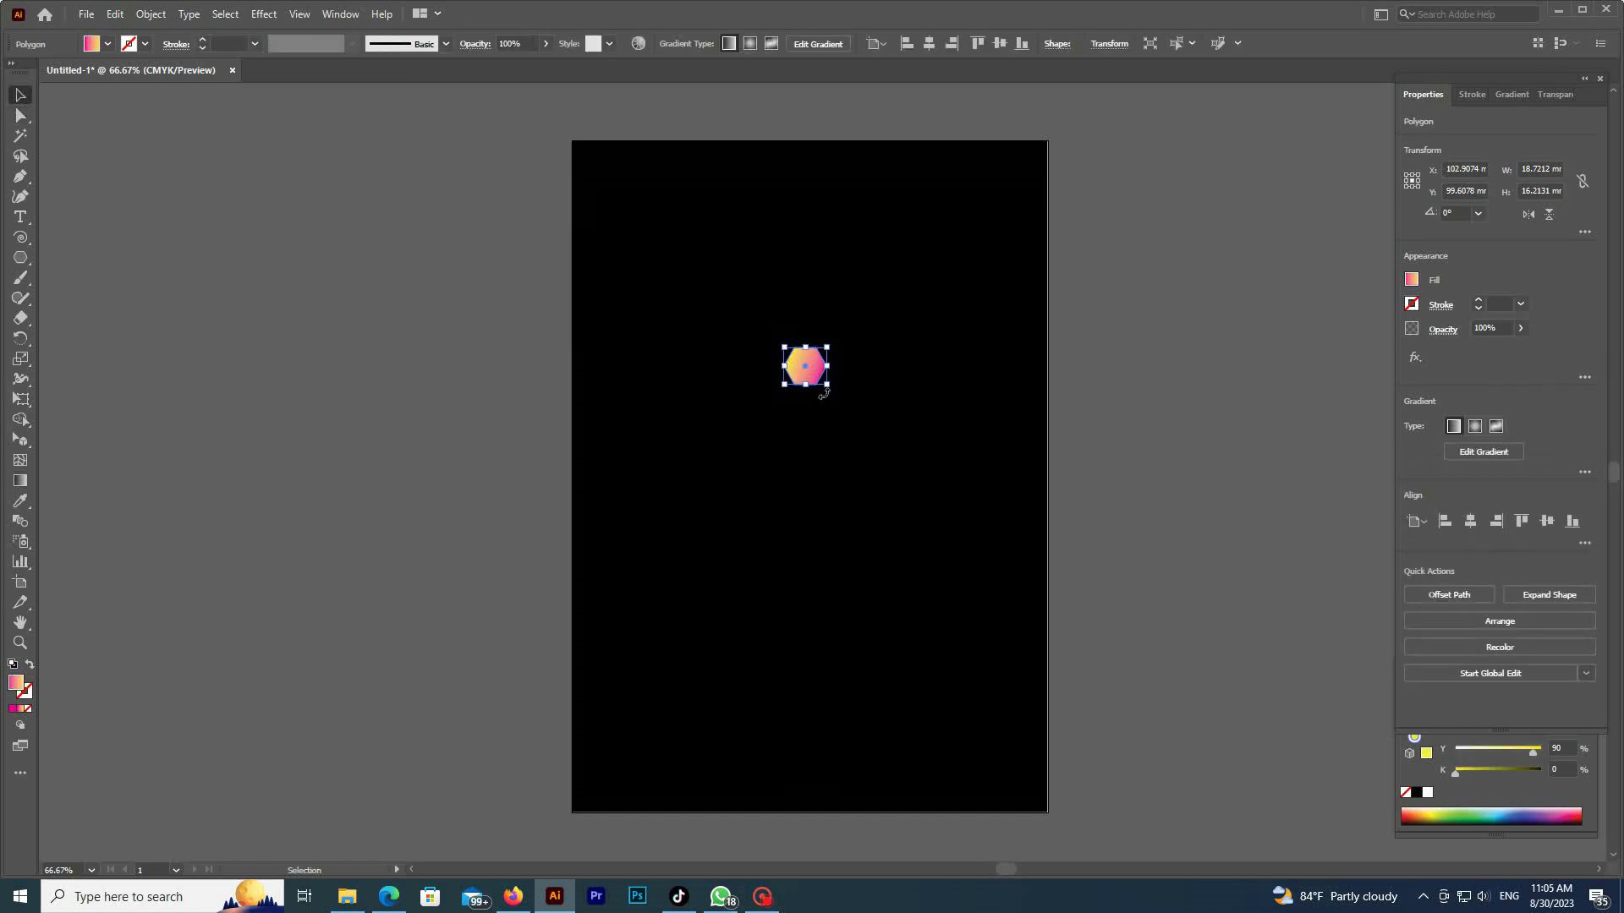
- Duplicate the gradient hexagon straight down into the lower part of the black artboard and align both hexagons on their horizontal centres
left_click_drag(816, 372, 823, 625)
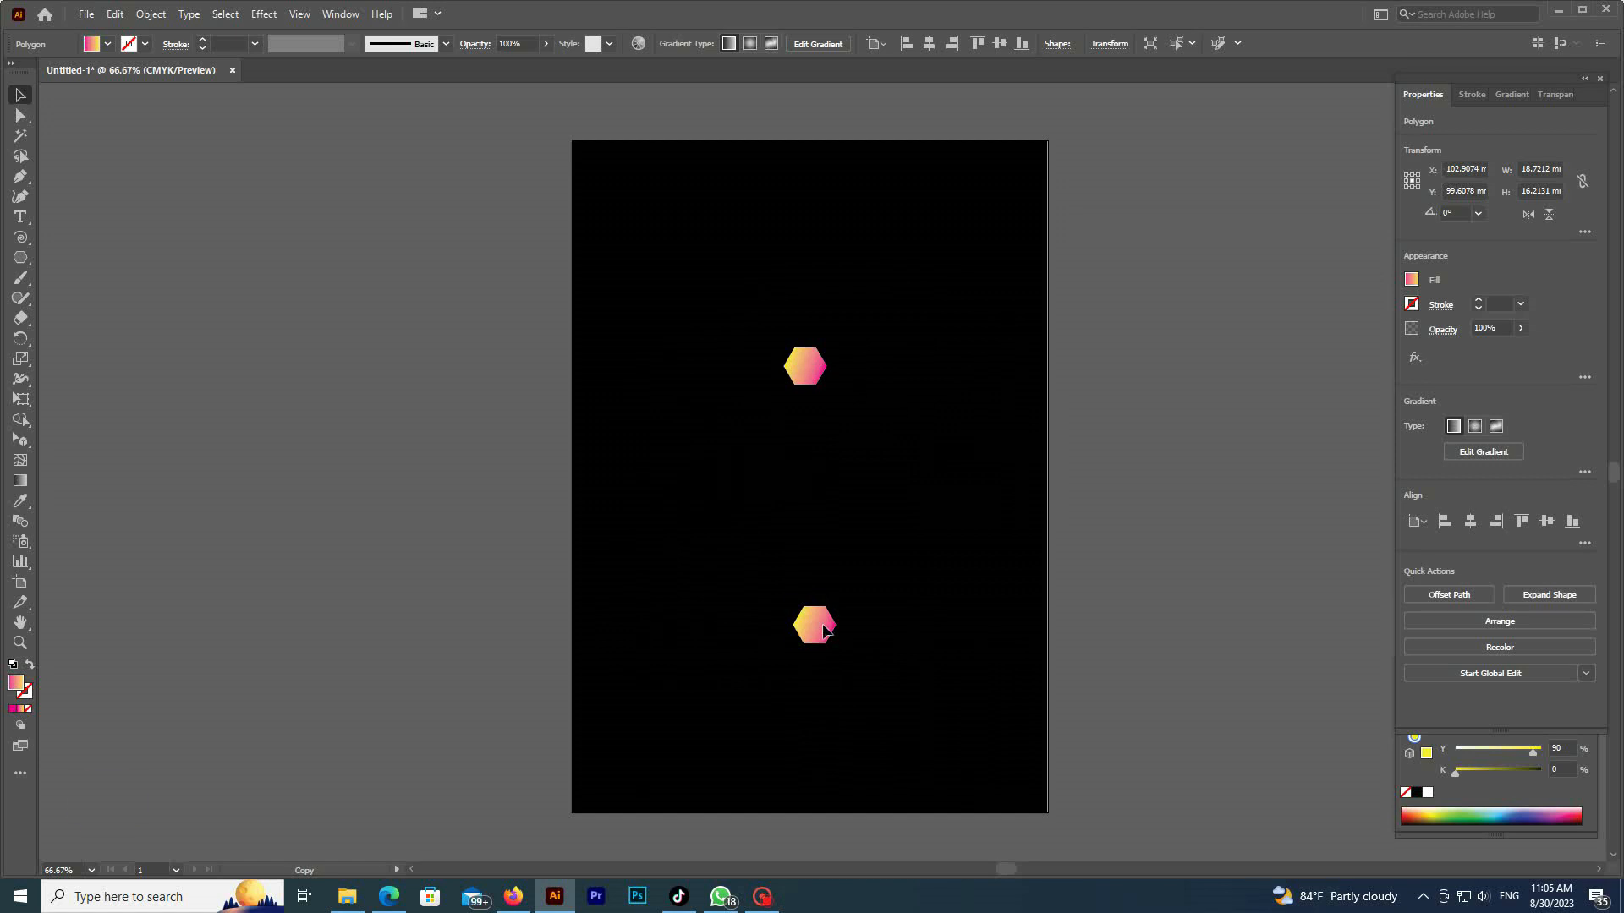
left_click_drag(825, 630, 823, 627)
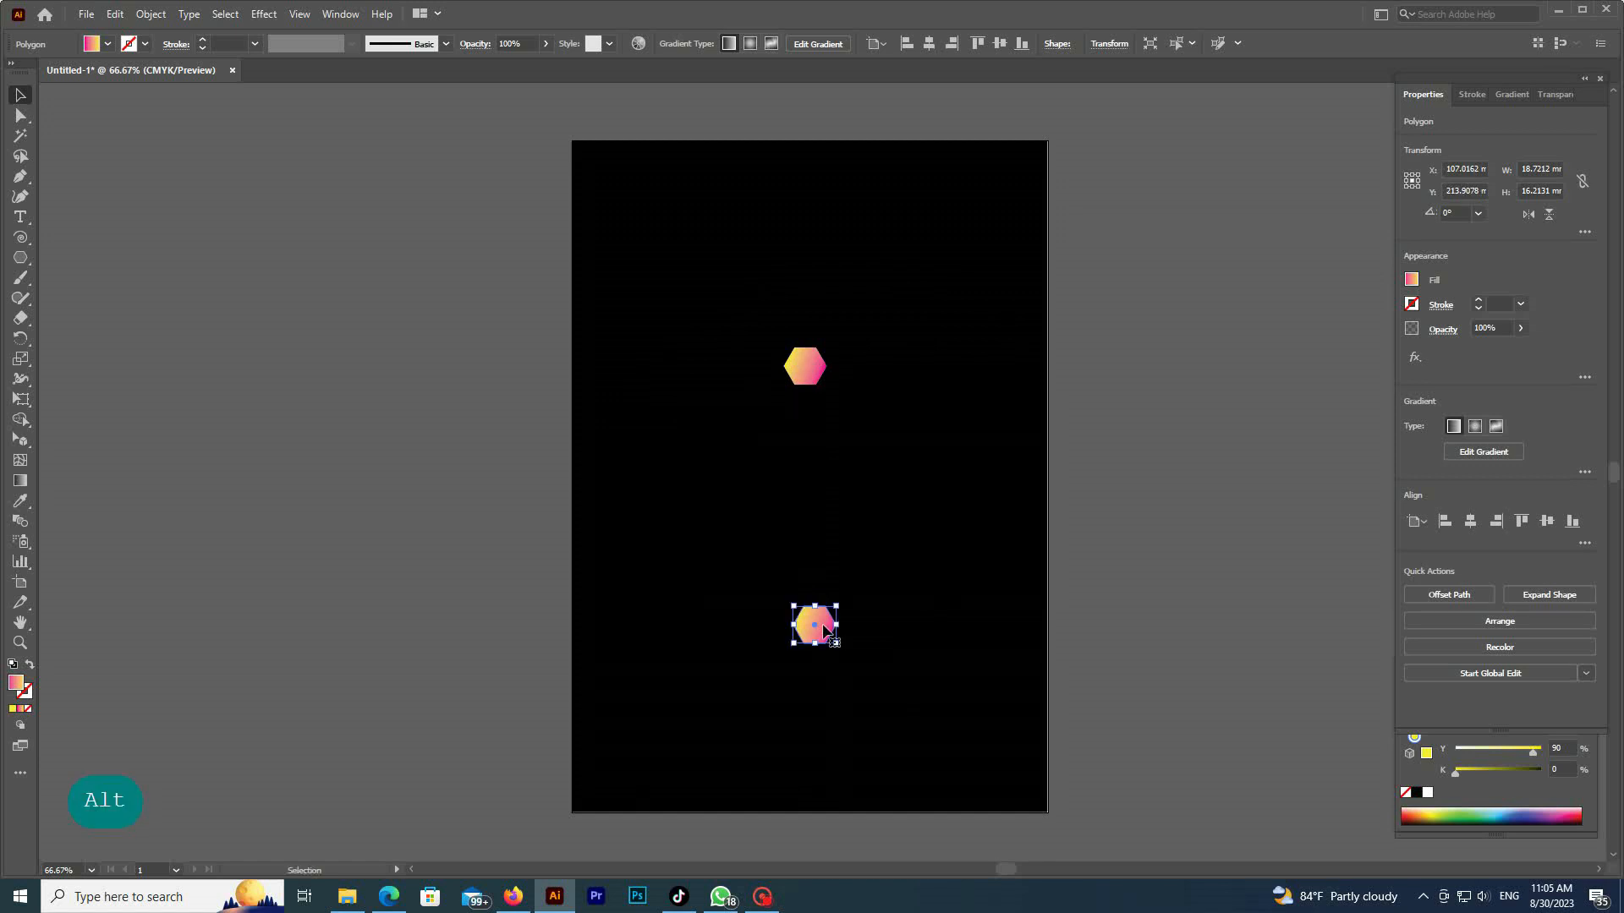
left_click(808, 380, "shift")
left_click(1469, 427)
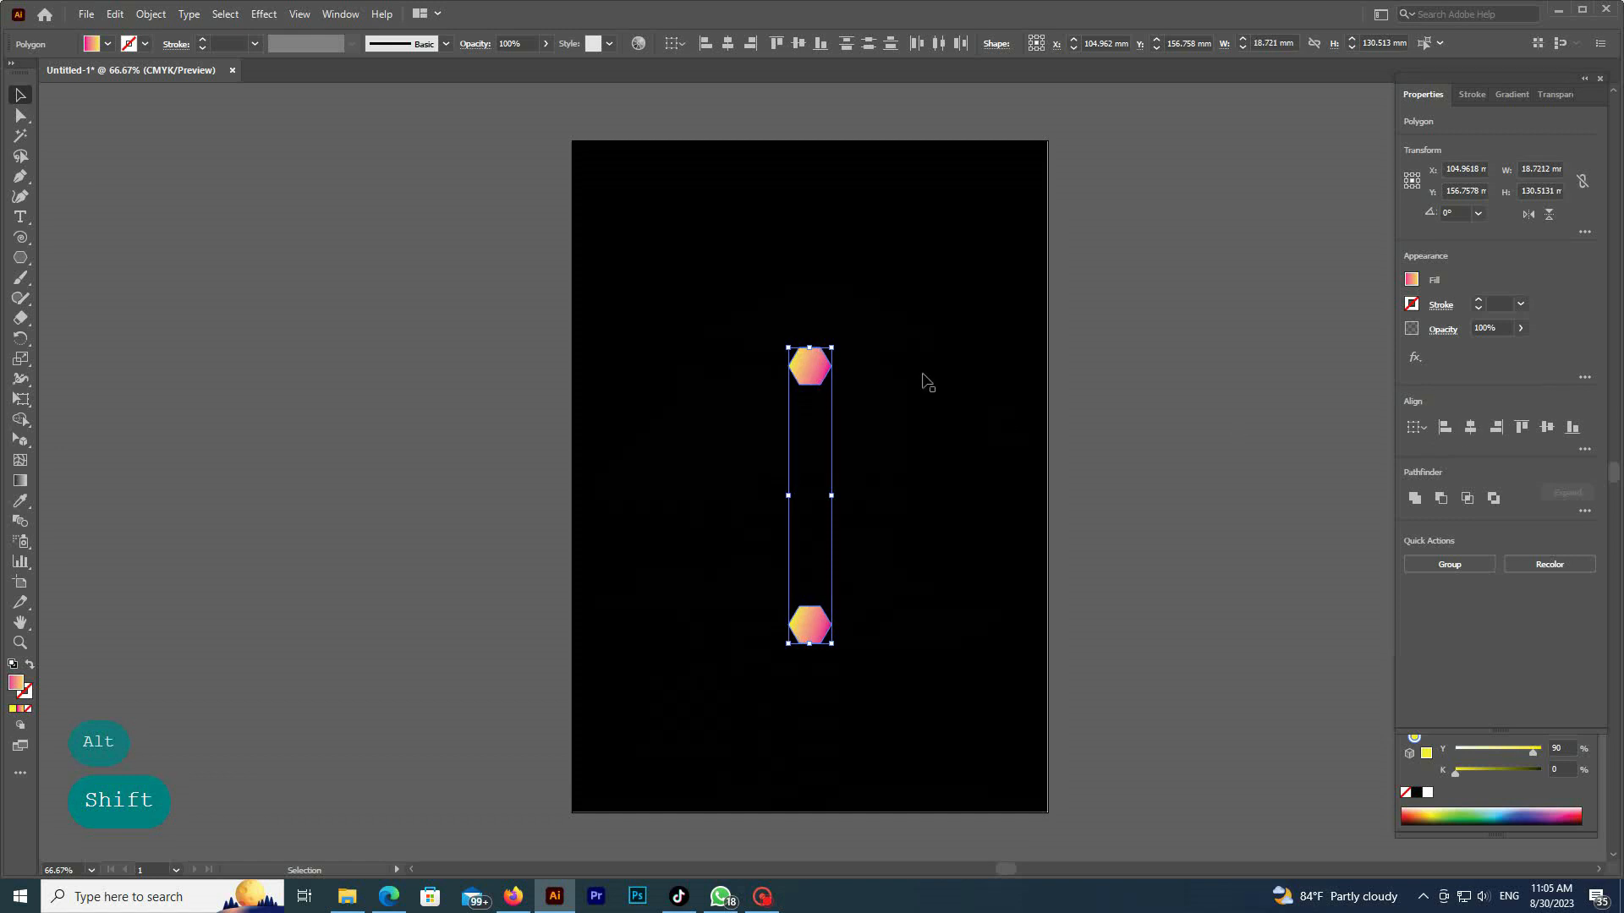
- Scale the two hexagons down to about 12.5 mm wide and realign them on their horizontal centres
left_click_drag(788, 353, 822, 403)
left_click(906, 442)
left_click(825, 466)
left_click(817, 633, "shift")
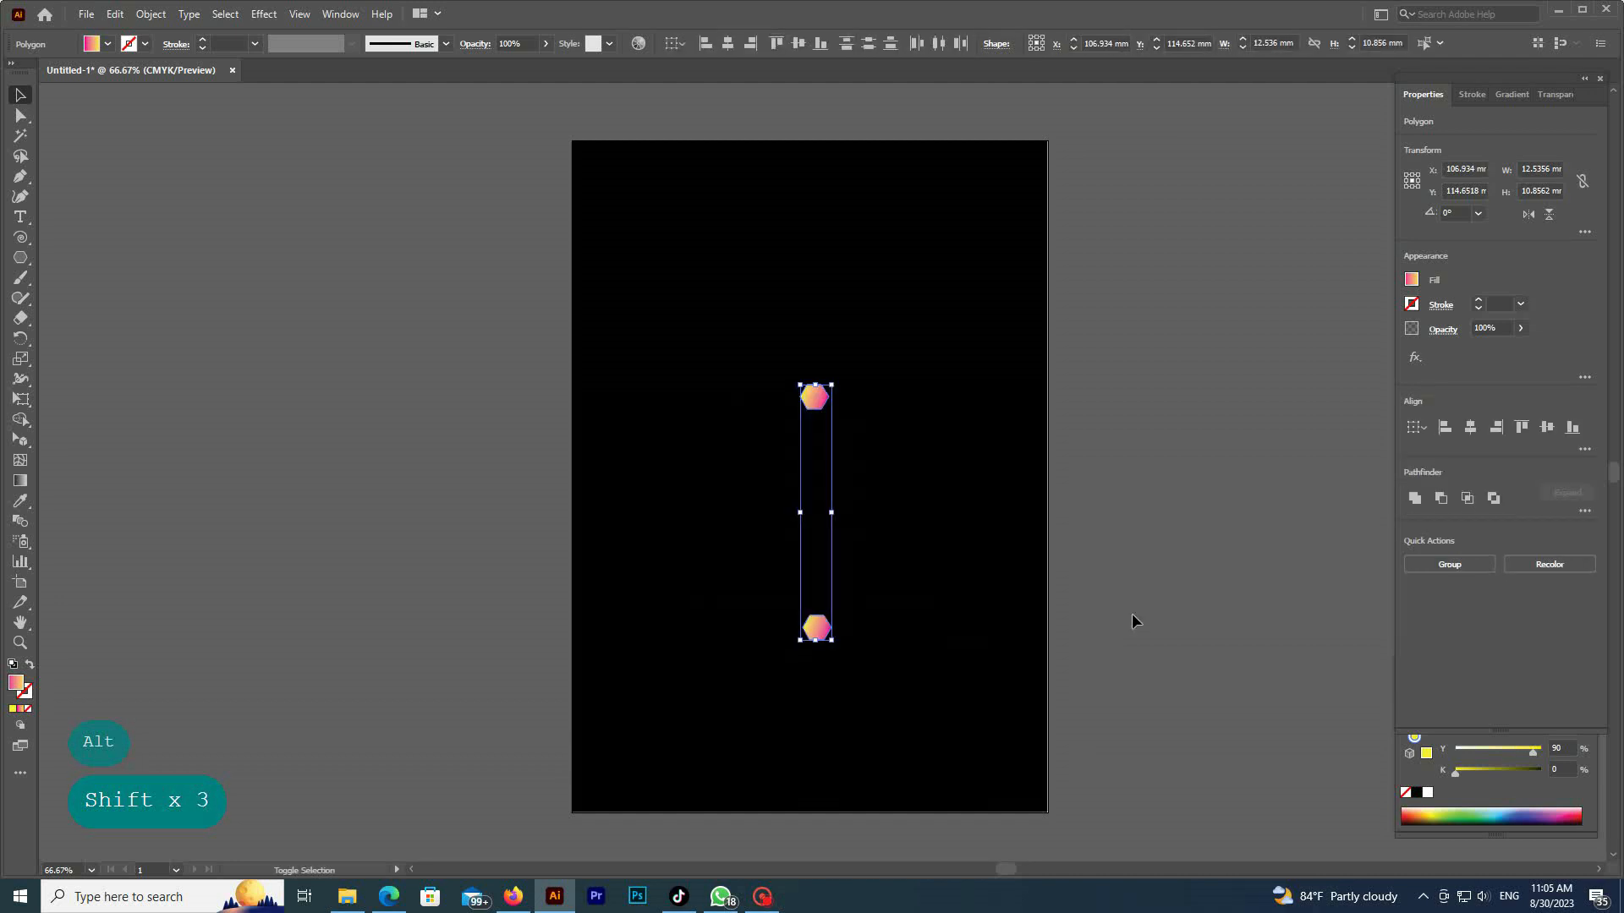
left_click(1470, 427)
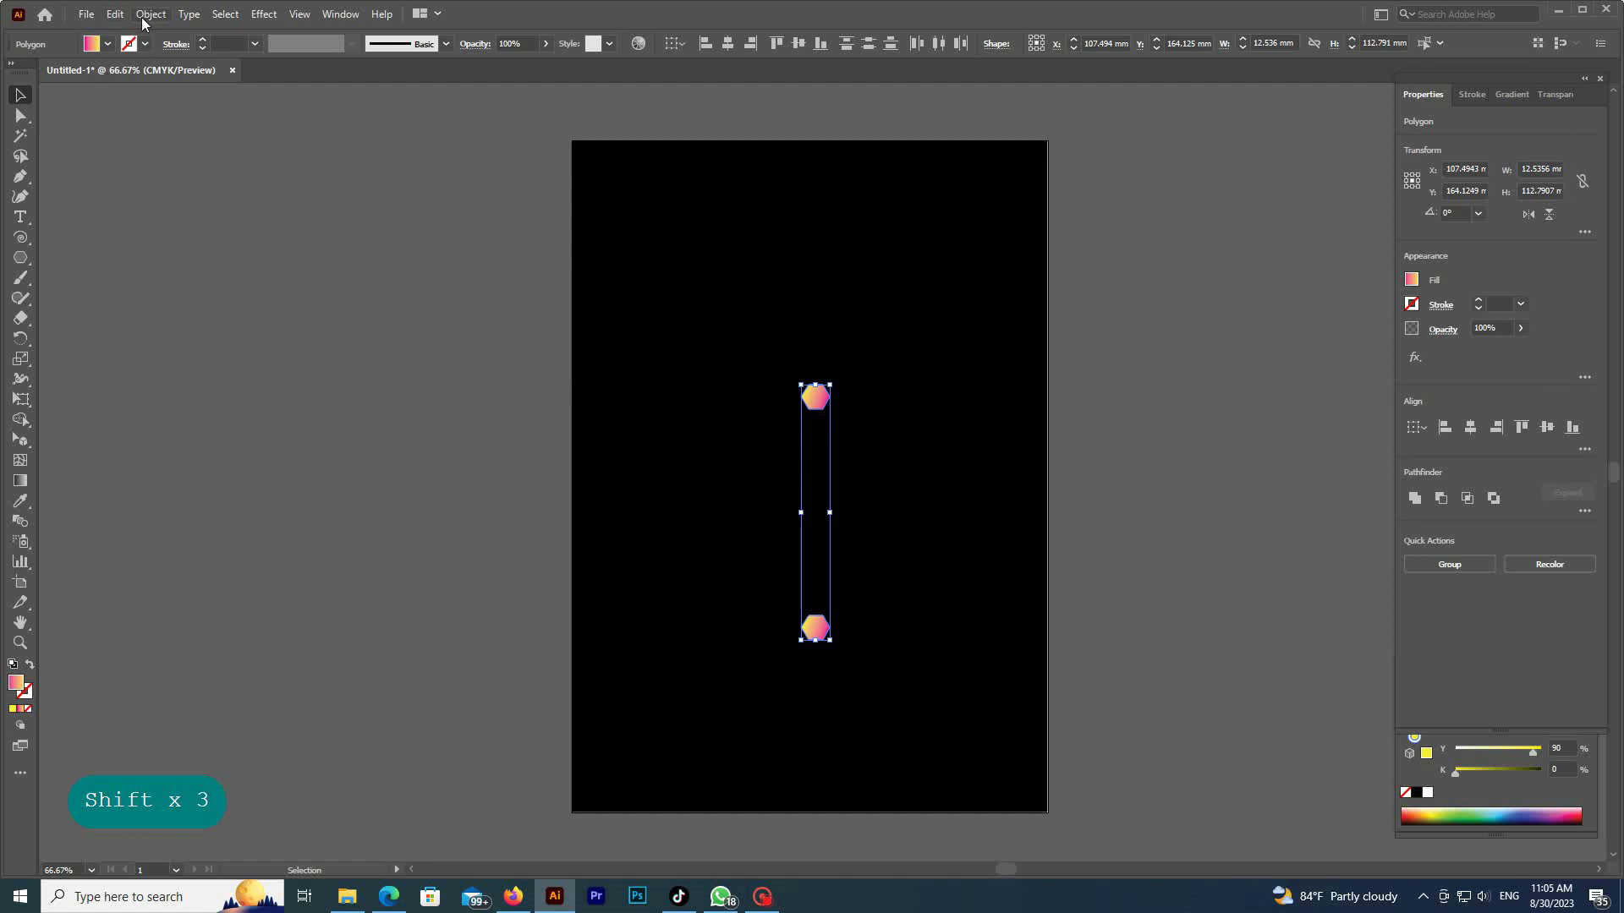
- Group the two hexagons and create a copy of the group rotated by 20°
key("ctrl+g")
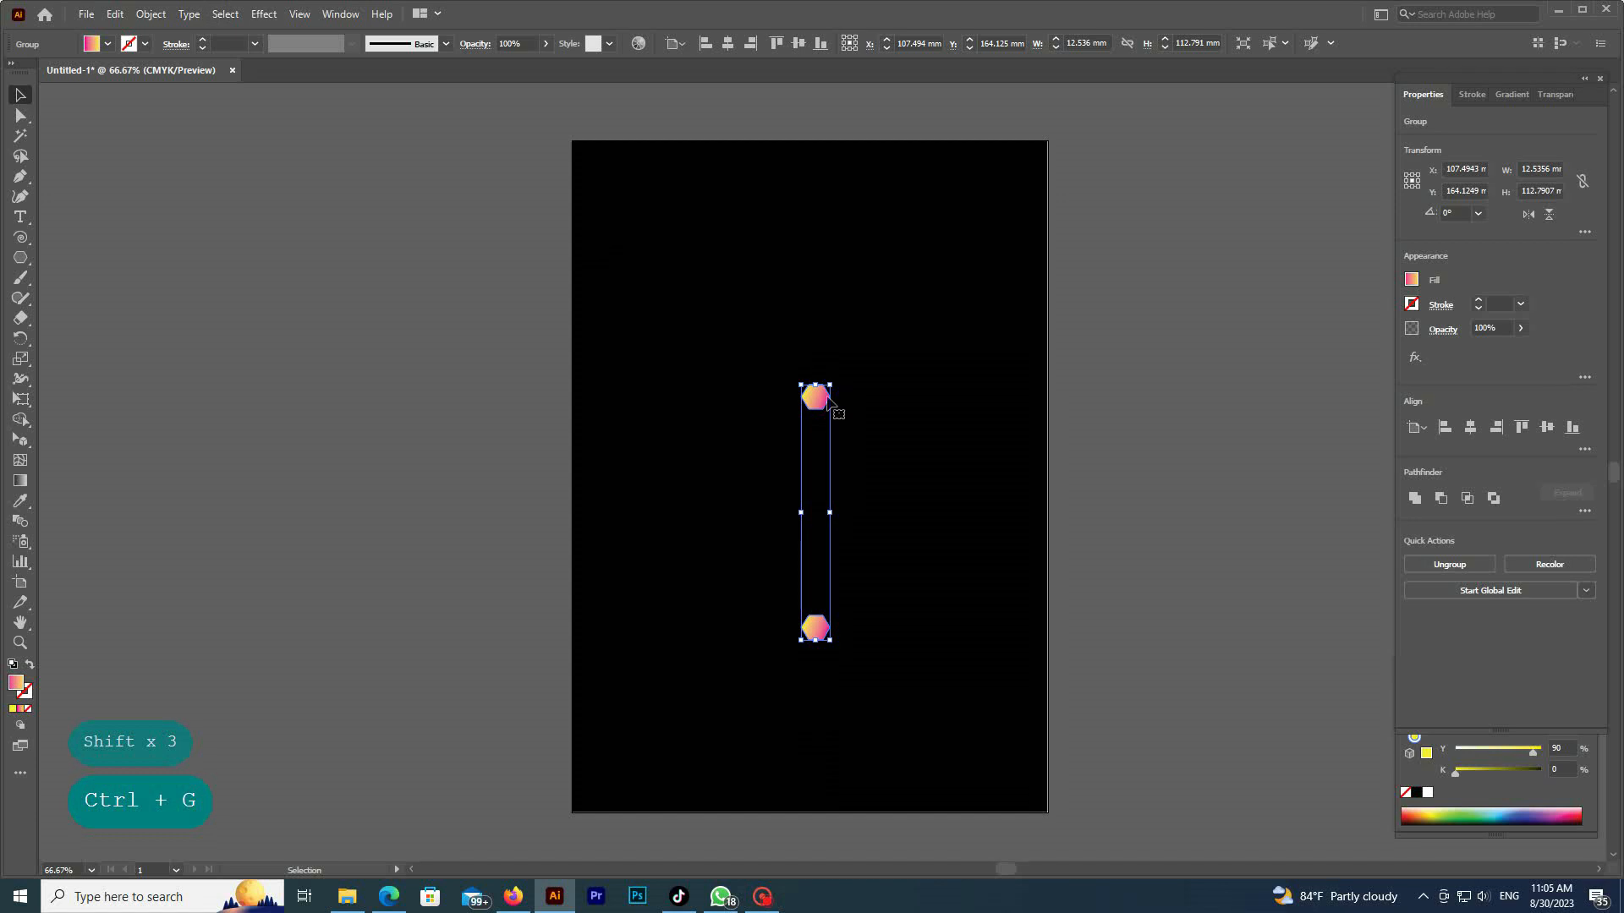
right_click(825, 397)
mouse_move(891, 607)
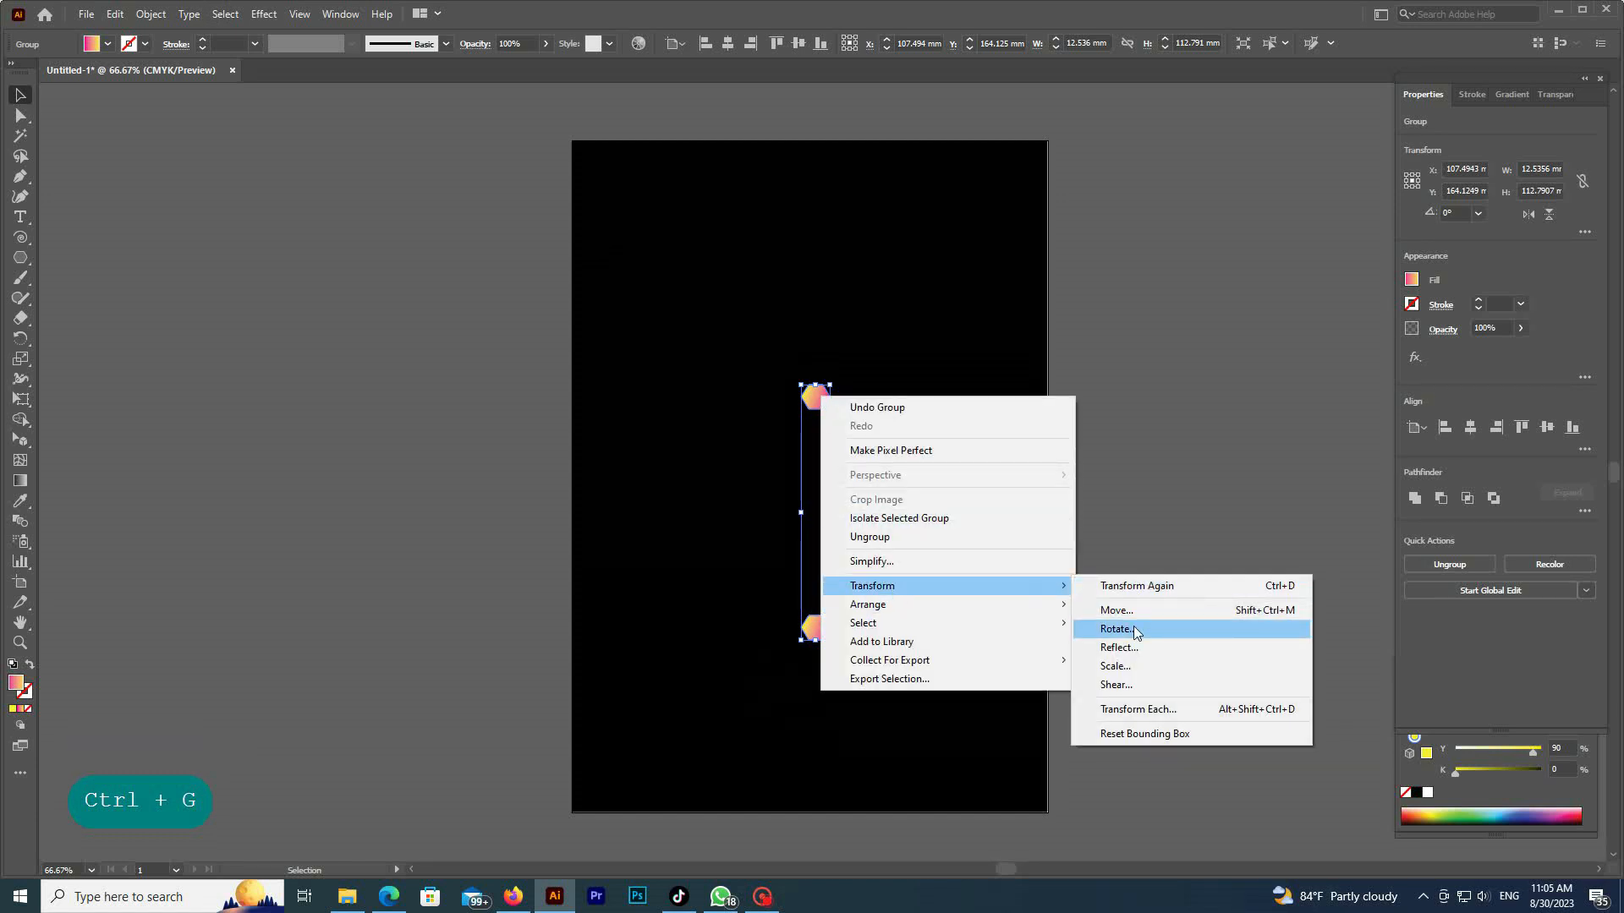
left_click(1133, 625)
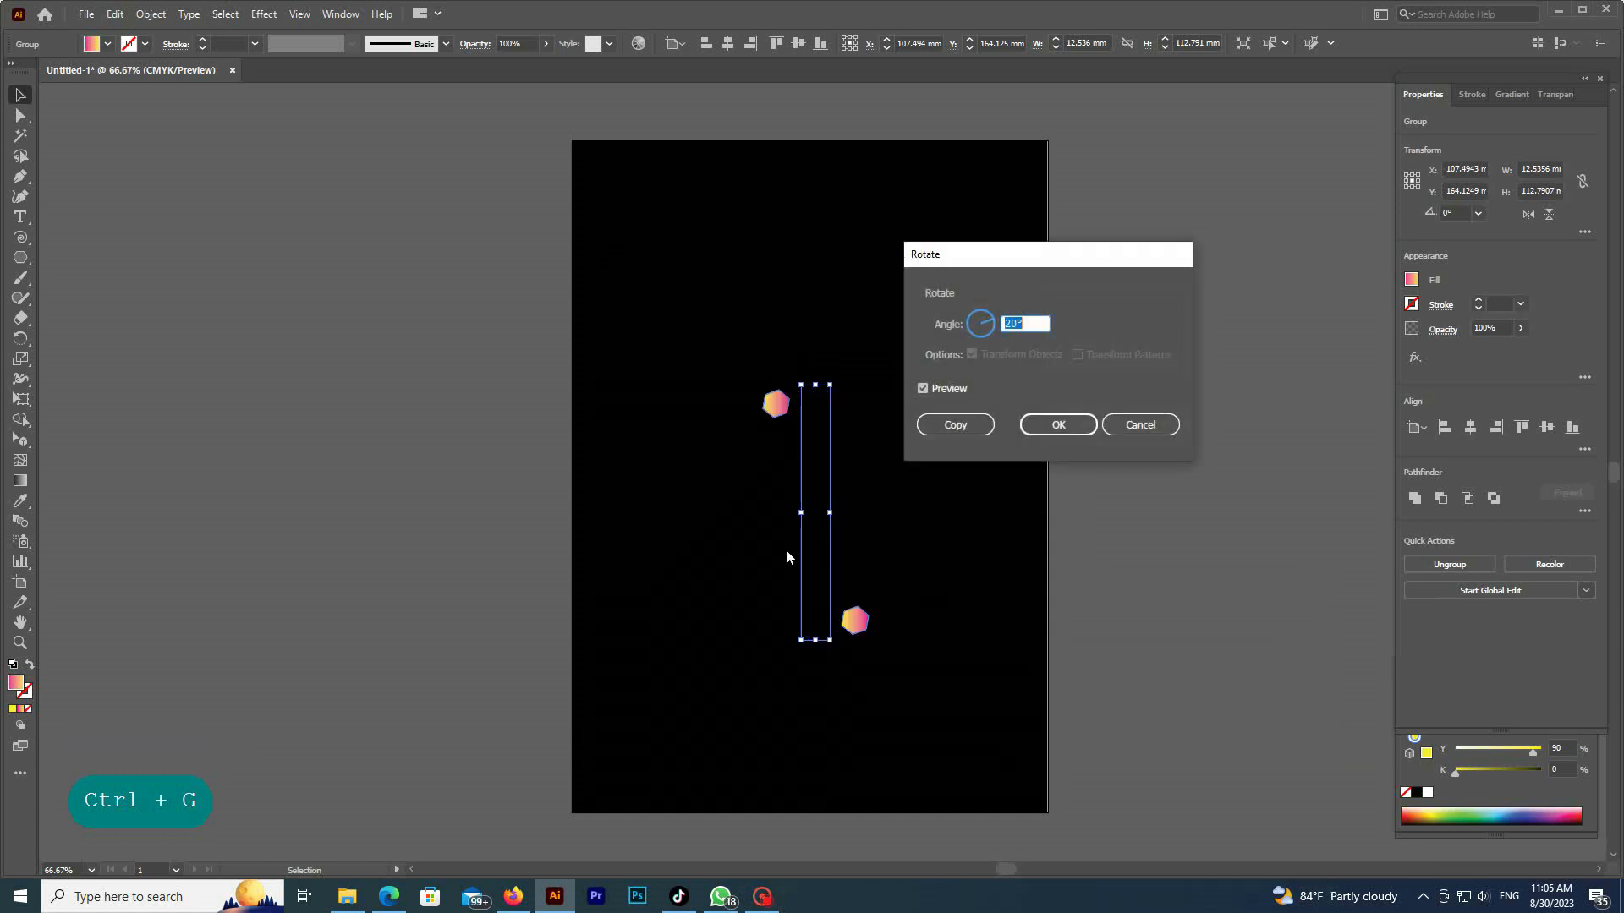
left_click(1013, 326)
left_click(945, 425)
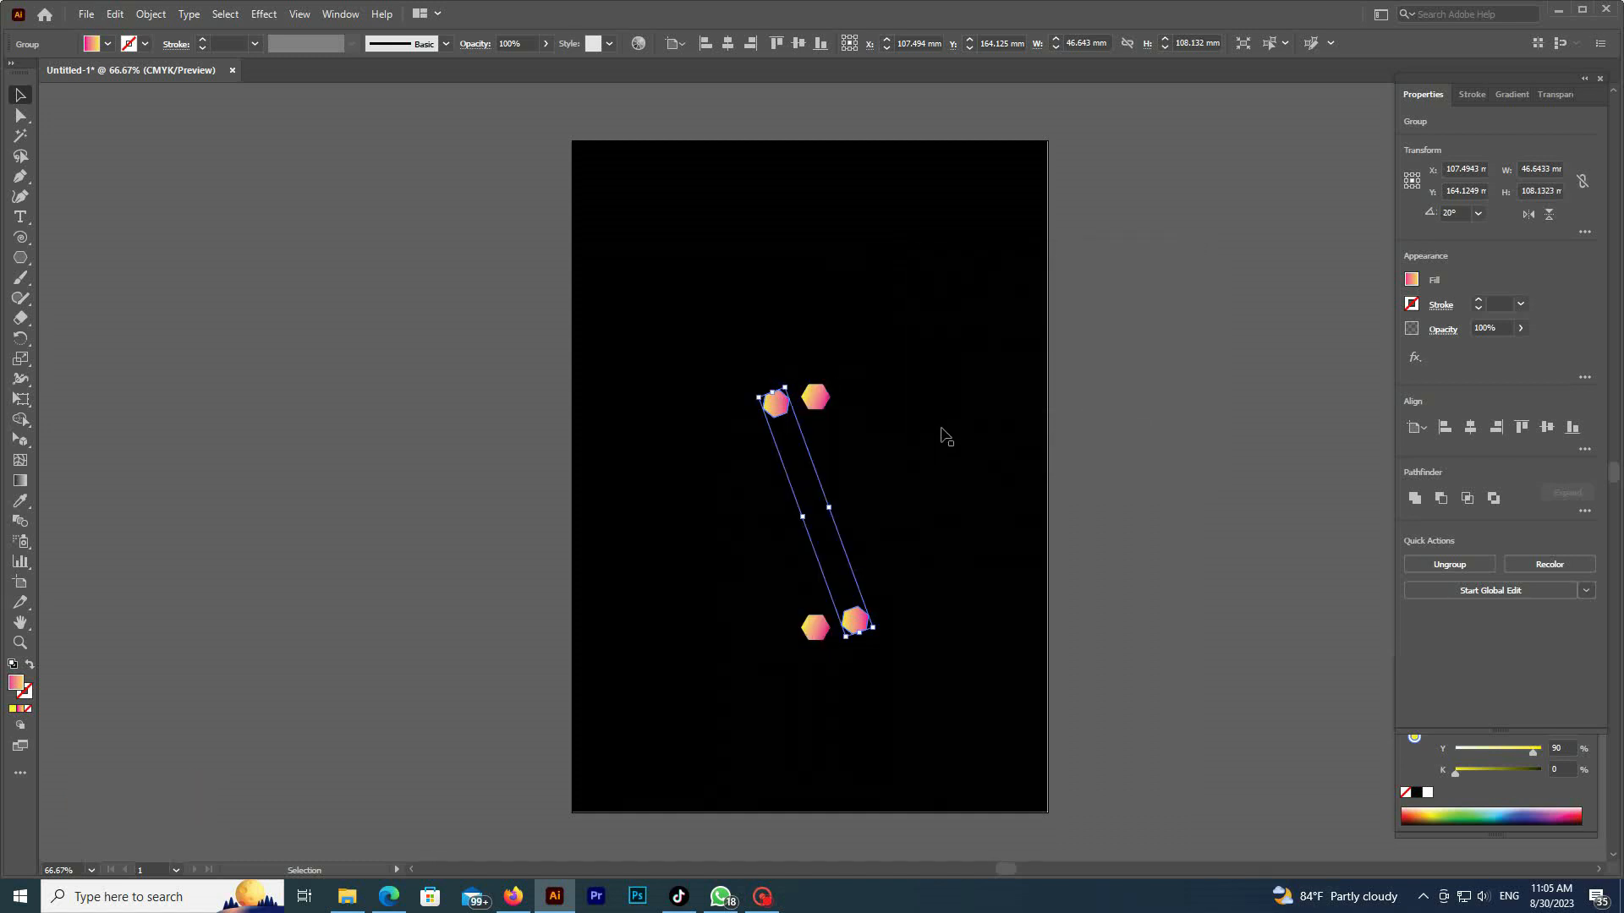
- Repeat the rotated copy seven times to complete a full ring of hexagons and clear the selection
key("ctrl+d")
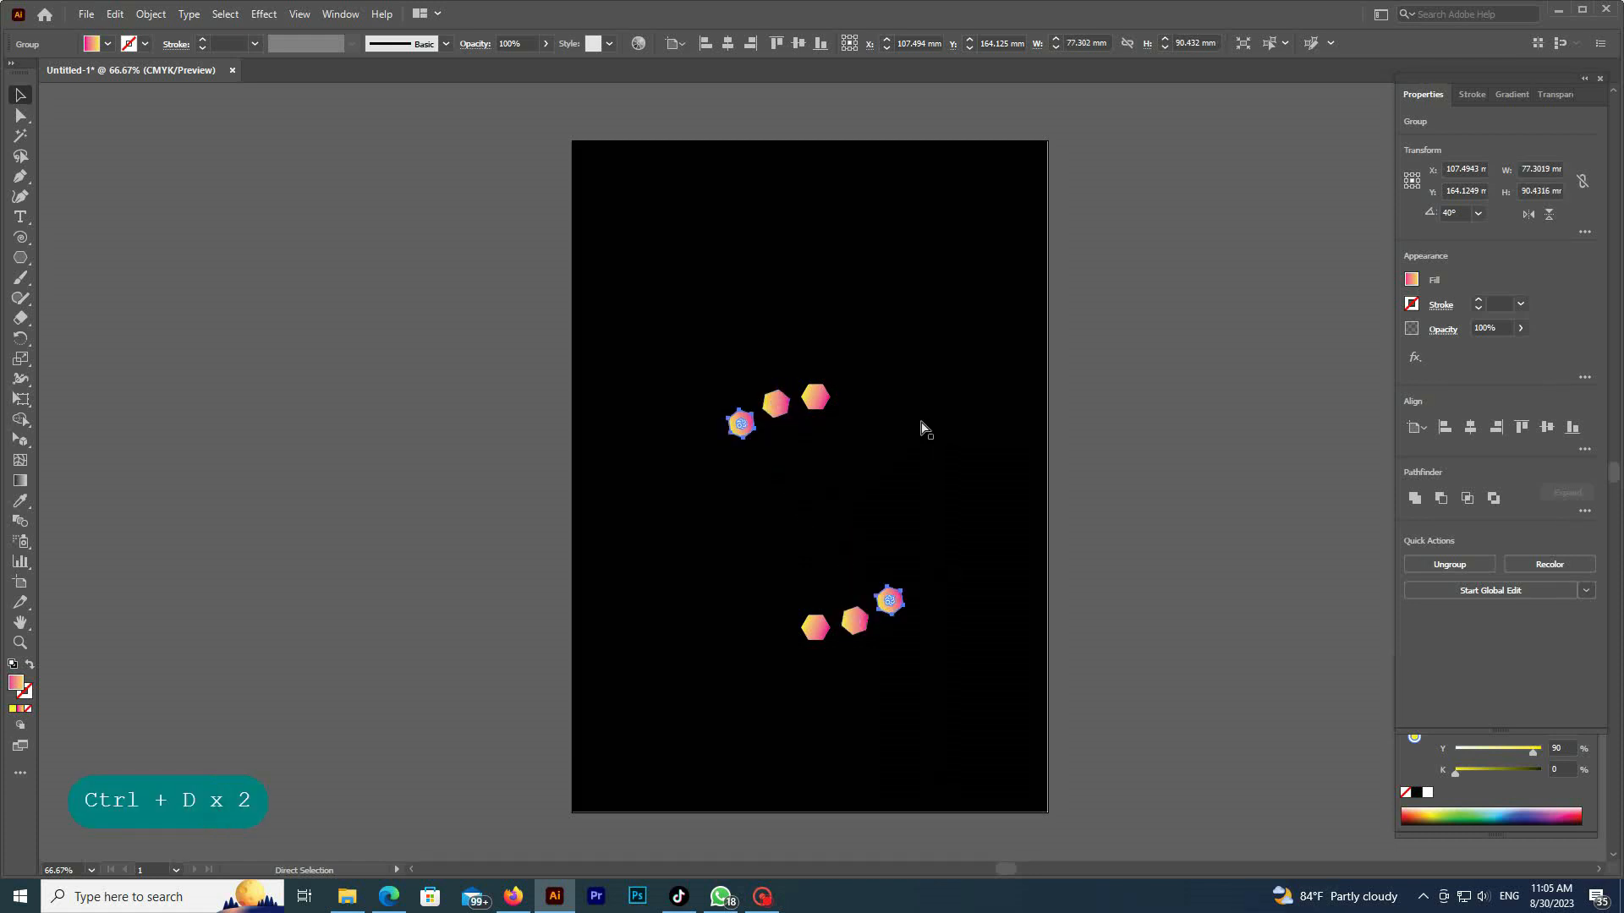
key("ctrl+d")
key("ctrl+d")
key("ctrl+d")
key("ctrl+d")
key("ctrl+d")
key("ctrl+d")
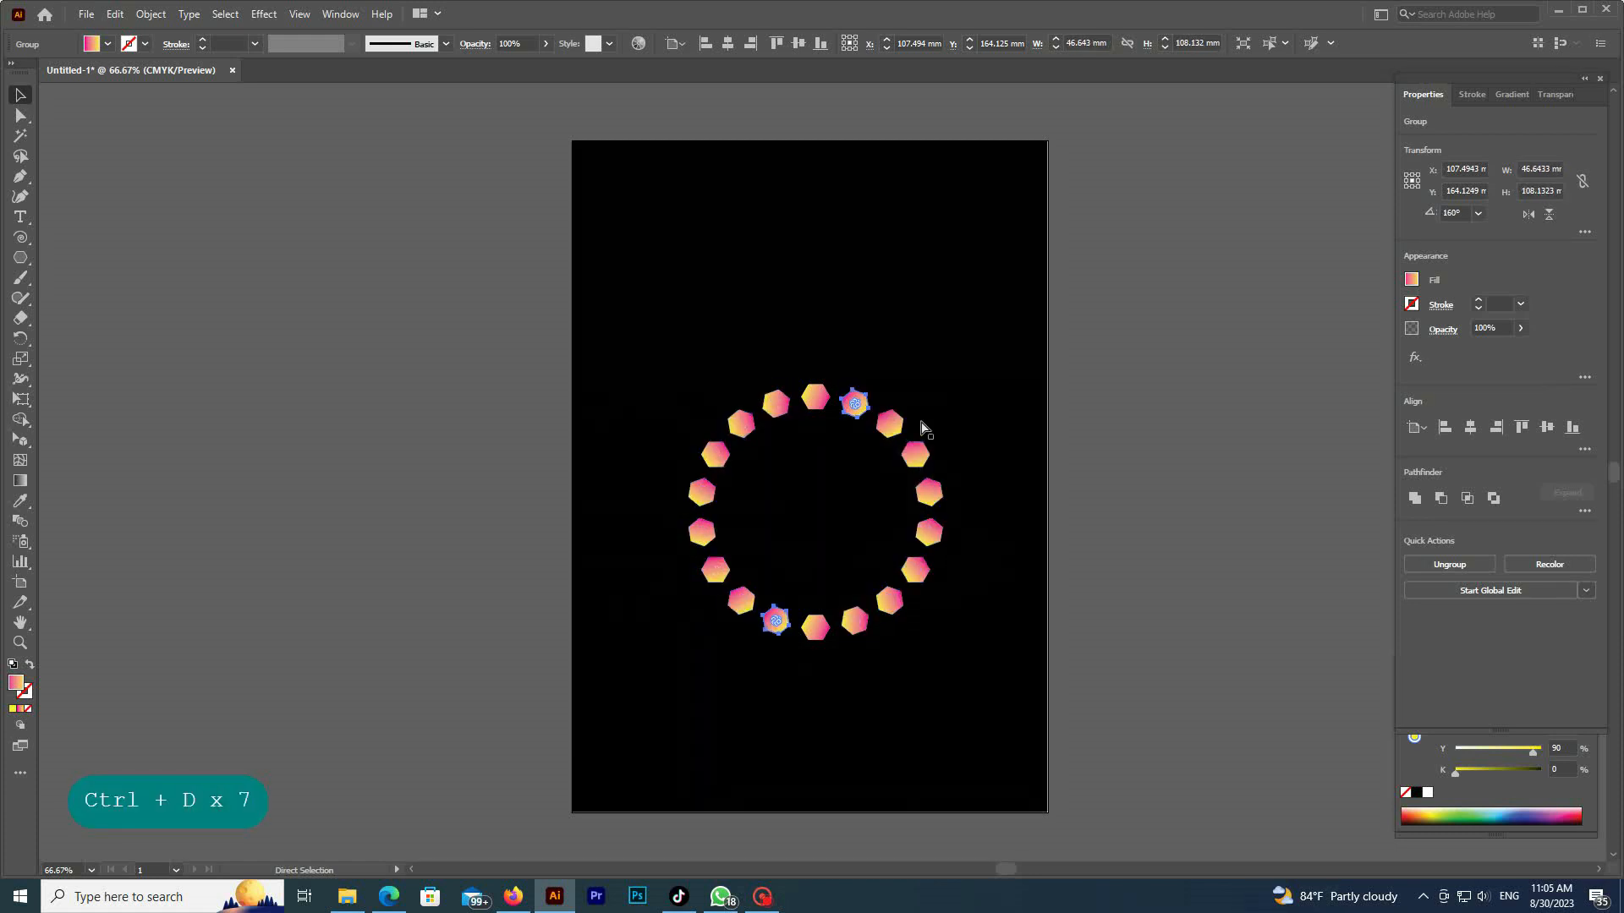
left_click(490, 384)
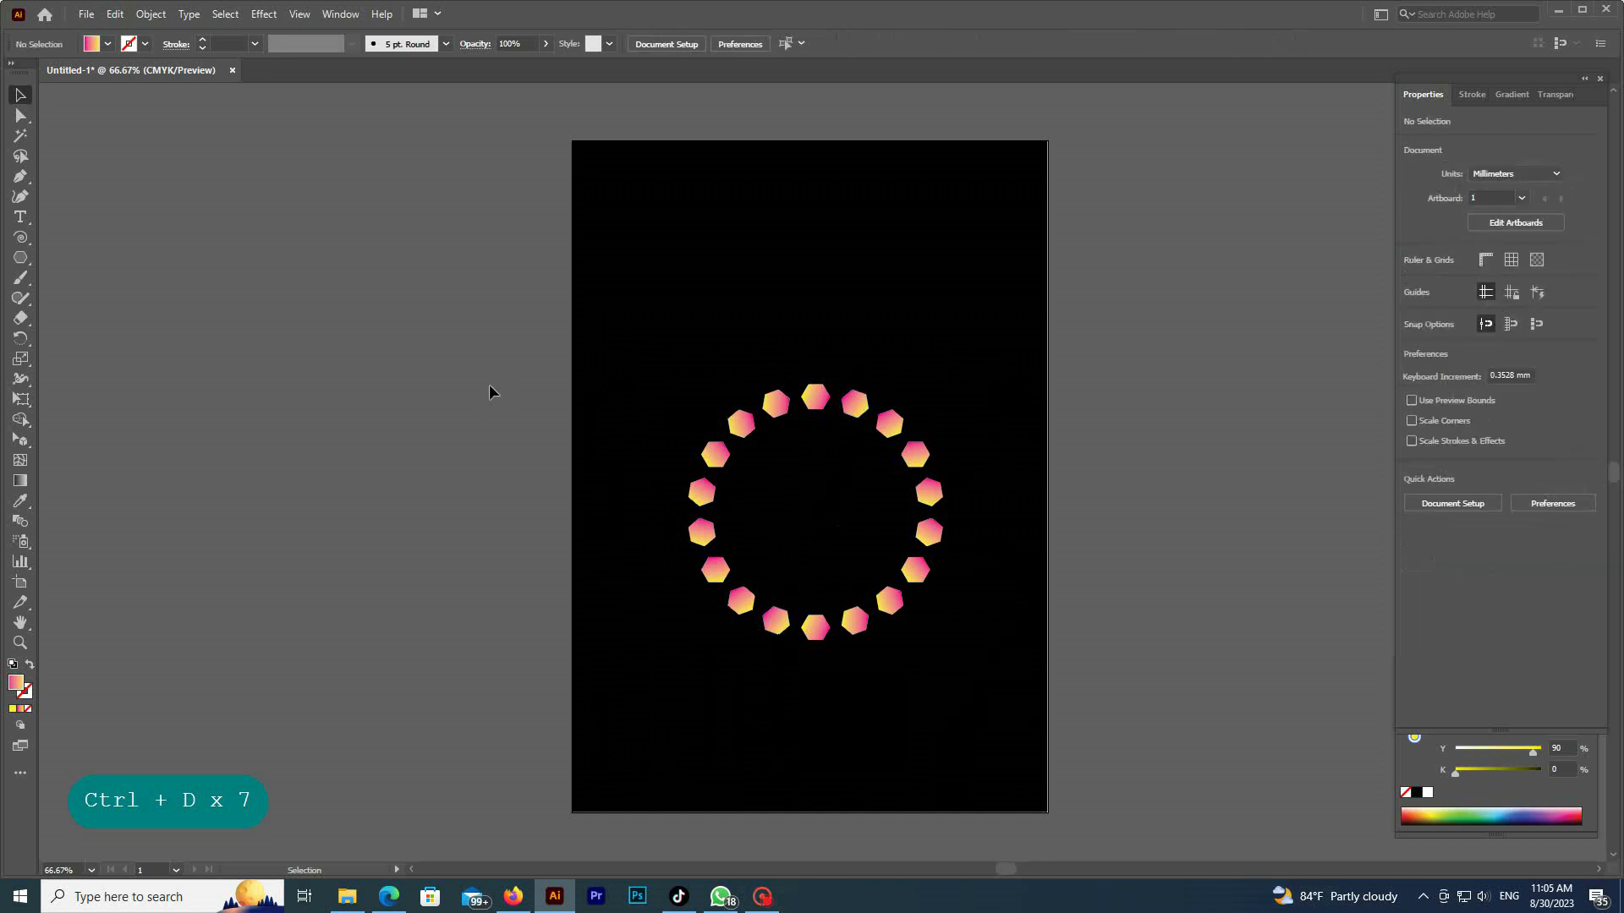
- Start a Transform effect on the whole hexagon ring without the black background, with horizontal and vertical scale set to 80%
left_click_drag(489, 385, 1087, 640)
left_click(940, 309, "shift")
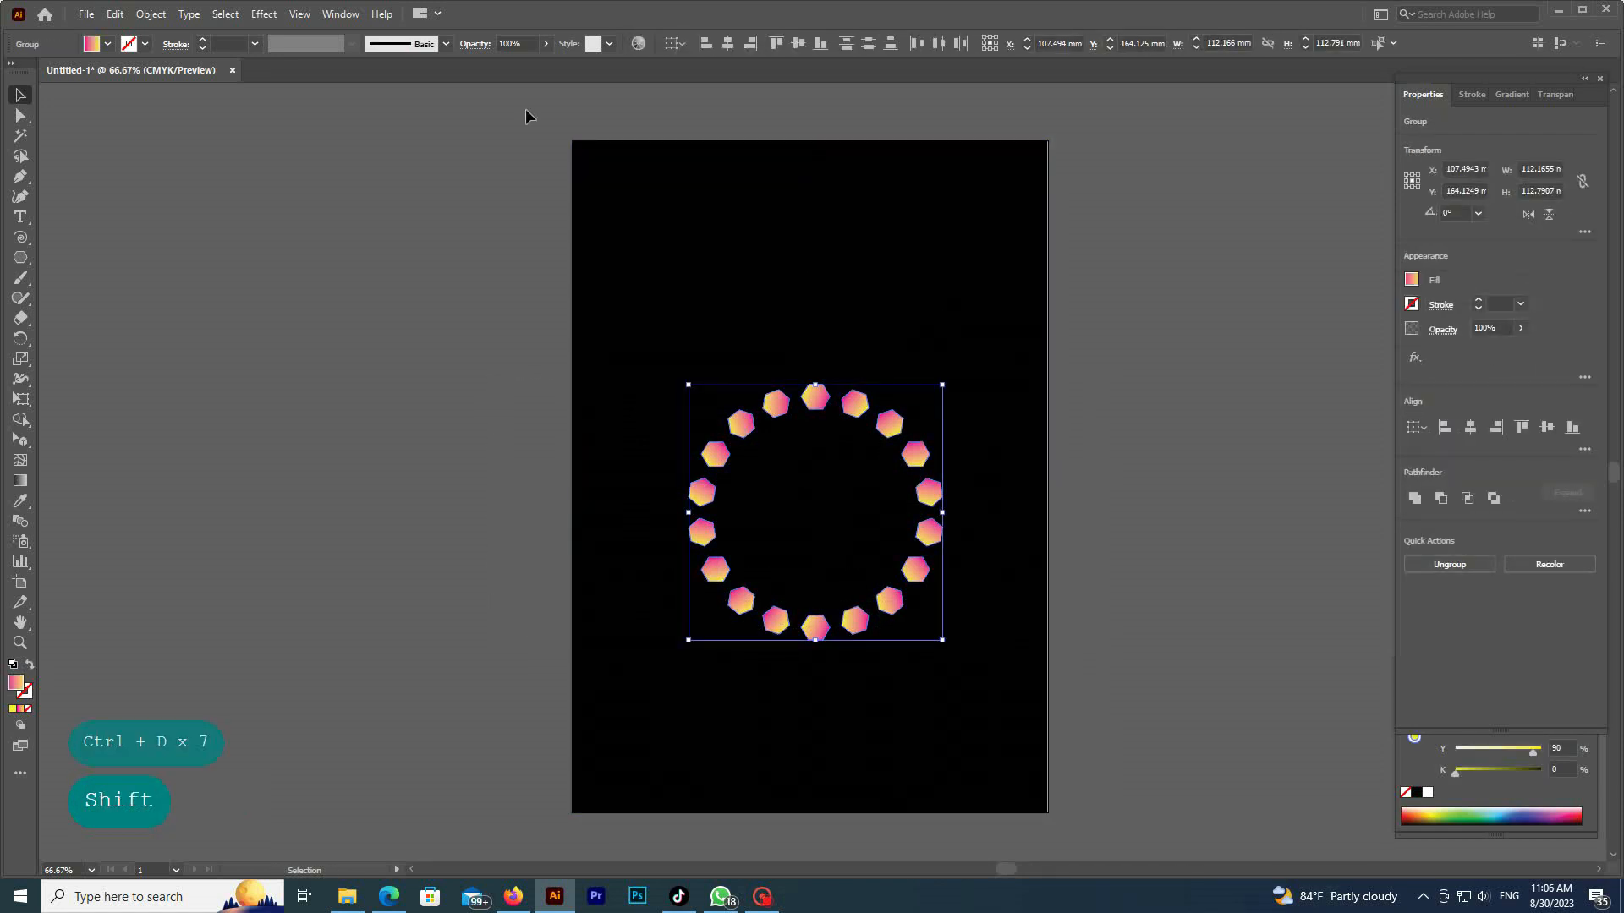
left_click(264, 14)
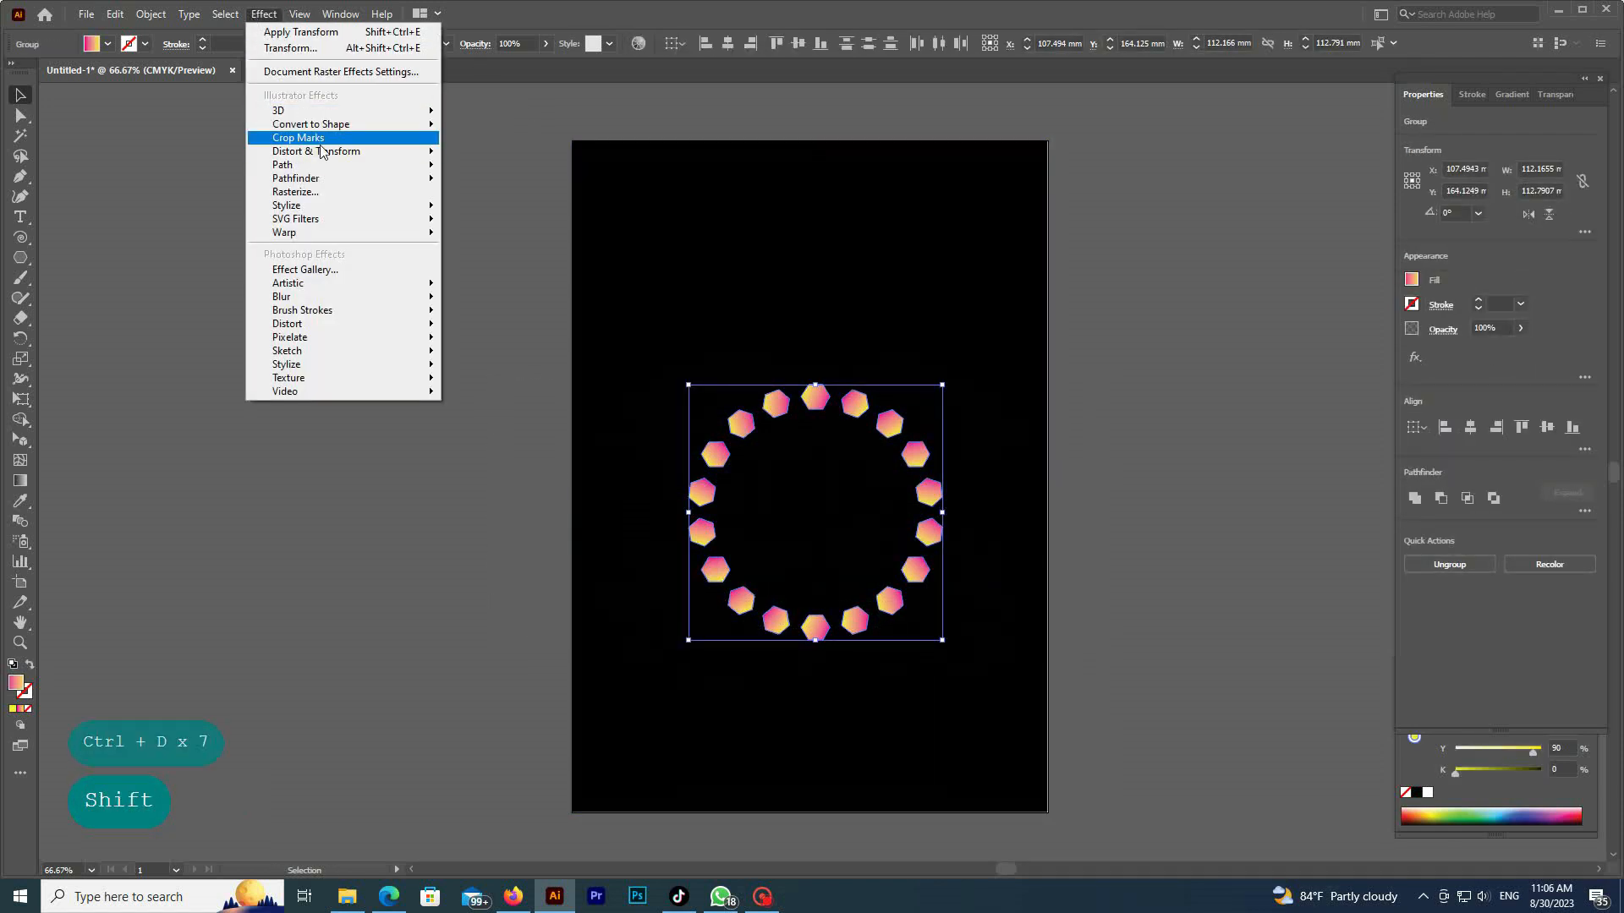
mouse_move(334, 150)
left_click(494, 209)
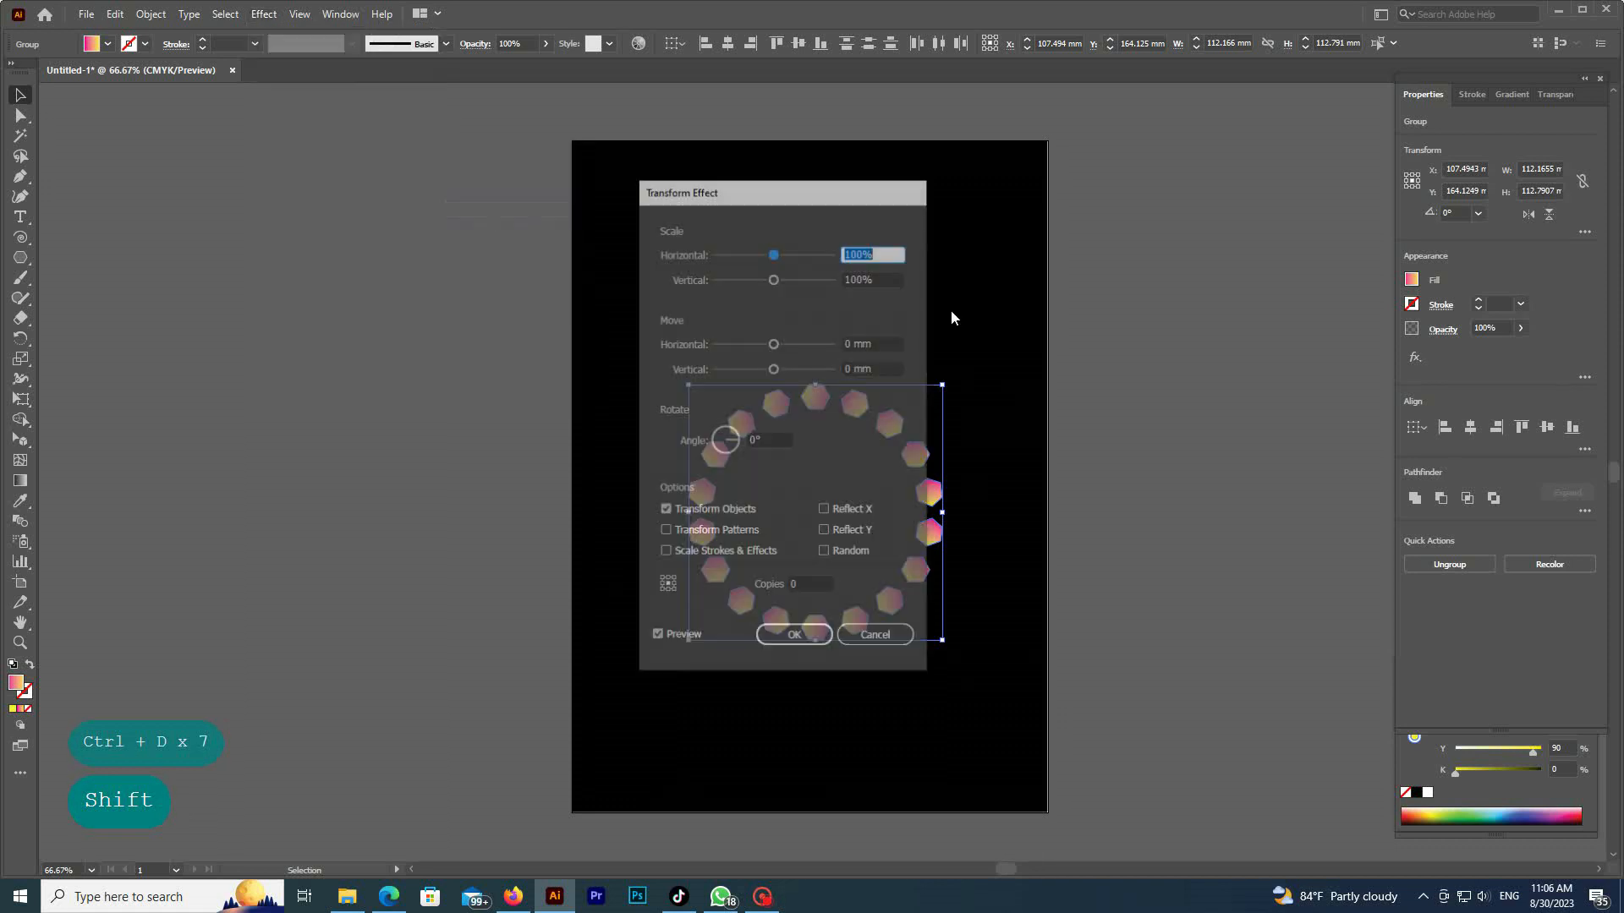
left_click_drag(750, 189, 366, 193)
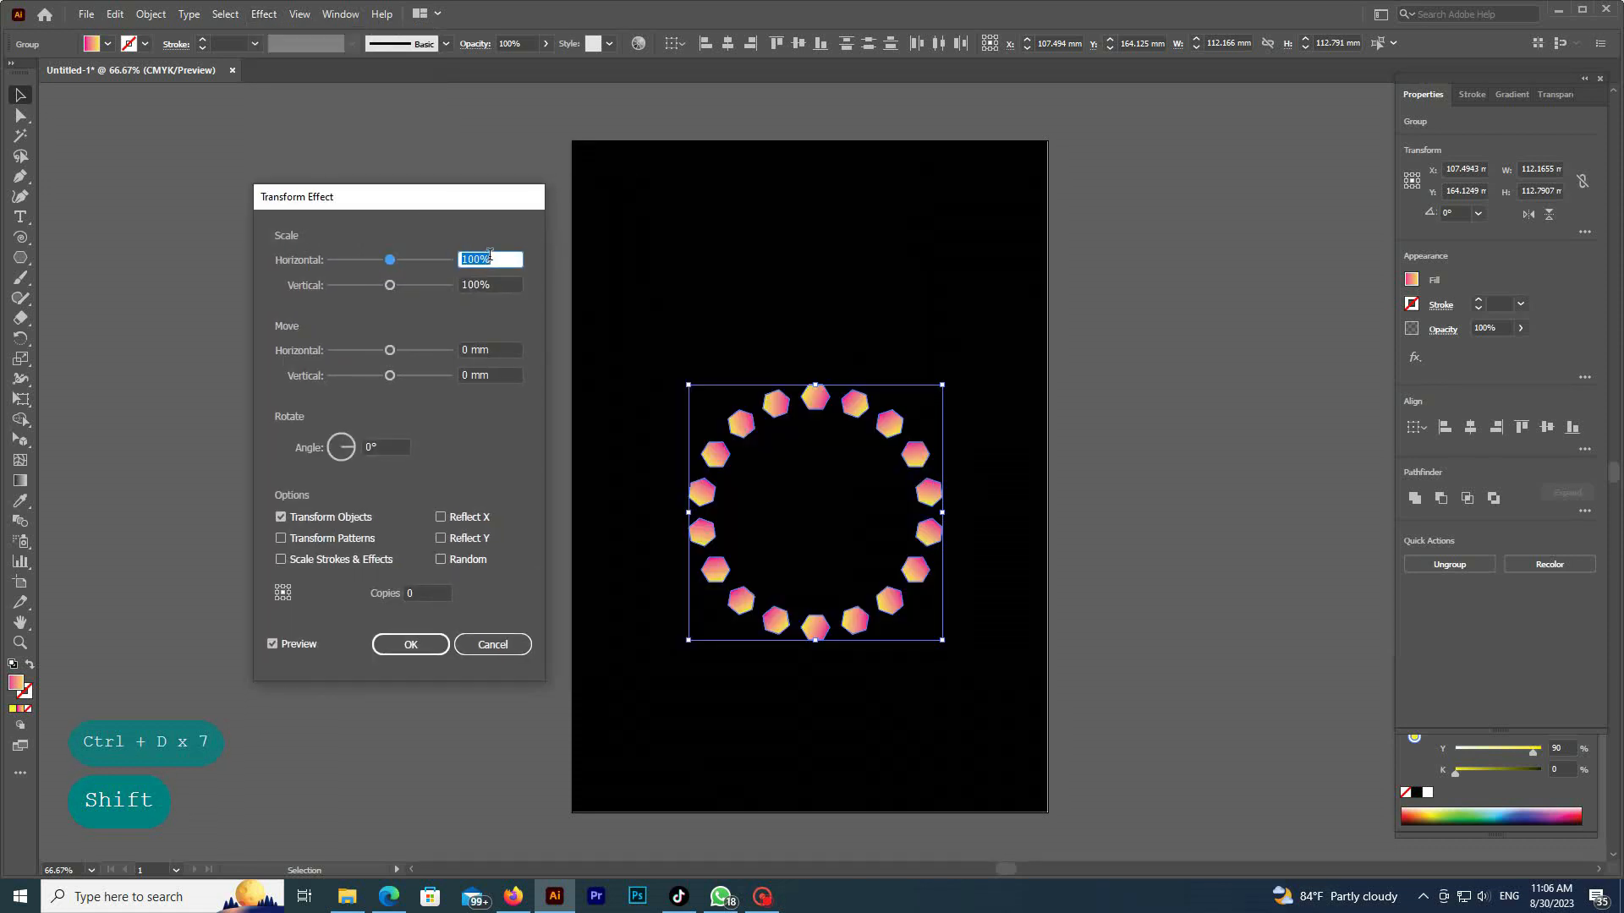
type("80")
key("Tab")
type("80")
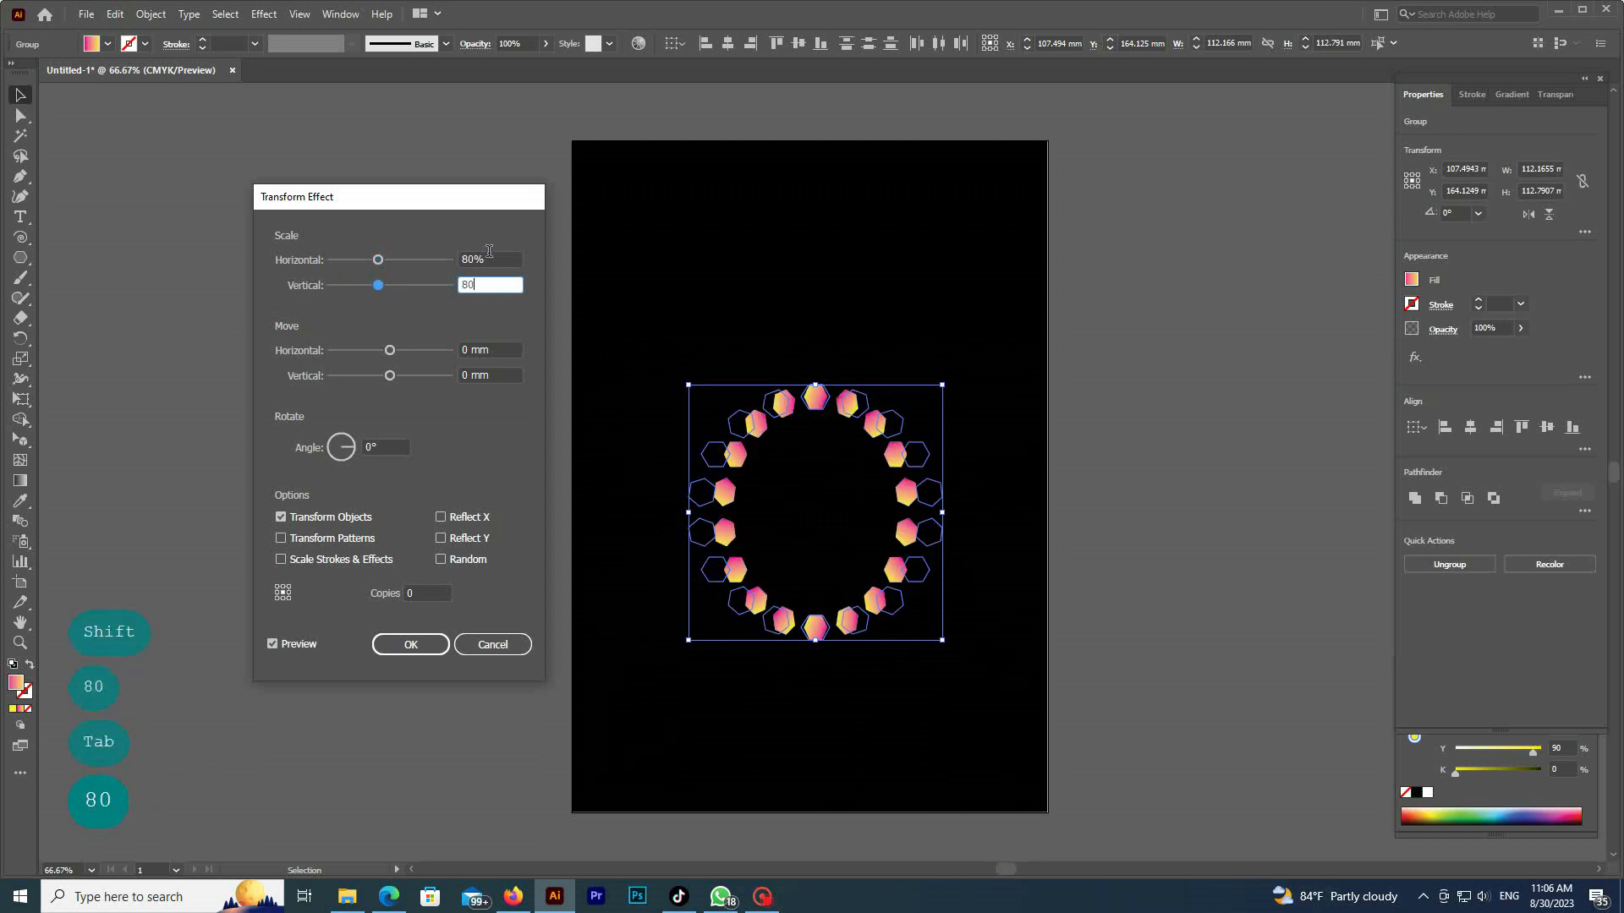
- Set the effect's rotation angle to 10° and its copies to 28, apply it and deselect the ring
left_click(391, 446)
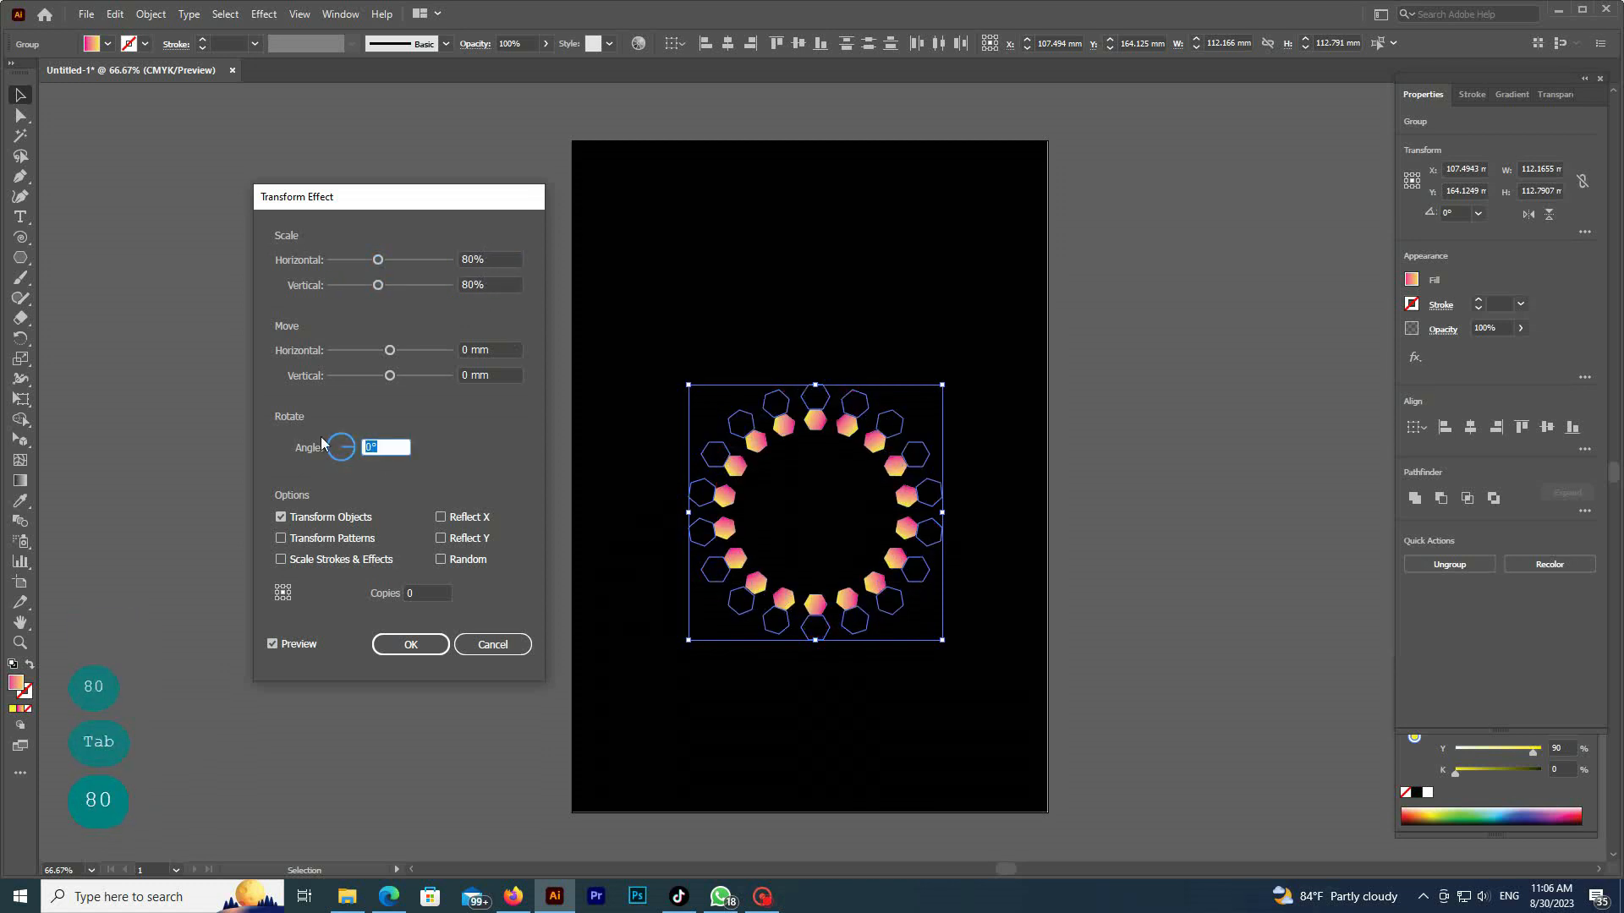
type("10")
left_click(431, 592)
type("28")
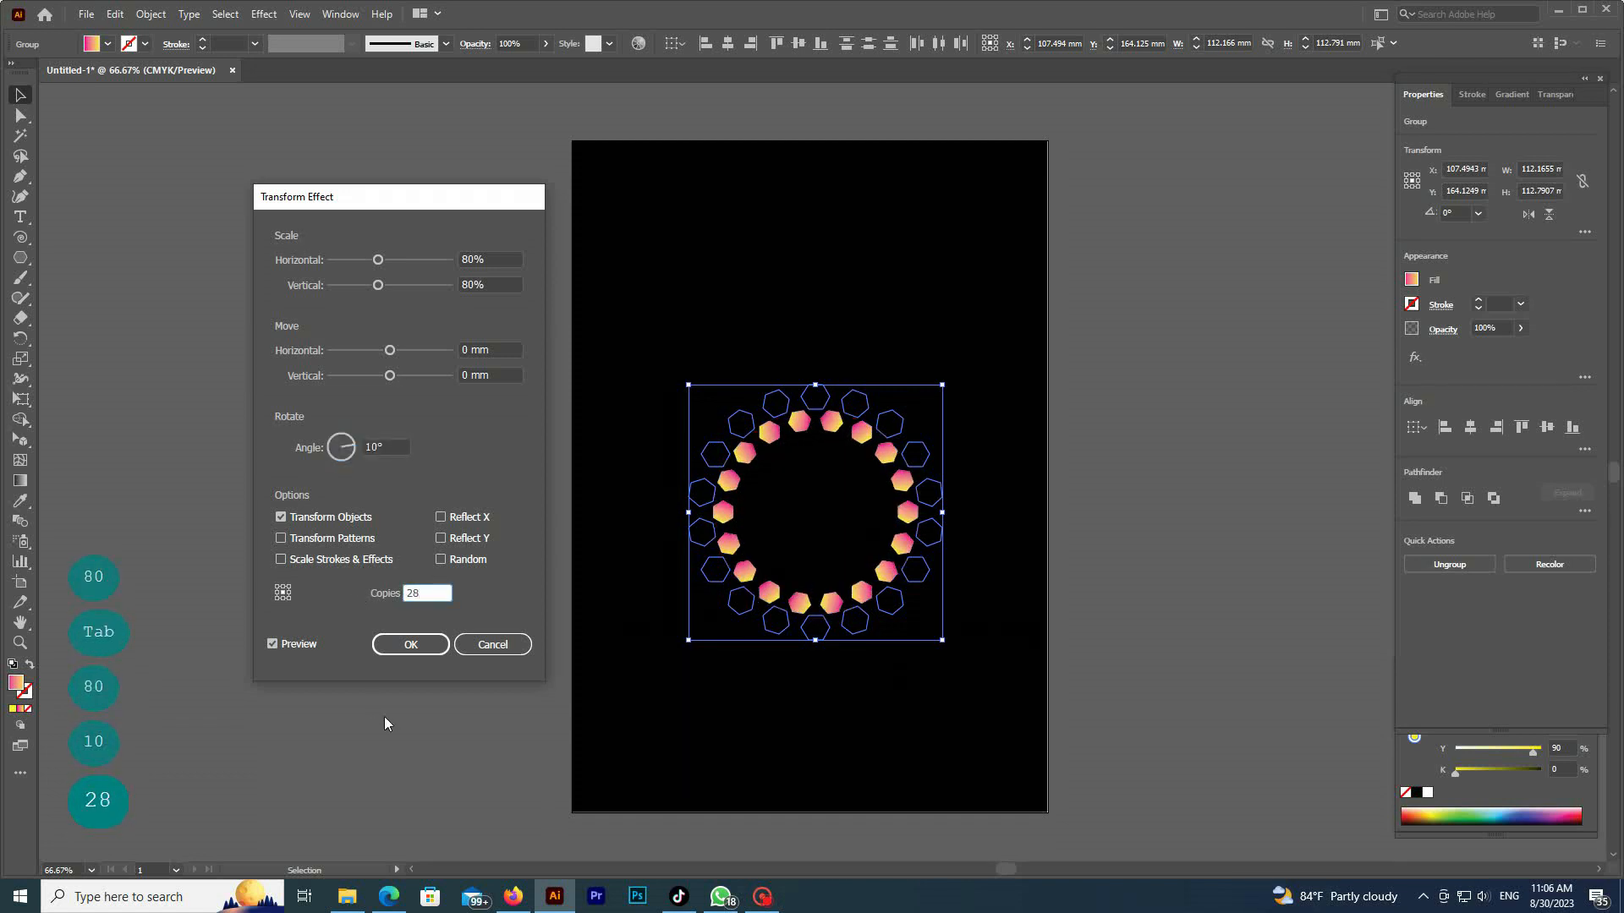
left_click(434, 651)
left_click(1091, 470)
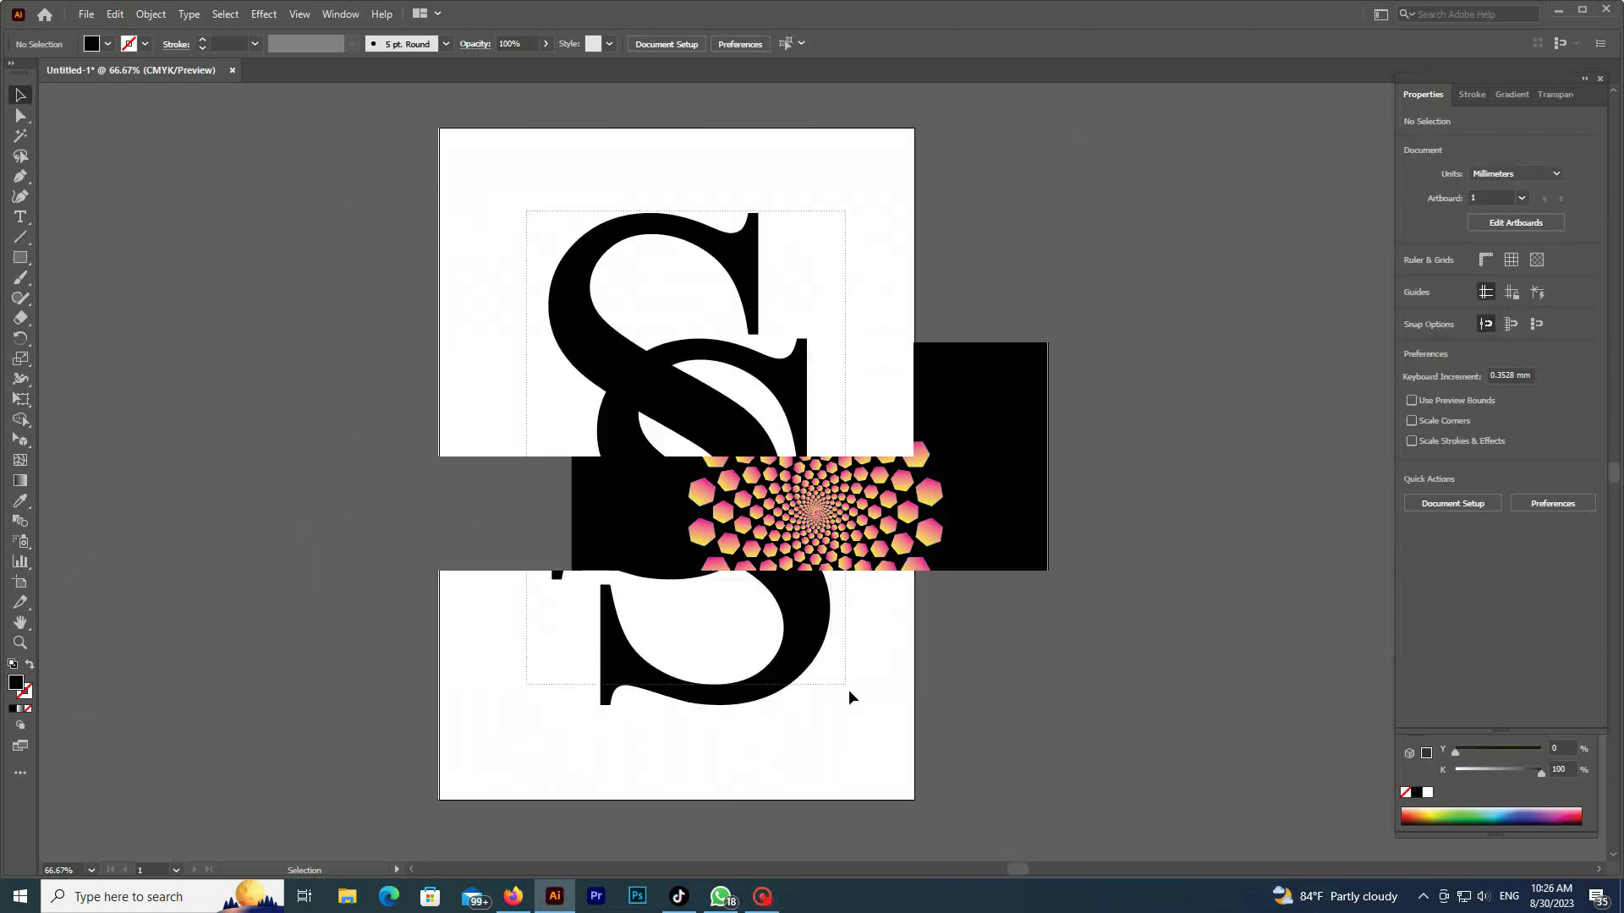
- Apply a 2.5 mm Offset Path with Miter joins to the two overlapping black S letters and deselect them
left_click(161, 15)
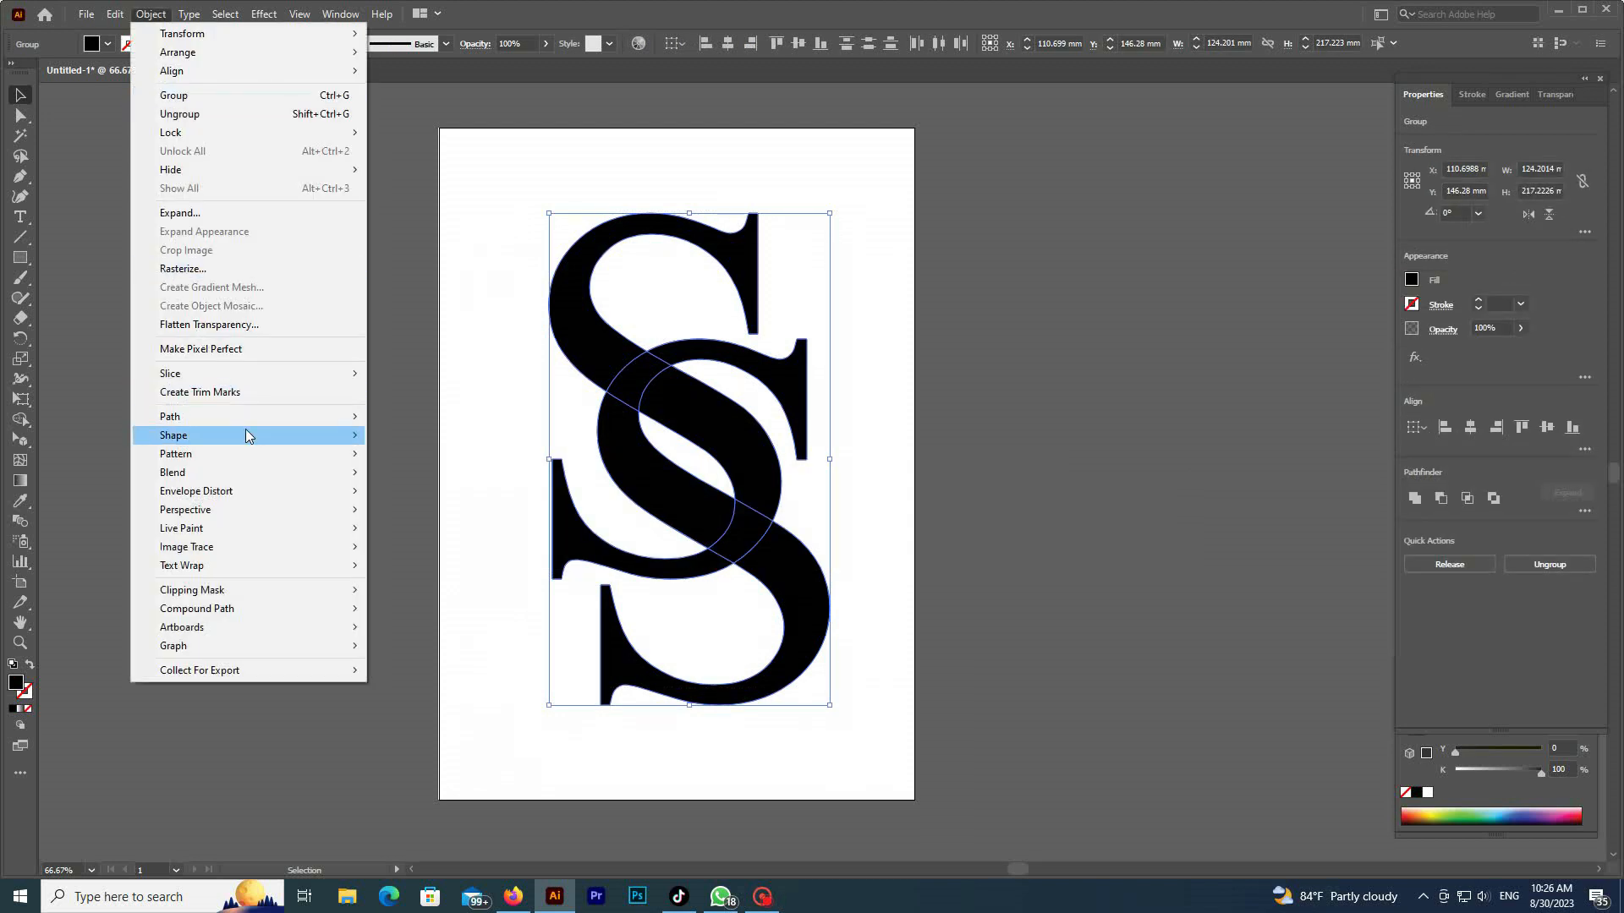
mouse_move(248, 420)
left_click(420, 479)
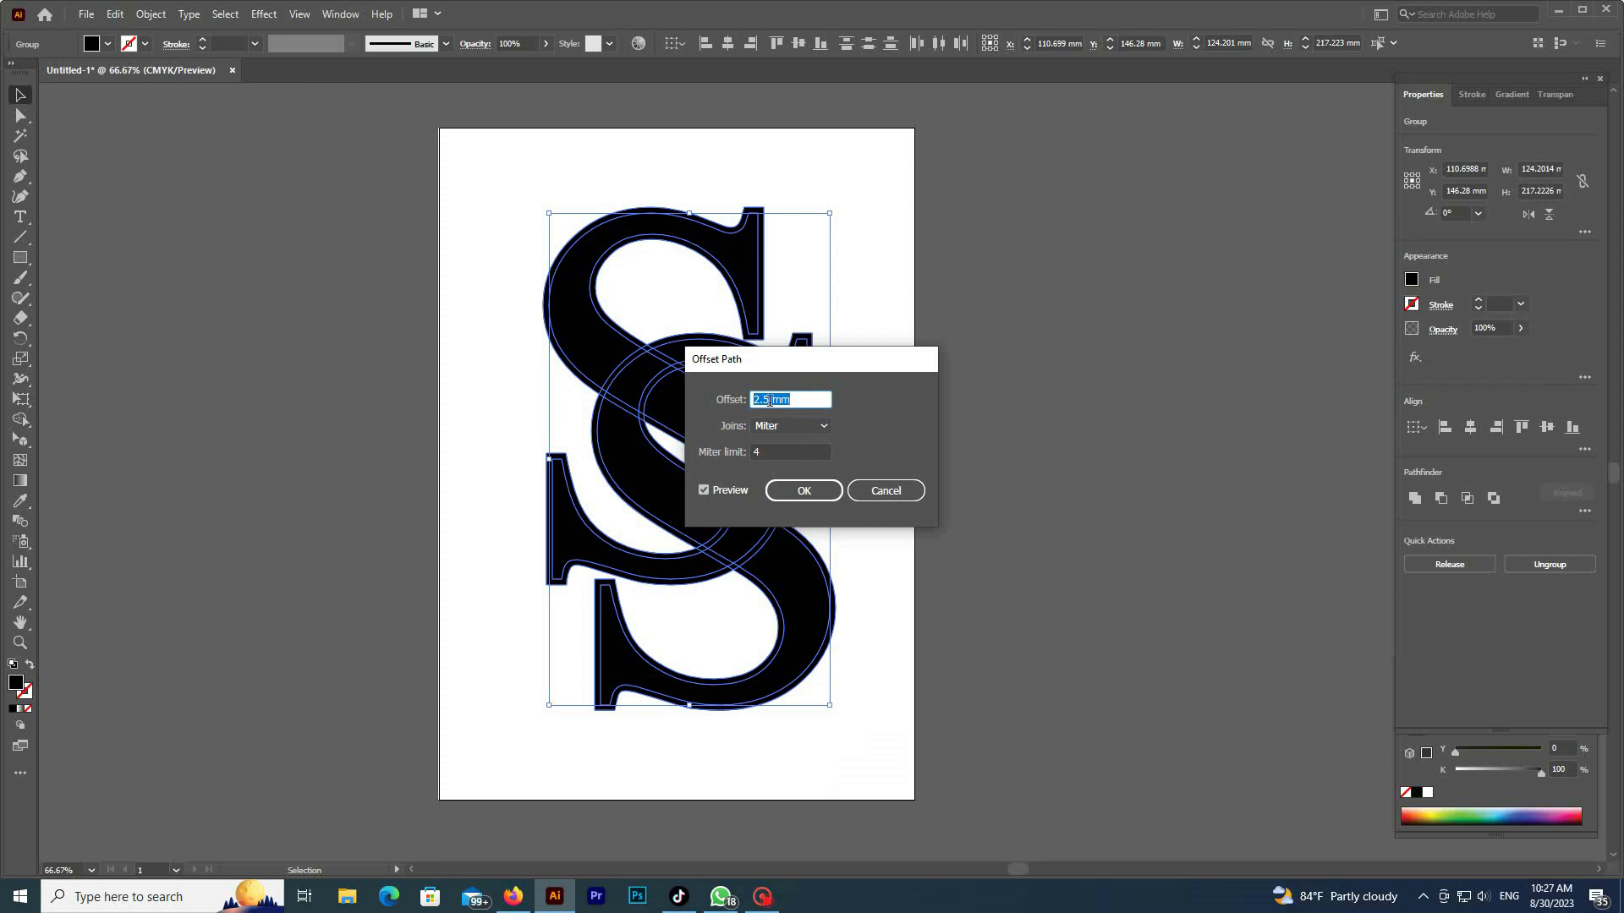
left_click(803, 489)
left_click(935, 438)
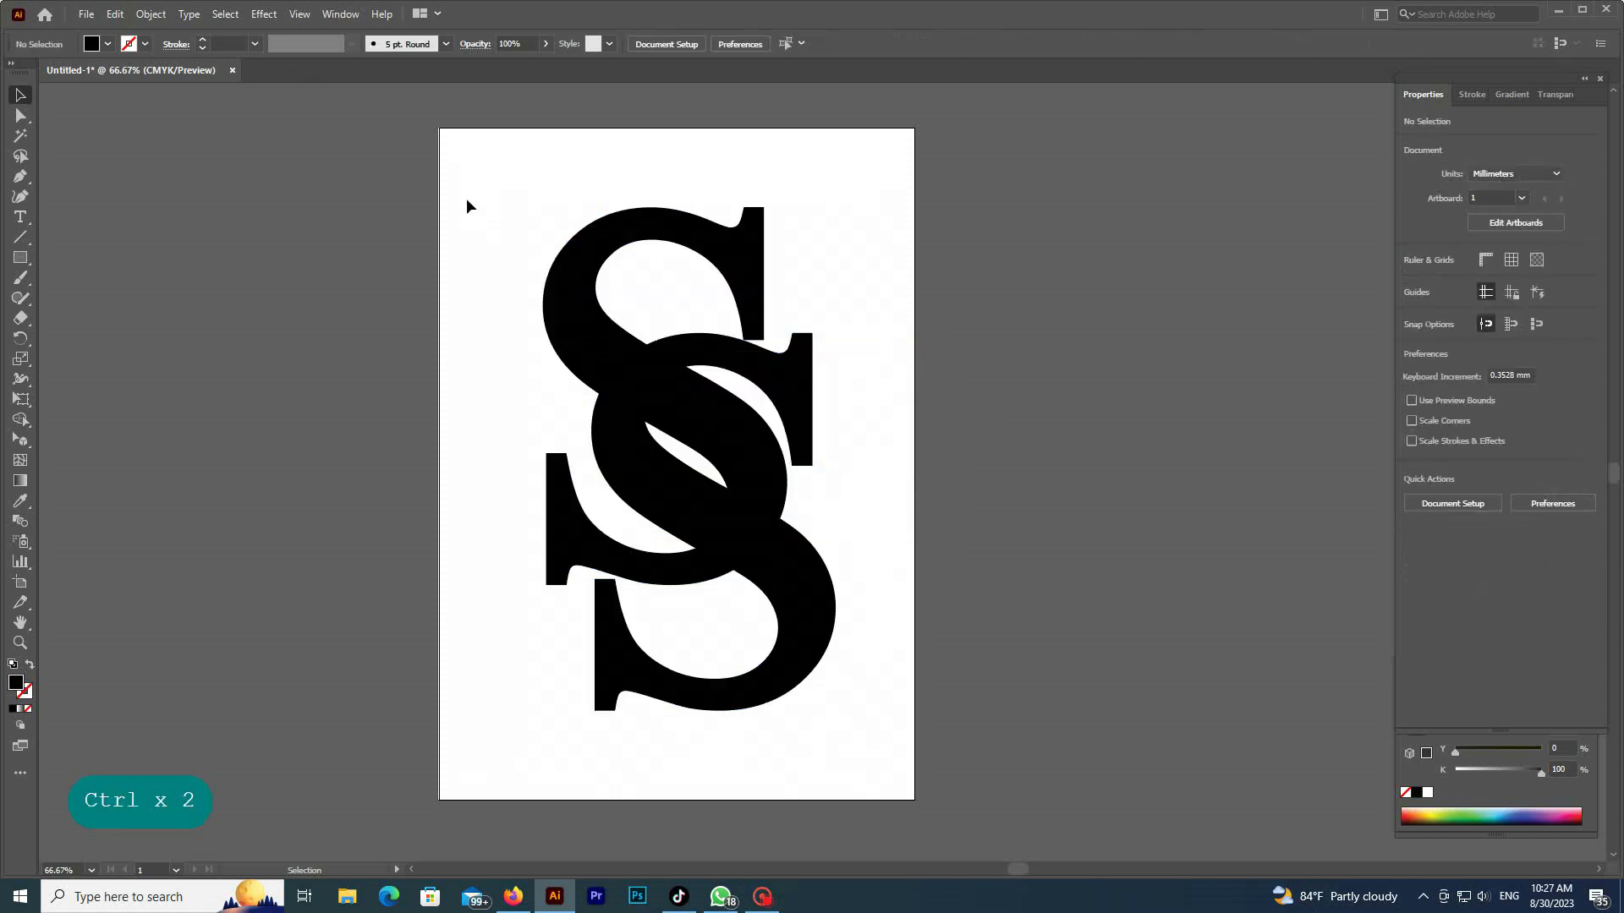
- Select both S letters together with their offset outlines and activate the Shape Builder tool
left_click_drag(465, 198, 839, 692)
left_click_drag(490, 230, 865, 678)
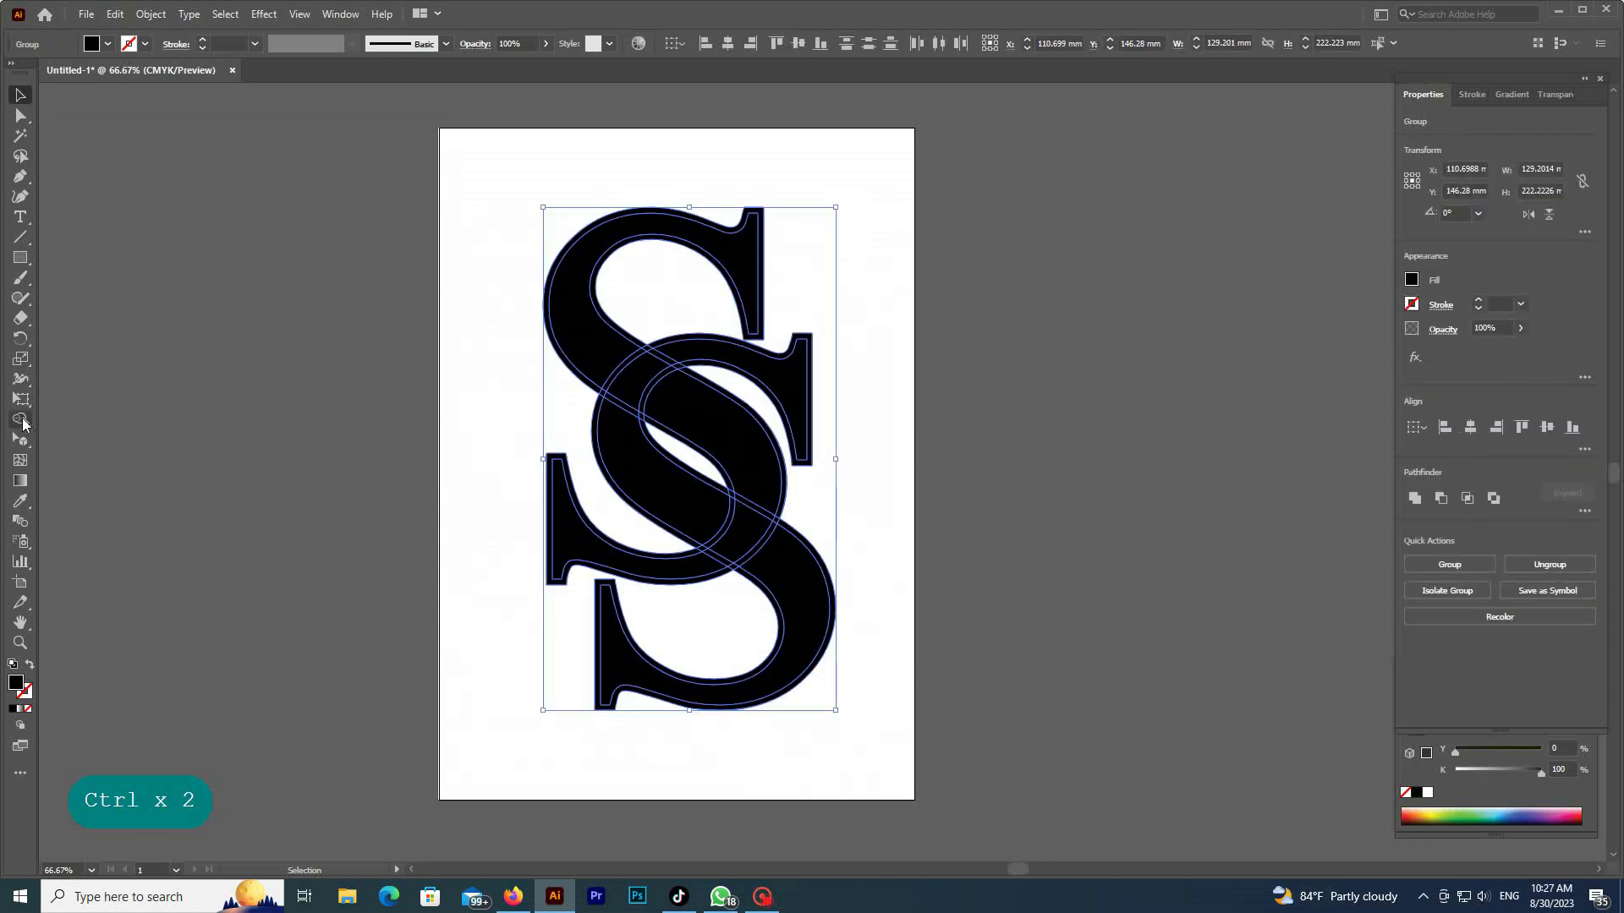
key("ctrl")
key("ctrl")
key("ctrl")
key("ctrl")
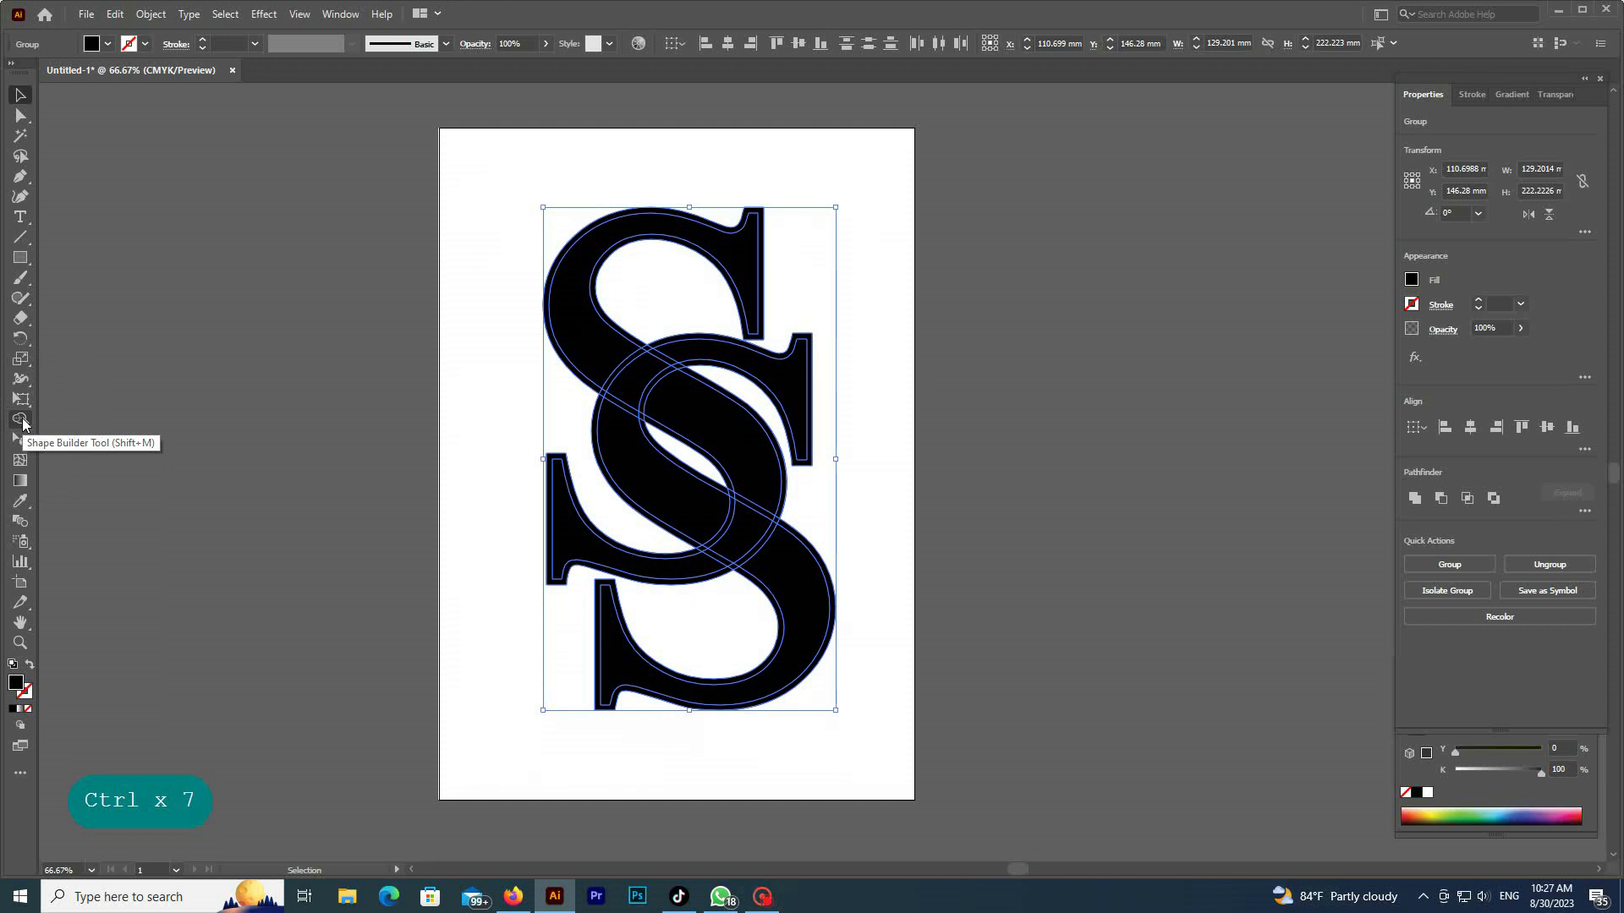
key("ctrl")
key("ctrl")
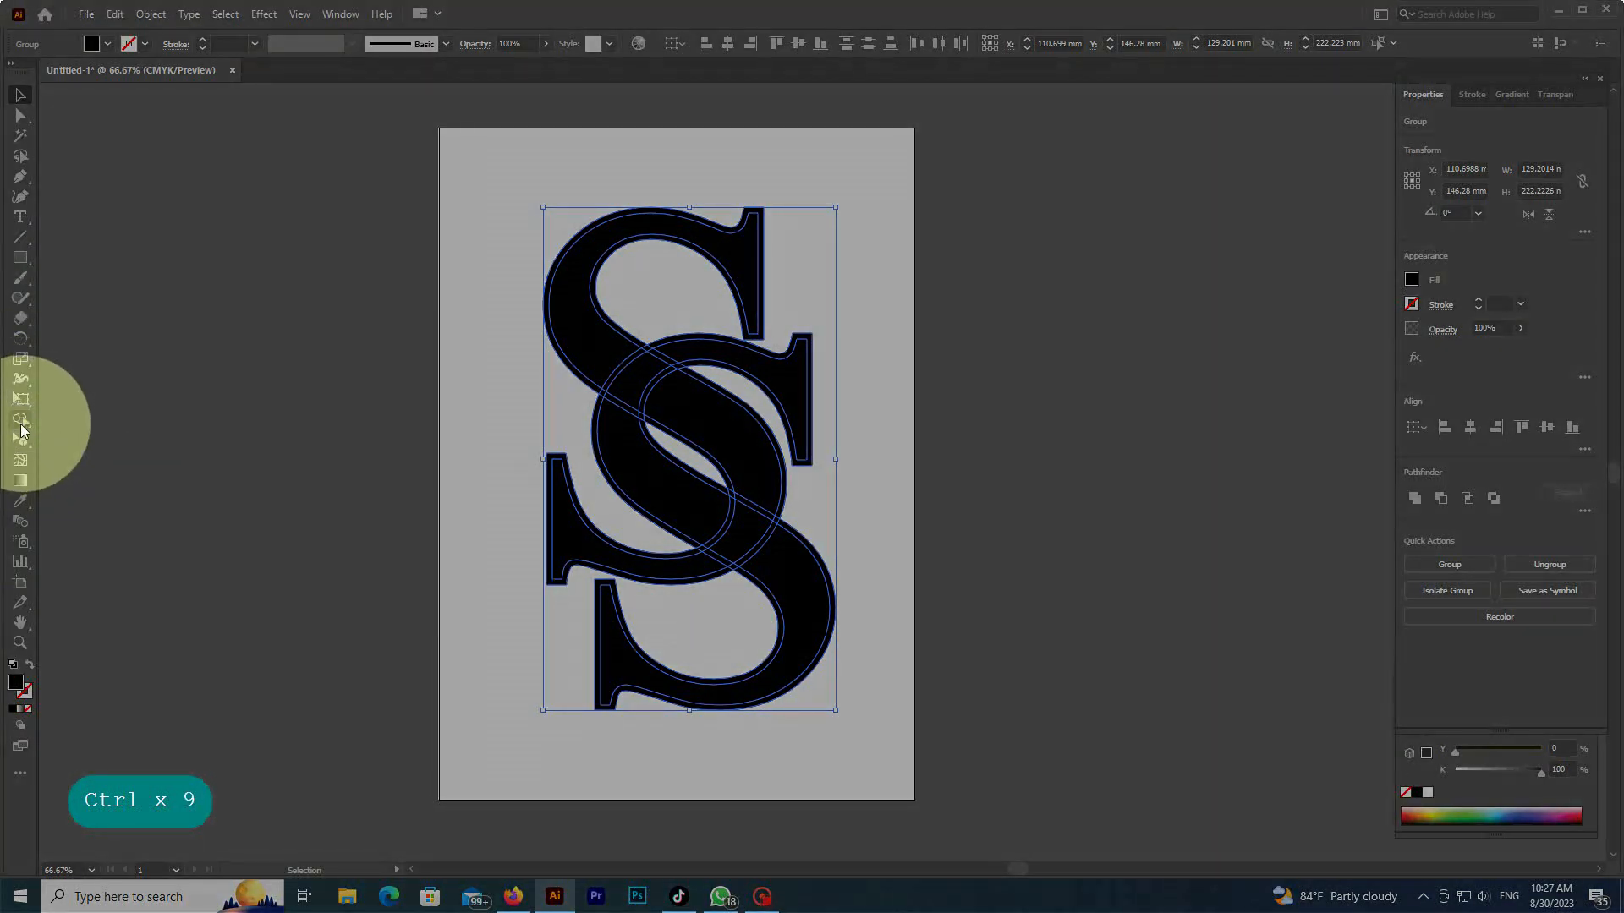
key("ctrl")
left_click(20, 420)
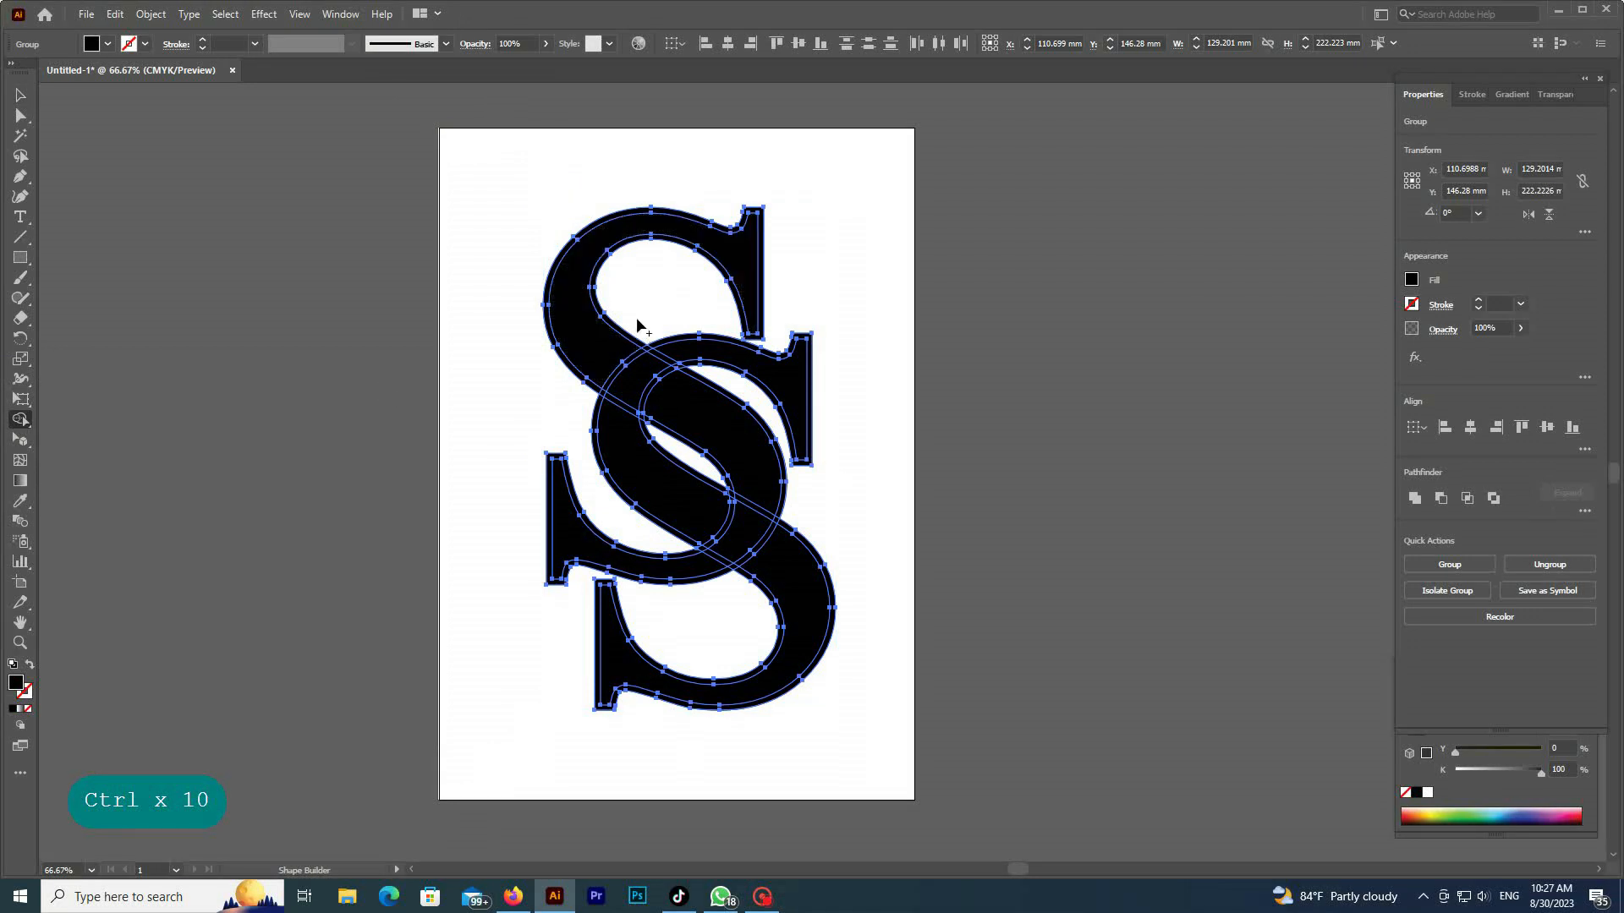
- Remove the offset border around the free upper end of each S letter with the Shape Builder tool
left_click(561, 267)
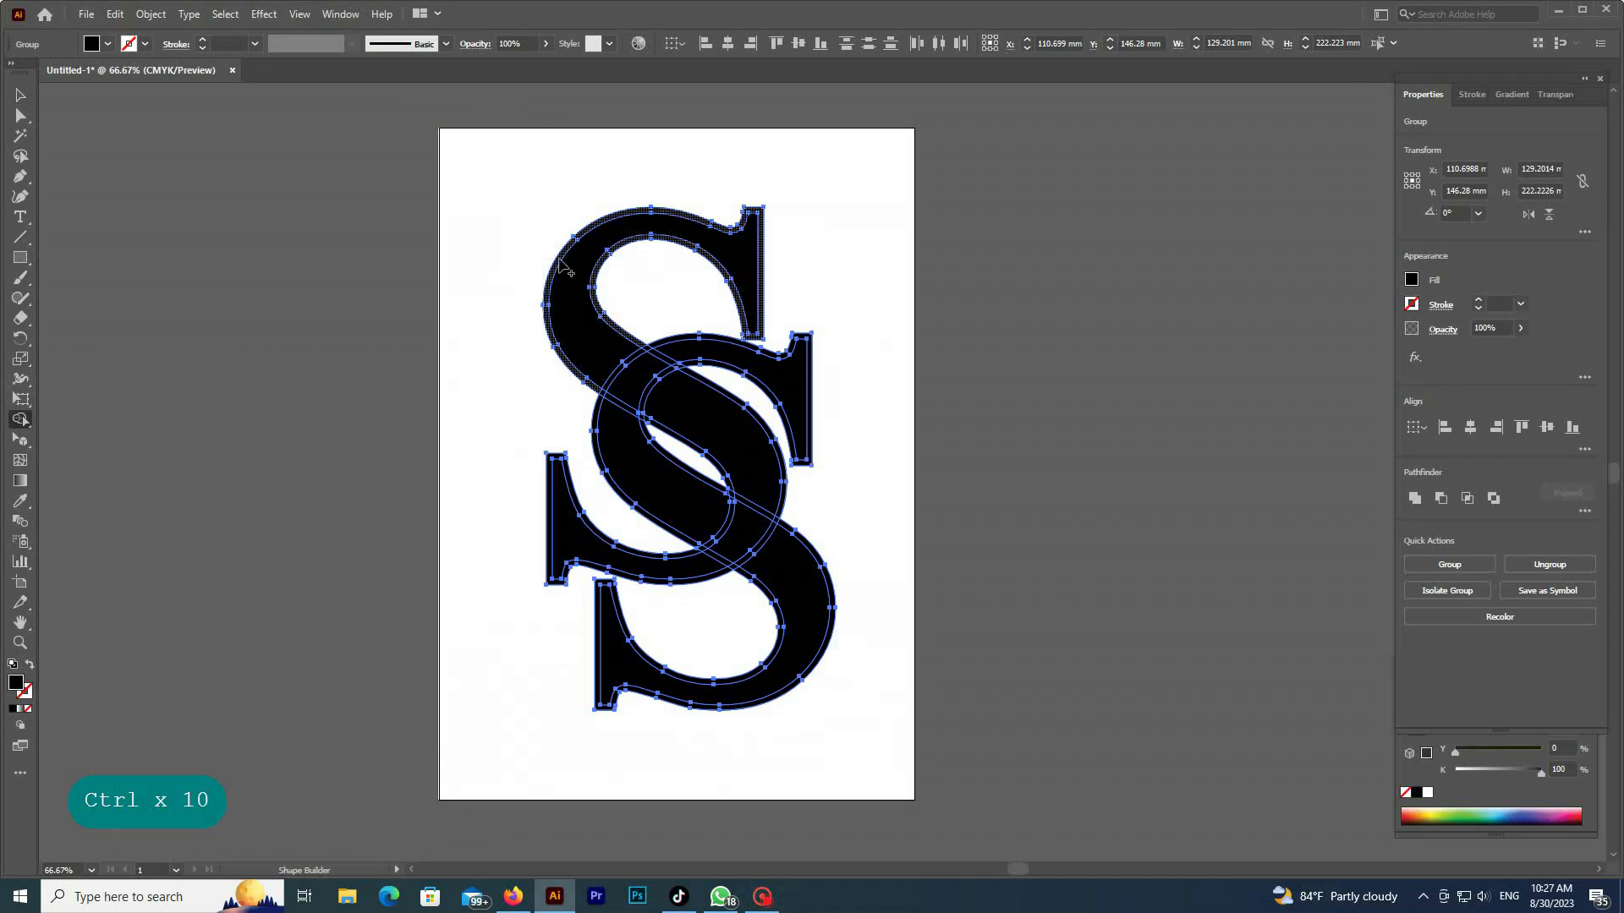
key("ctrl+plus")
key("ctrl+plus")
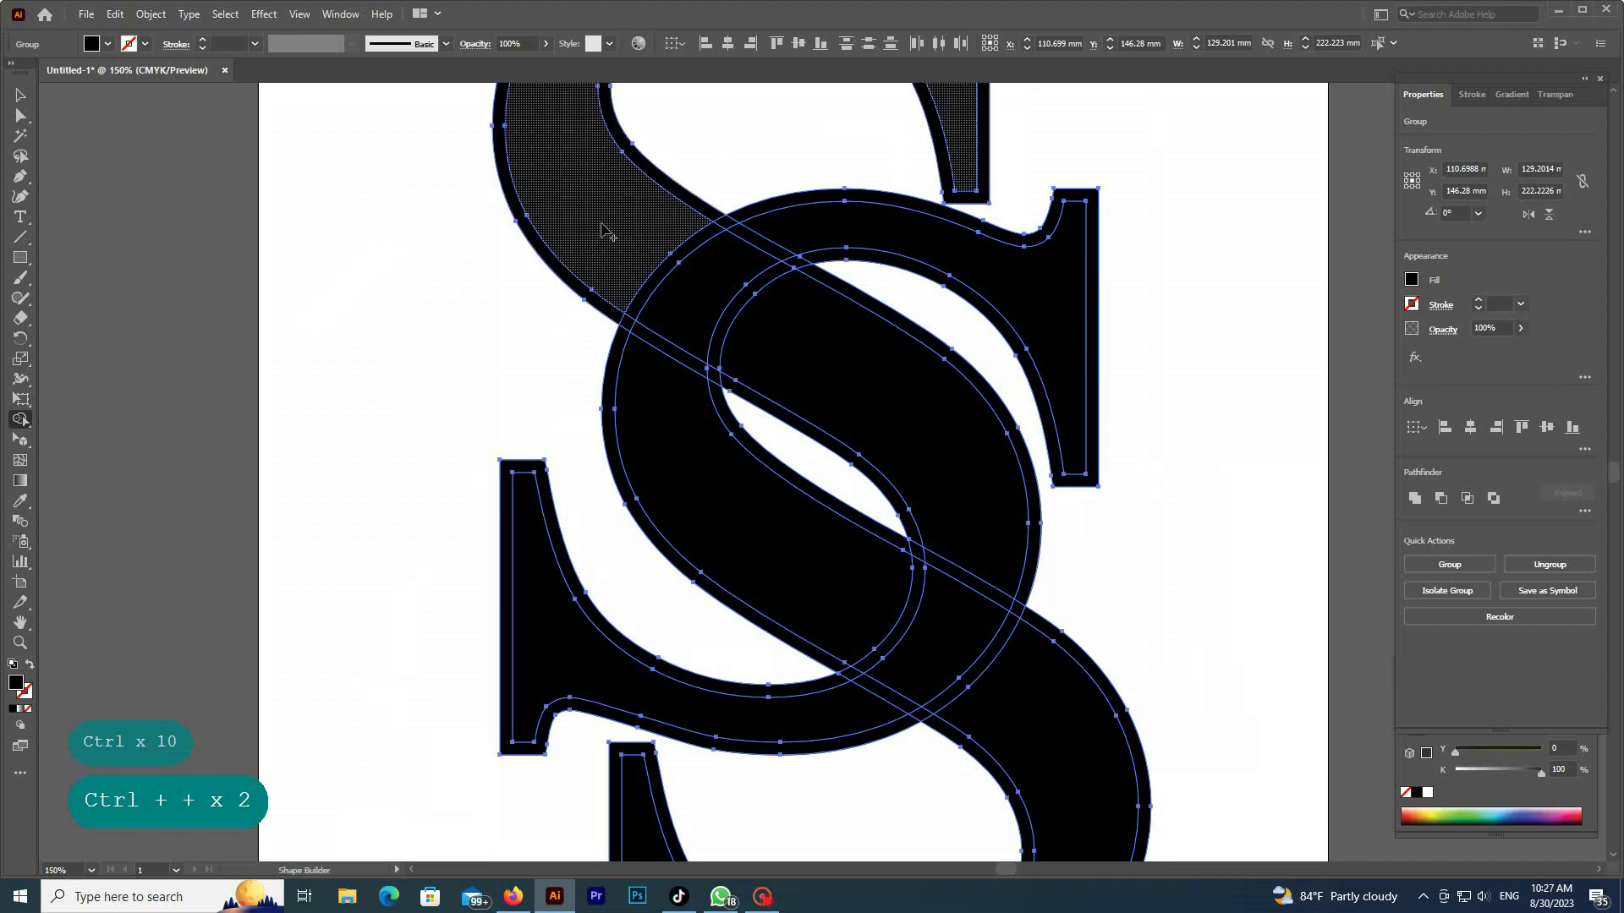
left_click(663, 184, "alt")
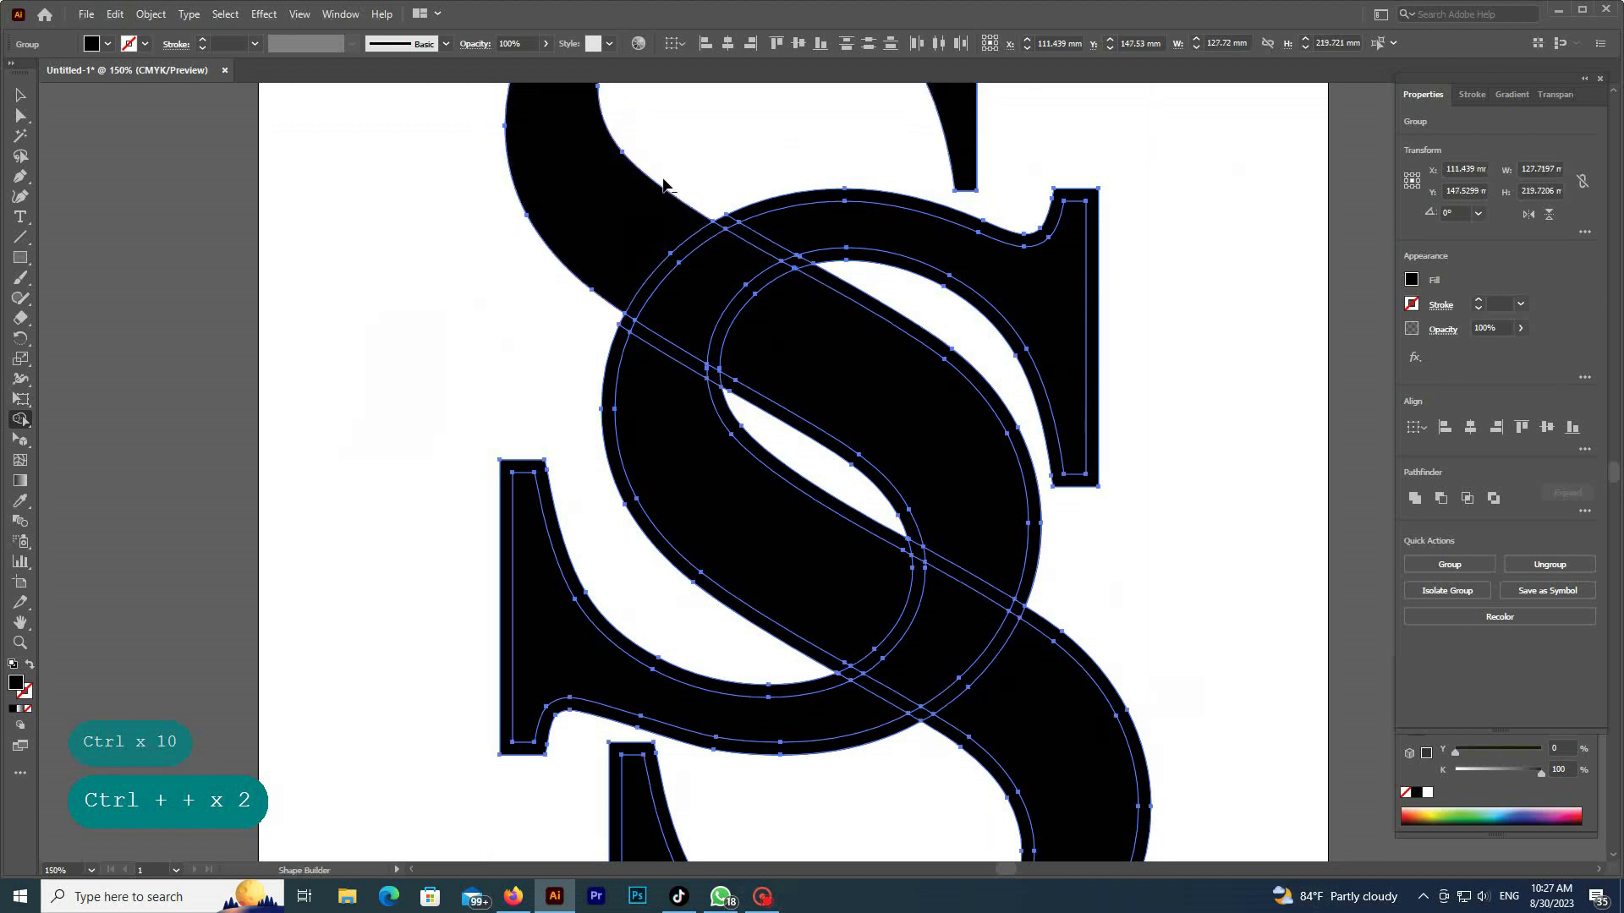
left_click(789, 203, "alt")
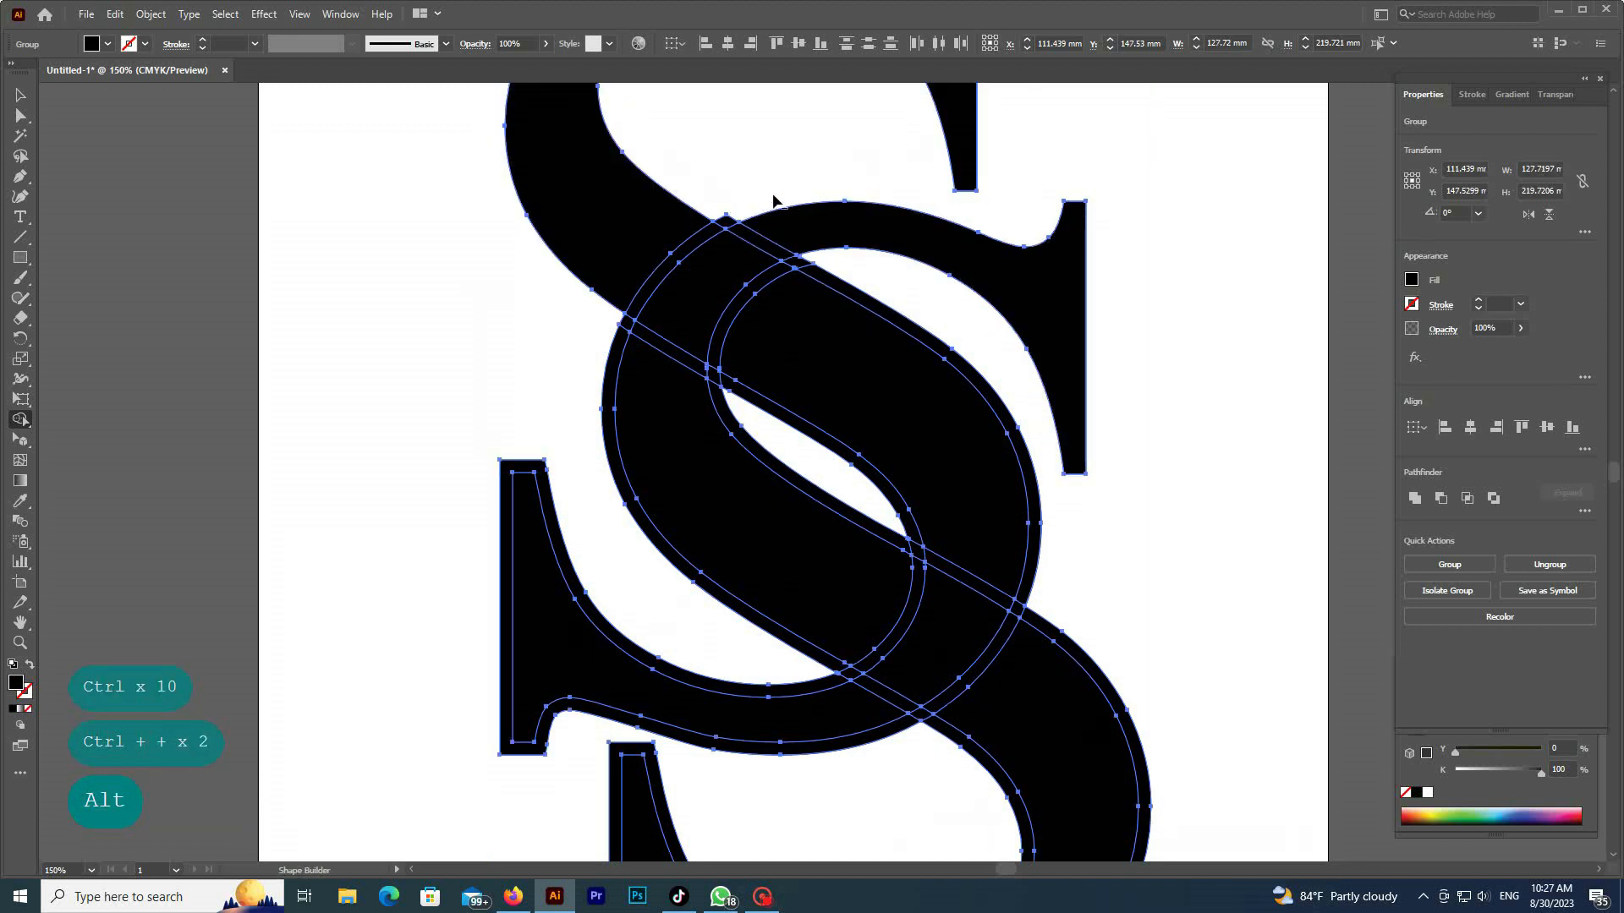
- Remove the offset strips around the upper crossing of the two S letters with the Shape Builder tool, leaving white gaps
left_click(752, 235, "alt")
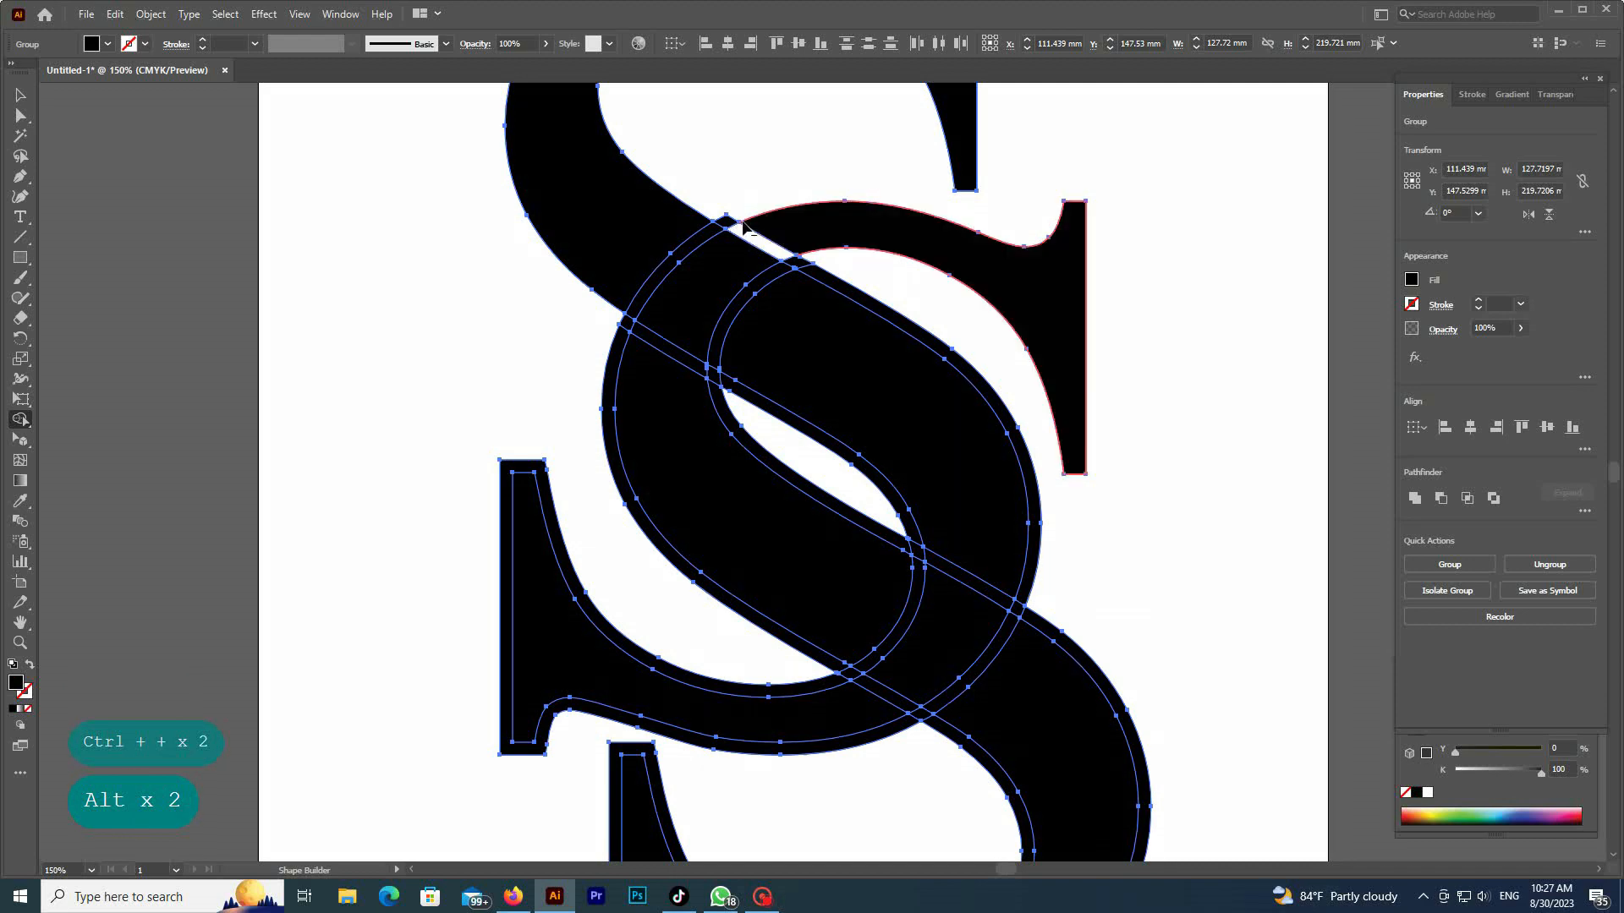
left_click(731, 224, "alt")
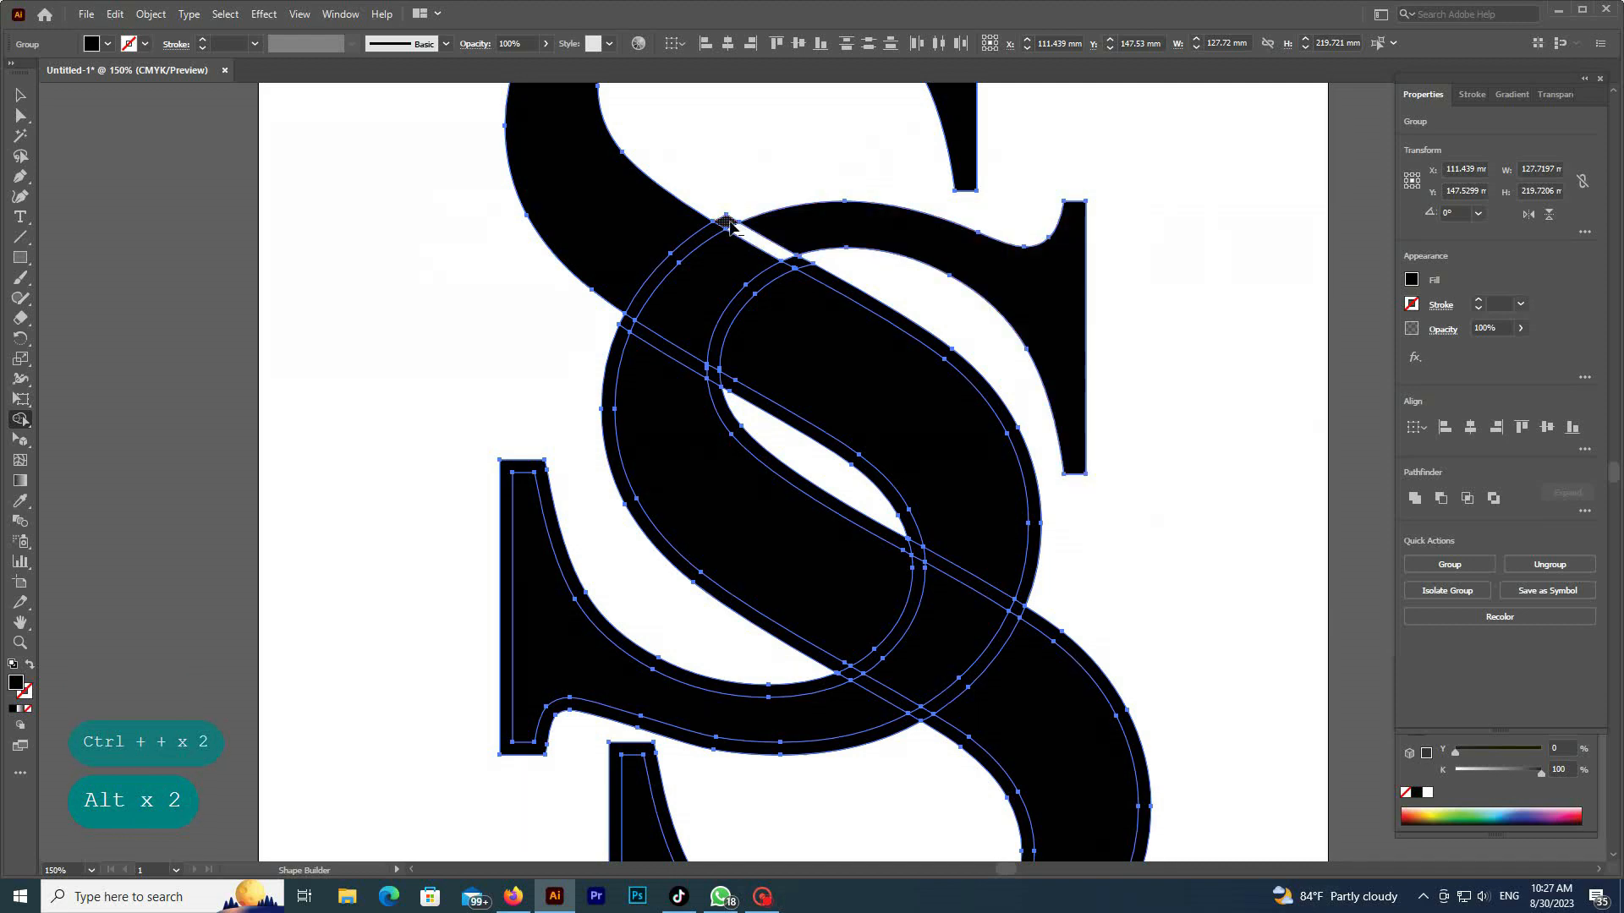
left_click(800, 264, "alt")
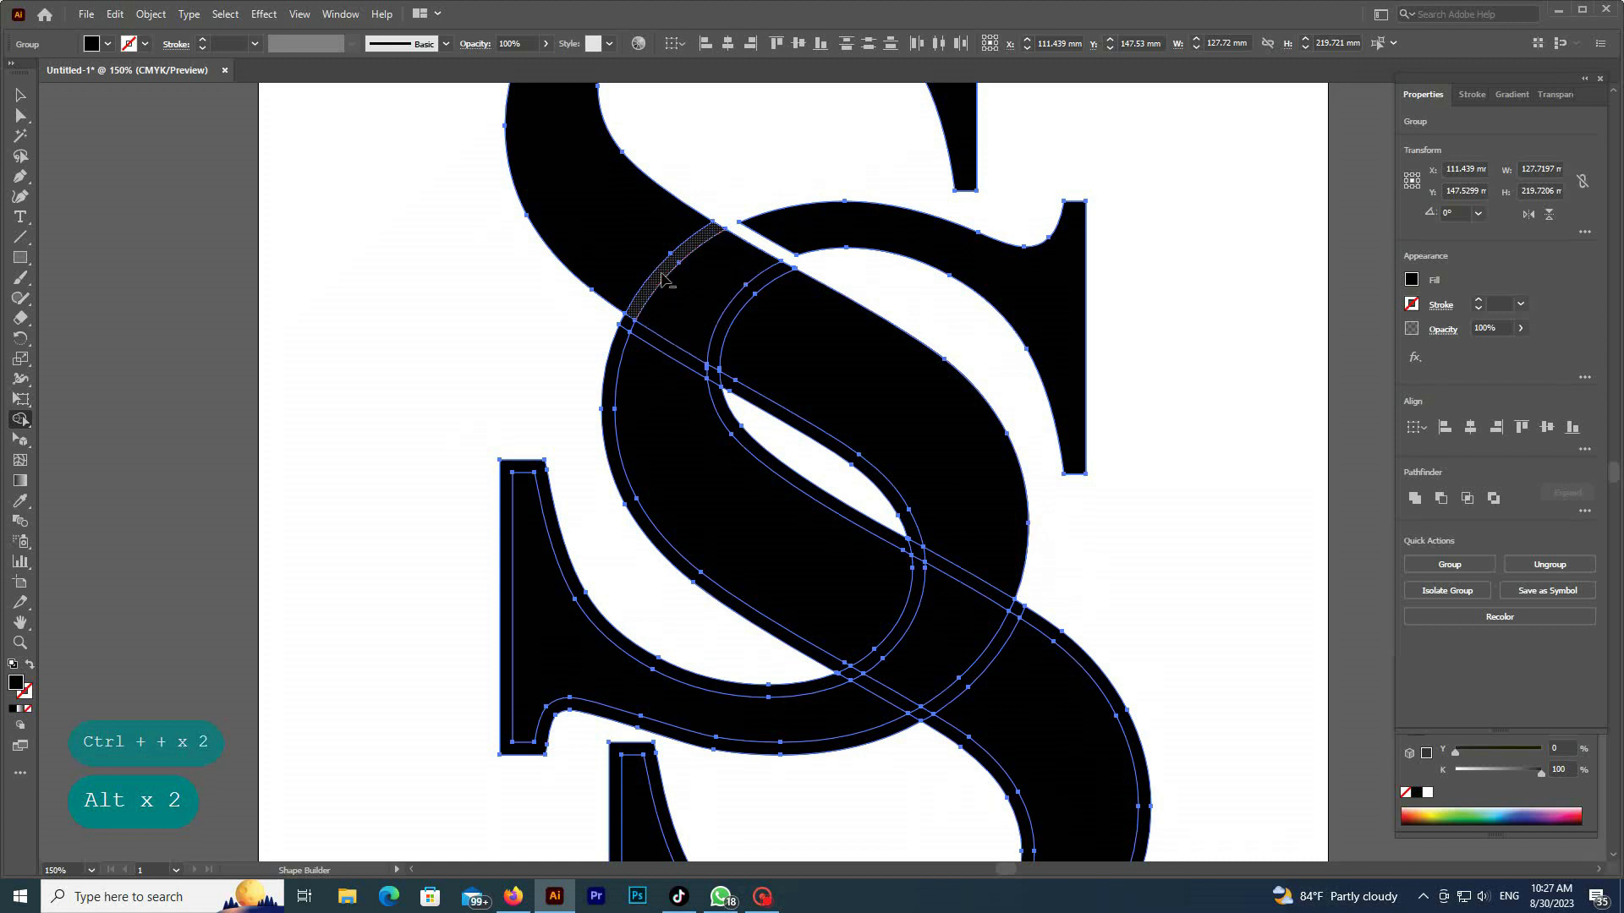
left_click(633, 331, "alt")
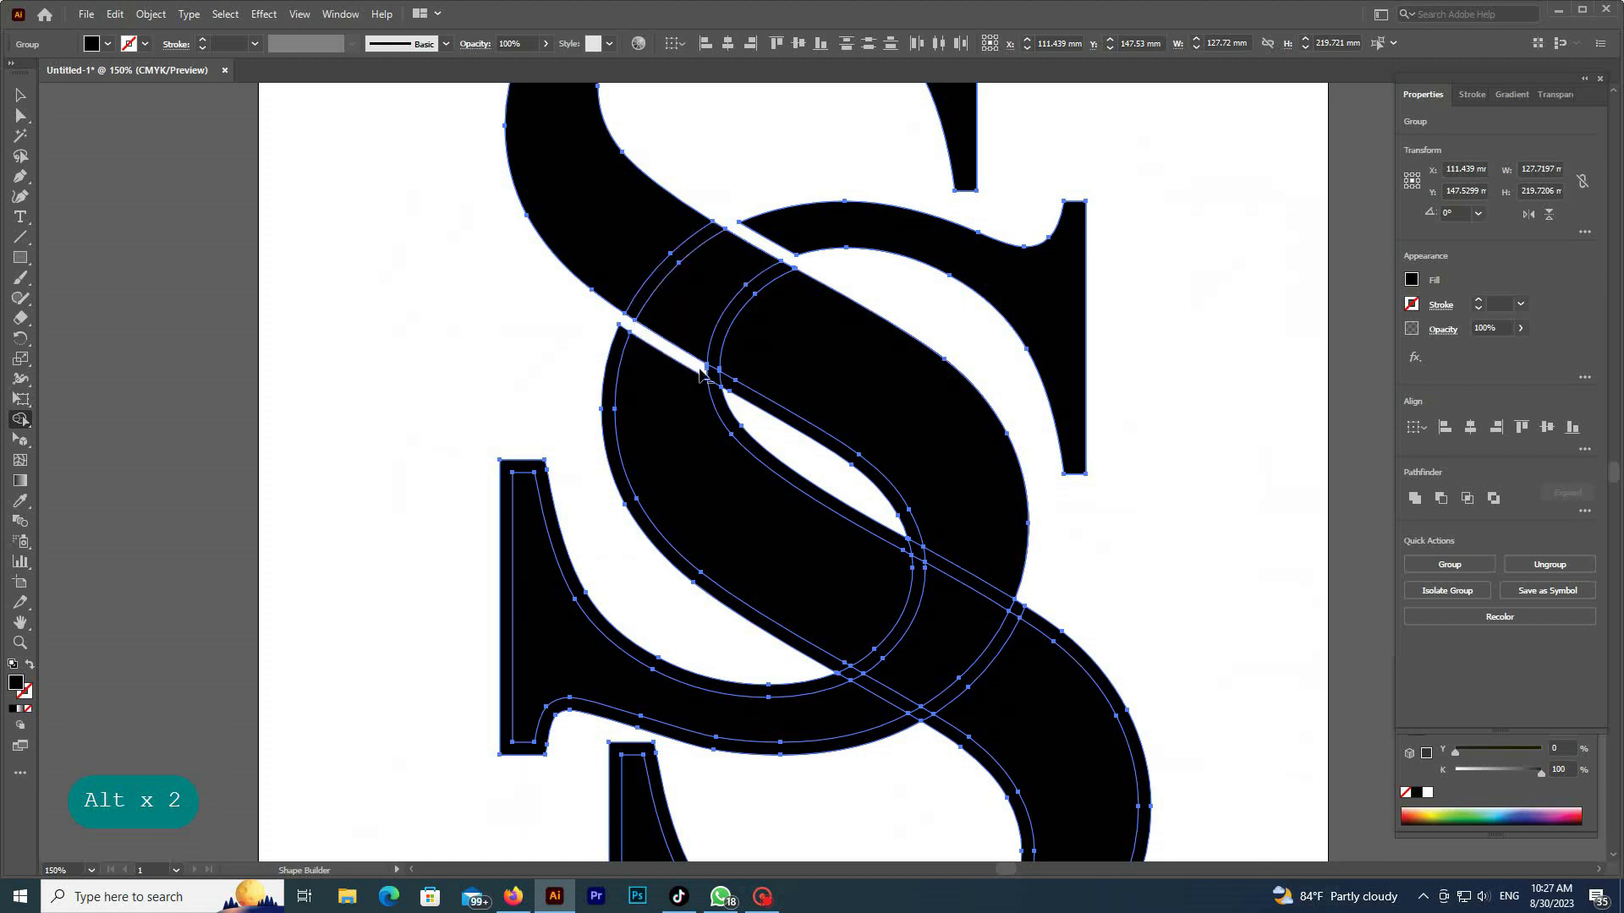
left_click(614, 373, "alt")
left_click(730, 423, "alt")
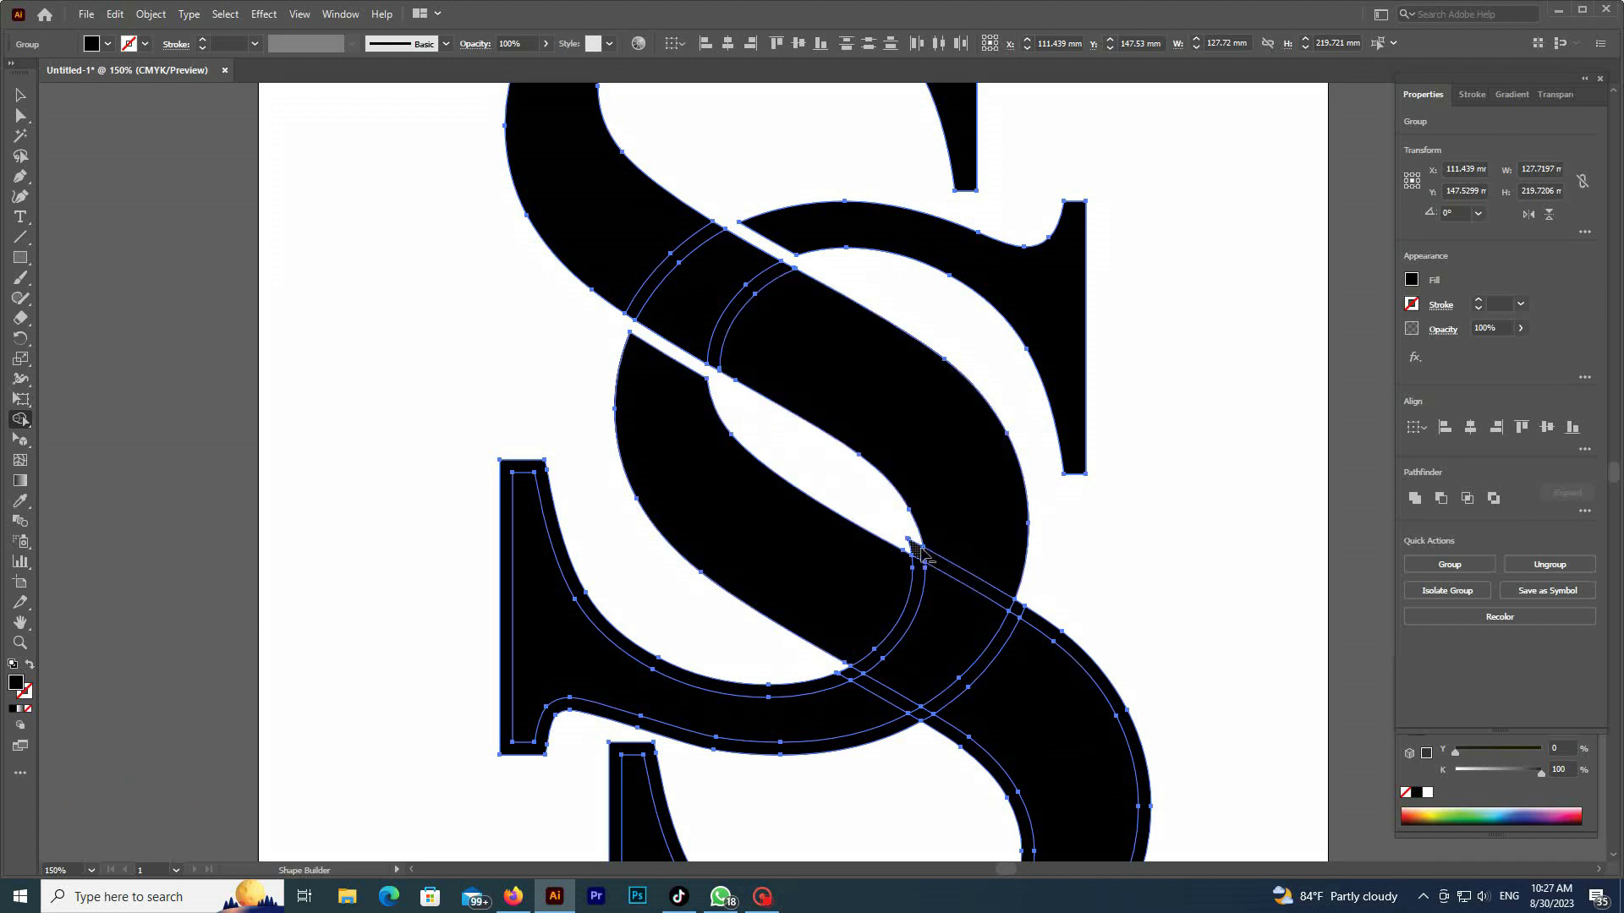
- Remove the remaining offset strips around the lower crossing and the left S end with the Shape Builder tool and deselect the letters
left_click(944, 573, "alt")
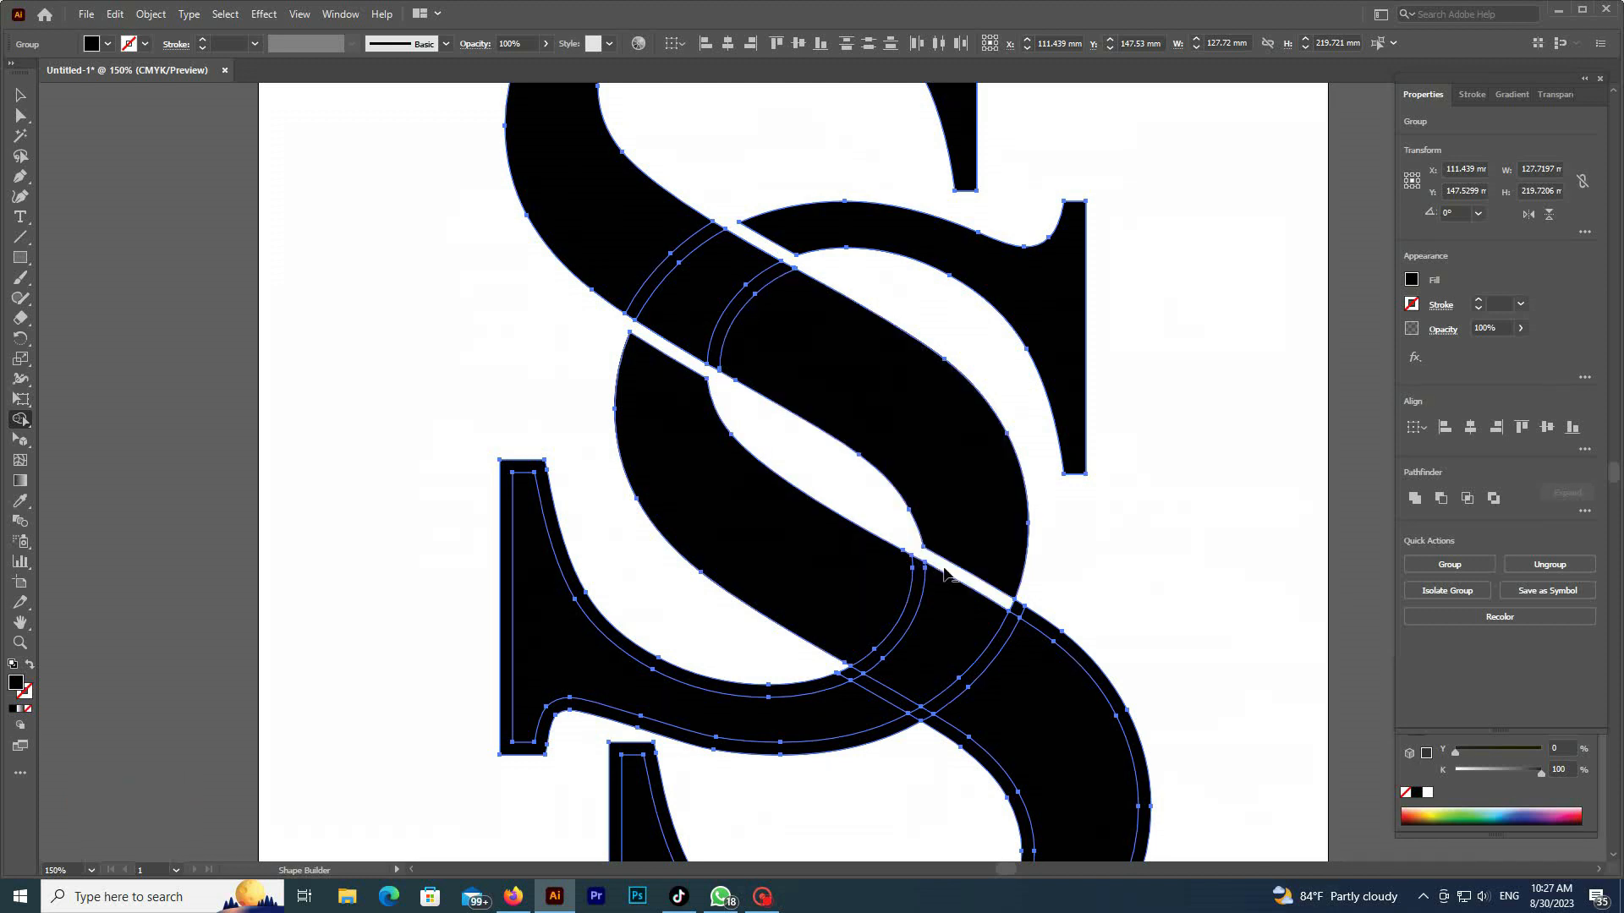
left_click(1038, 629, "alt")
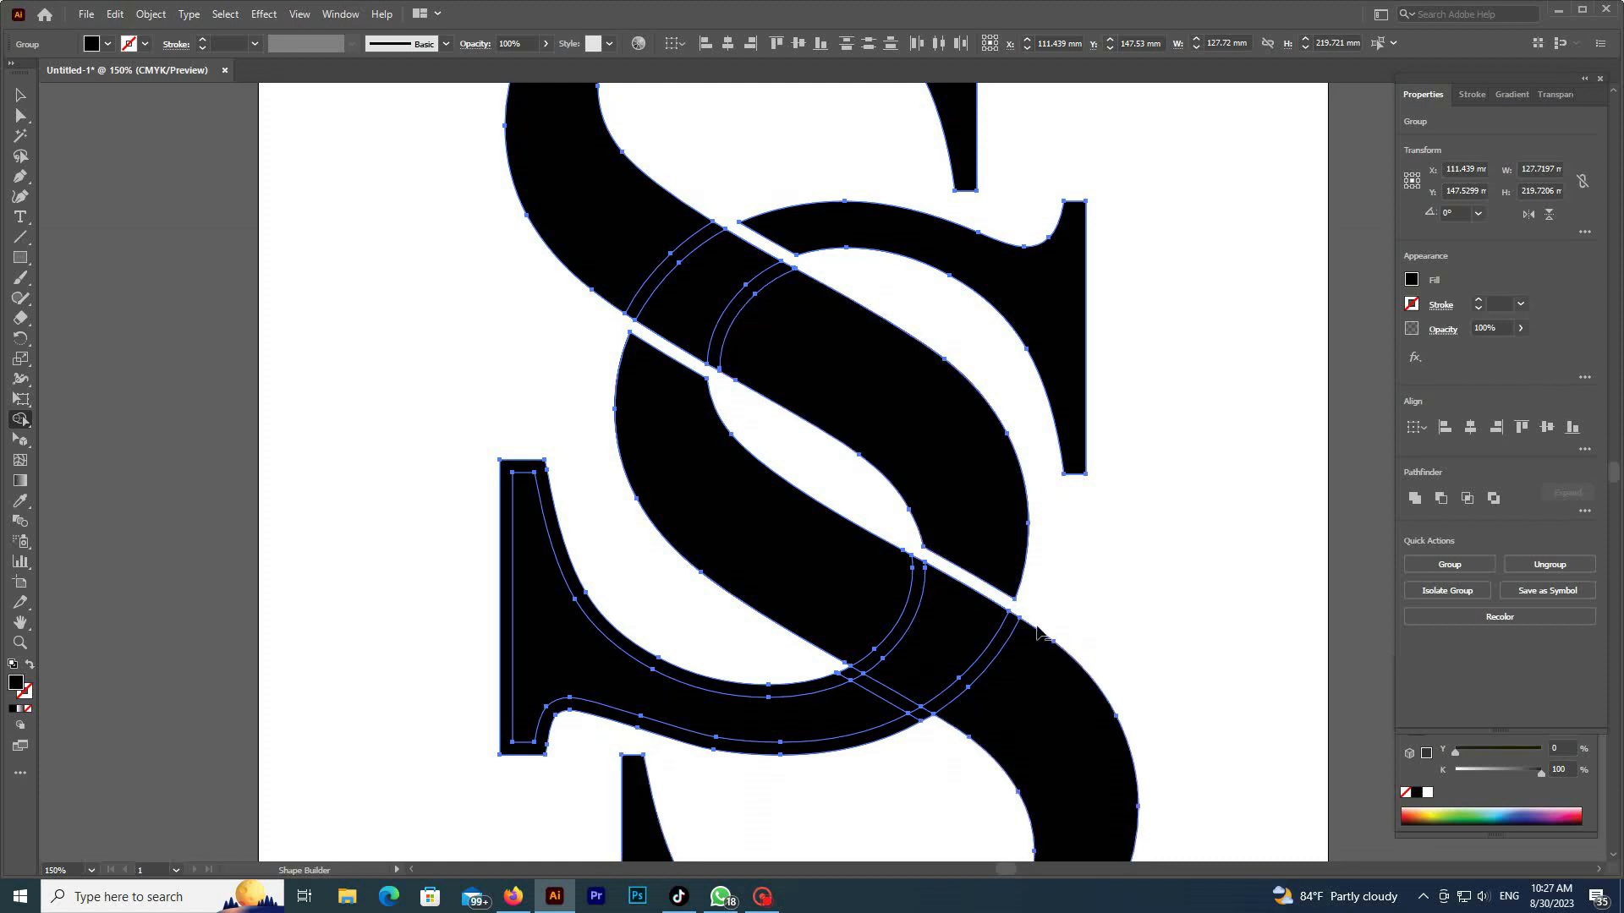
left_click(854, 683, "alt")
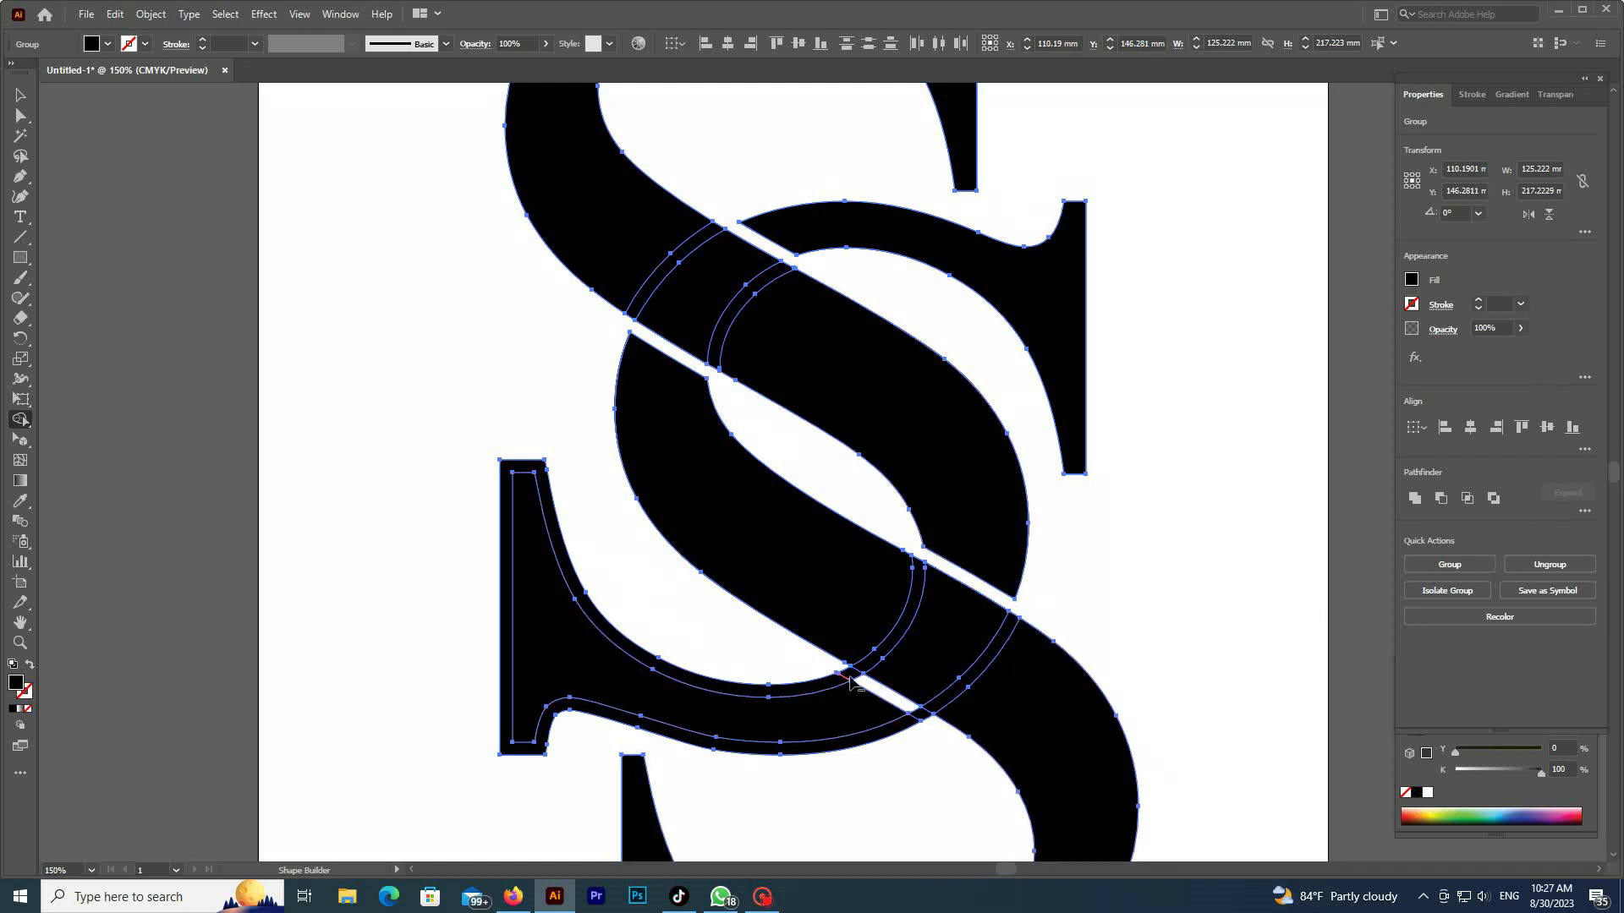
left_click(906, 718, "alt")
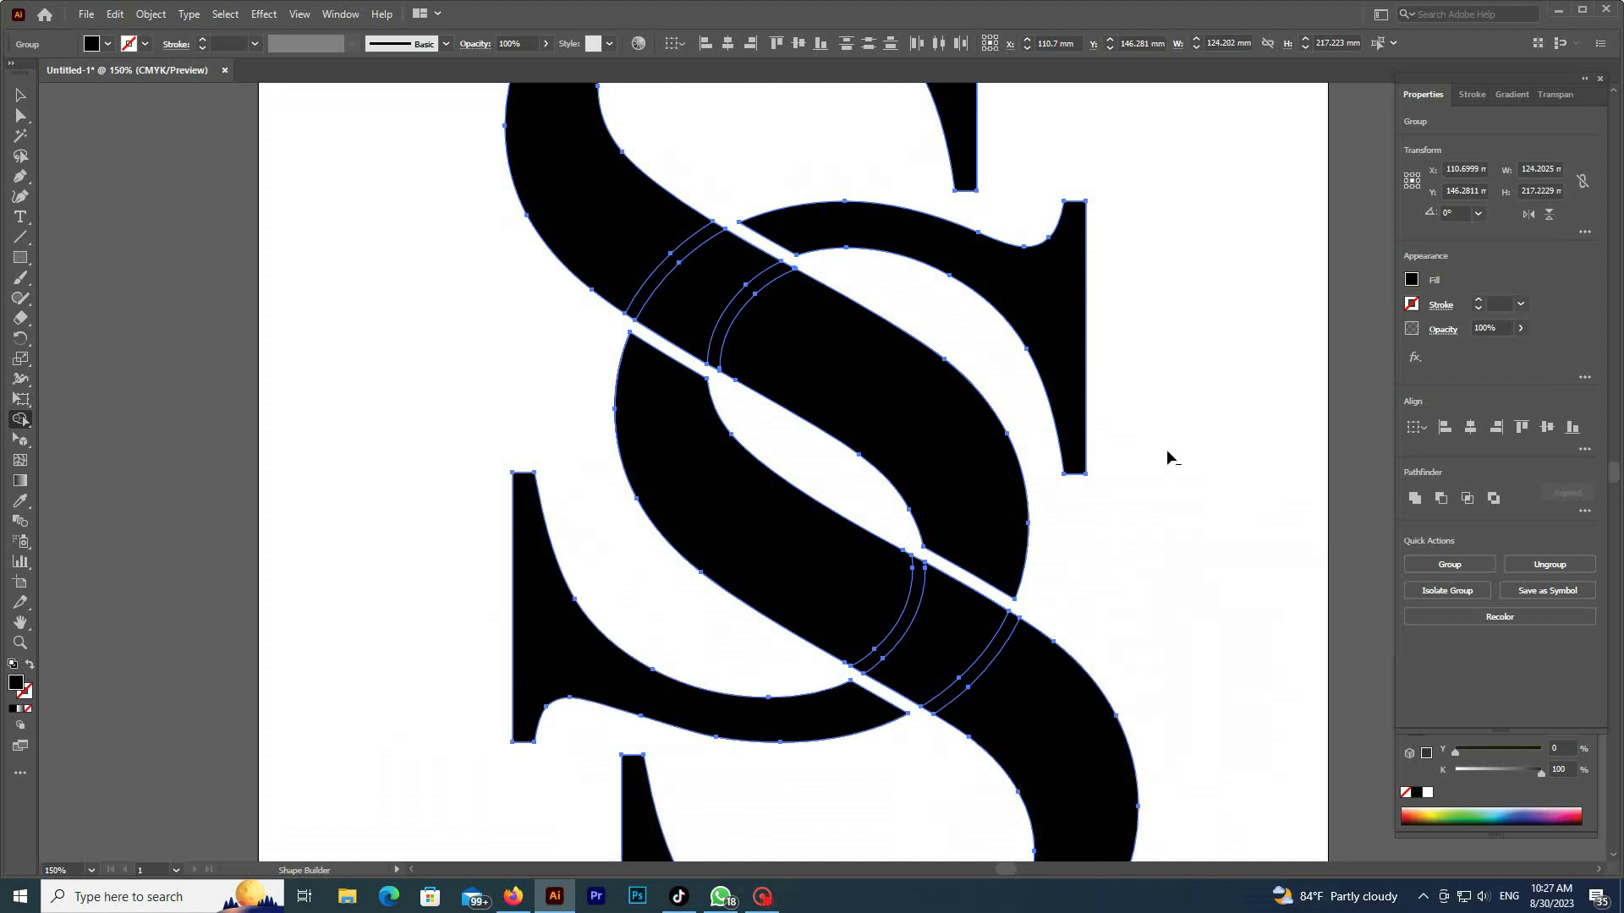
key("alt")
scroll(1145, 480, "down", 3)
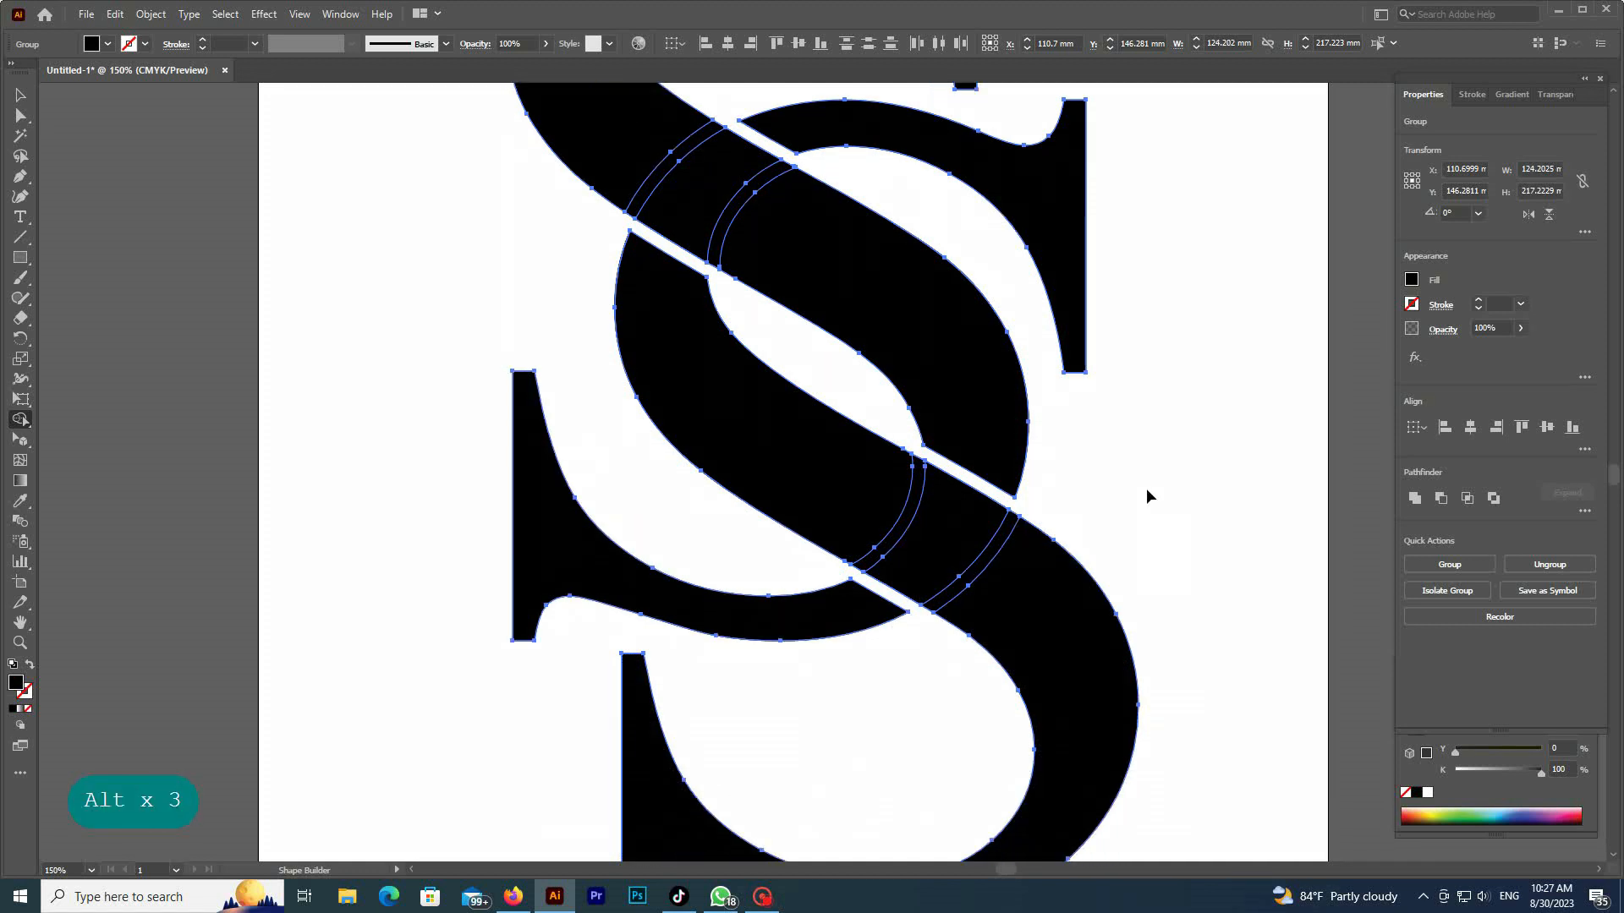
key("ctrl+minus")
key("ctrl+minus")
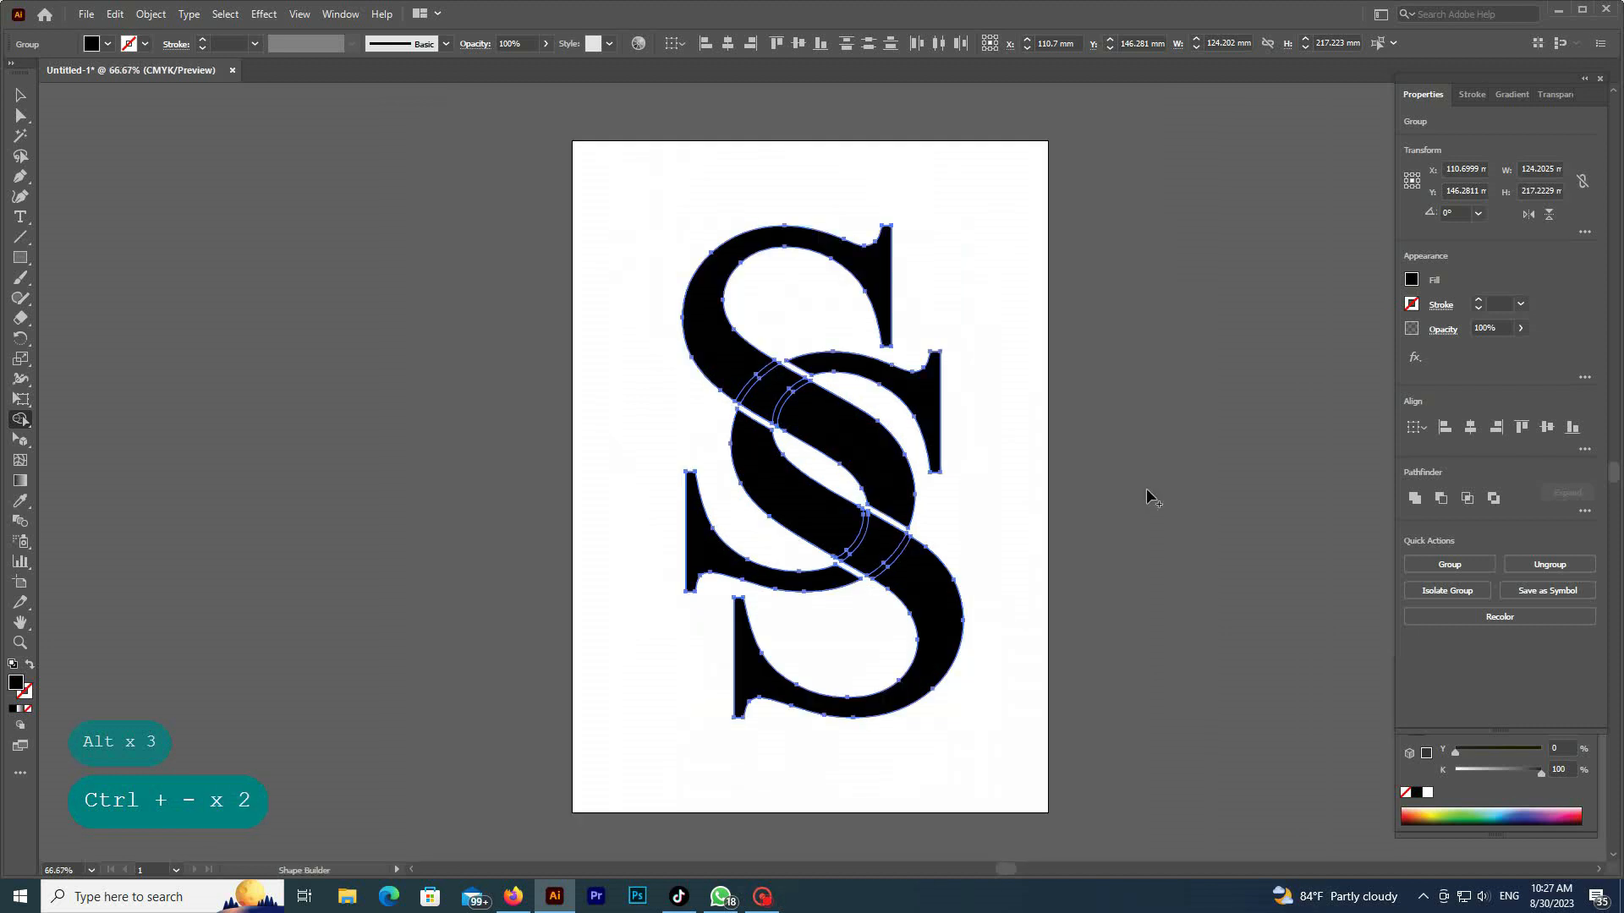
left_click(20, 94)
left_click(408, 272)
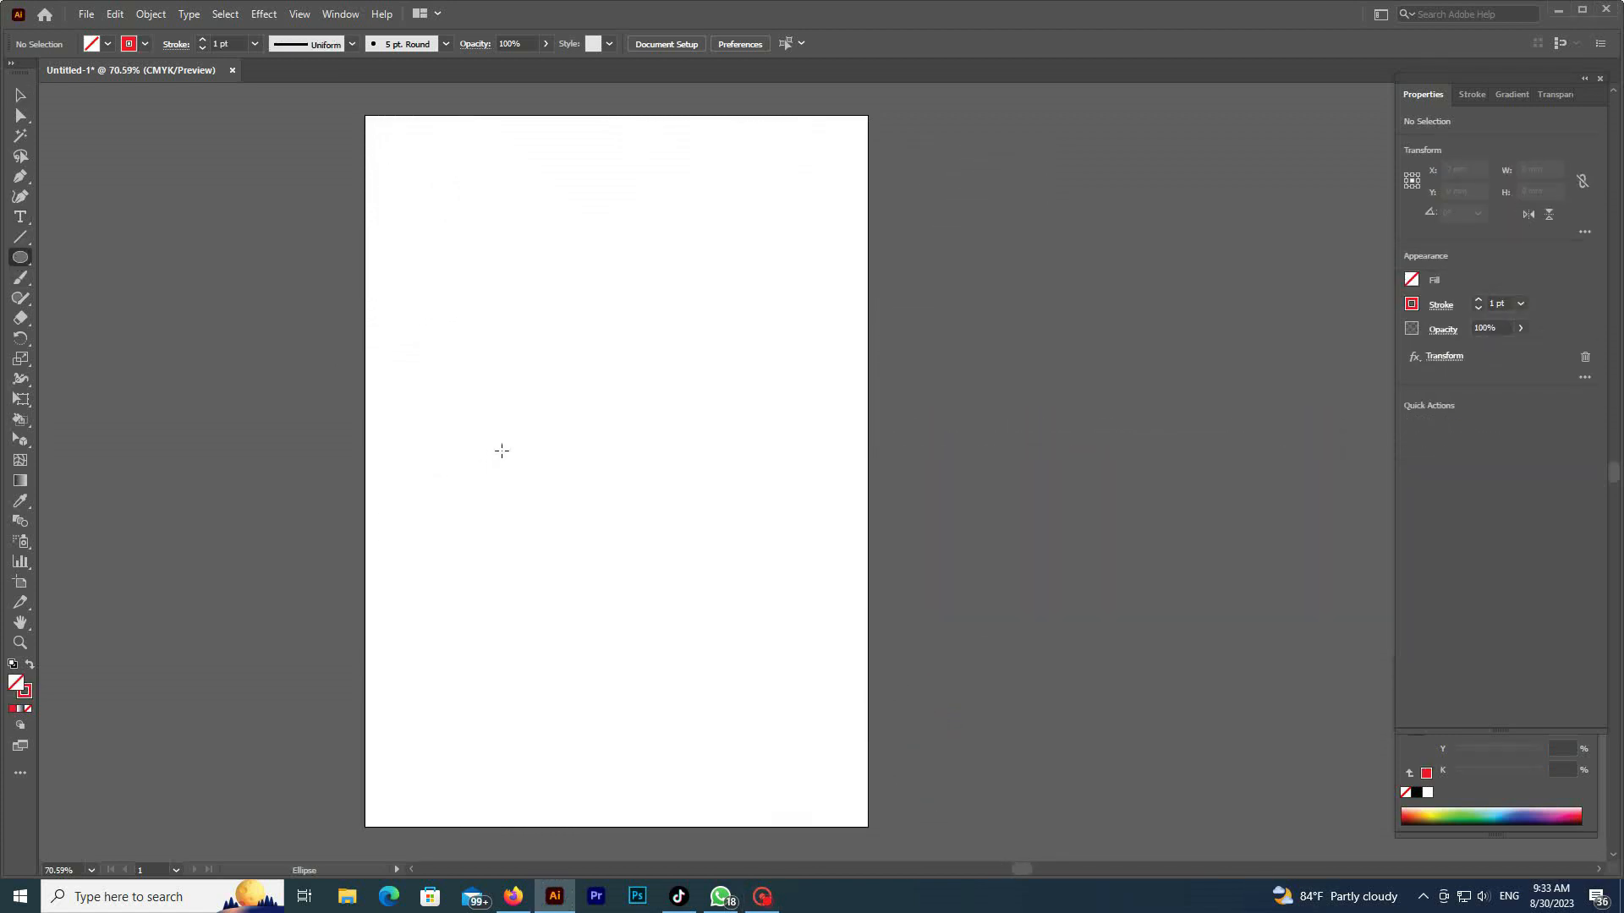
- Draw a circle about 101 mm wide in the artboard's lower half and set its Transform effect scale to 105% horizontally and vertically
left_click_drag(501, 451, 744, 670)
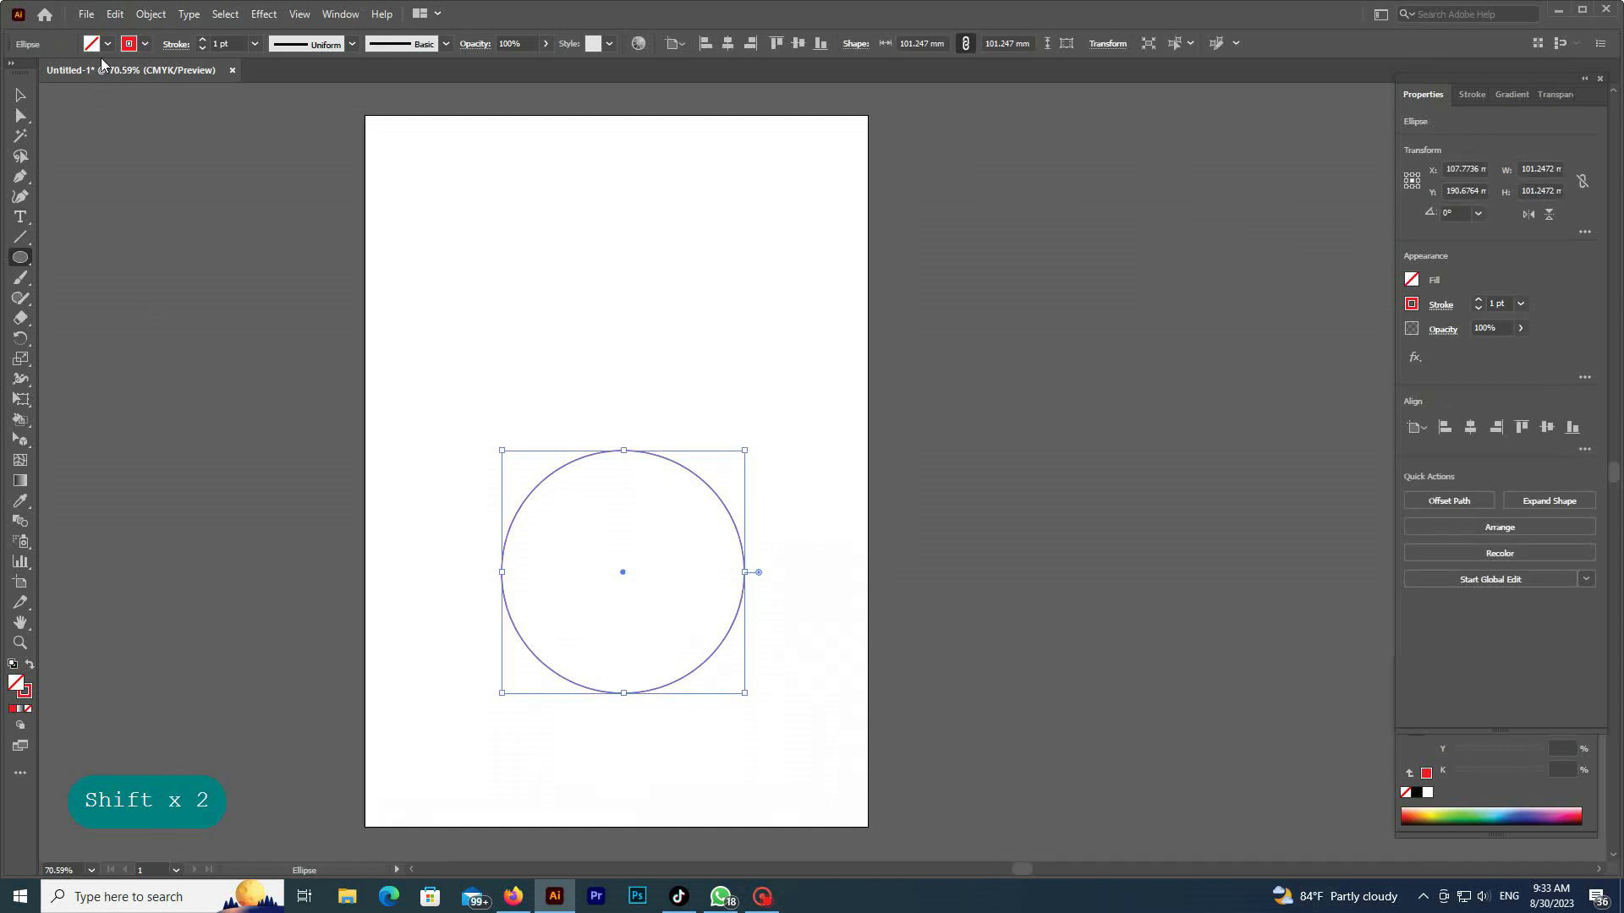
left_click(263, 15)
mouse_move(359, 156)
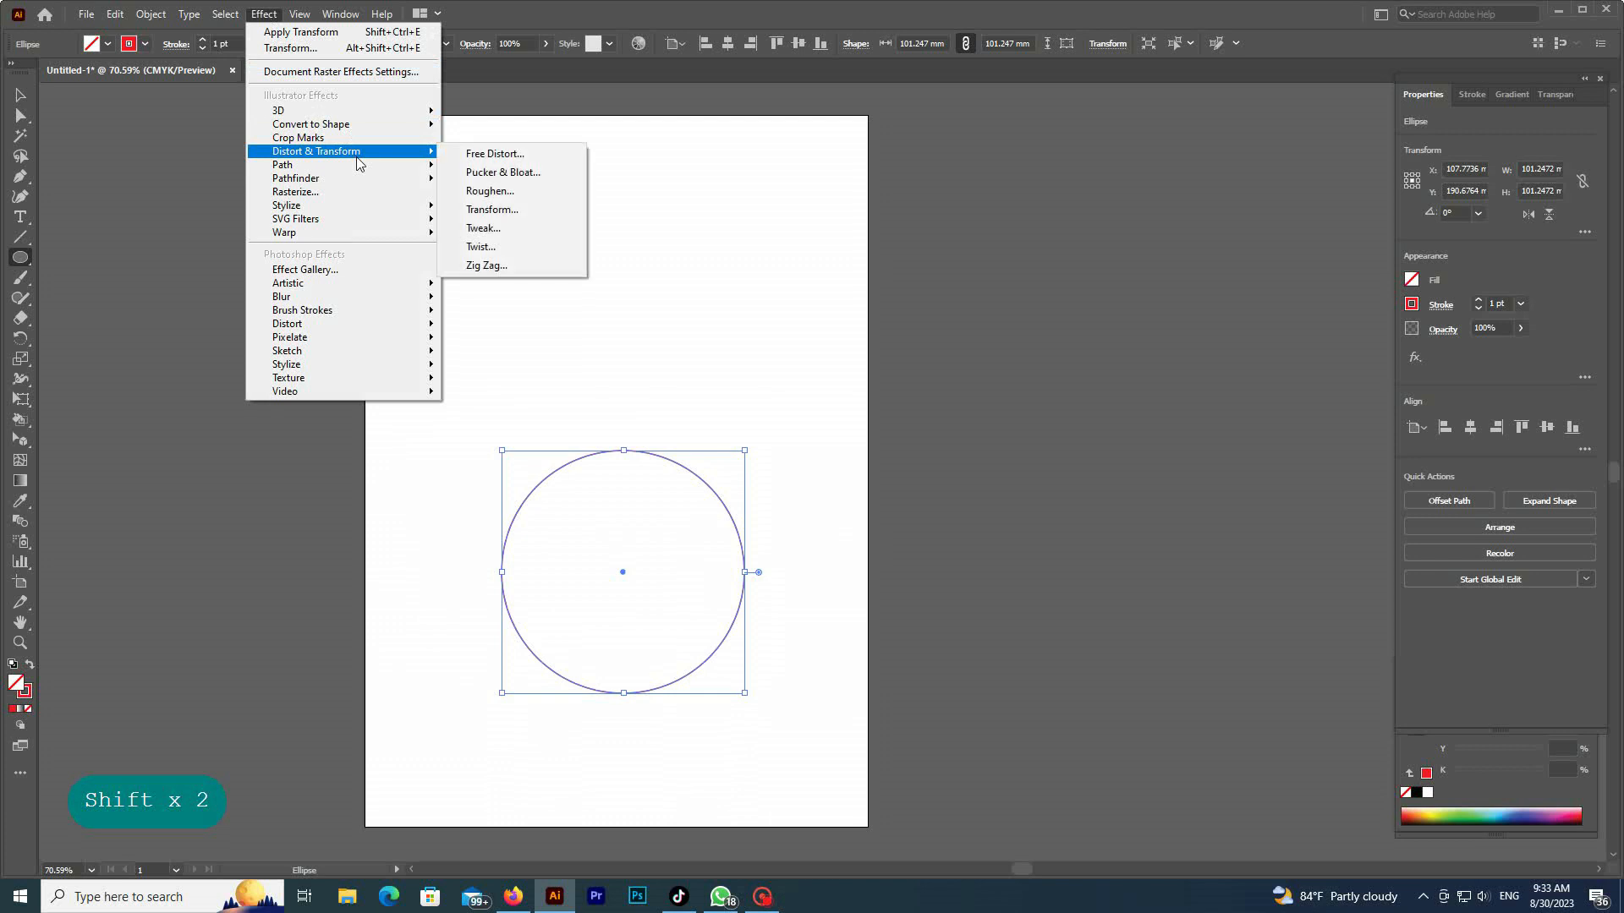
left_click(497, 209)
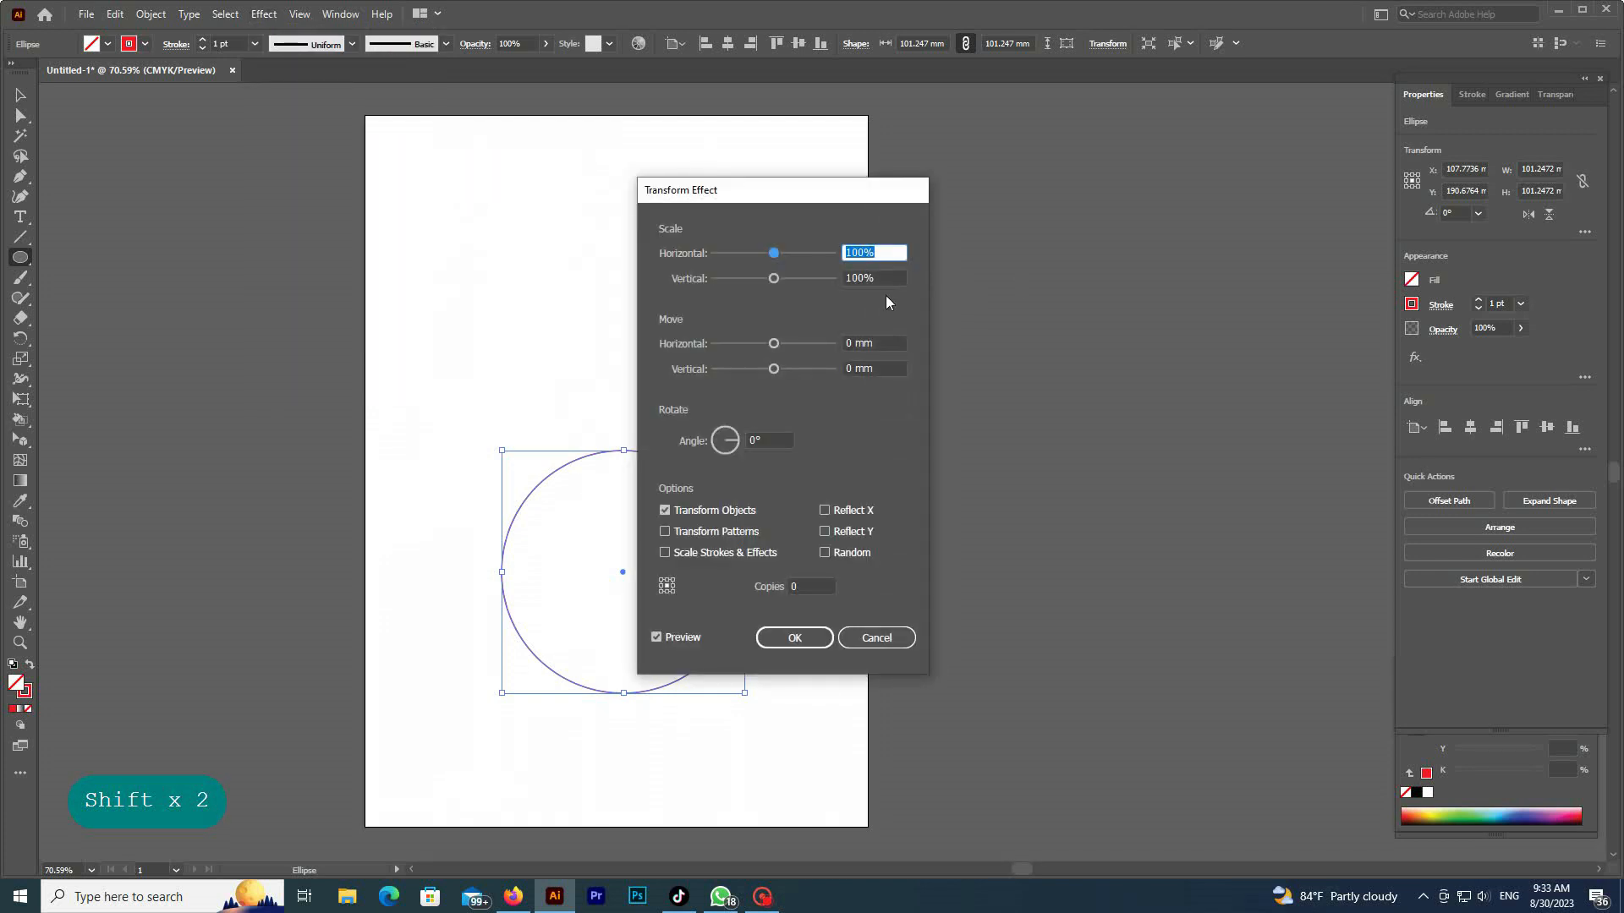
type("105")
key("Tab")
type("10")
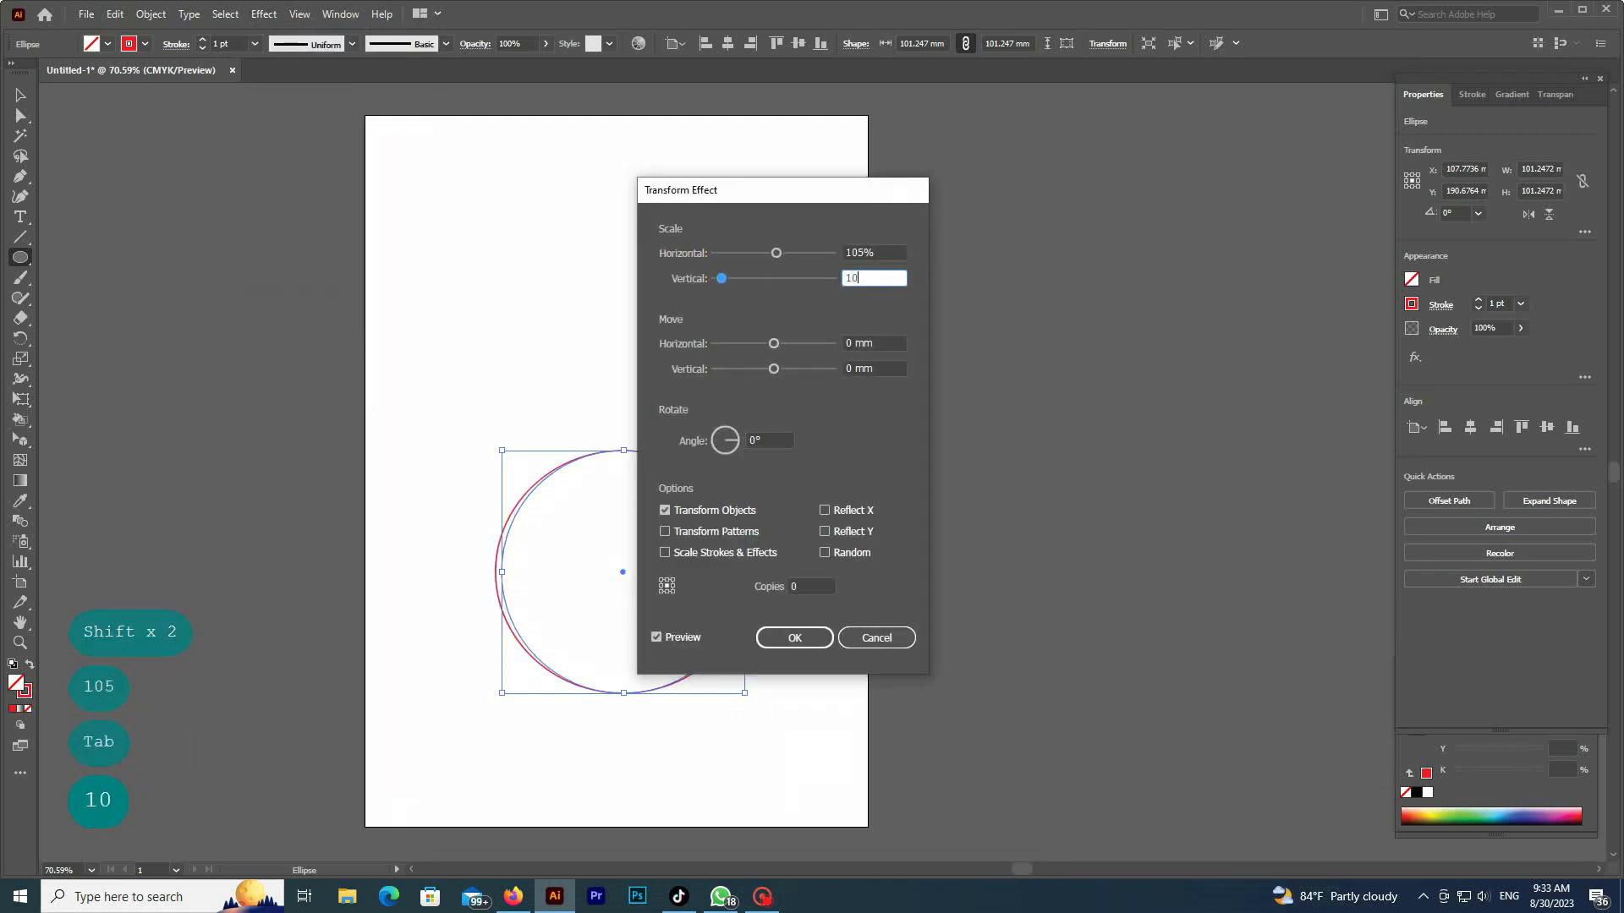
type("5")
- Set the Transform effect's reference point to bottom center and its copies to 13, and apply it
key("ctrl")
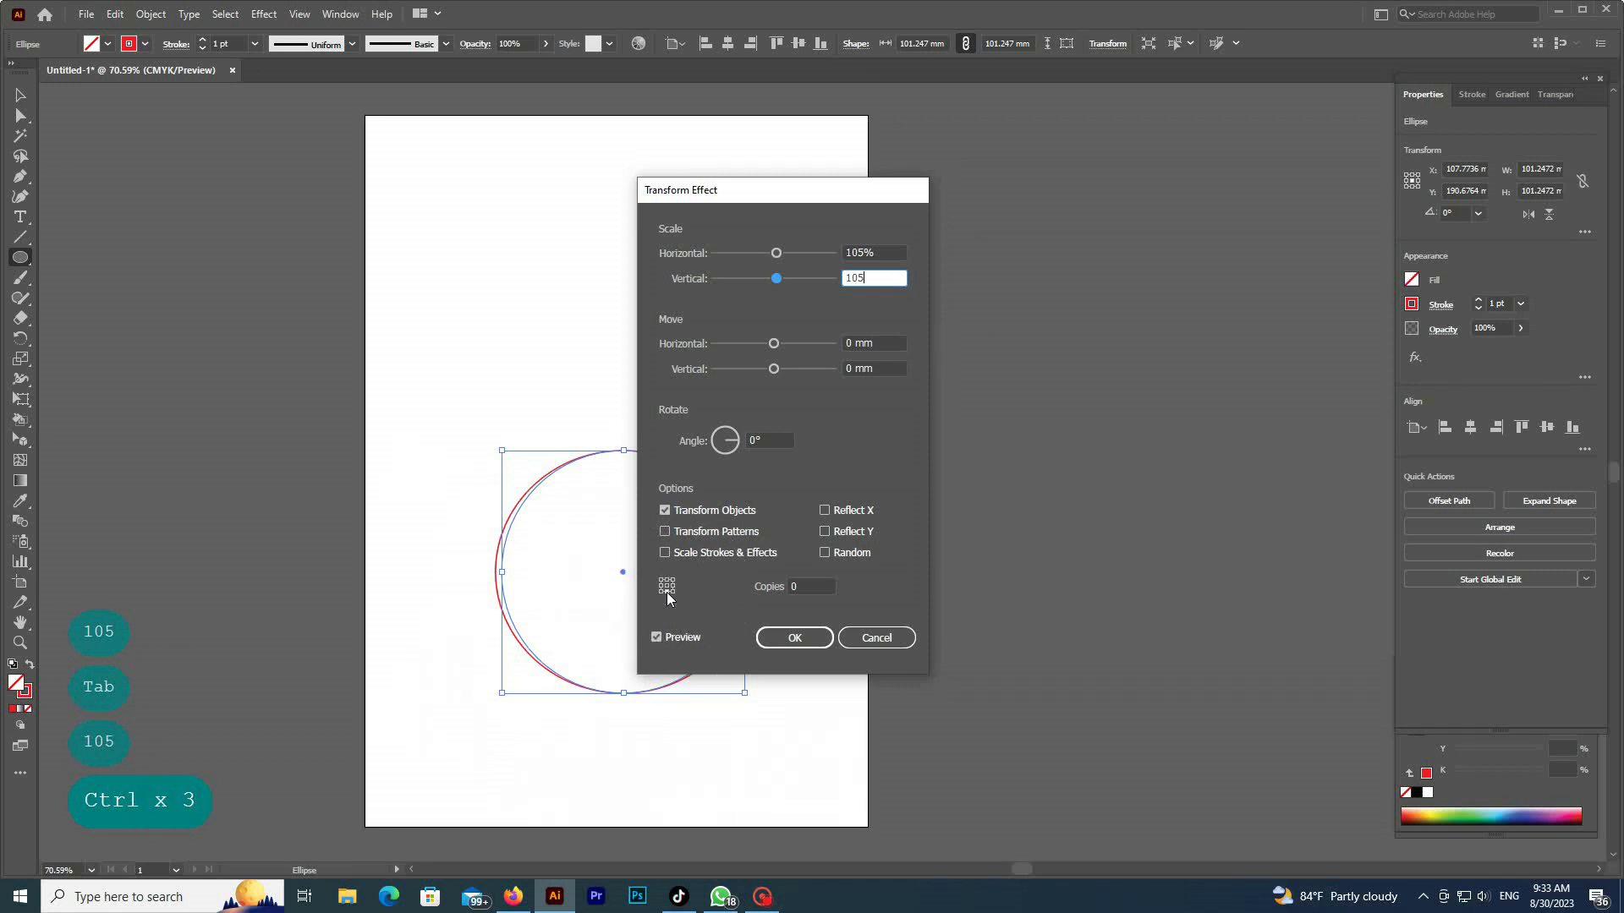
key("ctrl")
left_click(759, 589)
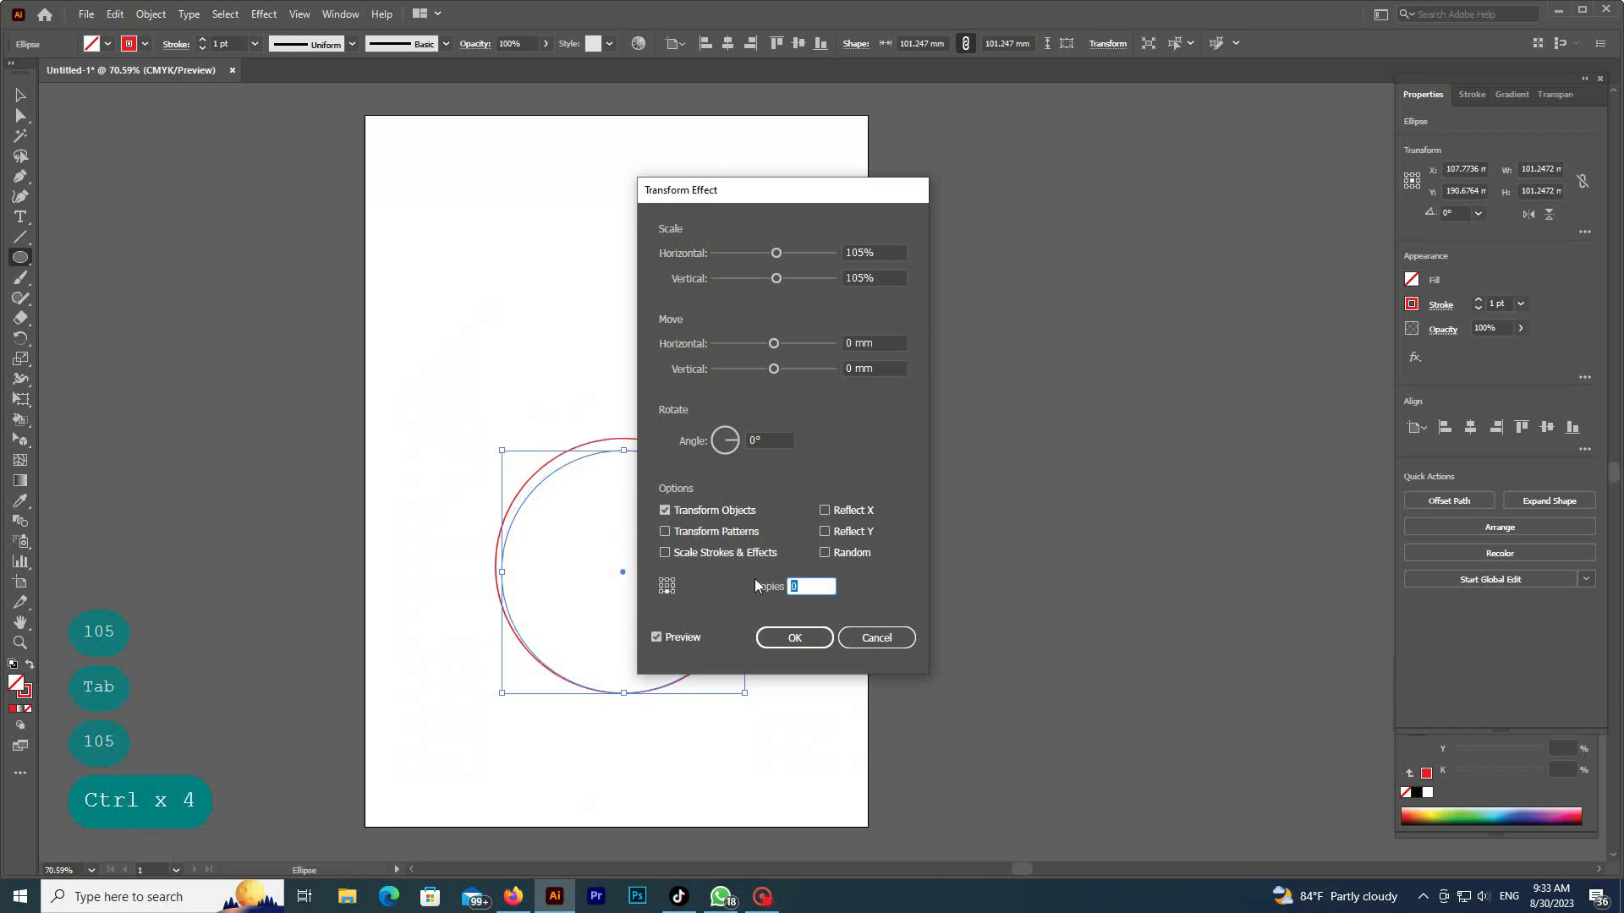
type("13")
left_click(794, 637)
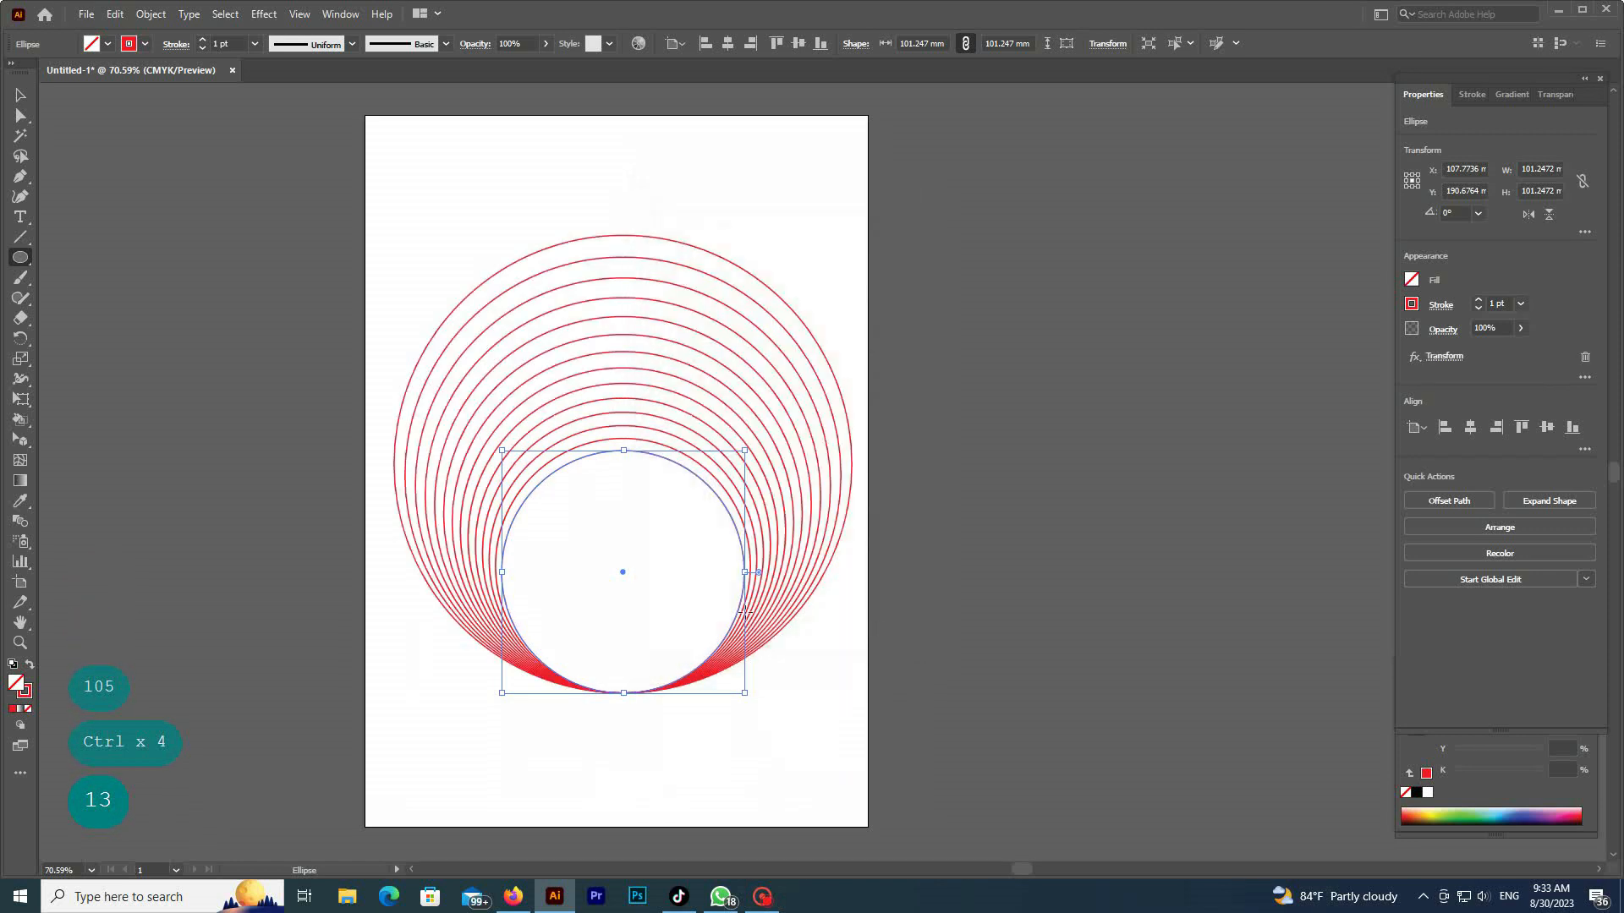
- Expand the appearance of the transformed circle into separate nested circles
left_click(151, 15)
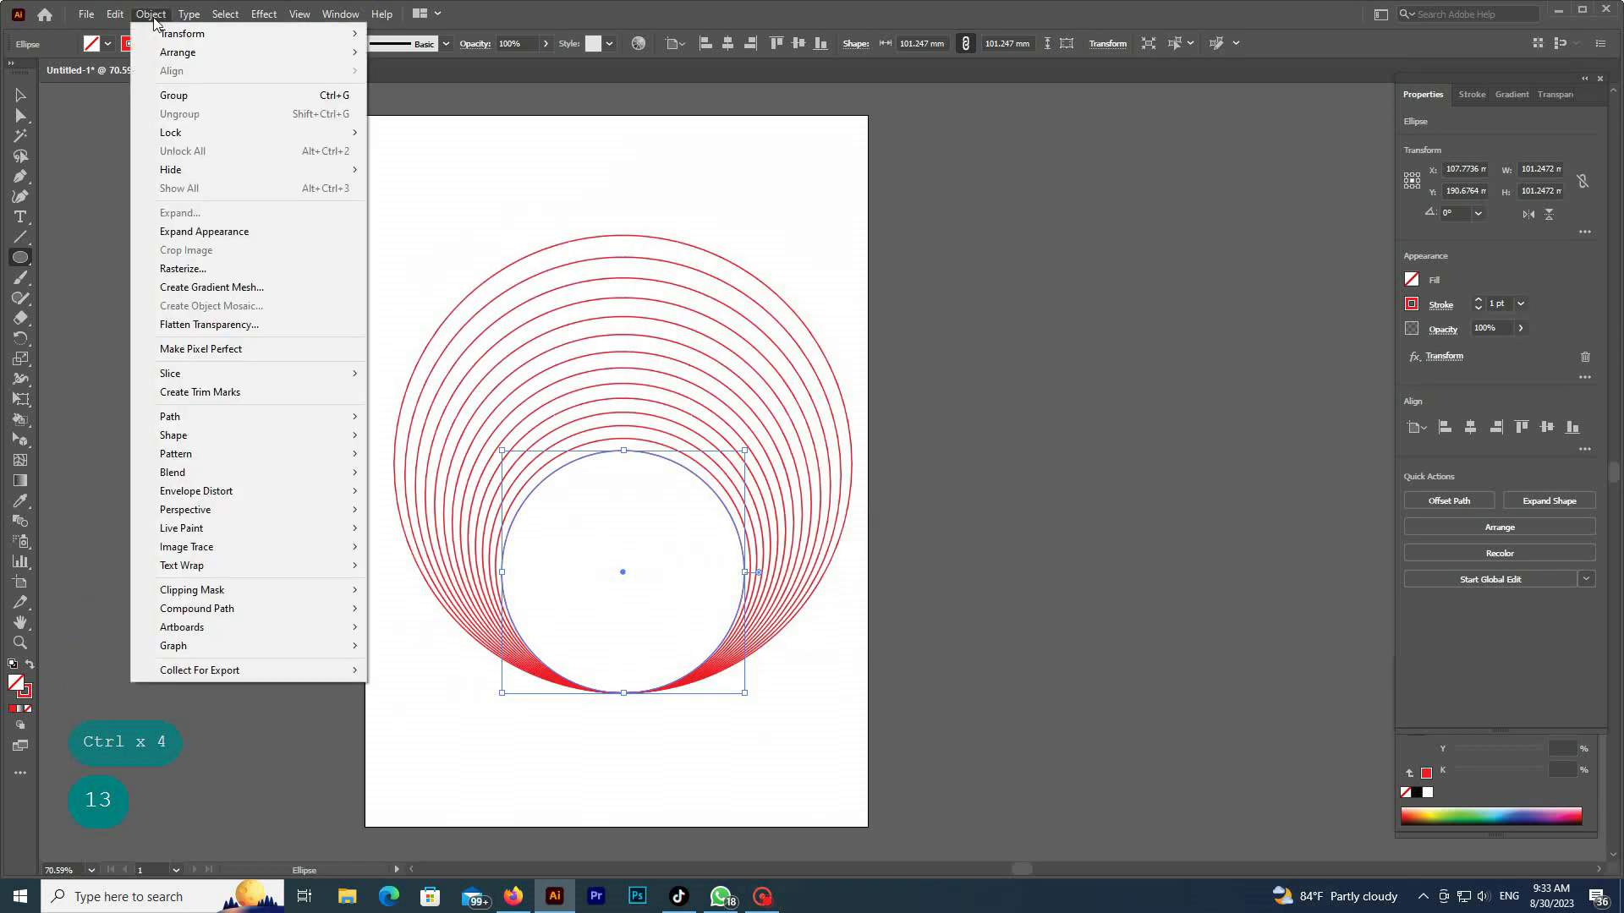
left_click(218, 239)
key("ctrl")
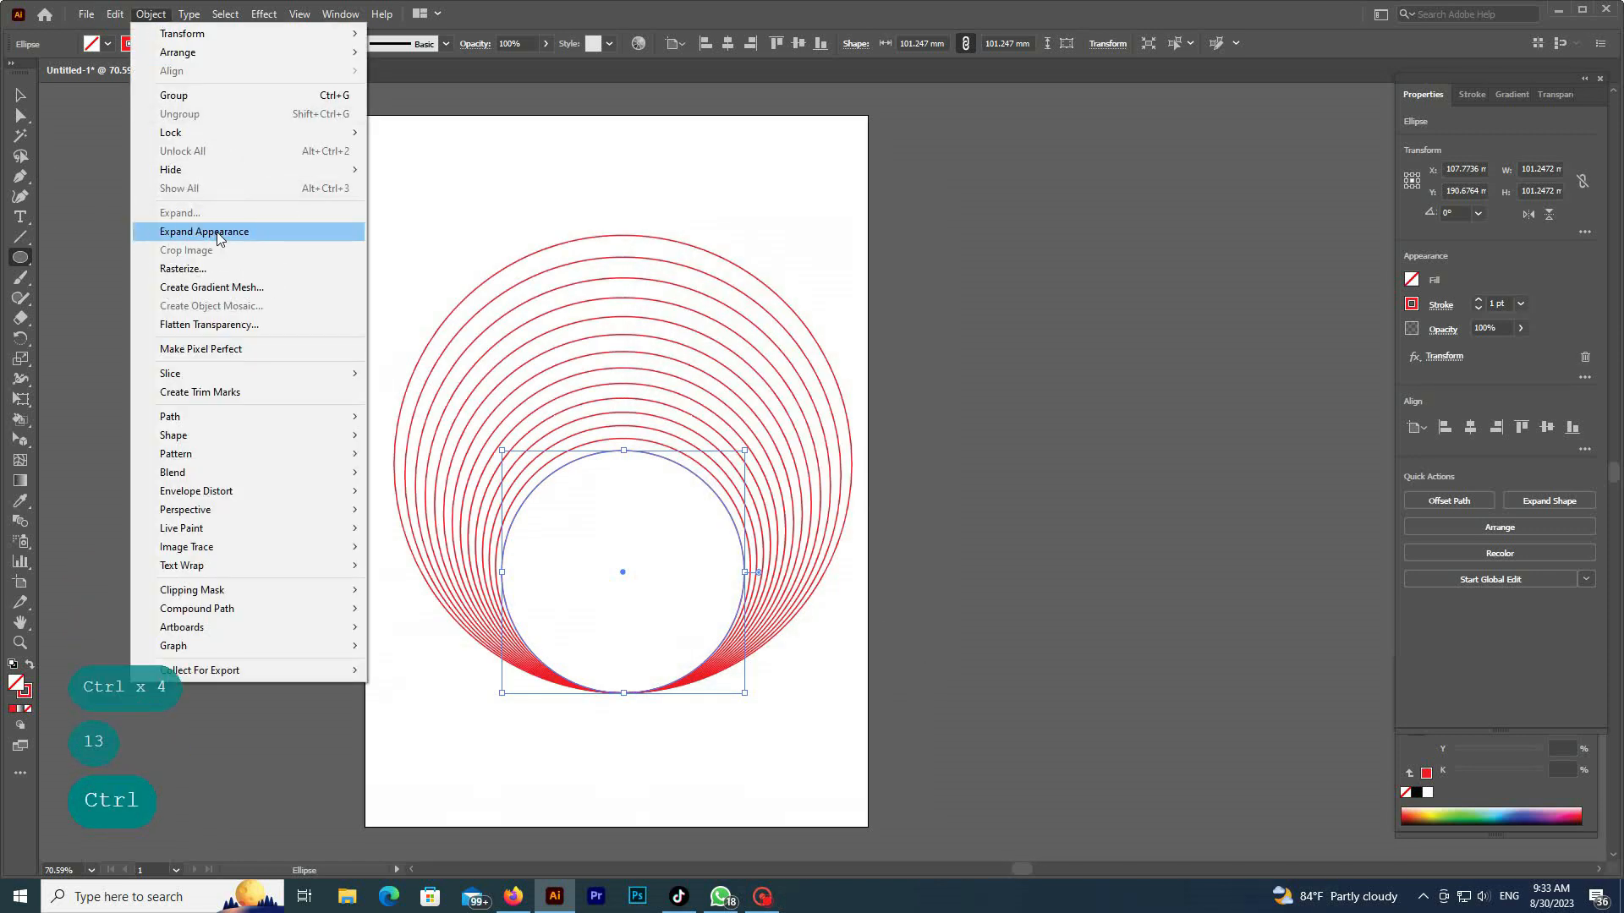
key("ctrl")
key("ctrl")
key("ctrl")
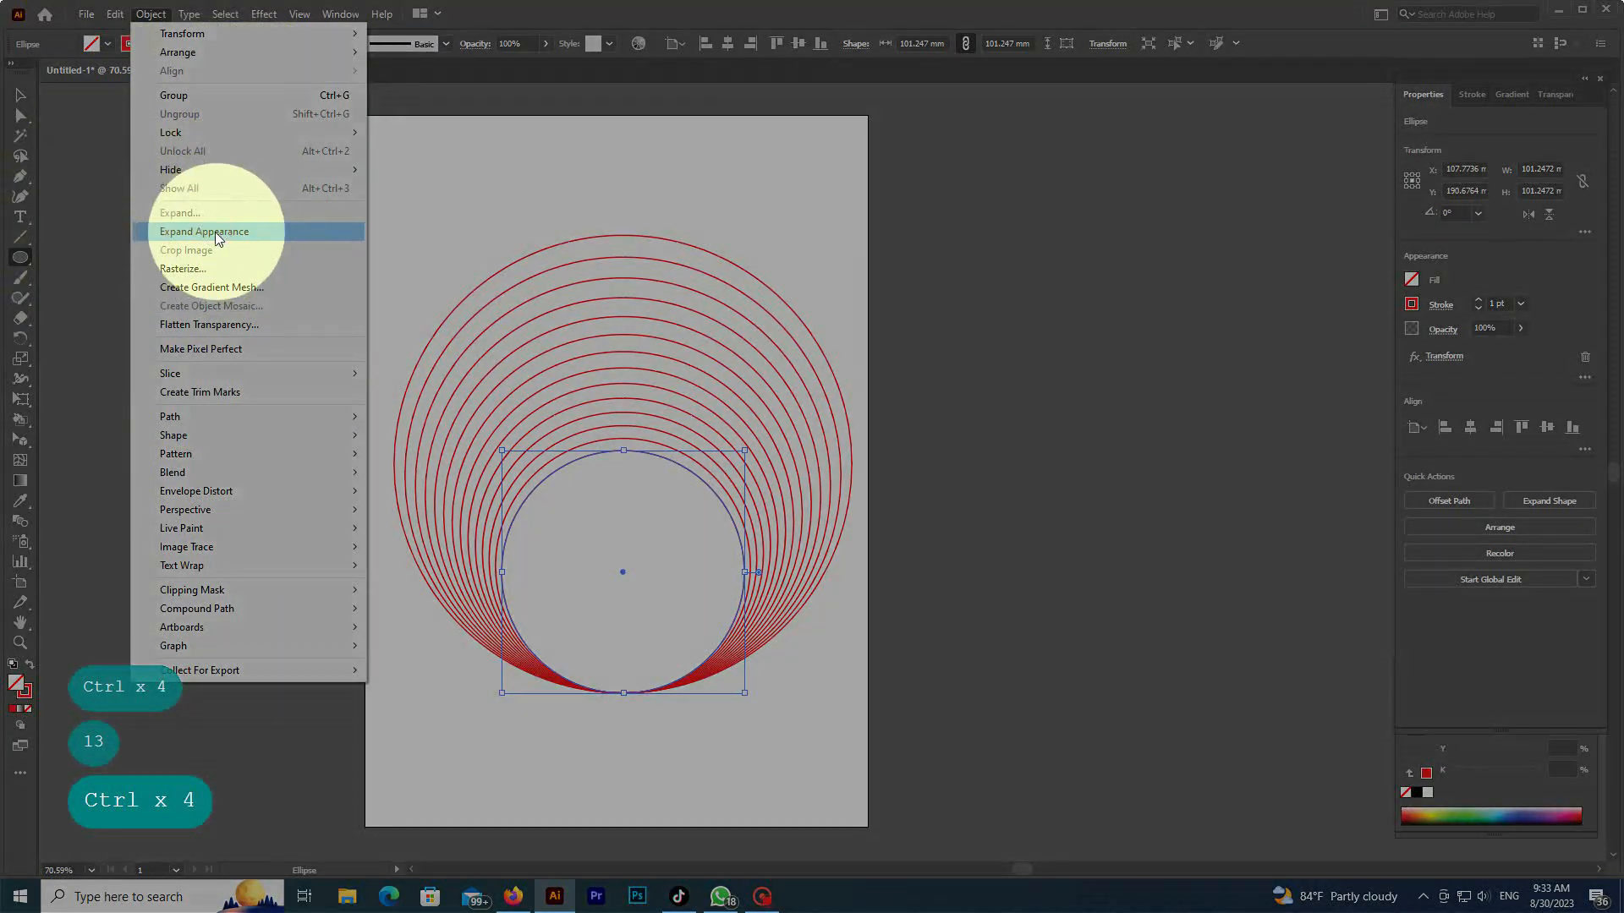
key("ctrl")
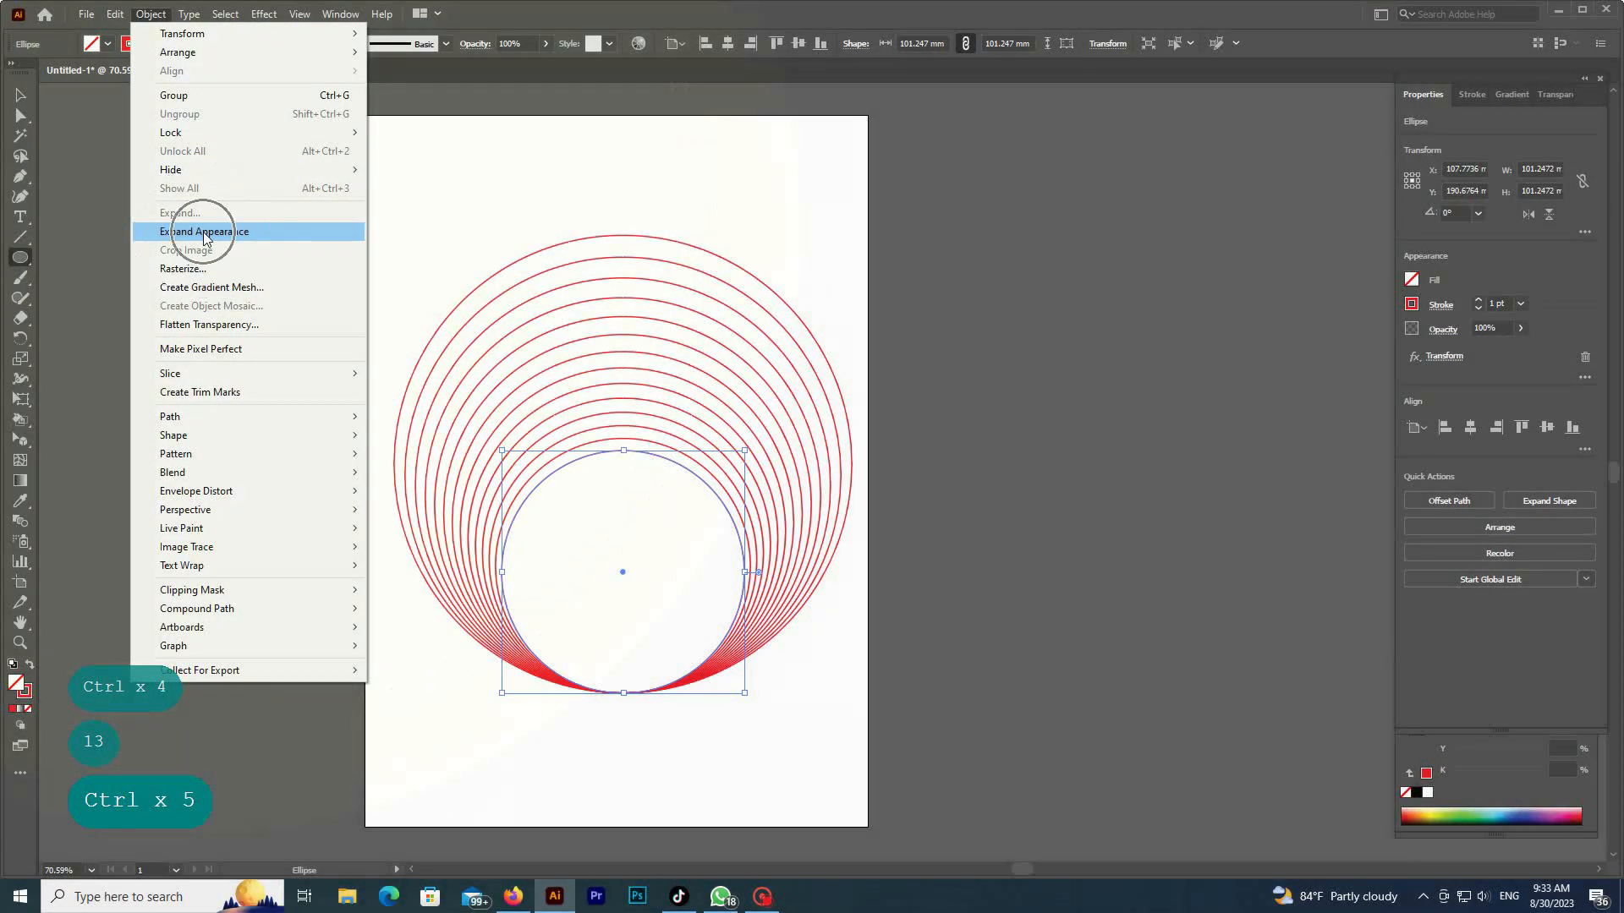
left_click(216, 233)
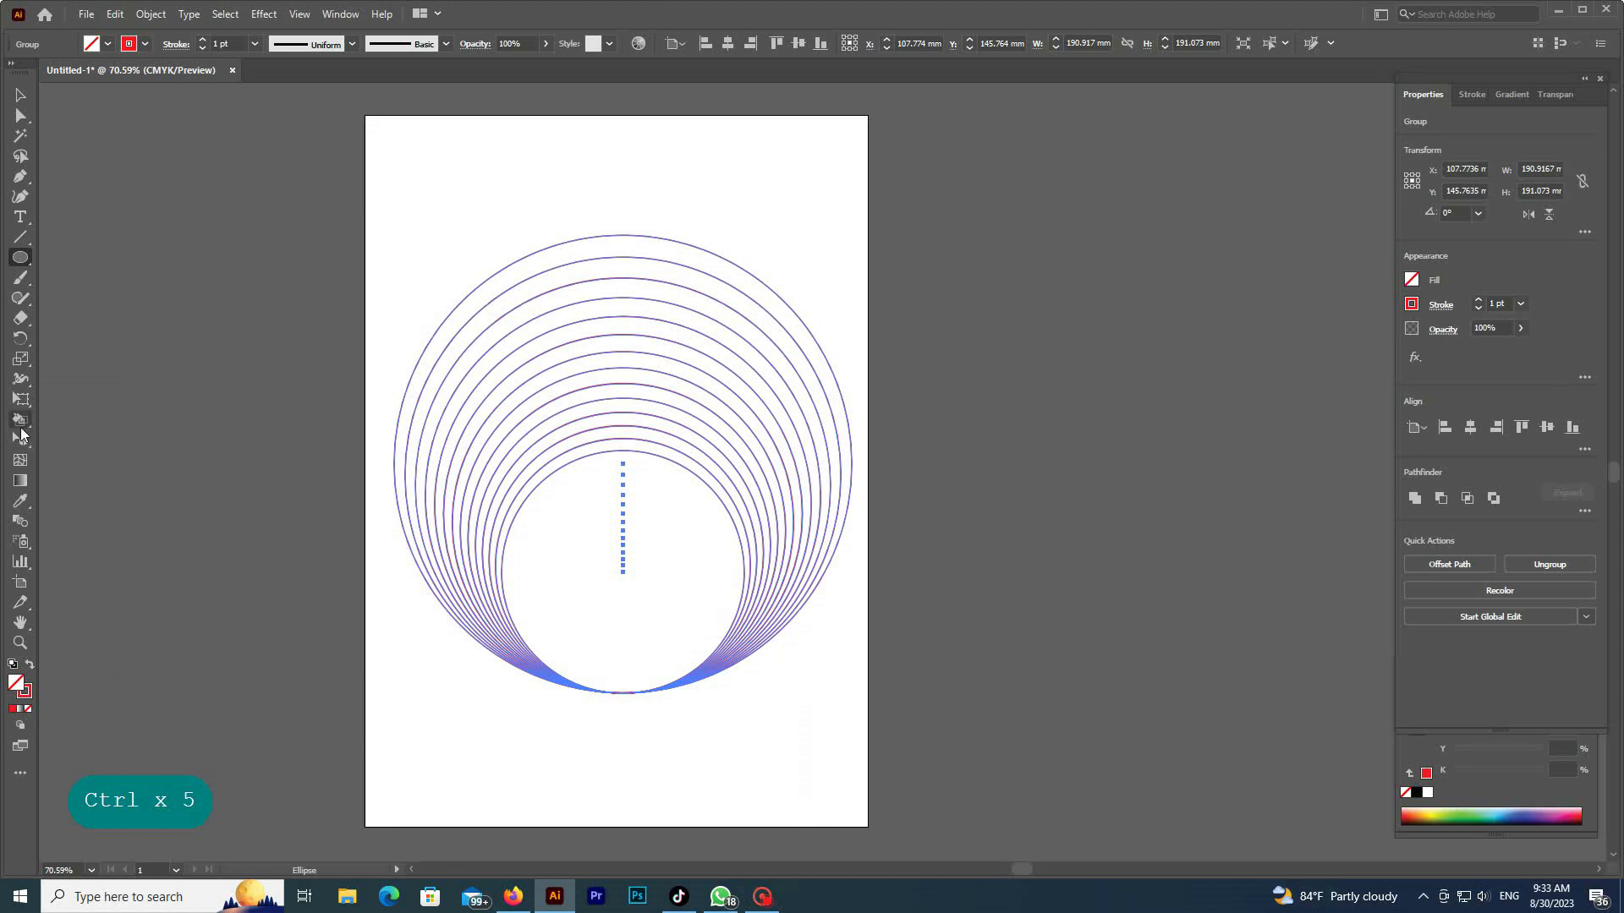
- Paint every second band between the nested circles red with the Live Paint Bucket, starting from the outermost band
key("ctrl")
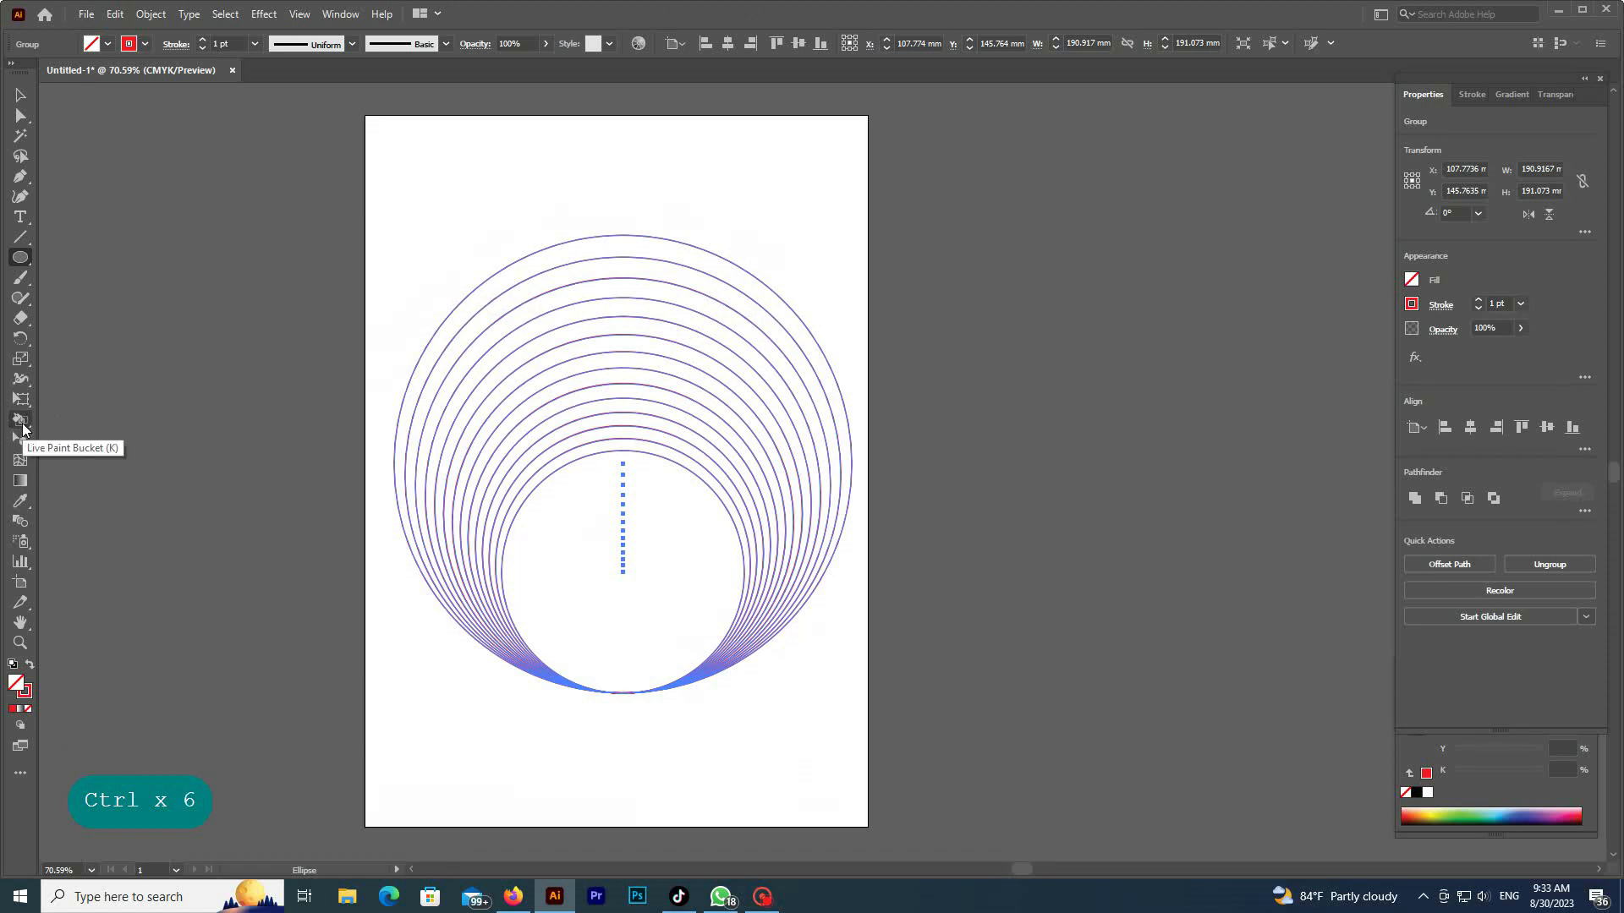
key("ctrl")
key("ctrl")
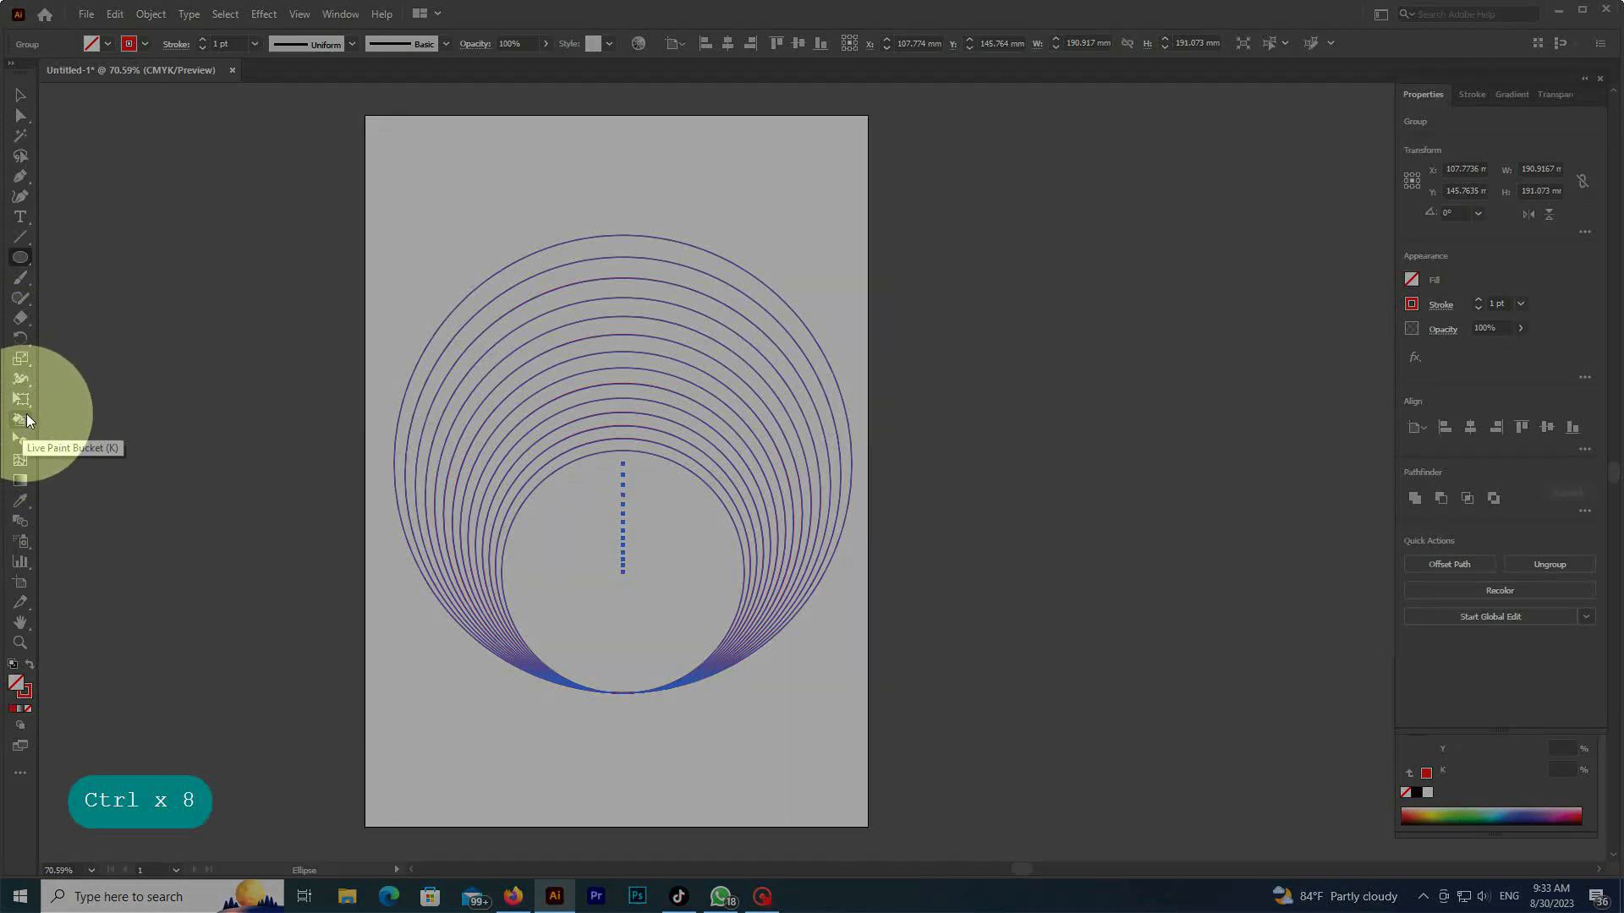
key("ctrl")
left_click(27, 423)
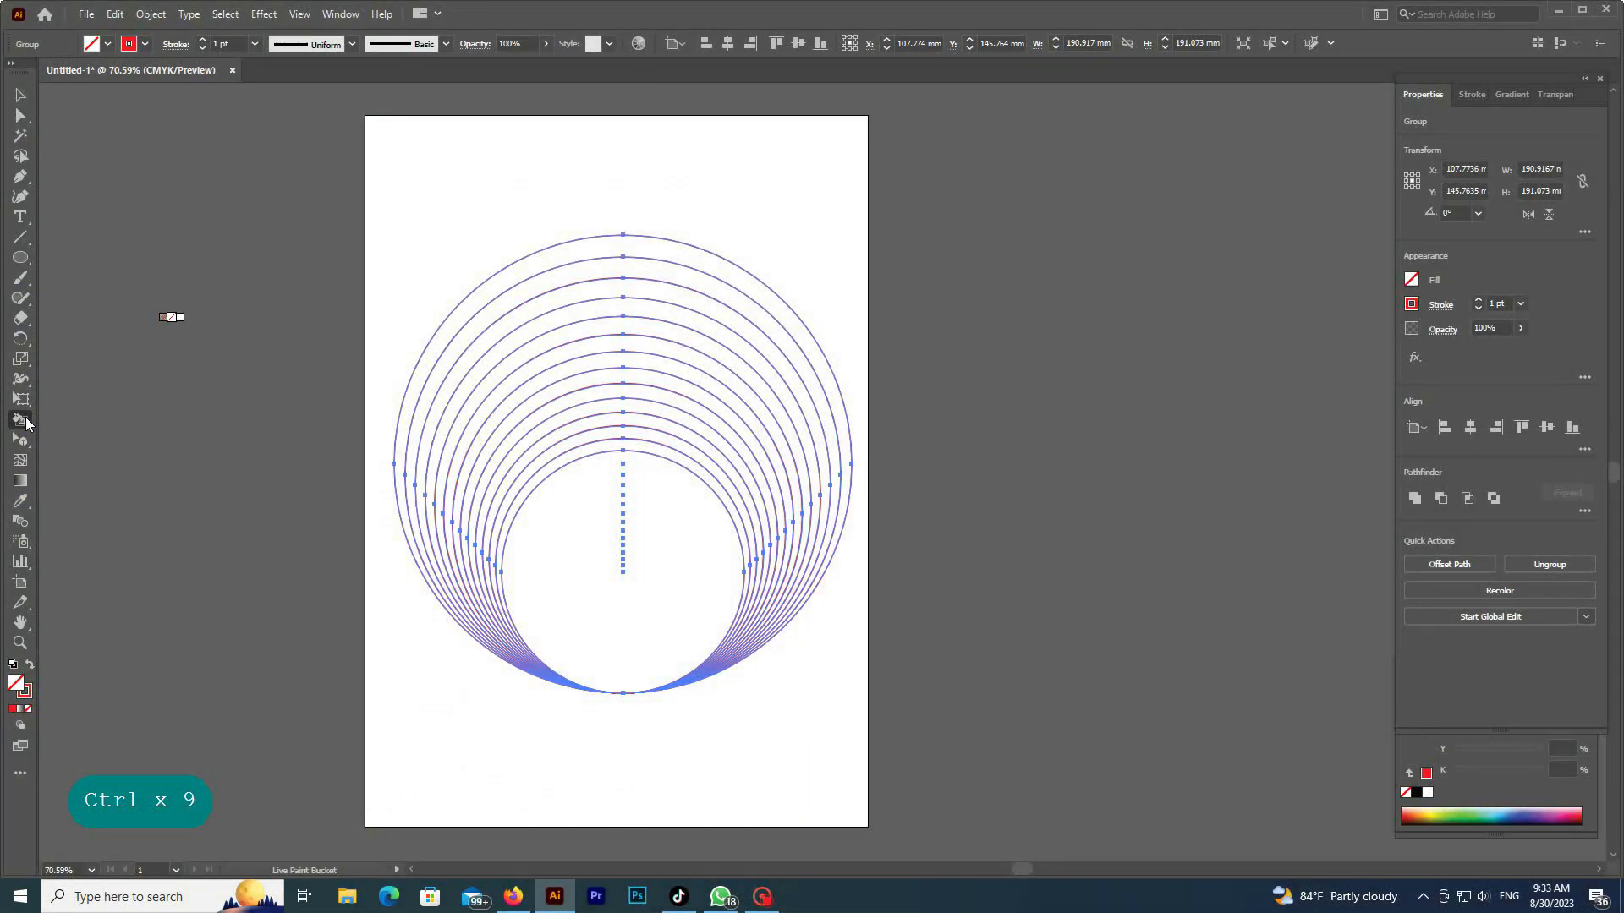
left_click(107, 44)
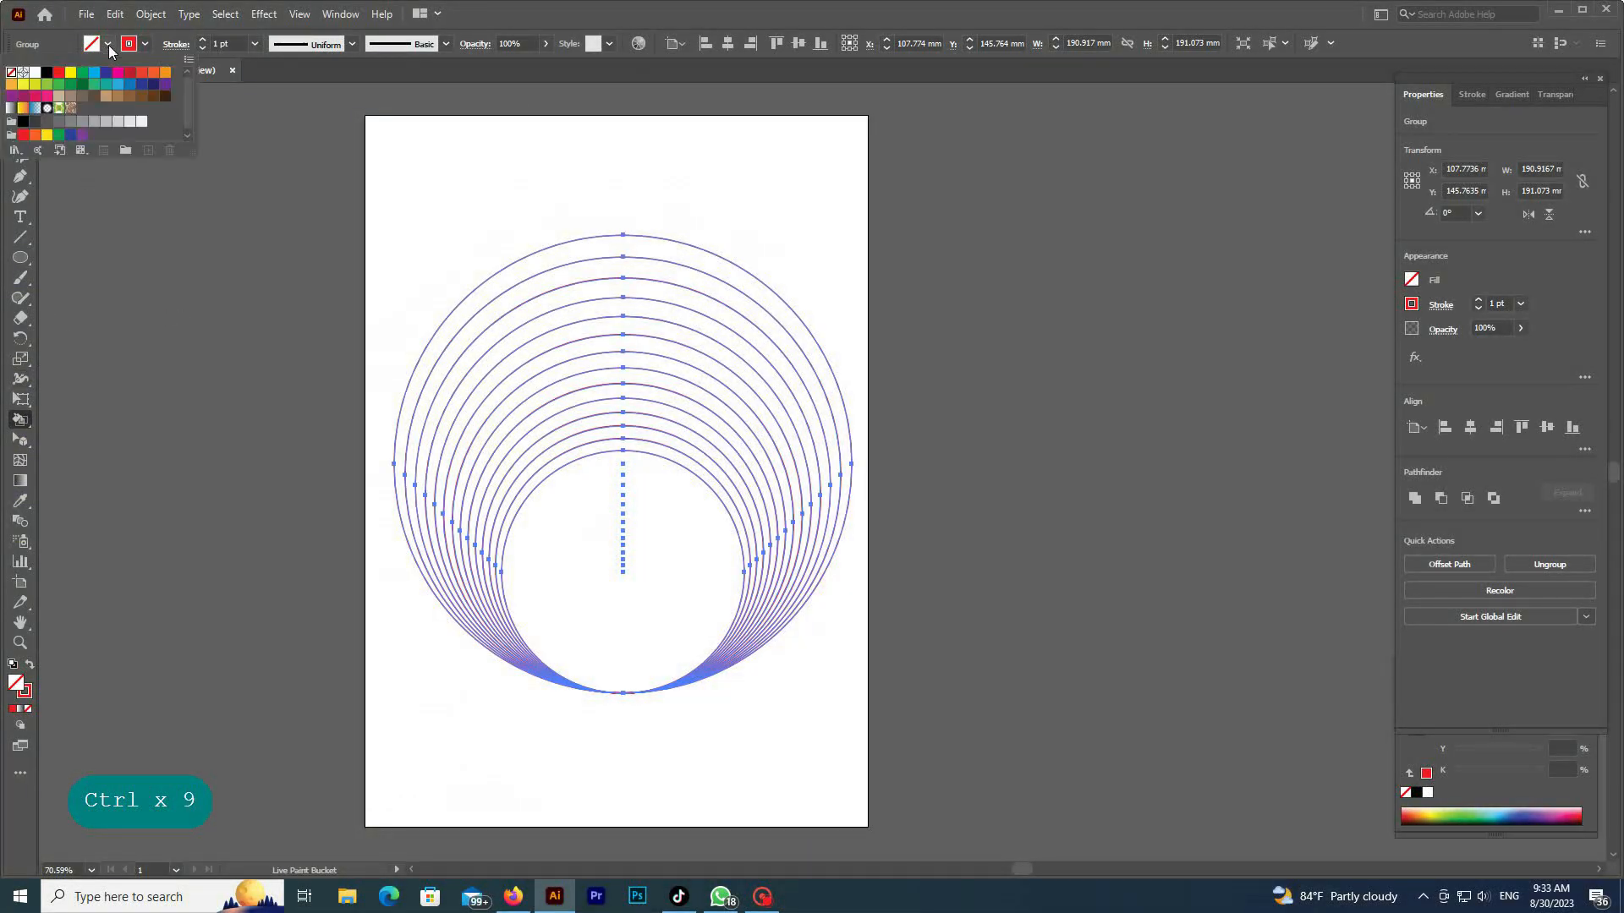
left_click(59, 73)
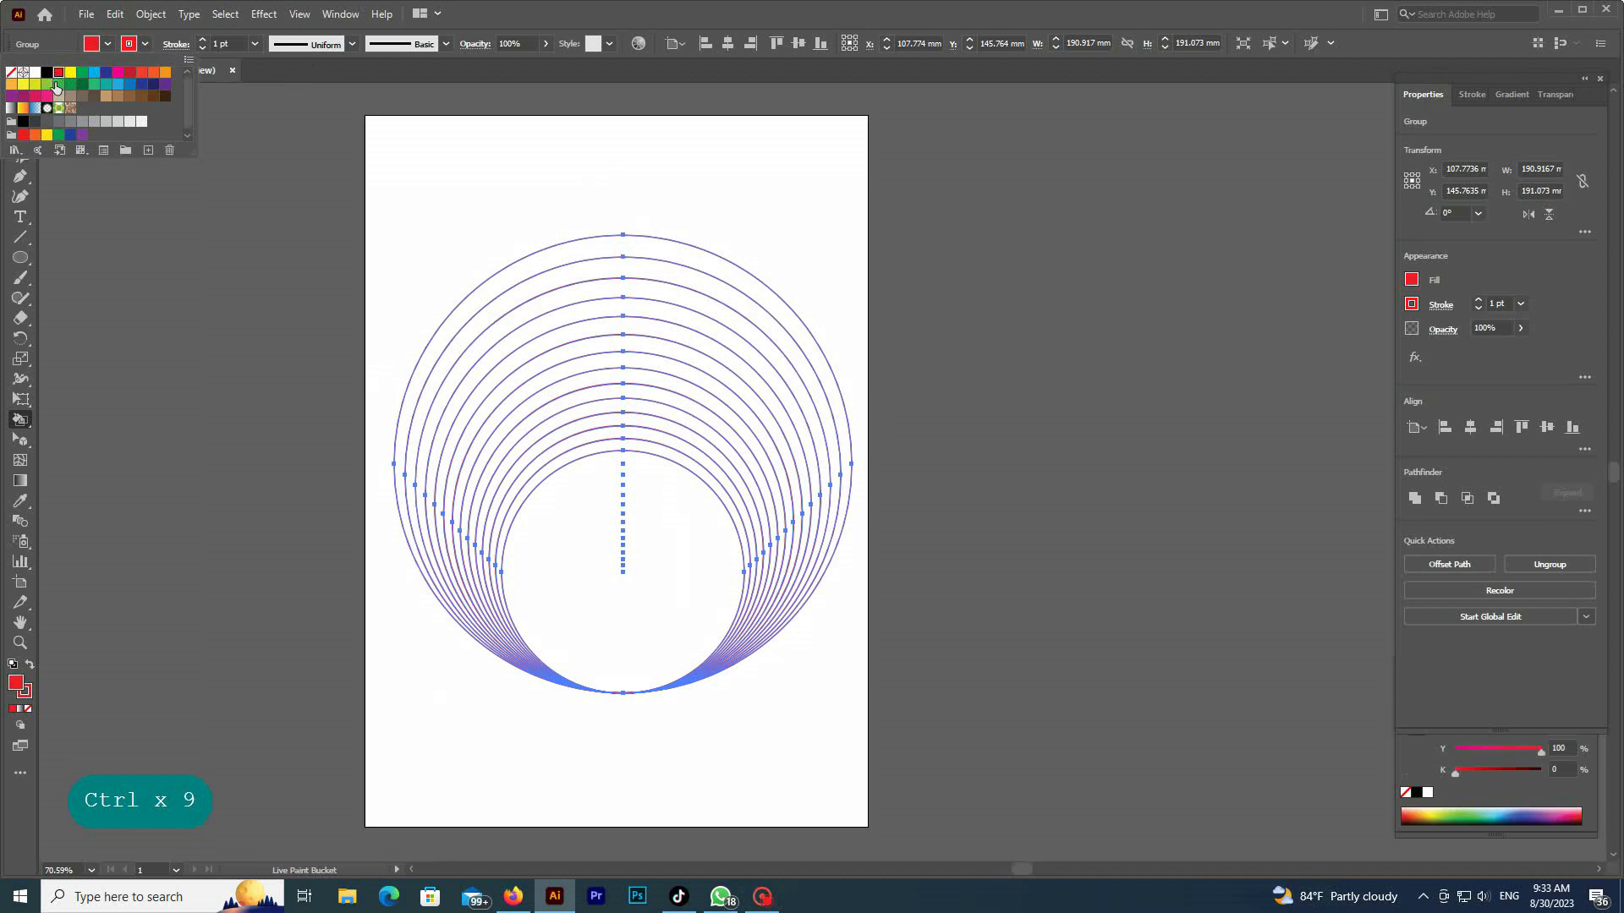
left_click(21, 419)
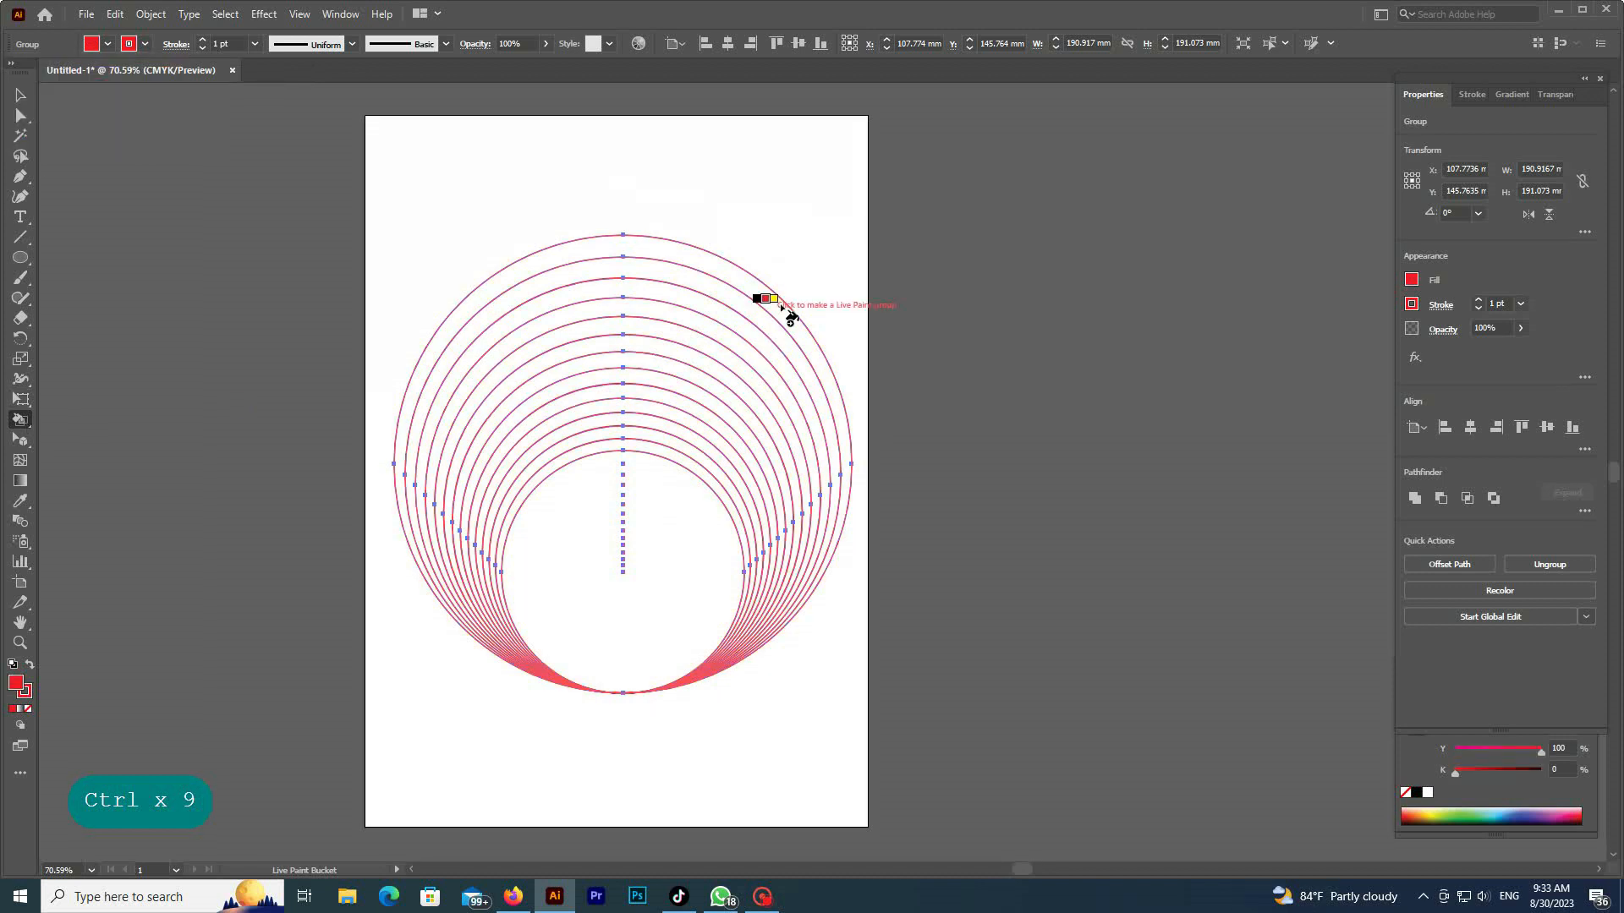
left_click(652, 254)
left_click(640, 300)
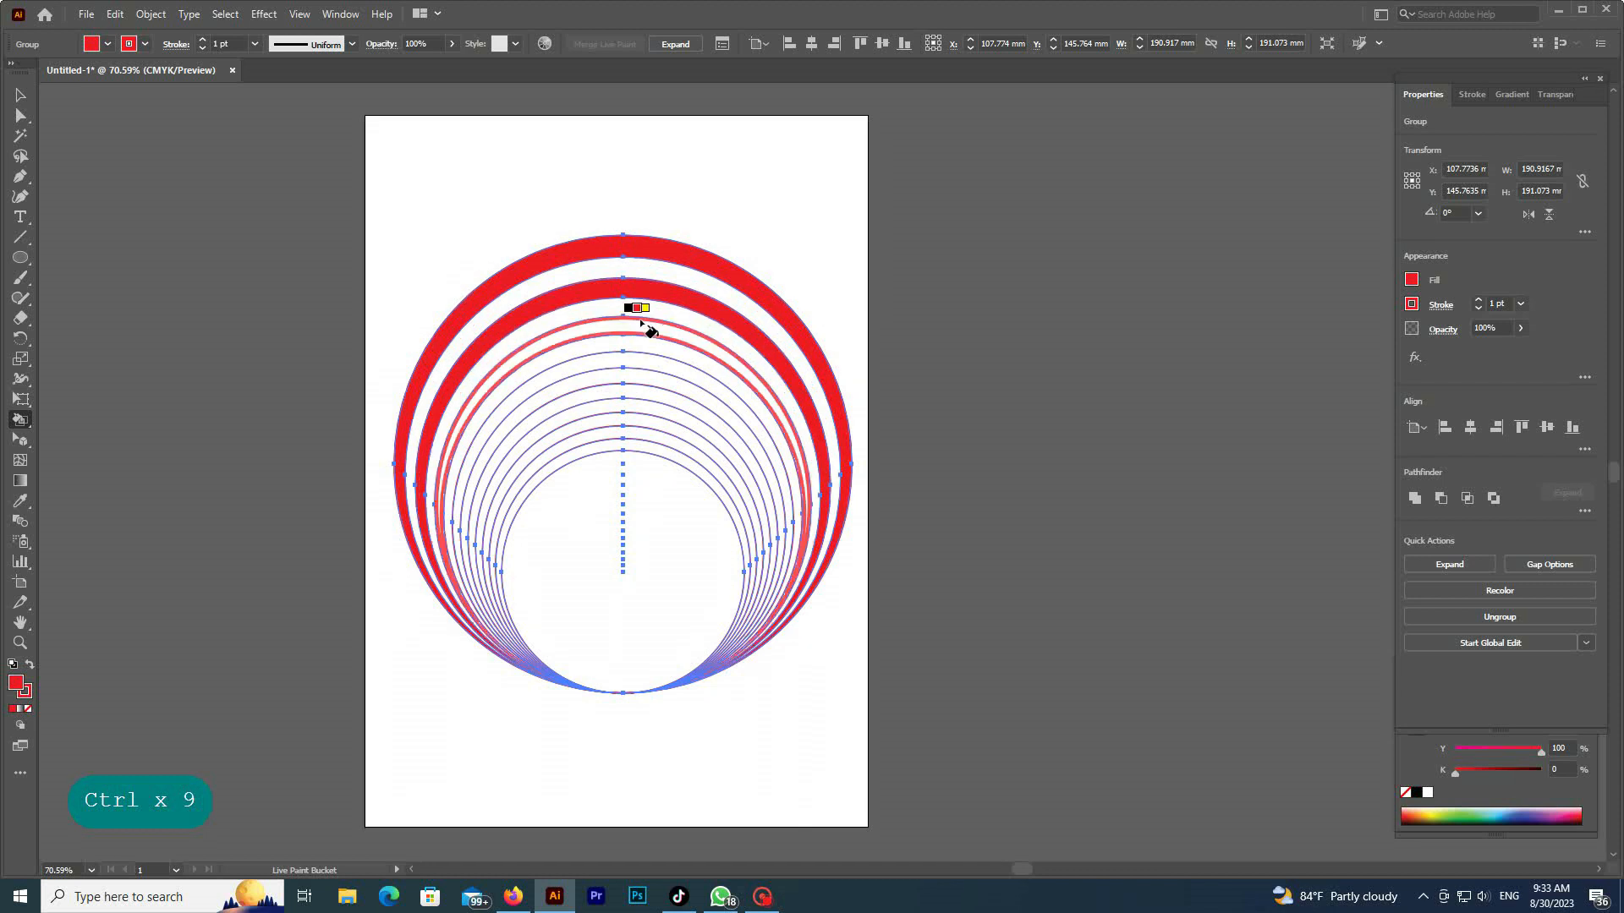
left_click(641, 330)
left_click(641, 363)
left_click(641, 389)
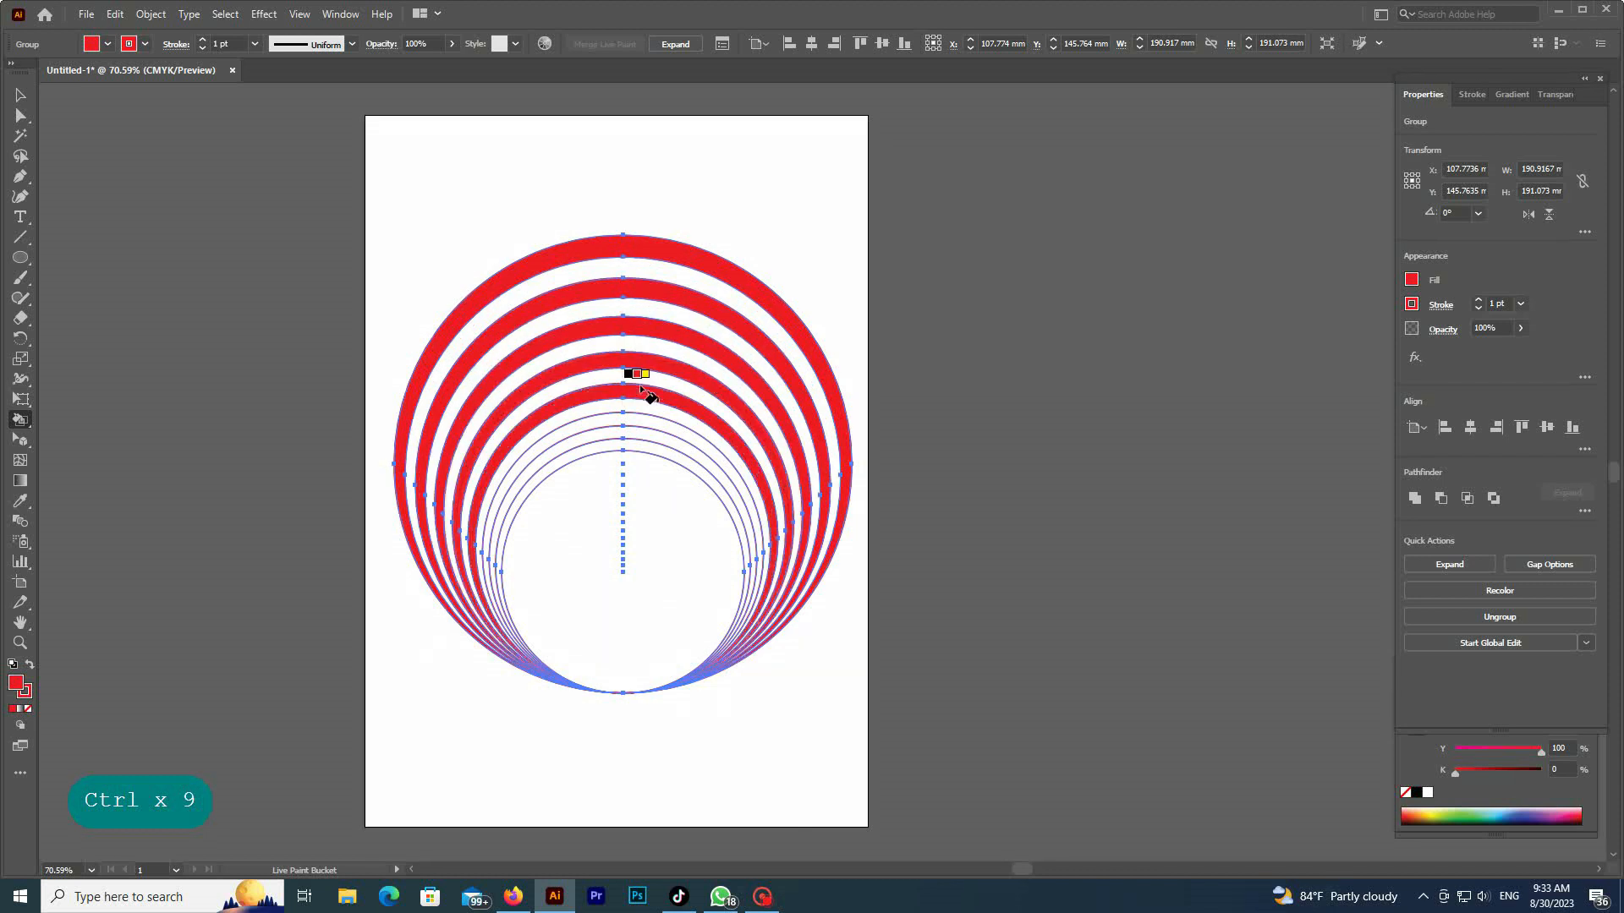
left_click(643, 419)
left_click(643, 447)
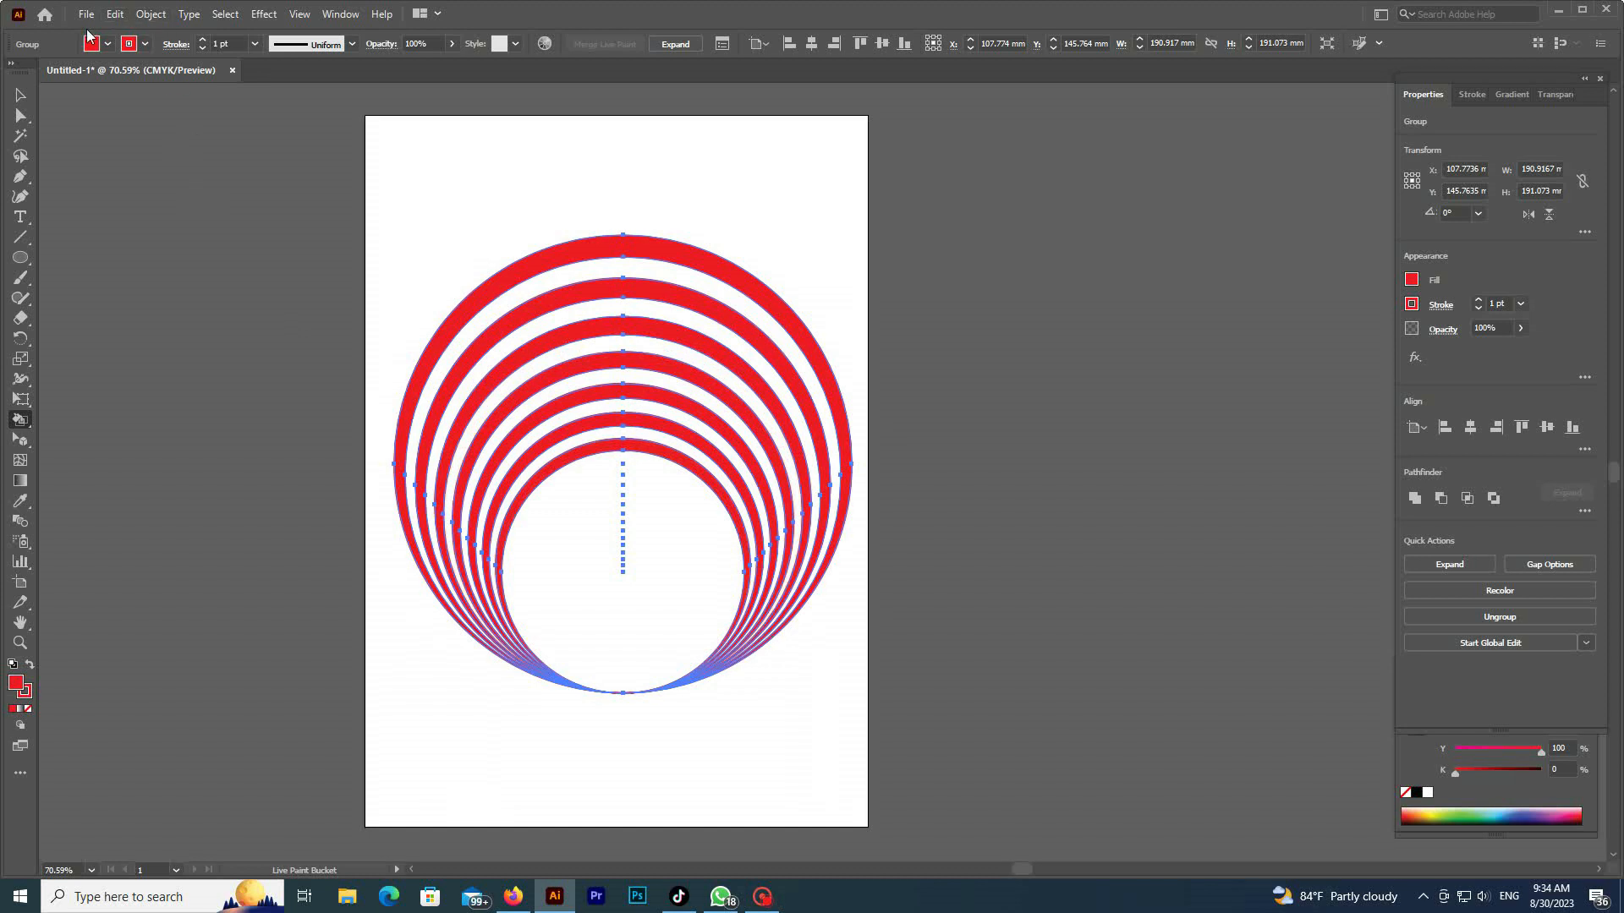
- Copy the painted circle group and paste it in front of the original
left_click(19, 100)
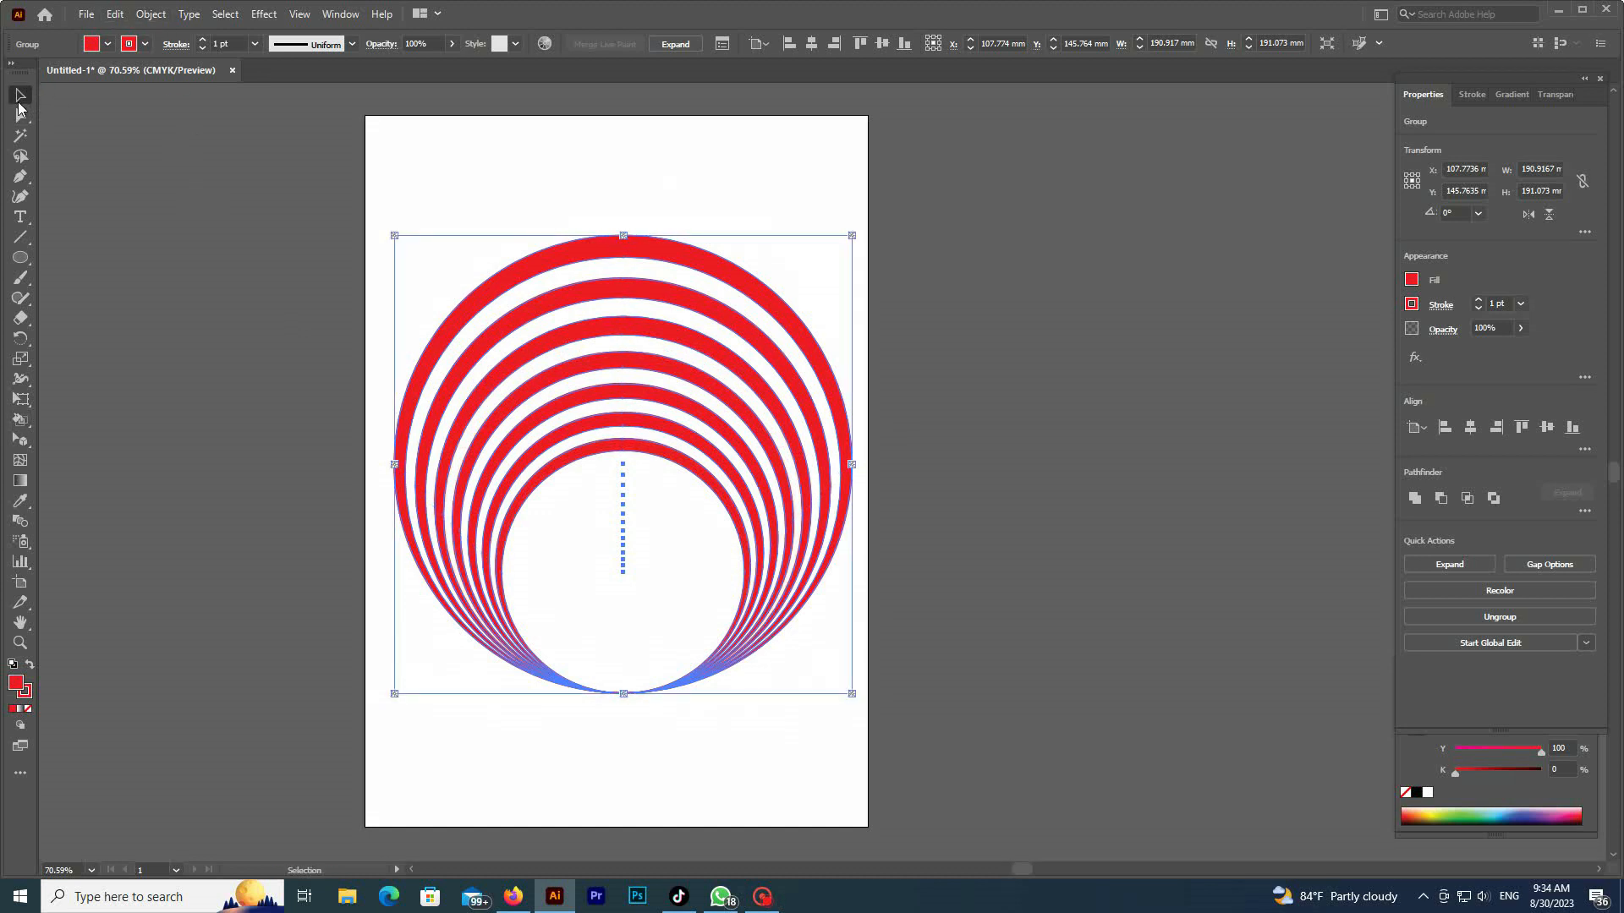
left_click(126, 15)
left_click(163, 94)
left_click(119, 21)
left_click(181, 132)
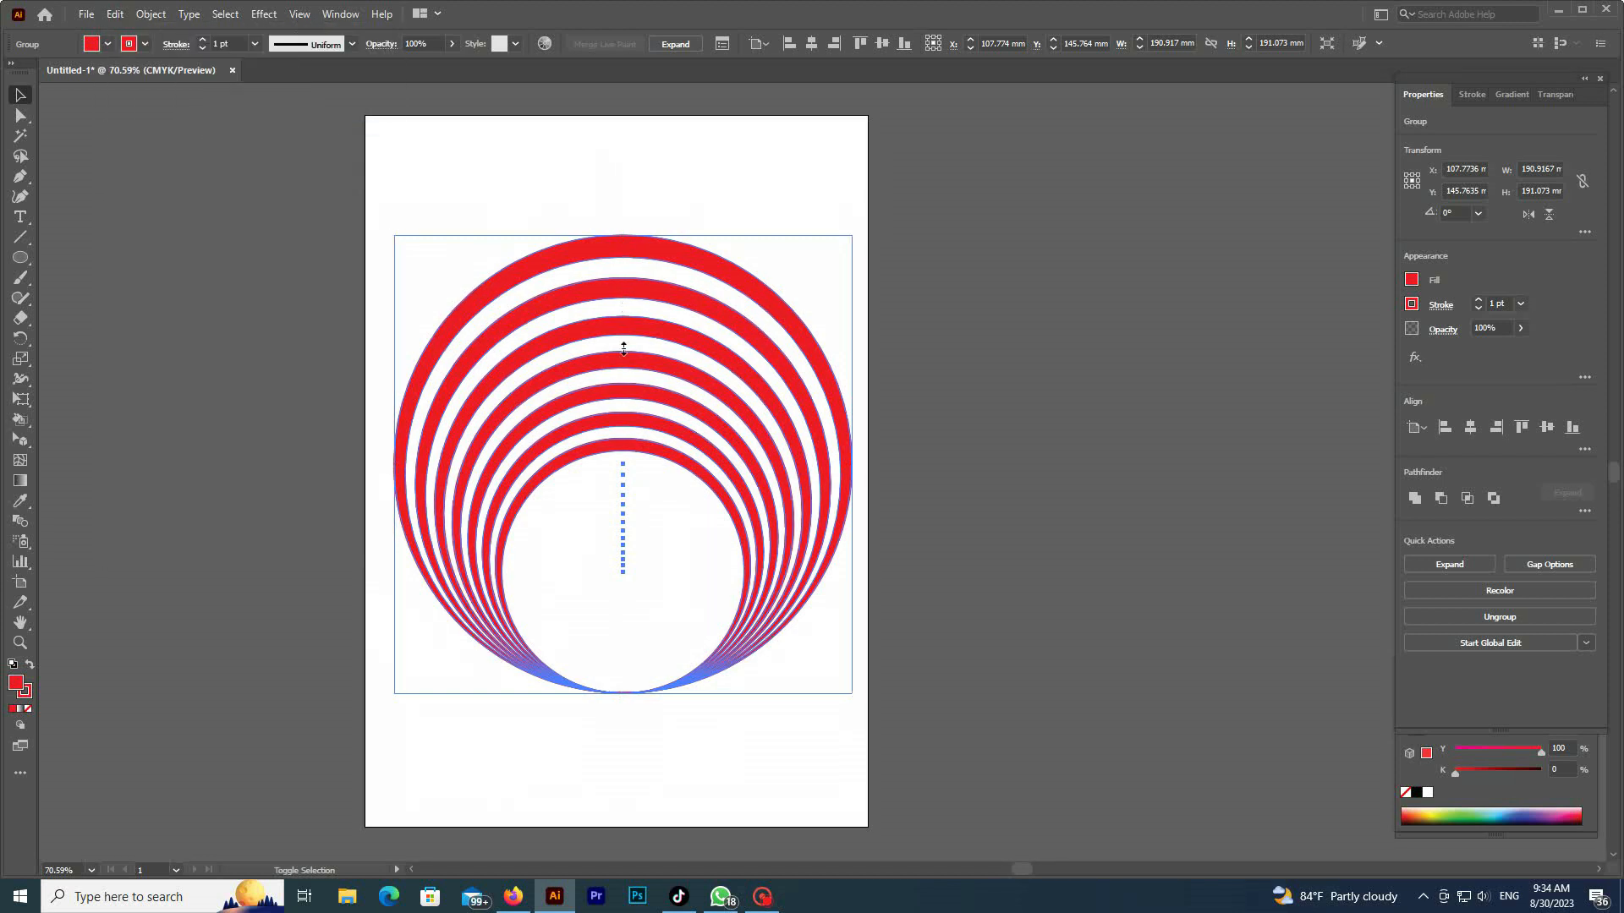
- Scale the pasted copy proportionally to about 101 mm to fit the inner circle, flip it upside down and deselect it
left_click_drag(623, 348, 632, 451)
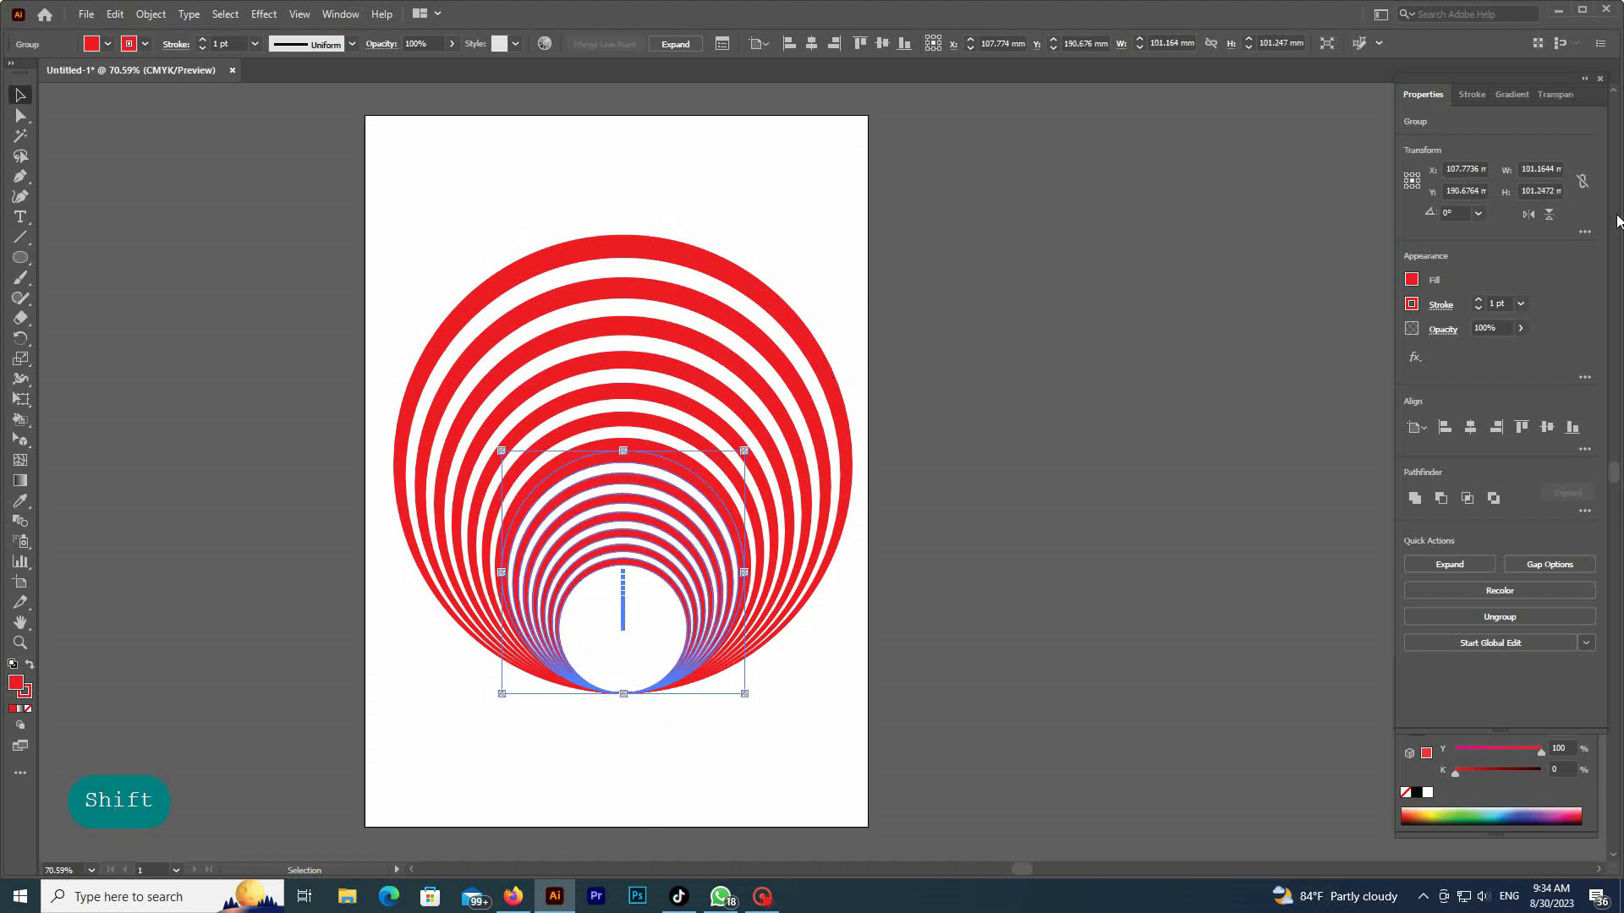
key("ctrl")
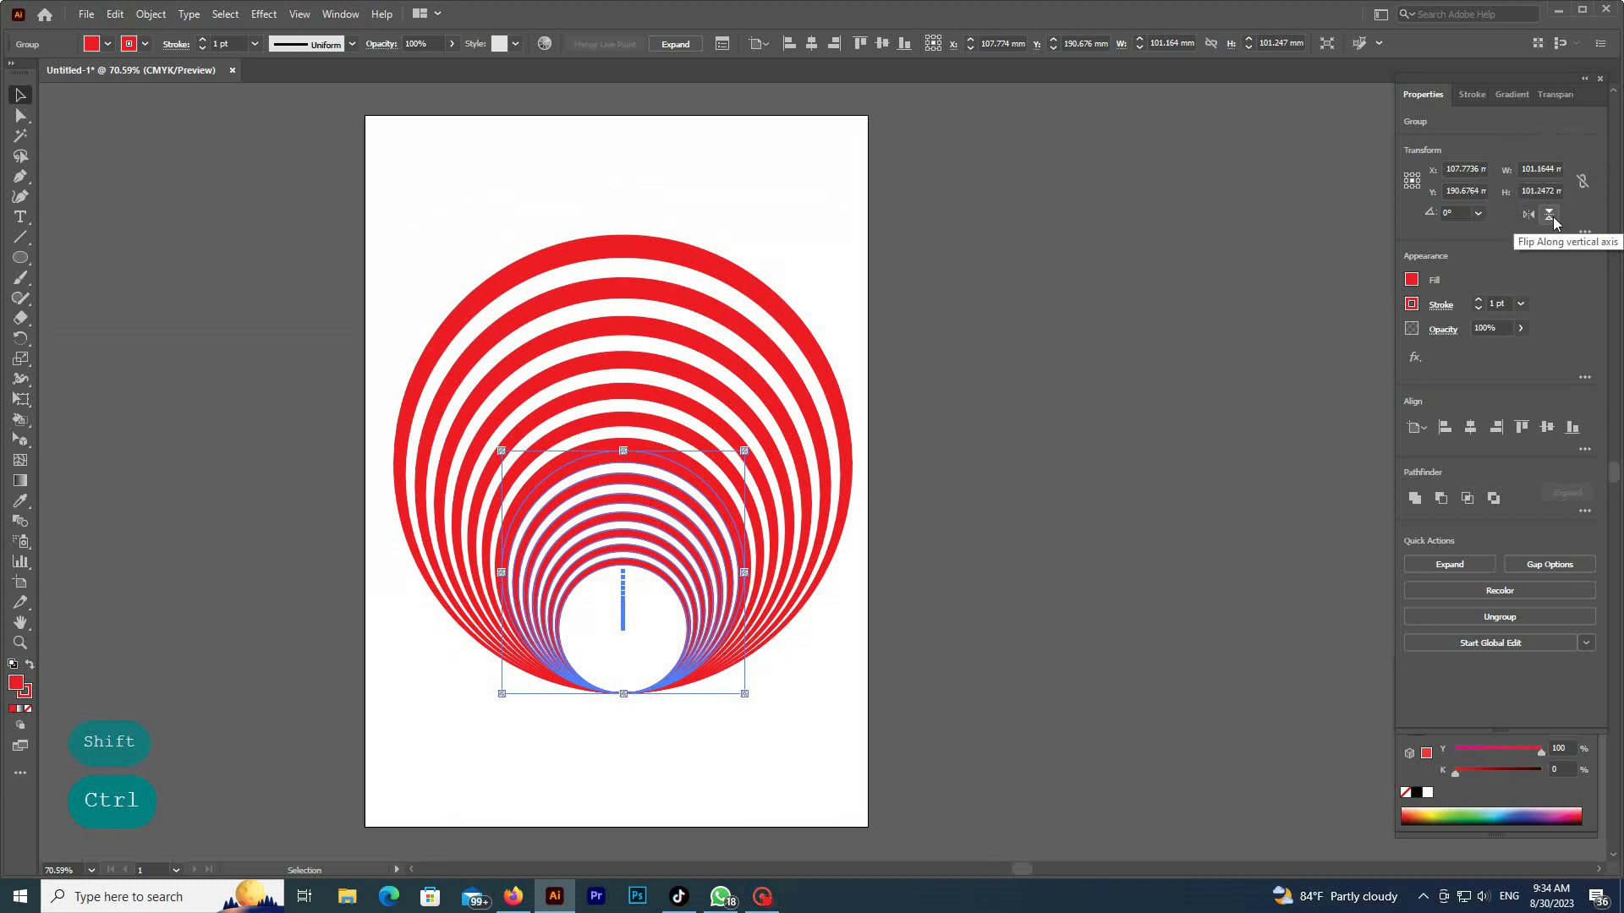
left_click(1552, 219)
left_click(1077, 315)
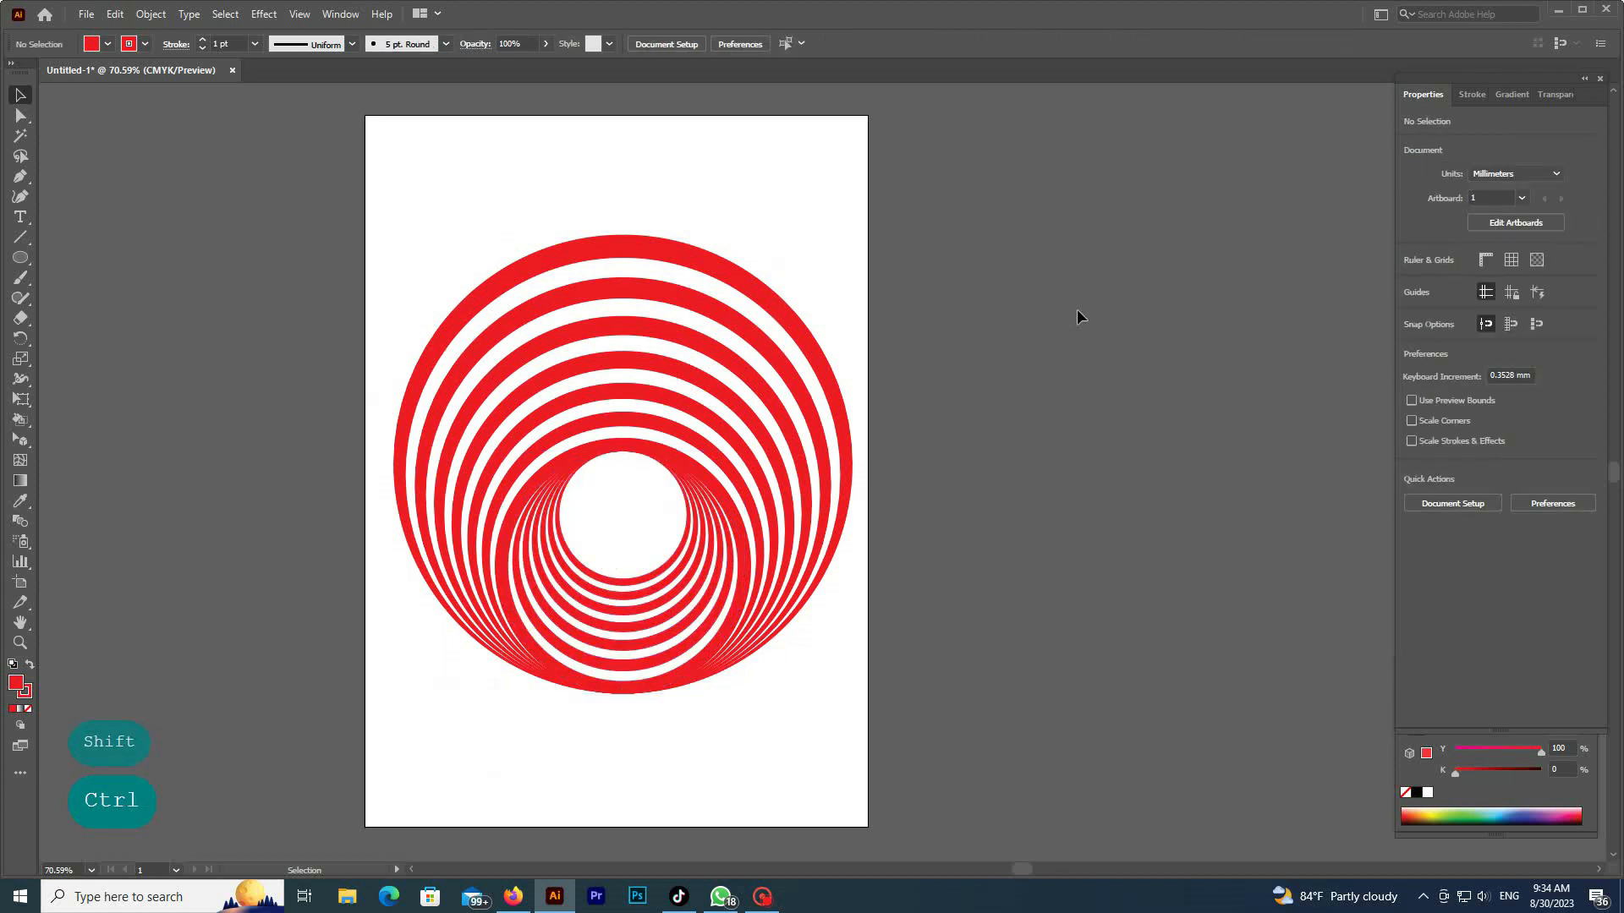